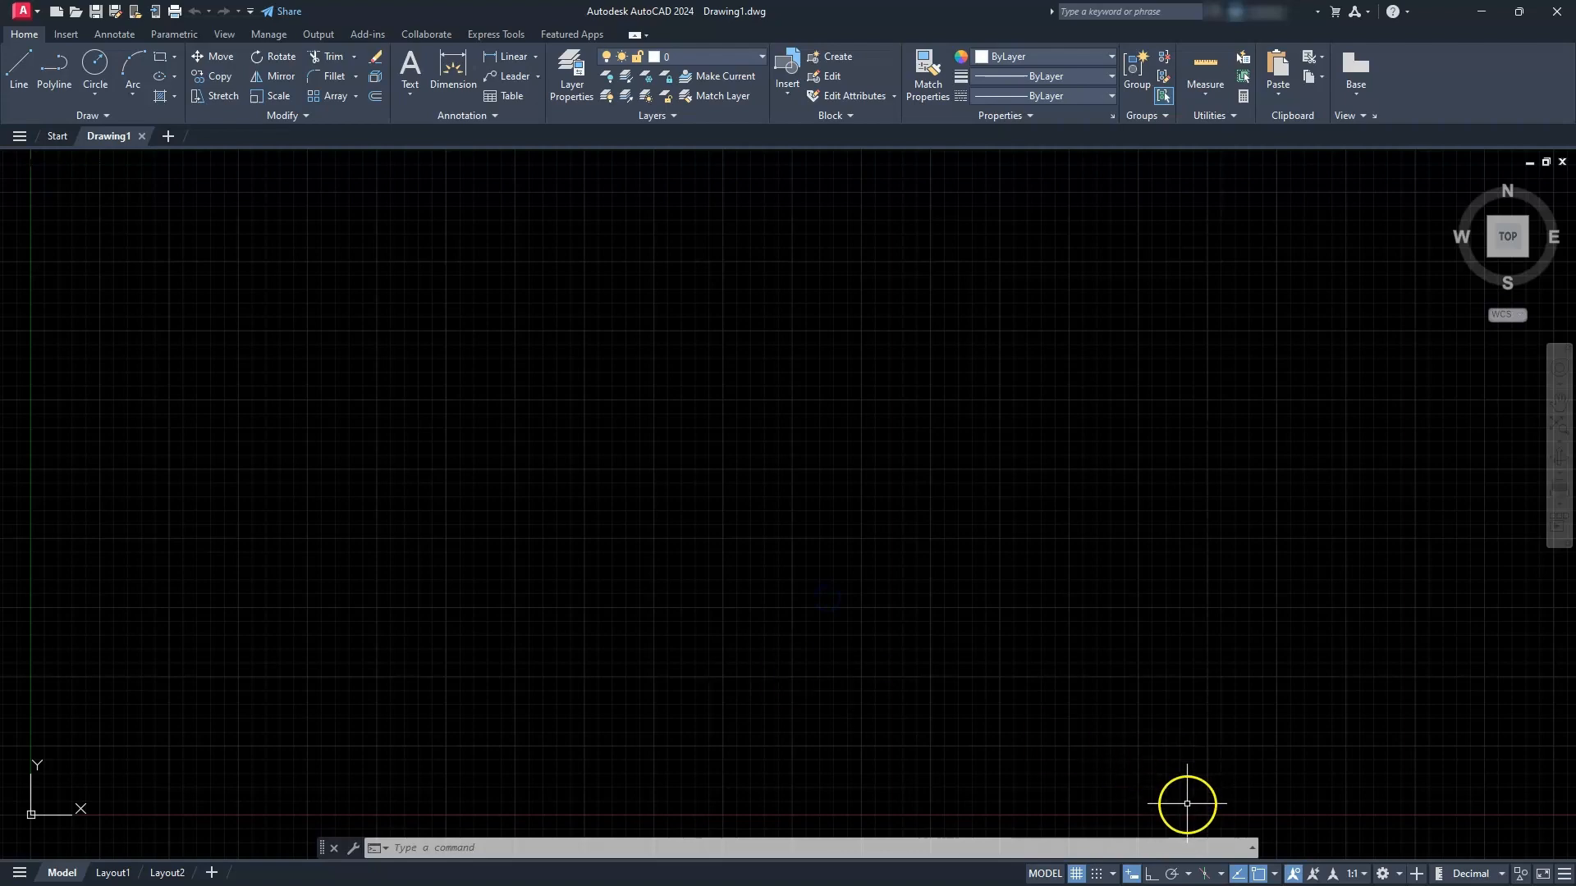
- Turn off the grid display, enable polar tracking, and check which object snap modes are active
{"action": "left_click", "coordinate": [1075, 874]}
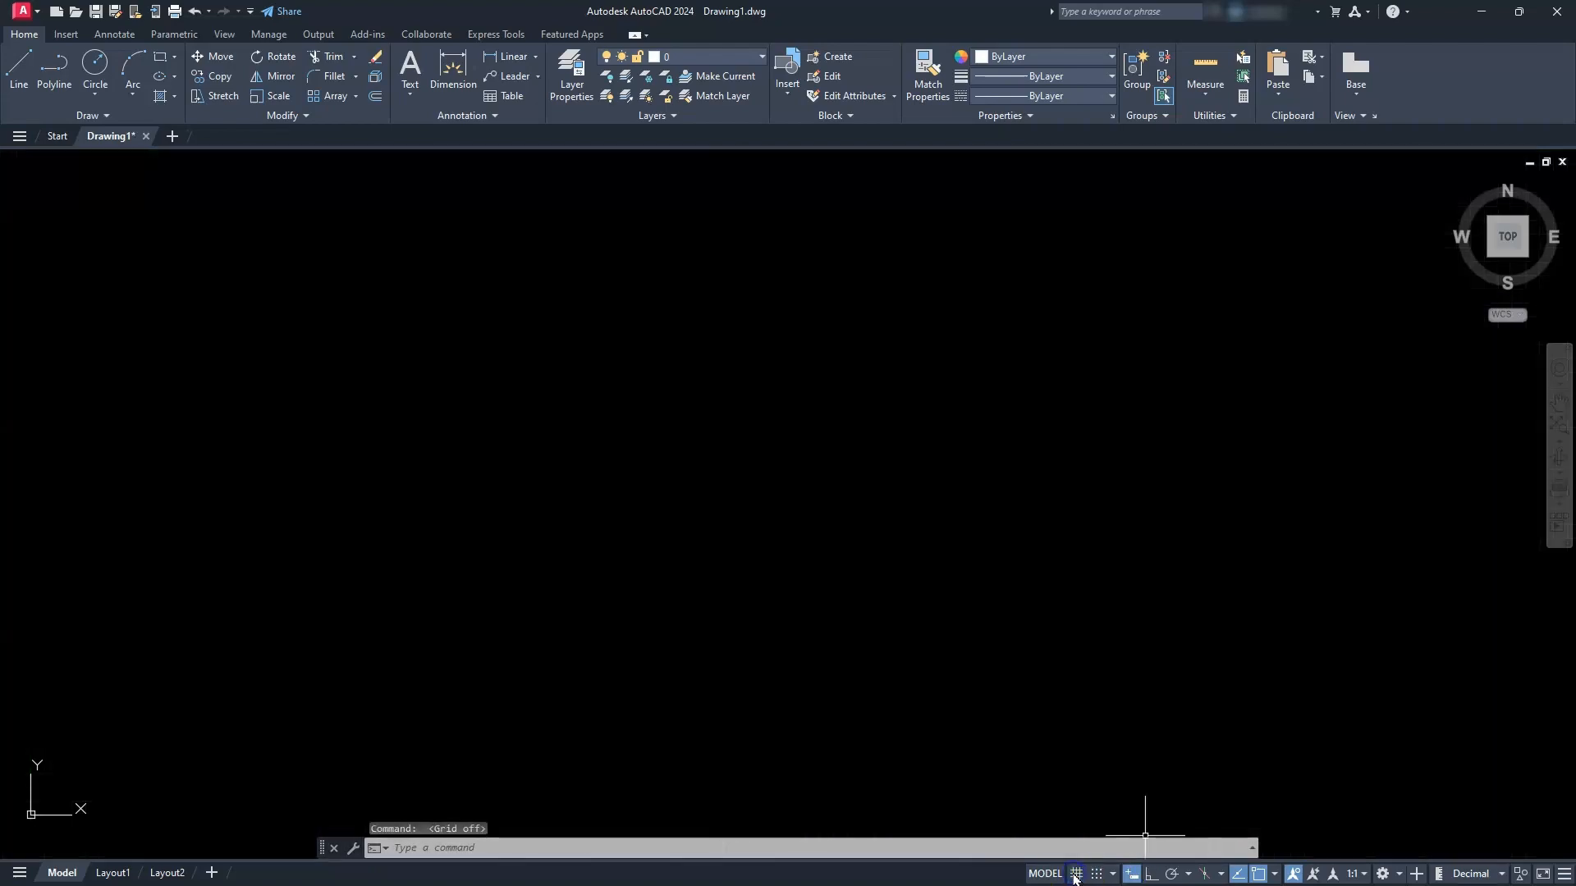
{"action": "left_click", "coordinate": [1173, 875]}
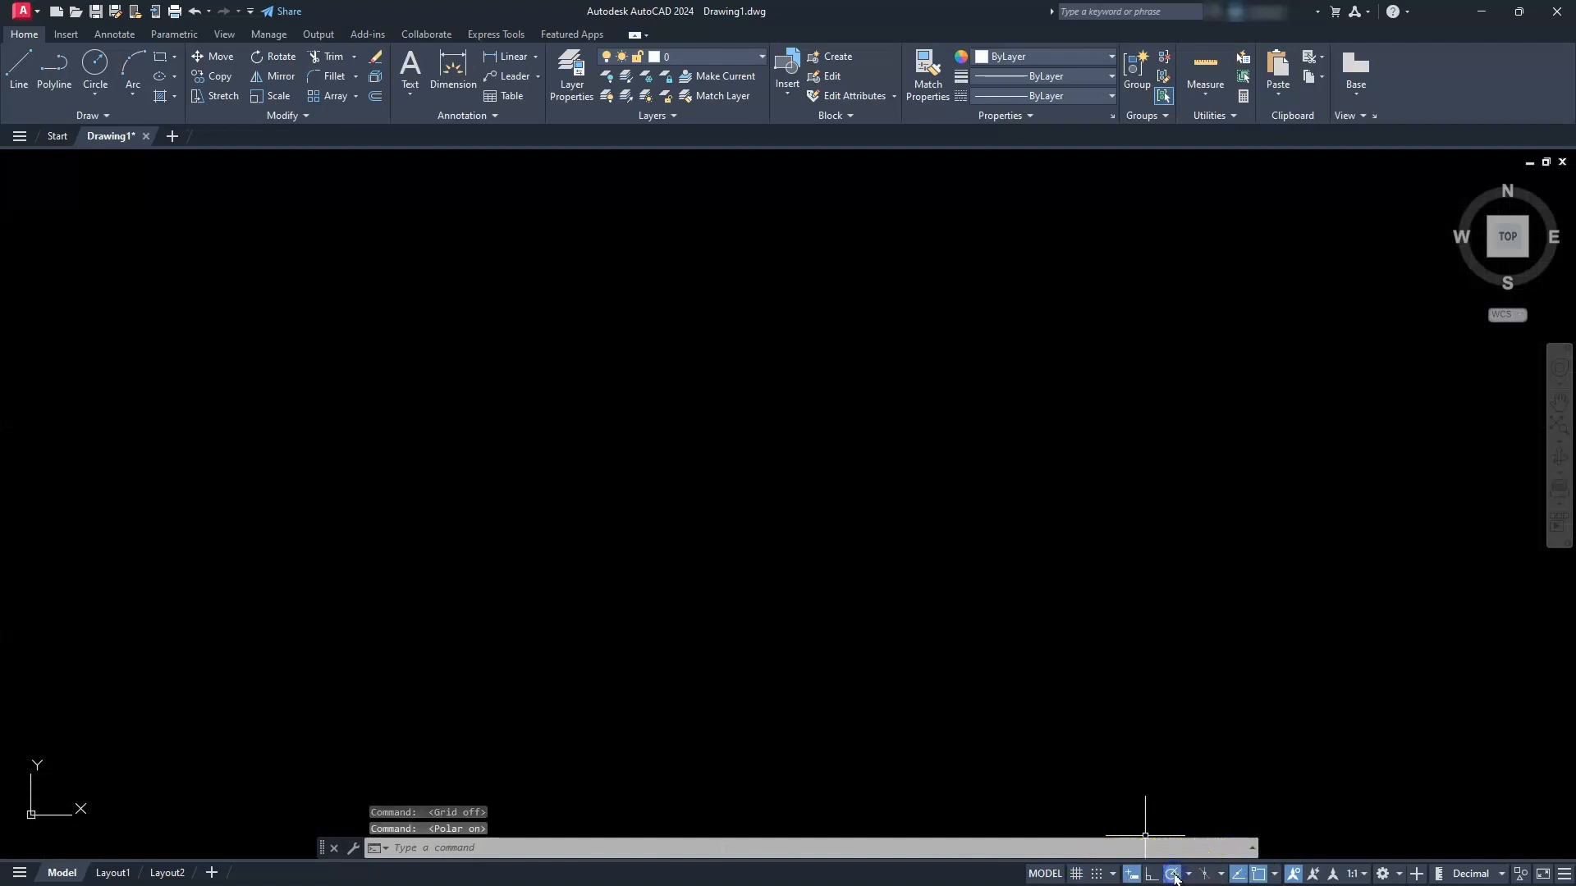
{"action": "left_click", "coordinate": [1273, 875]}
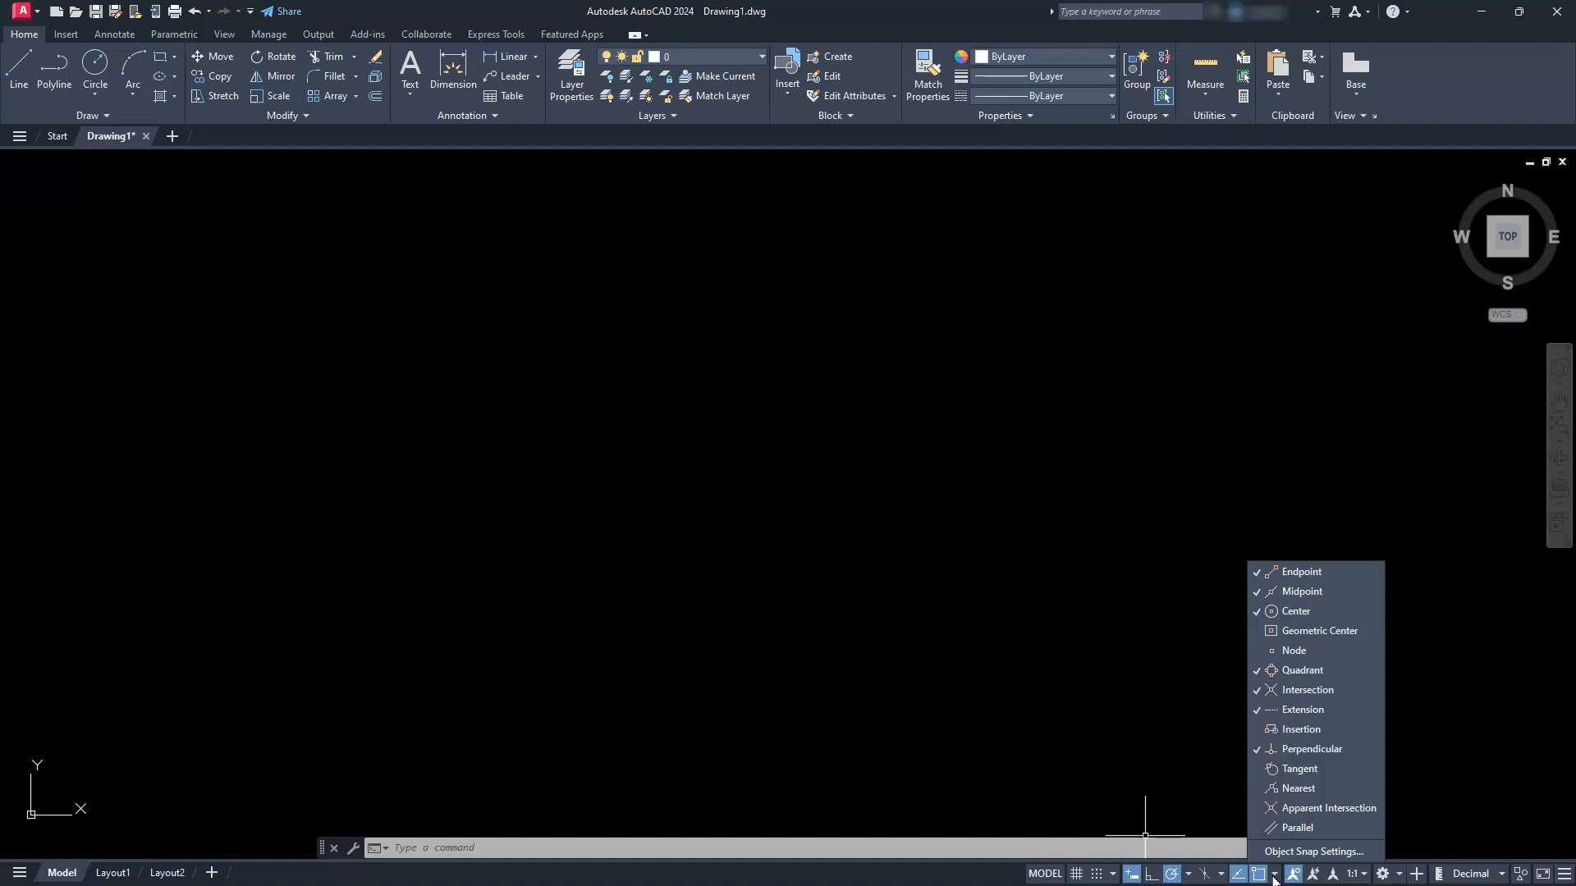
- Switch to the 3D Modeling workspace and close the Activity Insights palette
{"action": "left_click", "coordinate": [1401, 875]}
{"action": "left_click", "coordinate": [1409, 770]}
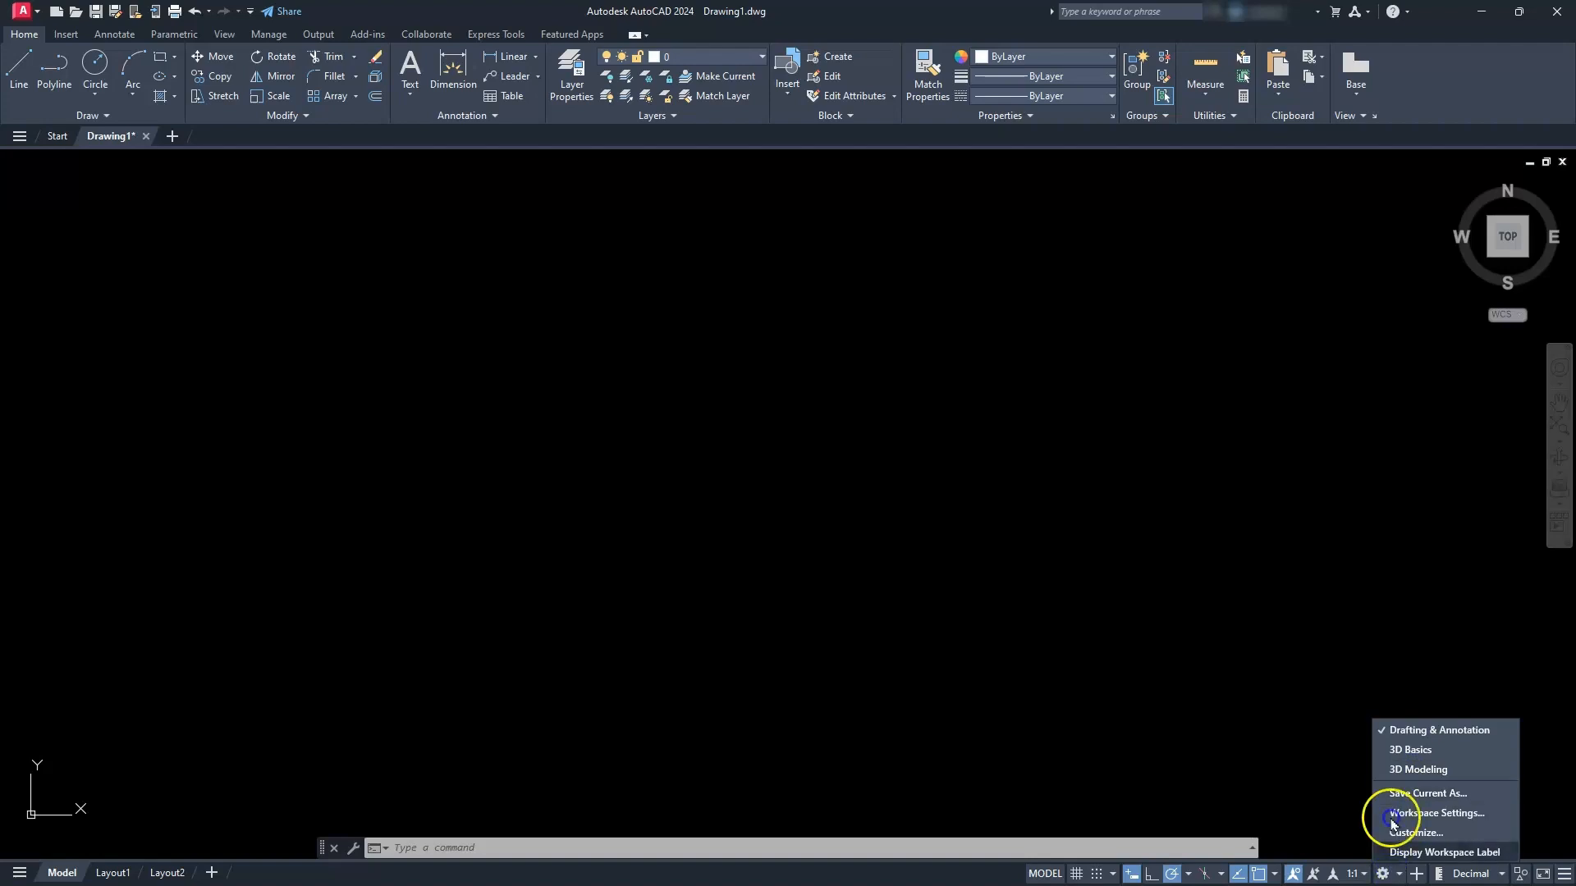
{"action": "left_click", "coordinate": [1402, 770]}
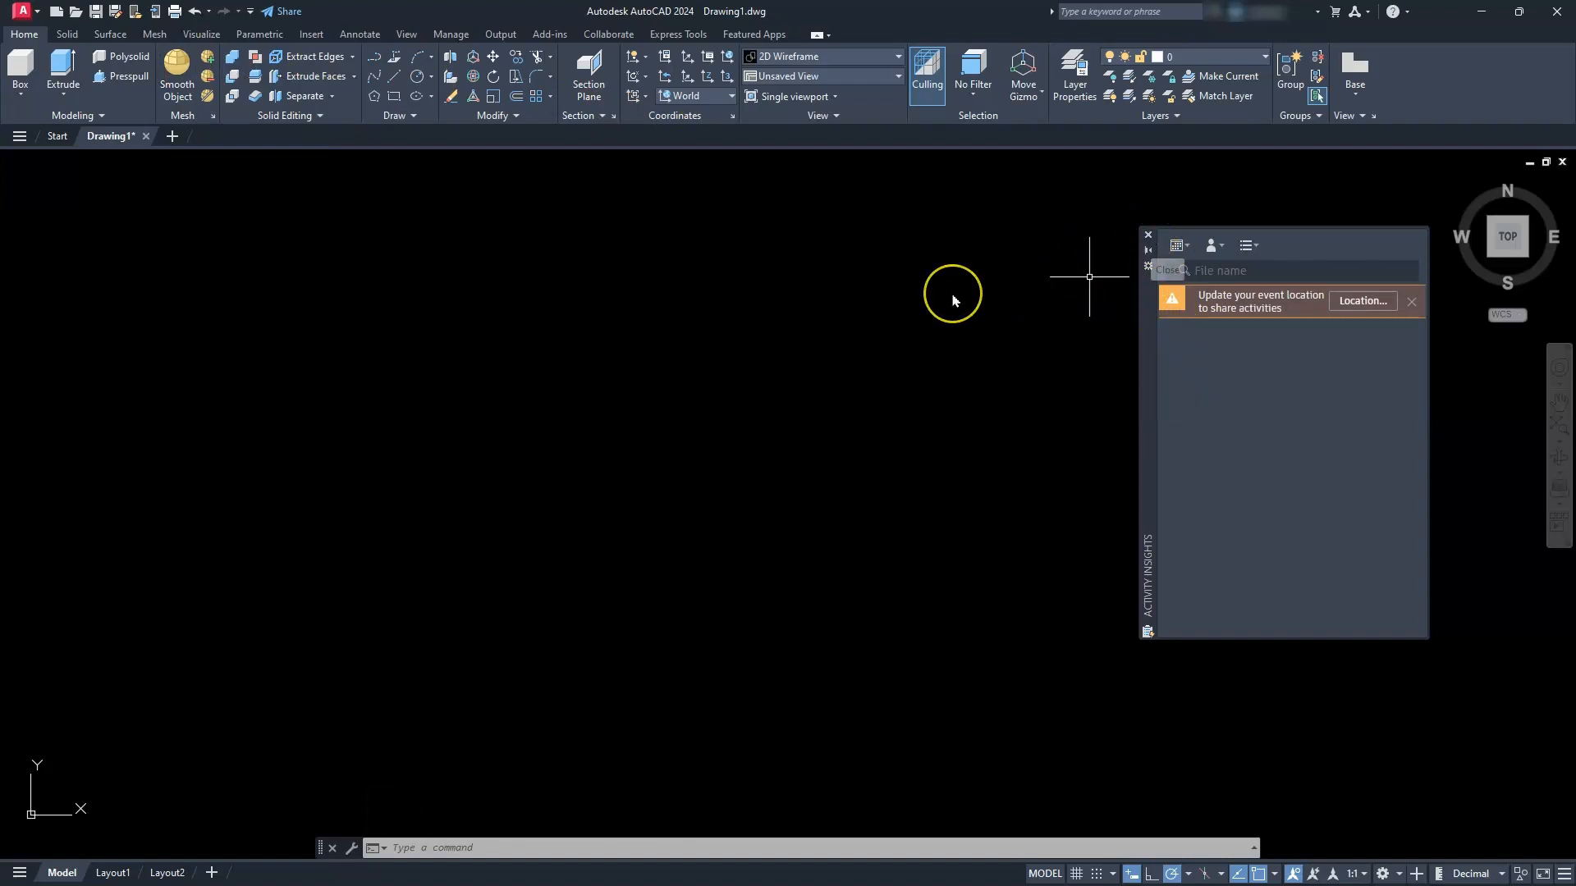
{"action": "left_click", "coordinate": [1148, 240]}
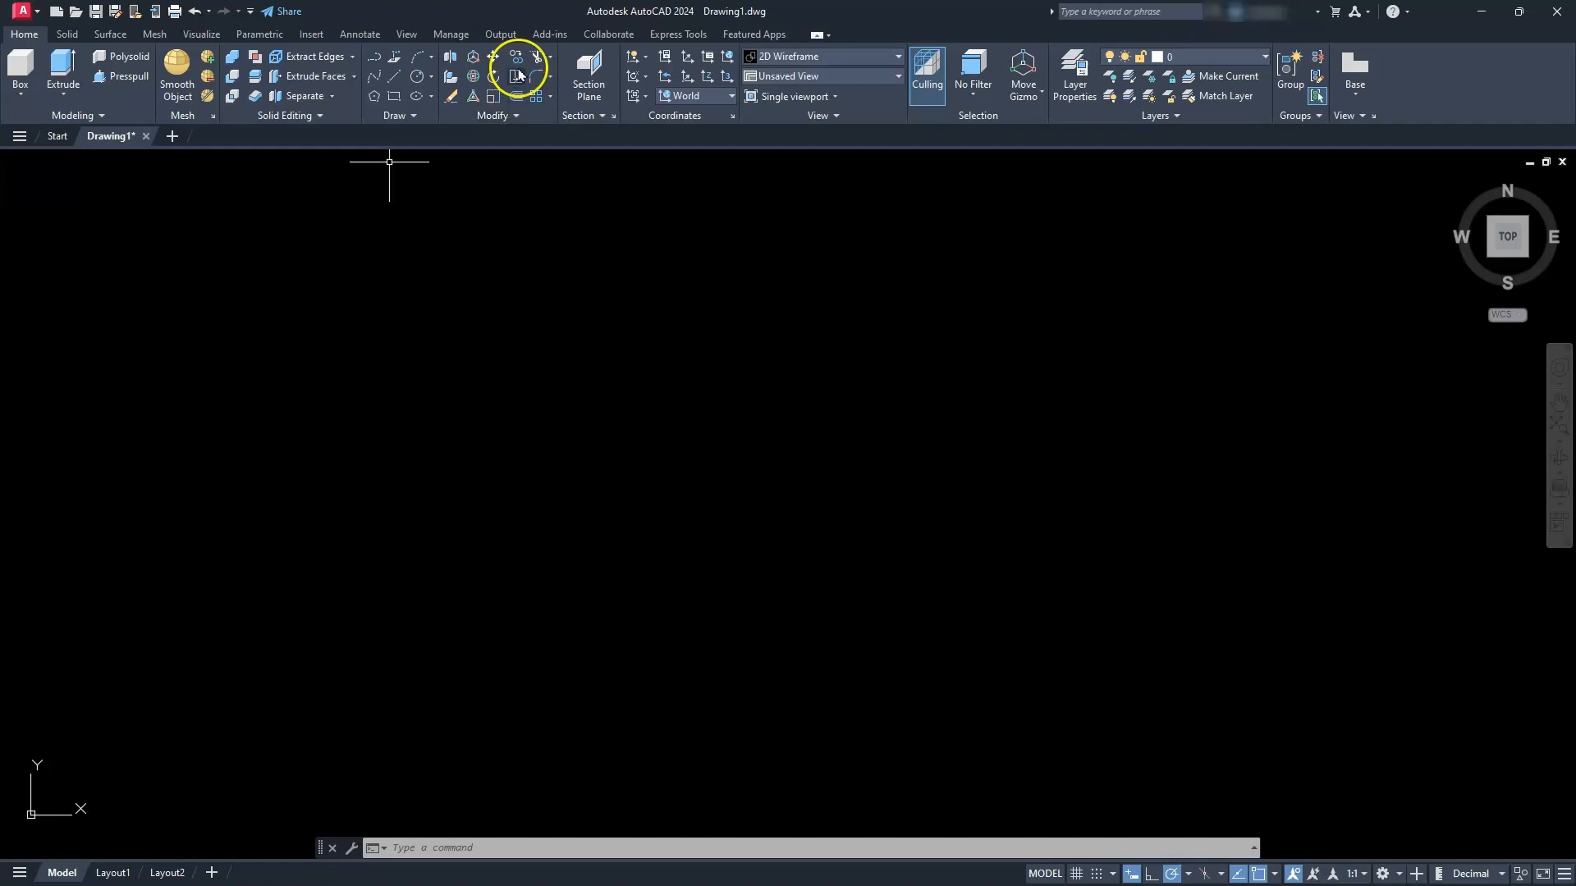
- Draw a circle of diameter 120 in the empty drawing area by centre and diameter, and fit it in the view
{"action": "left_click", "coordinate": [432, 78]}
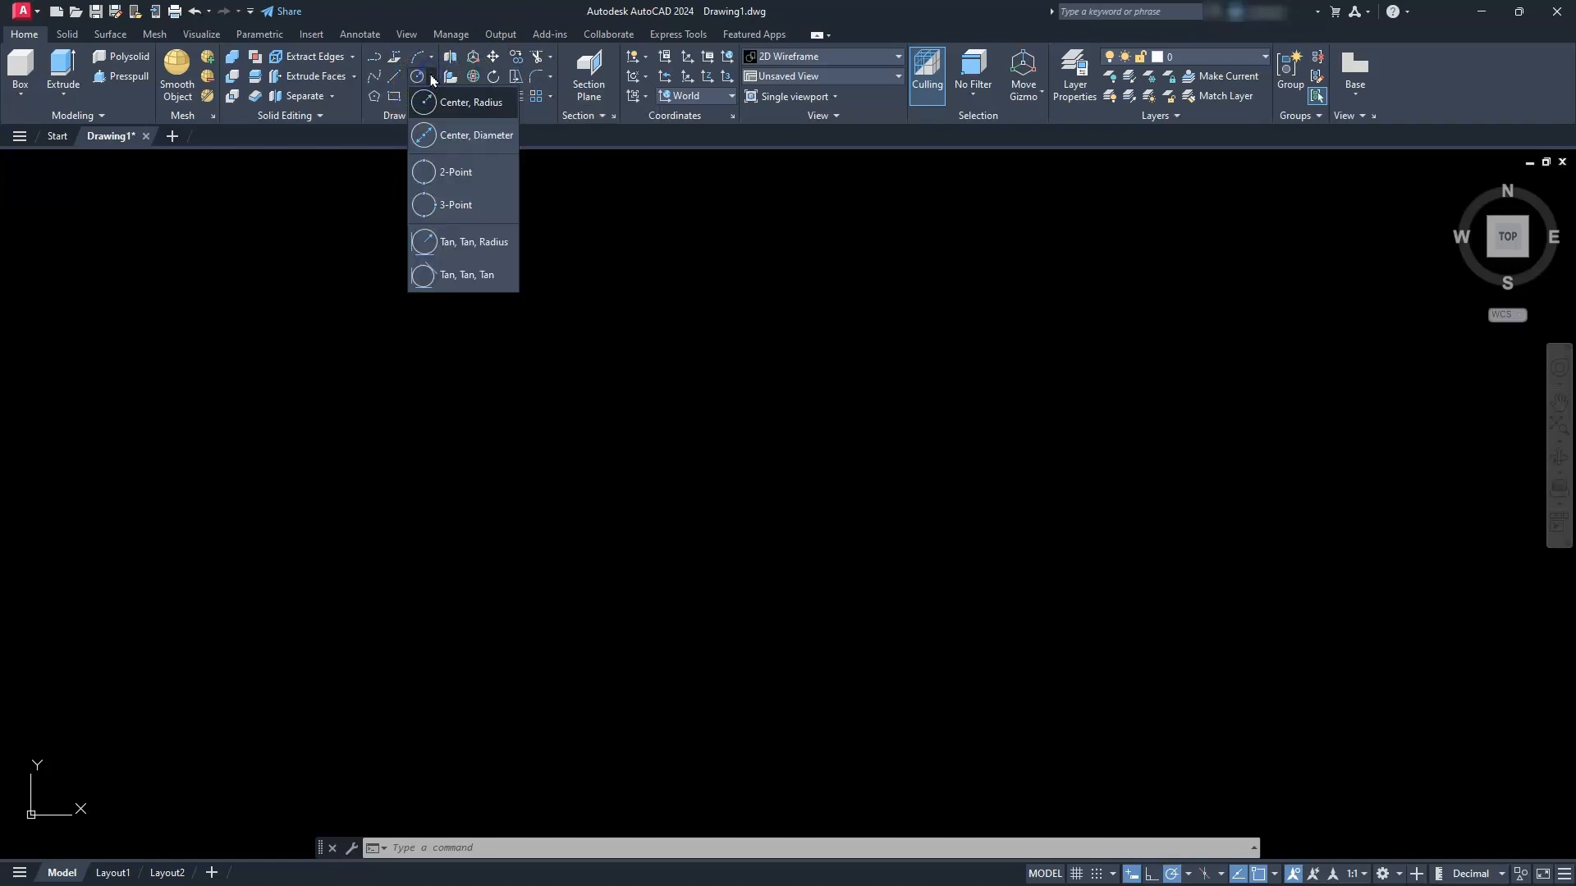
{"action": "left_click", "coordinate": [448, 136]}
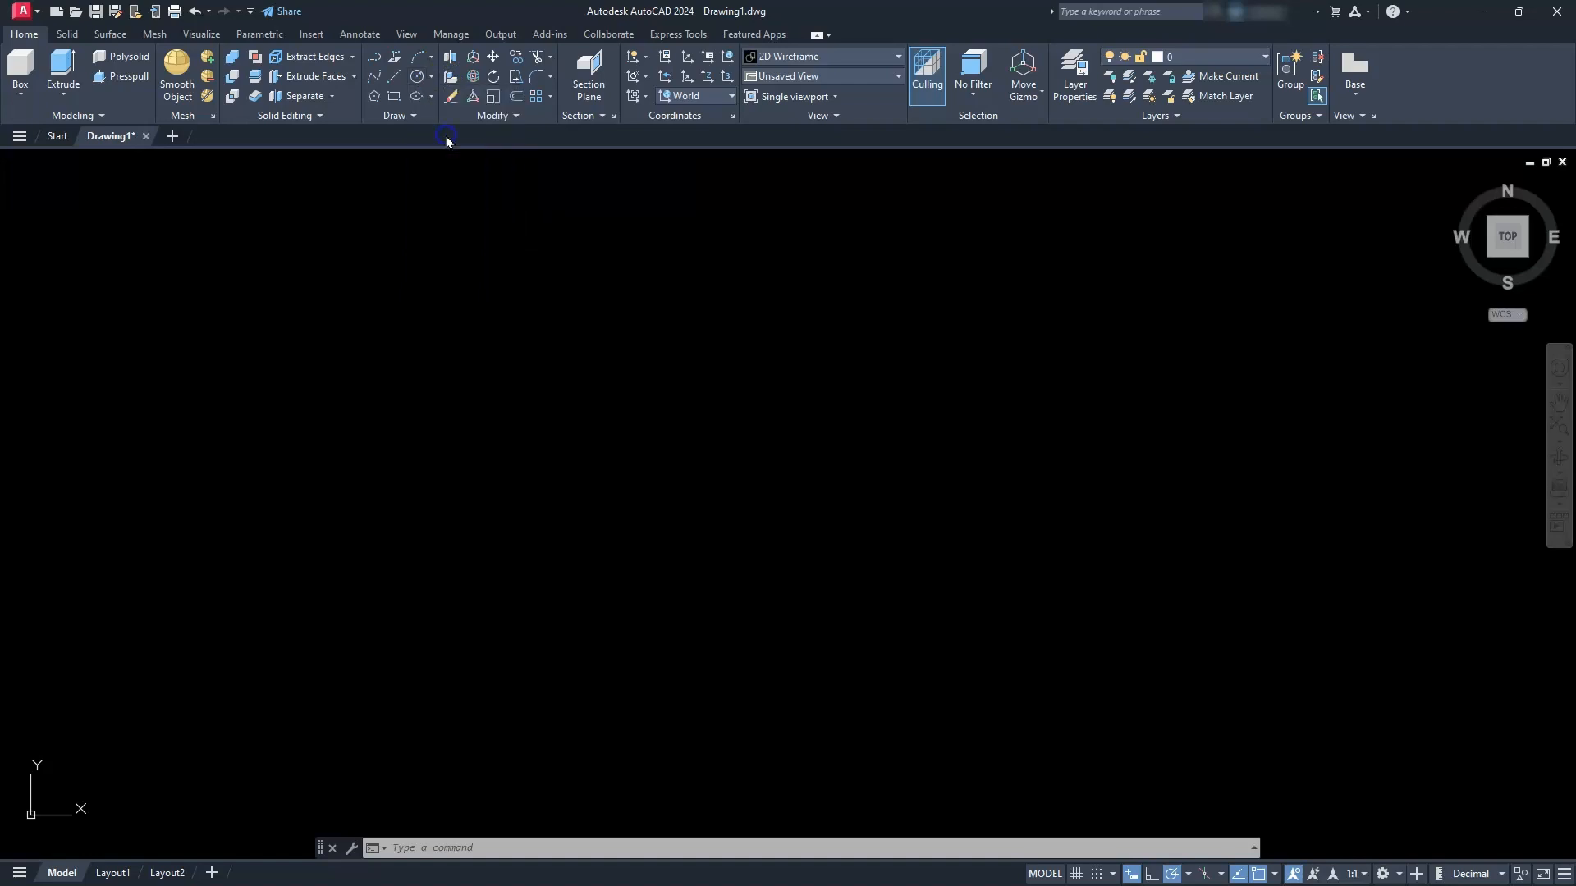
{"action": "left_click", "coordinate": [542, 575]}
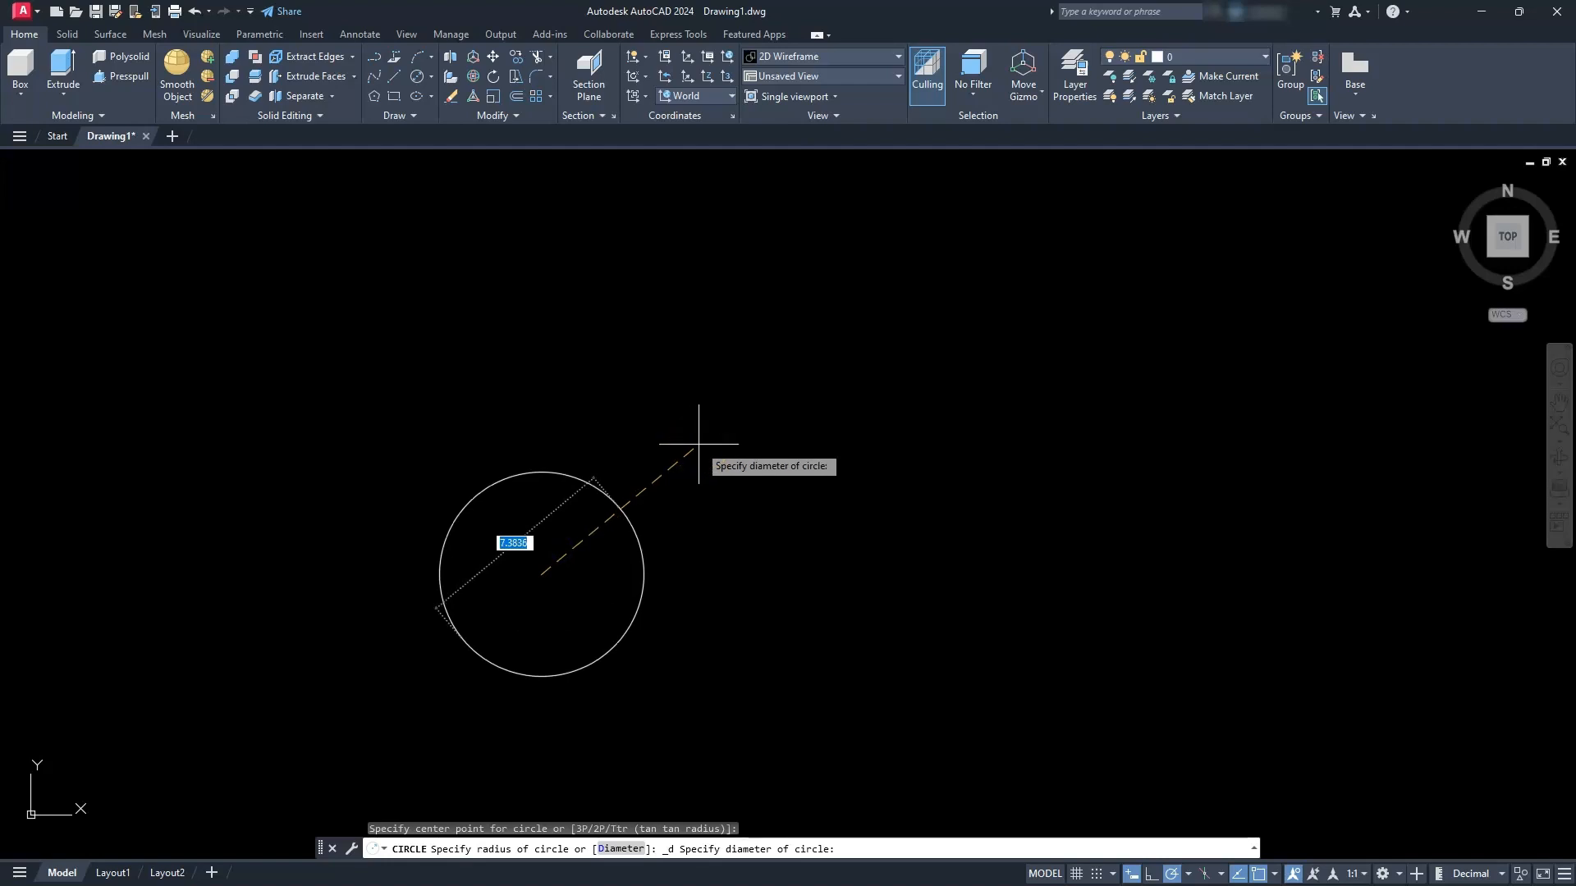
{"action": "type", "text": "120"}
{"action": "key", "text": "Return"}
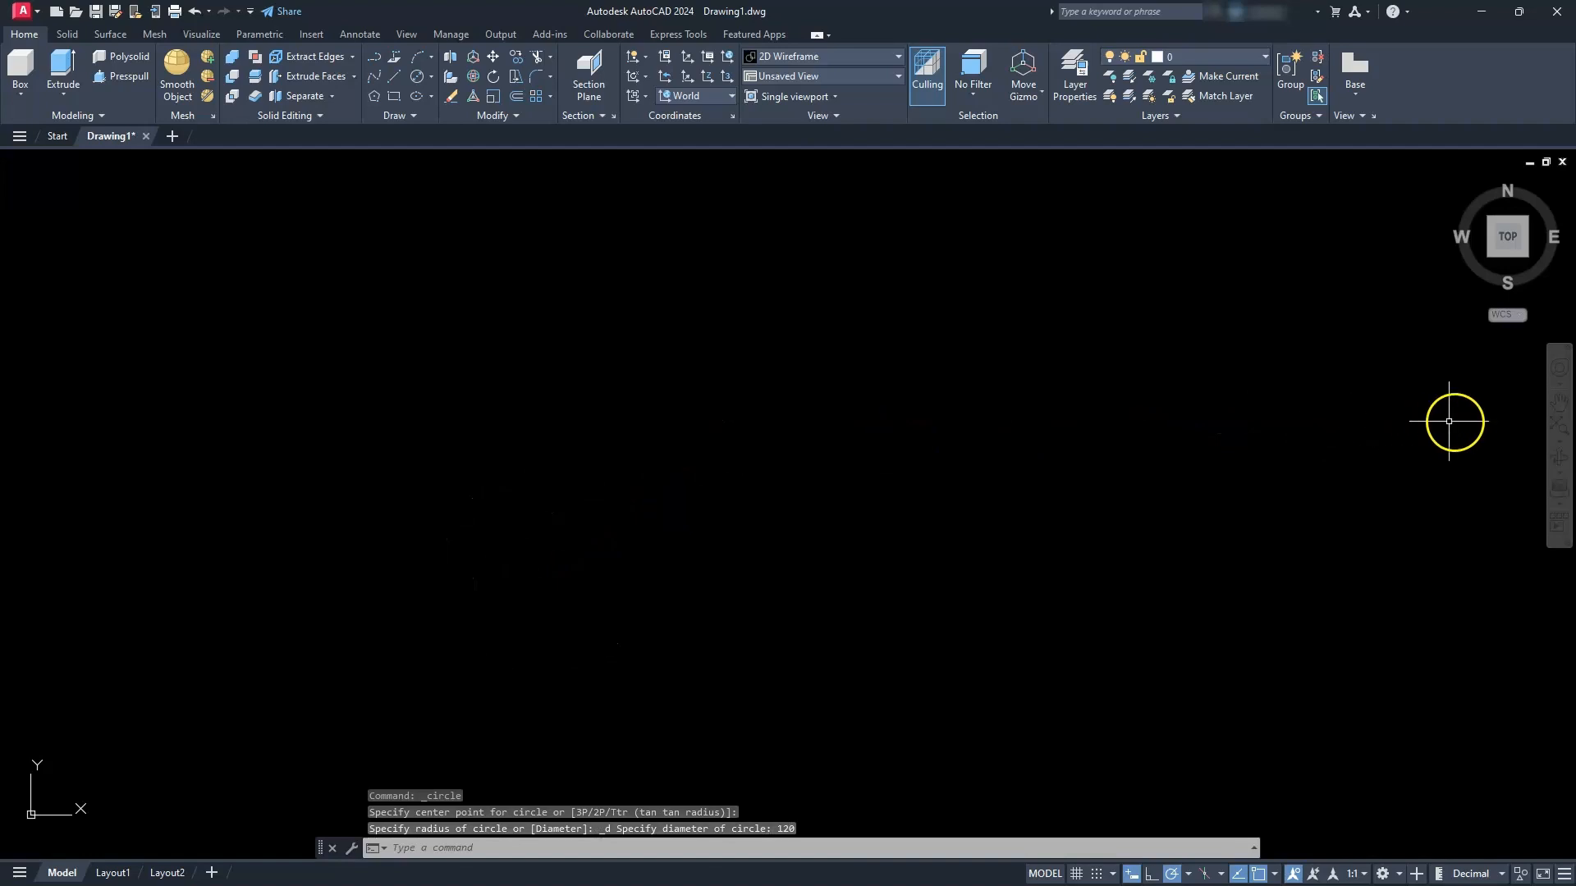
{"action": "left_click", "coordinate": [1558, 426]}
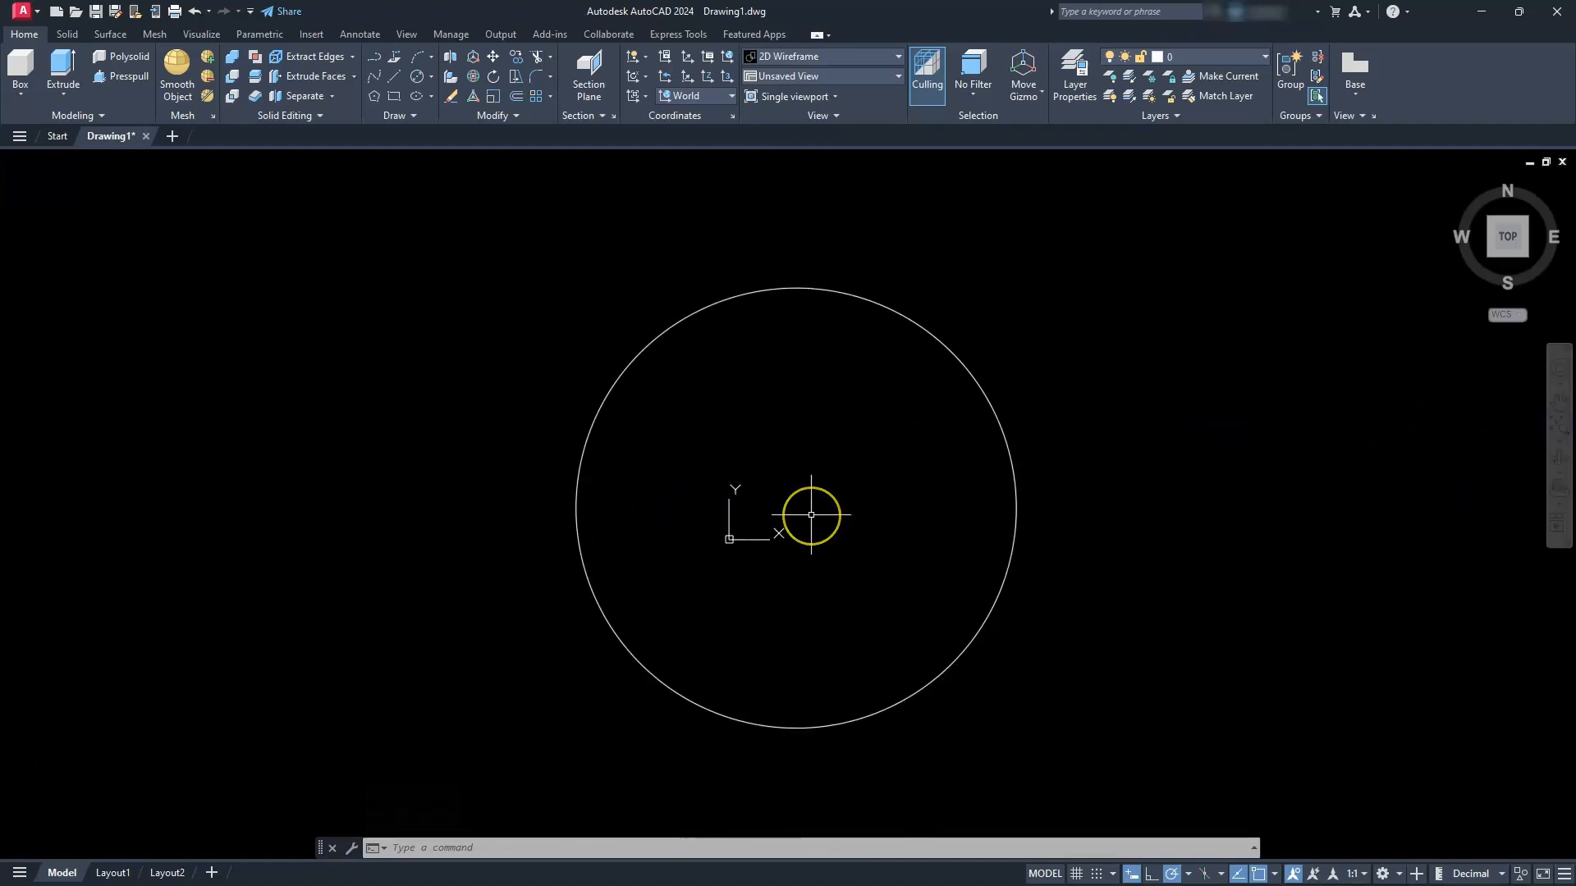
{"action": "scroll", "coordinate": [811, 515], "scroll_direction": "down", "scroll_amount": 2}
{"action": "scroll", "coordinate": [754, 535], "scroll_direction": "up", "scroll_amount": 2}
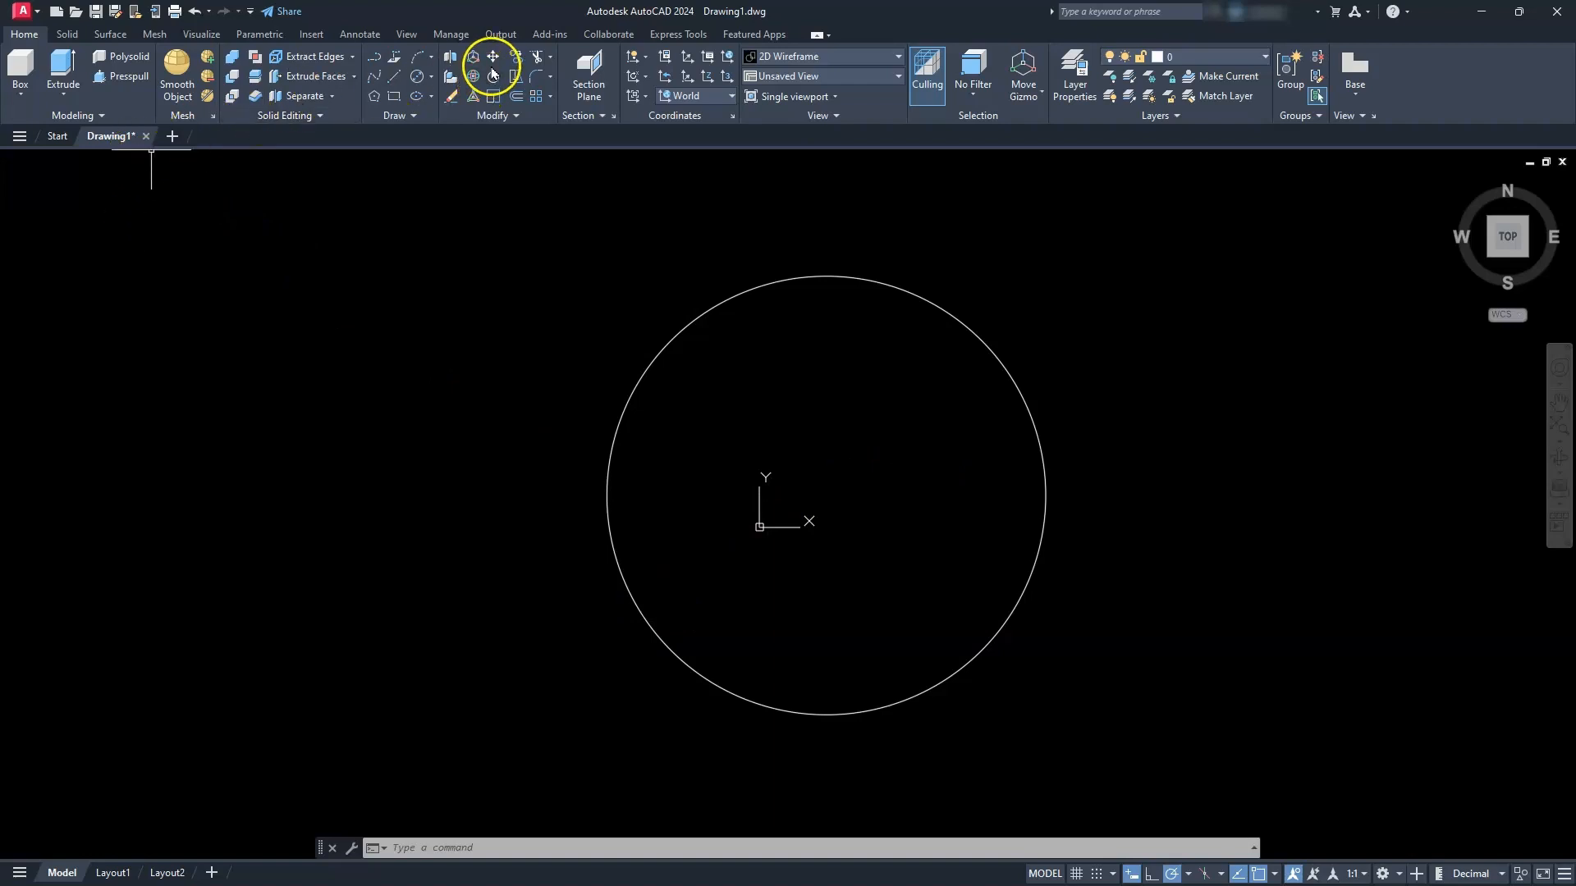
- Draw a circle of diameter 70 concentric with the 120-diameter circle
{"action": "left_click", "coordinate": [431, 82]}
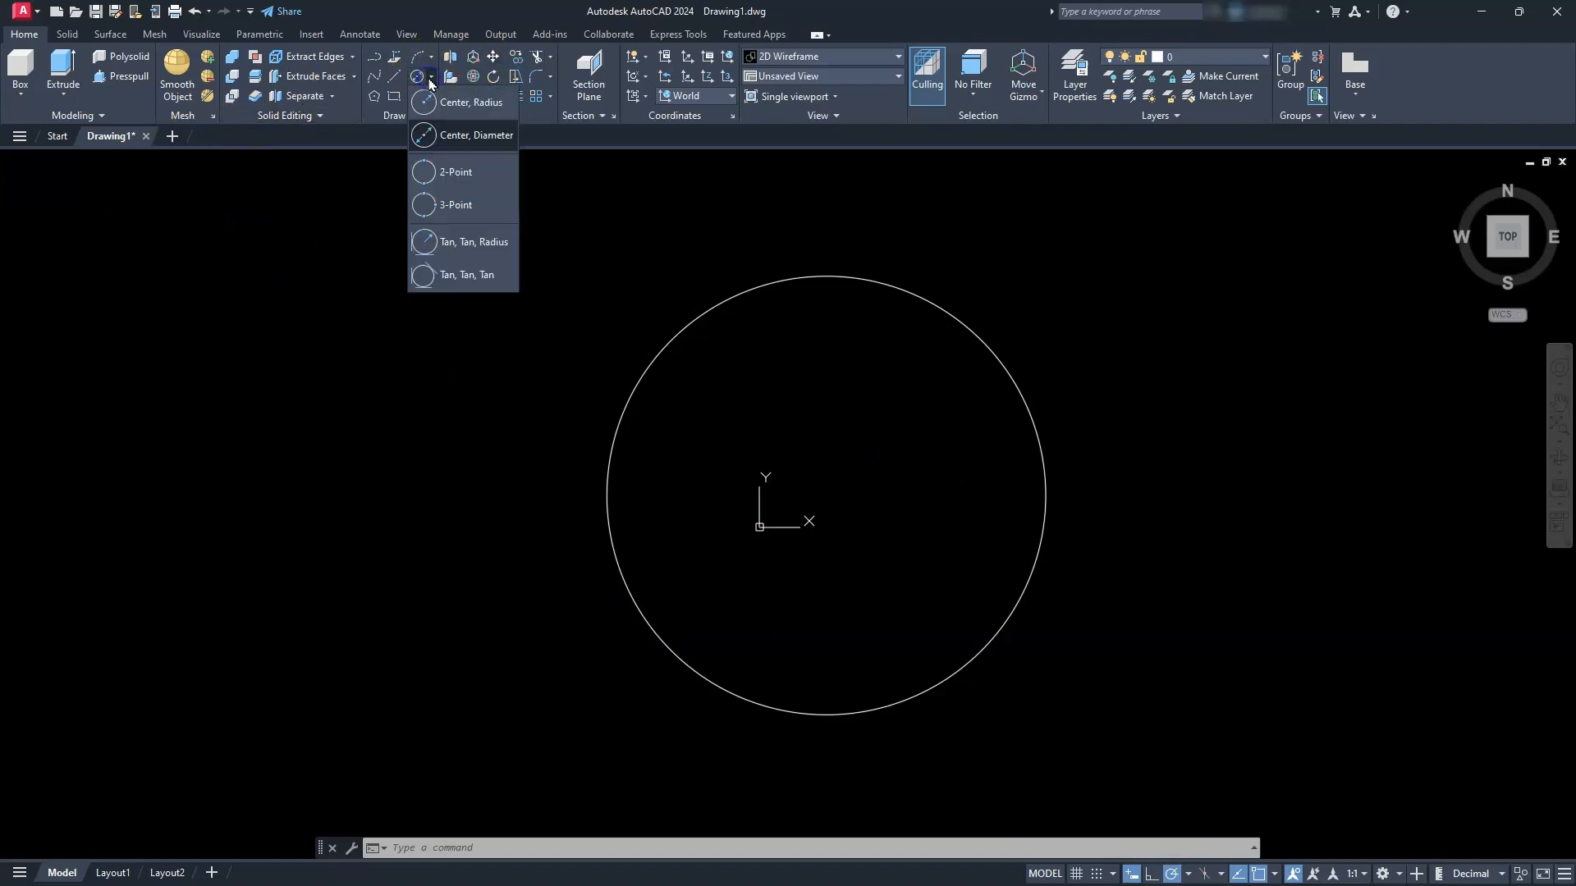
{"action": "left_click", "coordinate": [440, 134]}
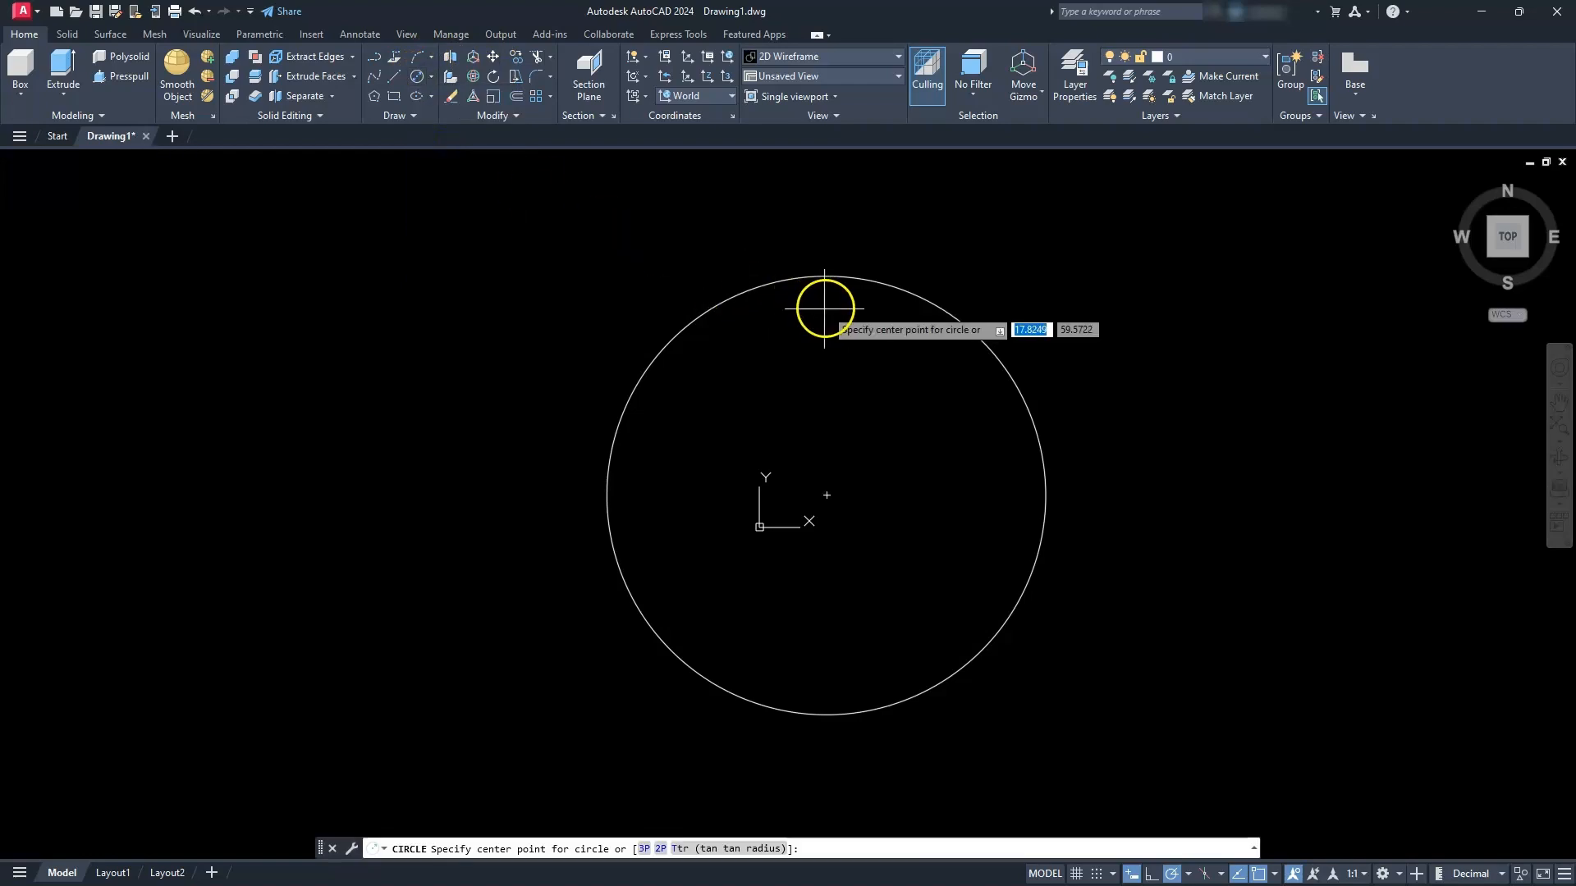
{"action": "left_click", "coordinate": [828, 495]}
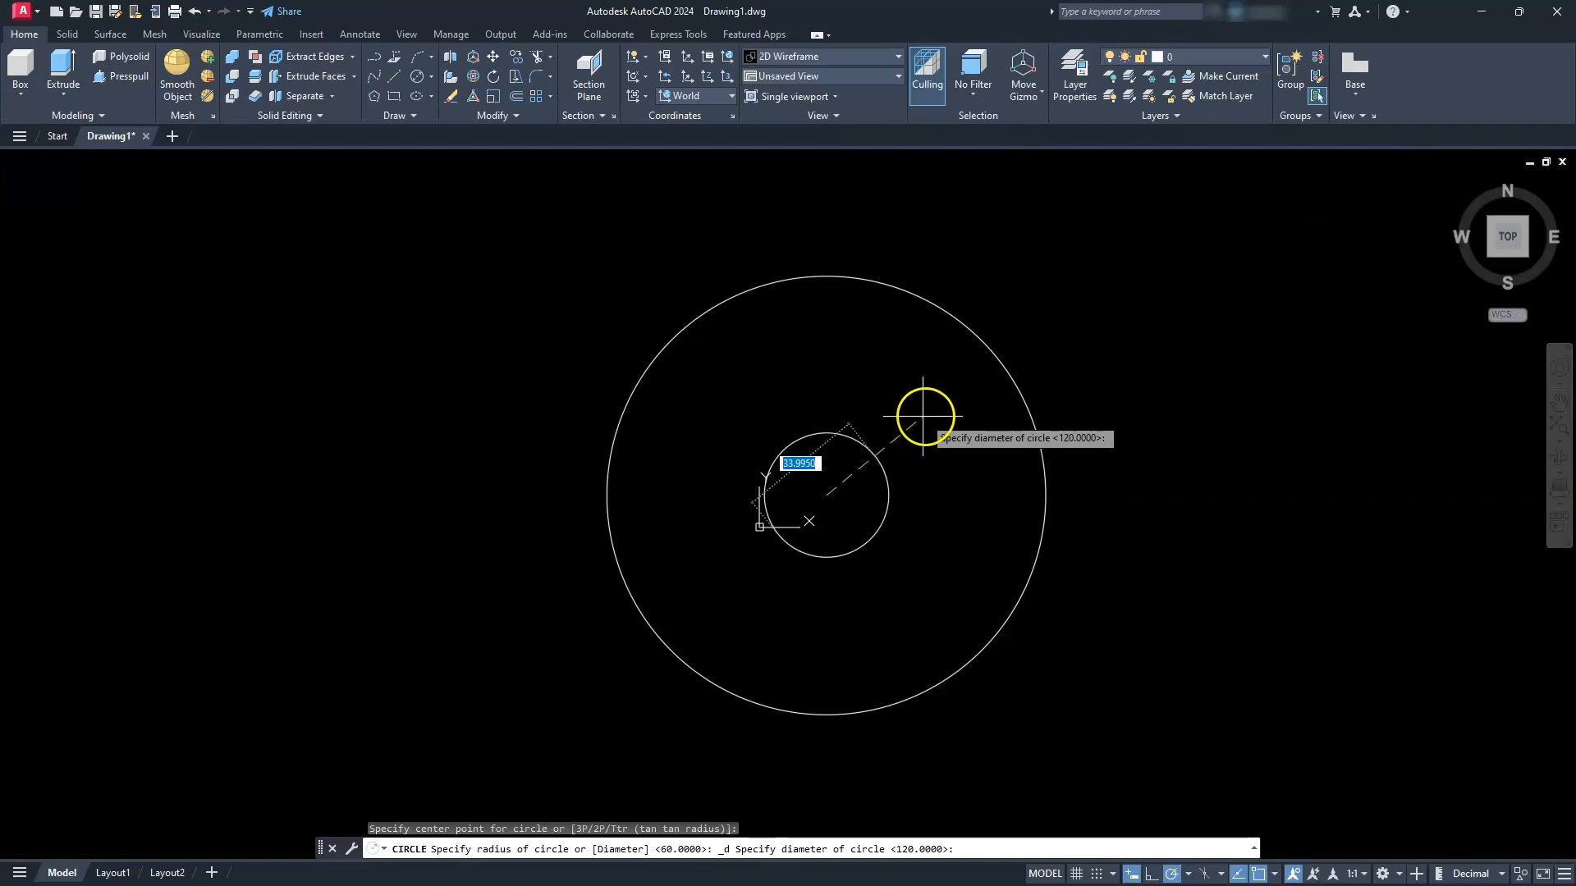
{"action": "type", "text": "70"}
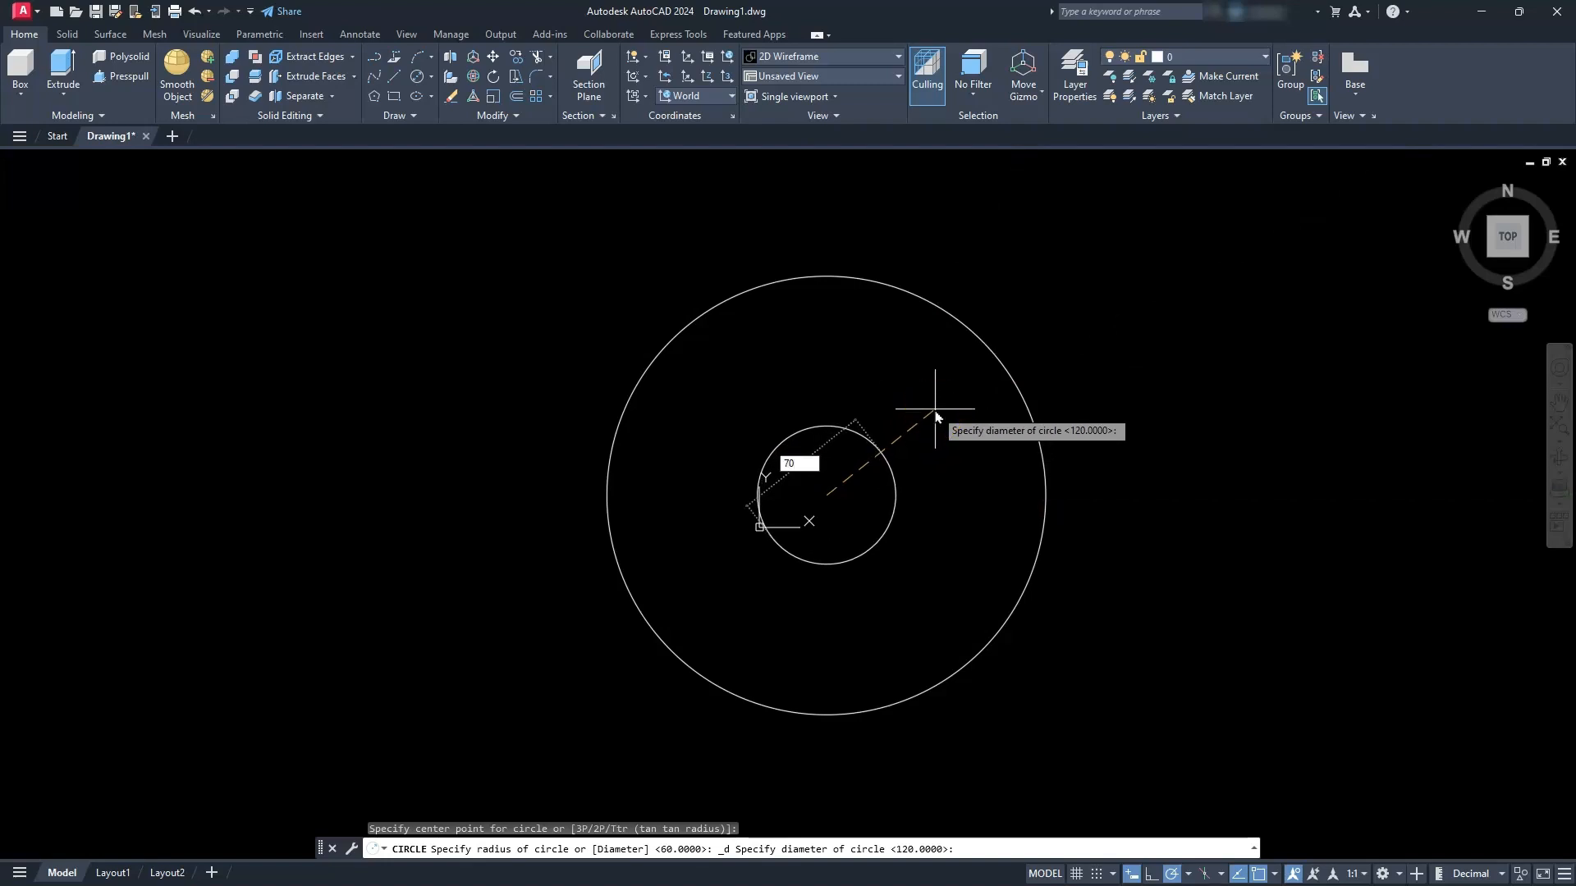
{"action": "key", "text": "Return"}
{"action": "scroll", "coordinate": [1407, 176], "scroll_direction": "up", "scroll_amount": 2}
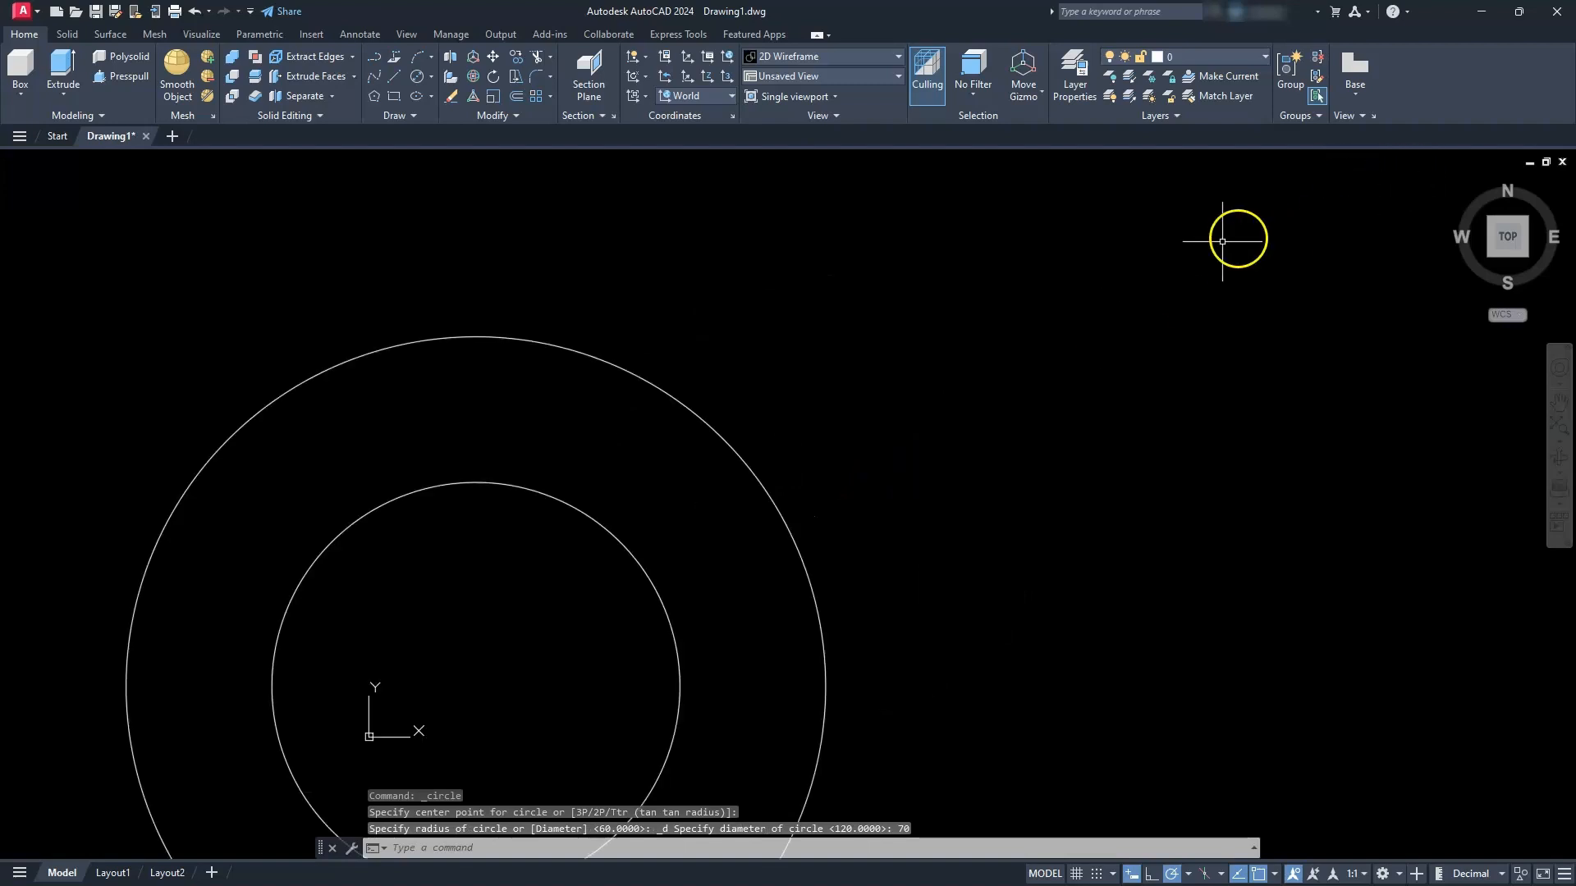
{"action": "middle_click_drag", "start_coordinate": [908, 553], "coordinate": [1220, 490]}
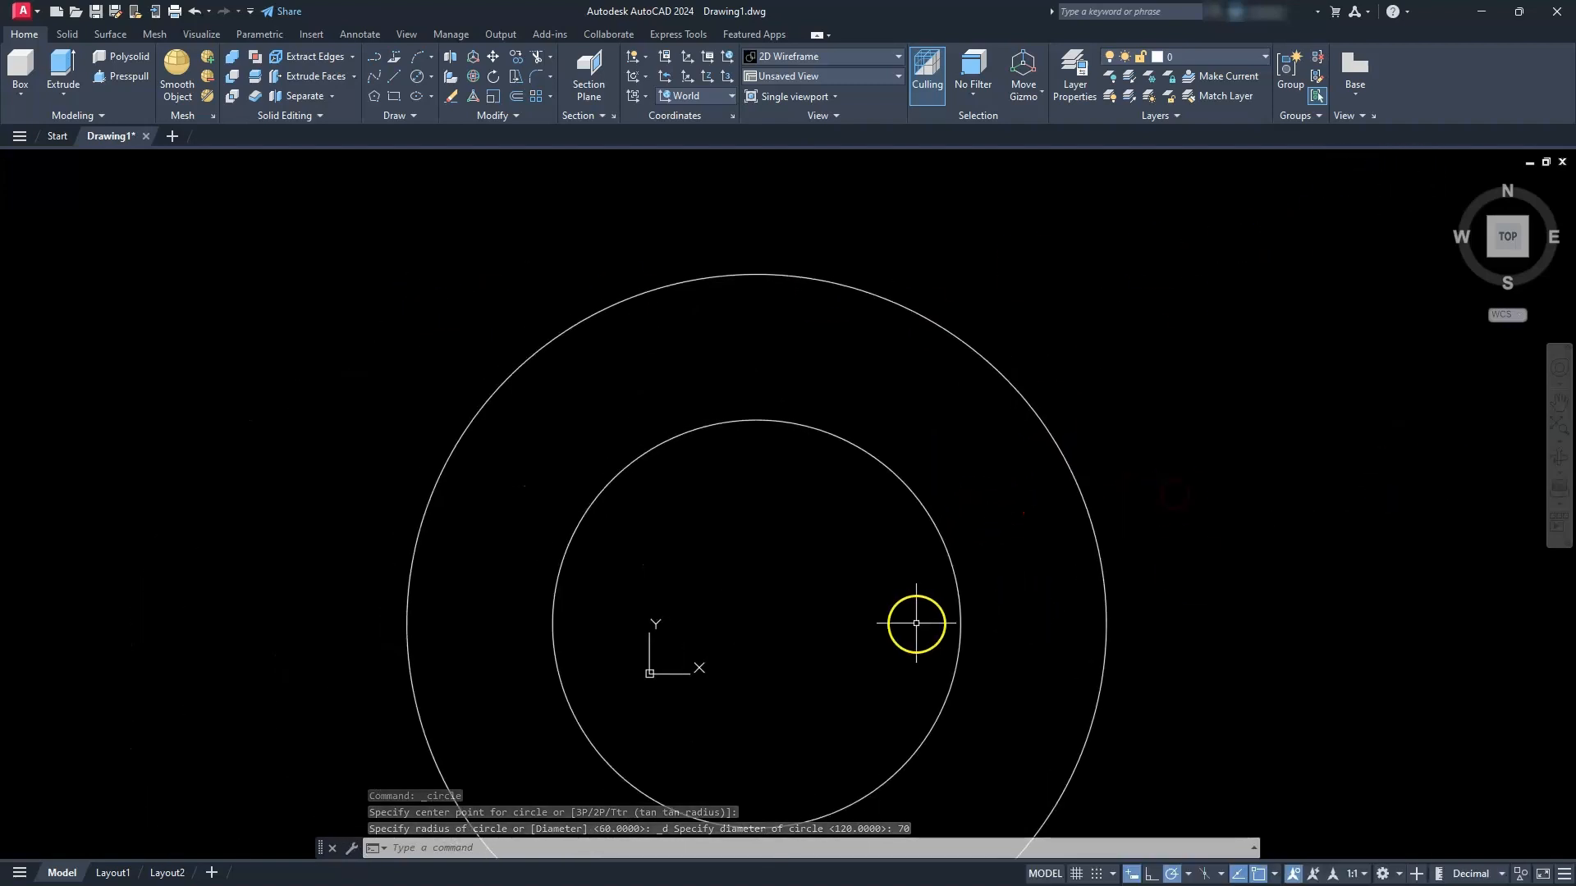
{"action": "scroll", "coordinate": [916, 624], "scroll_direction": "down", "scroll_amount": 2}
{"action": "middle_click_drag", "start_coordinate": [872, 633], "coordinate": [875, 535]}
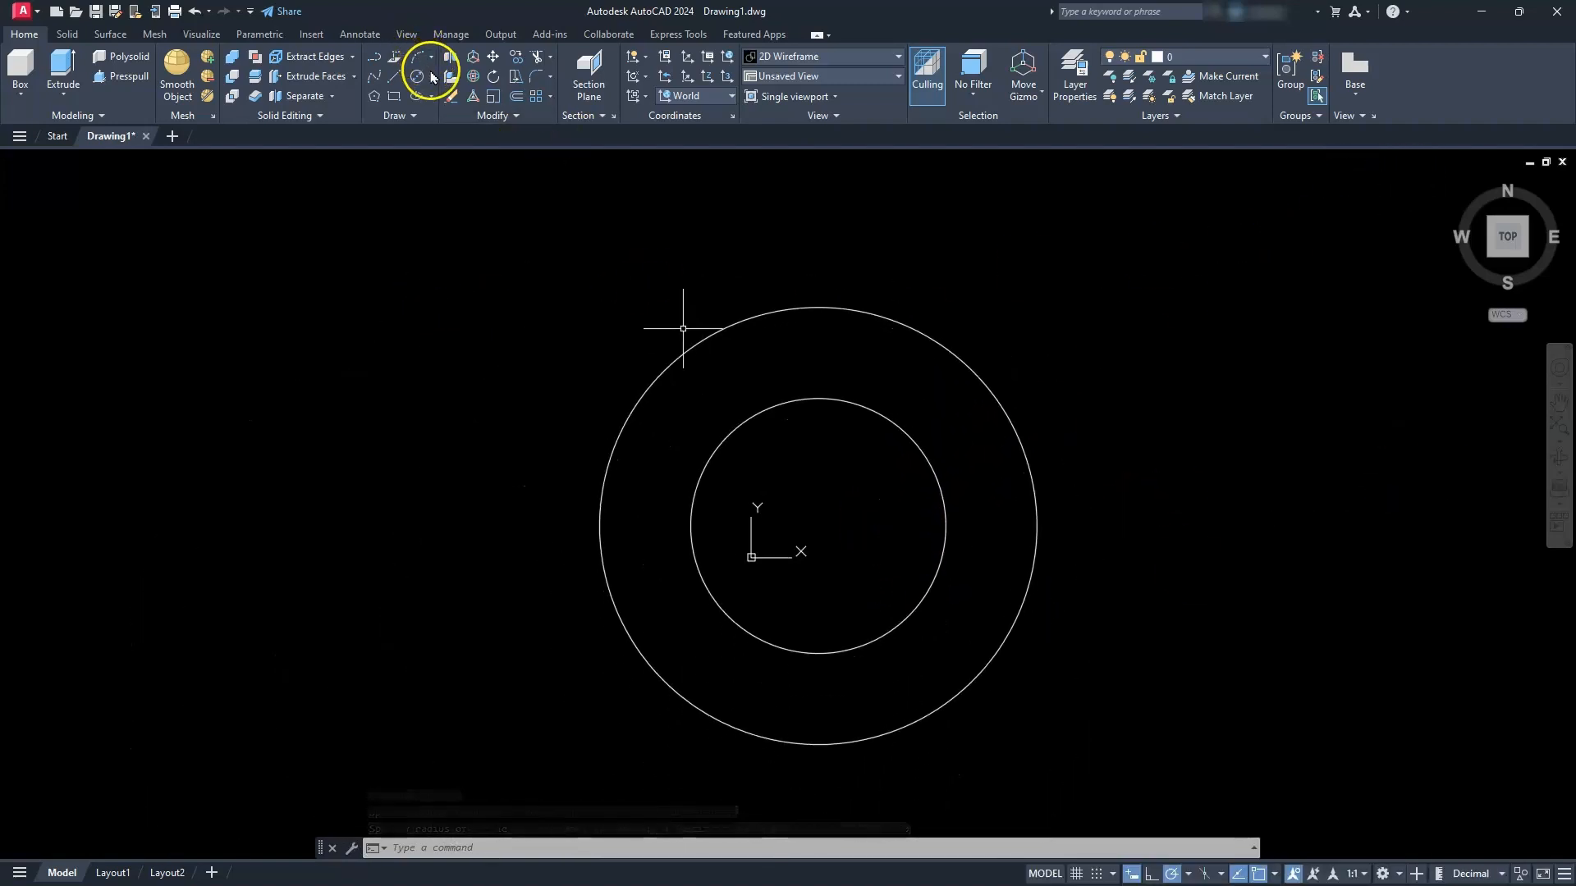
- Draw a circle of diameter 50 at the common centre, inside the 70-diameter circle
{"action": "left_click", "coordinate": [432, 77]}
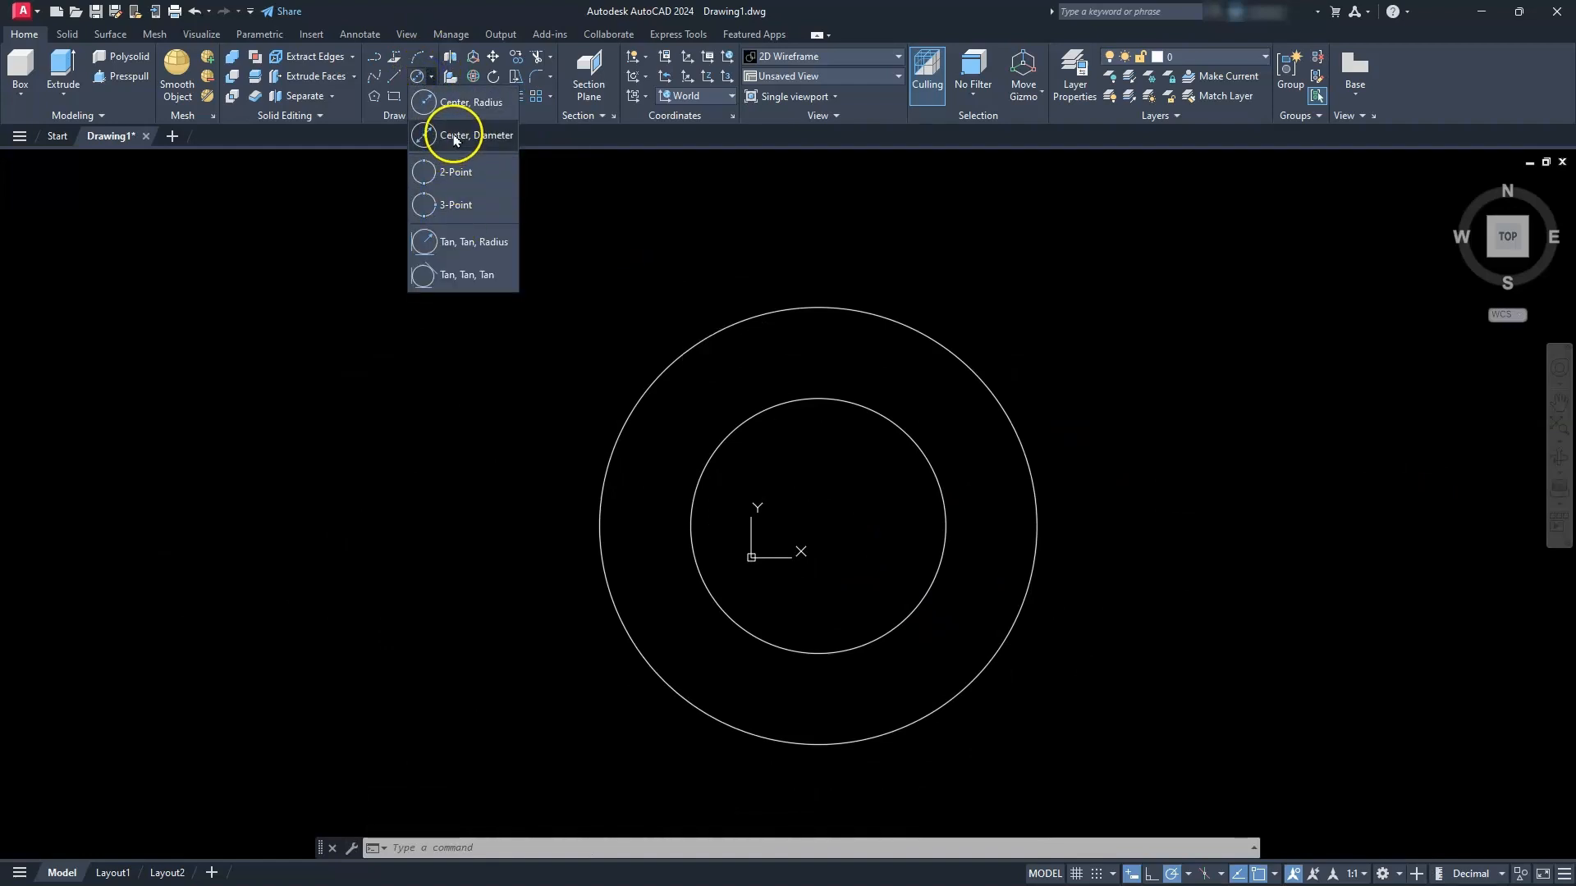
{"action": "left_click", "coordinate": [454, 137]}
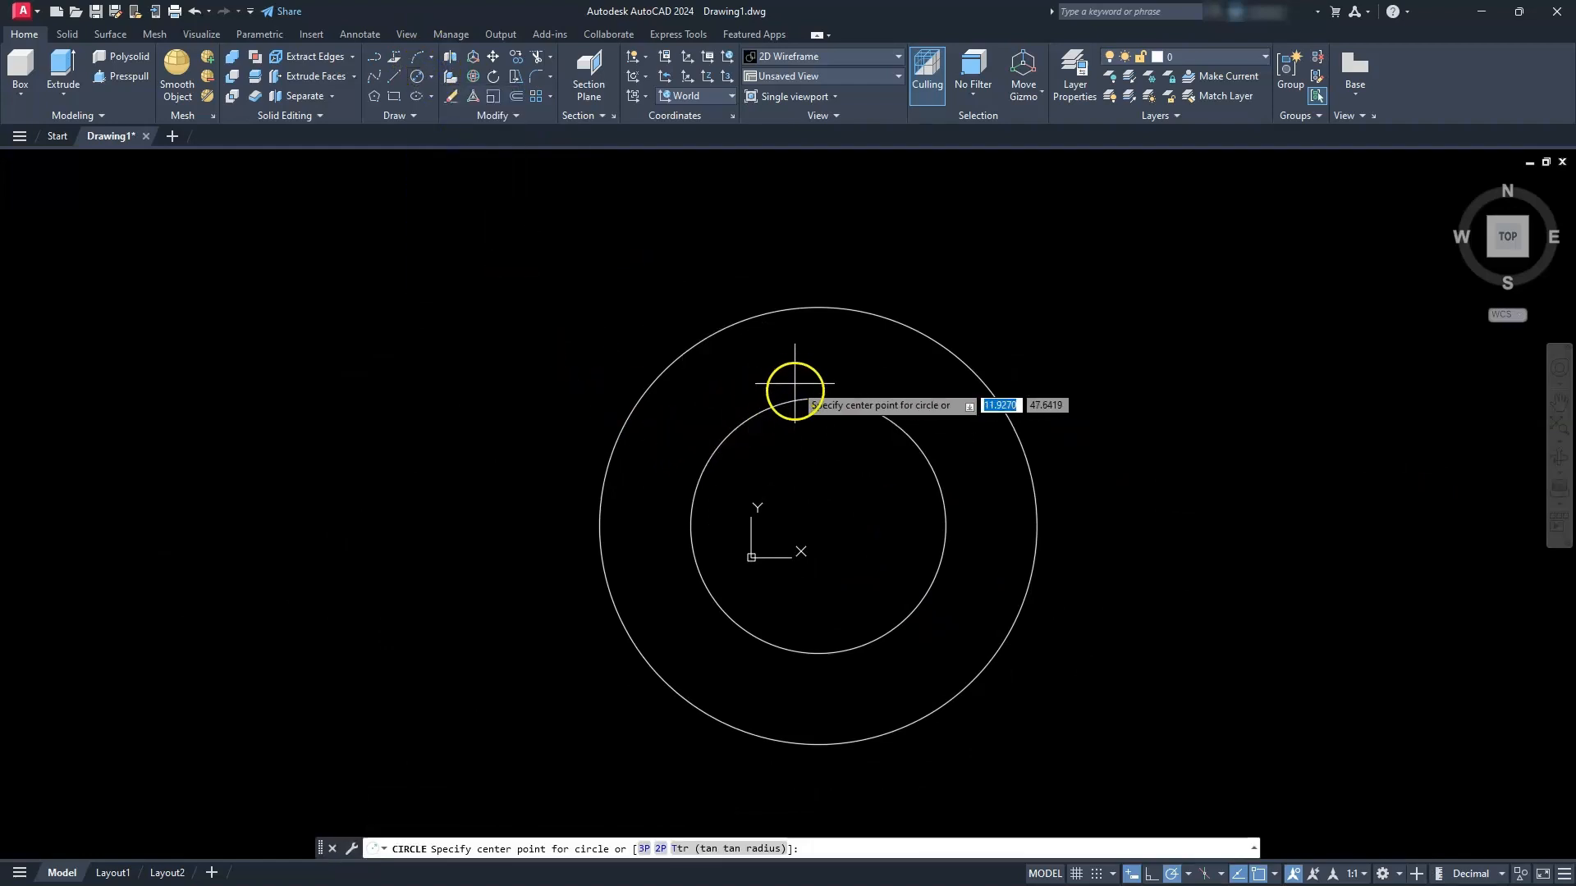
{"action": "left_click", "coordinate": [821, 525]}
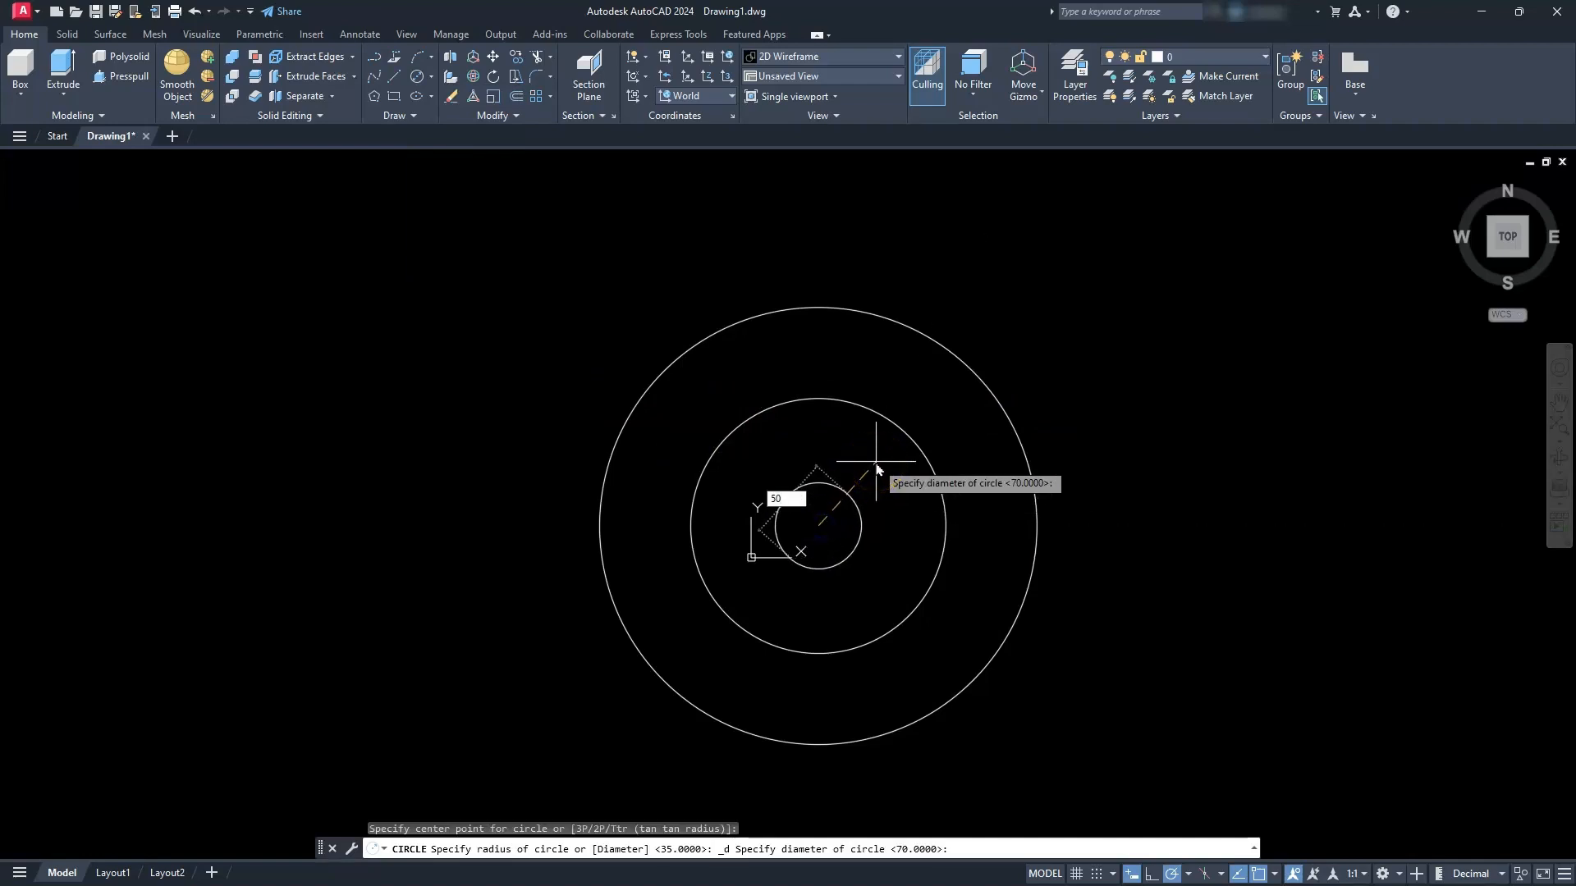
{"action": "key", "text": "Return"}
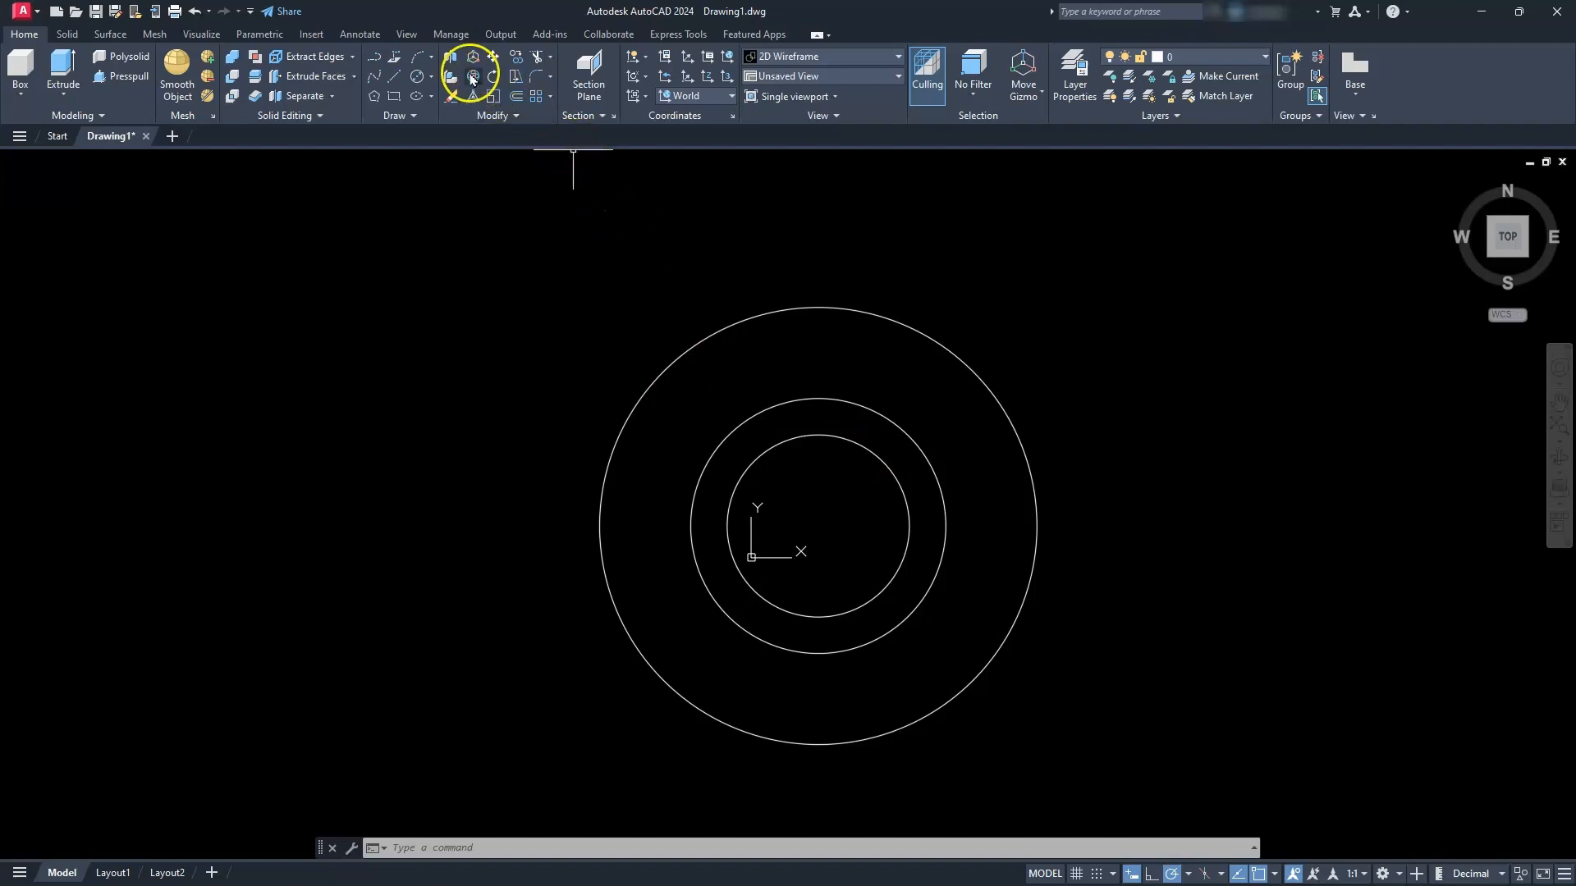
- Draw a concentric circle of diameter 95 between the 70- and 120-diameter circles
{"action": "left_click", "coordinate": [432, 78]}
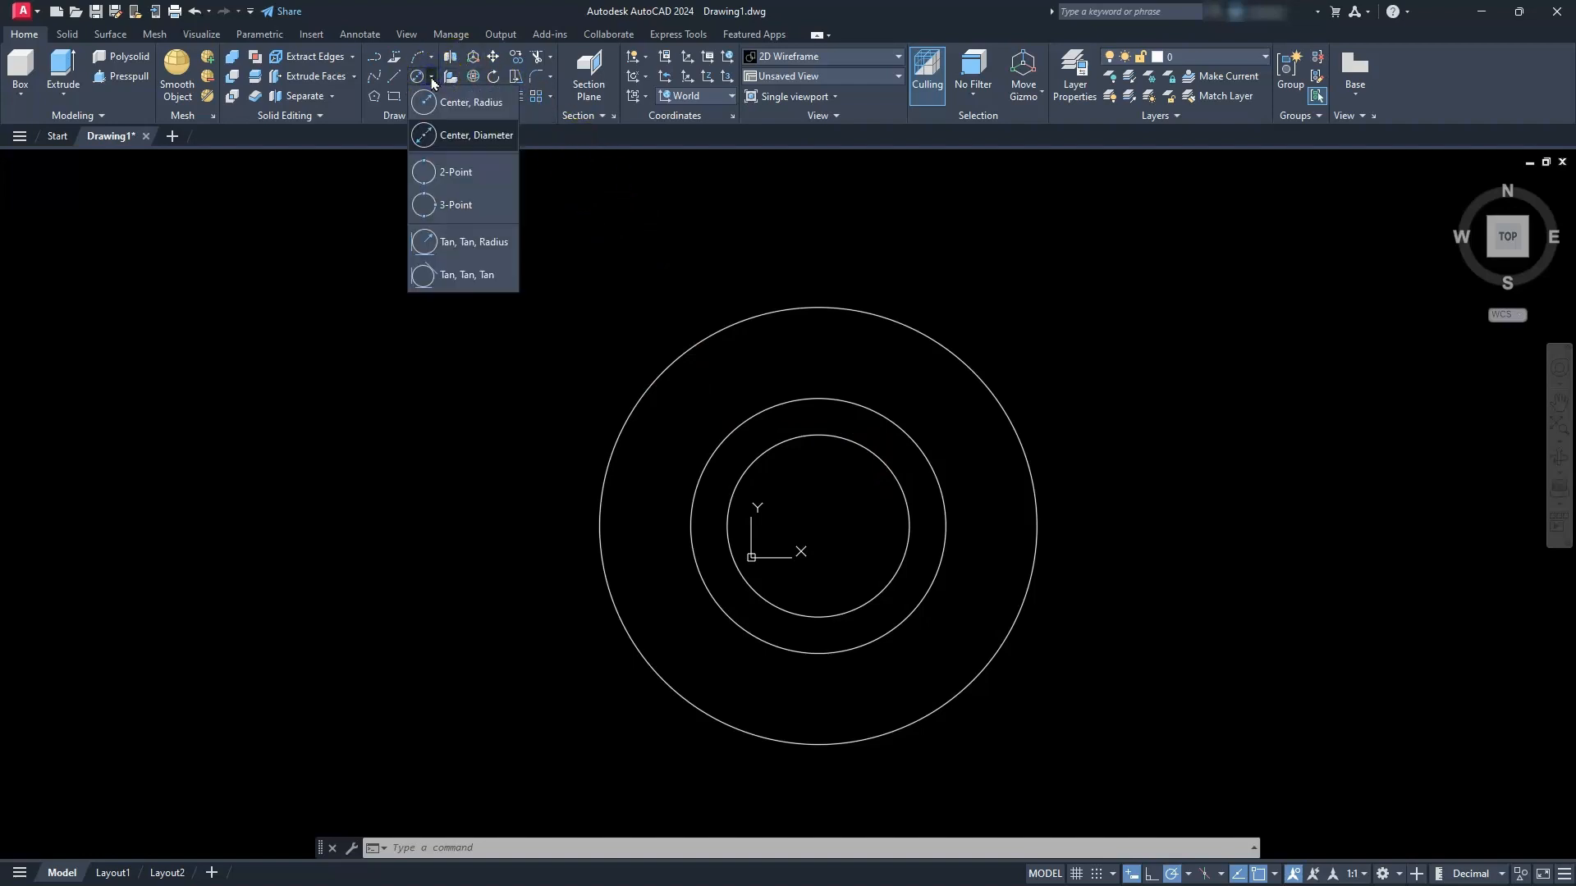
{"action": "left_click", "coordinate": [450, 139]}
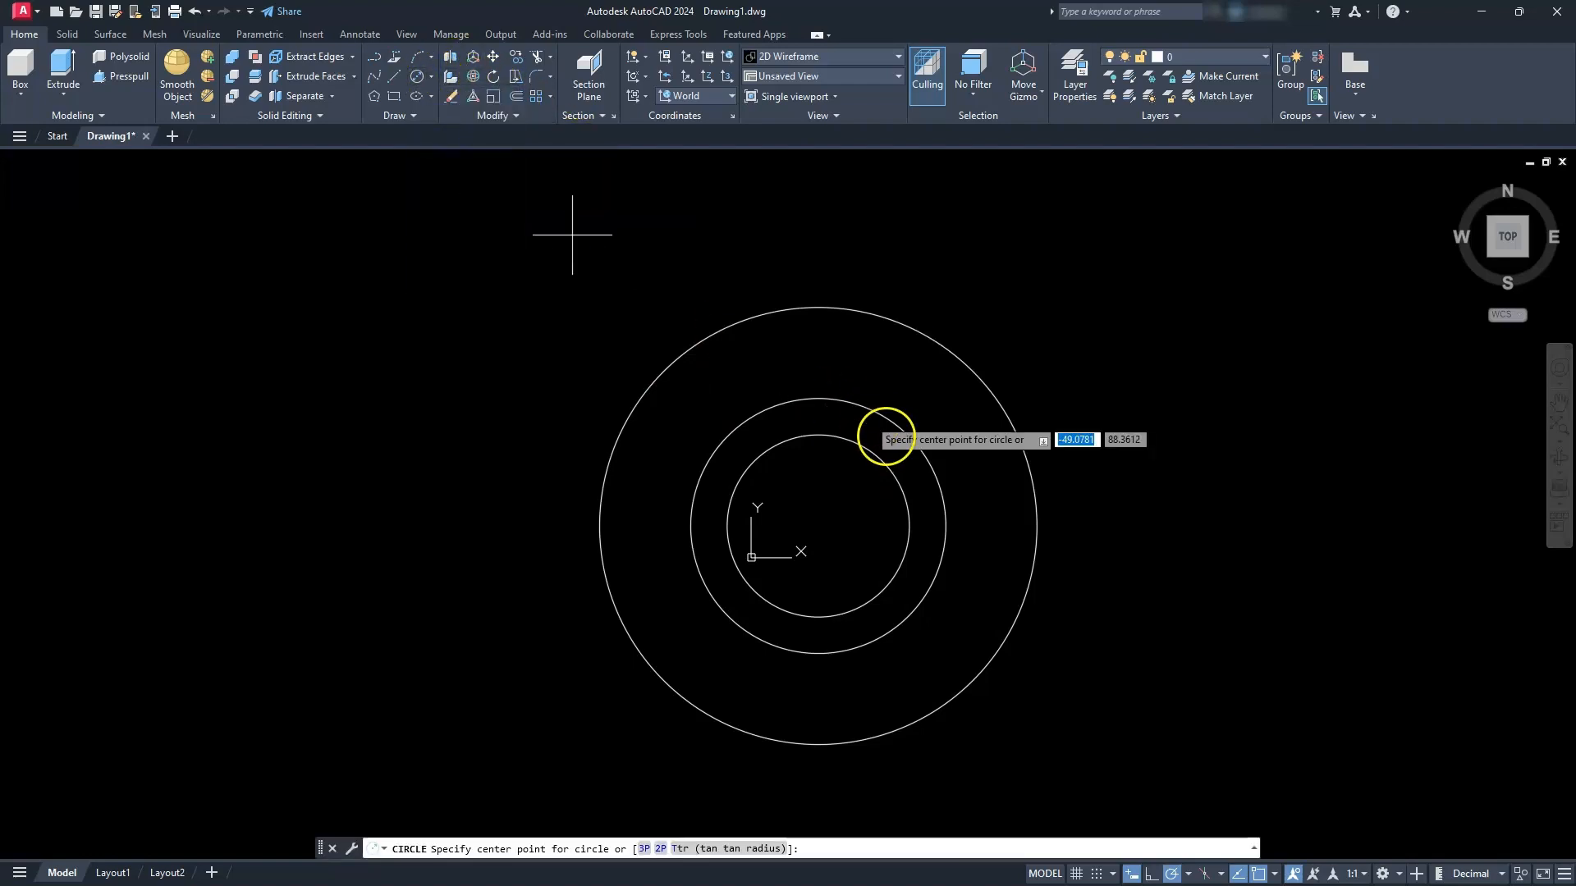
{"action": "left_click", "coordinate": [820, 525]}
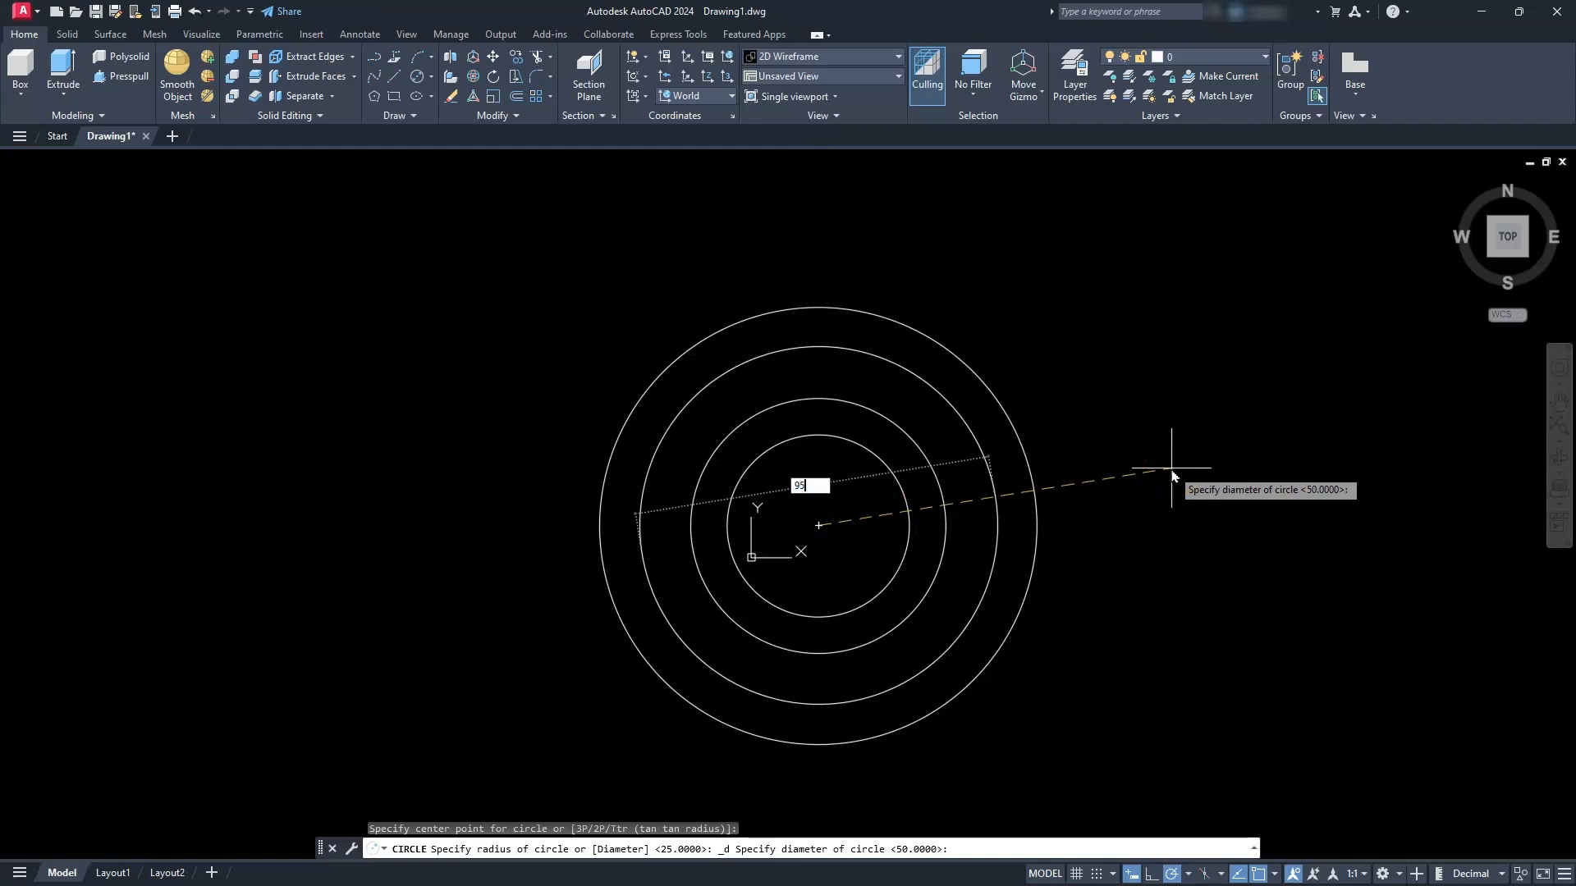
{"action": "key", "text": "Return"}
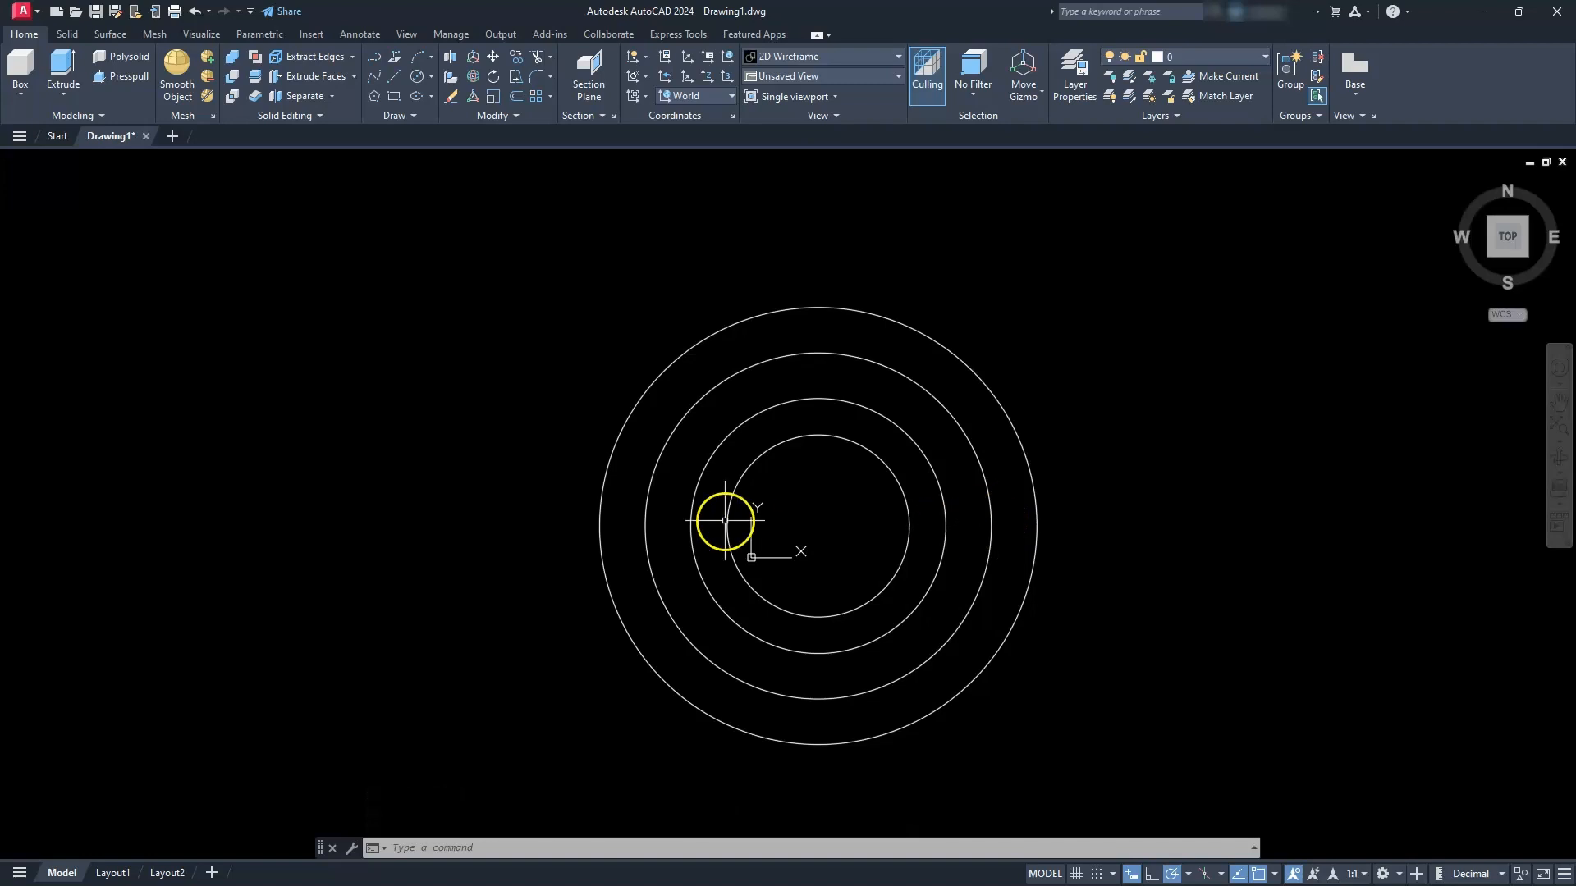
- Draw a circle of diameter 14 centred on the right-hand quadrant point of the 95-diameter circle
{"action": "left_click", "coordinate": [432, 78]}
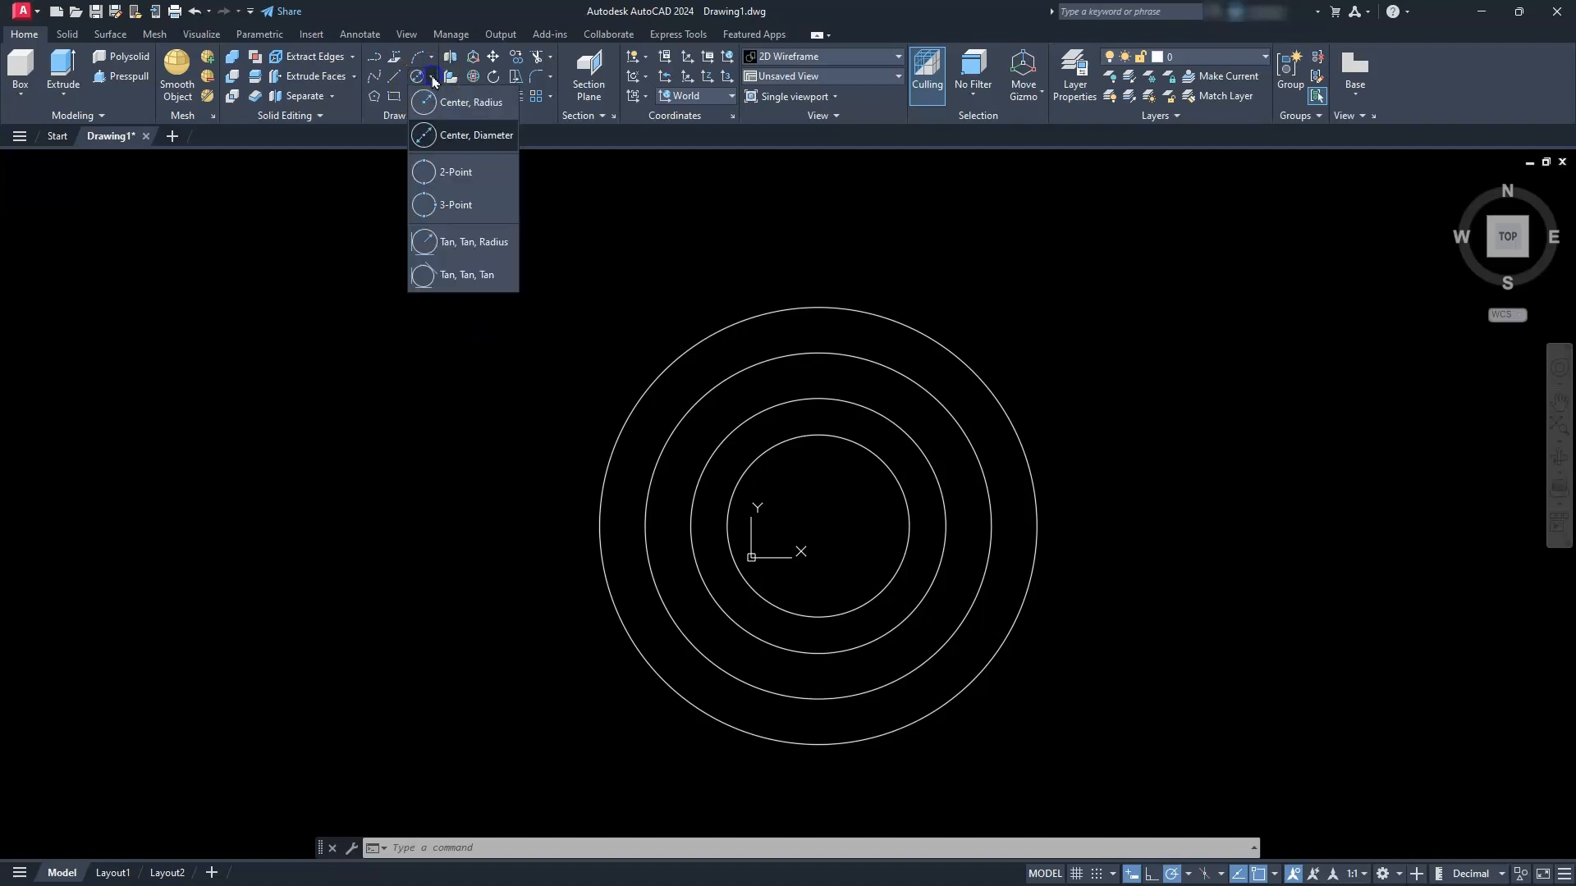
{"action": "left_click", "coordinate": [453, 136]}
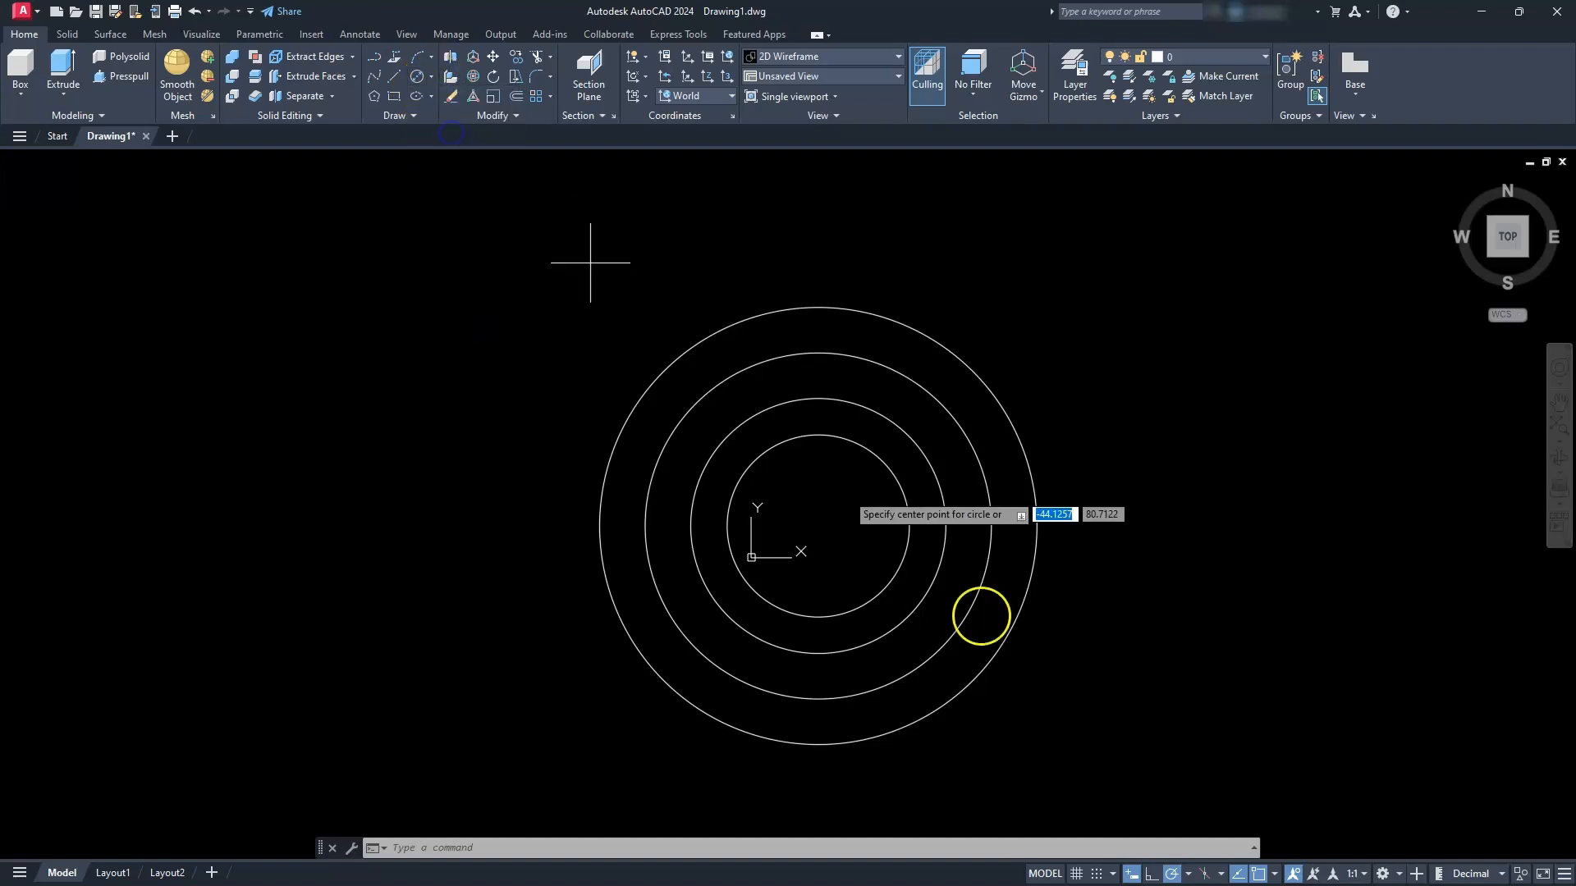
{"action": "left_click", "coordinate": [991, 525]}
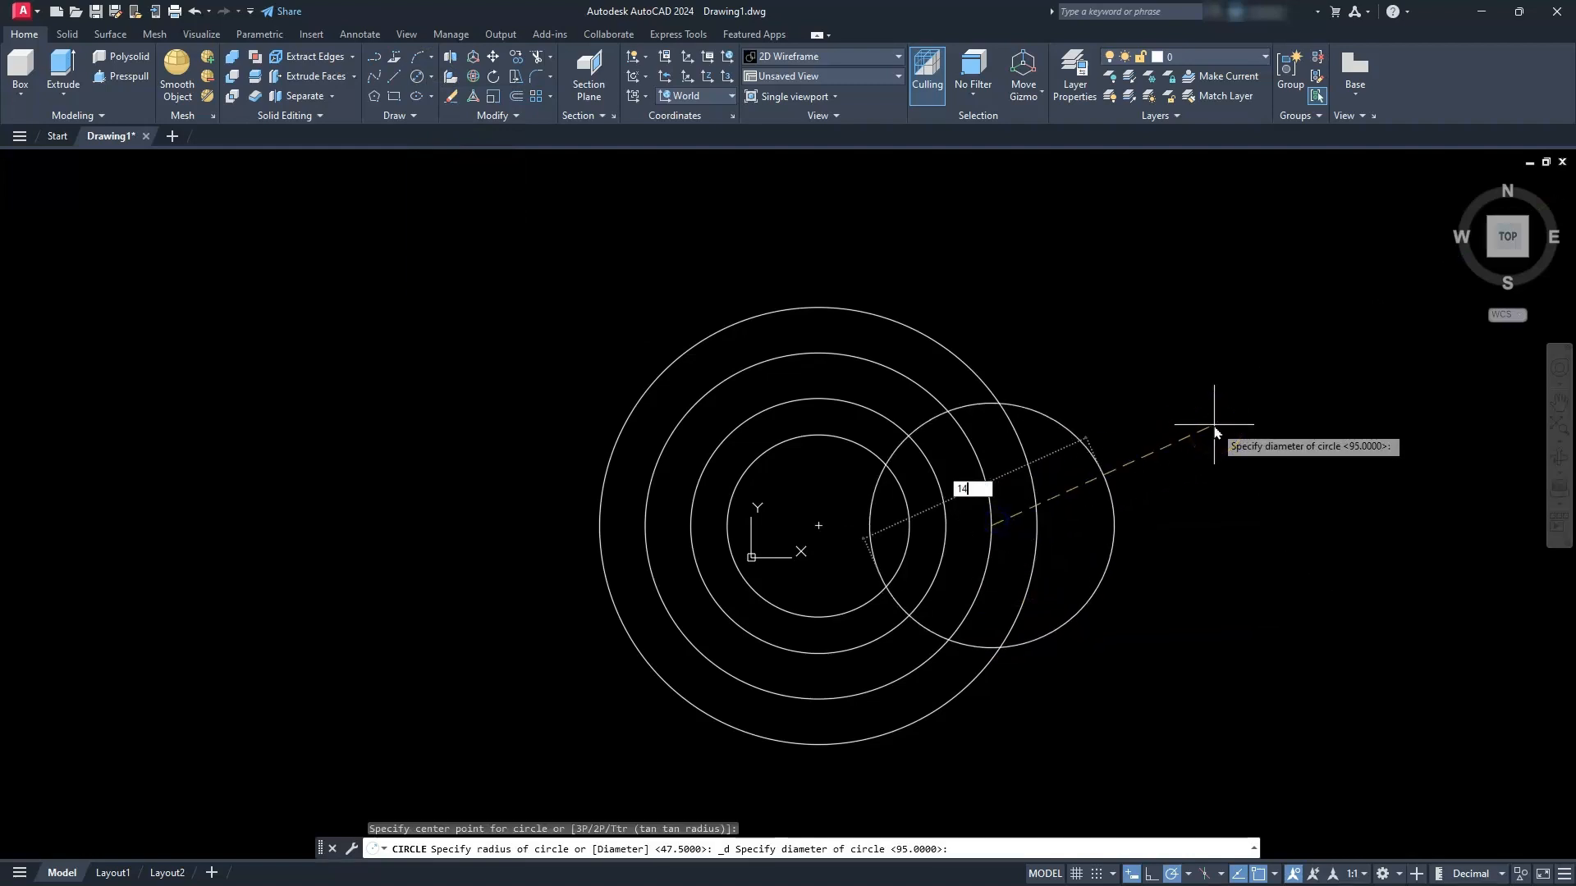
{"action": "key", "text": "Return"}
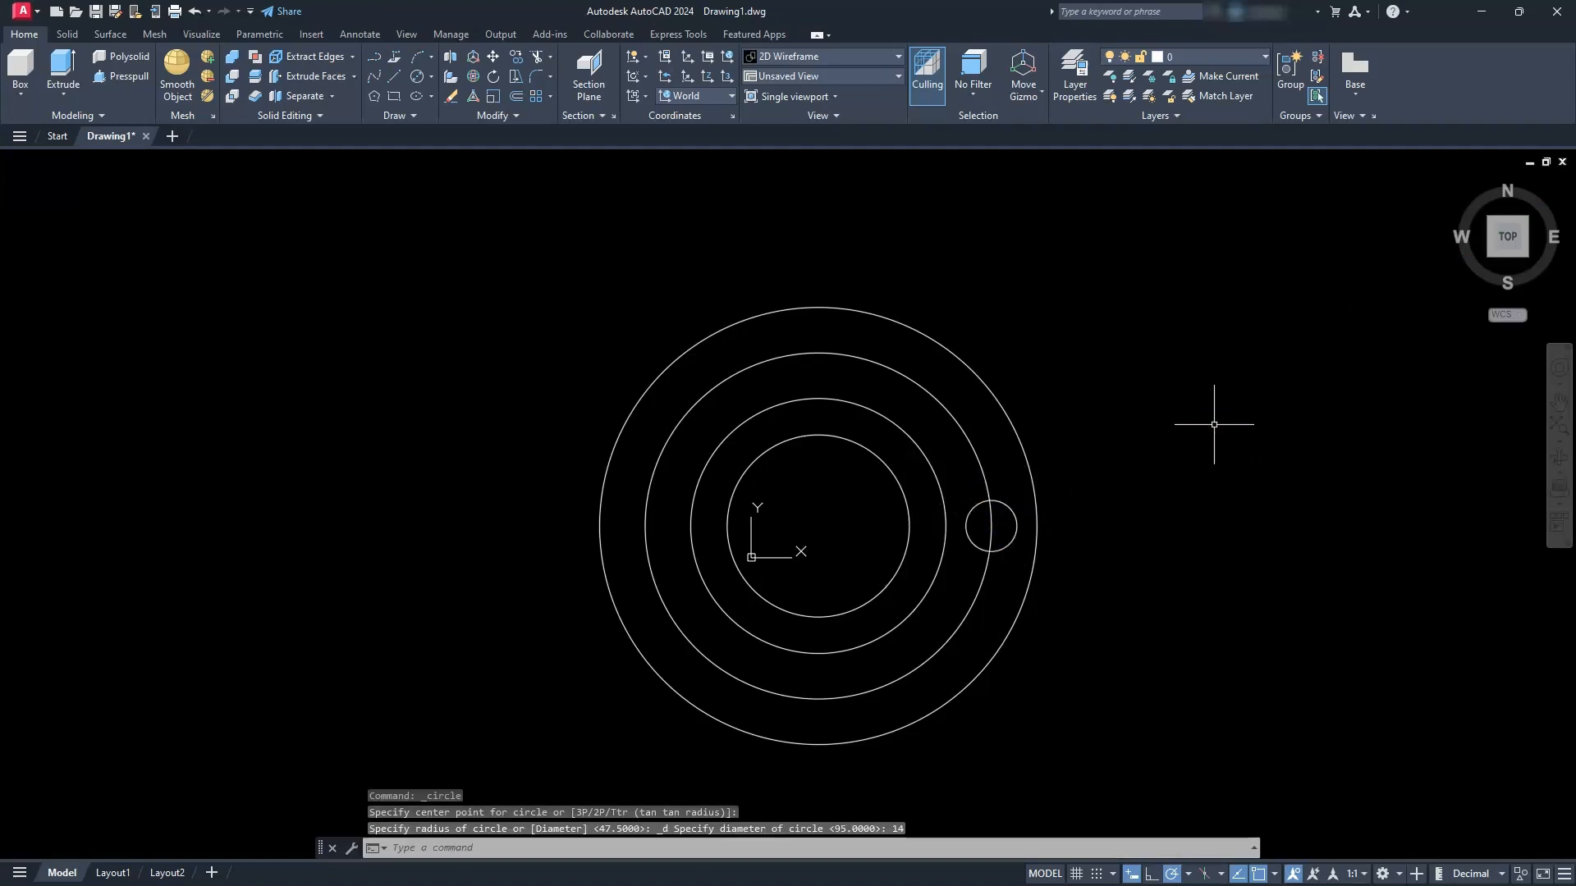
- Draw a circle of diameter 10 concentric with the small 14-diameter circle
{"action": "left_click", "coordinate": [432, 78]}
{"action": "left_click", "coordinate": [435, 133]}
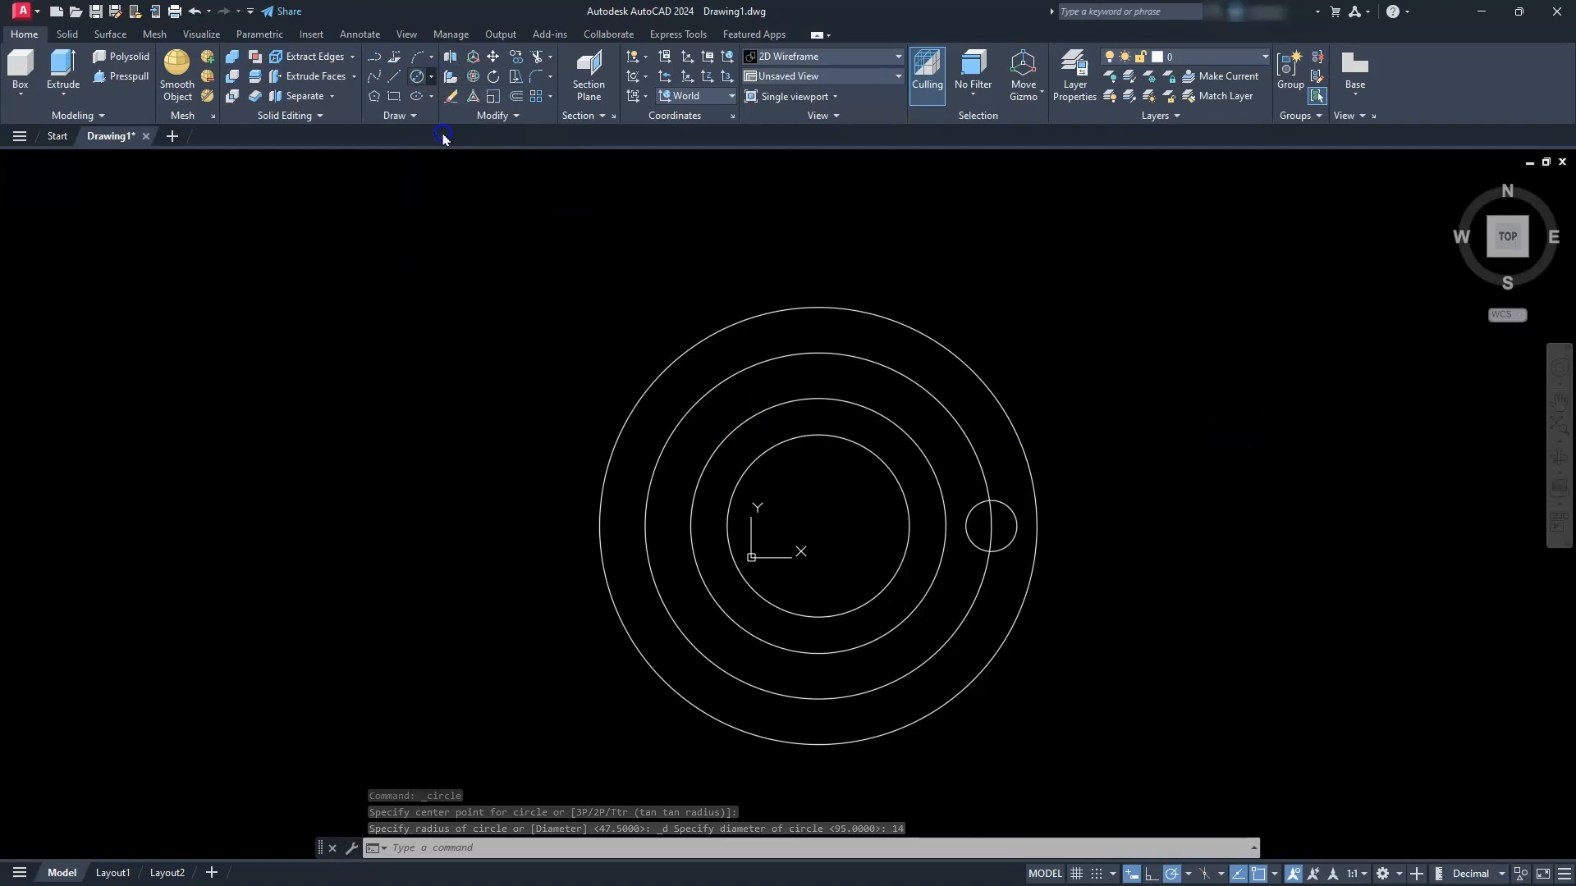
{"action": "left_click", "coordinate": [990, 526]}
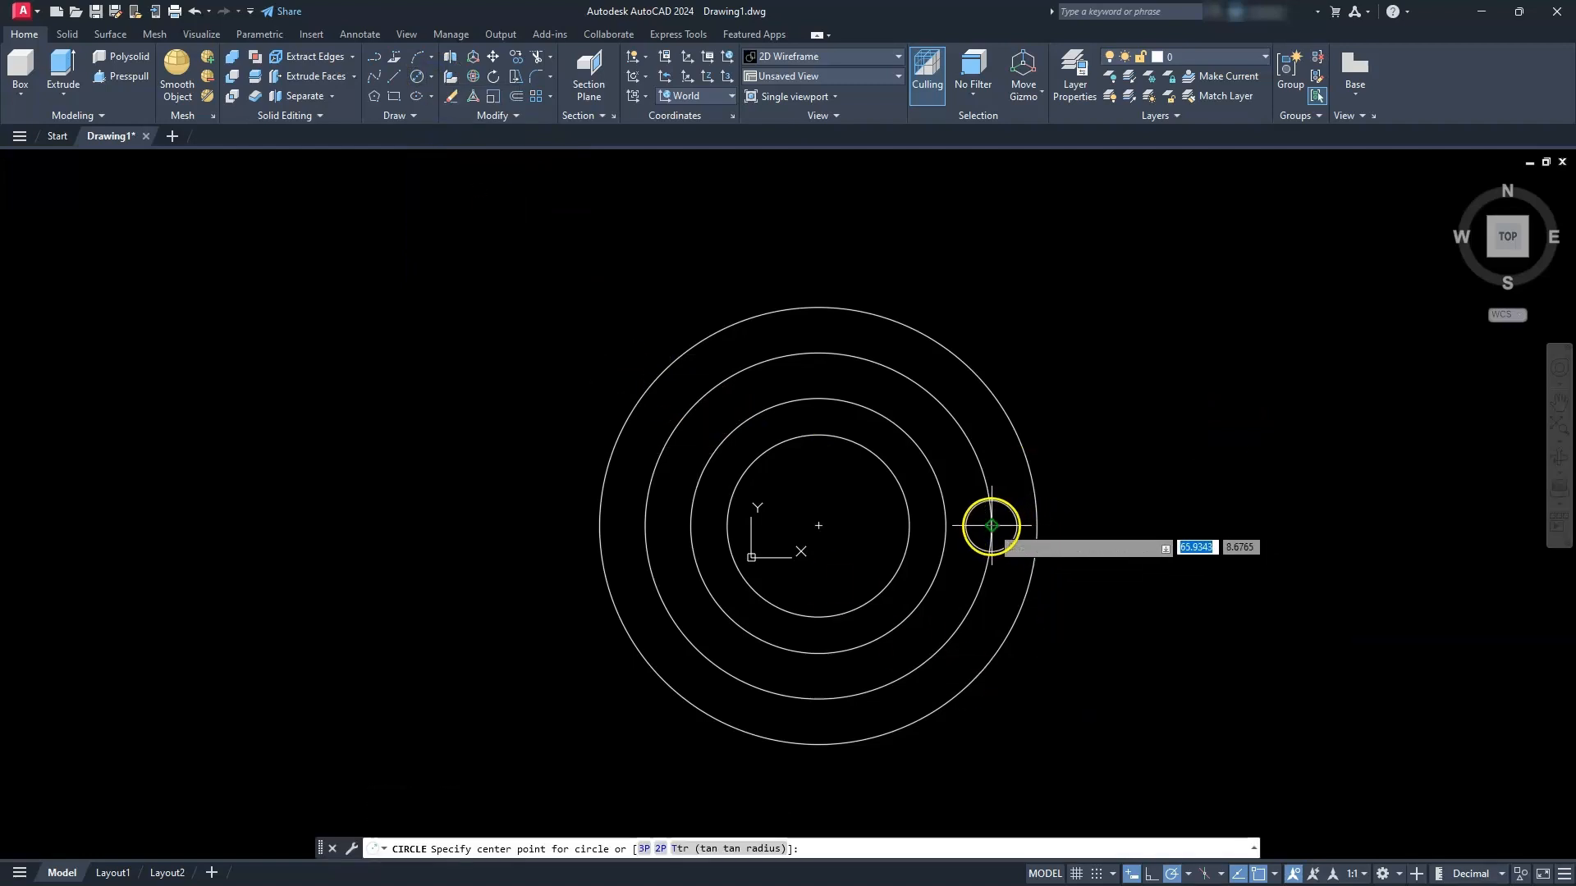
{"action": "key", "text": "Down"}
{"action": "key", "text": "Return"}
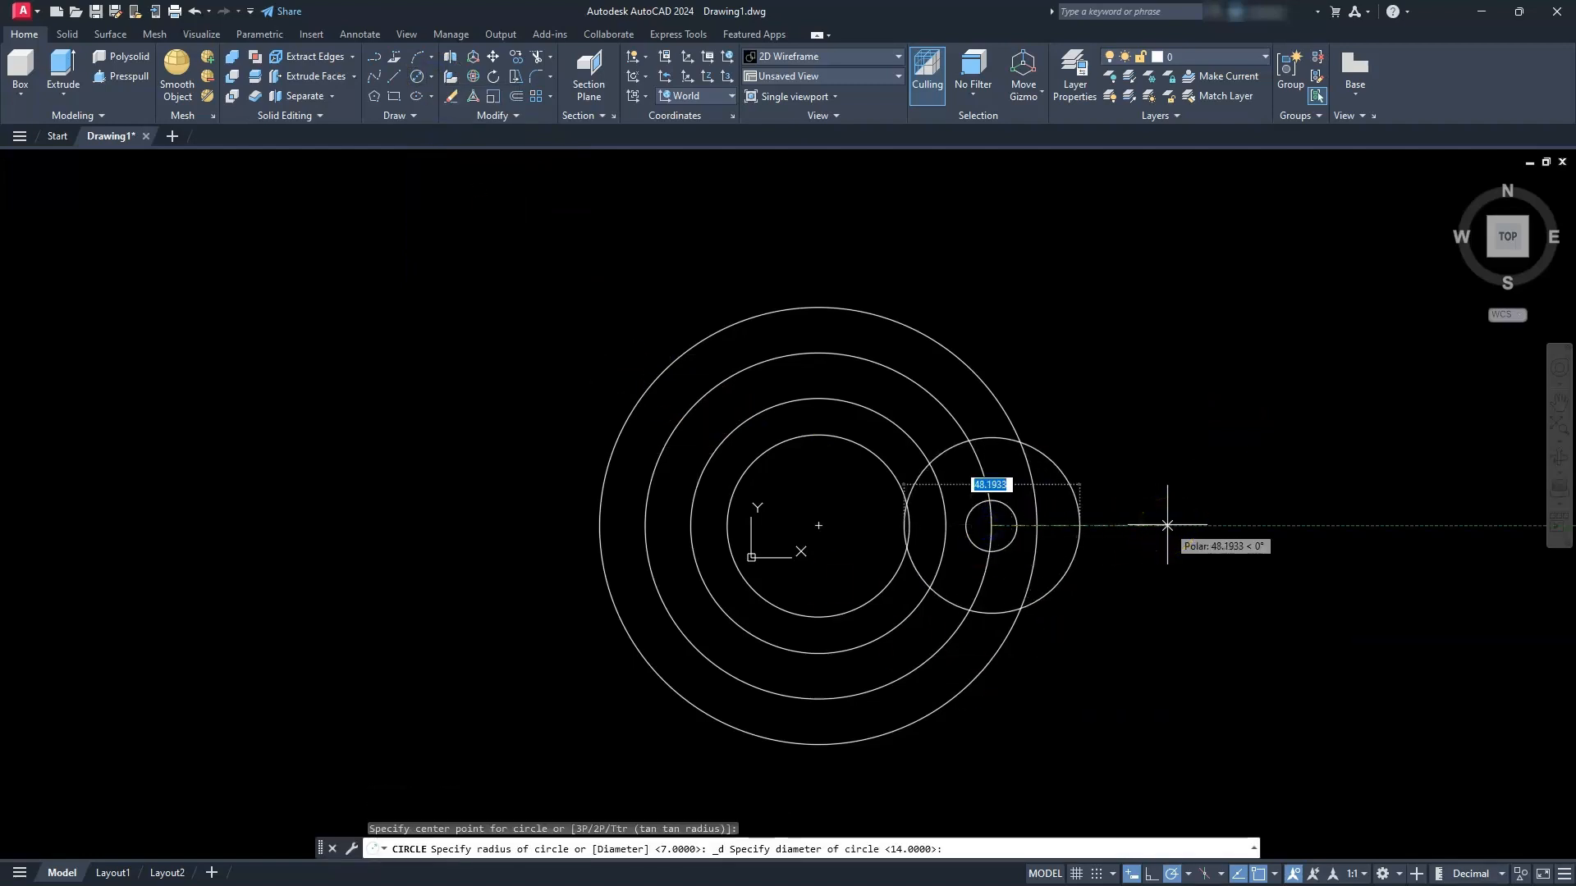
{"action": "type", "text": "10"}
{"action": "key", "text": "Return"}
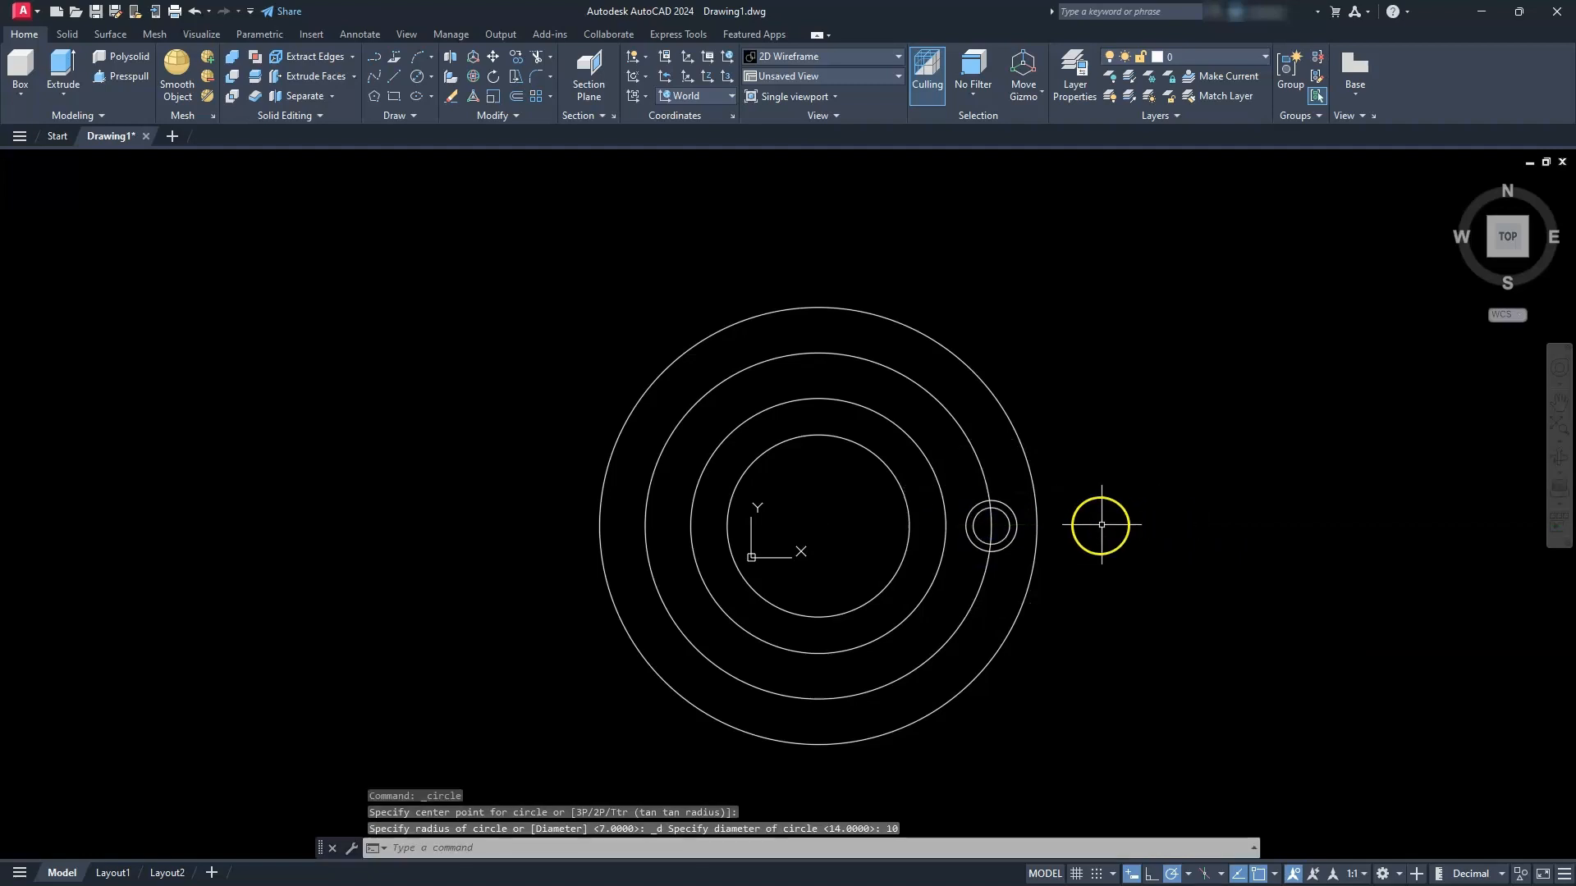
- Delete the 95-diameter circle that located the small hole circles
{"action": "left_click", "coordinate": [940, 401]}
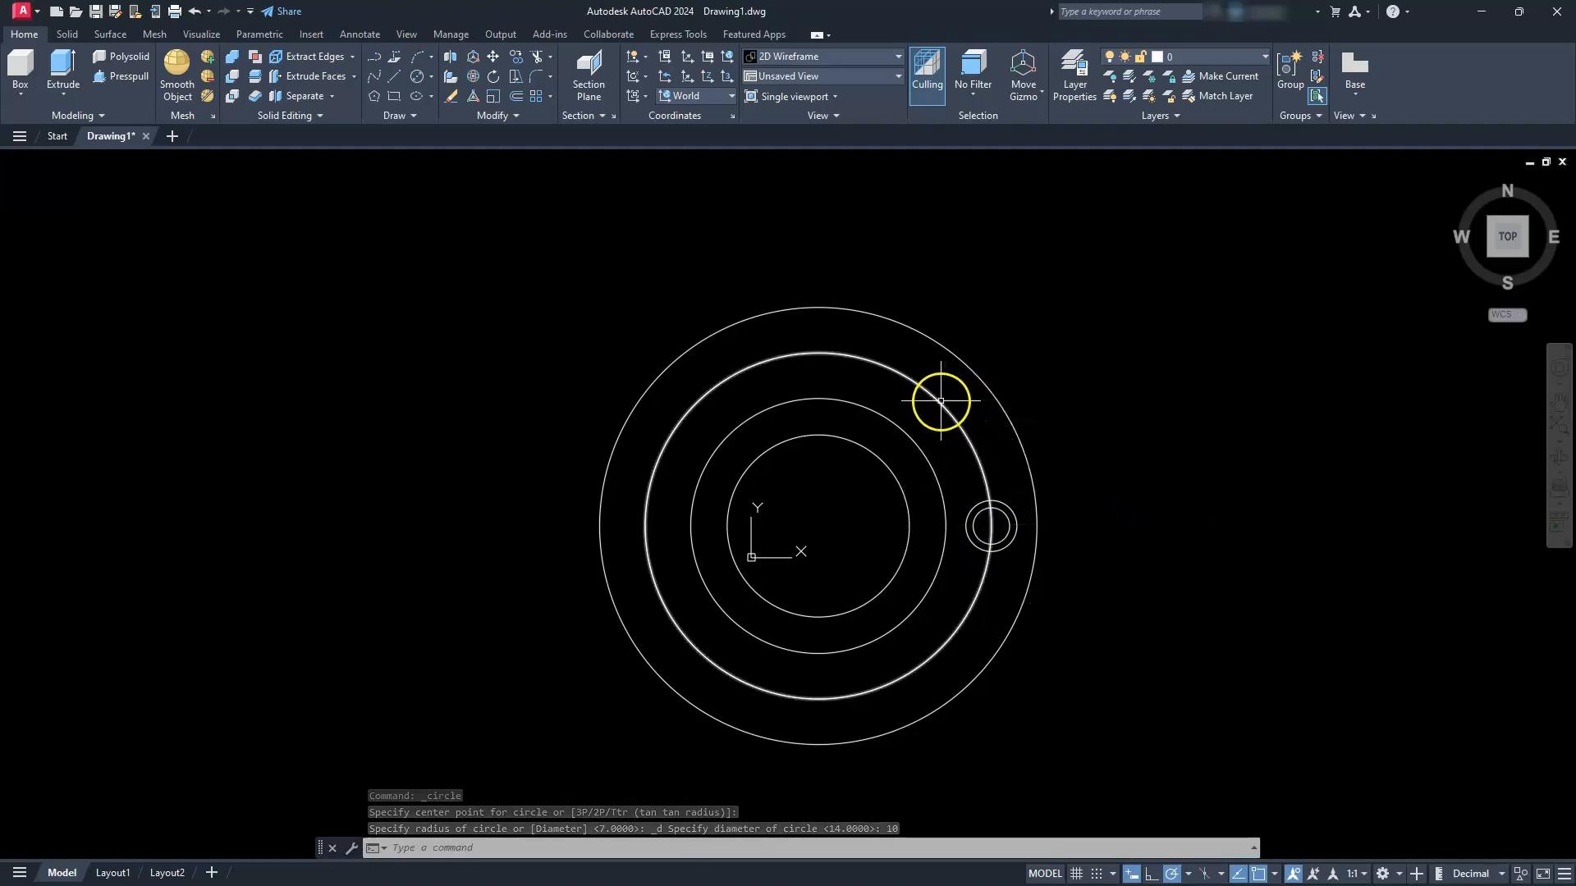
{"action": "key", "text": "Delete"}
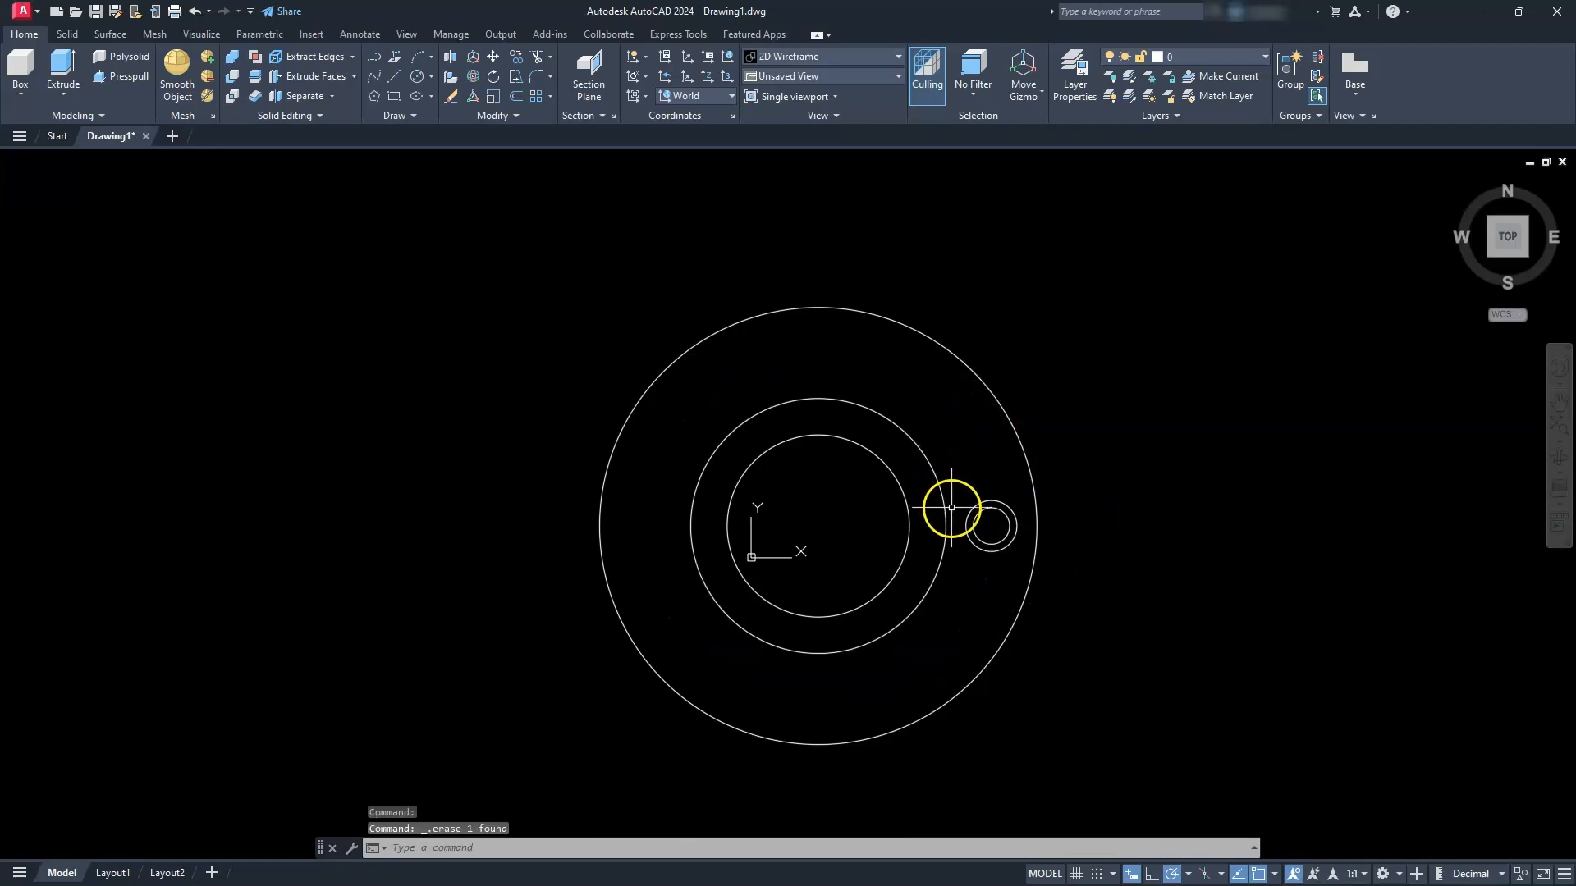
- Create a polar array of the 14- and 10-diameter circles about the common centre with 8 items over 360 degrees
{"action": "left_click", "coordinate": [551, 98]}
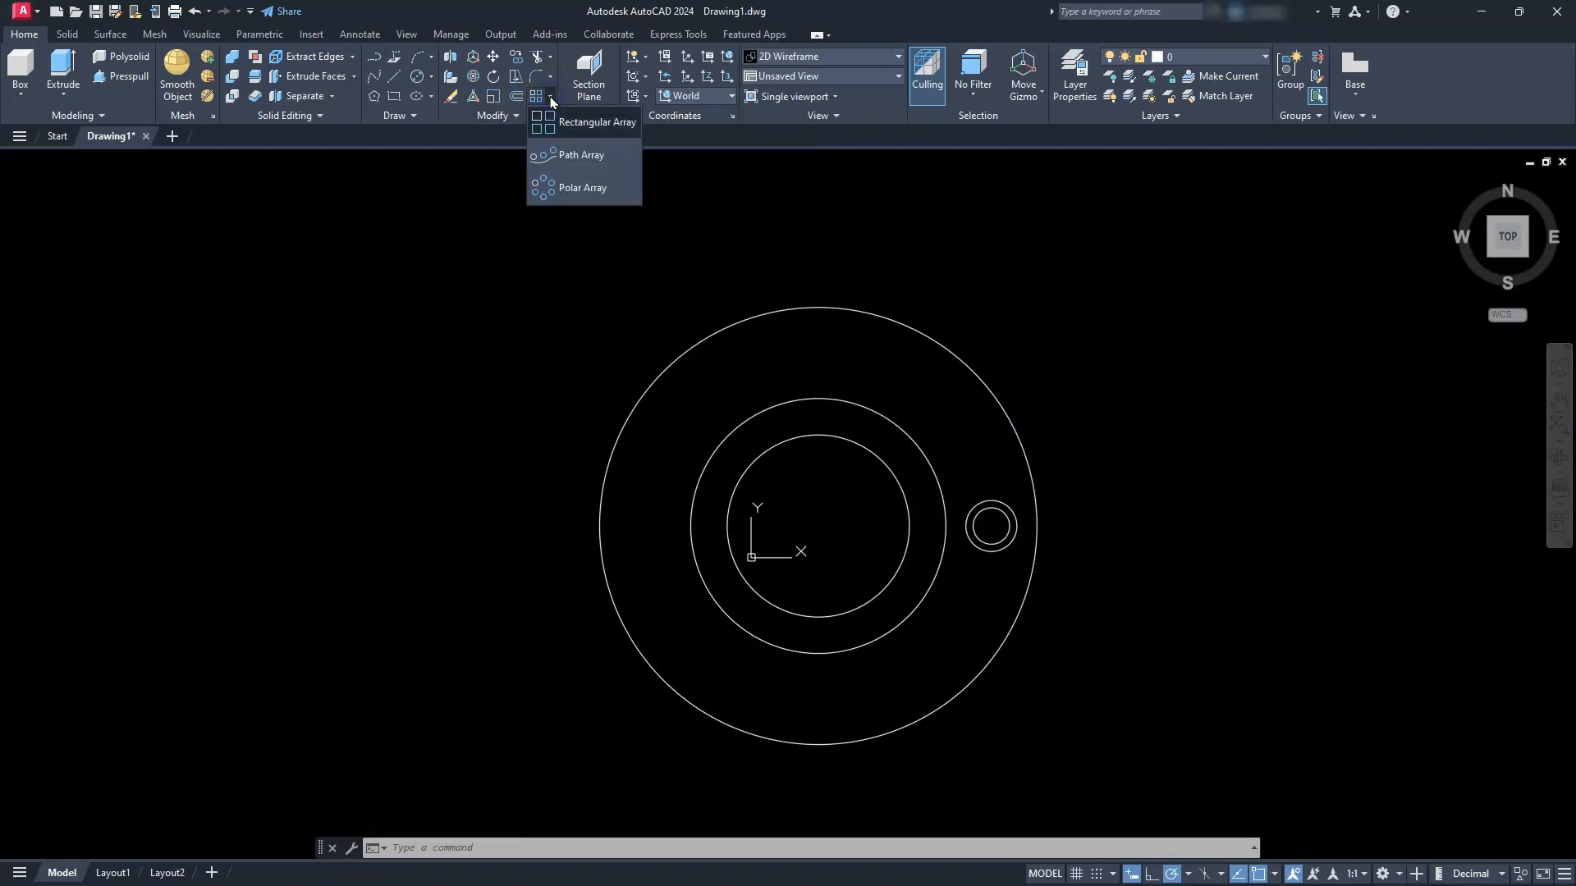
{"action": "left_click", "coordinate": [562, 190]}
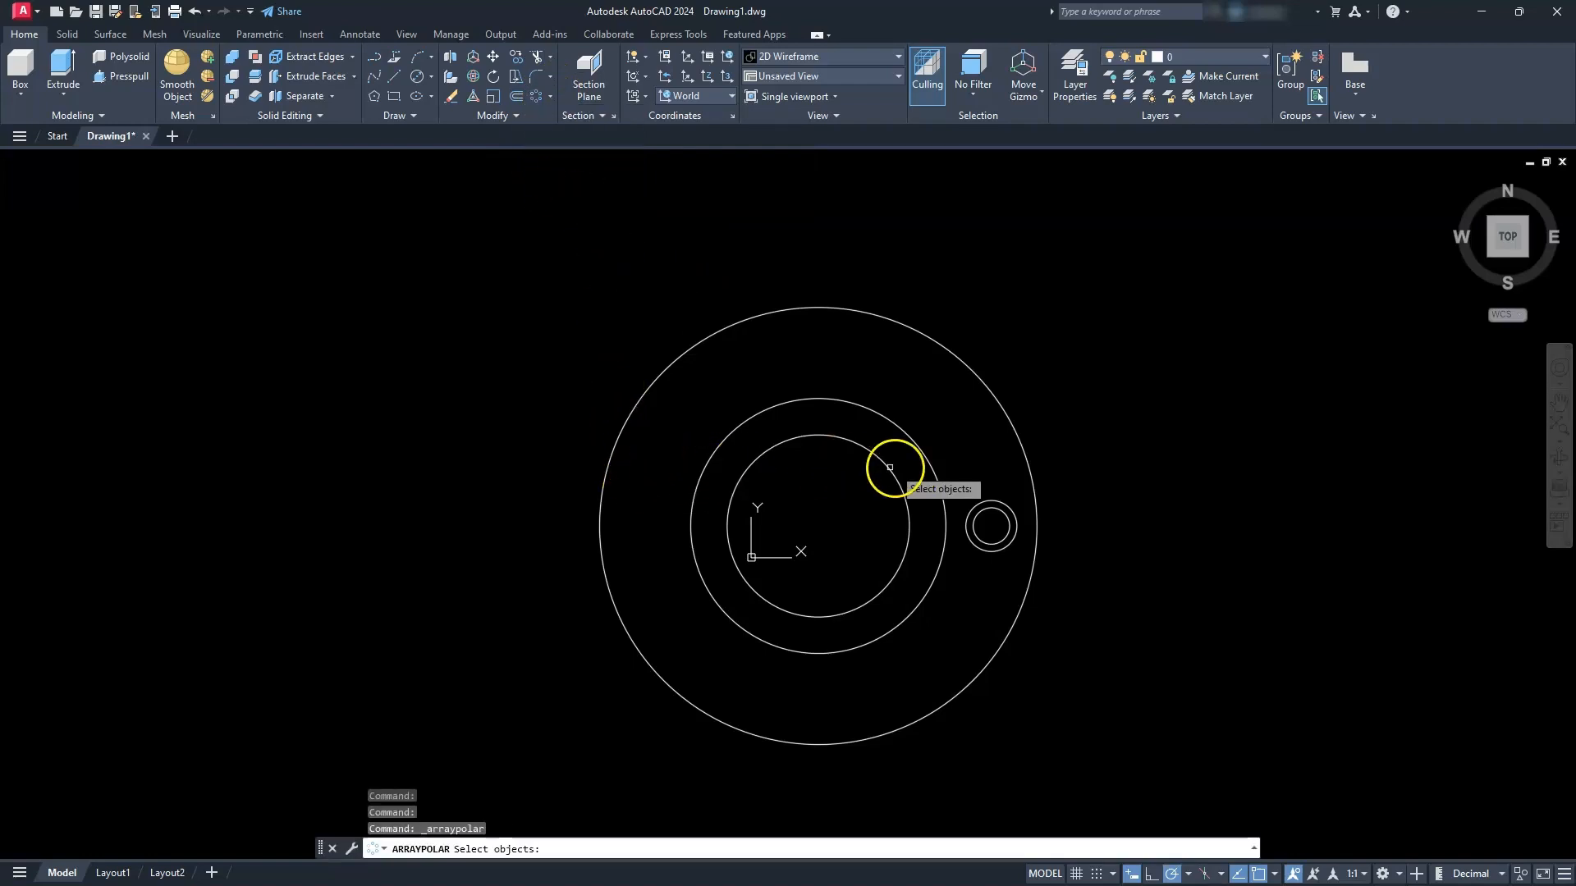
{"action": "left_click", "coordinate": [1002, 485]}
{"action": "left_click", "coordinate": [987, 521]}
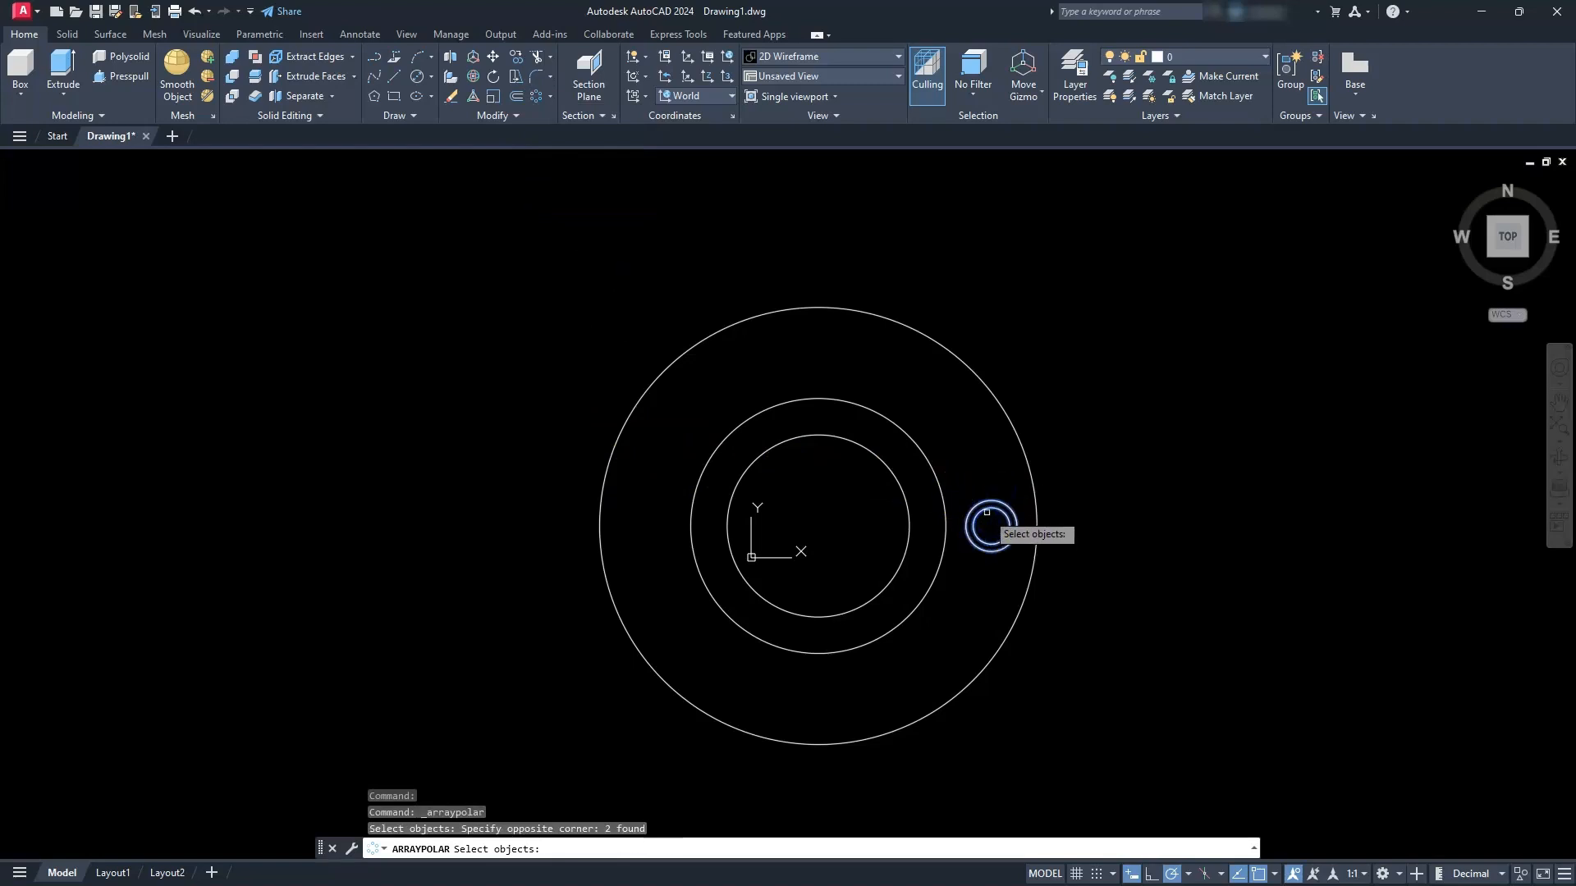
{"action": "key", "text": "Return"}
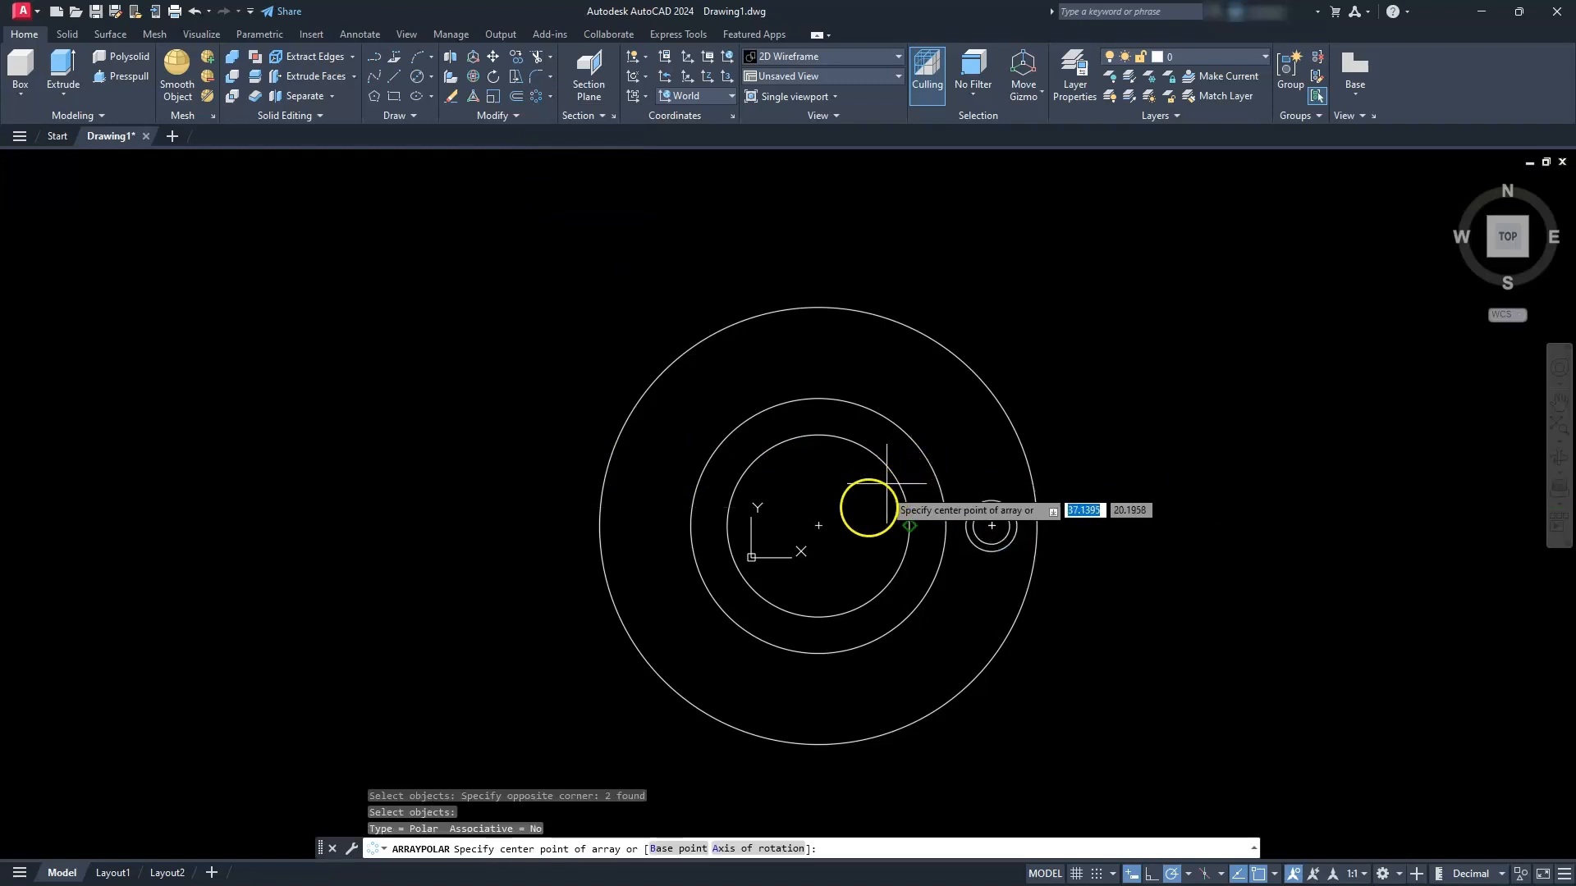
{"action": "left_click", "coordinate": [818, 525]}
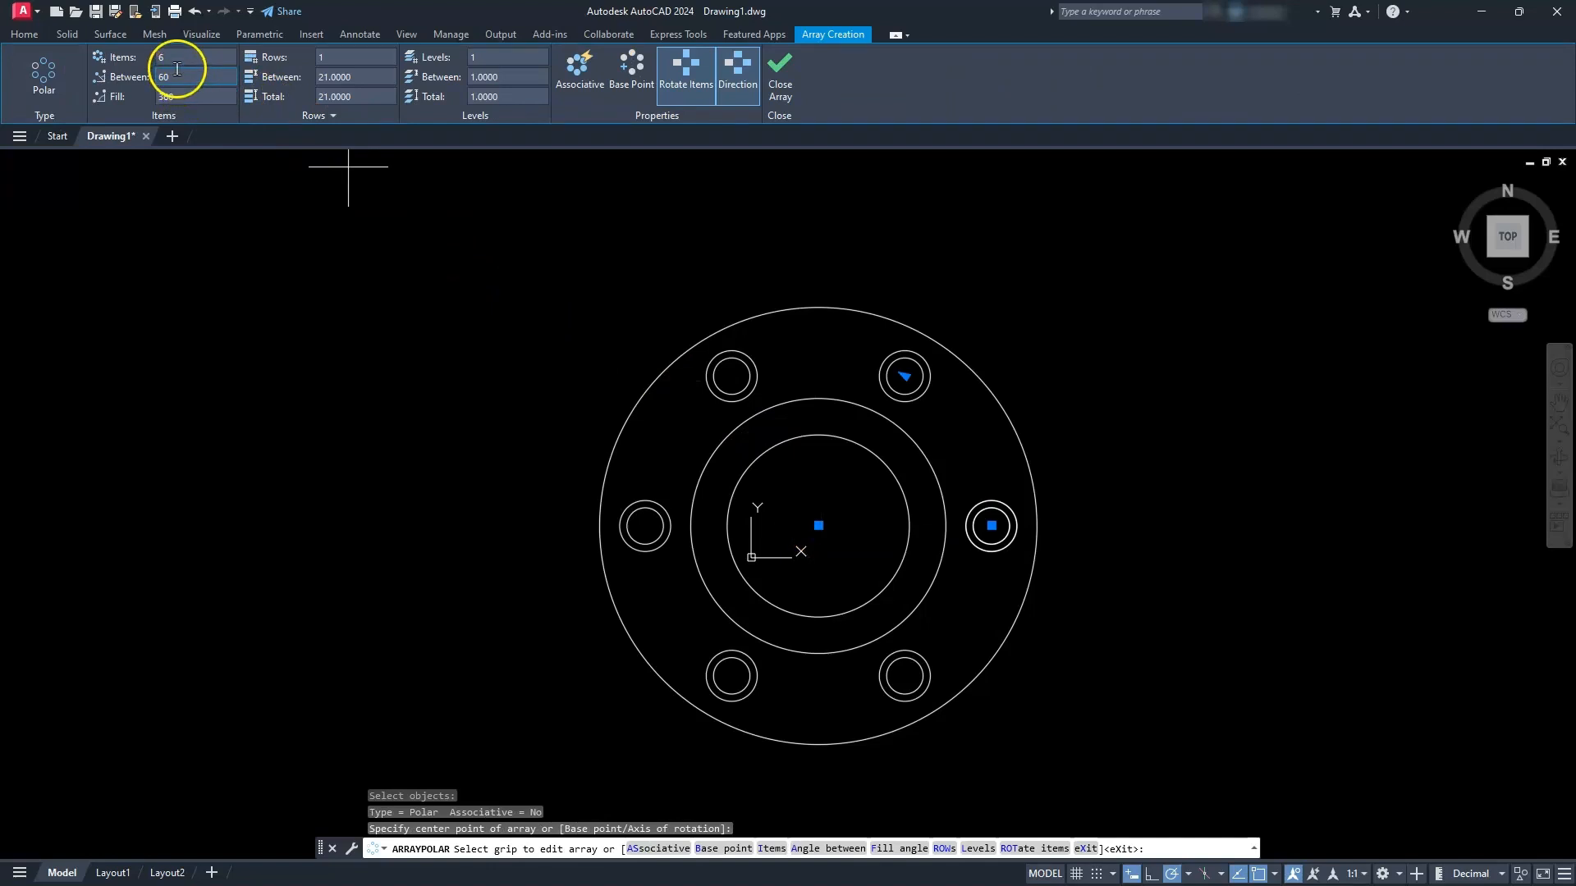
{"action": "left_click", "coordinate": [158, 57]}
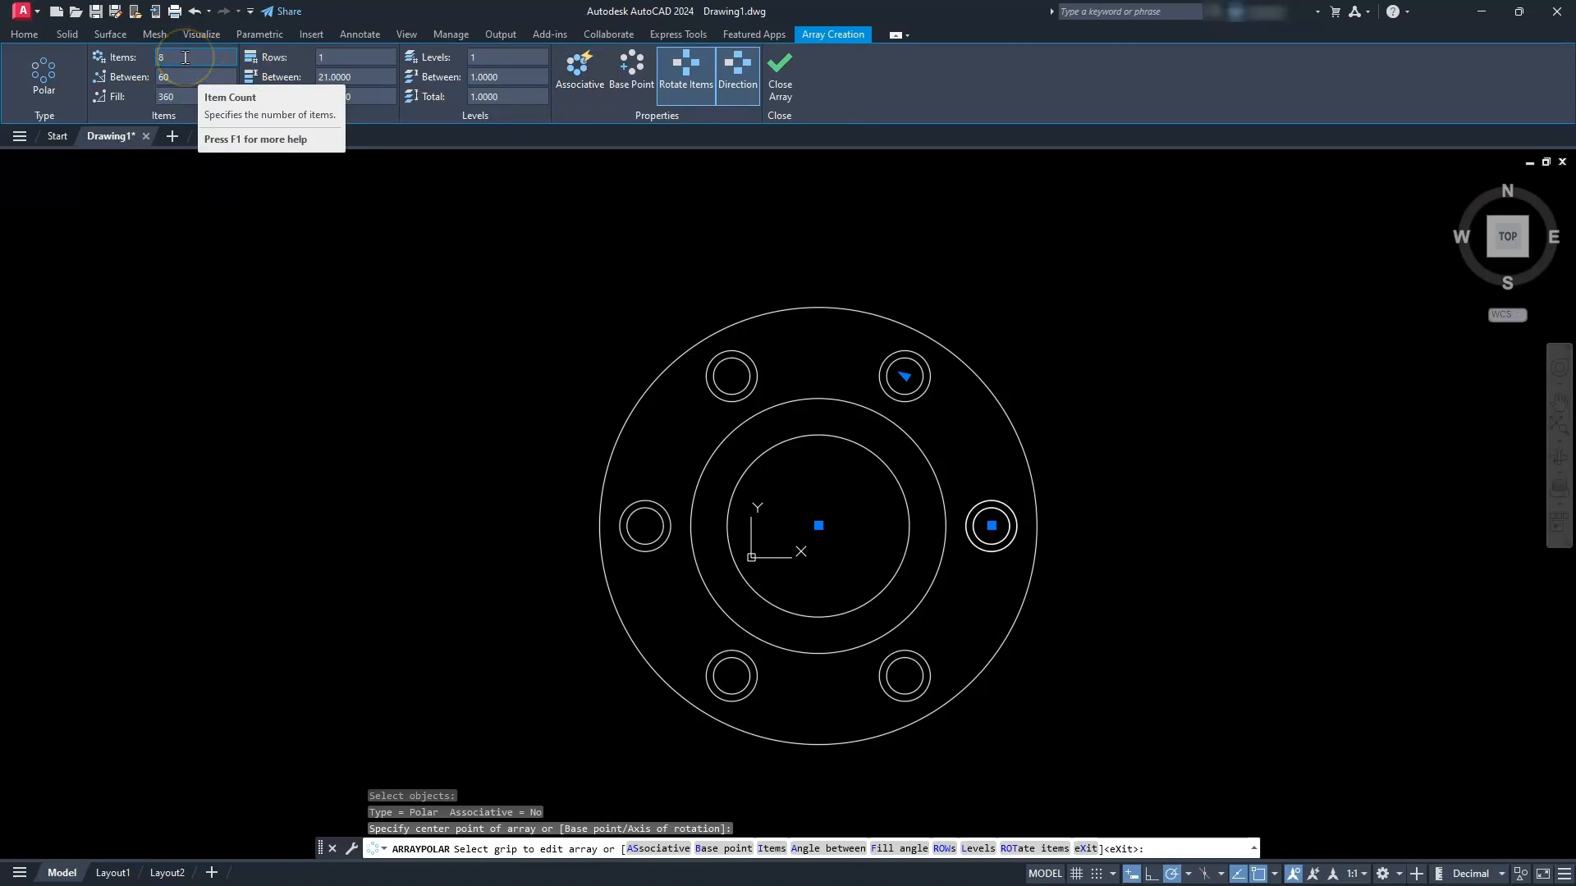
{"action": "key", "text": "Return"}
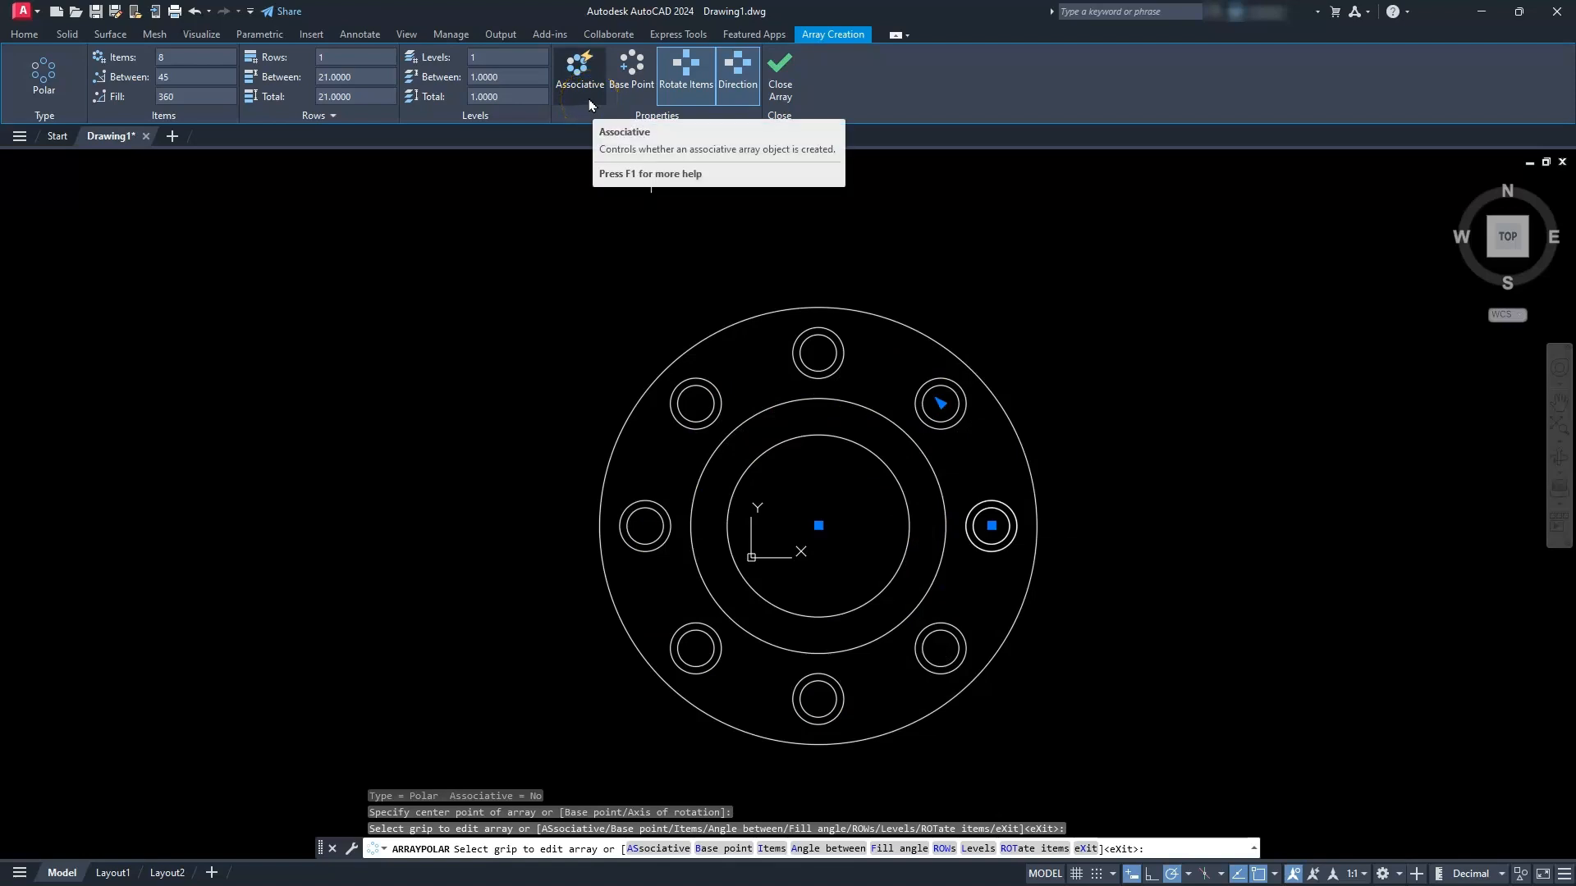
{"action": "left_click", "coordinate": [772, 74]}
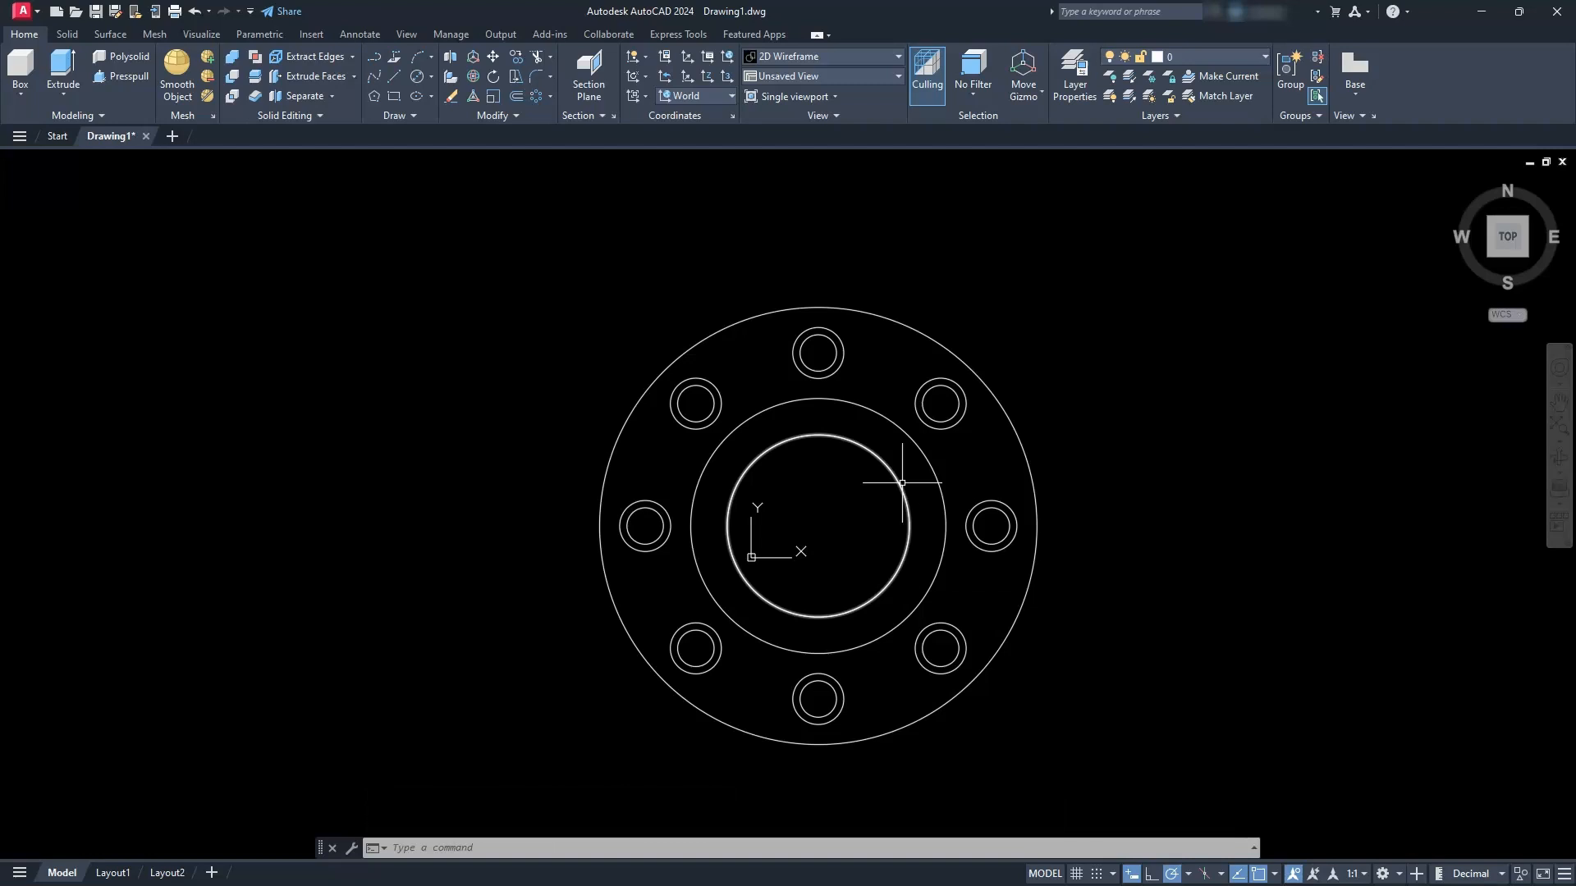
- Draw a horizontal line from the common centre through the right-hand hole to a point beyond the outer circle
{"action": "left_click", "coordinate": [392, 81]}
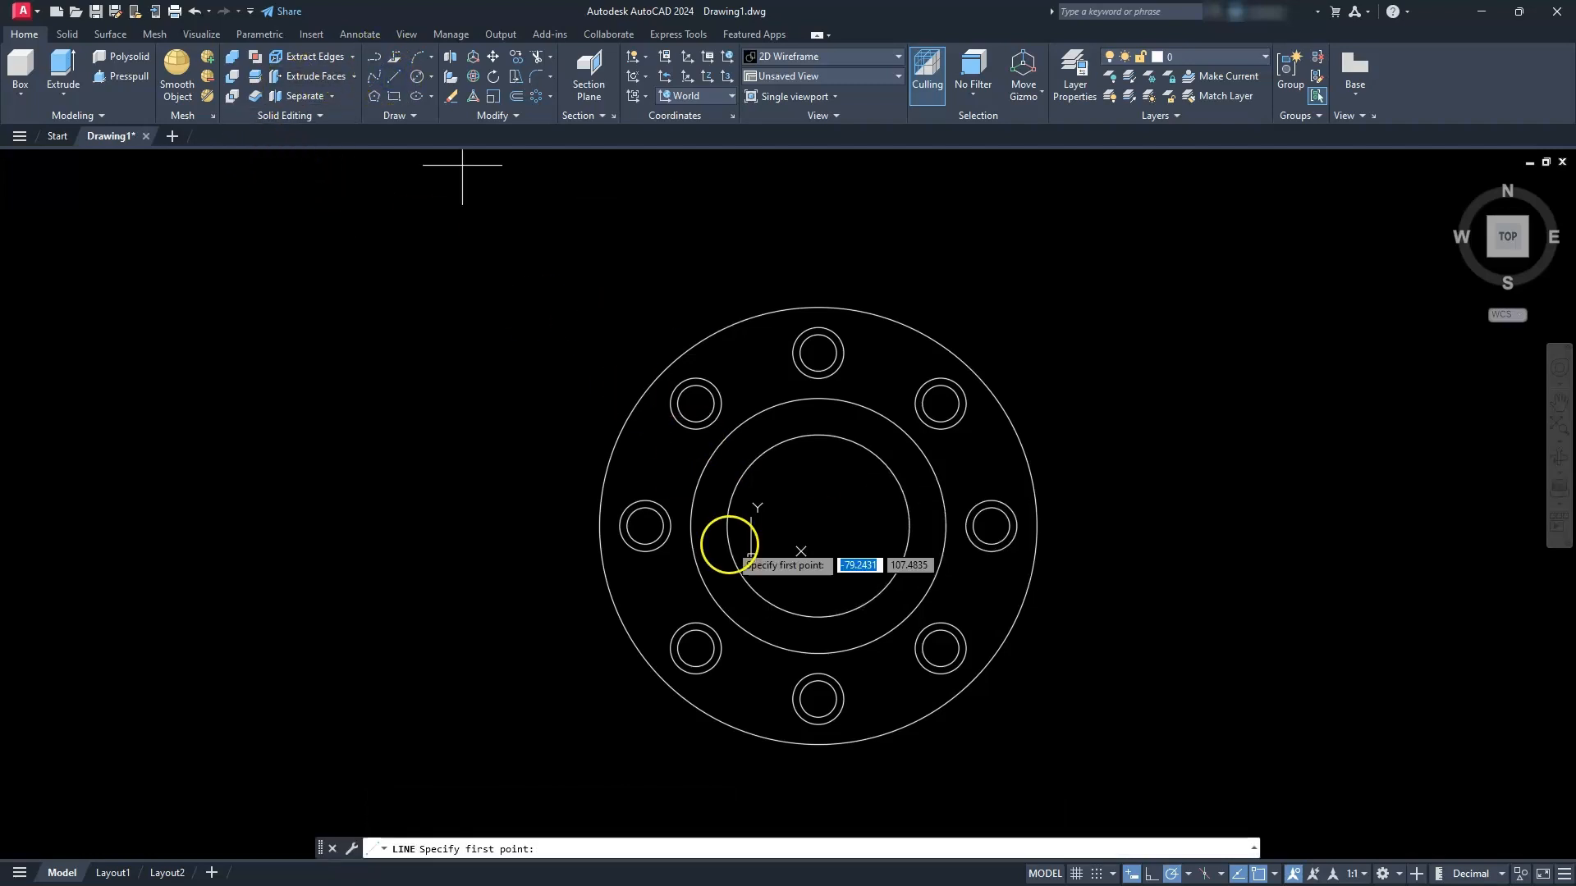
{"action": "left_click", "coordinate": [819, 526]}
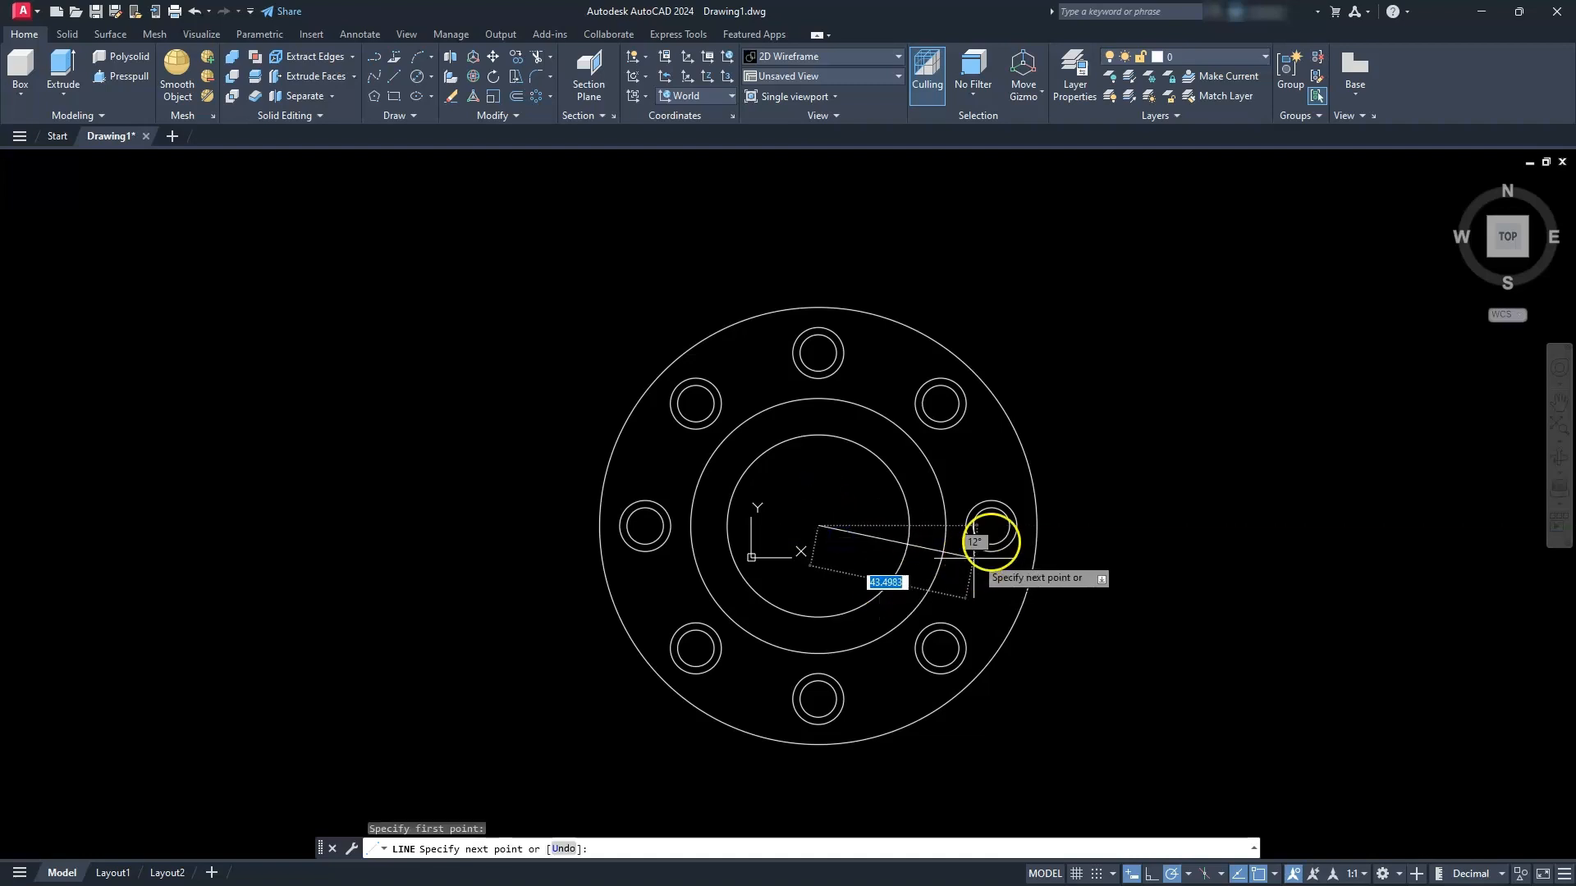
{"action": "left_click", "coordinate": [1088, 525]}
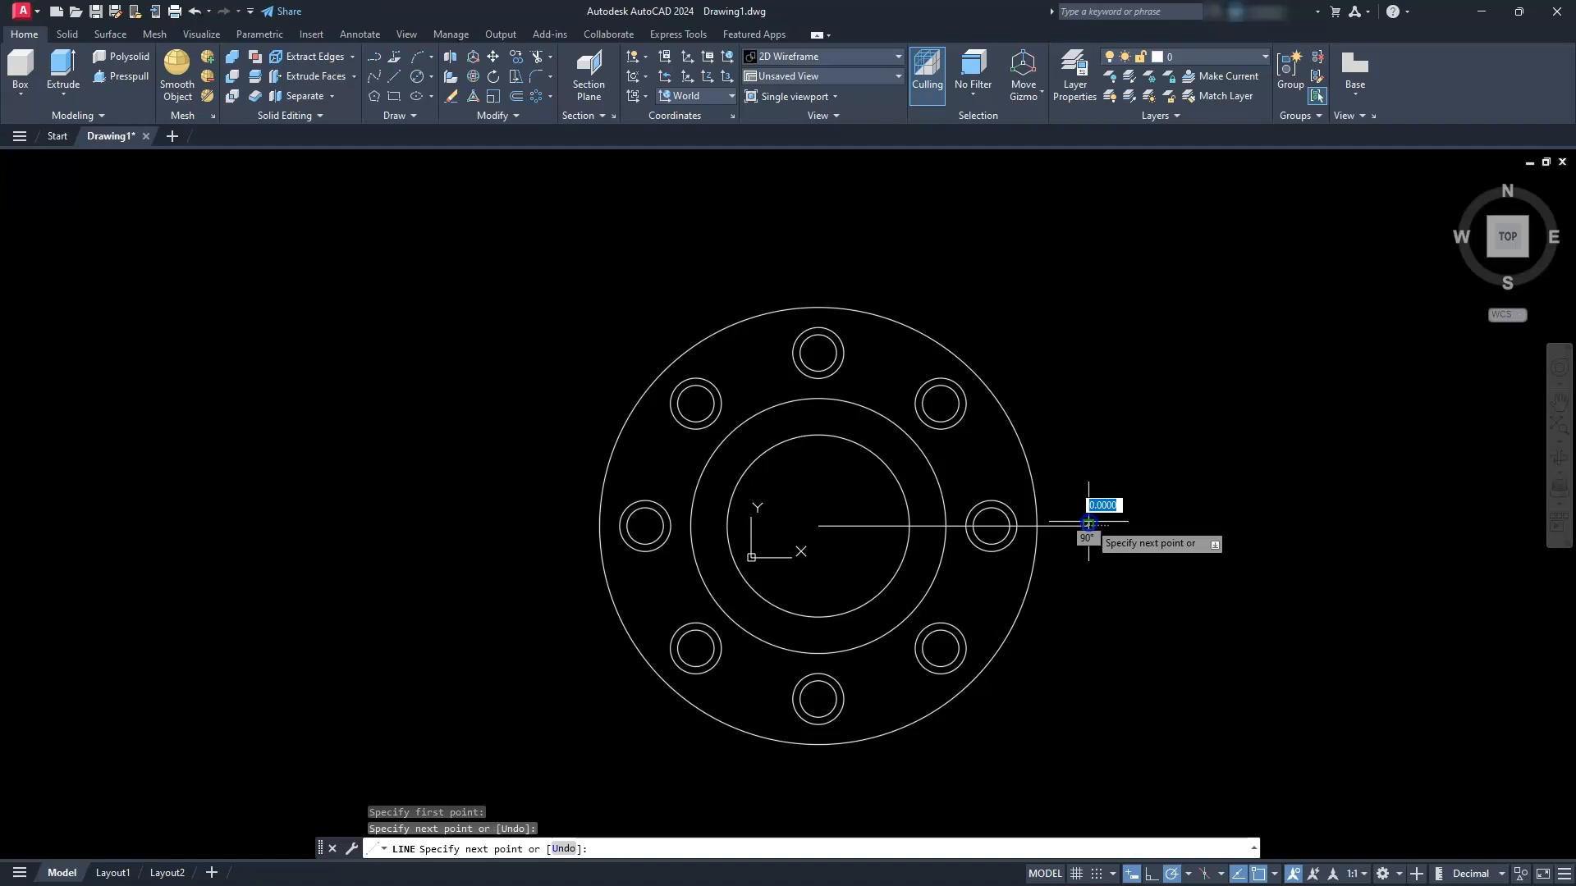
{"action": "key", "text": "Escape"}
{"action": "key", "text": "Escape"}
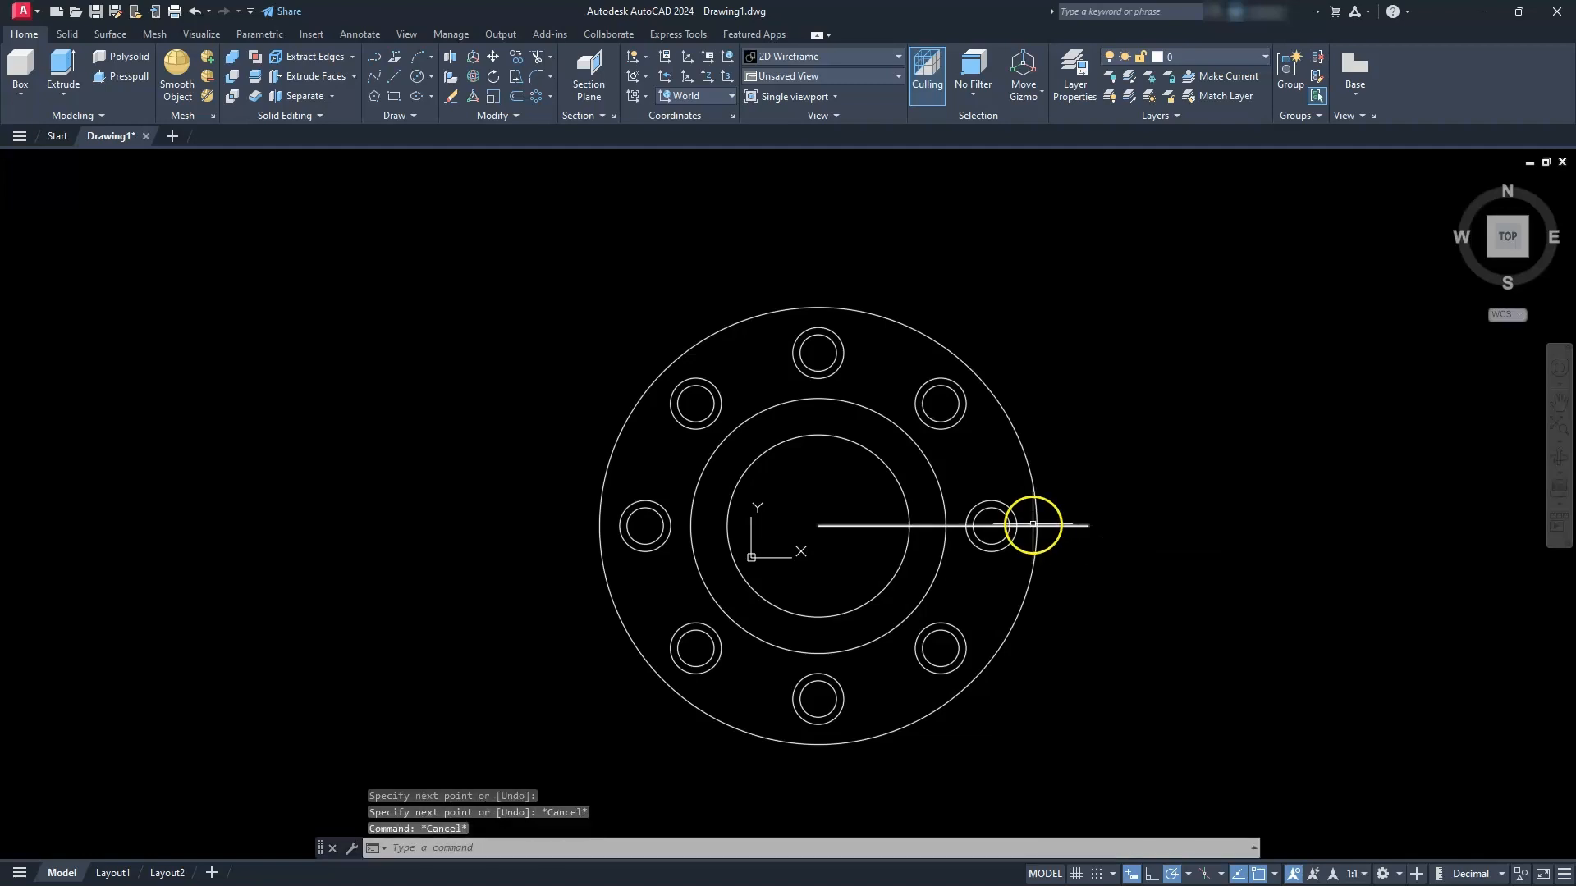
- Offset the horizontal line by 3 to both sides and delete the original centre line
{"action": "scroll", "coordinate": [901, 520], "scroll_direction": "up", "scroll_amount": 6}
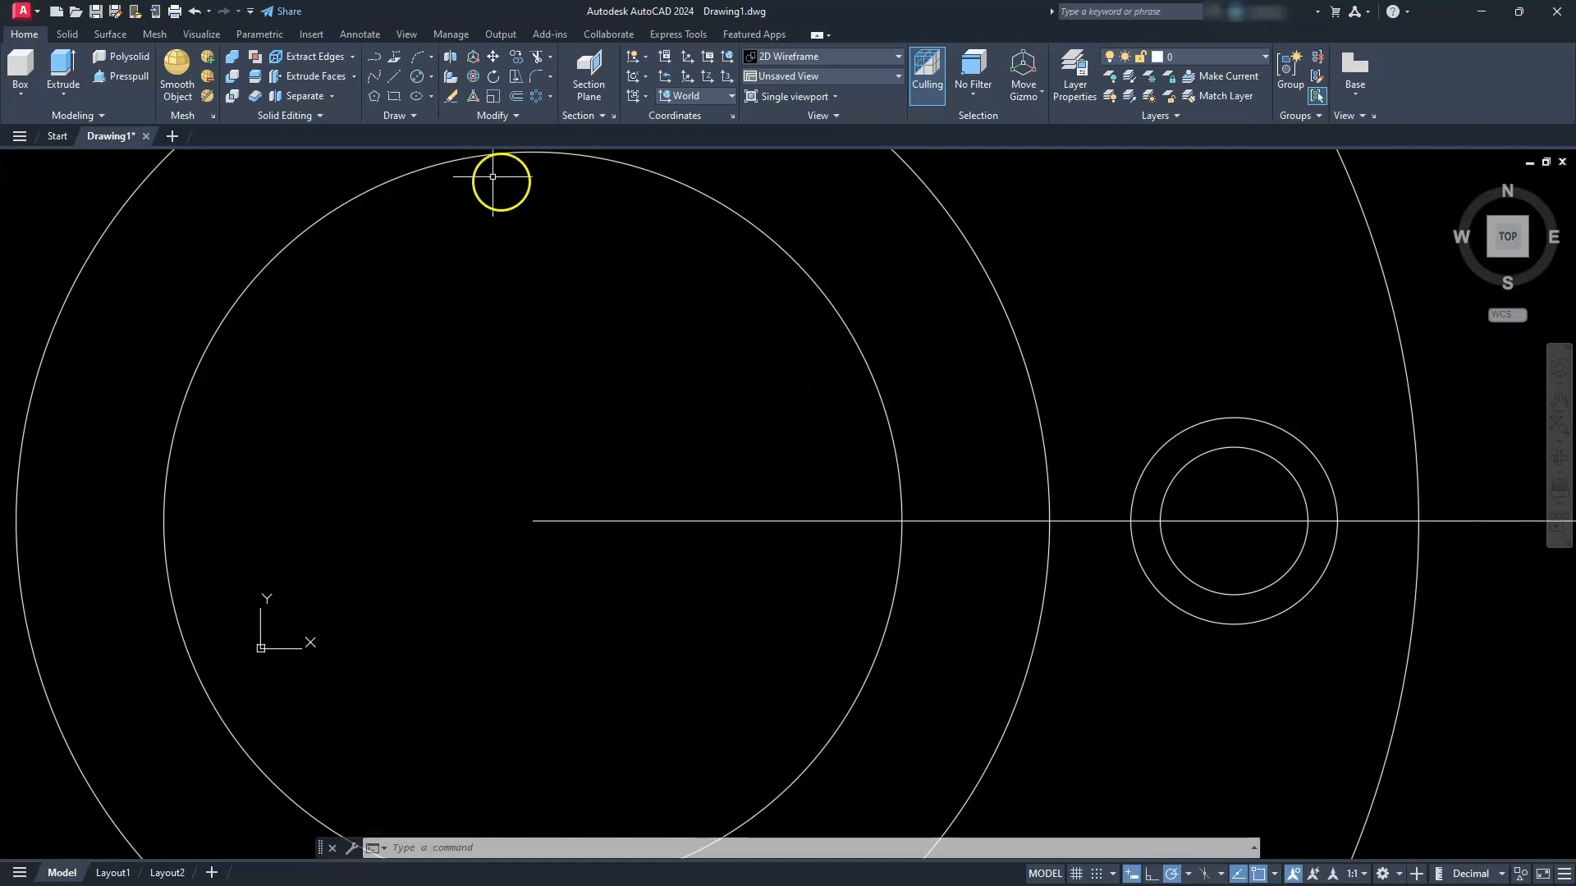
{"action": "left_click", "coordinate": [518, 99]}
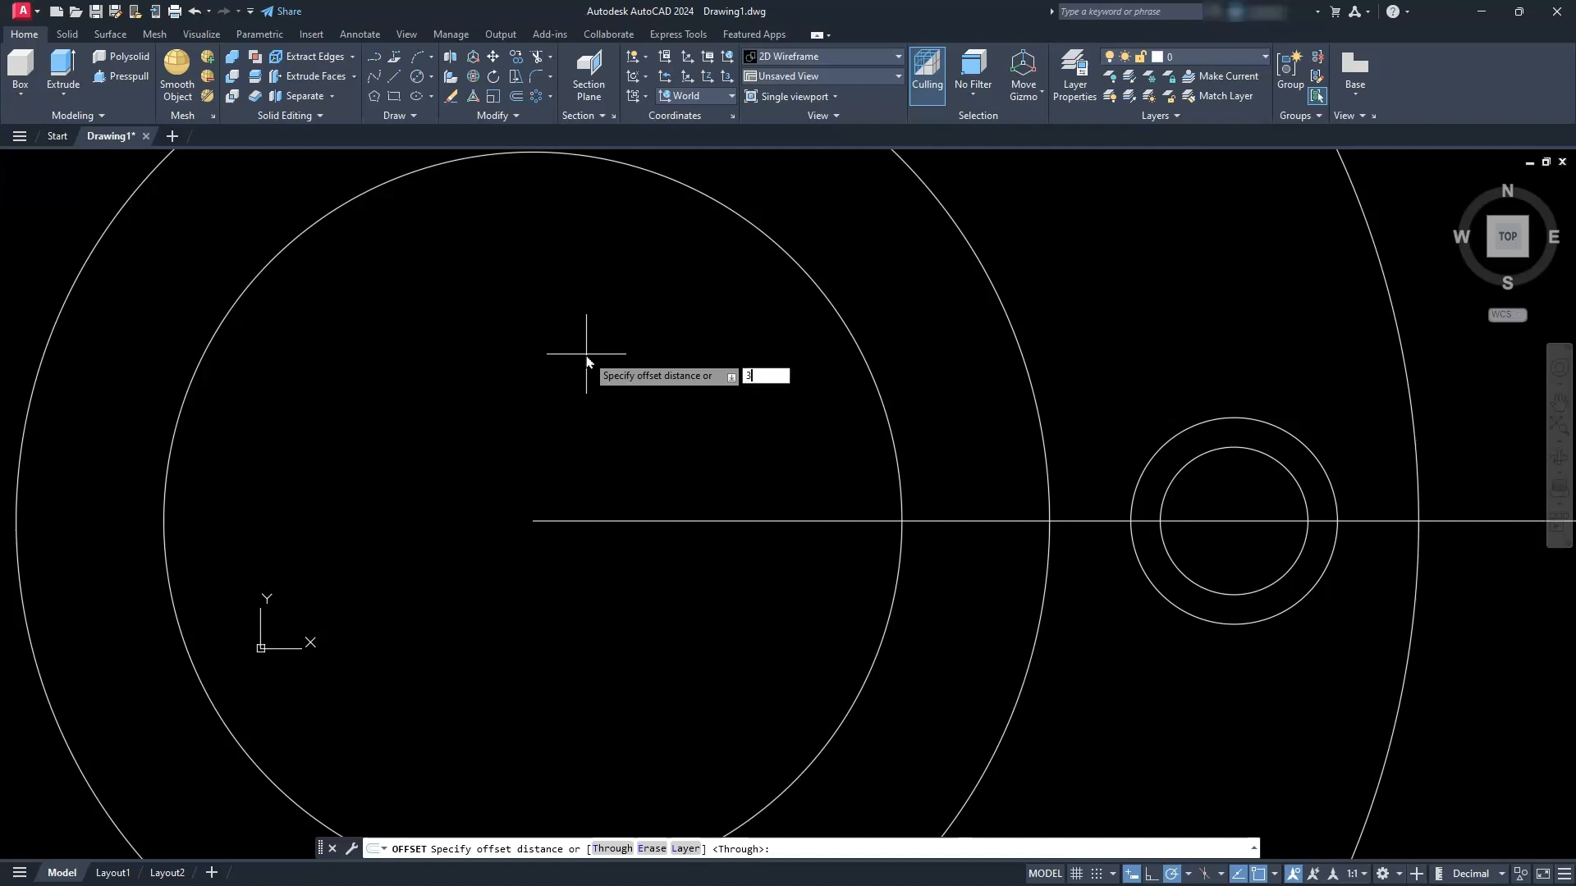
{"action": "key", "text": "Return"}
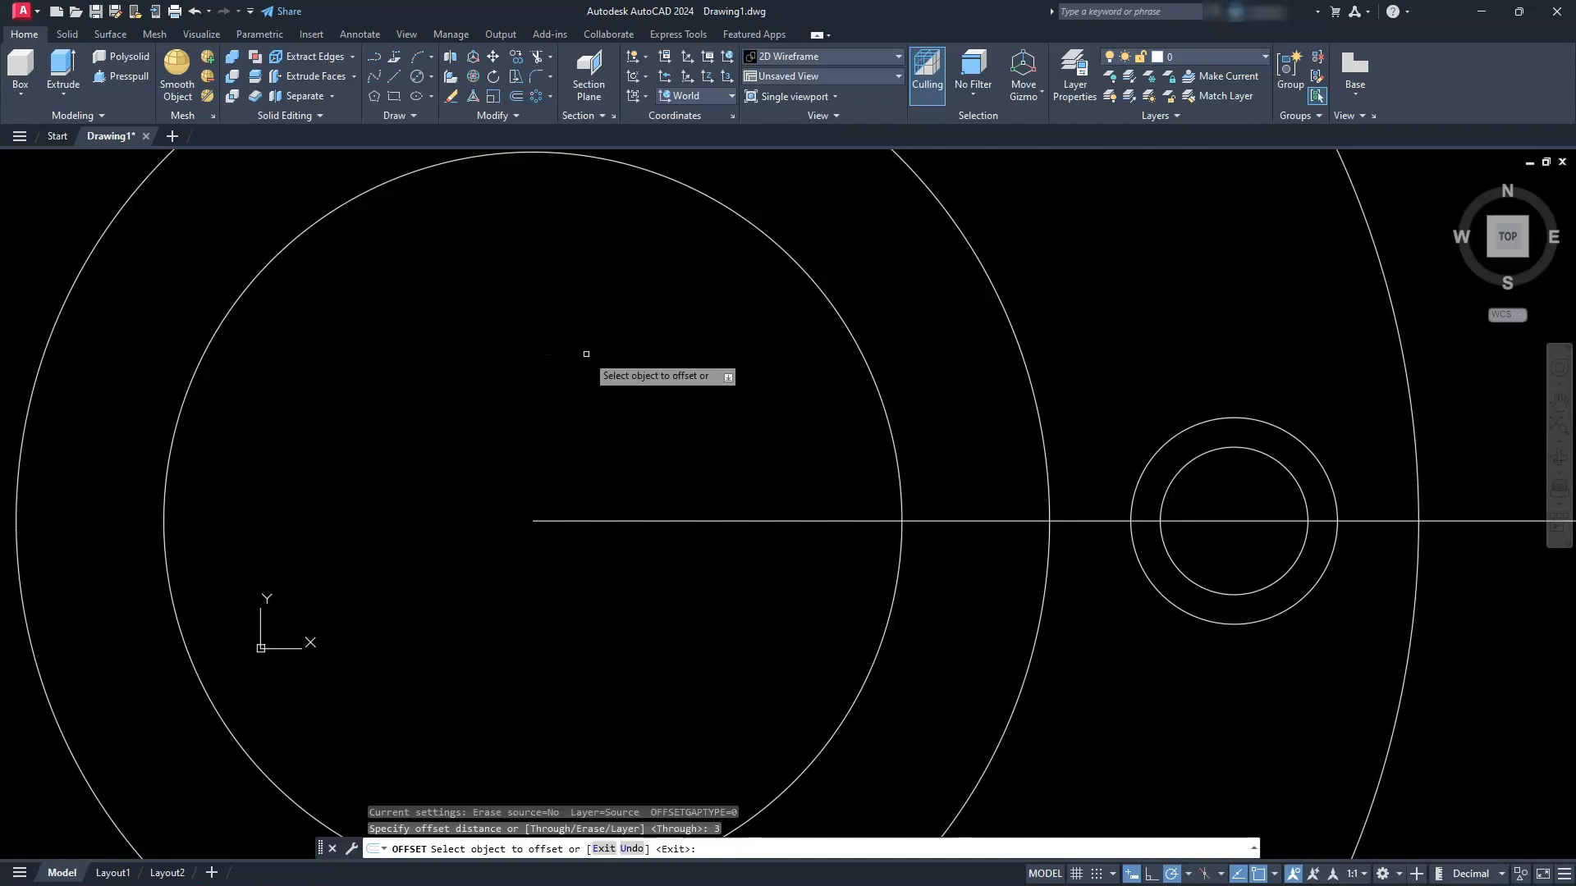
{"action": "left_click", "coordinate": [715, 522]}
{"action": "left_click", "coordinate": [696, 385]}
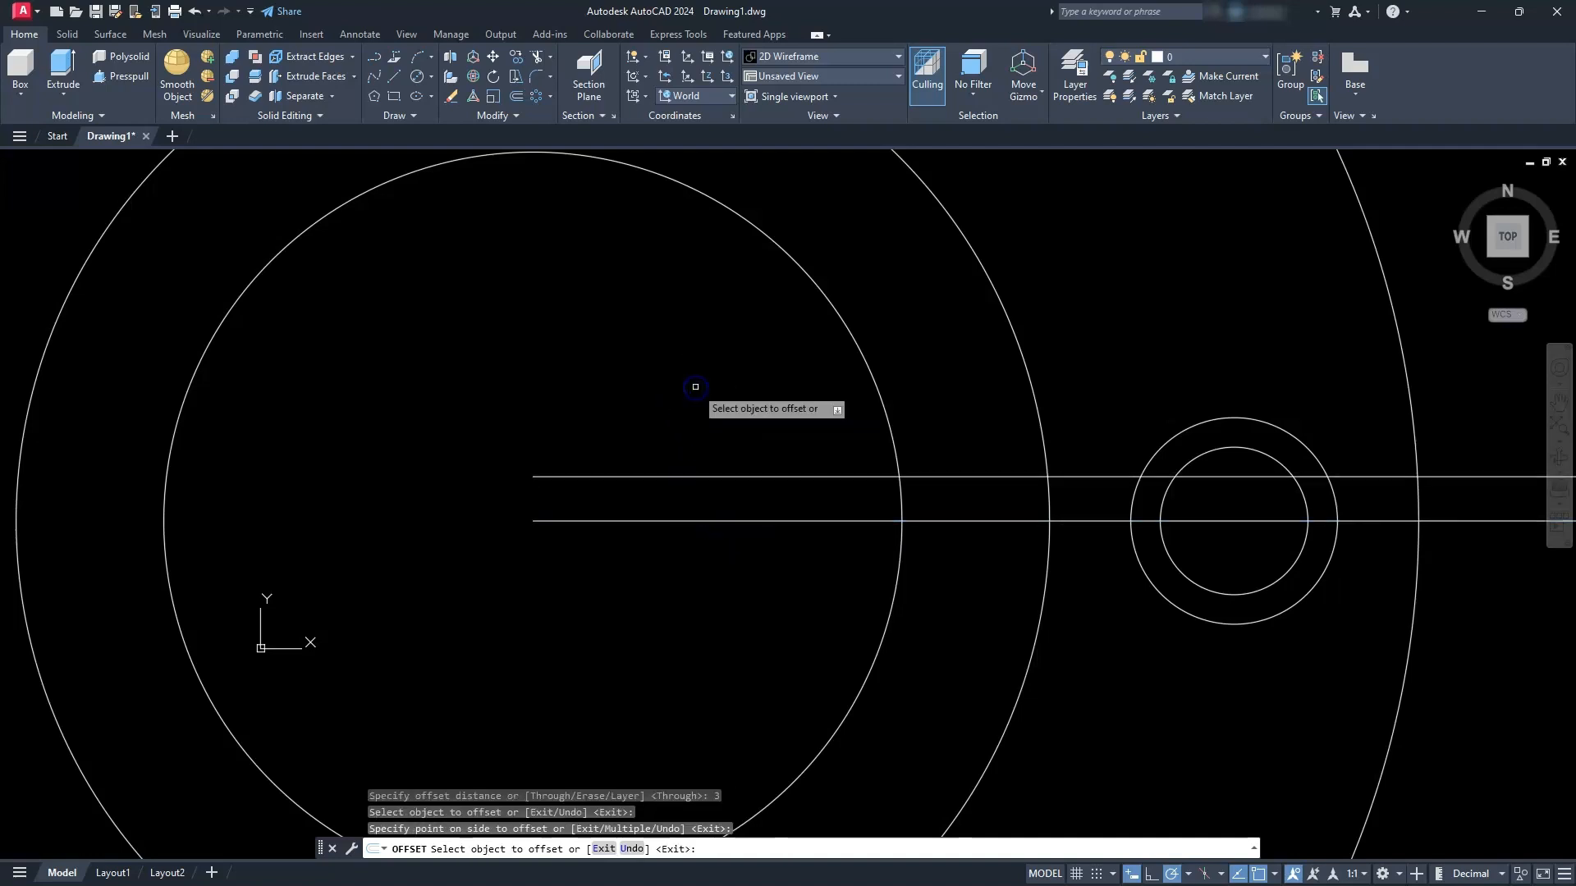
{"action": "left_click", "coordinate": [773, 520]}
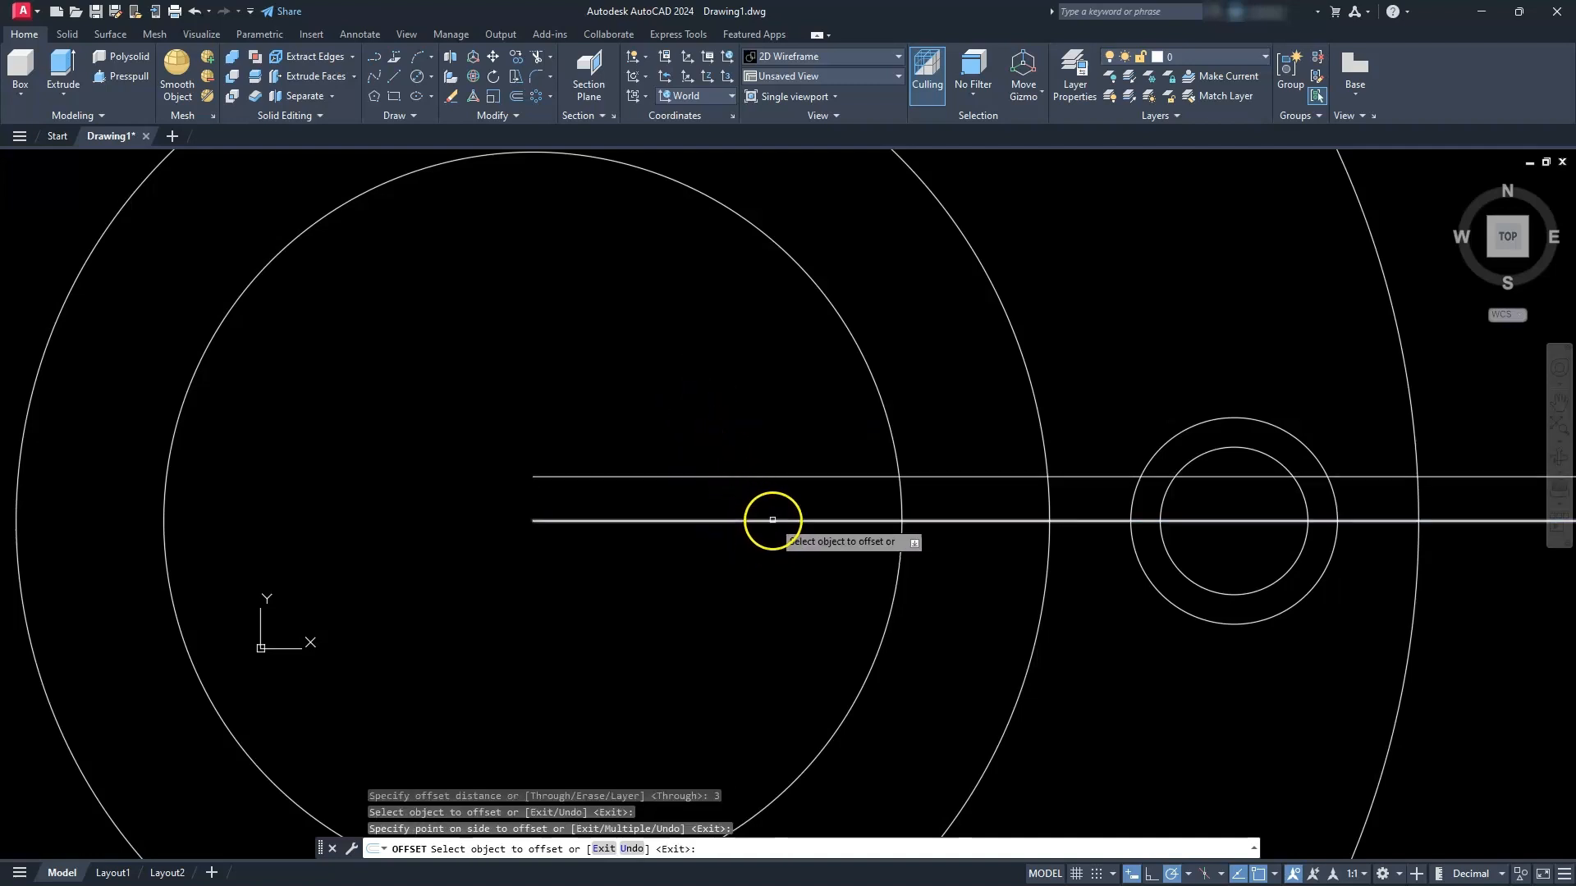
{"action": "left_click", "coordinate": [766, 605]}
{"action": "key", "text": "Escape"}
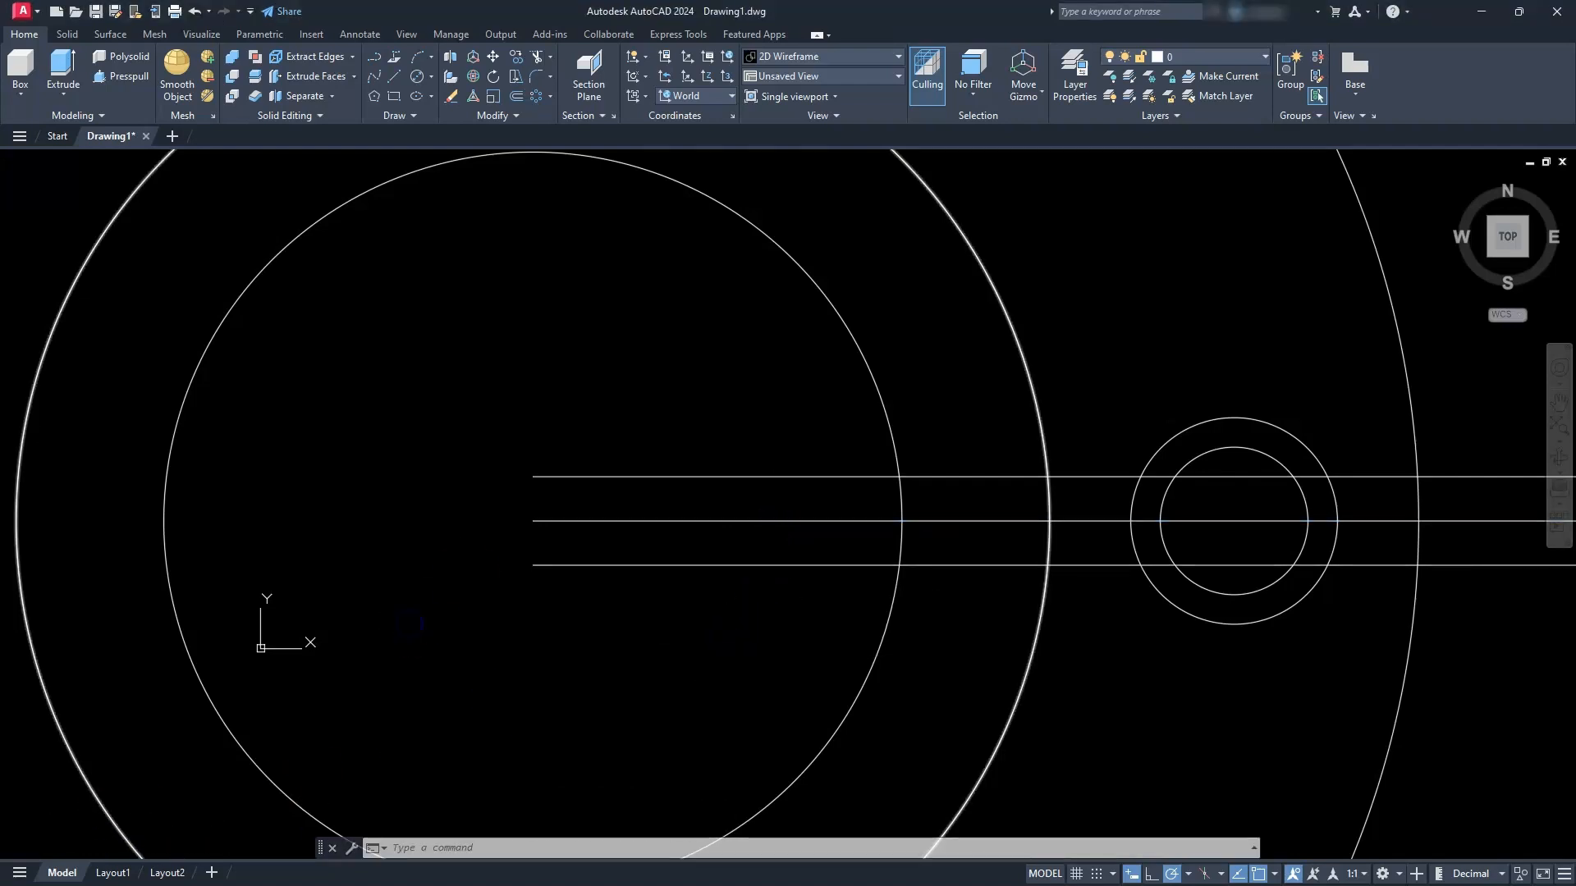
{"action": "left_click", "coordinate": [542, 521]}
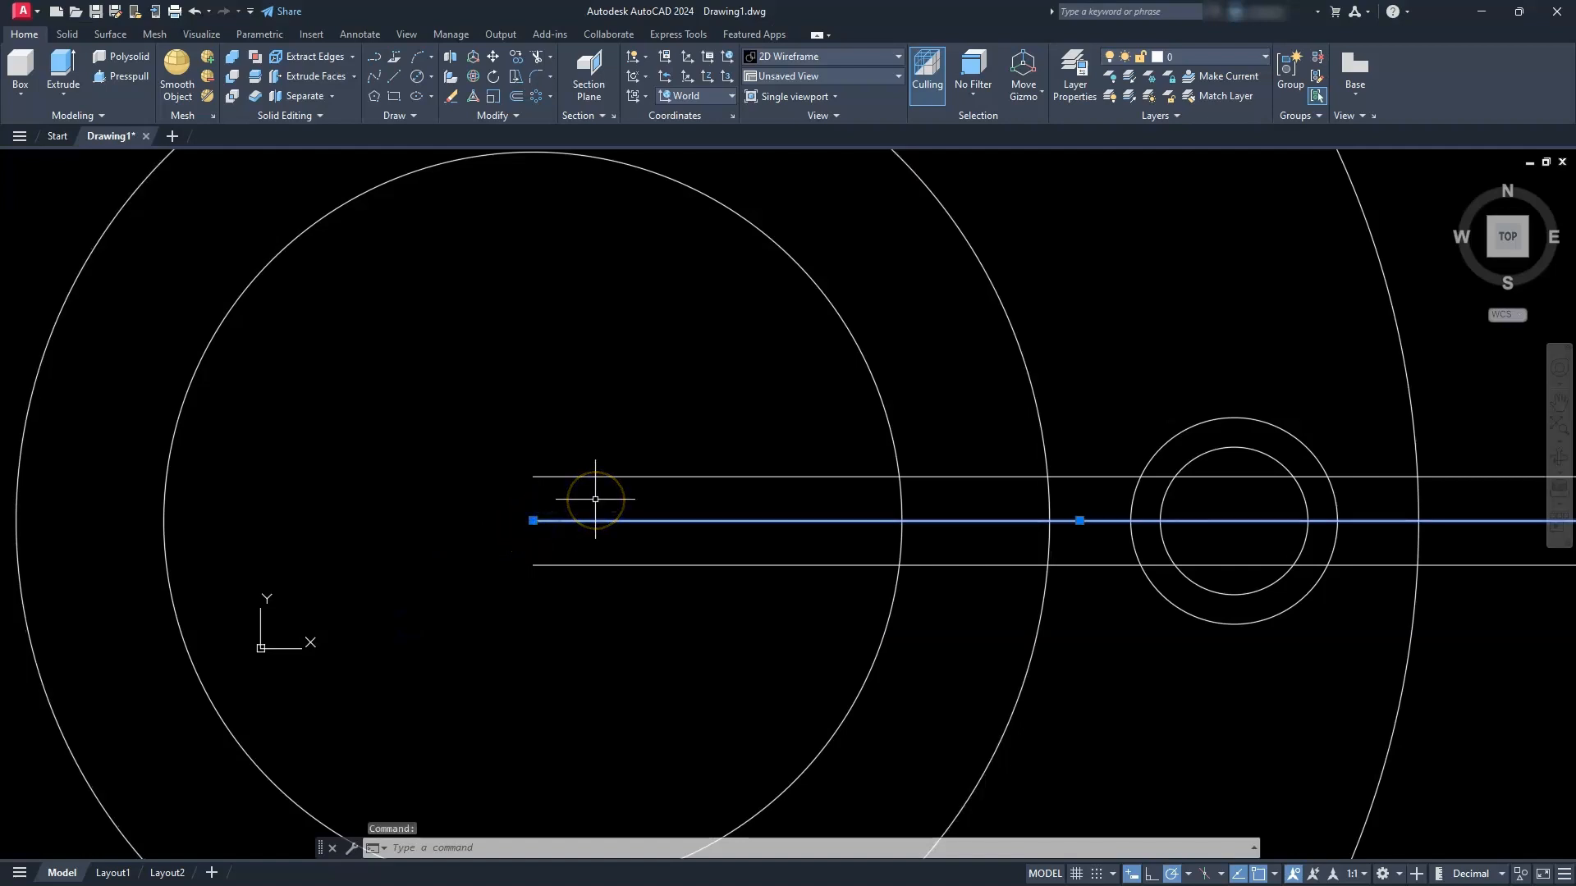
{"action": "key", "text": "Delete"}
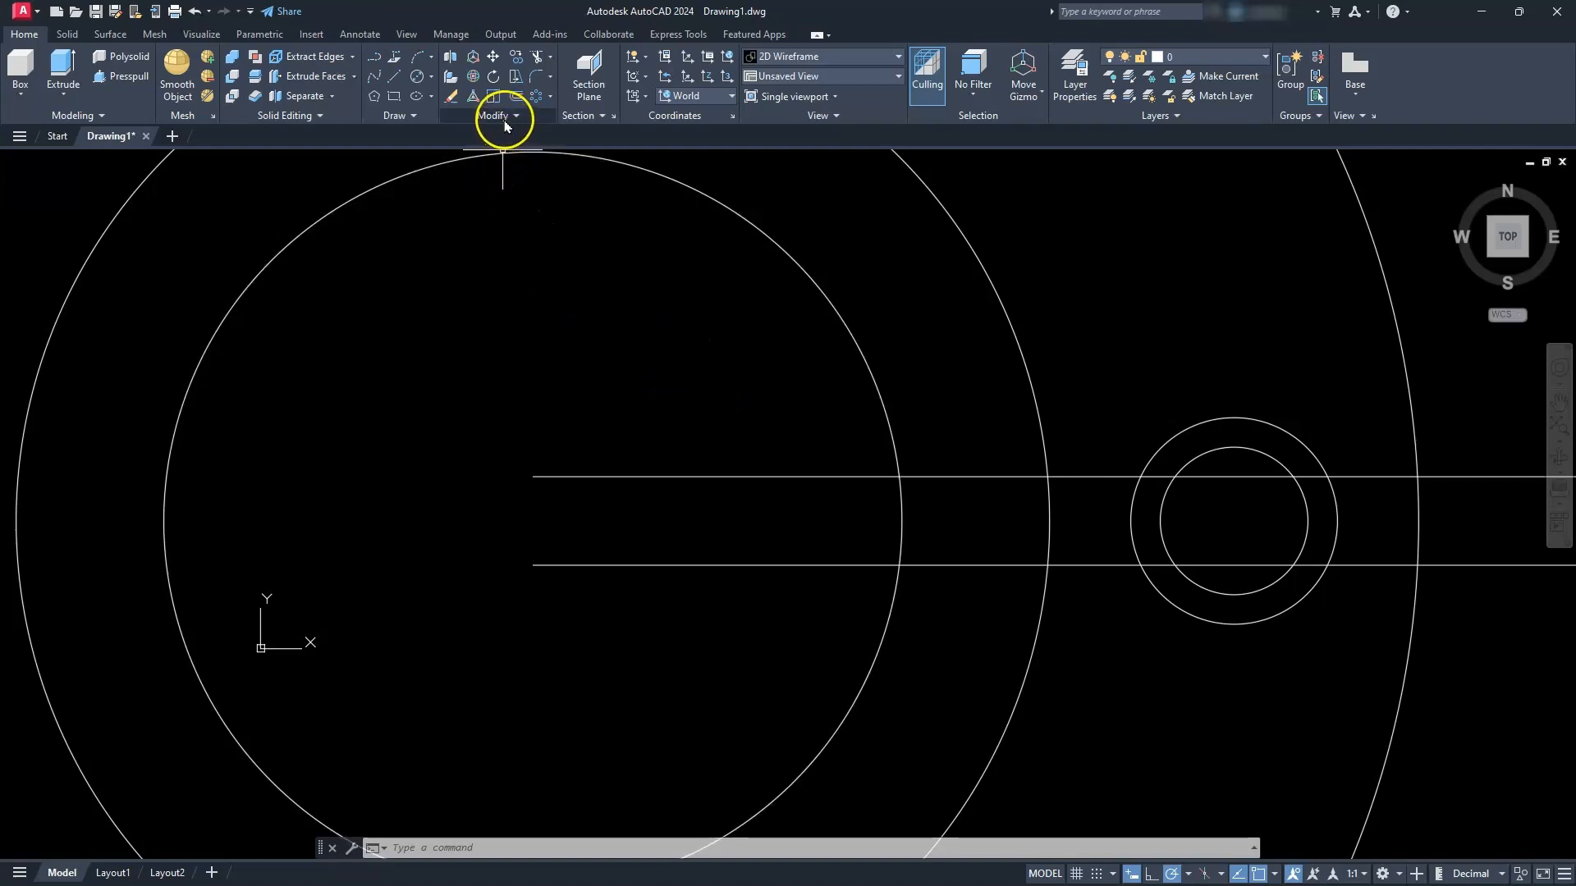
- Create a polyline boundary from the area enclosed by the two offset lines and the 50- and 70-diameter circles
{"action": "left_click", "coordinate": [414, 117]}
{"action": "left_click", "coordinate": [412, 156]}
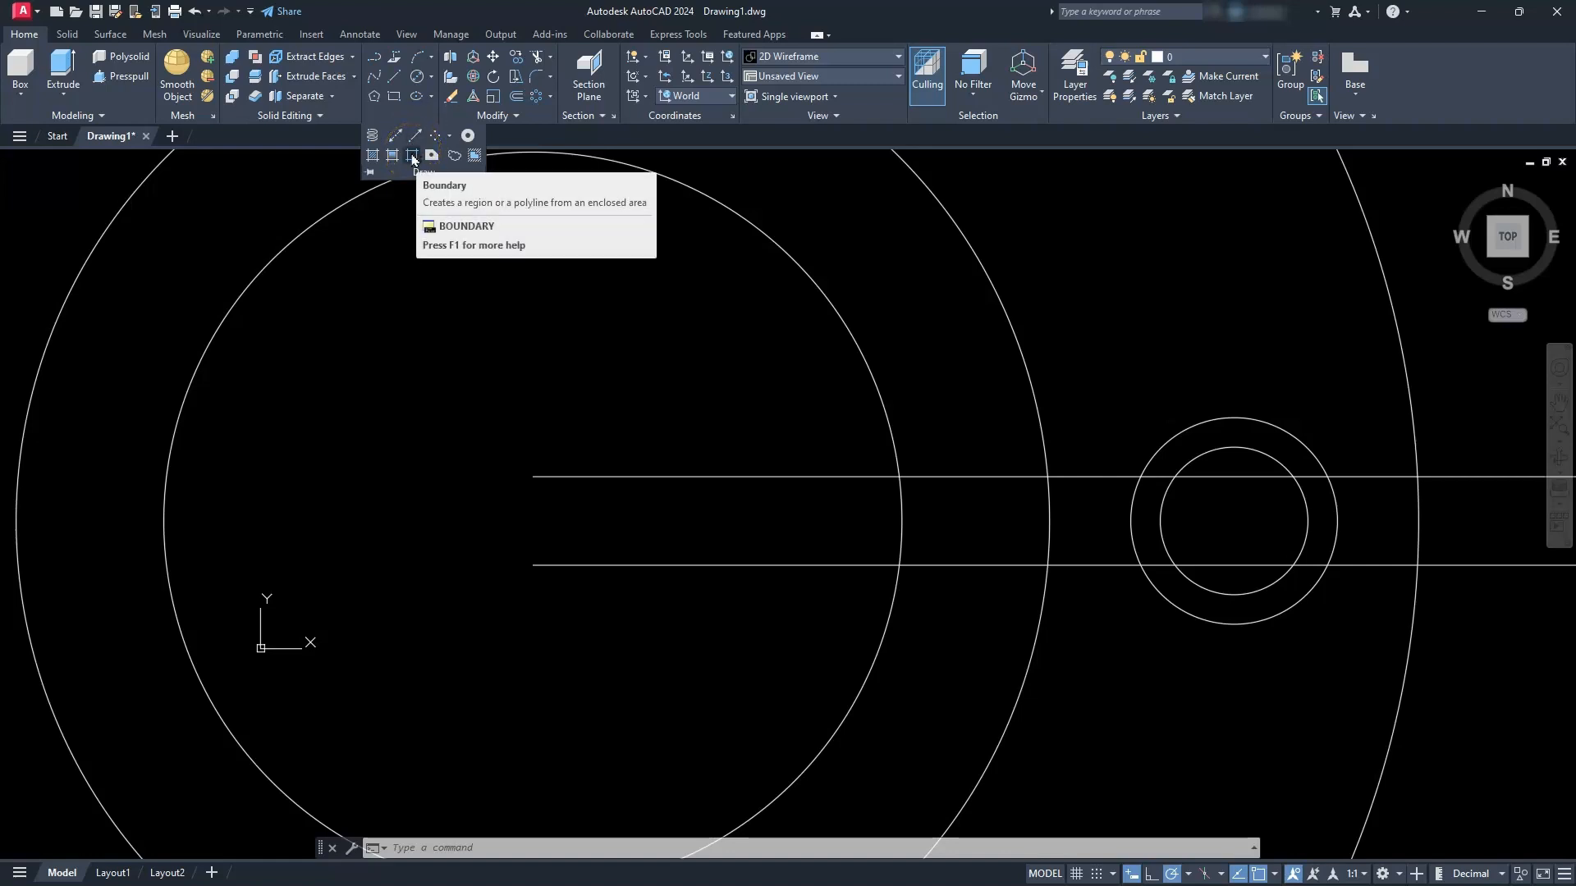
{"action": "left_click", "coordinate": [412, 156]}
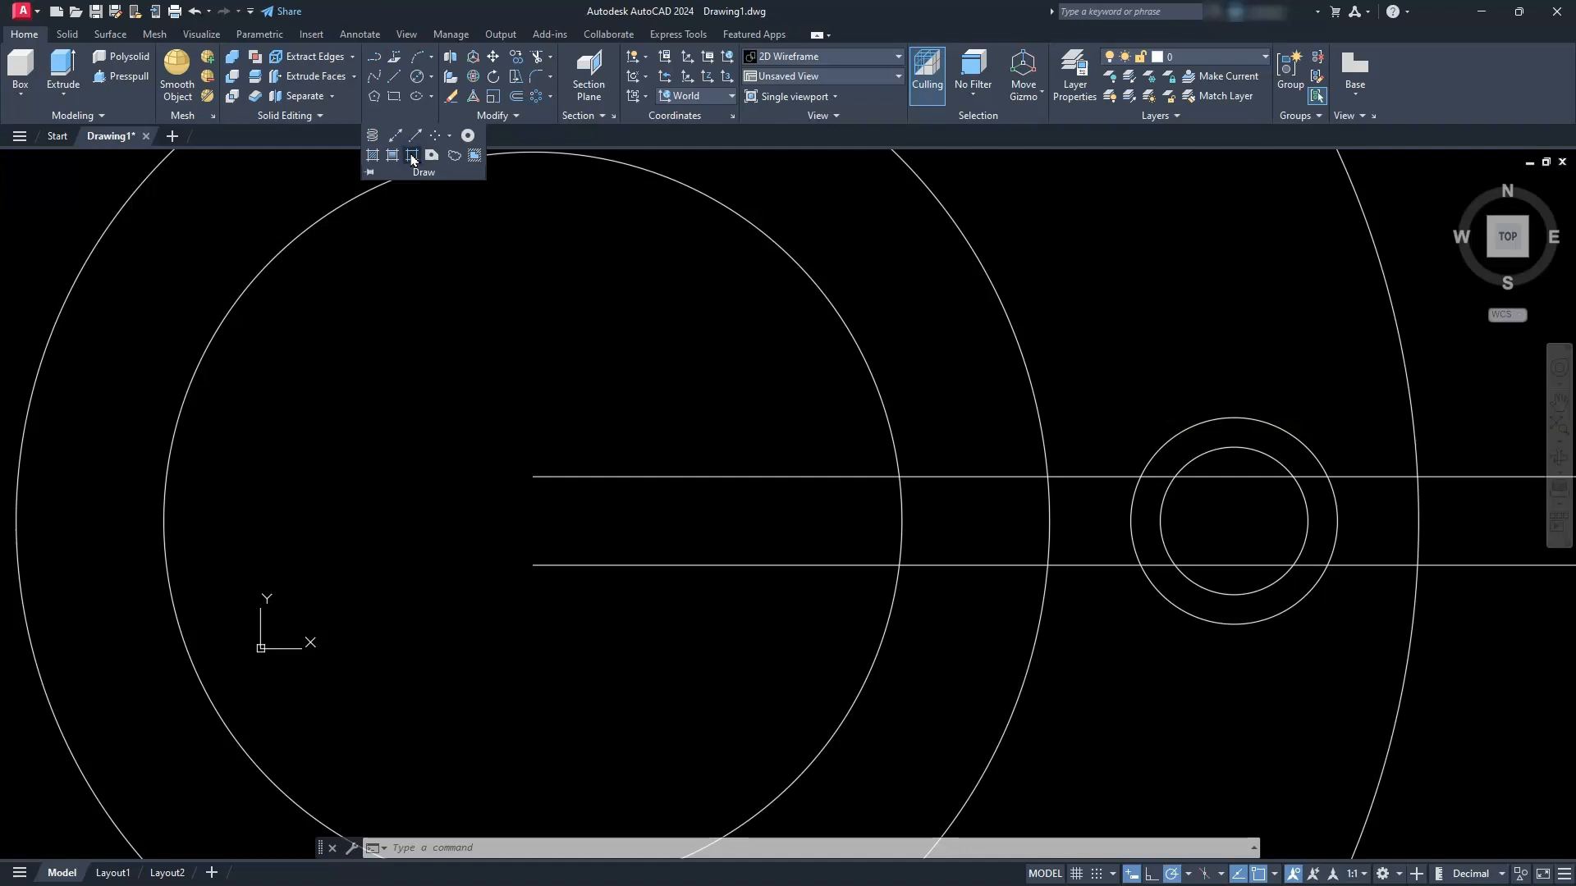
{"action": "left_click", "coordinate": [412, 157]}
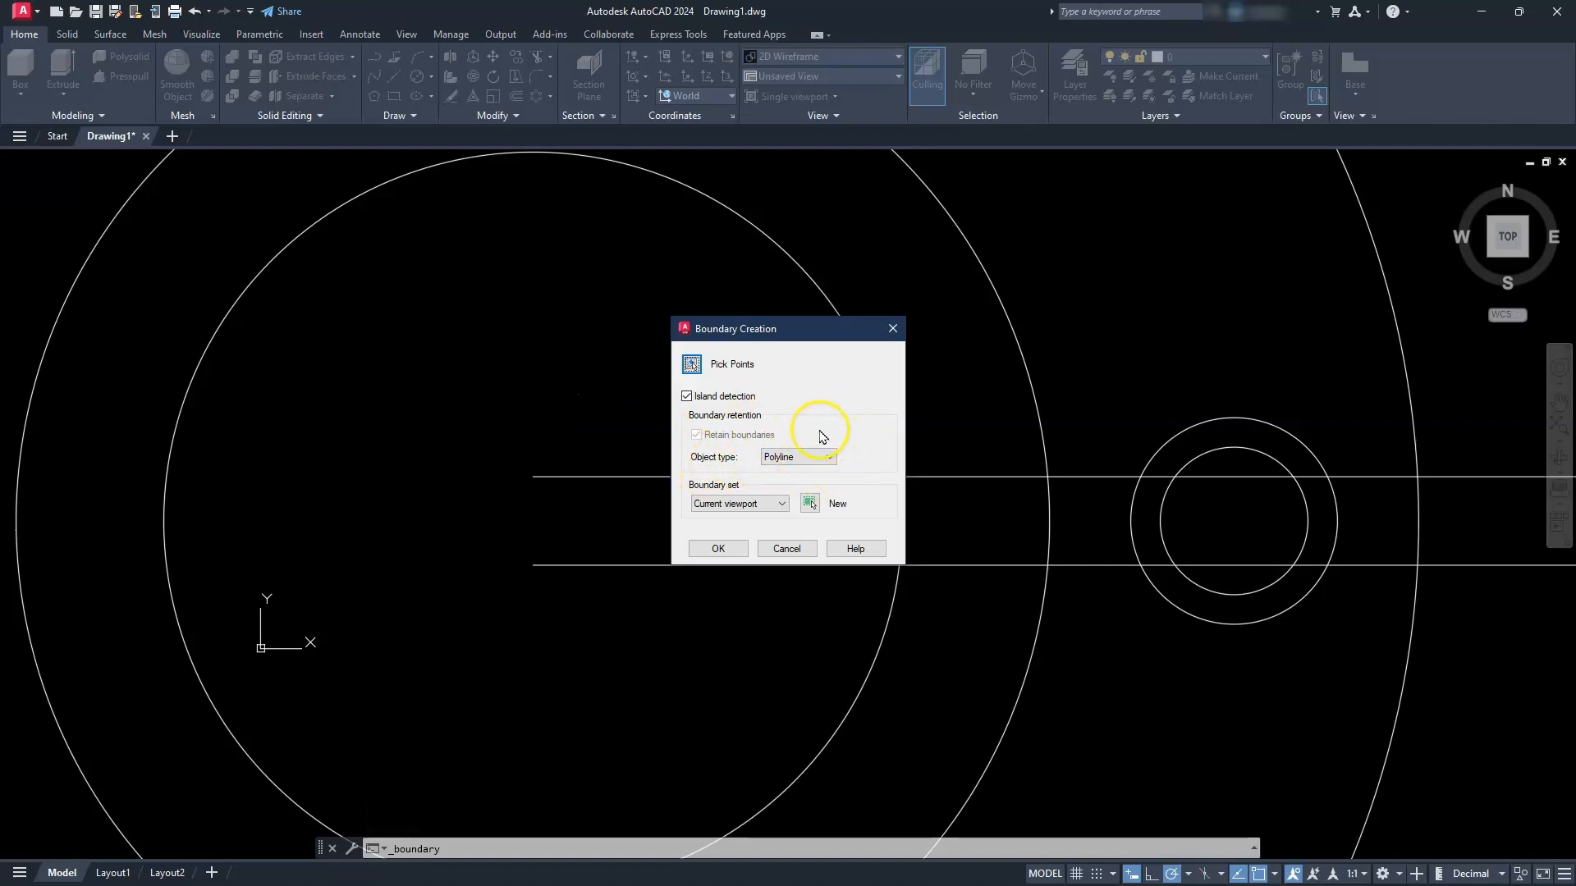
{"action": "left_click", "coordinate": [691, 364]}
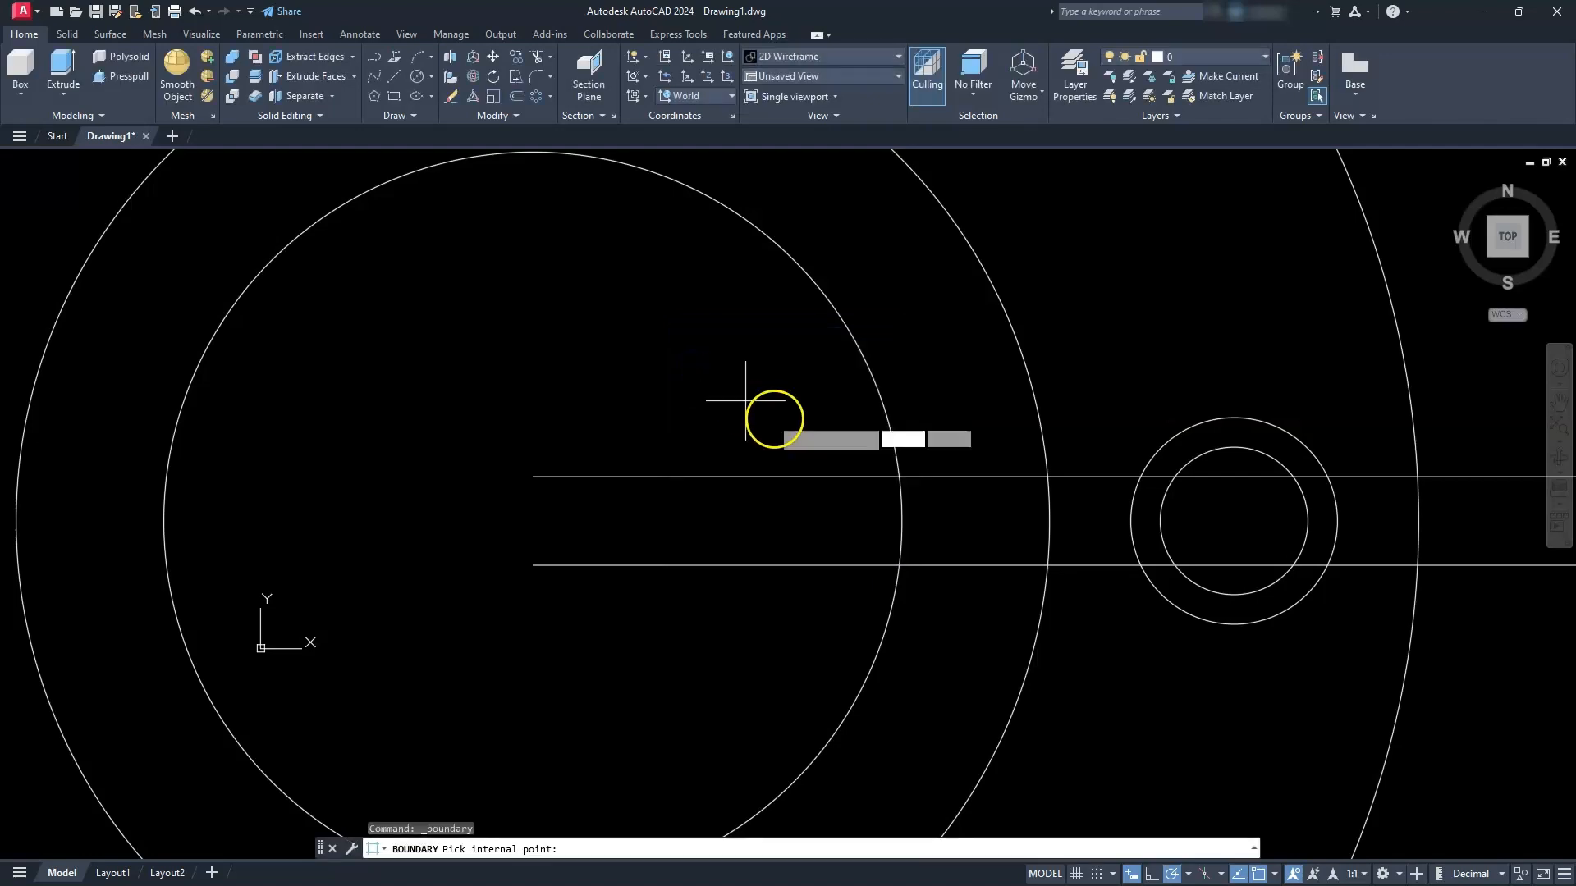
{"action": "left_click", "coordinate": [964, 514]}
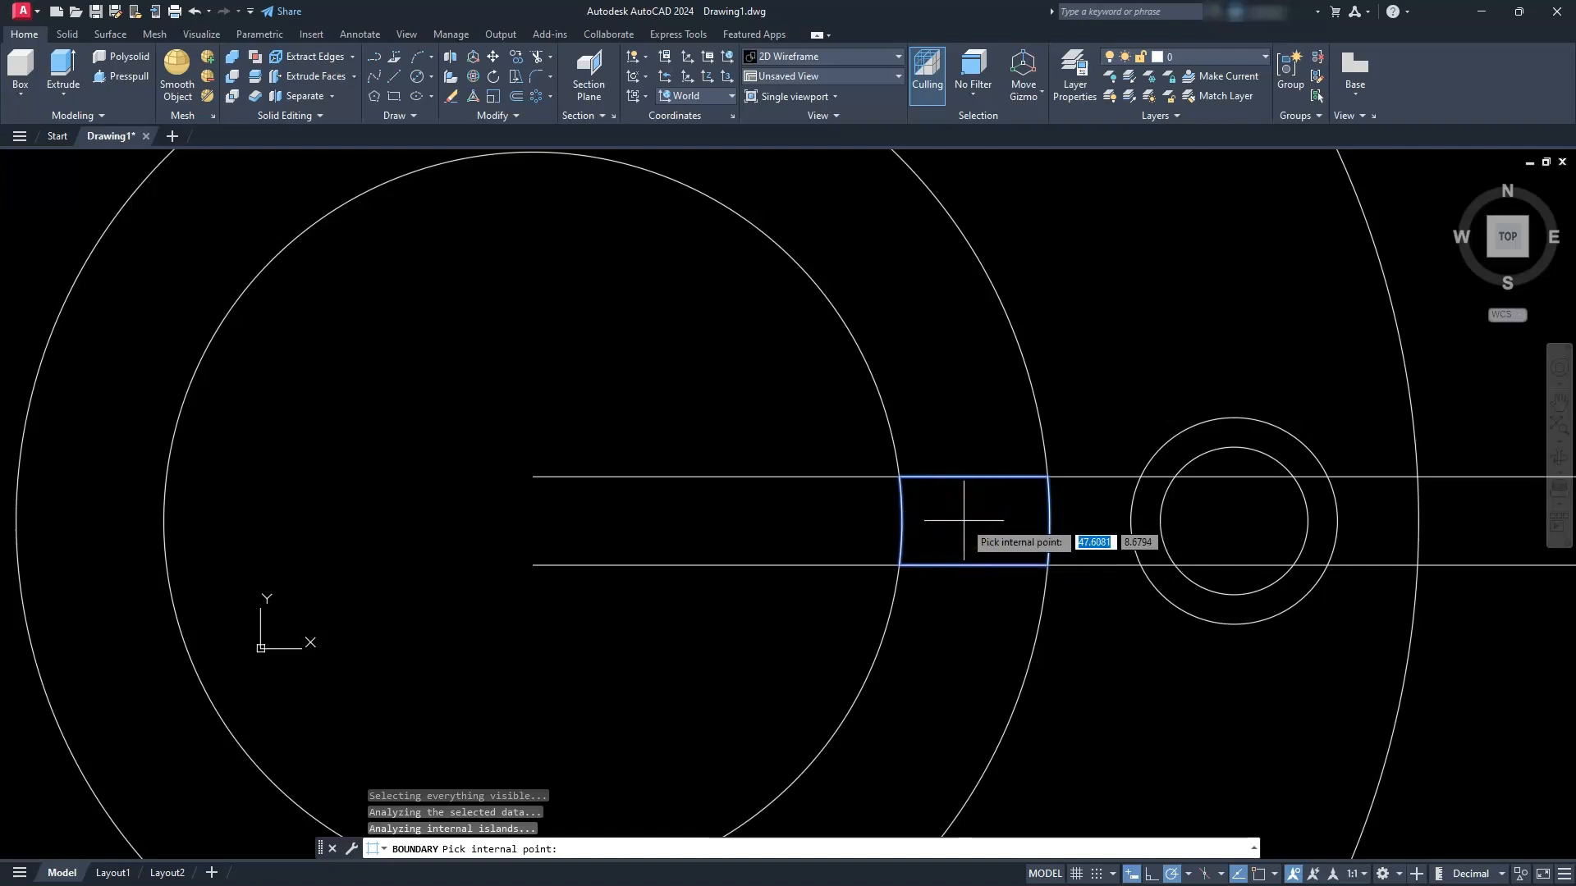
{"action": "key", "text": "Return"}
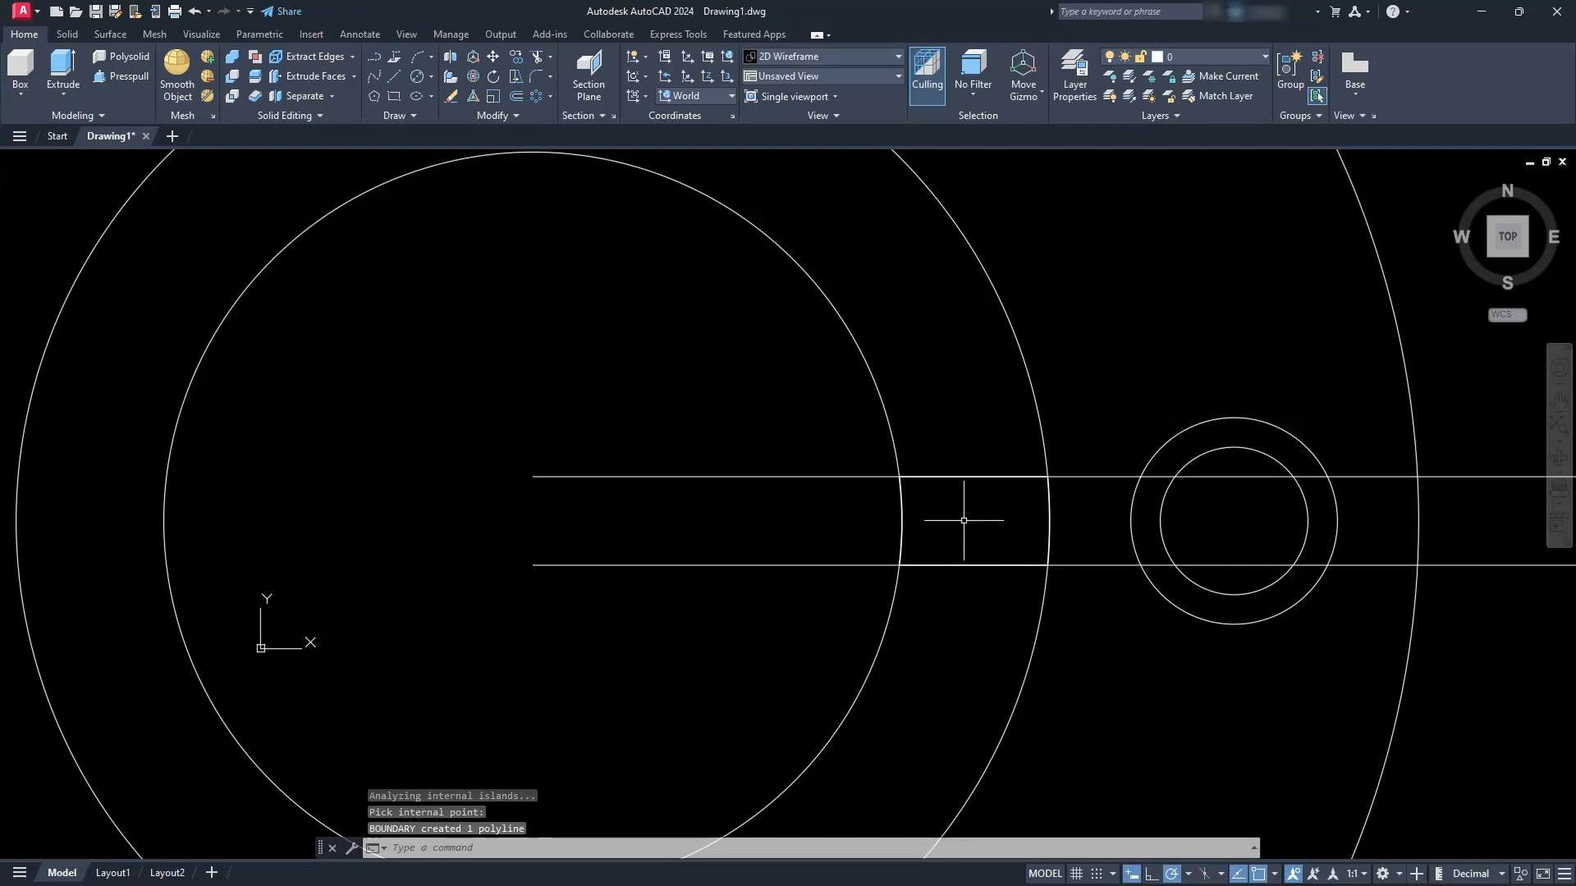
- Delete the two horizontal offset lines, keeping the closed boundary polyline
{"action": "left_click", "coordinate": [710, 444]}
{"action": "left_click", "coordinate": [629, 631]}
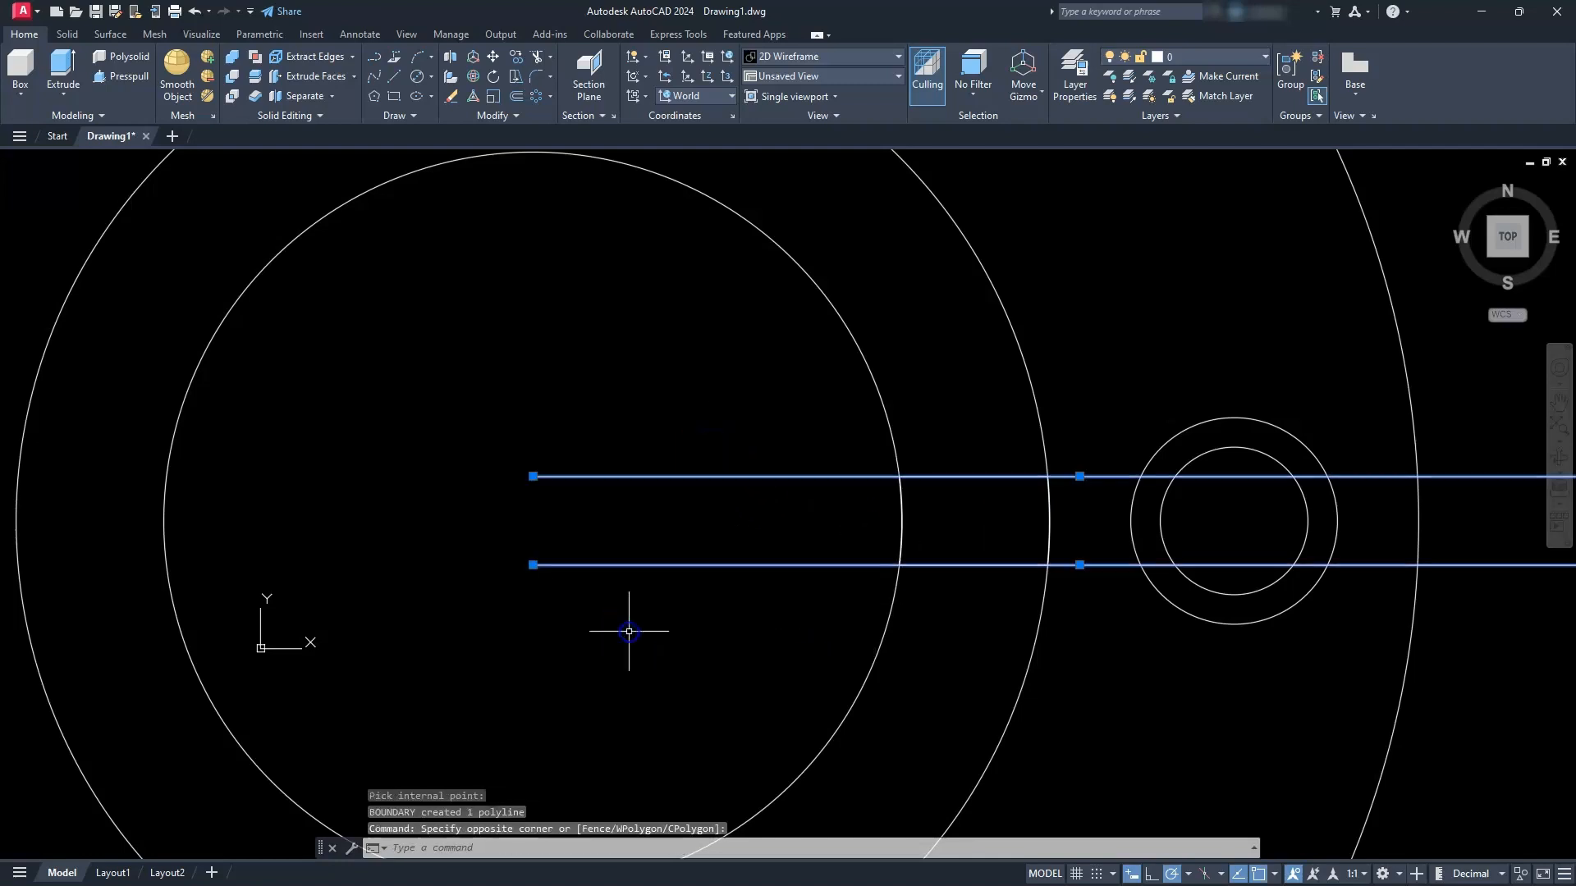
{"action": "key", "text": "Delete"}
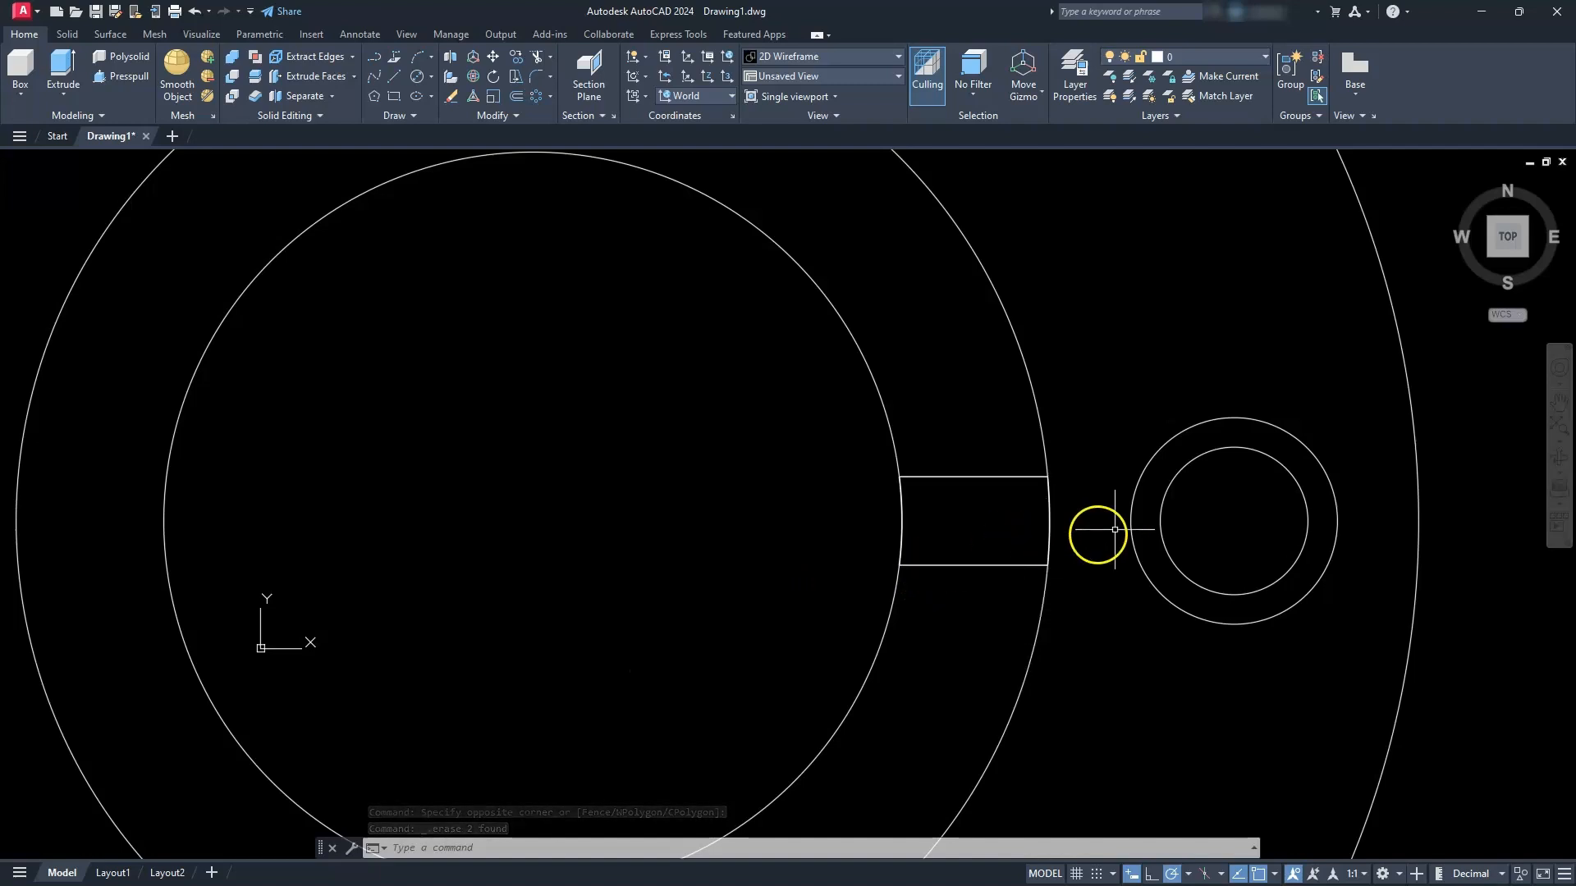
- Create a polar array of the boundary polyline about the common centre with 6 items over 360 degrees
{"action": "left_click", "coordinate": [1562, 426]}
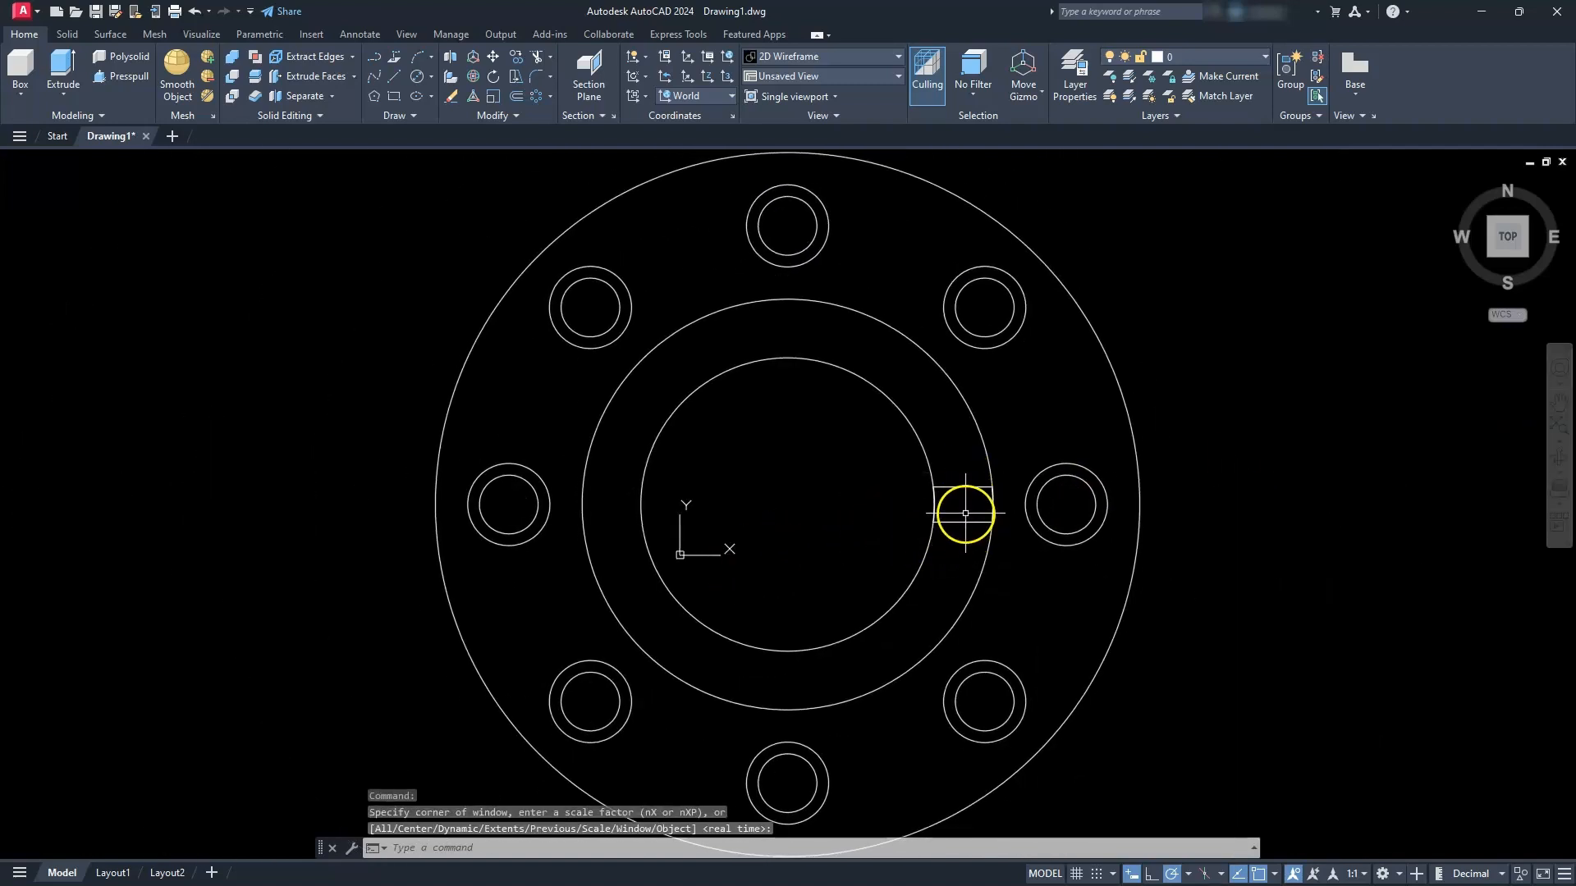
{"action": "left_click", "coordinate": [538, 97]}
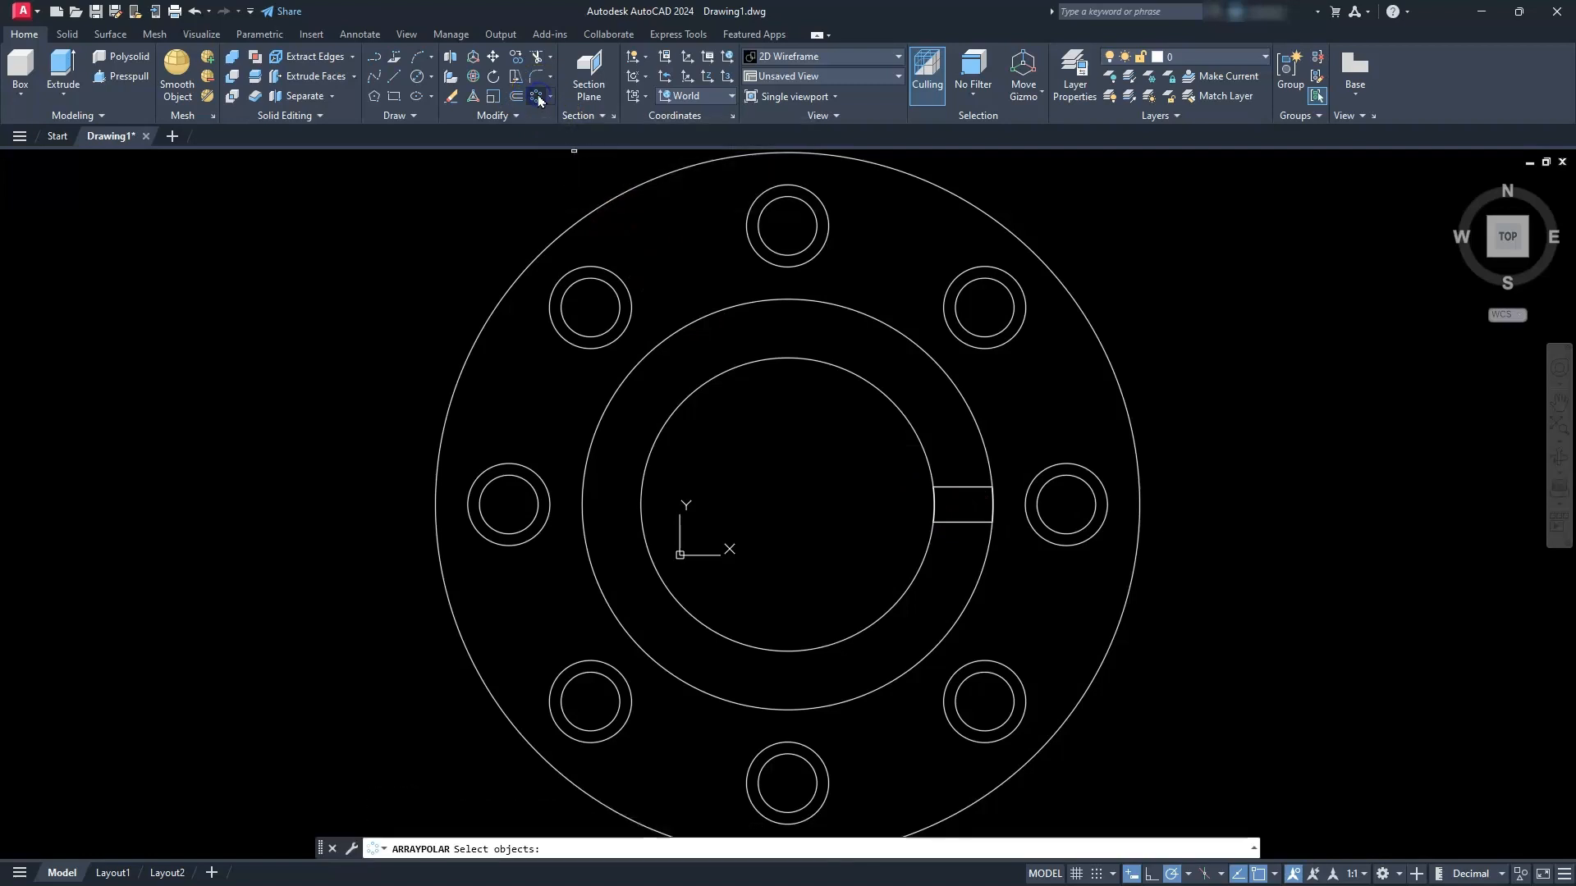
{"action": "left_click", "coordinate": [952, 488]}
{"action": "right_click", "coordinate": [956, 458]}
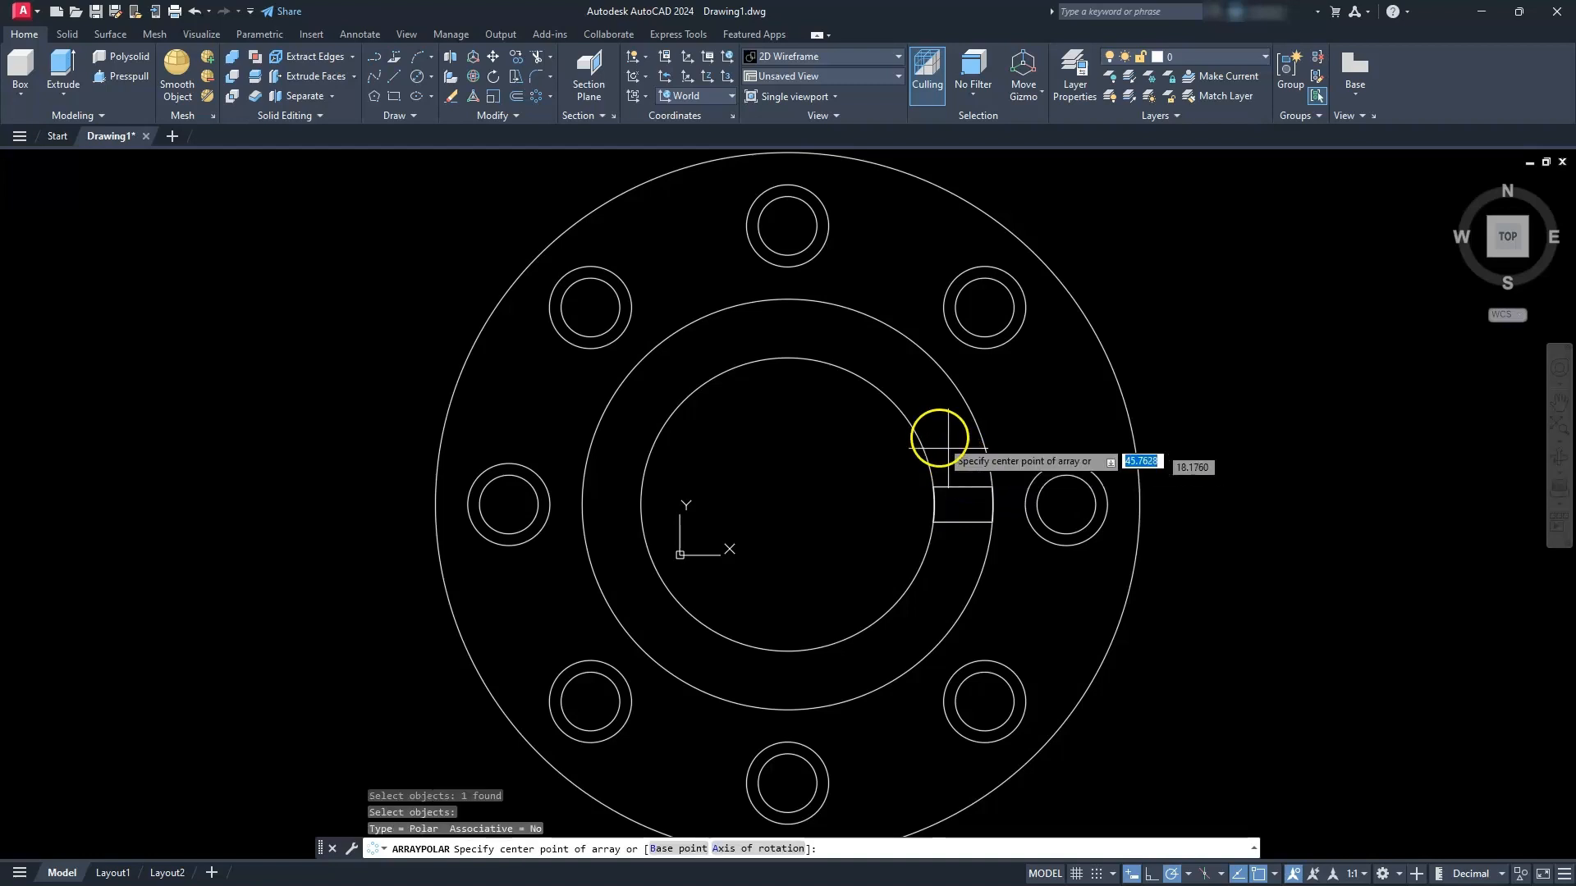
{"action": "left_click", "coordinate": [787, 504]}
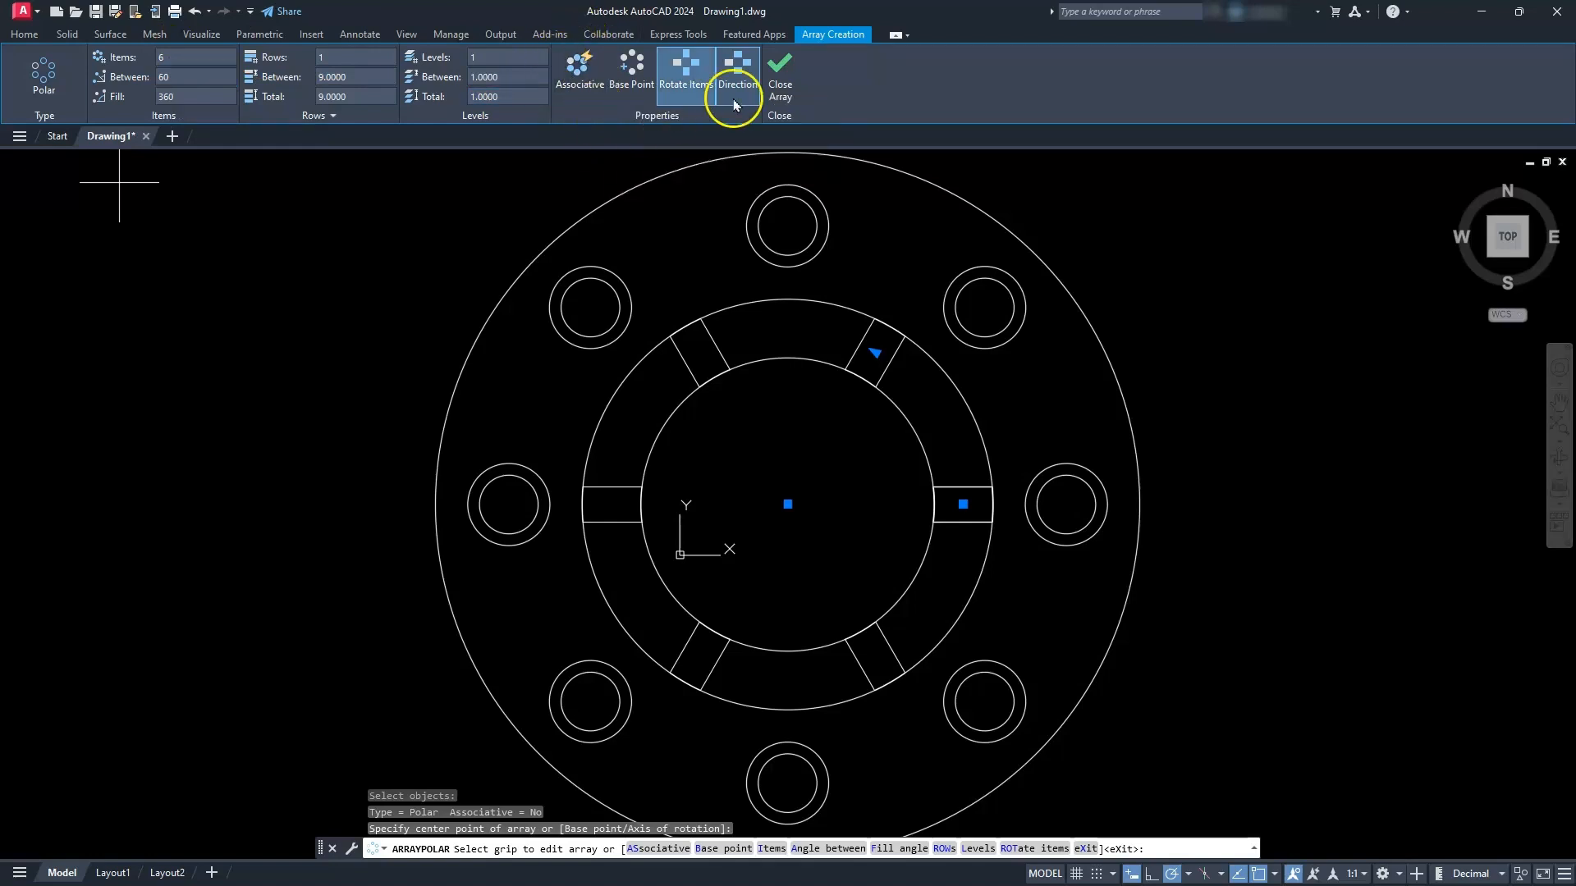
{"action": "left_click", "coordinate": [784, 75]}
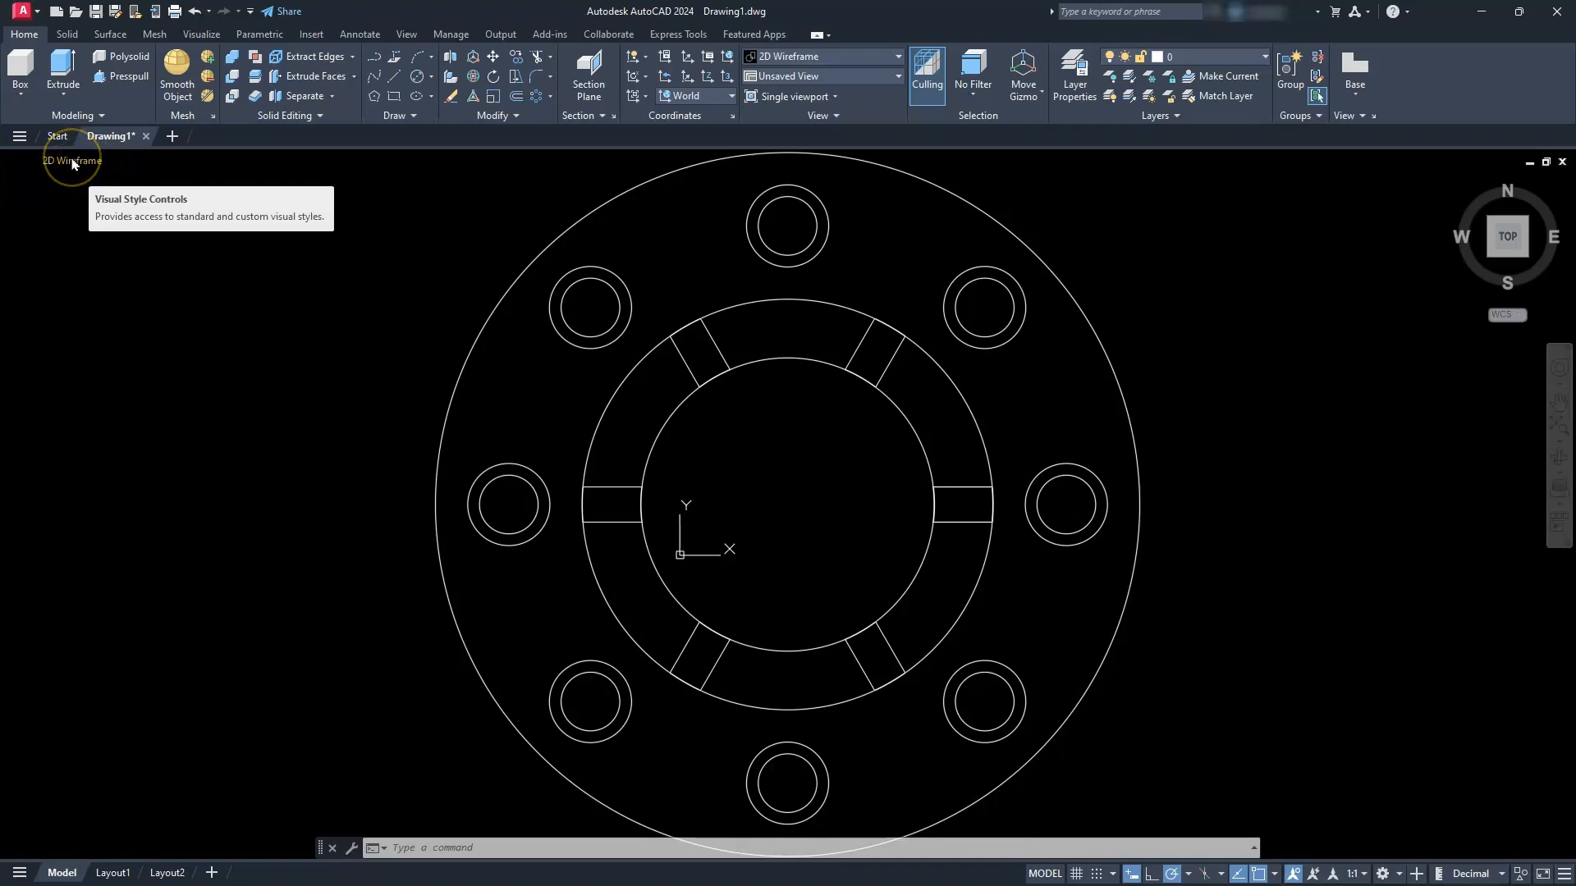
- Set the viewport's visual style to Wireframe and switch to the SW Isometric view
{"action": "left_click", "coordinate": [72, 162]}
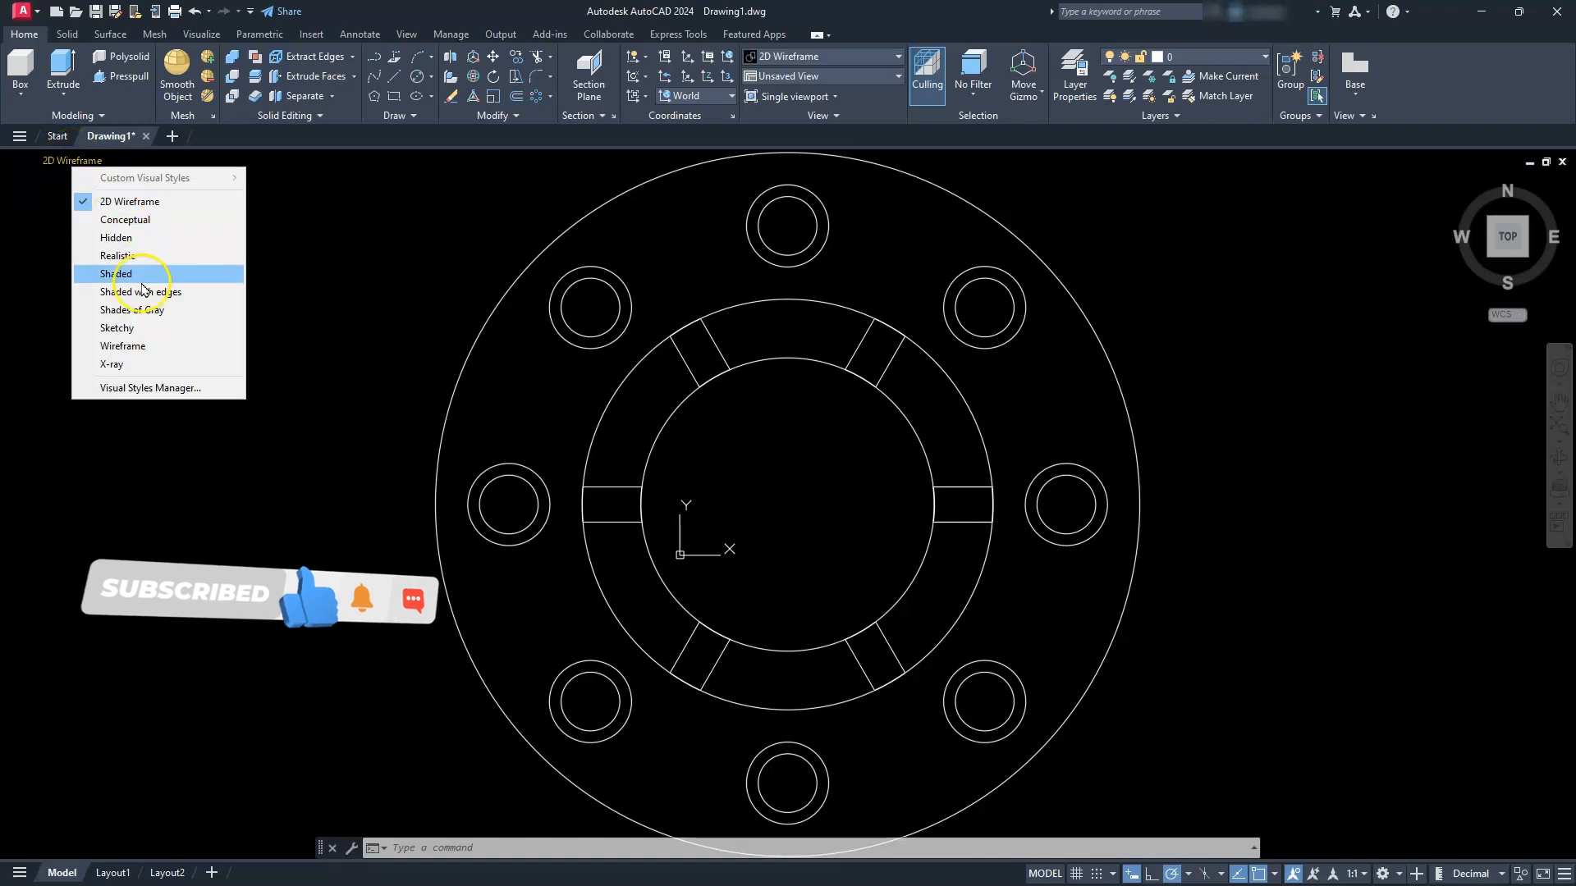
{"action": "left_click", "coordinate": [157, 350]}
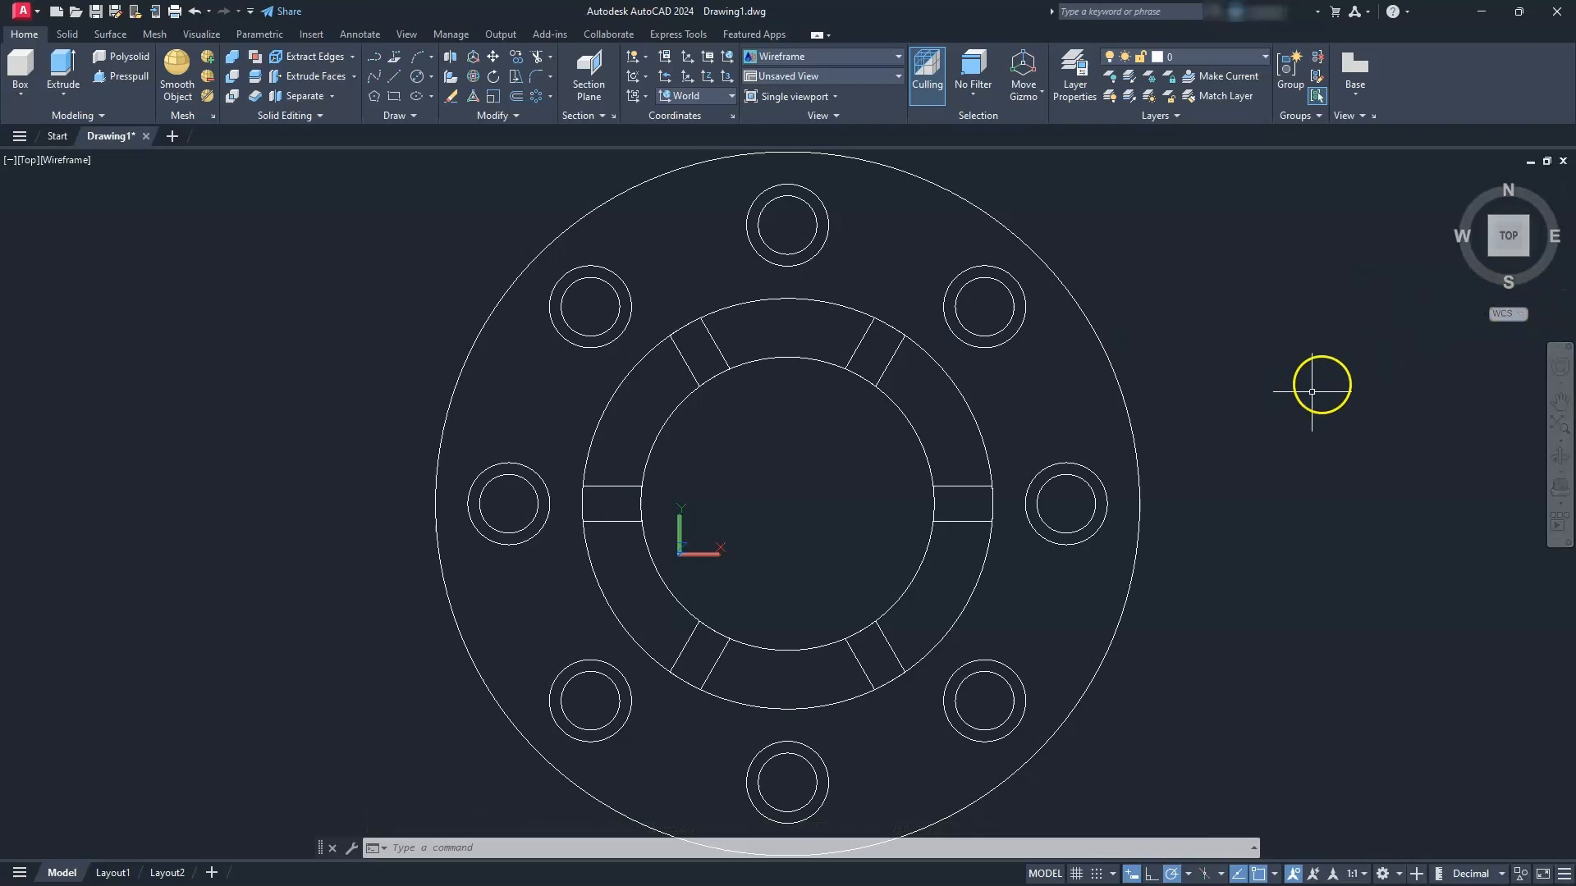
{"action": "left_click", "coordinate": [1491, 254]}
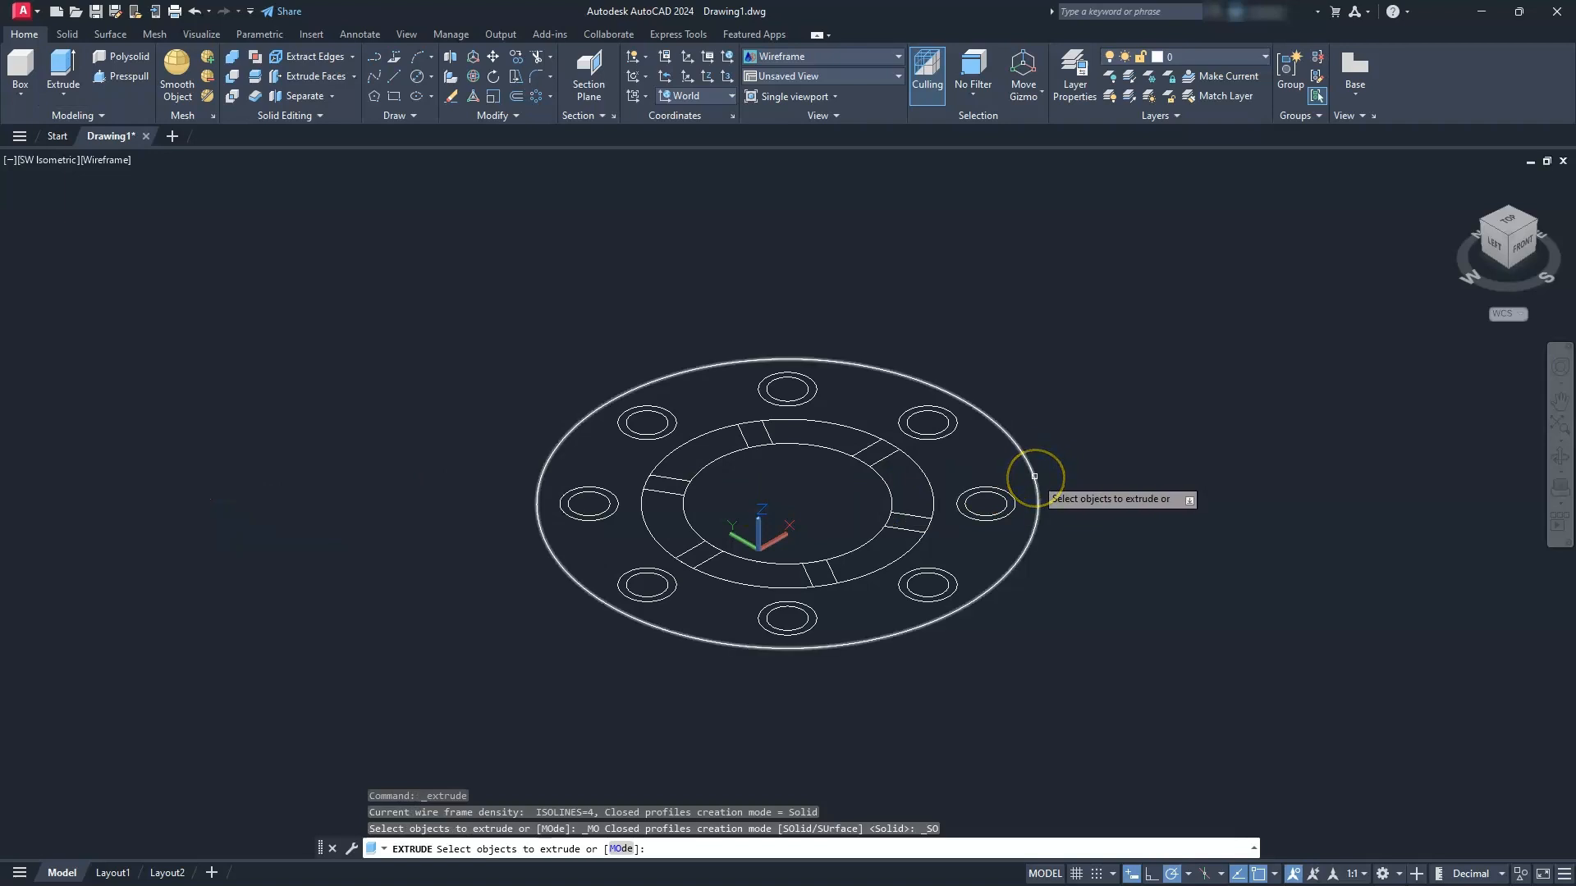
- Extrude the outermost circle 16 downward as a solid disc
{"action": "left_click", "coordinate": [1034, 476]}
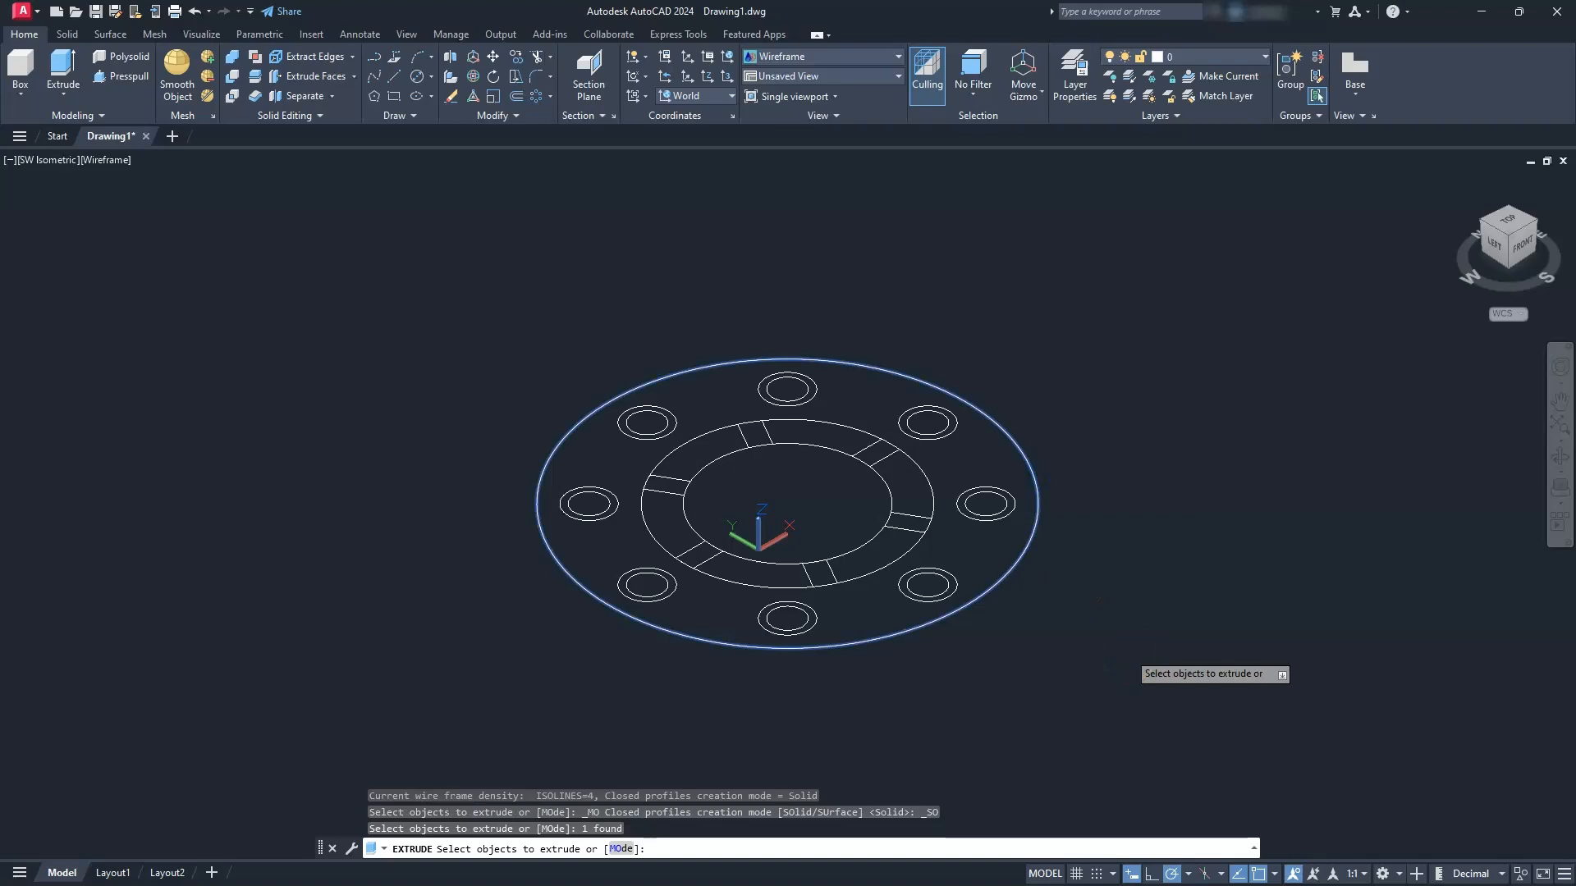
{"action": "key", "text": "Return"}
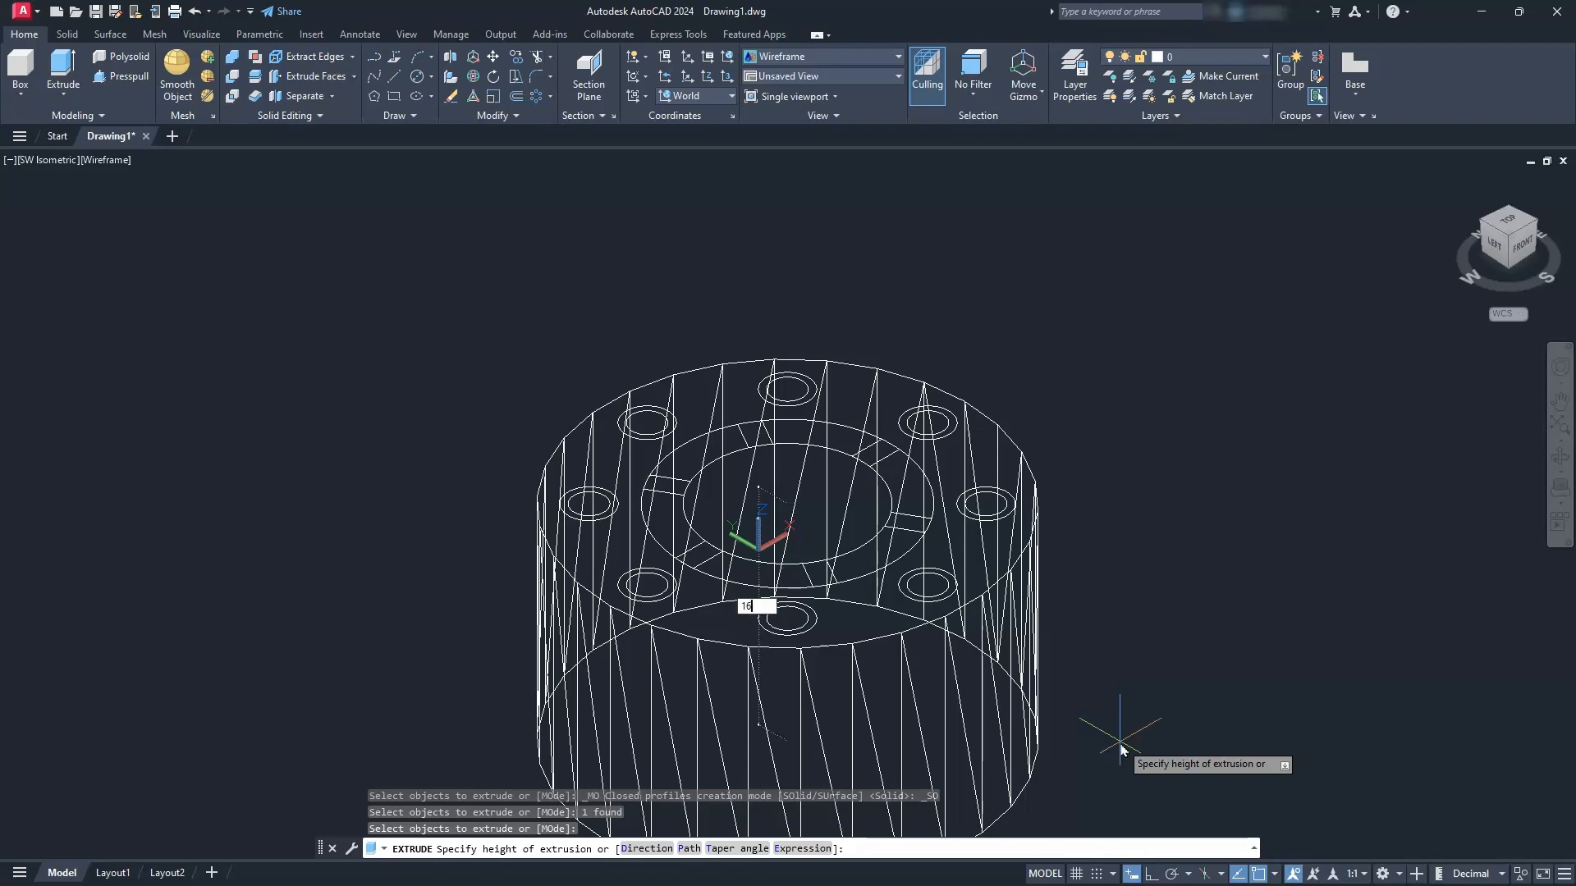
{"action": "key", "text": "Return"}
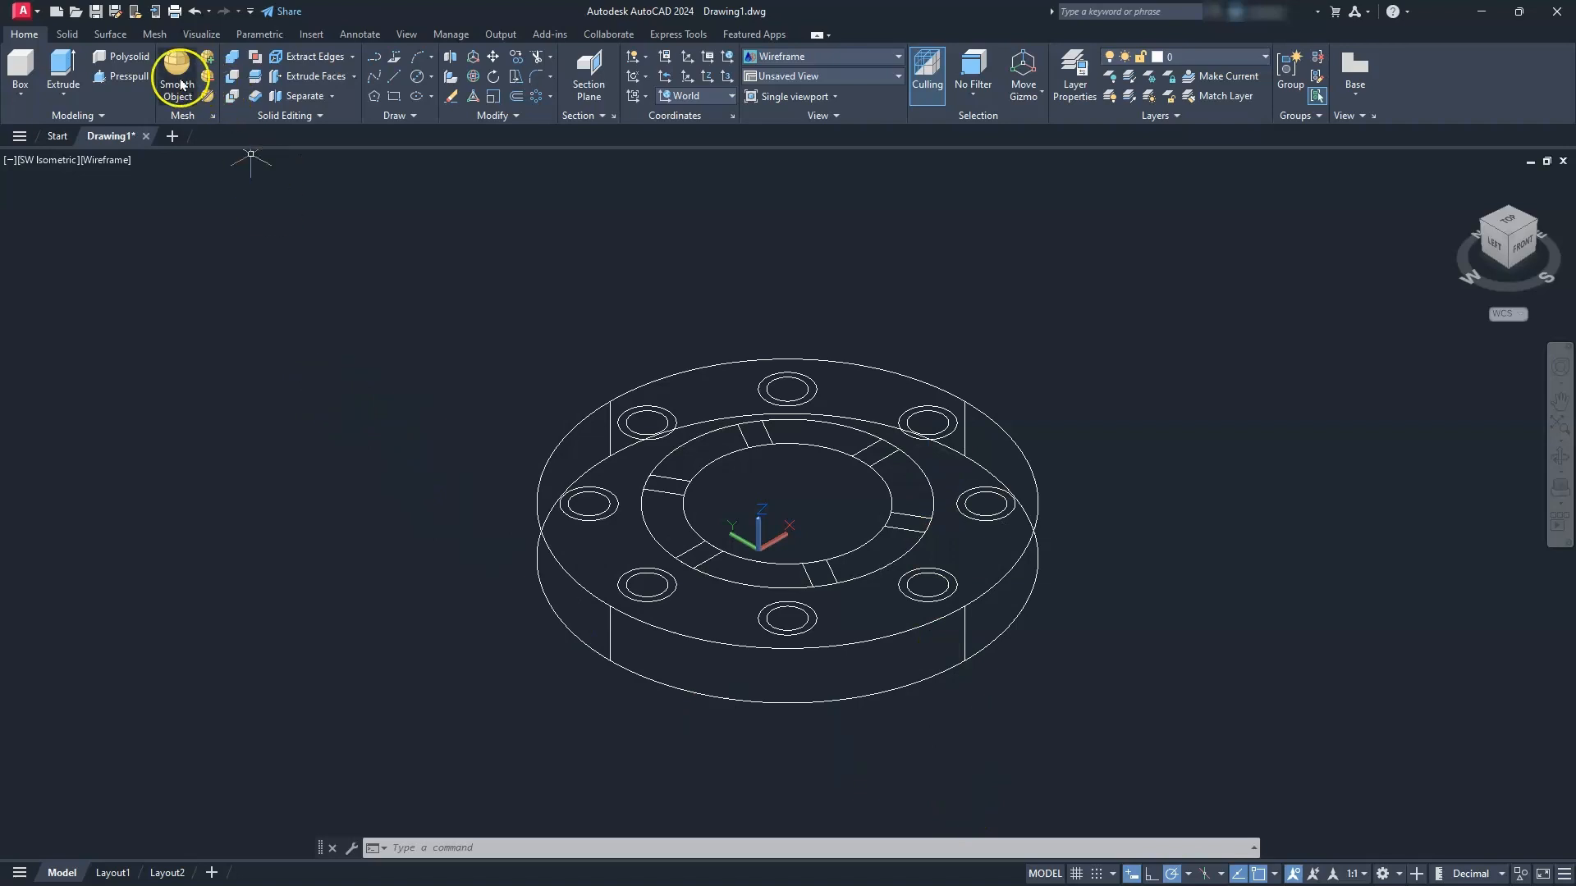
- Extrude the 70-diameter circle 80 downward as a solid cylinder
{"action": "left_click", "coordinate": [65, 67]}
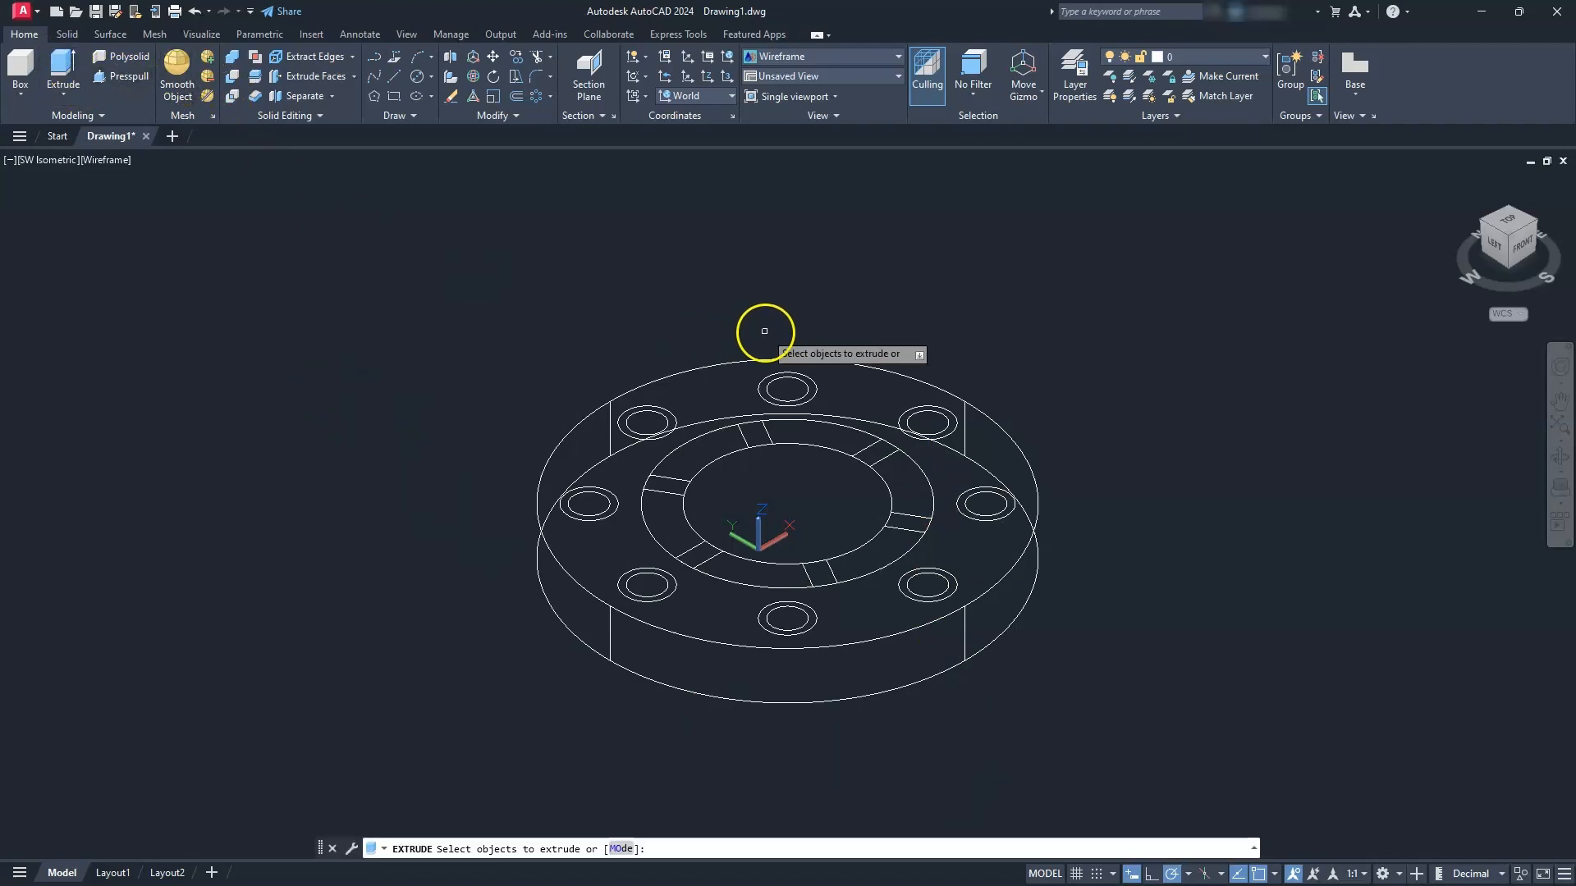
{"action": "left_click", "coordinate": [930, 485]}
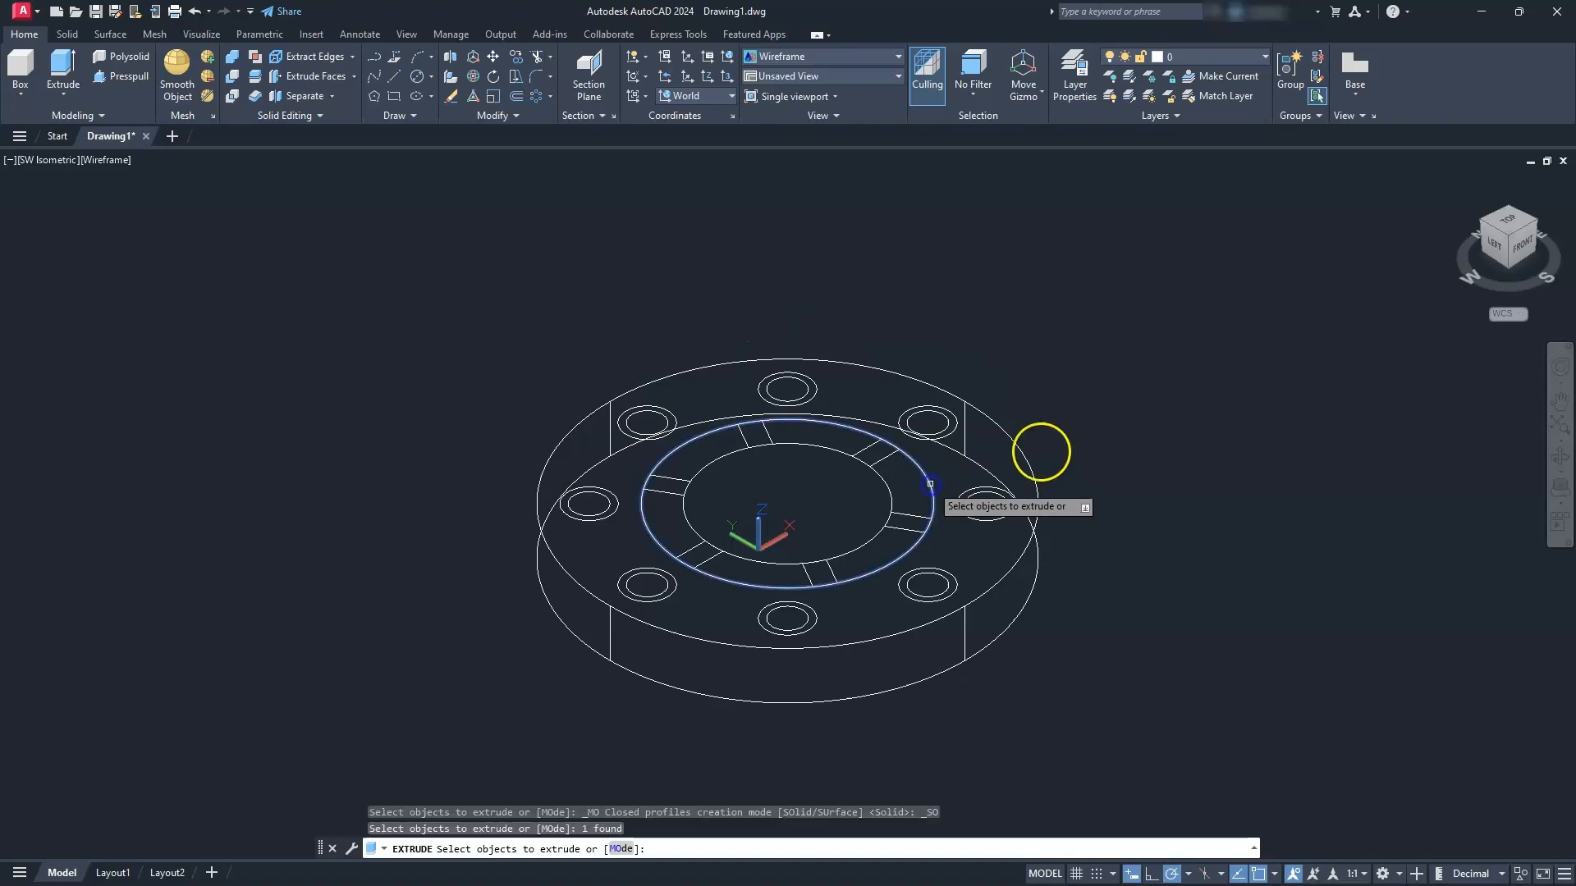
{"action": "key", "text": "Return"}
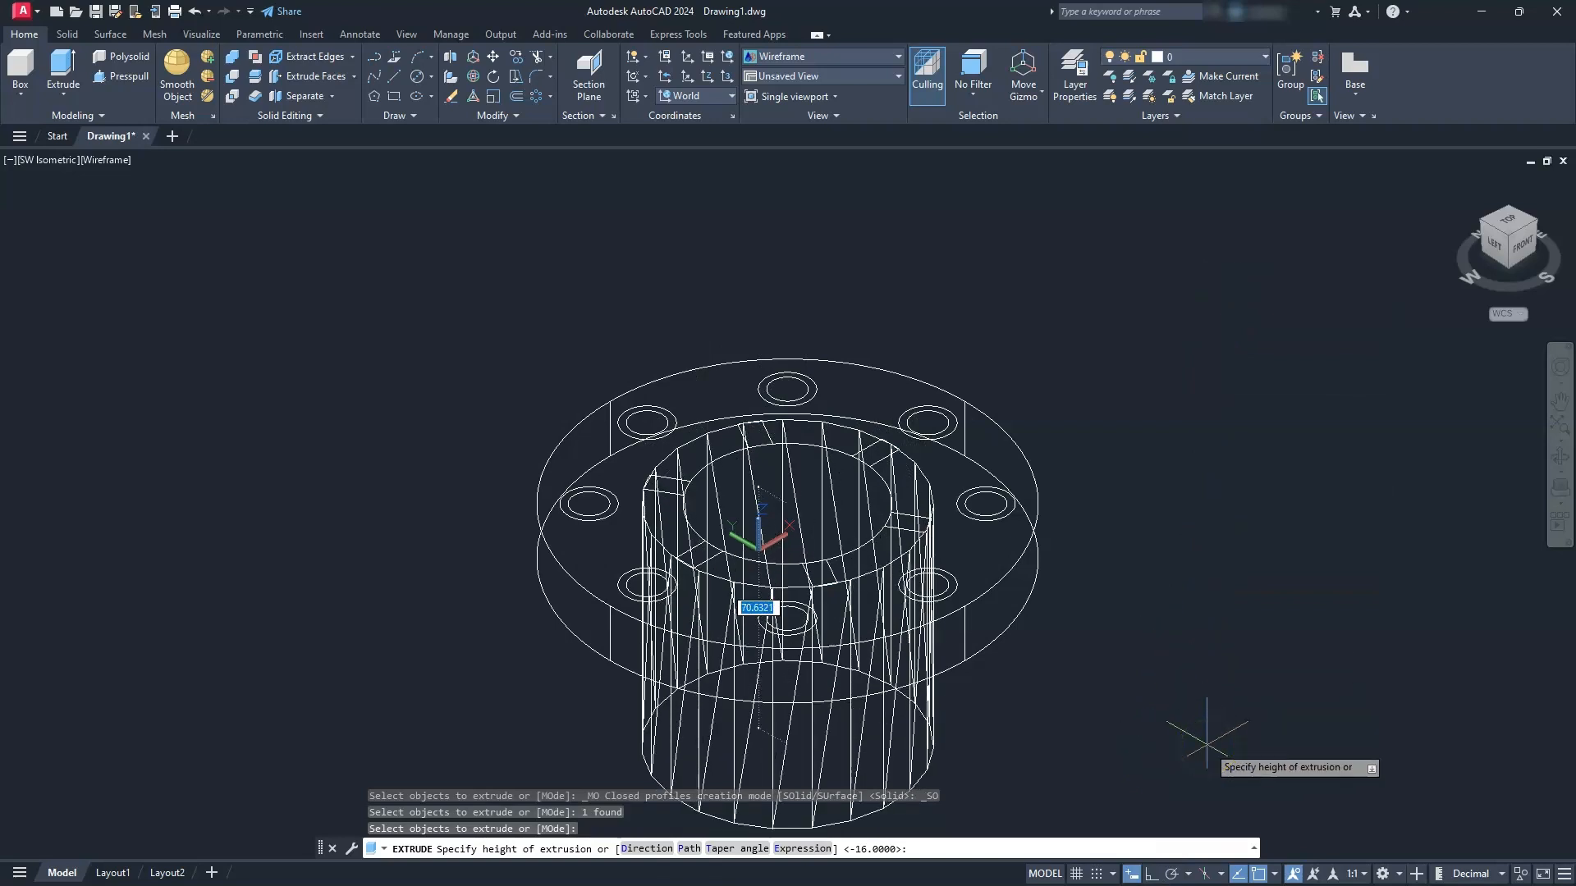
{"action": "key", "text": "Return"}
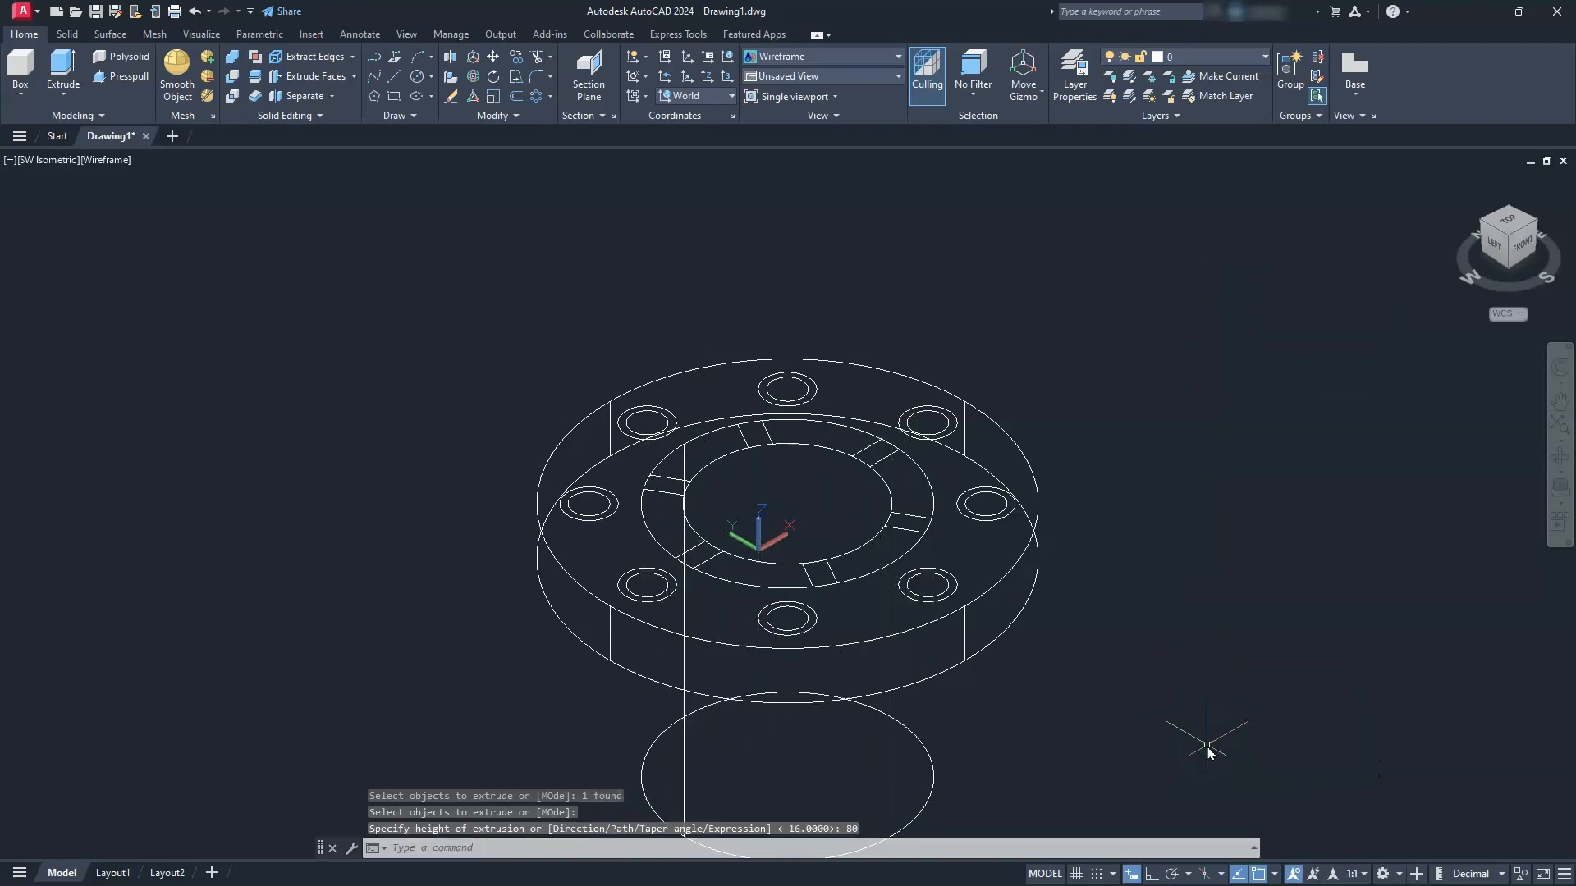
{"action": "left_click", "coordinate": [1557, 425]}
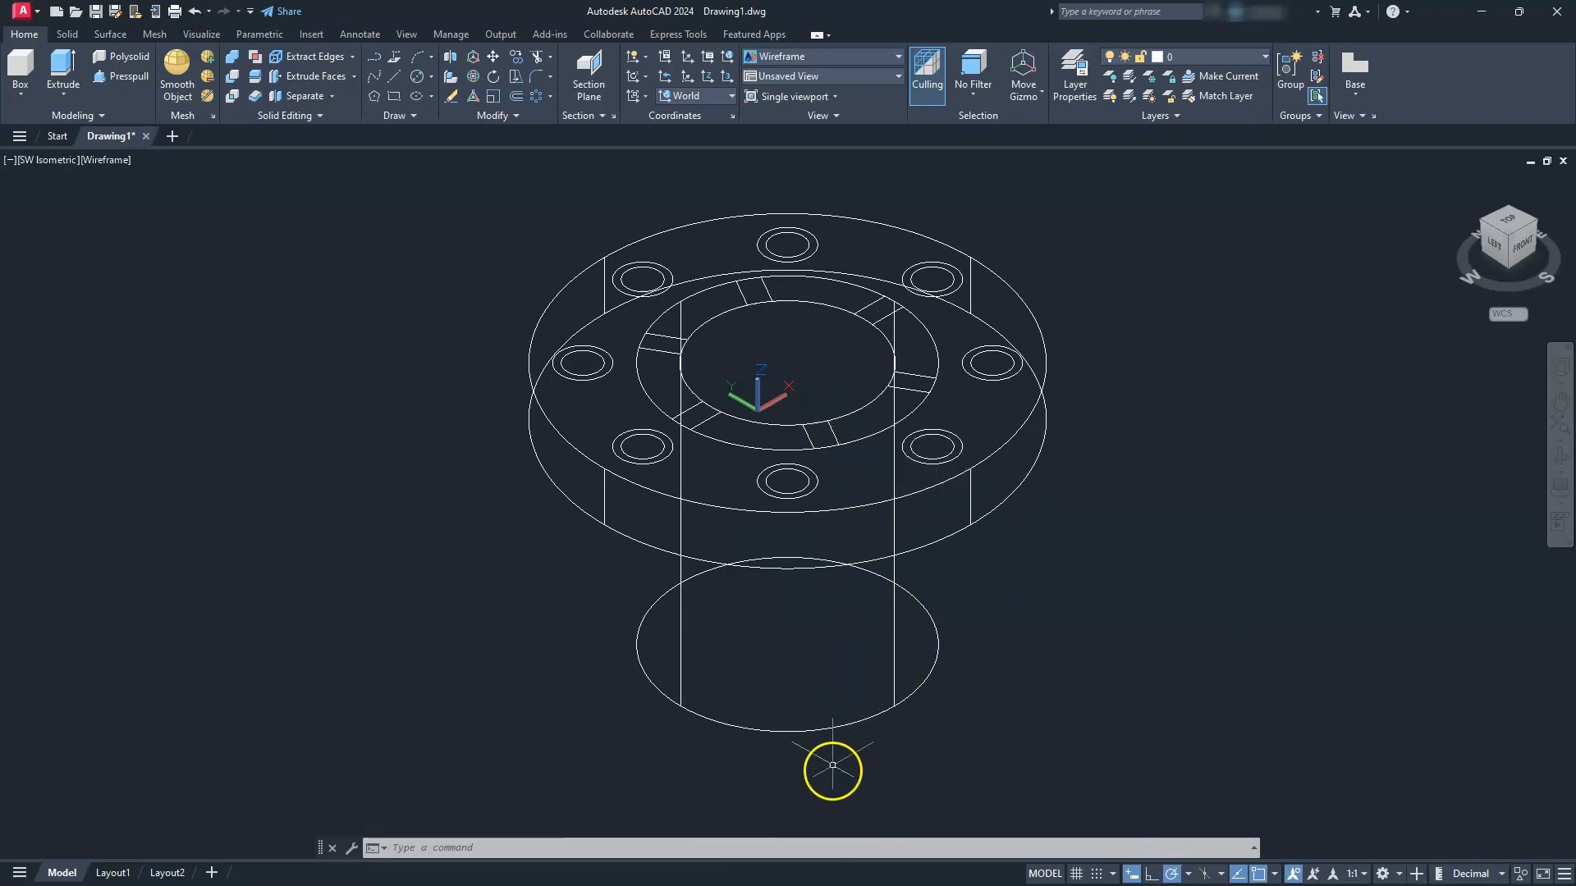
- Extrude the 50-diameter inner circle 80 downward as a solid cylinder
{"action": "left_click", "coordinate": [65, 70]}
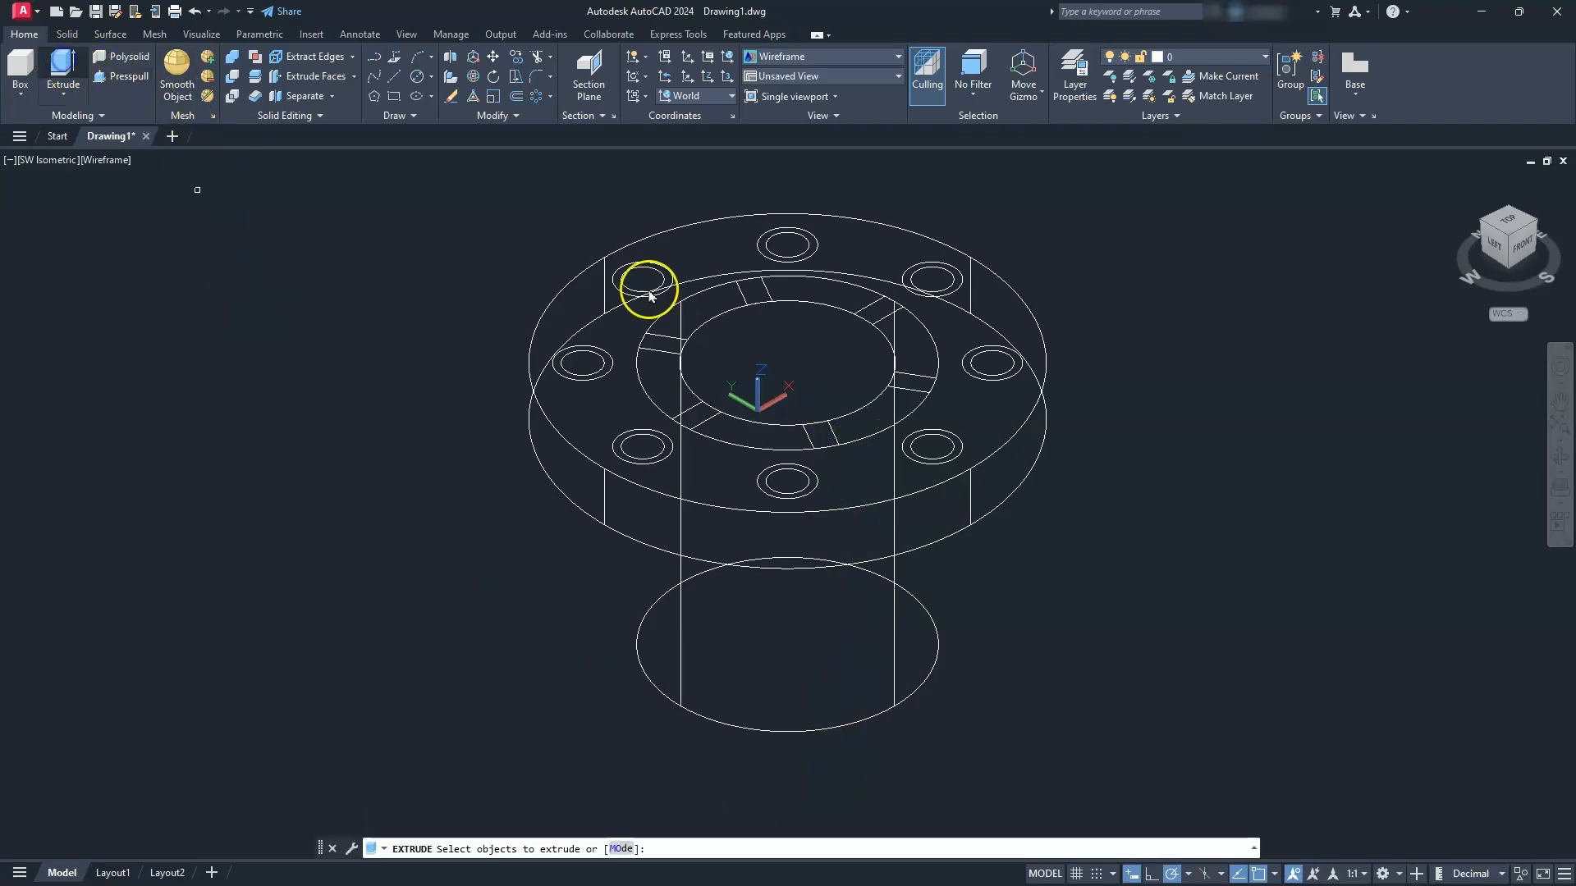
{"action": "left_click", "coordinate": [864, 402]}
{"action": "left_click", "coordinate": [858, 408]}
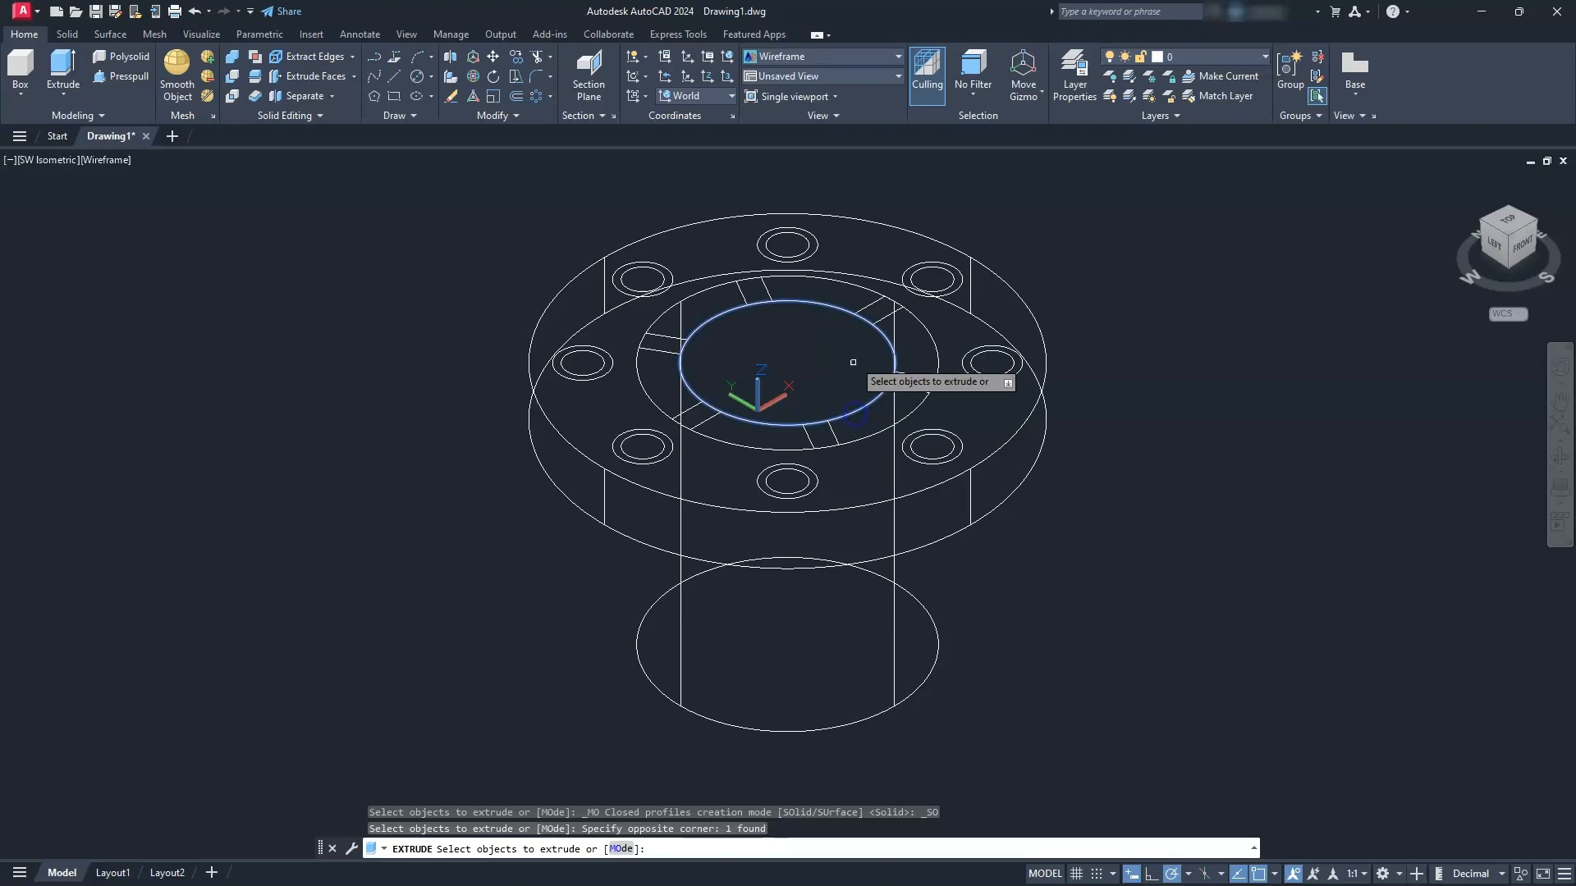
{"action": "key", "text": "Return"}
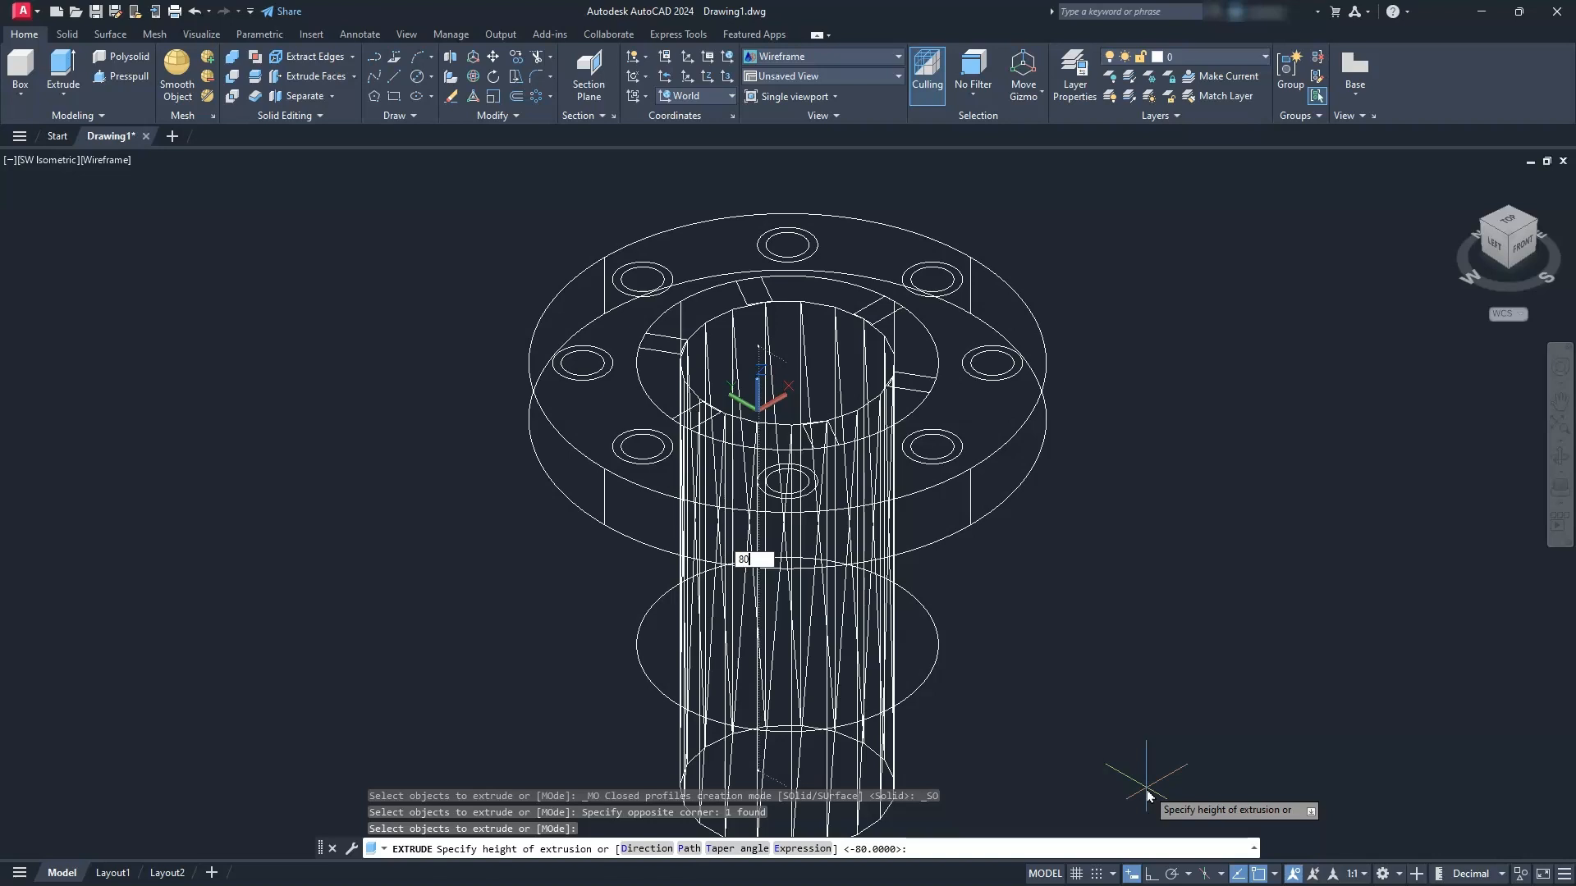
{"action": "key", "text": "Return"}
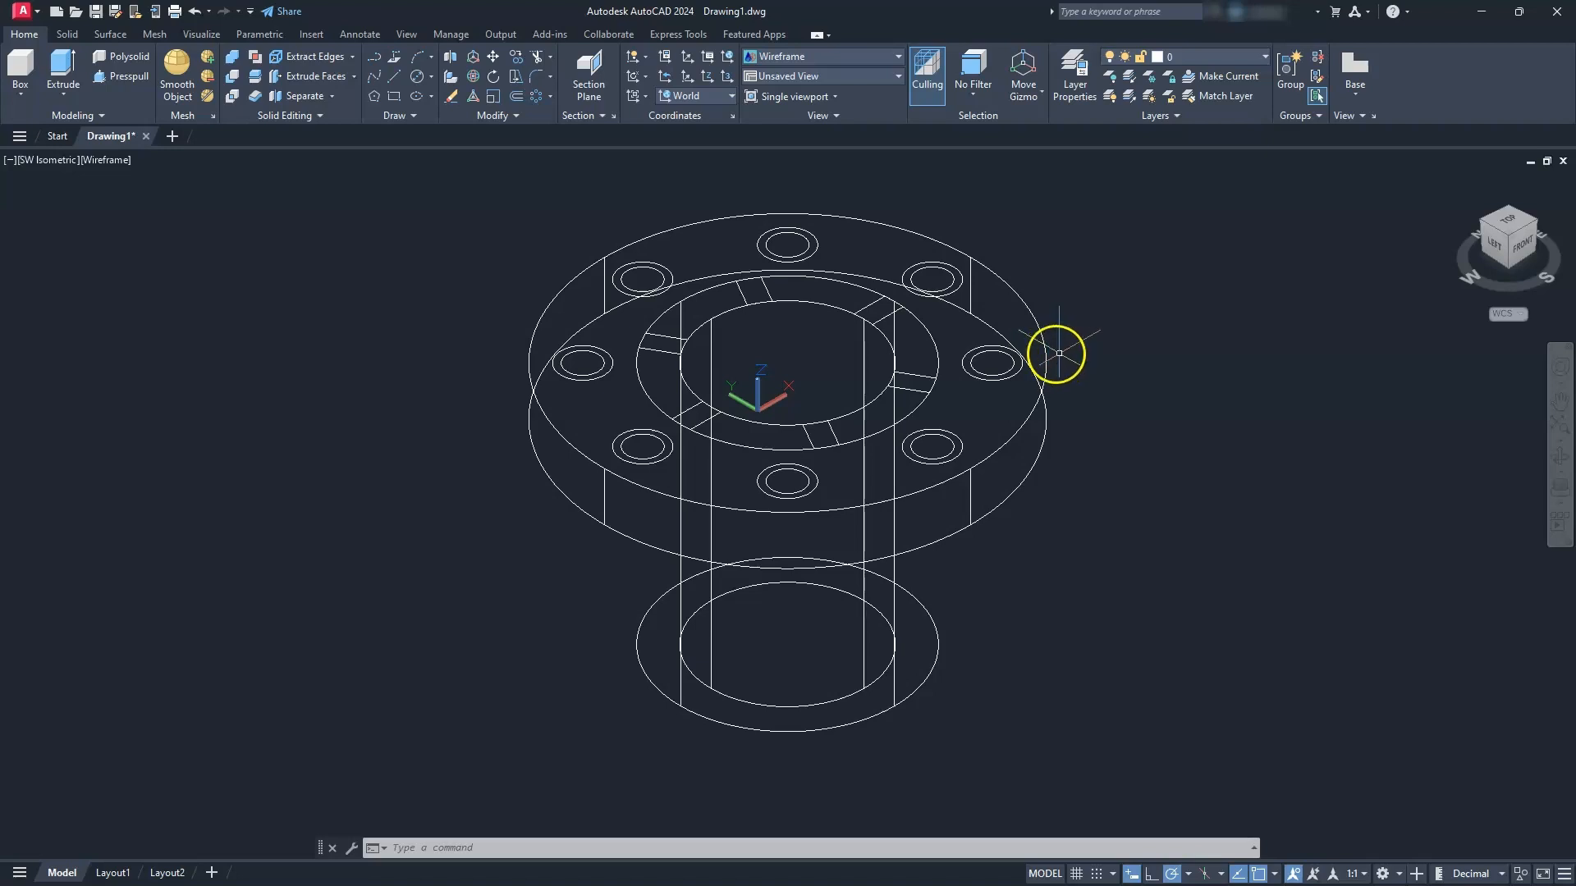
- Move the large flange disc 32 downward along the Z axis
{"action": "left_click", "coordinate": [1045, 344]}
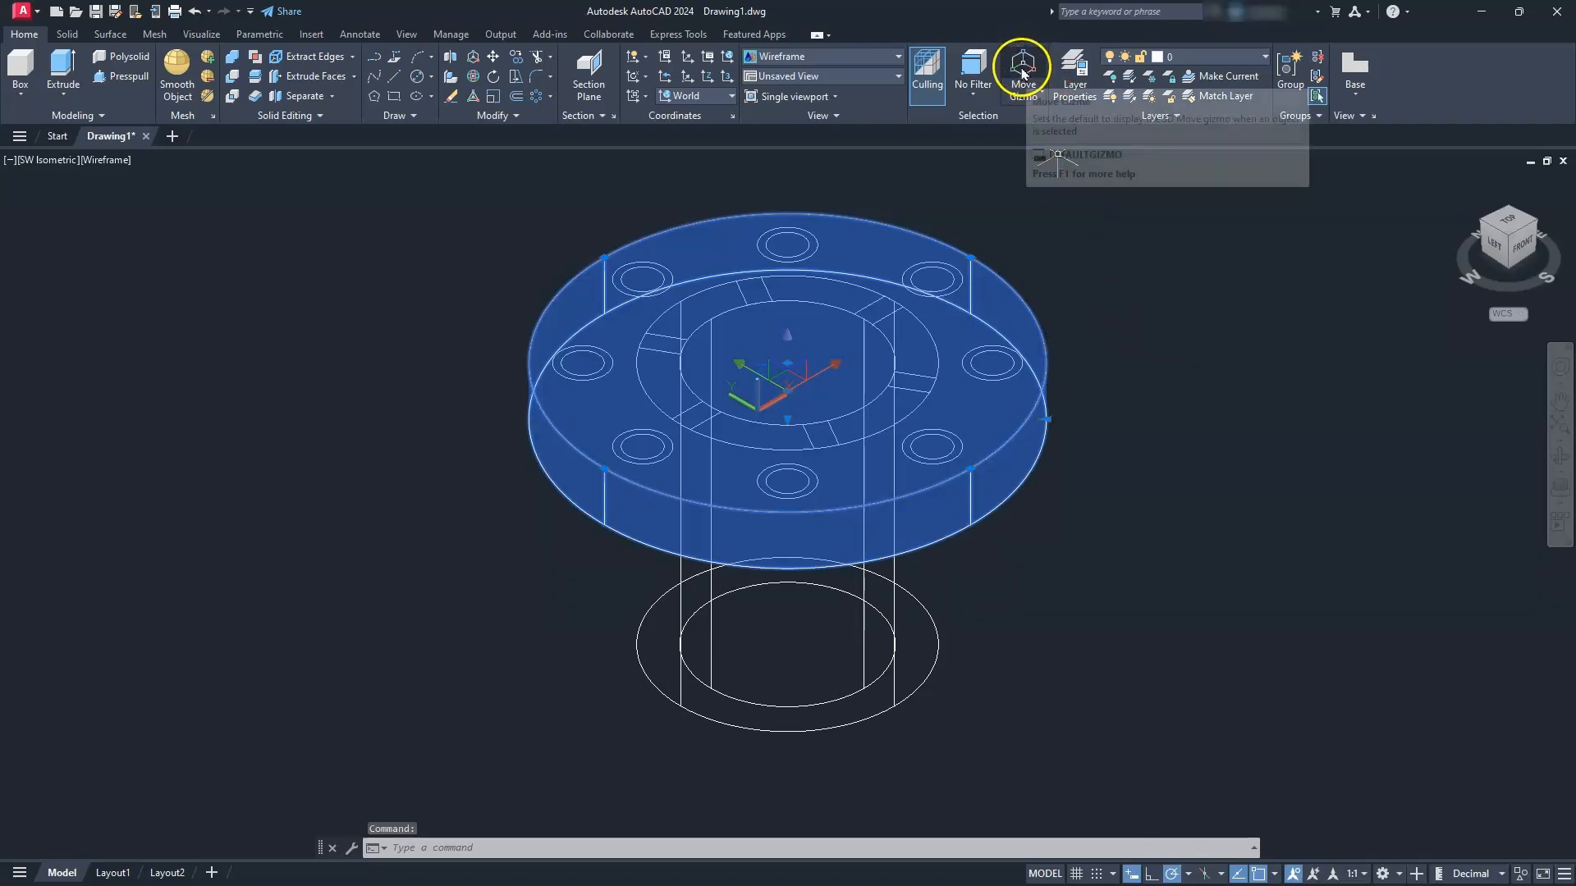
{"action": "left_click", "coordinate": [789, 340]}
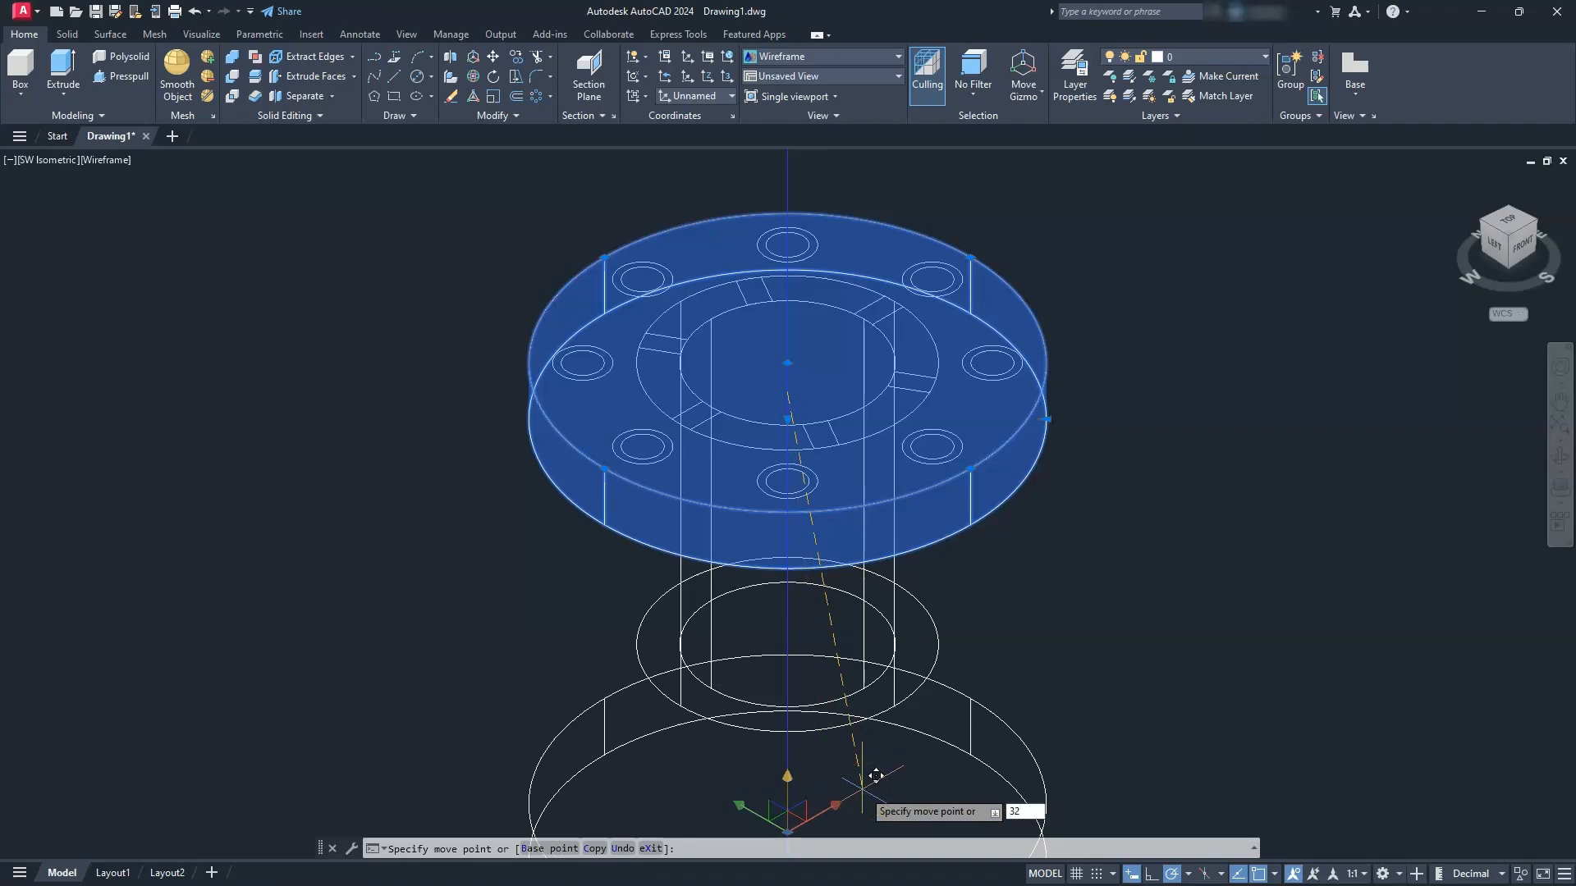
{"action": "type", "text": "32"}
{"action": "key", "text": "Return"}
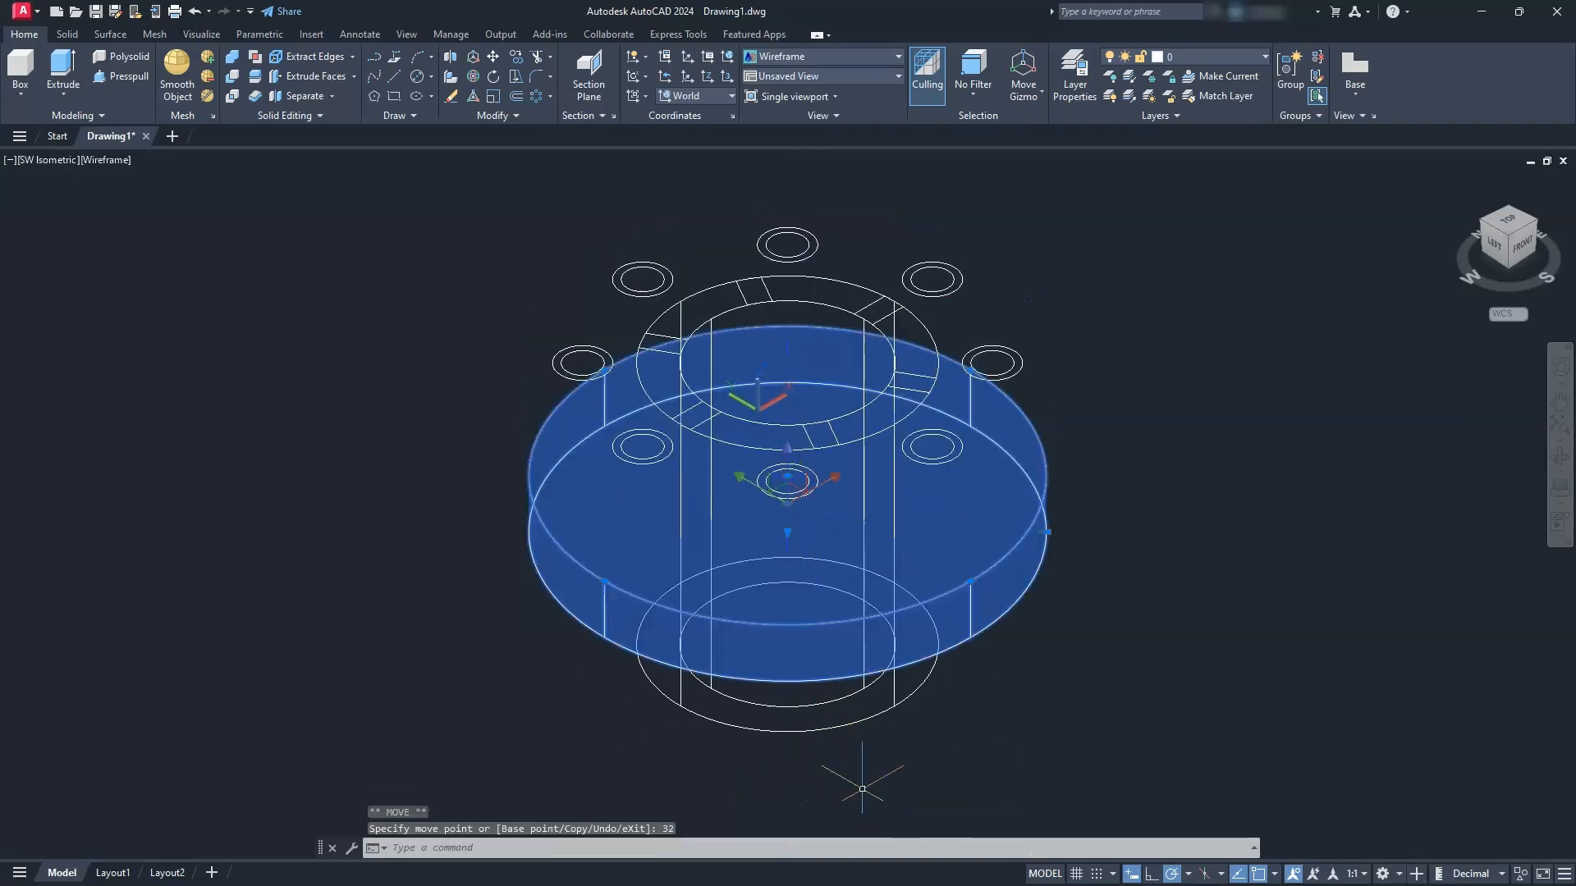
{"action": "key", "text": "Escape"}
{"action": "key", "text": "Escape"}
{"action": "key", "text": "Escape"}
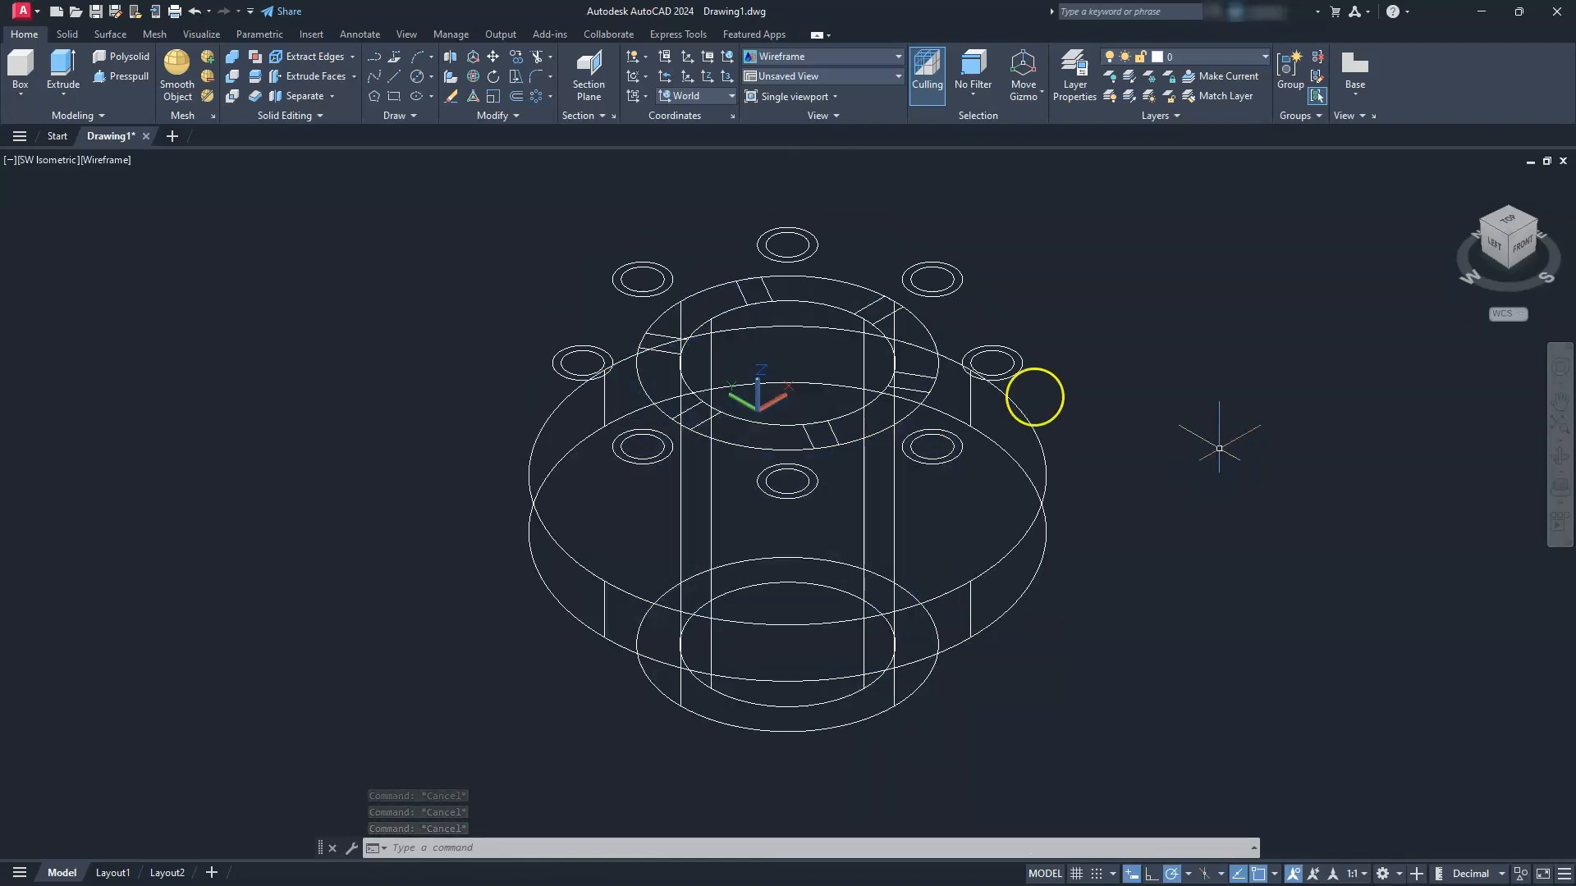
- Union the large flange disc with the 70-diameter cylinder
{"action": "left_click", "coordinate": [234, 60]}
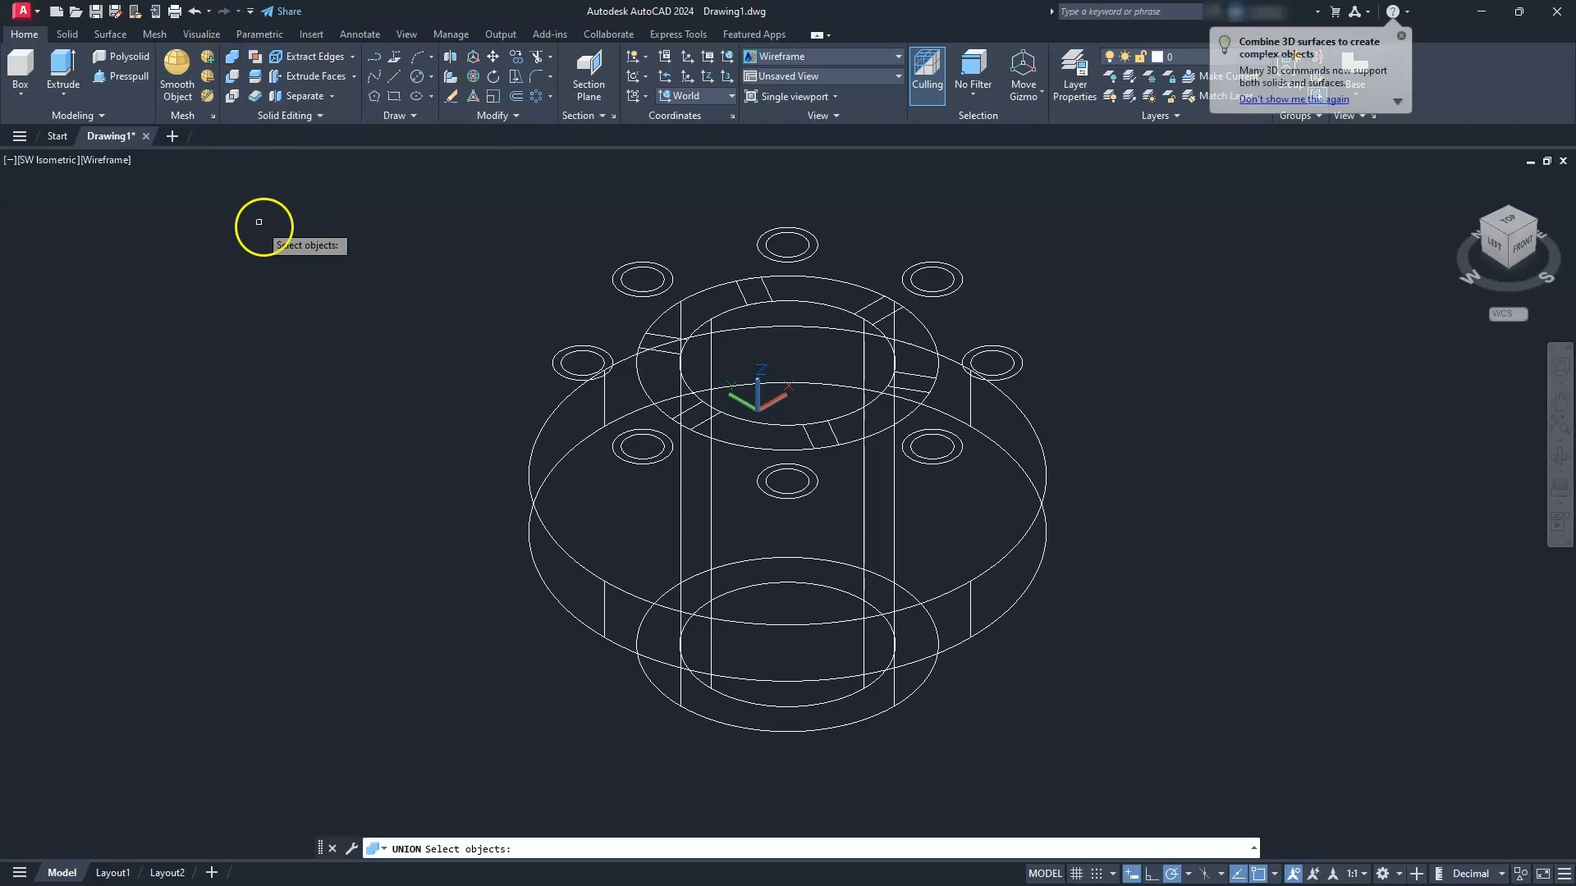
{"action": "left_click", "coordinate": [1049, 484]}
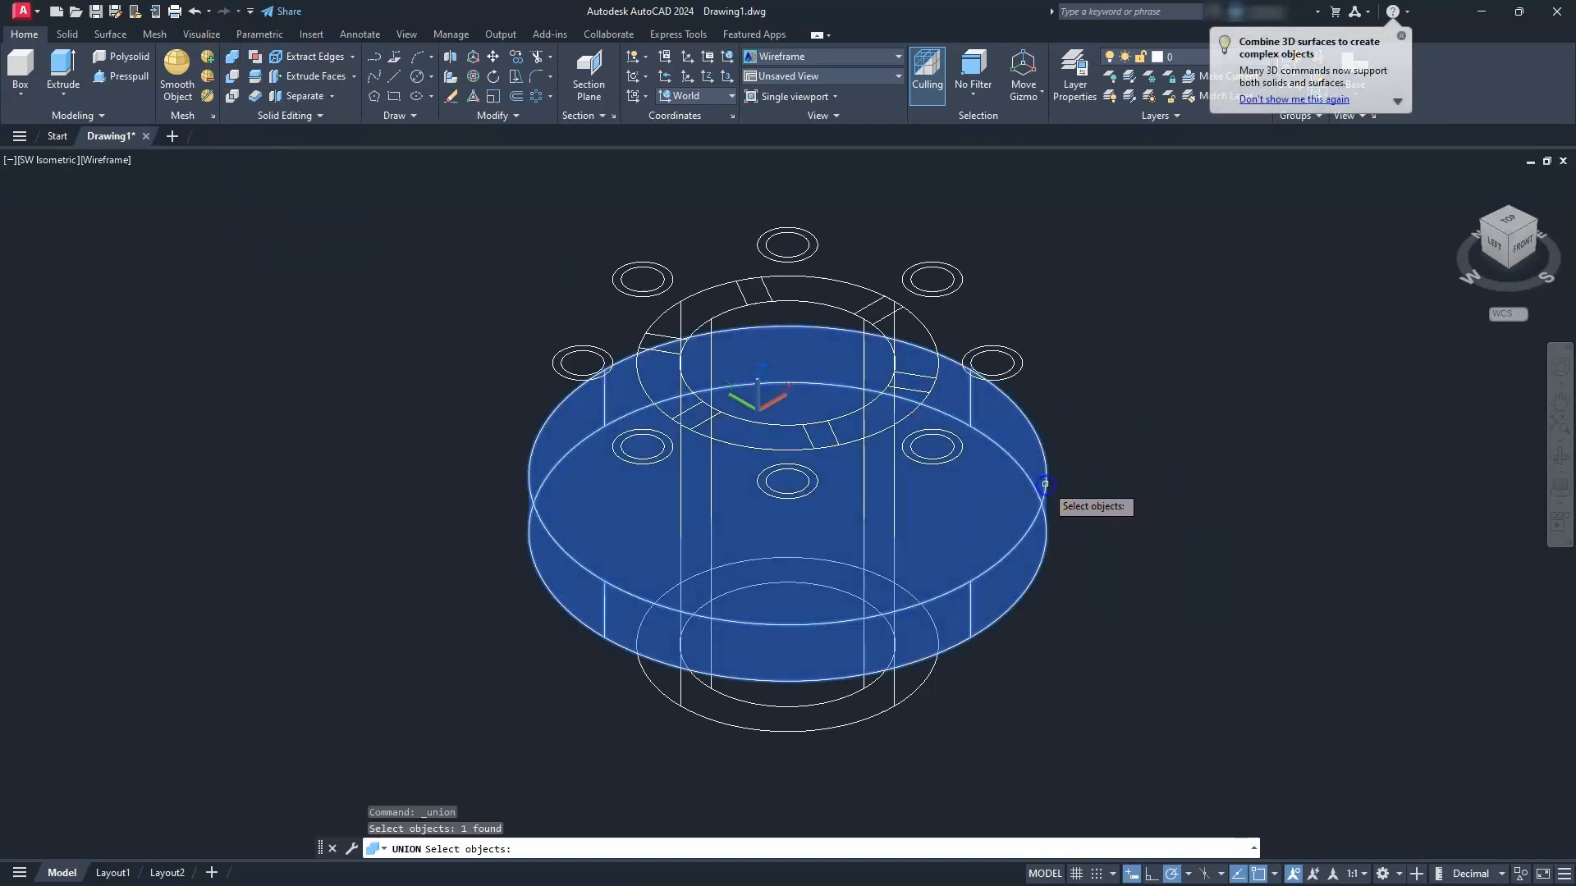
{"action": "left_click", "coordinate": [856, 284]}
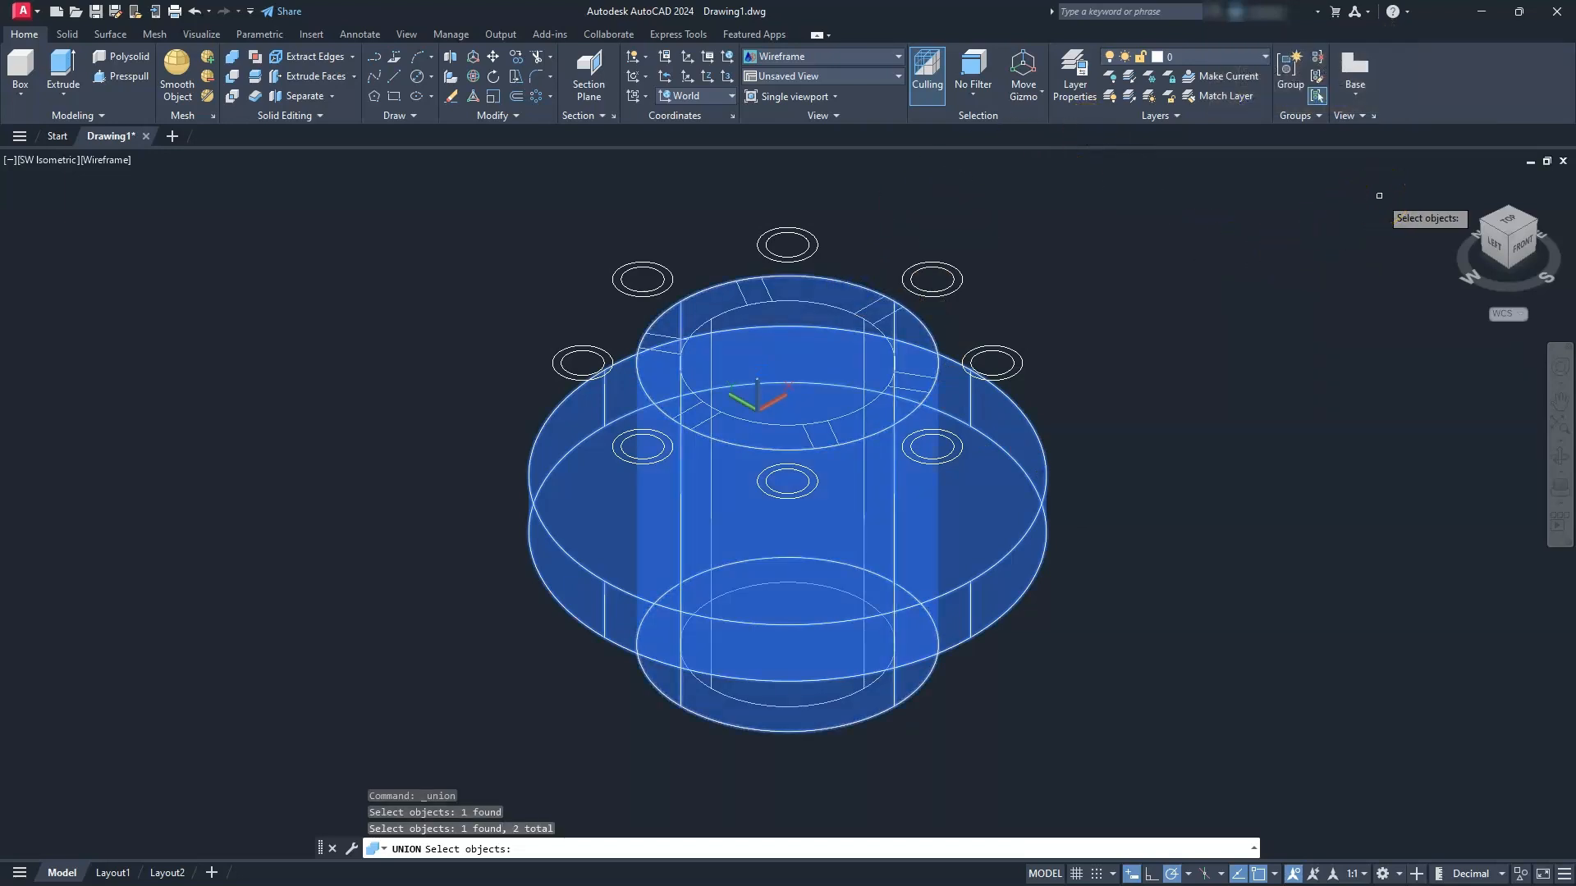
{"action": "key", "text": "Return"}
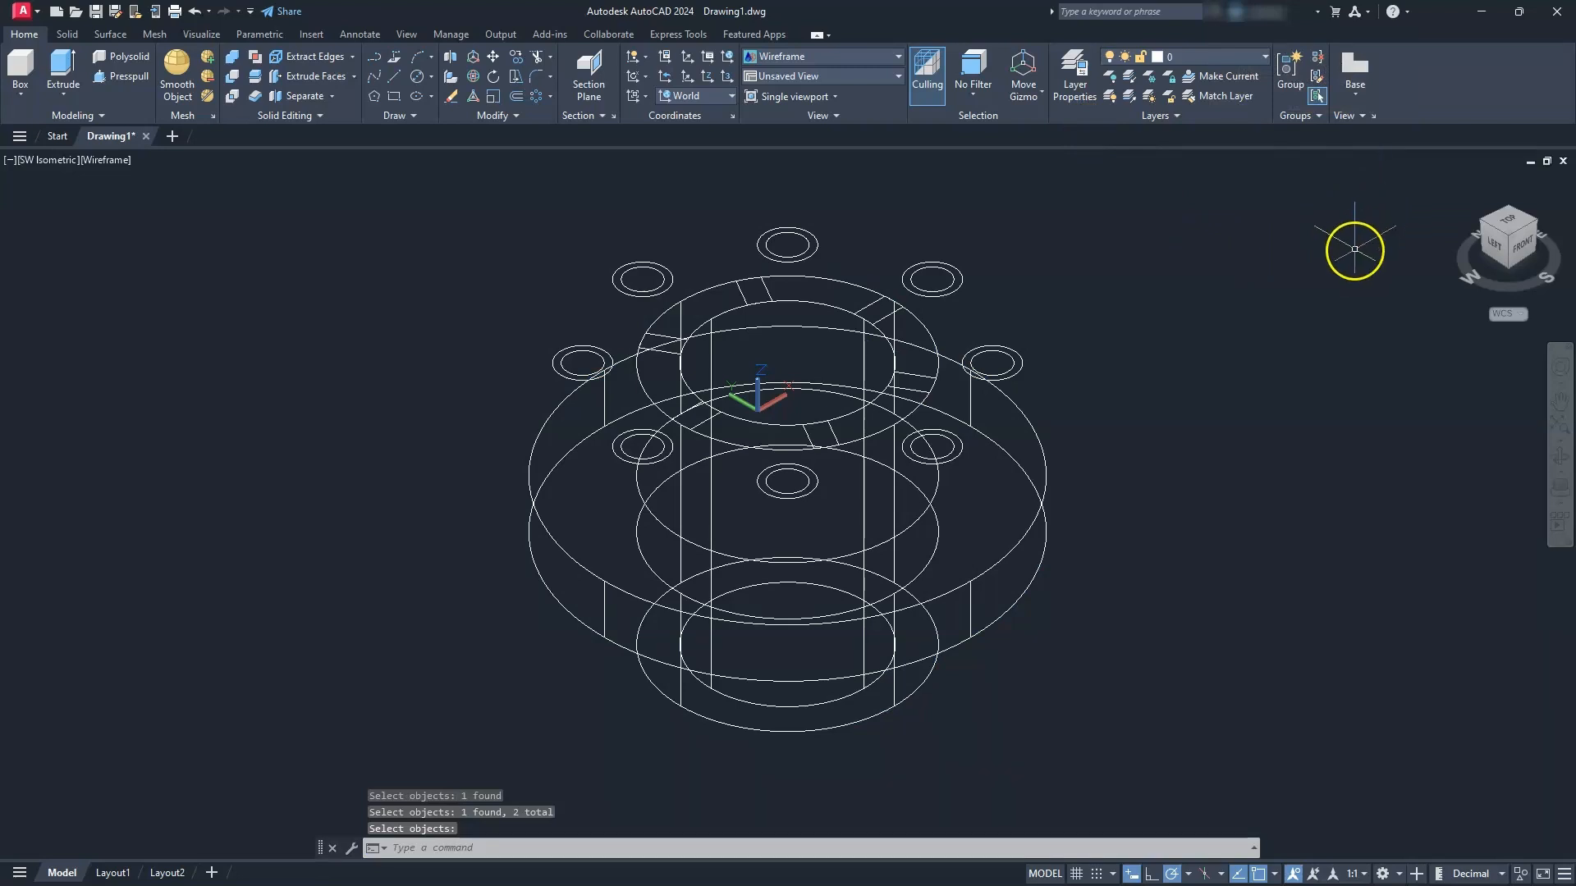
- Set the visual style to Shades of Gray and subtract the 50-diameter cylinder from the united flange body
{"action": "left_click", "coordinate": [104, 160]}
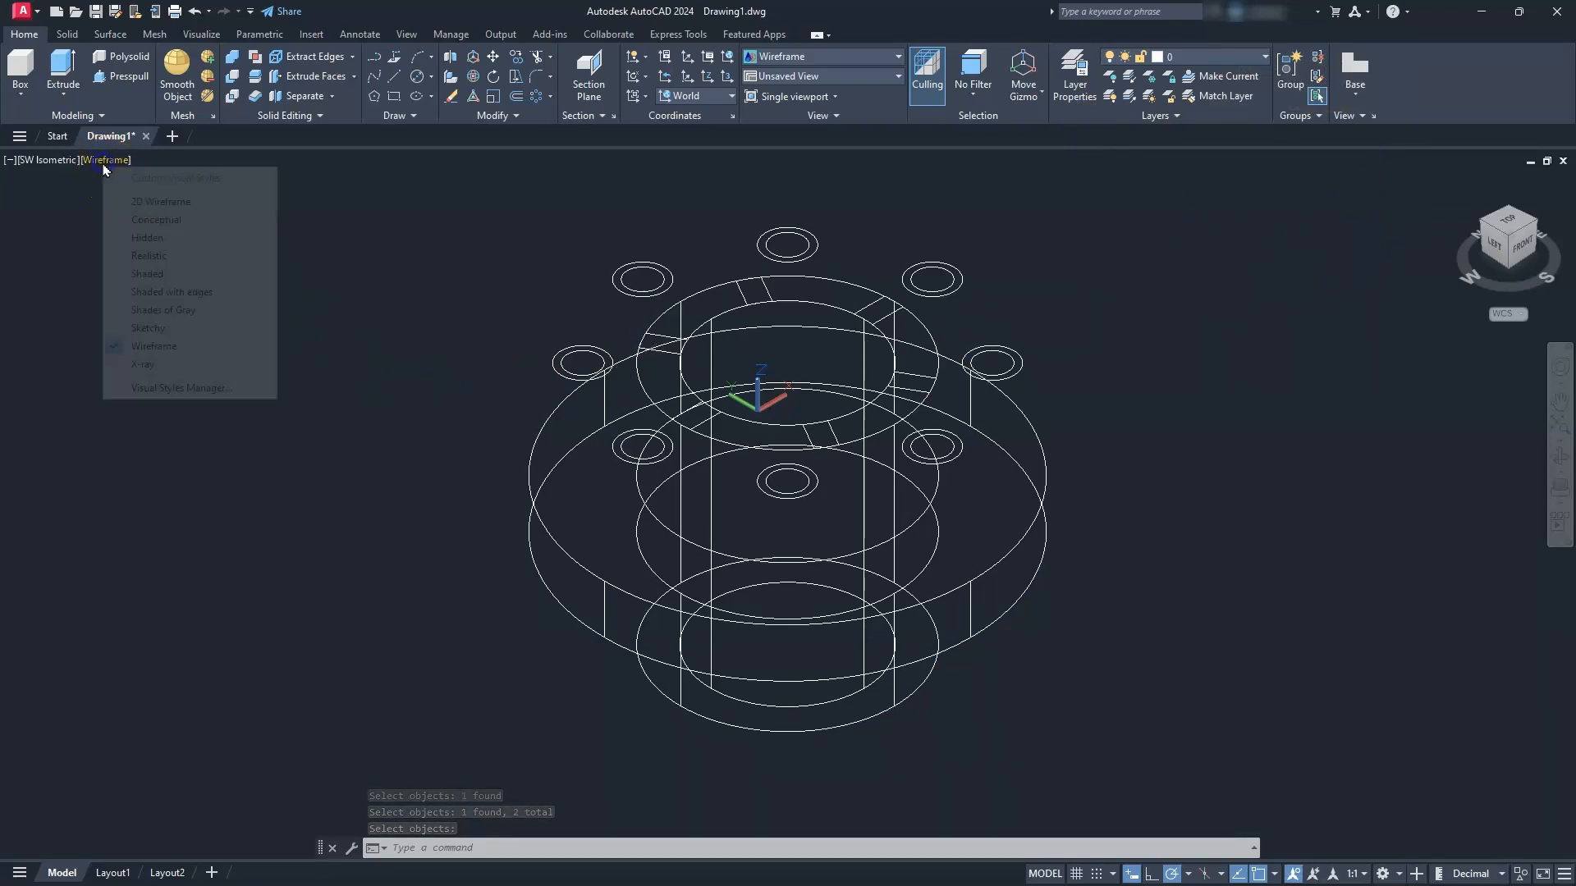
{"action": "left_click", "coordinate": [162, 312]}
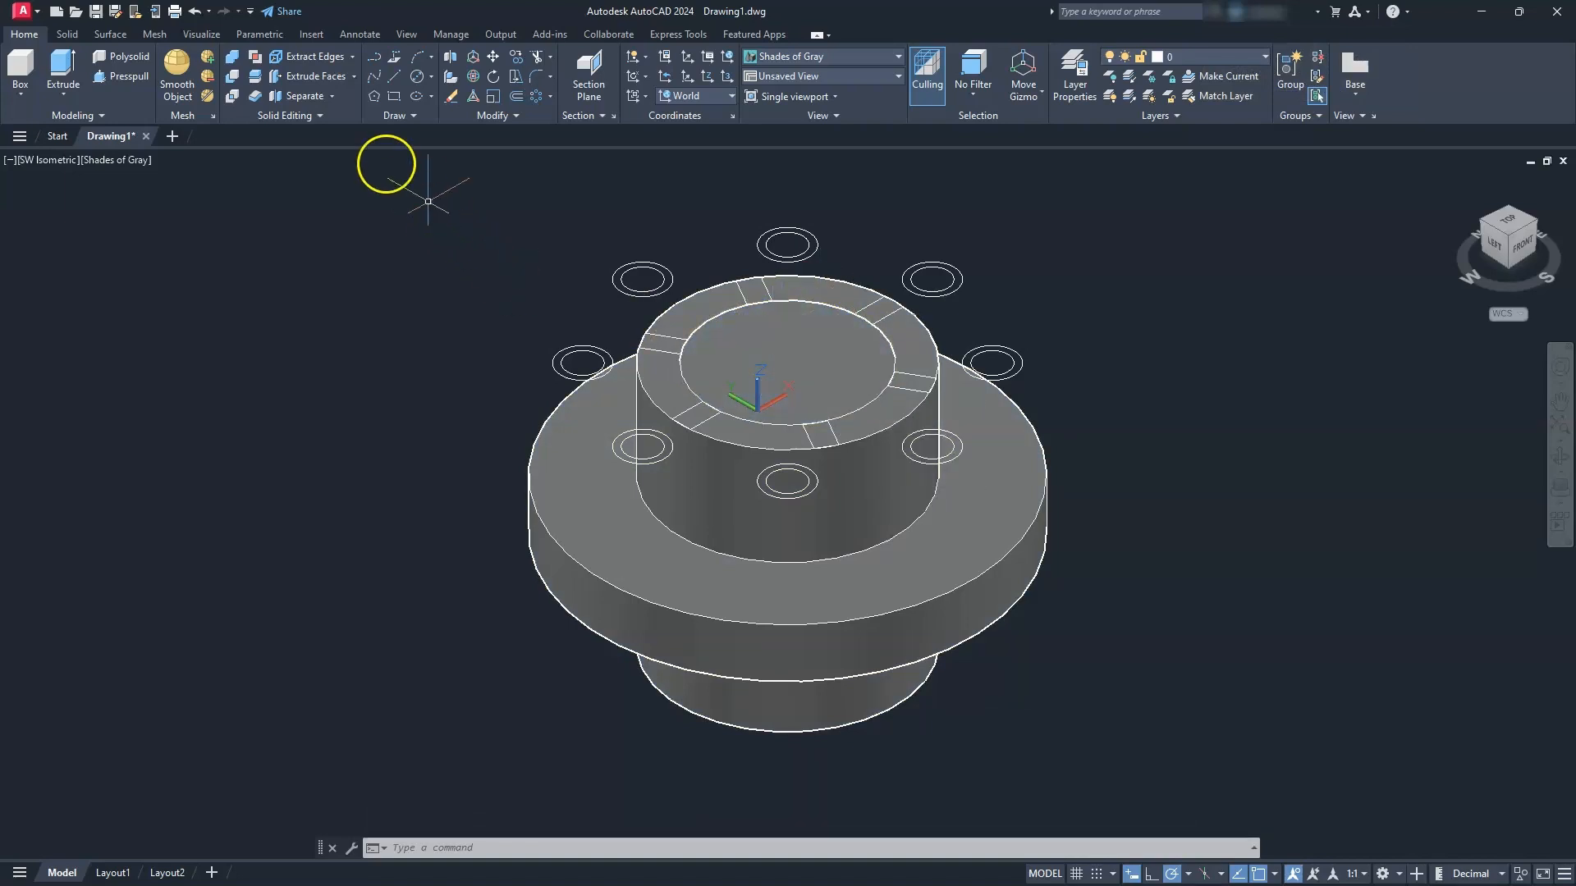
{"action": "left_click", "coordinate": [234, 78]}
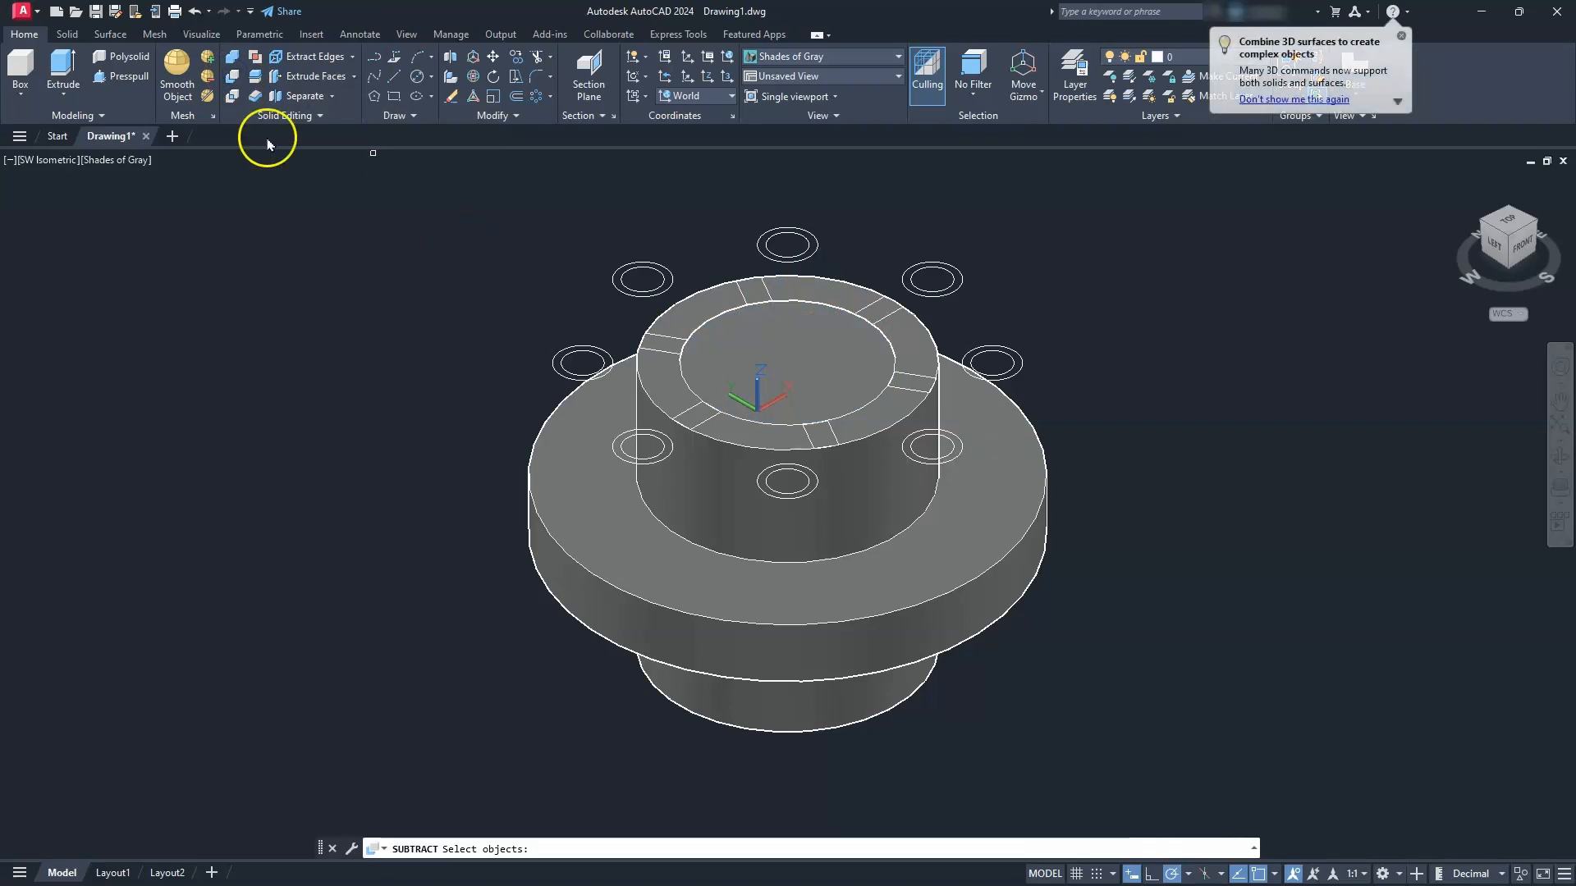
{"action": "left_click", "coordinate": [535, 501]}
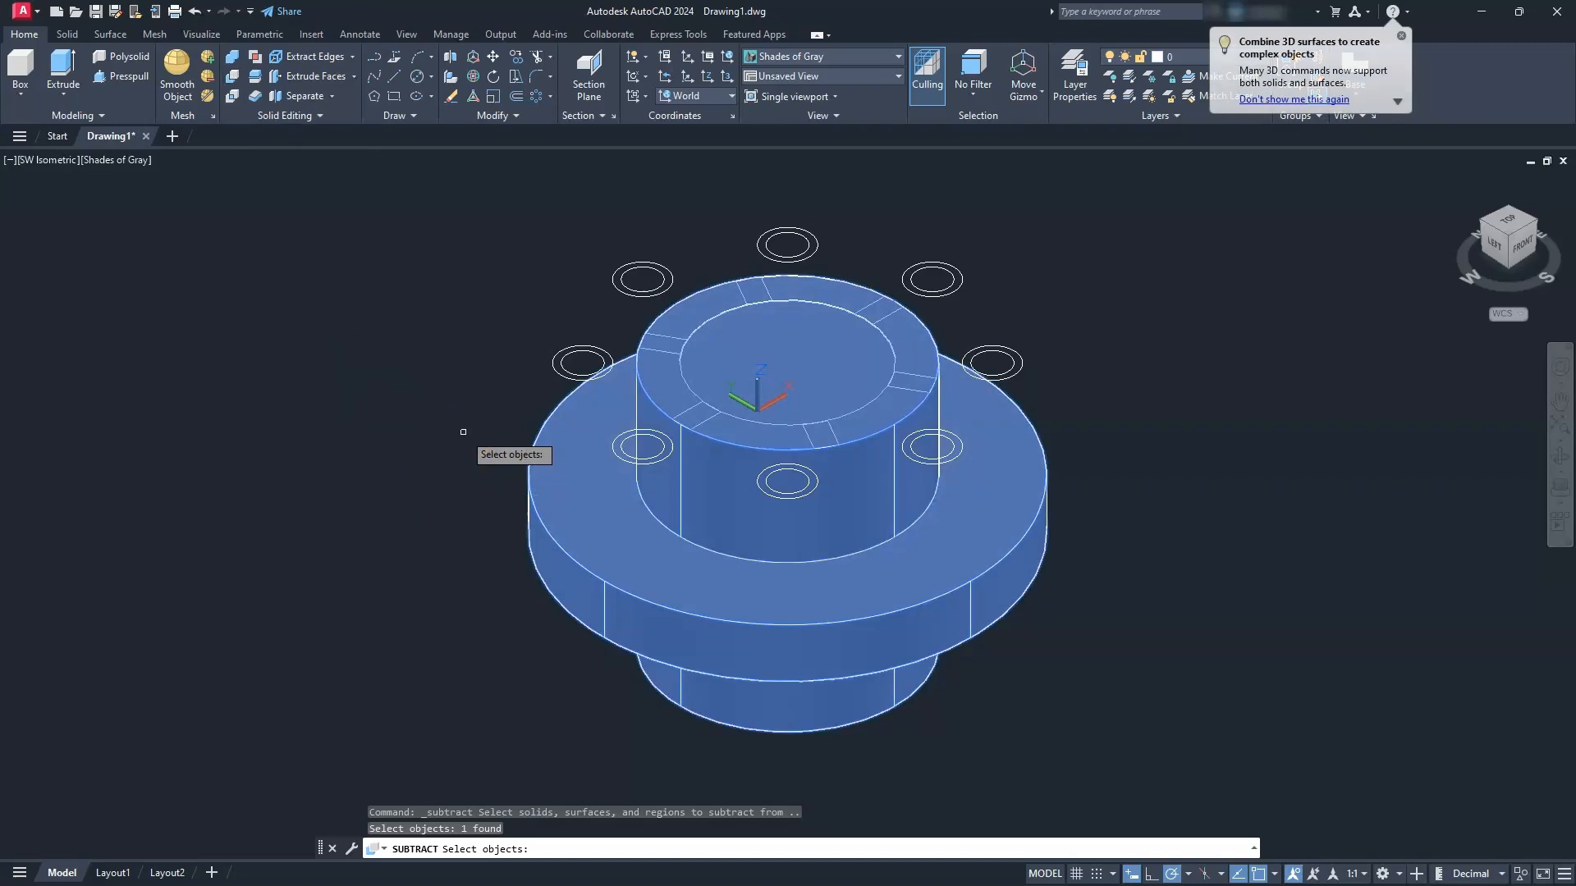
{"action": "key", "text": "Return"}
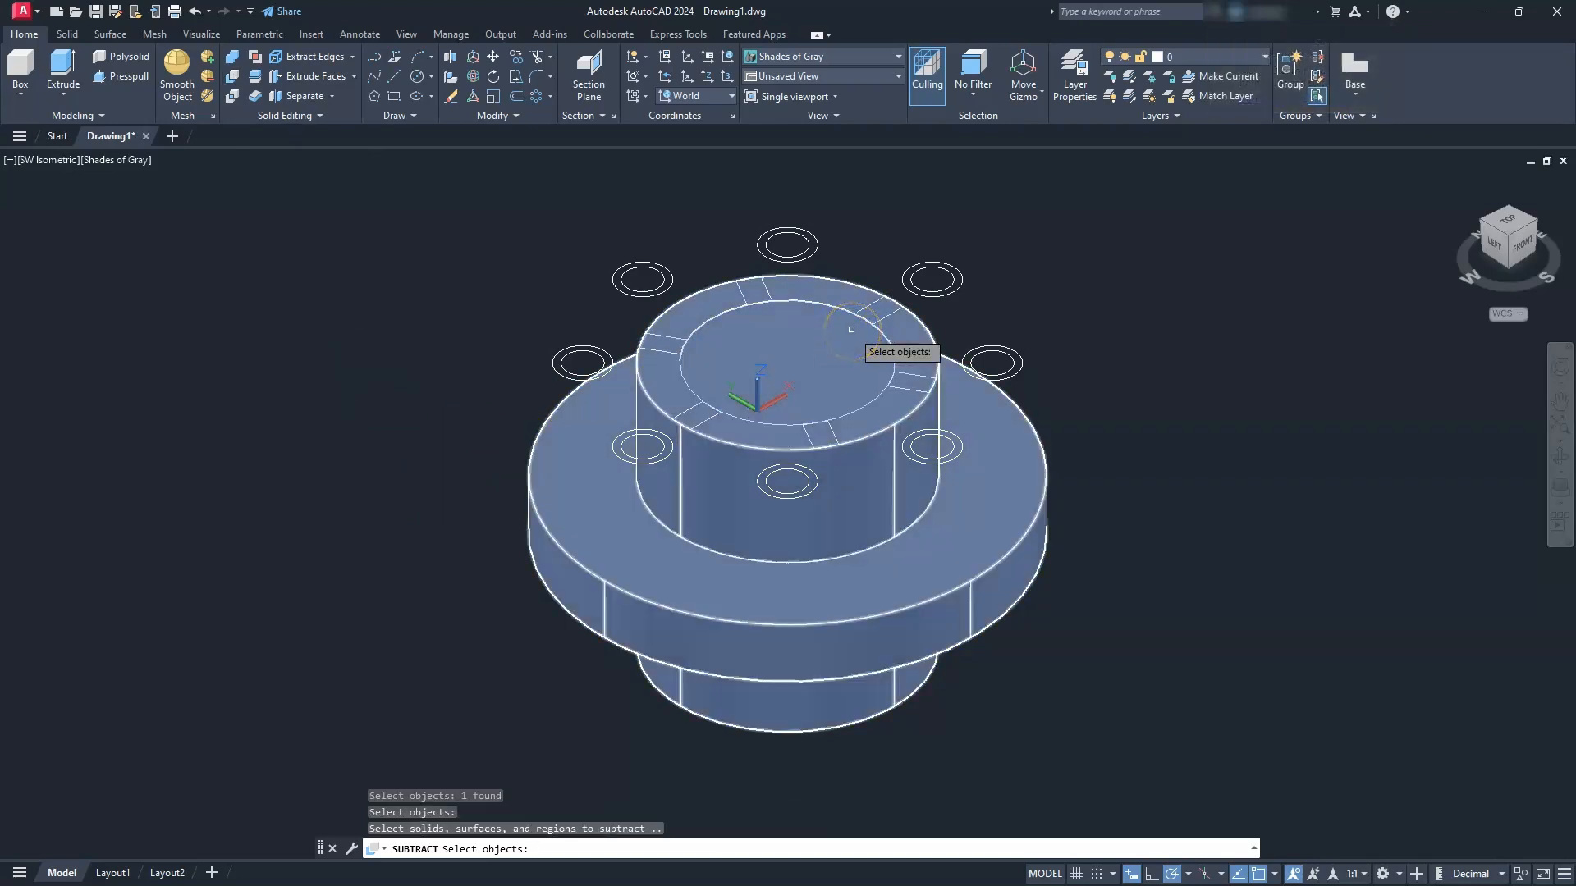
{"action": "left_click", "coordinate": [756, 315]}
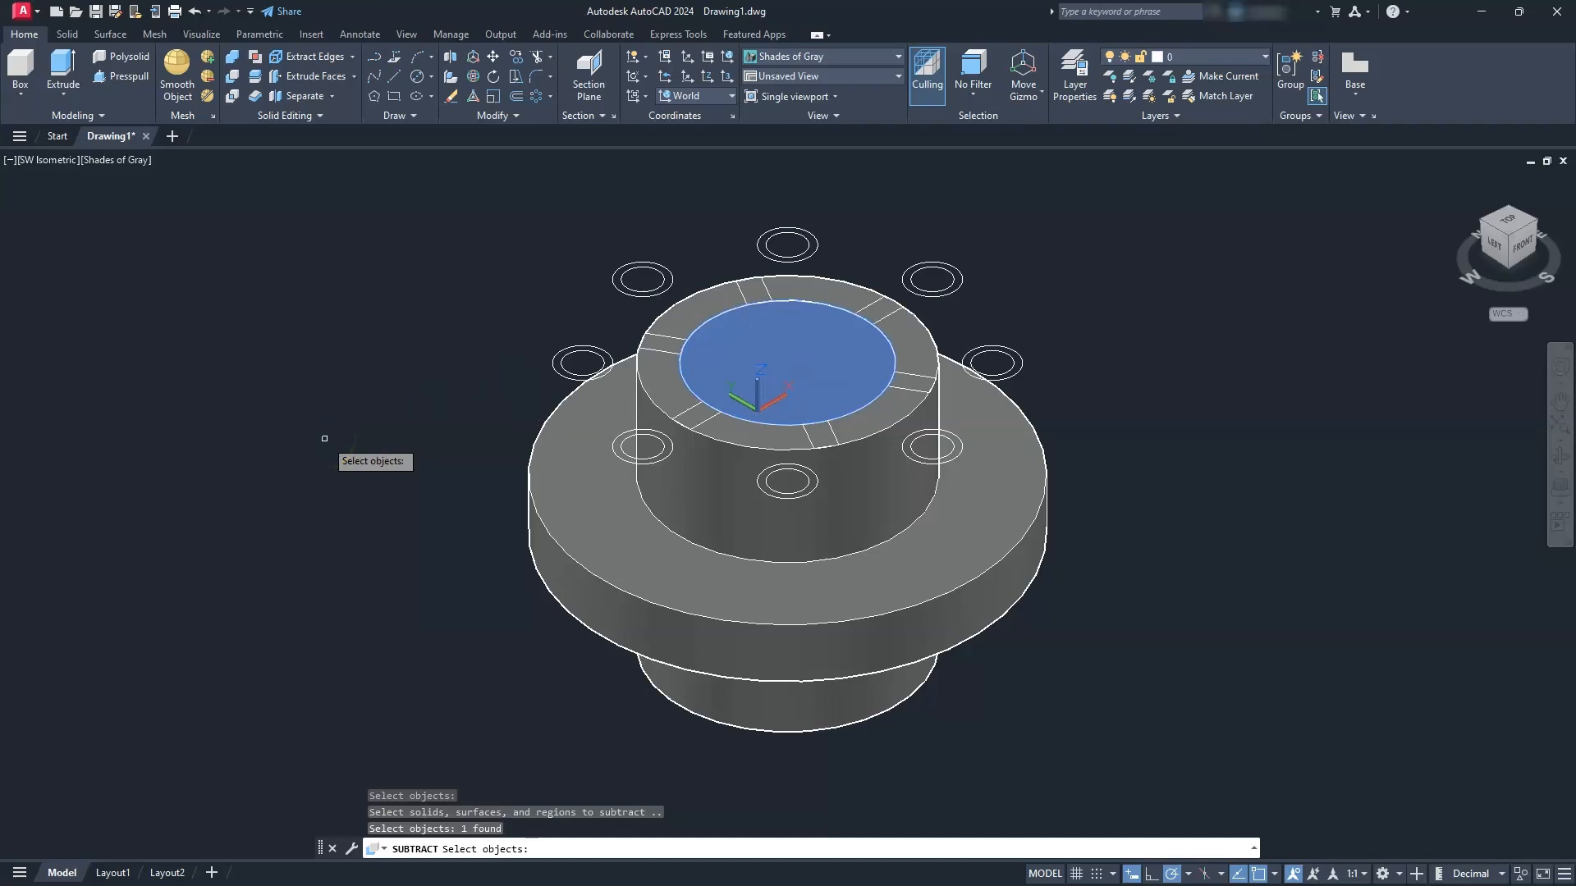
{"action": "key", "text": "Return"}
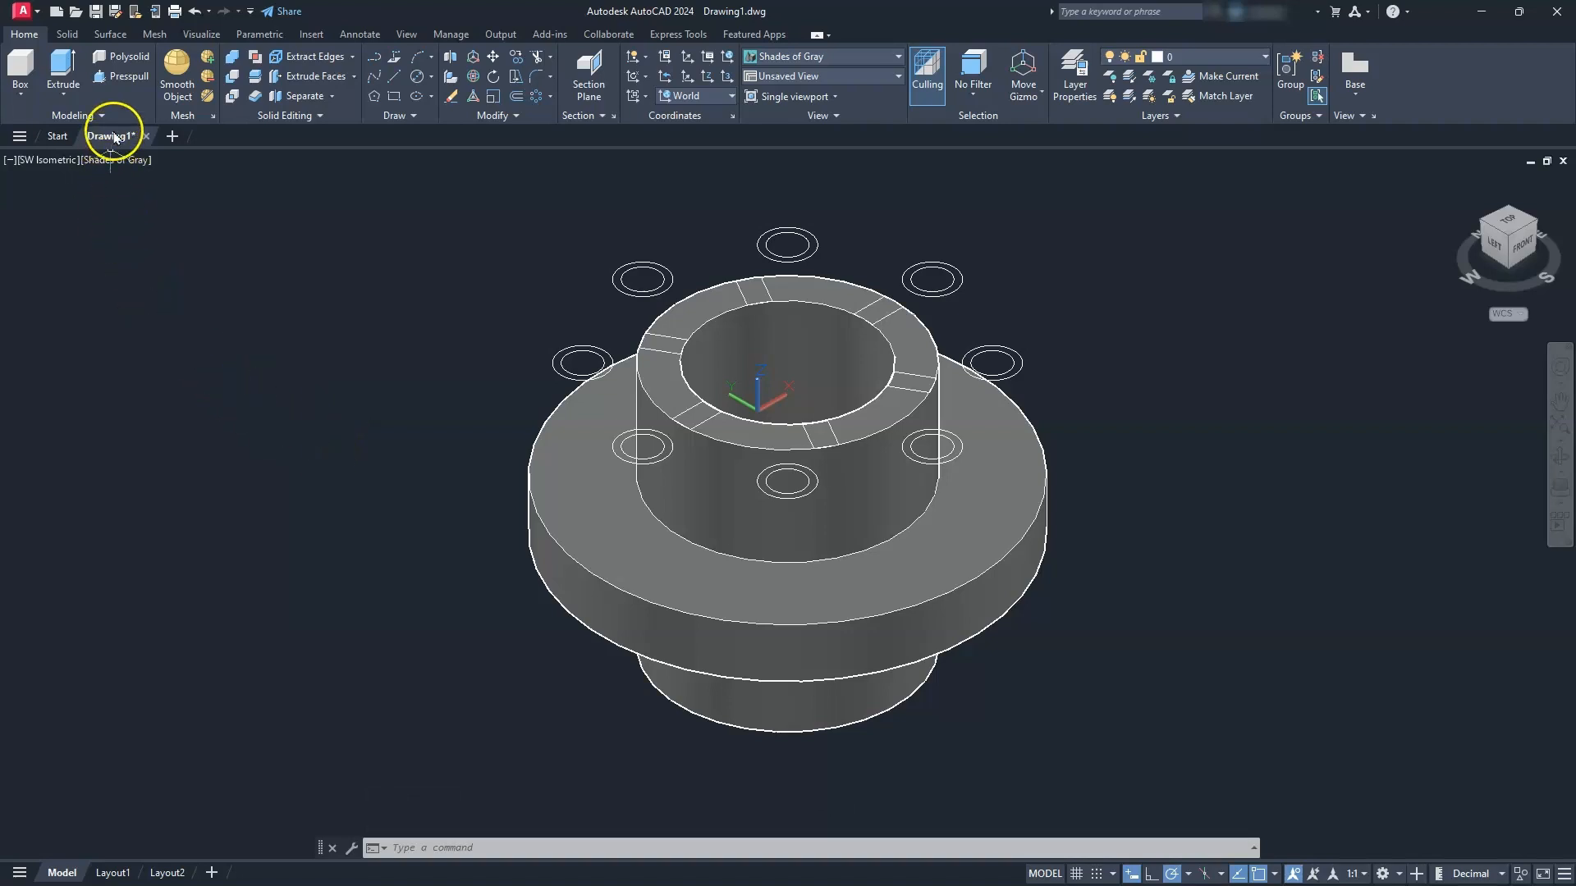
- Set the viewport's visual style back to Wireframe
{"action": "left_click", "coordinate": [60, 67]}
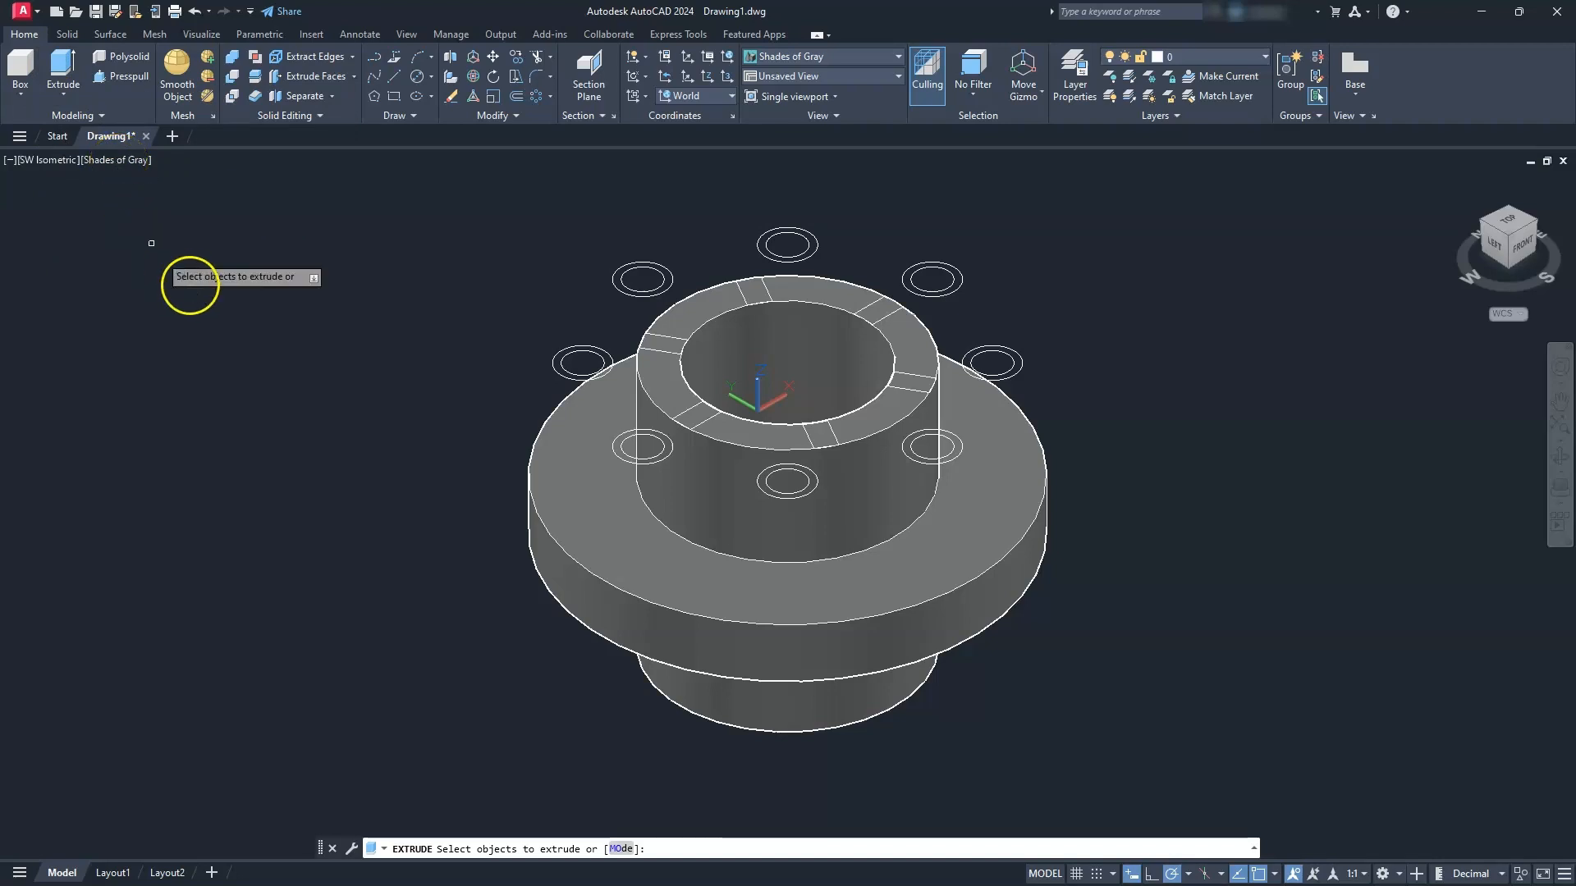
{"action": "key", "text": "Escape"}
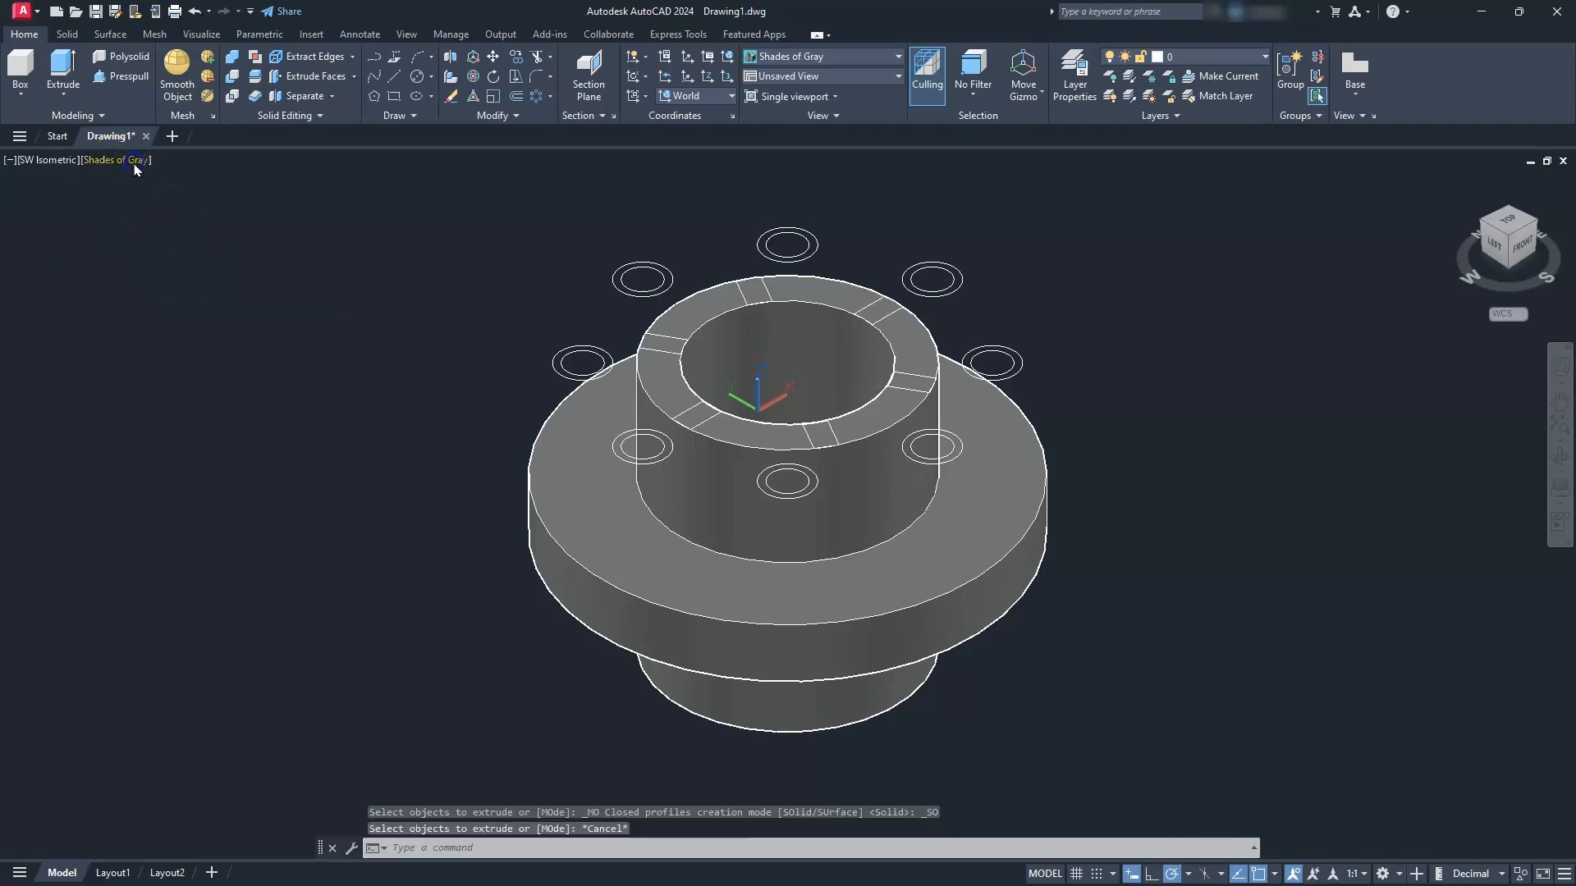
{"action": "left_click", "coordinate": [136, 165]}
{"action": "left_click", "coordinate": [182, 343]}
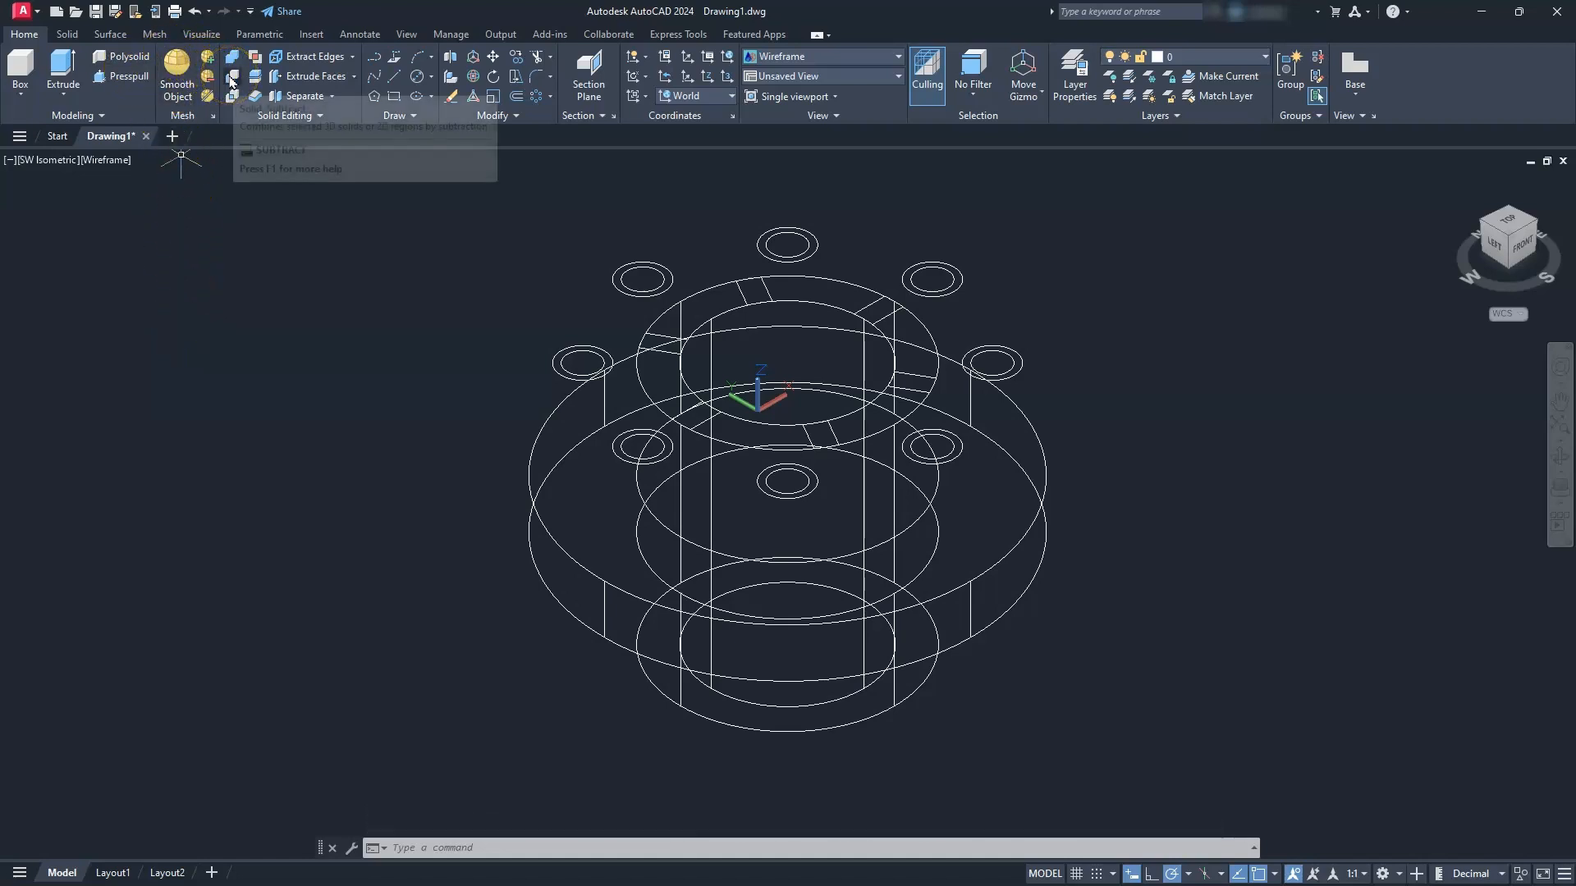
- Start an extrusion and select four of the six slot profiles on the flange's upper ring
{"action": "left_click", "coordinate": [63, 67]}
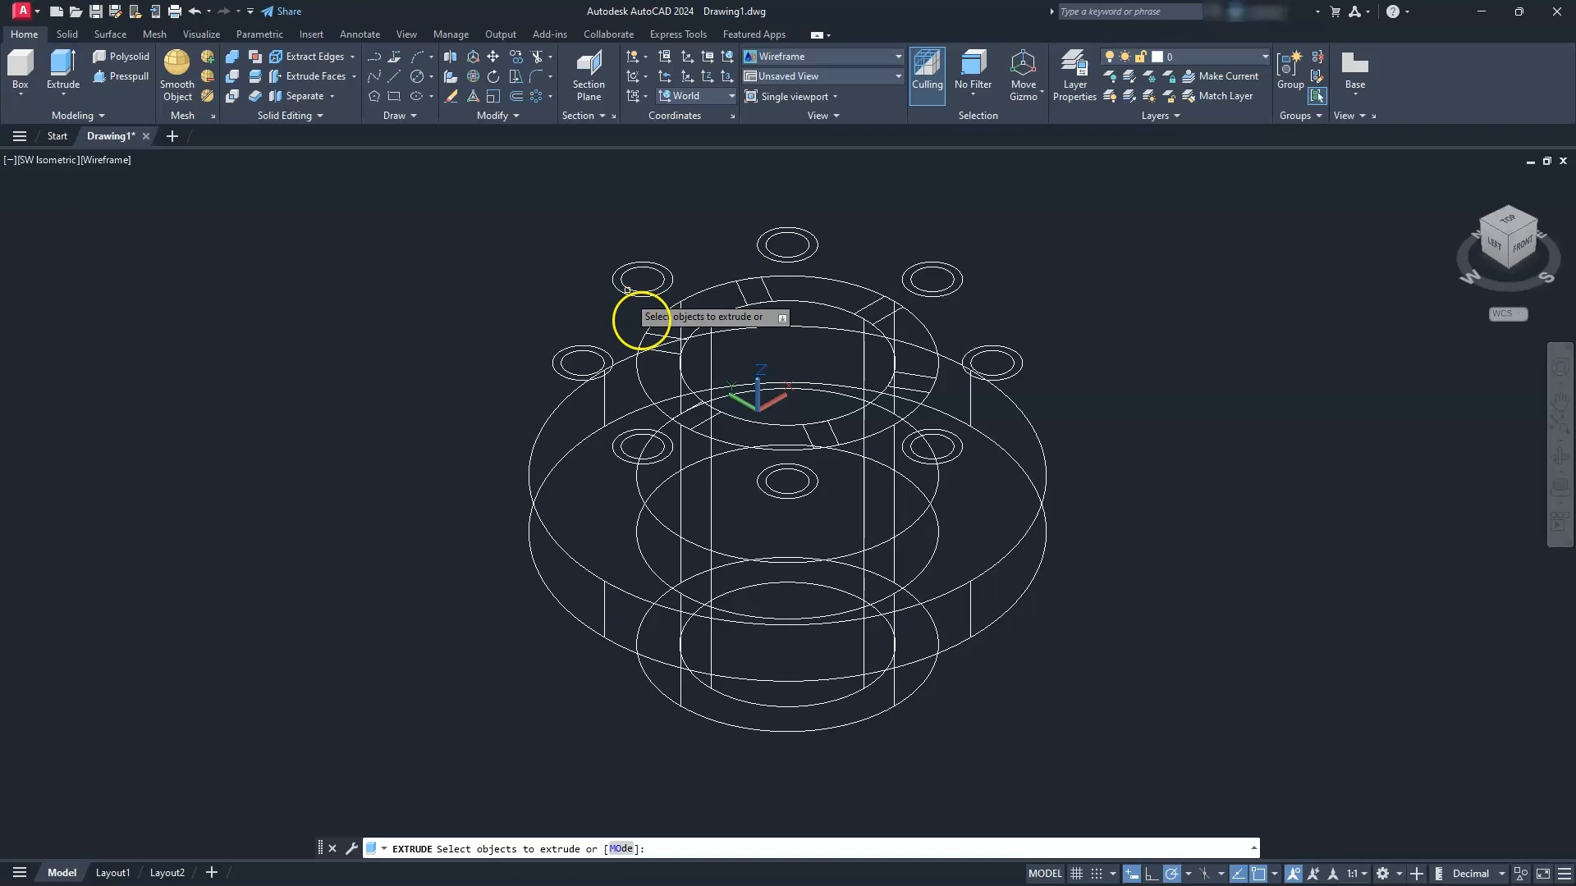
{"action": "left_click", "coordinate": [657, 335]}
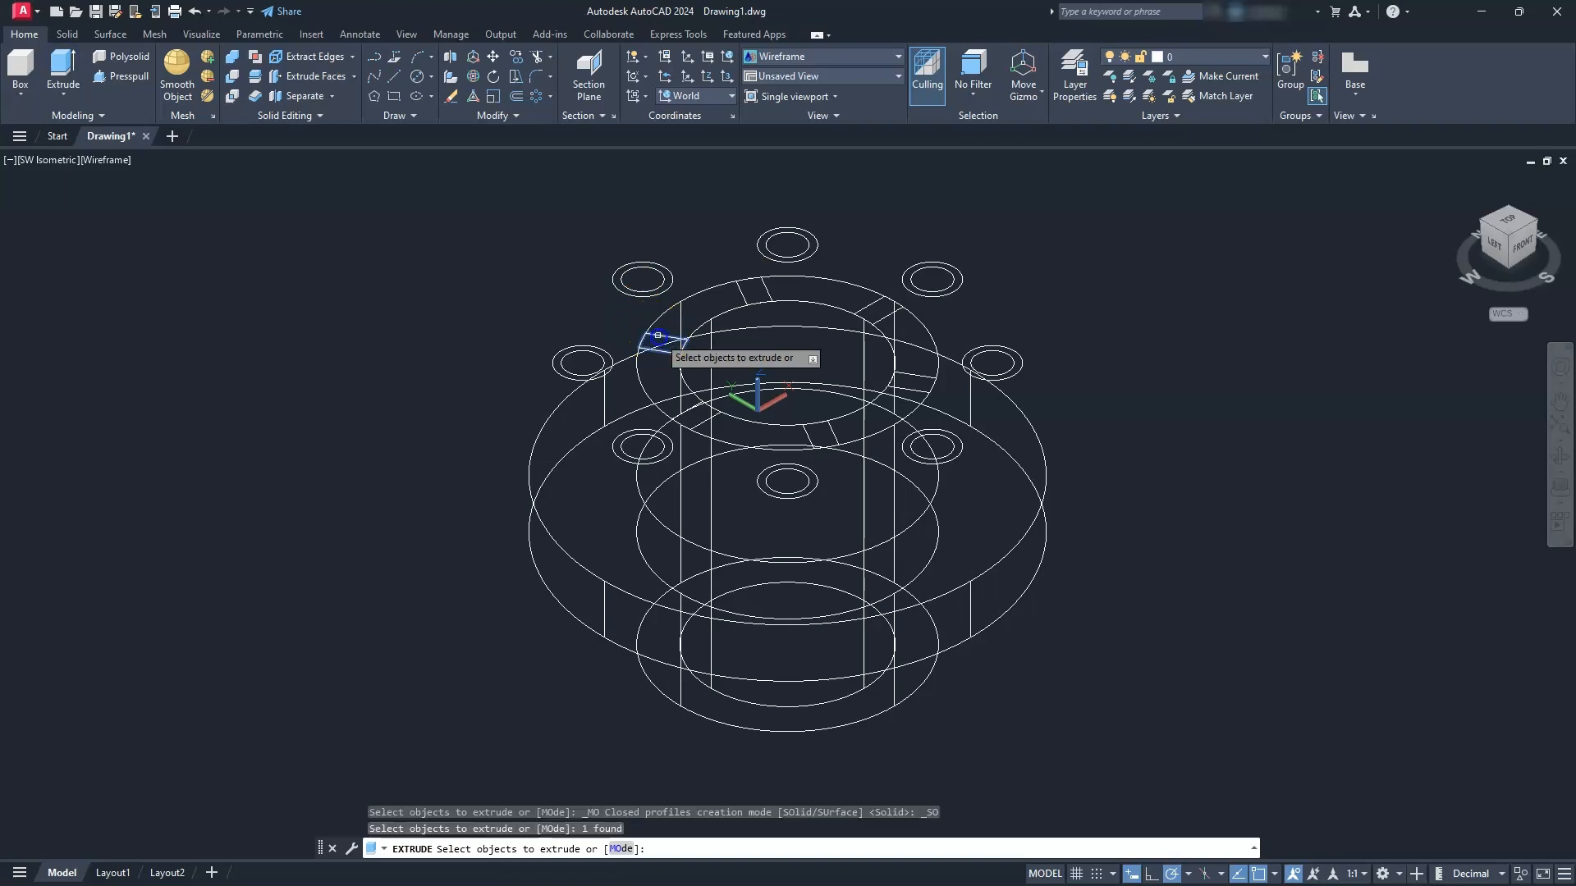
{"action": "left_click", "coordinate": [767, 288]}
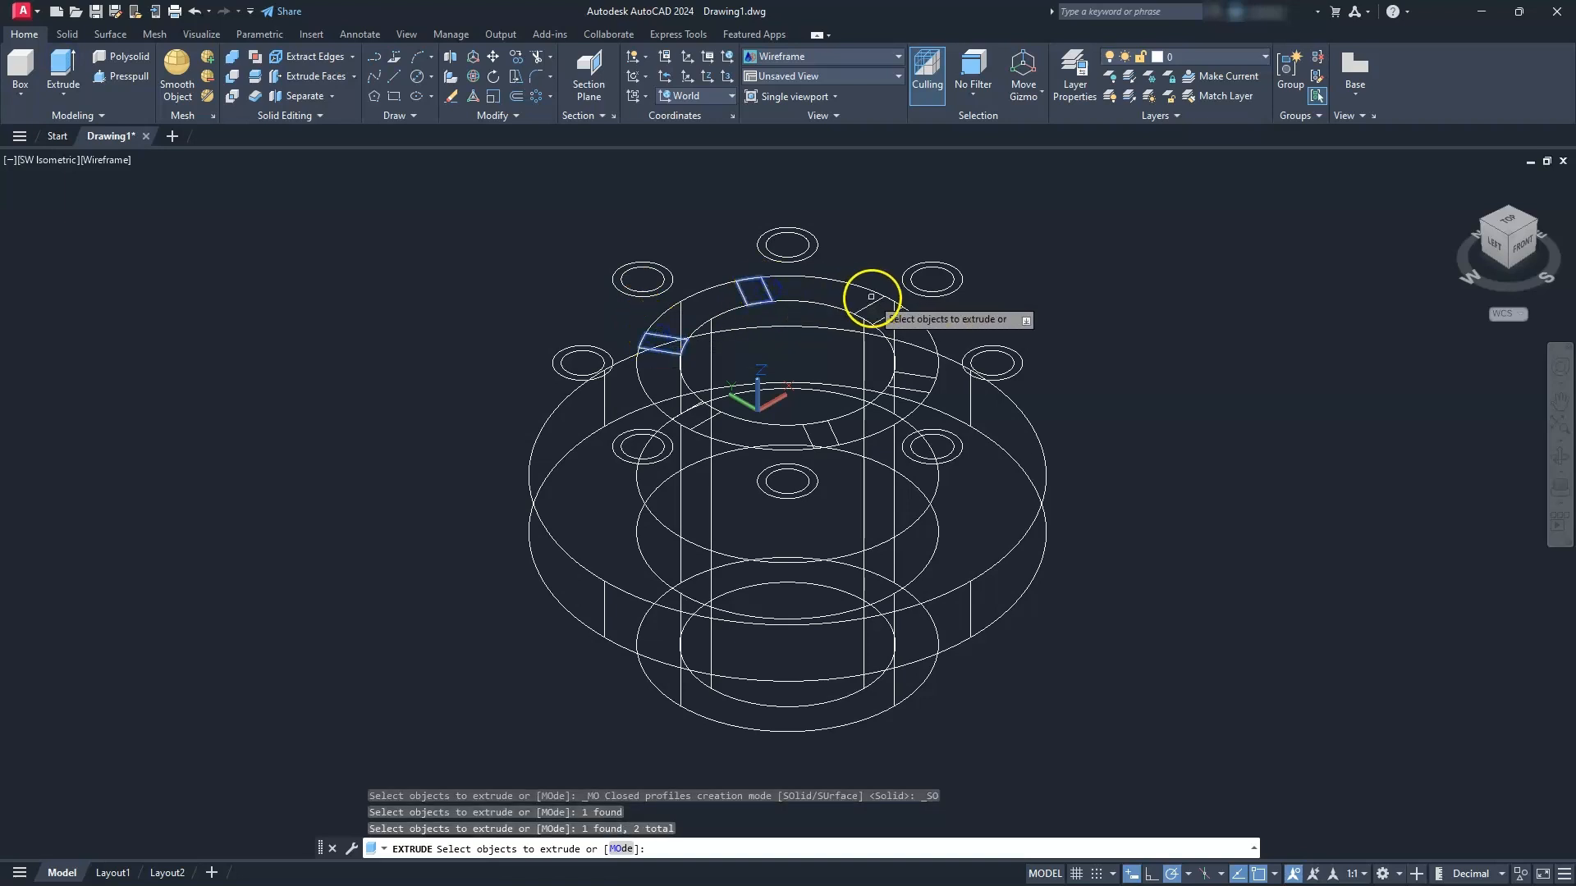
{"action": "left_click", "coordinate": [876, 310]}
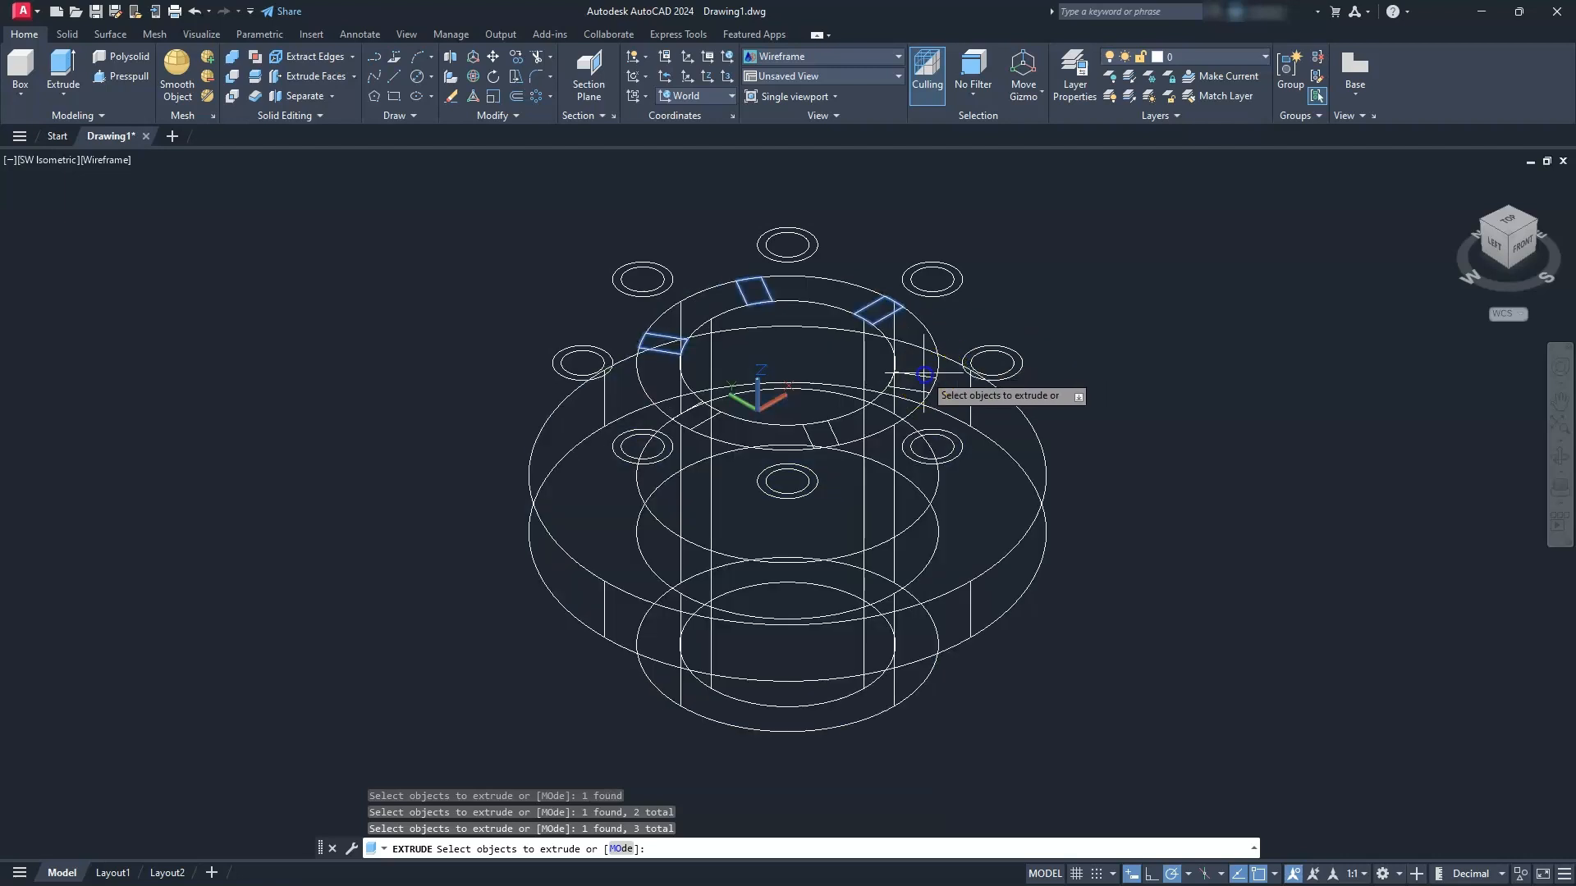
{"action": "left_click", "coordinate": [923, 377]}
{"action": "left_click", "coordinate": [921, 379]}
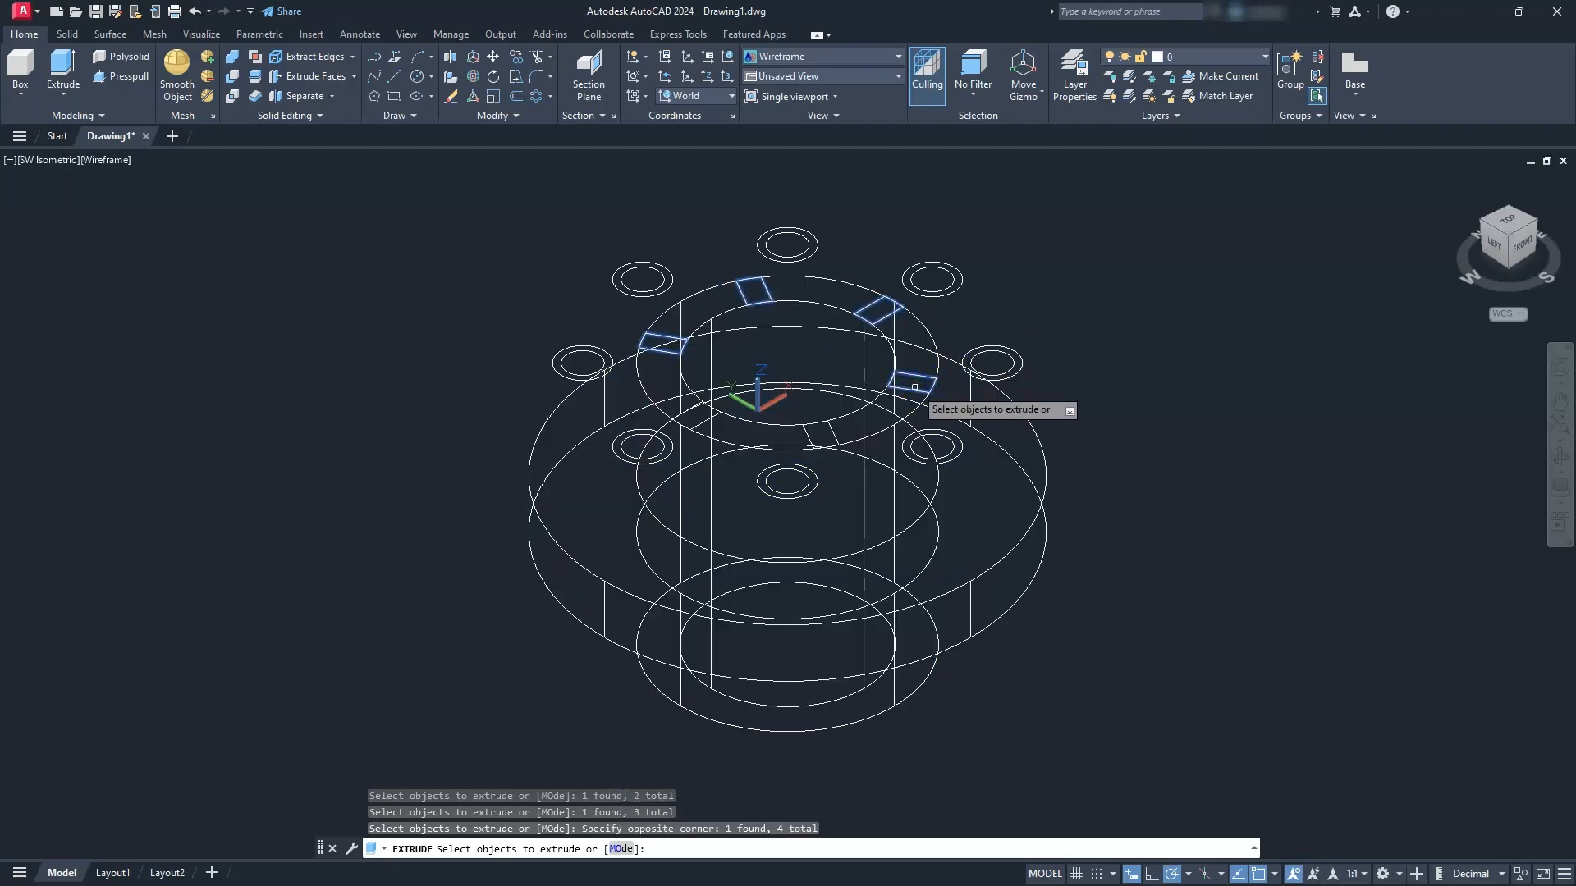
{"action": "left_click", "coordinate": [1042, 439]}
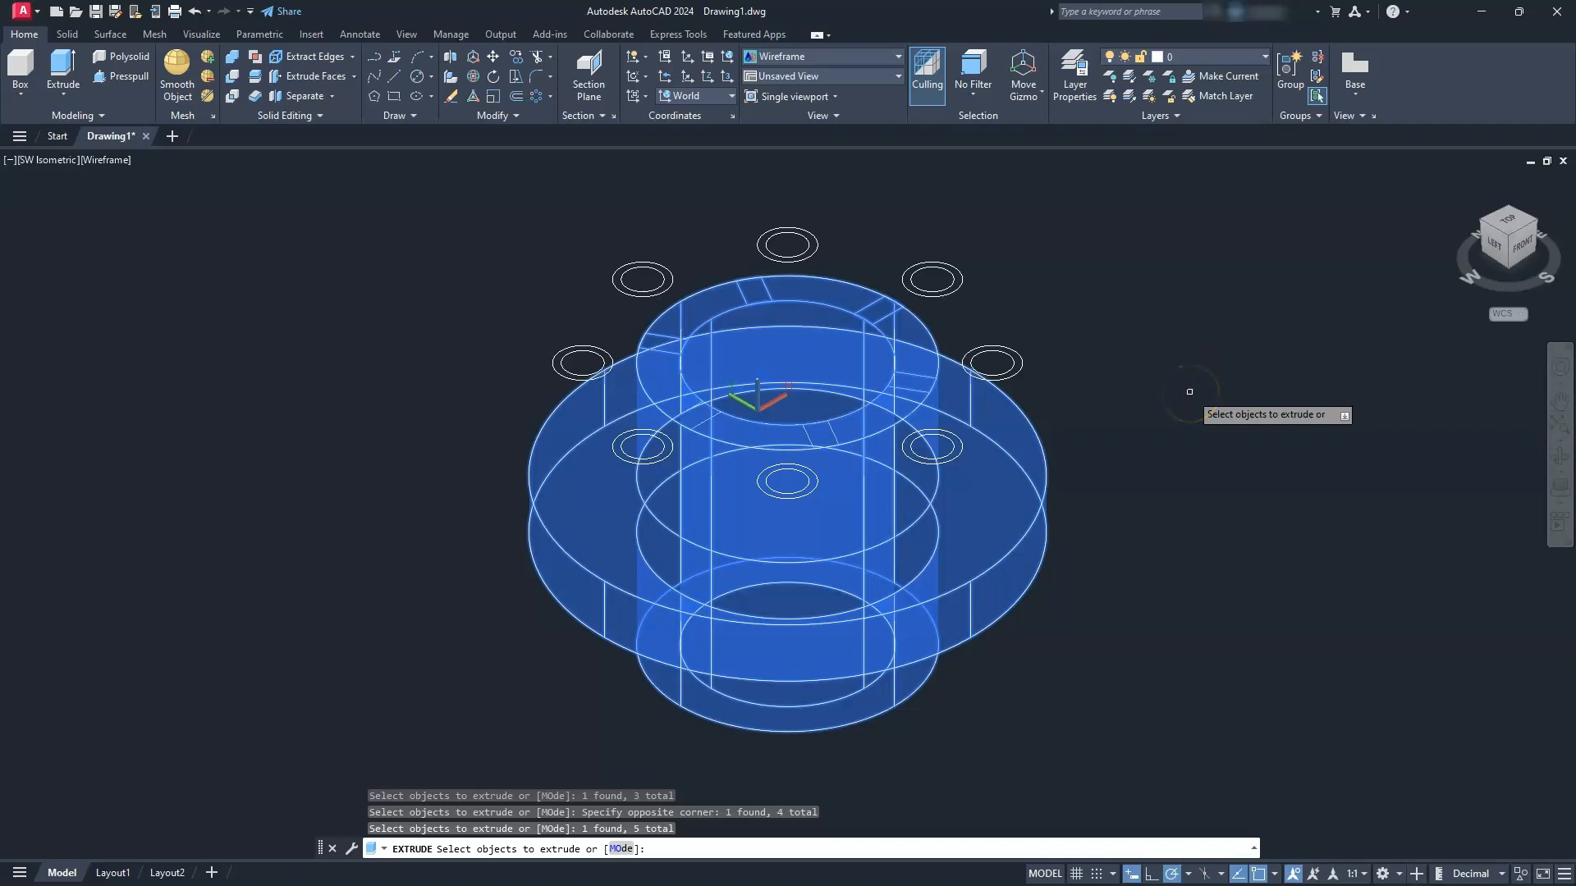
{"action": "left_click", "coordinate": [1036, 432], "text": "shift"}
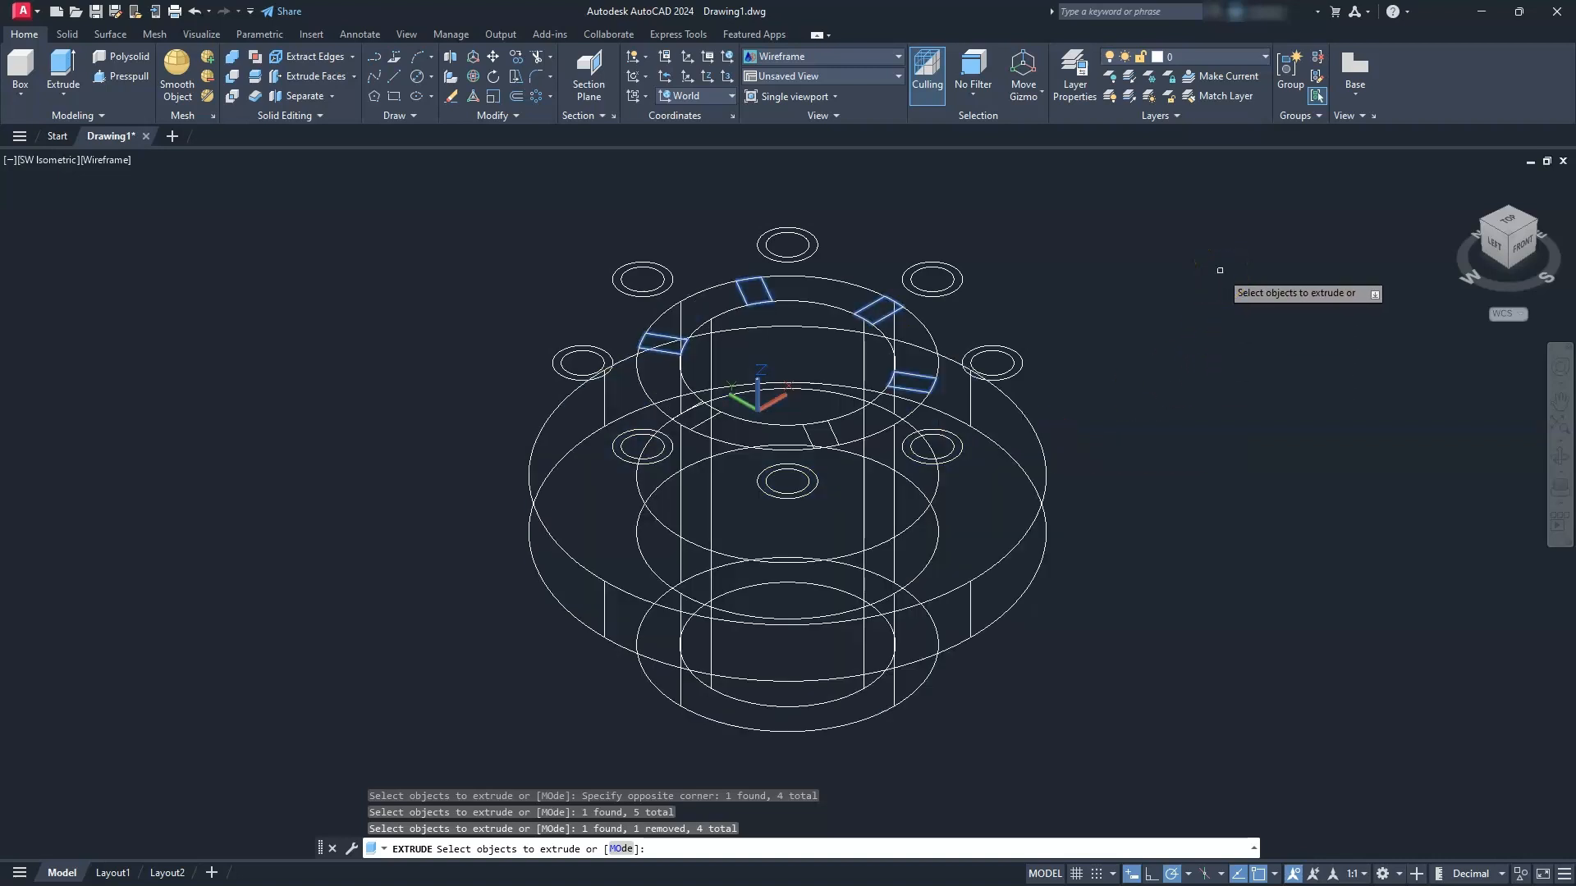
{"action": "left_click", "coordinate": [1222, 298]}
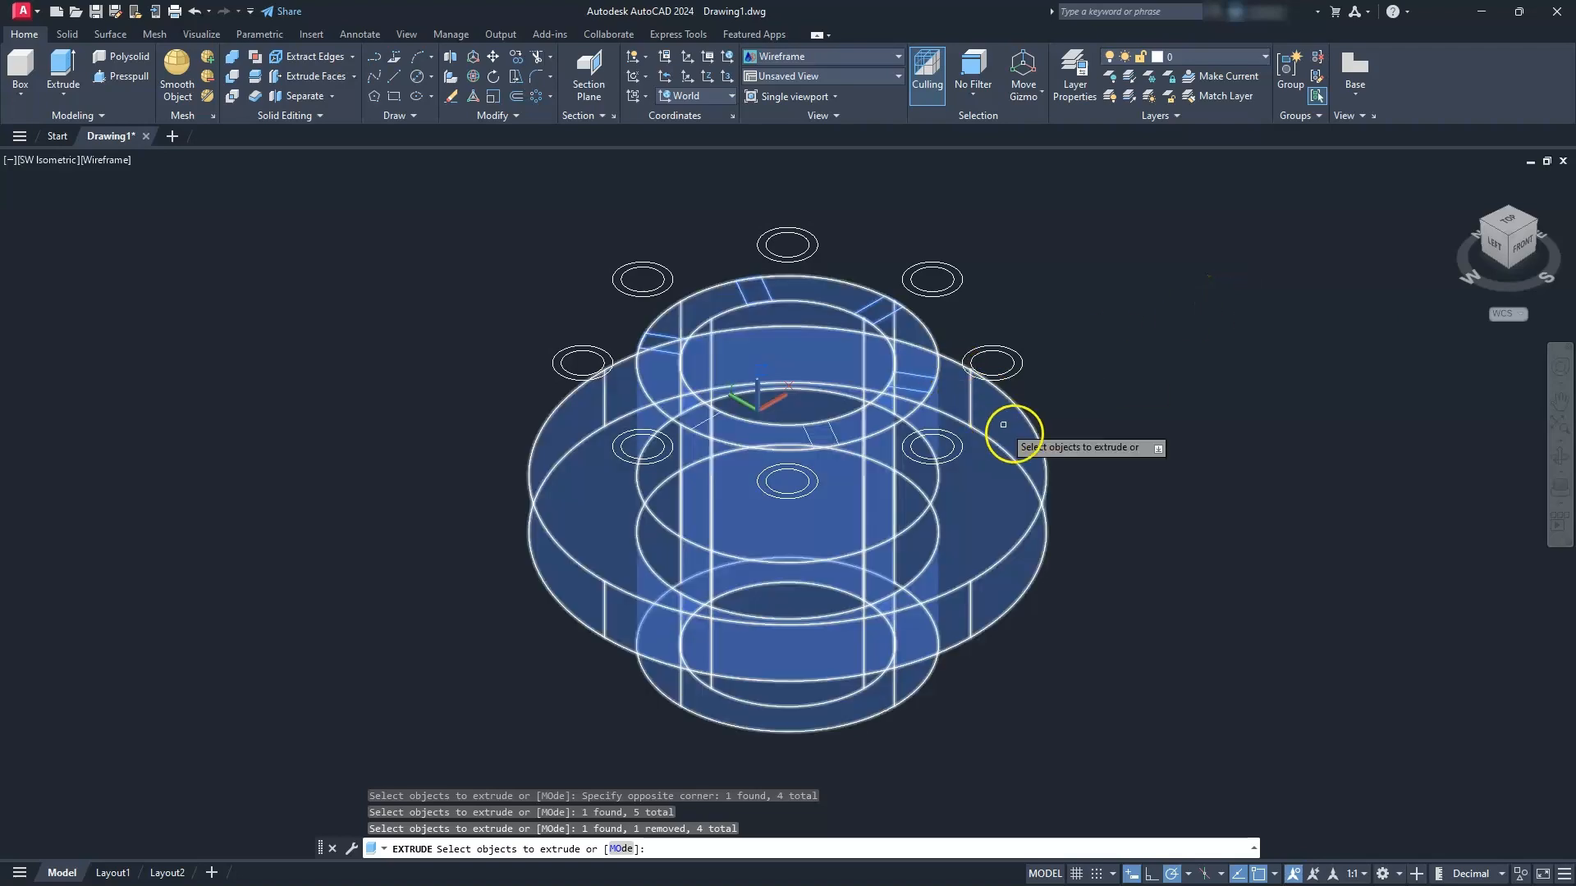
{"action": "left_click", "coordinate": [1031, 424]}
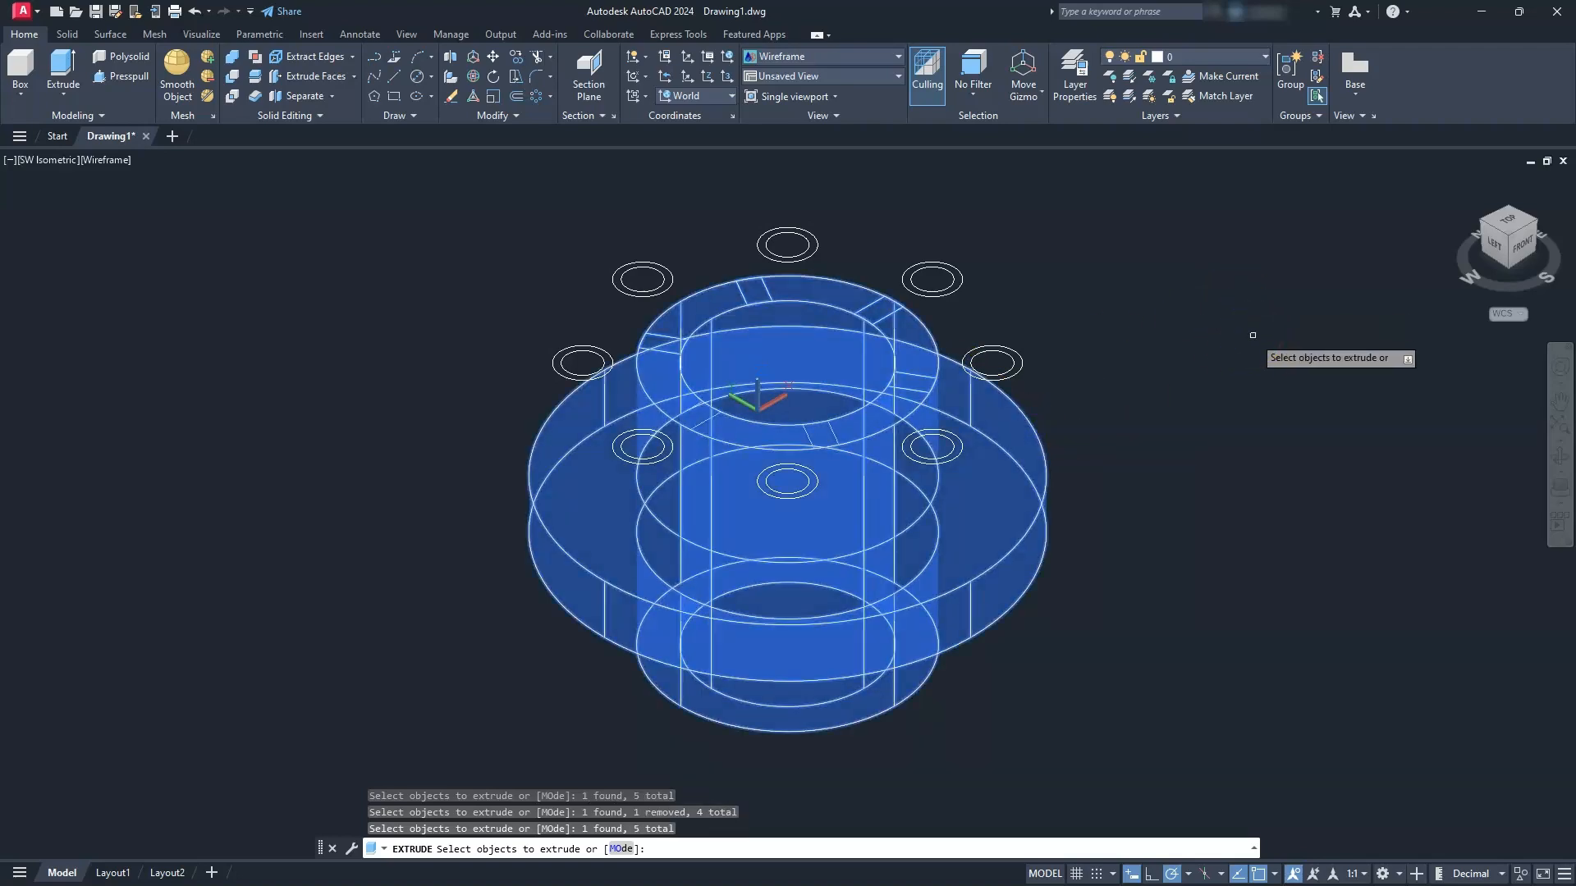
{"action": "type", "text": "r"}
{"action": "key", "text": "Return"}
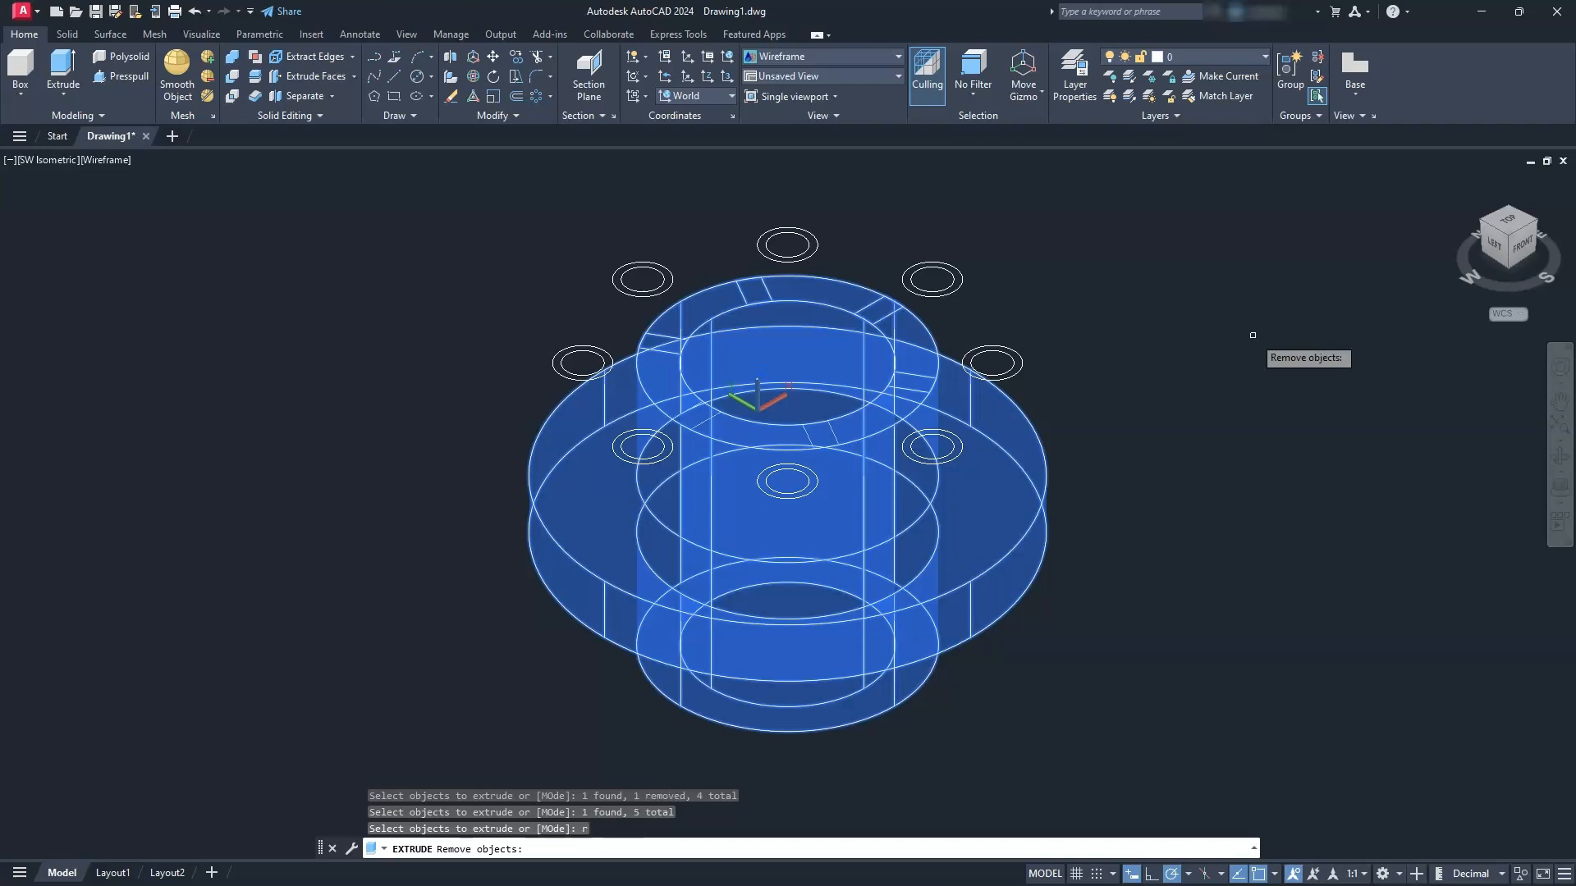
{"action": "left_click", "coordinate": [1018, 417]}
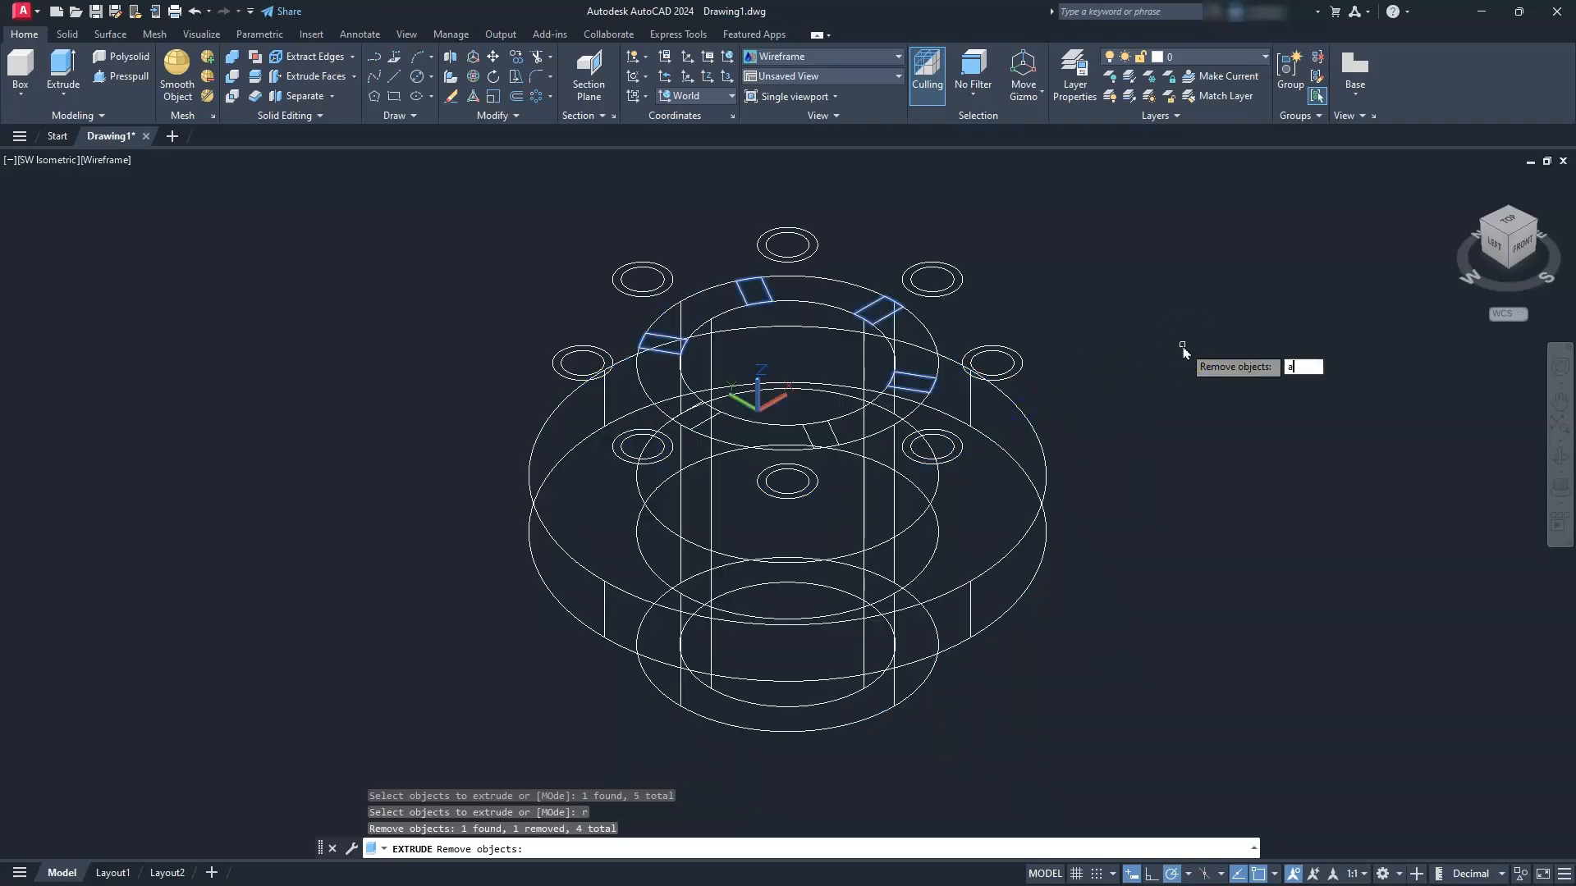
{"action": "key", "text": "Return"}
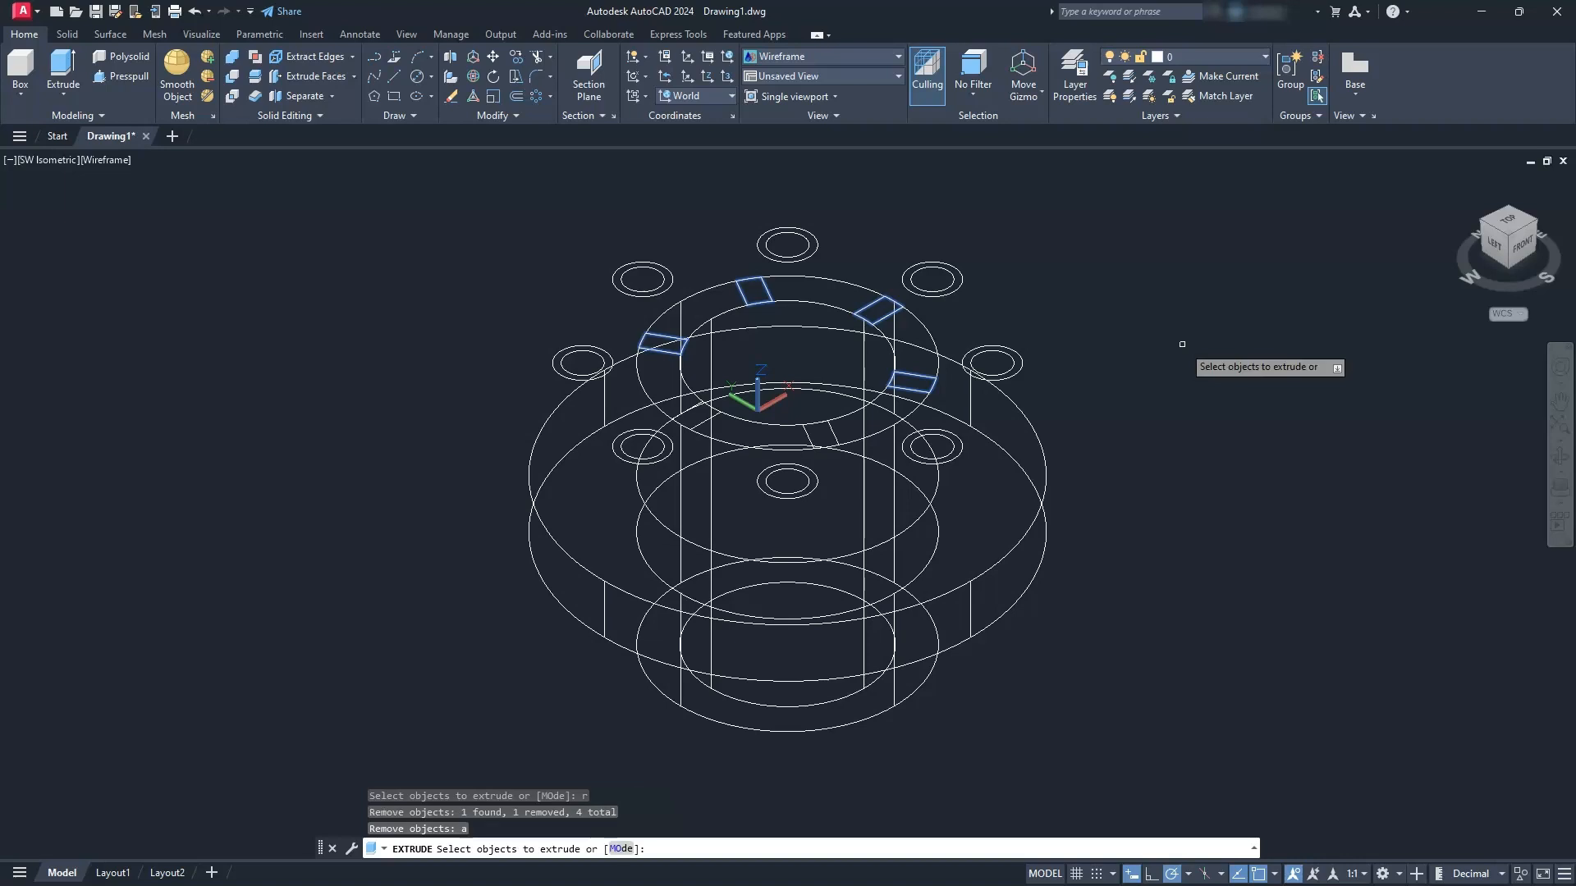
- Add the remaining two slot profiles to the selection and extrude all six downward by 30
{"action": "left_click", "coordinate": [835, 429]}
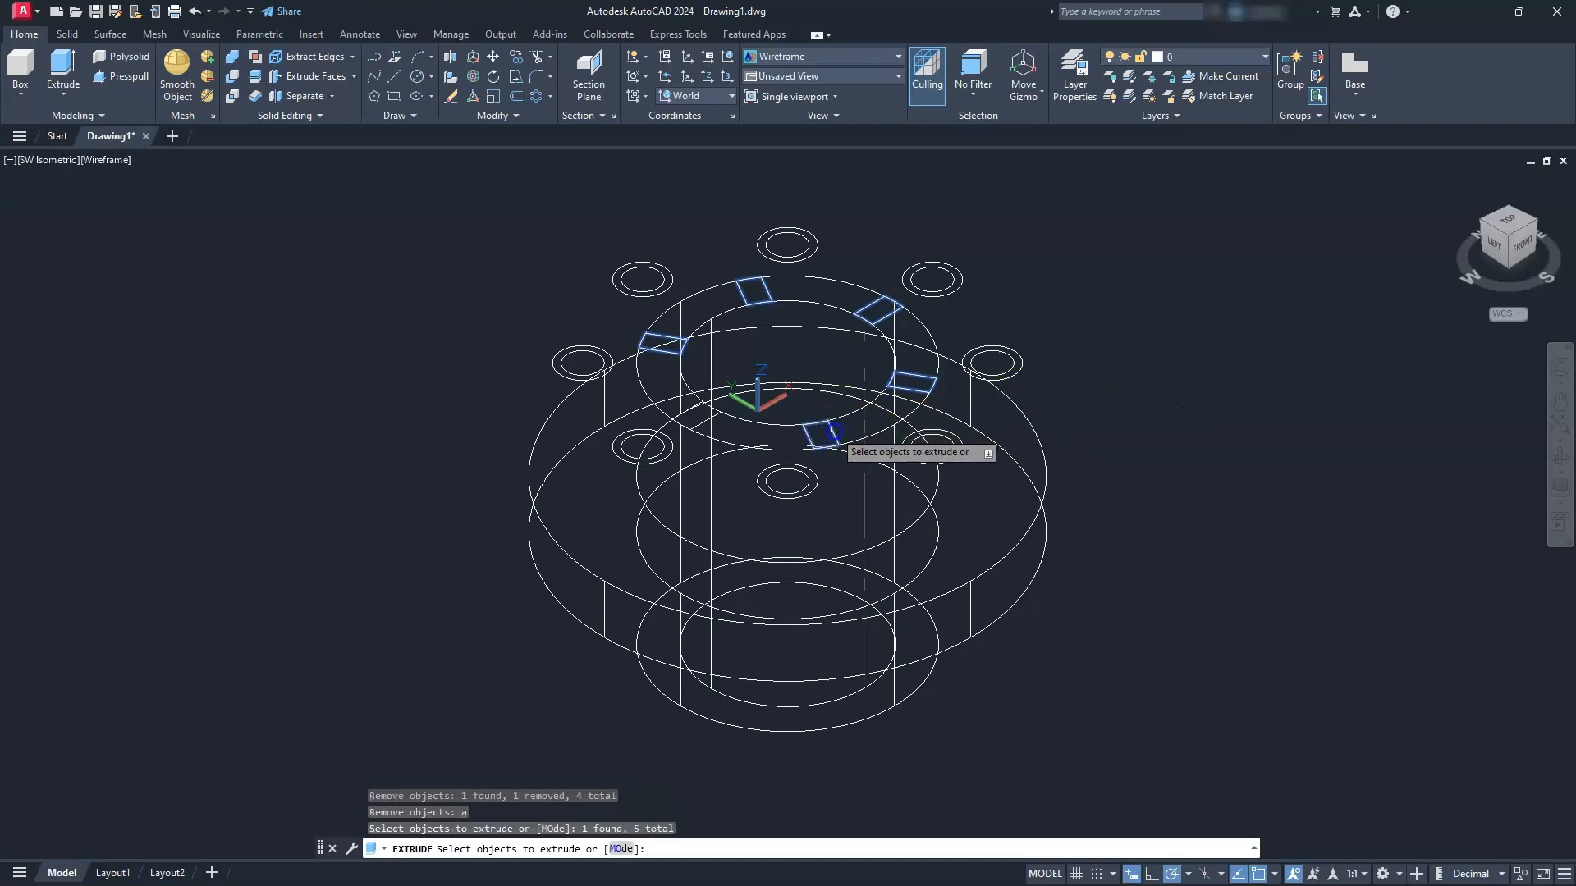
{"action": "left_click", "coordinate": [704, 422]}
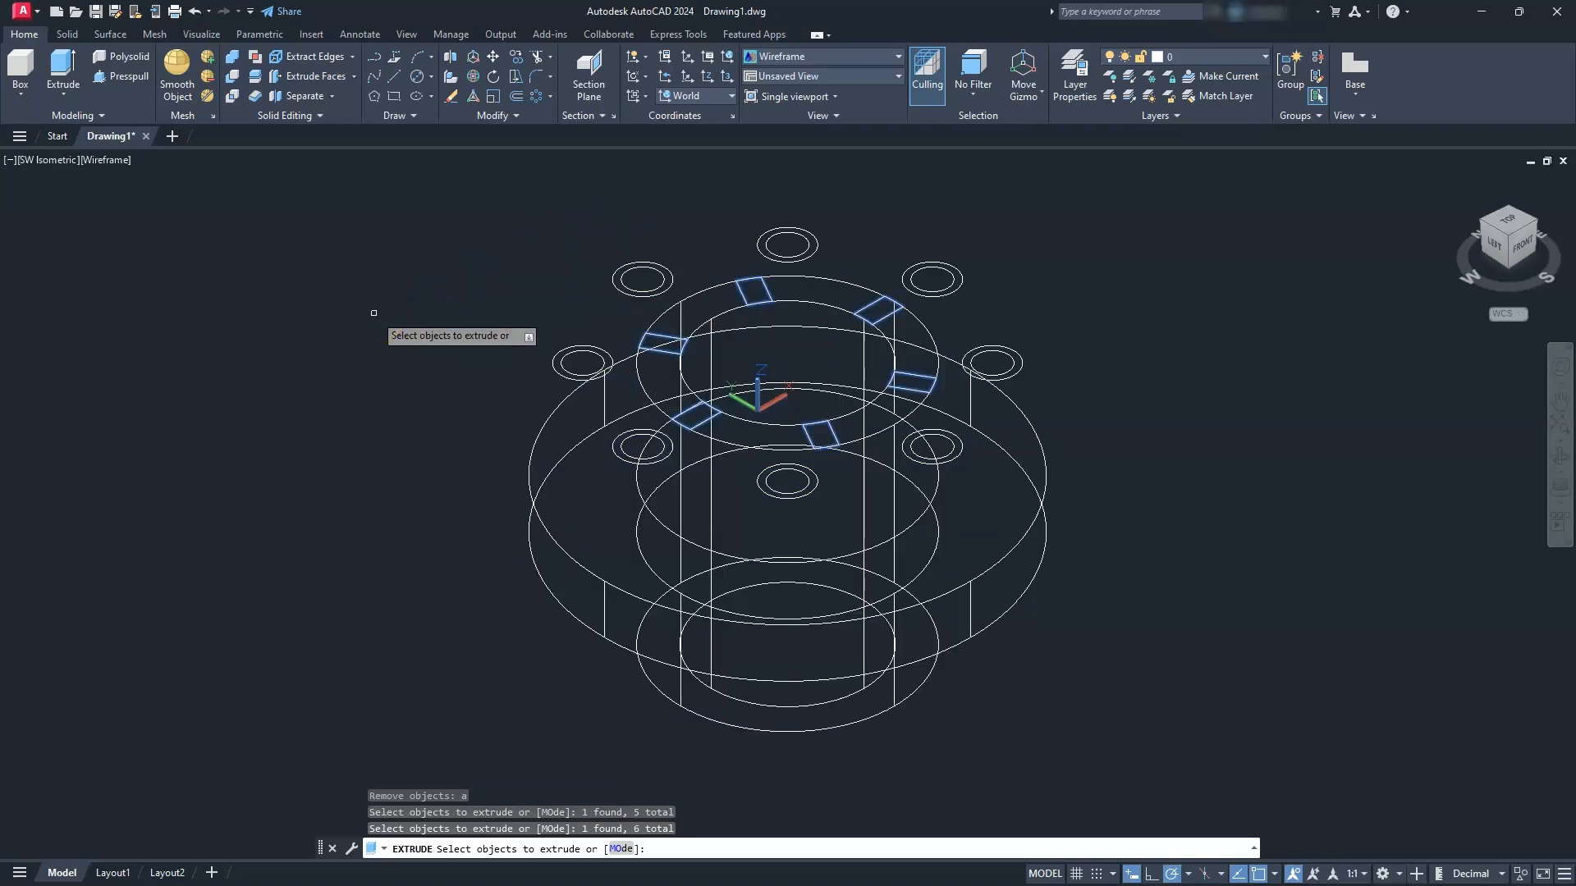
{"action": "key", "text": "Return"}
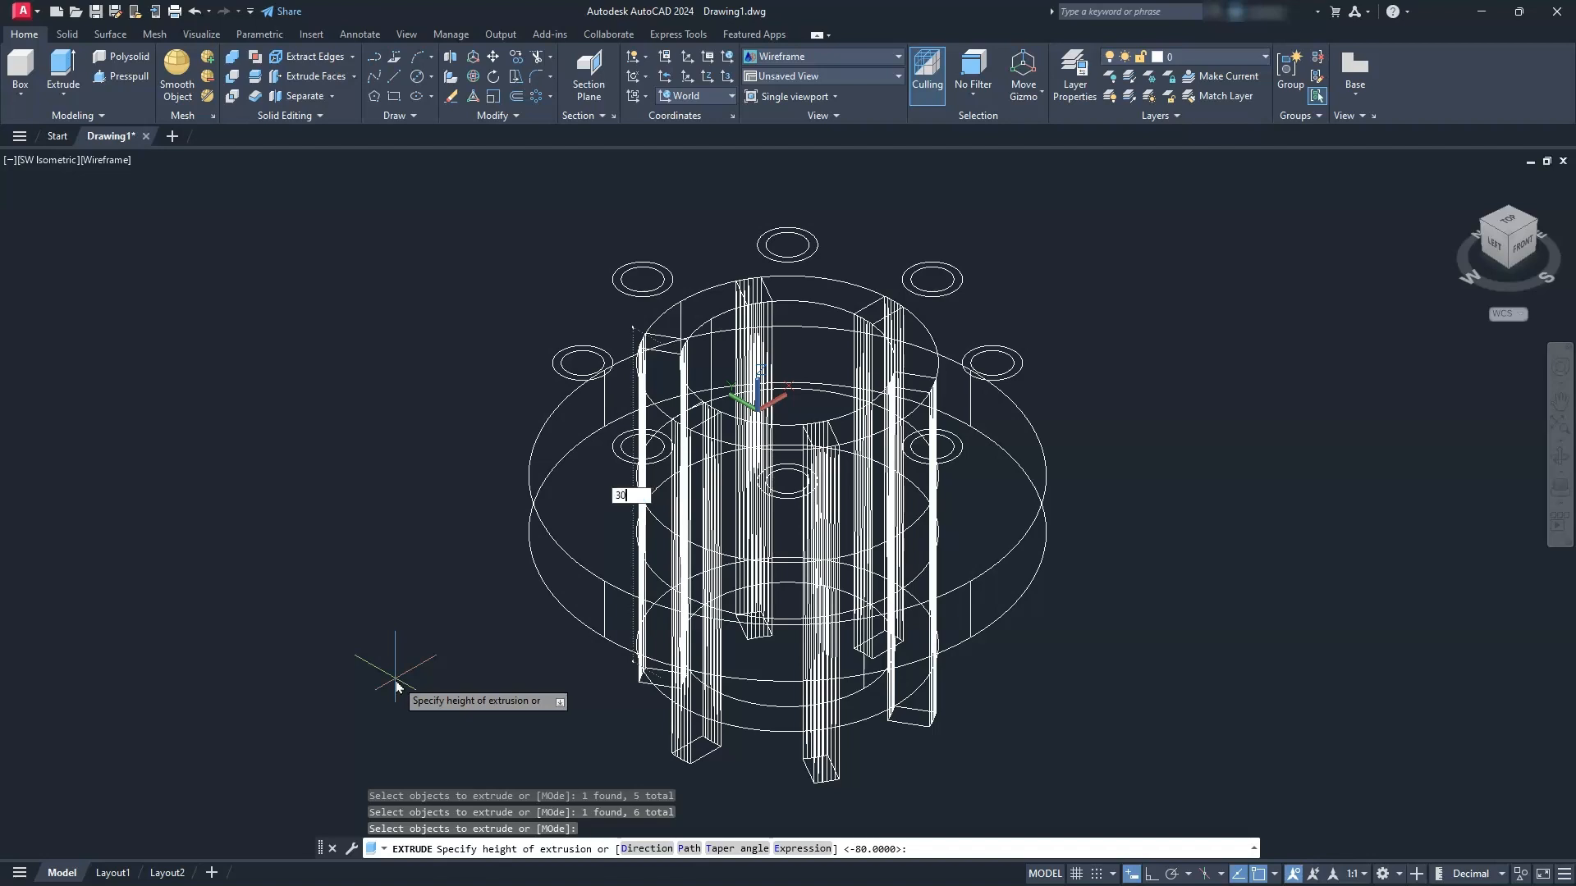
{"action": "type", "text": "30"}
{"action": "key", "text": "Return"}
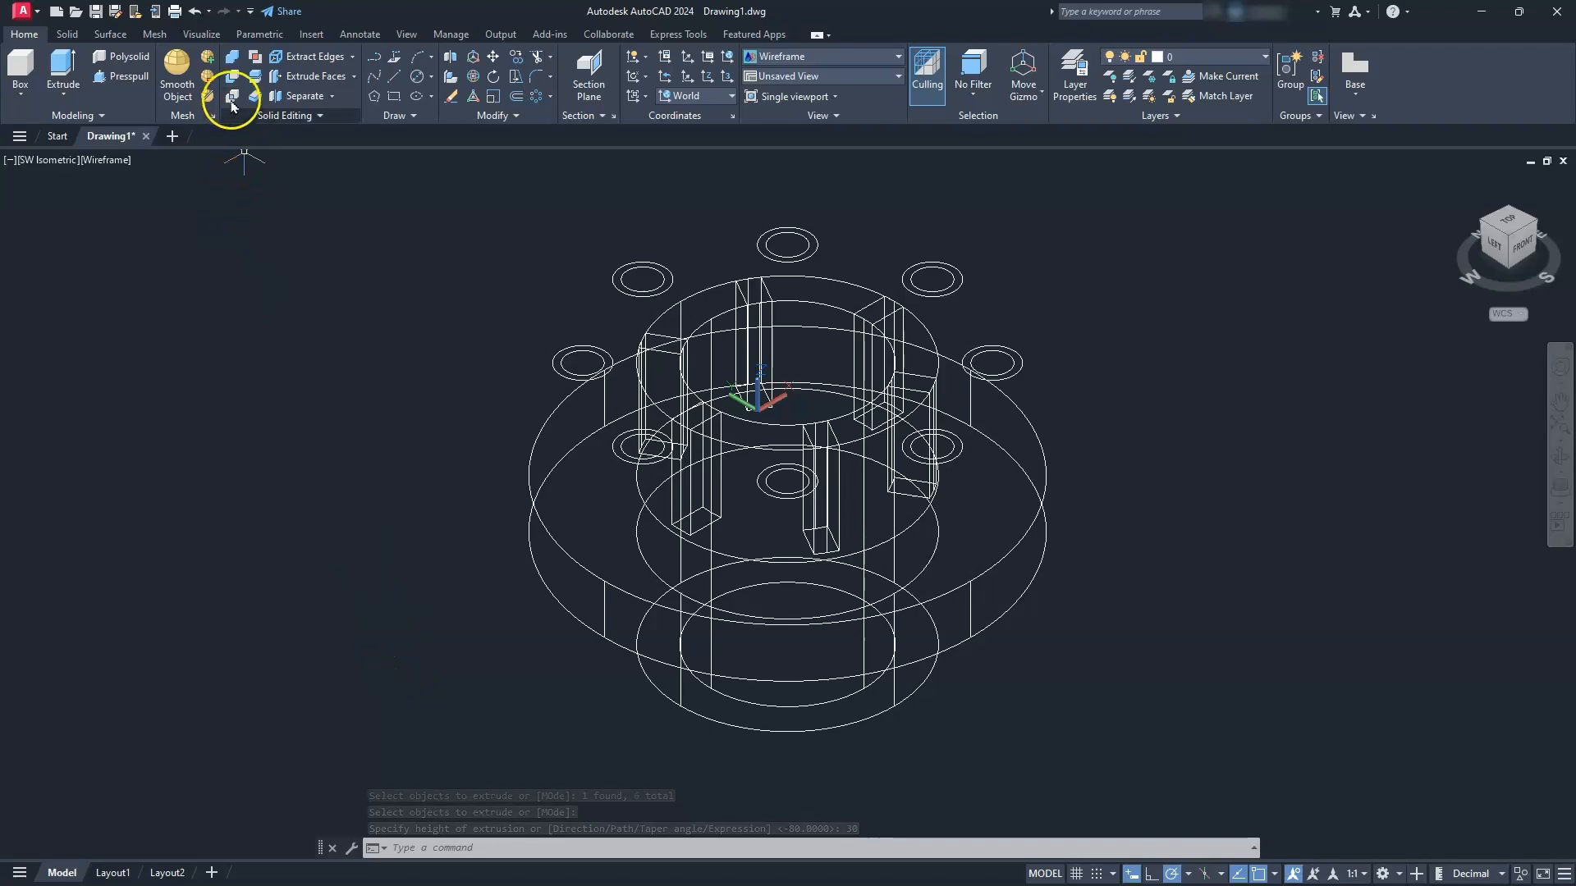
- Subtract the six extruded slot solids from the united flange body
{"action": "left_click", "coordinate": [232, 98]}
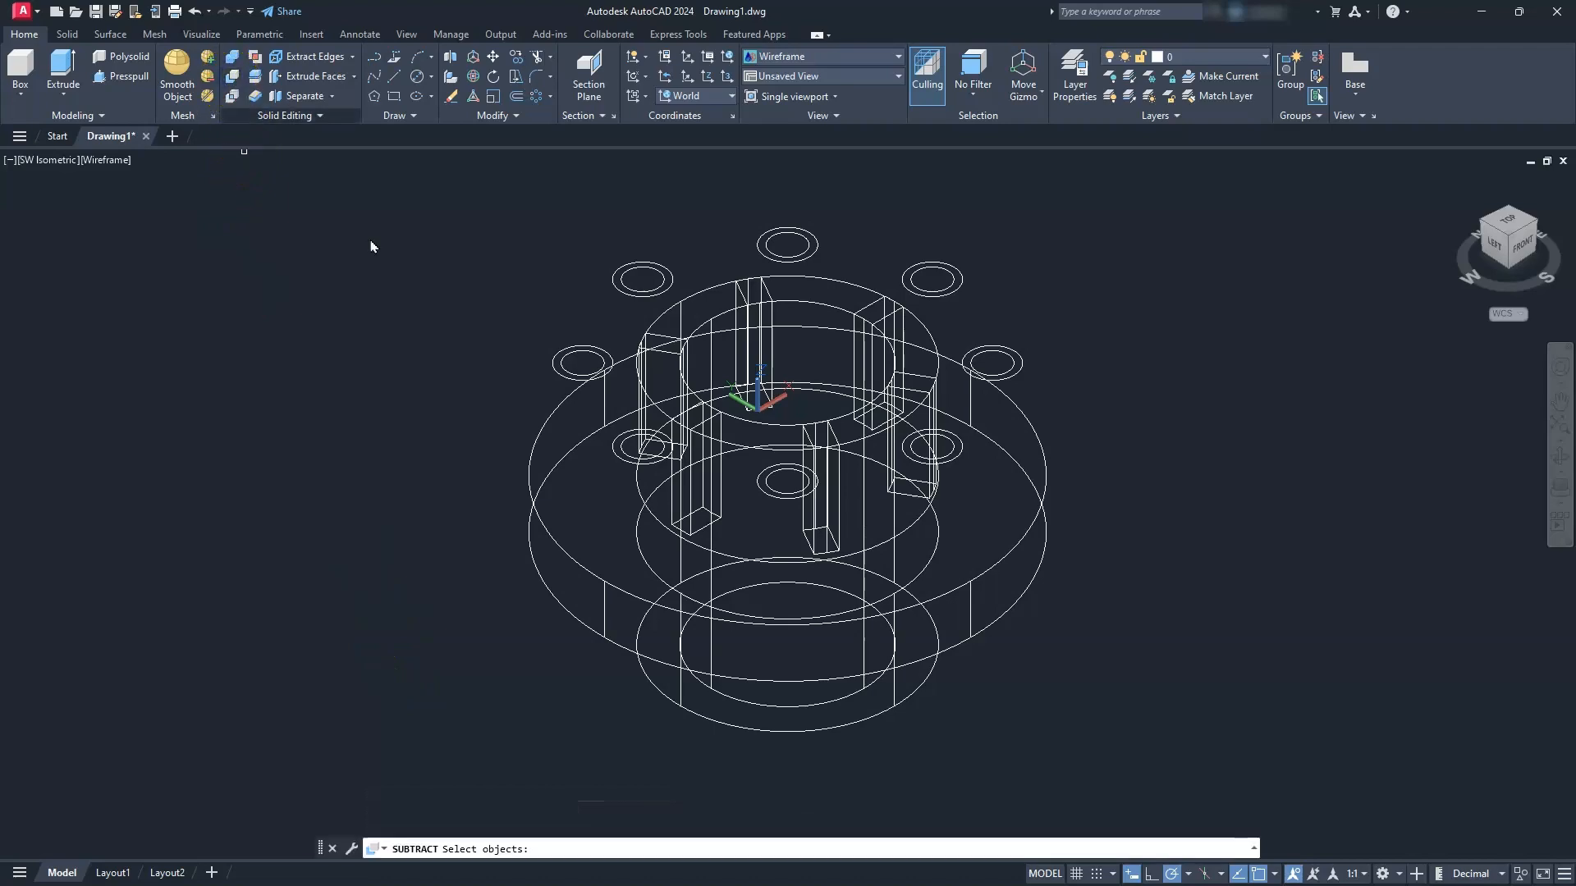
{"action": "left_click", "coordinate": [1037, 430]}
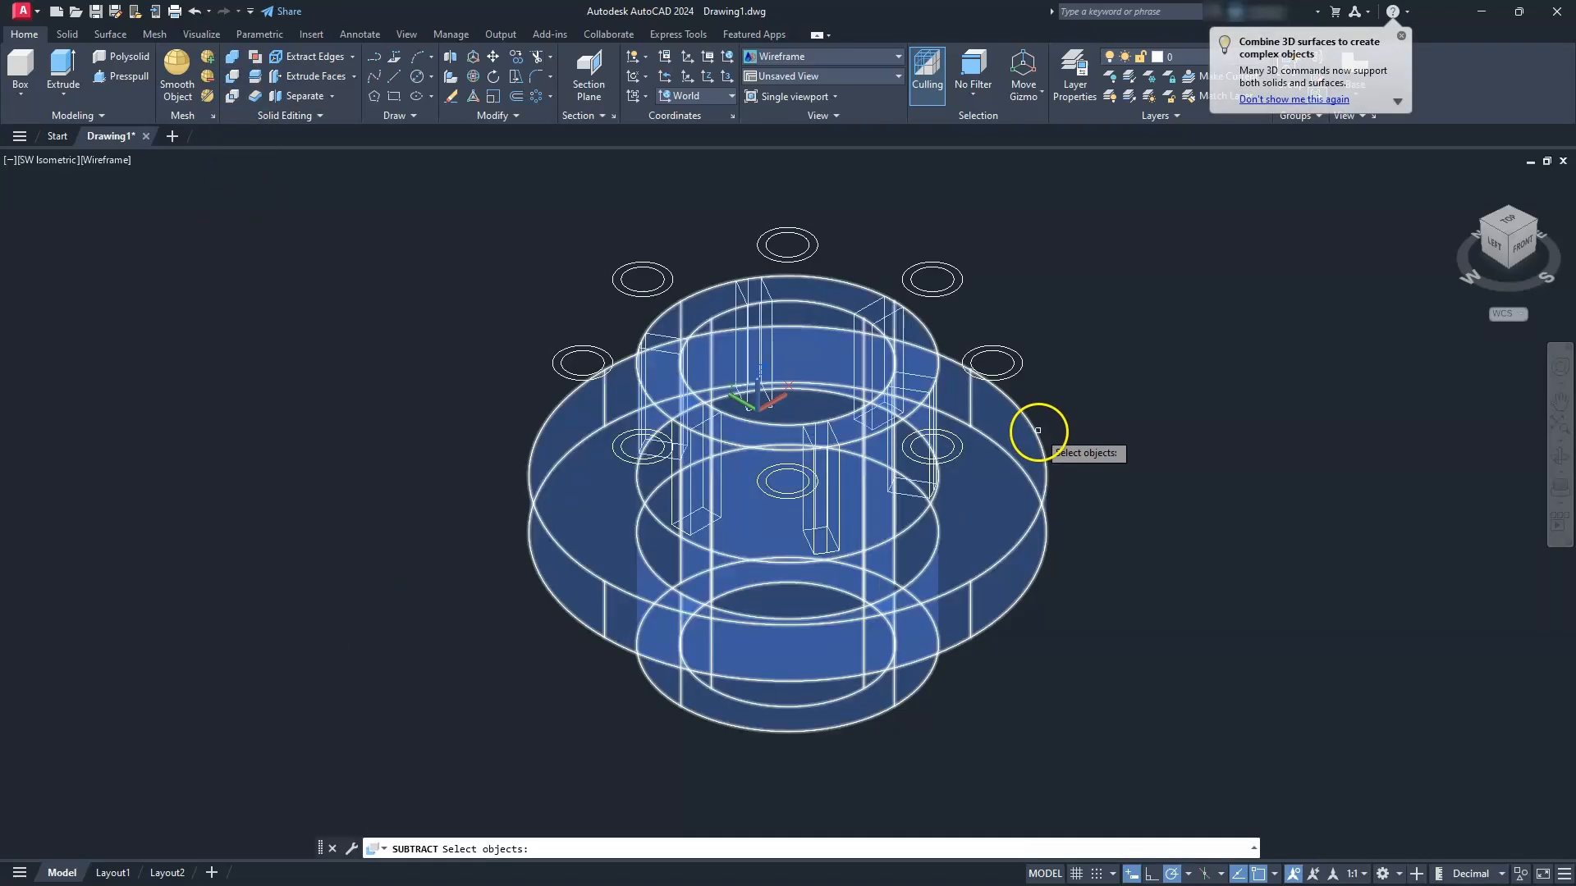
{"action": "left_click", "coordinate": [1022, 435]}
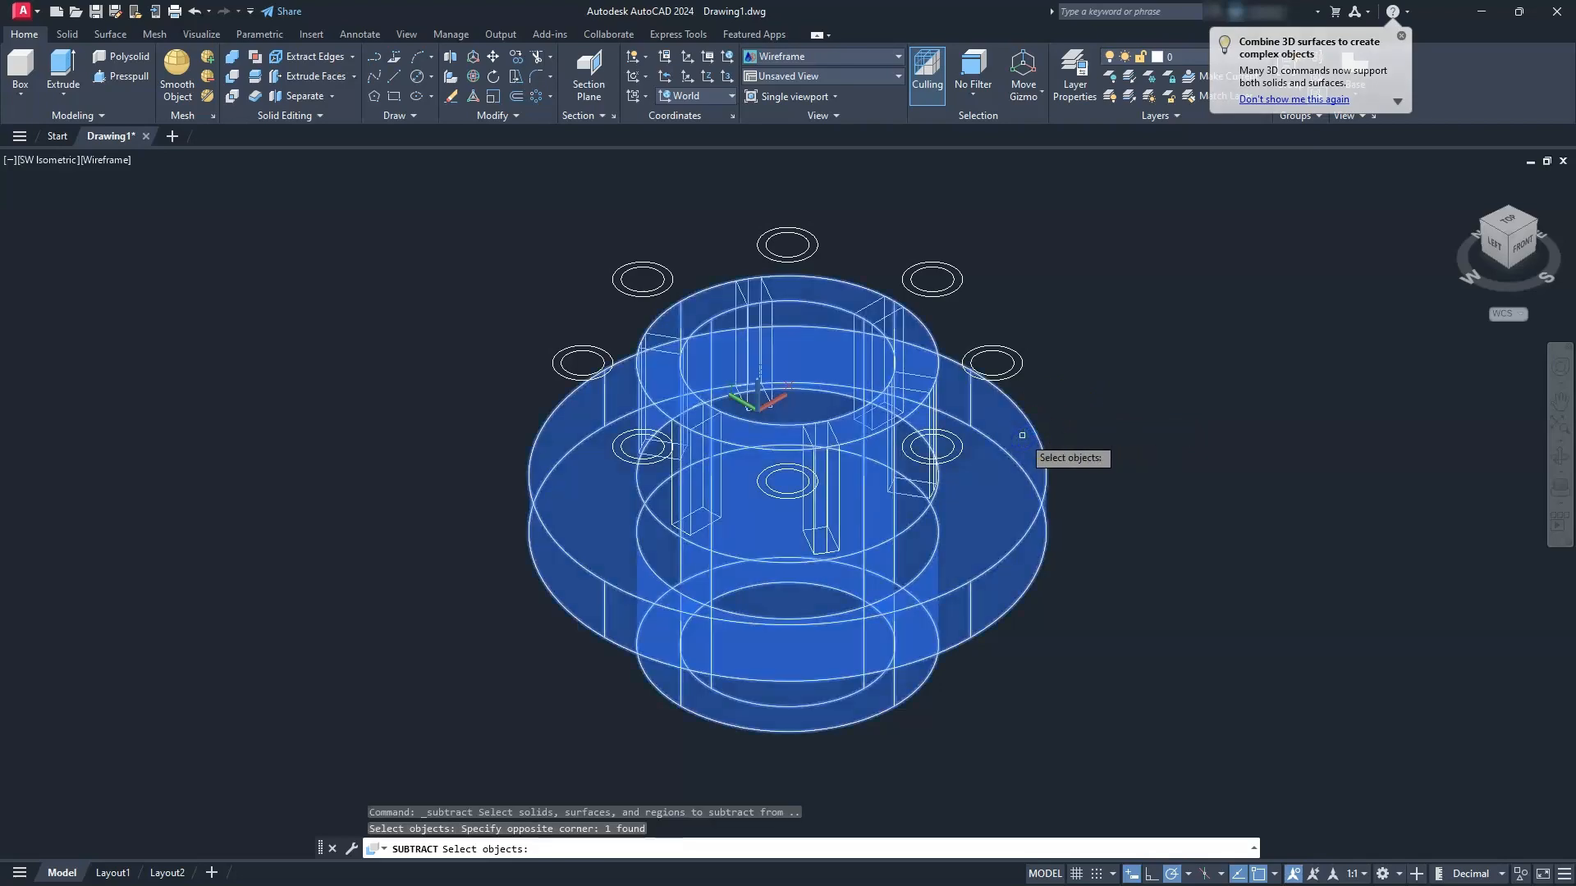
{"action": "key", "text": "Return"}
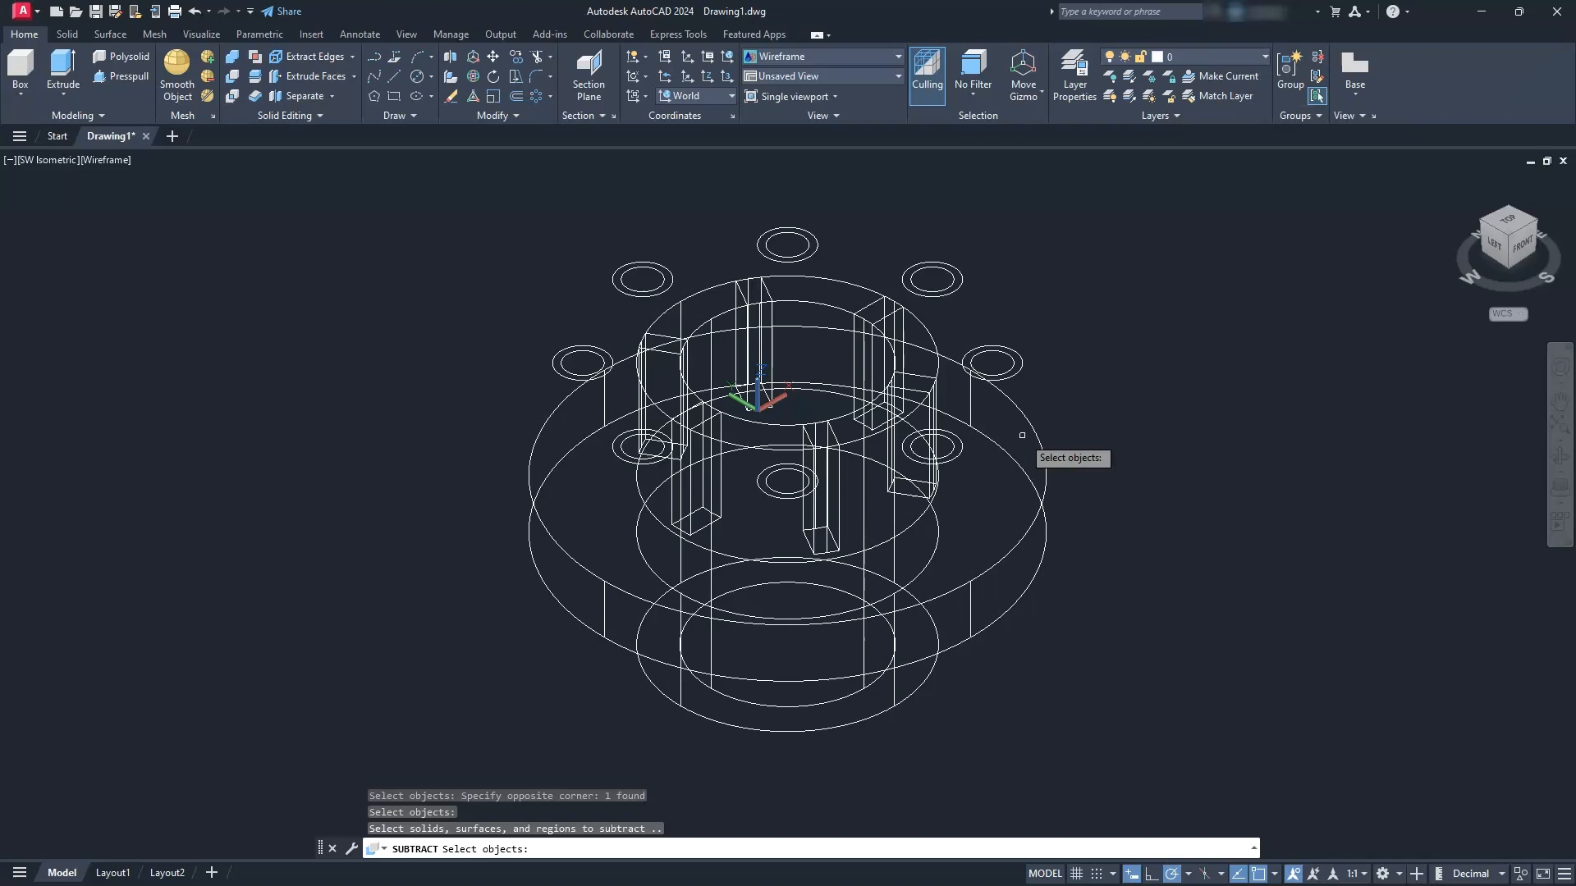
{"action": "left_click", "coordinate": [766, 295]}
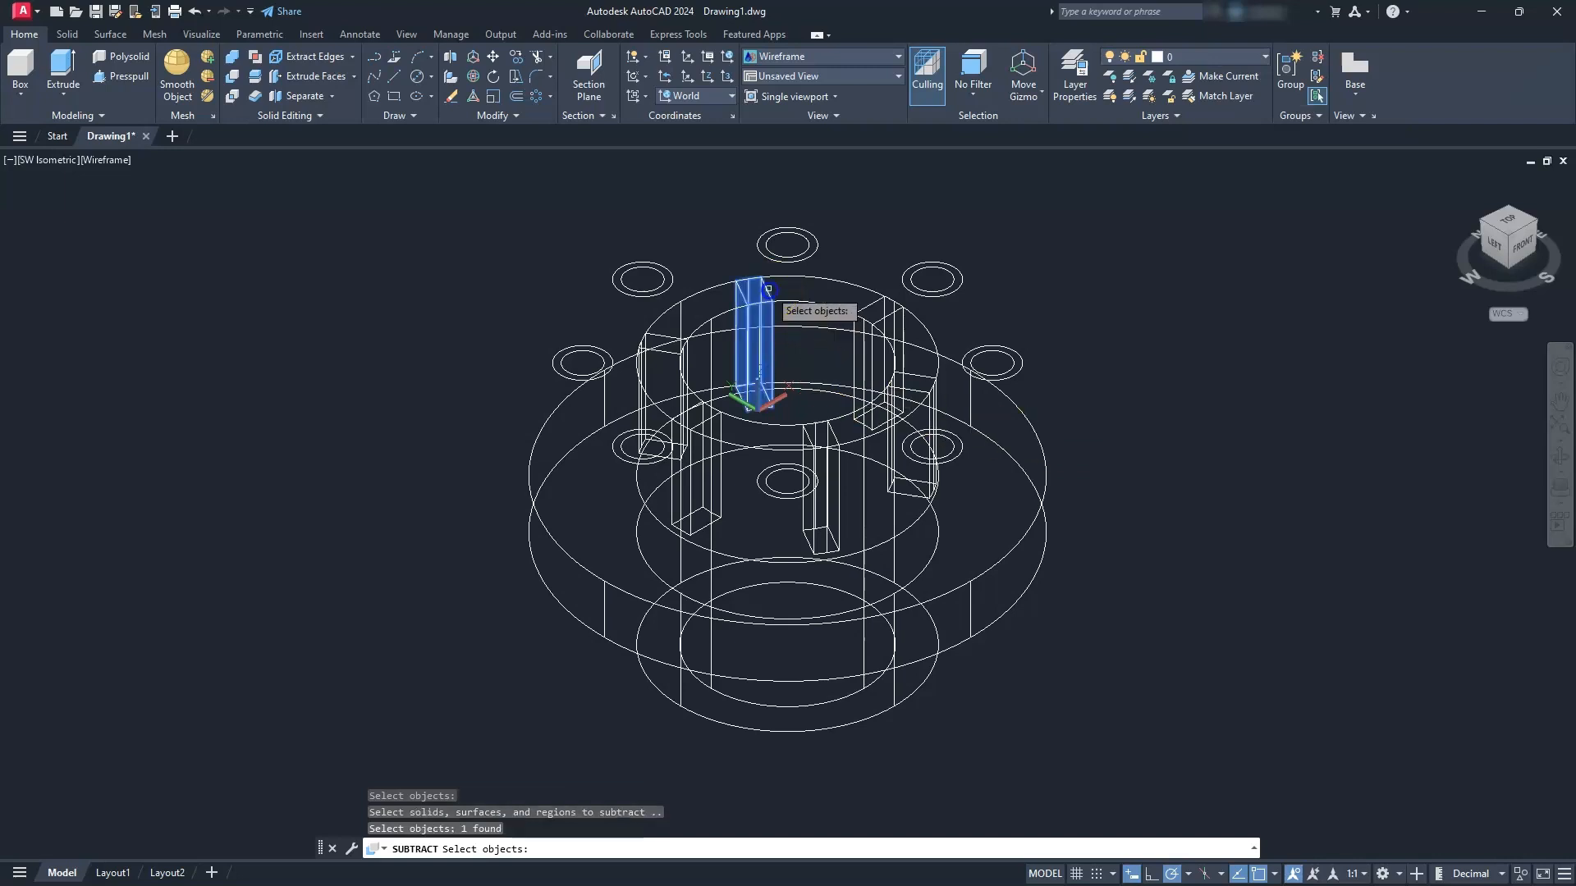
{"action": "left_click", "coordinate": [864, 306]}
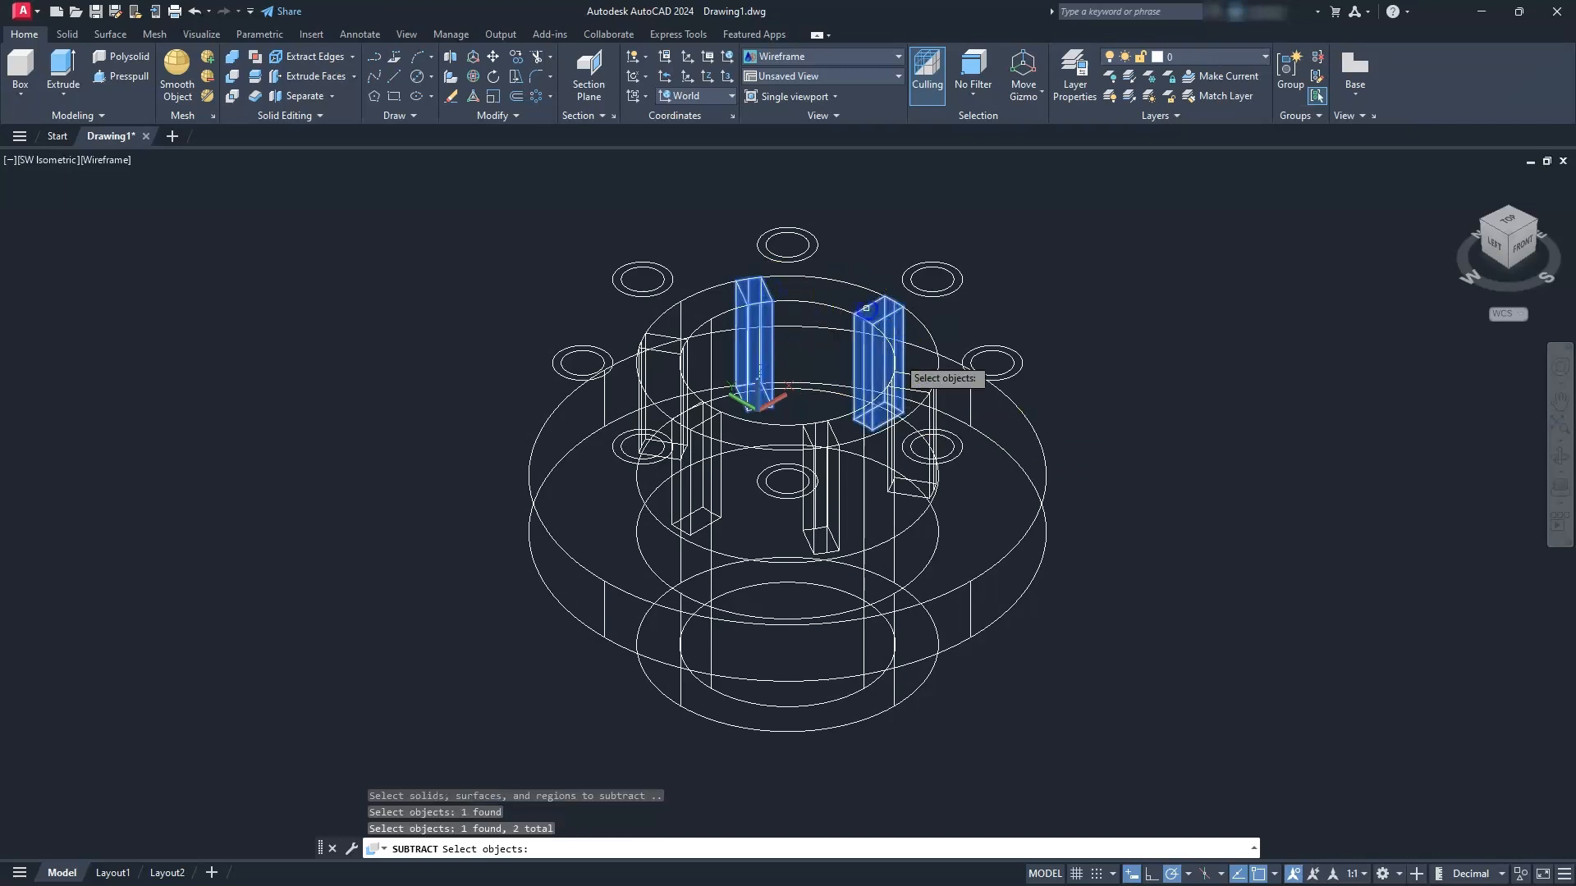
{"action": "left_click", "coordinate": [912, 382]}
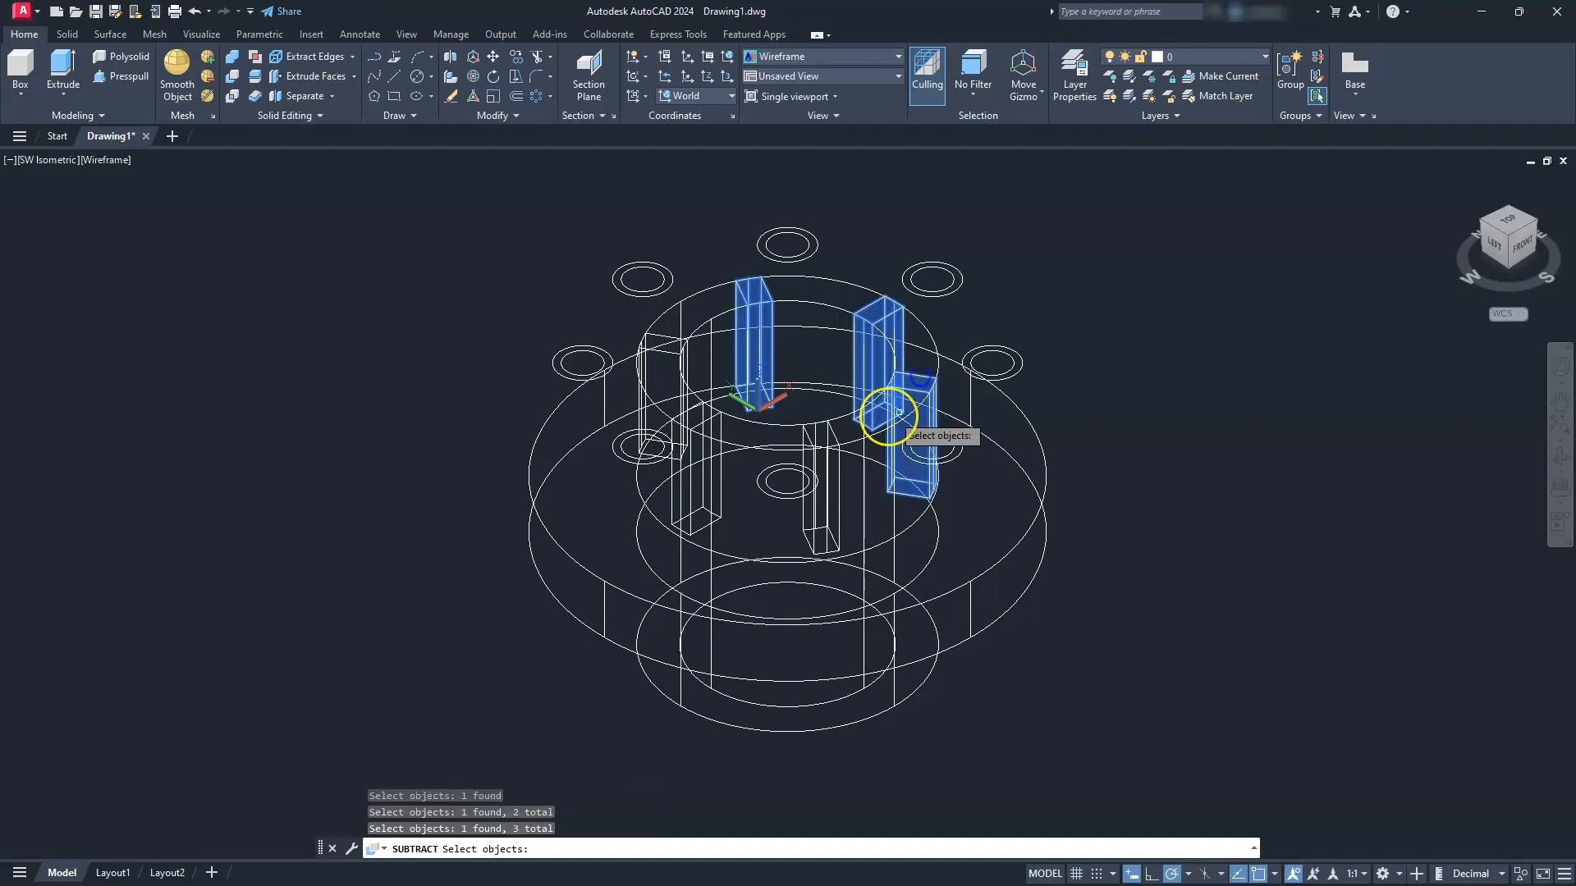
{"action": "left_click", "coordinate": [837, 434]}
{"action": "left_click", "coordinate": [705, 418]}
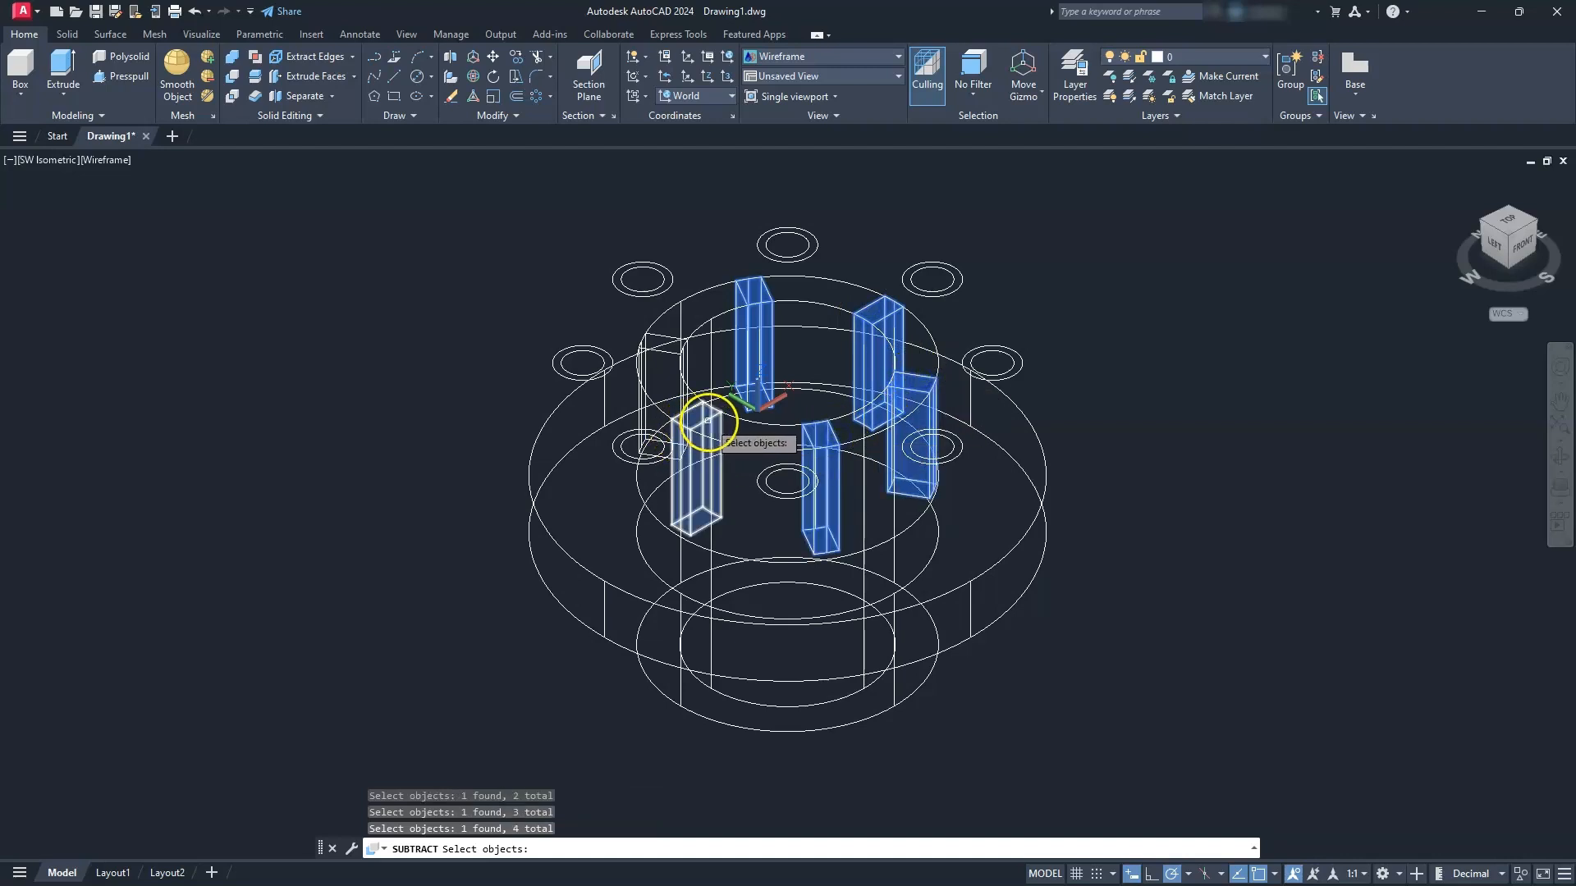
{"action": "left_click", "coordinate": [670, 351]}
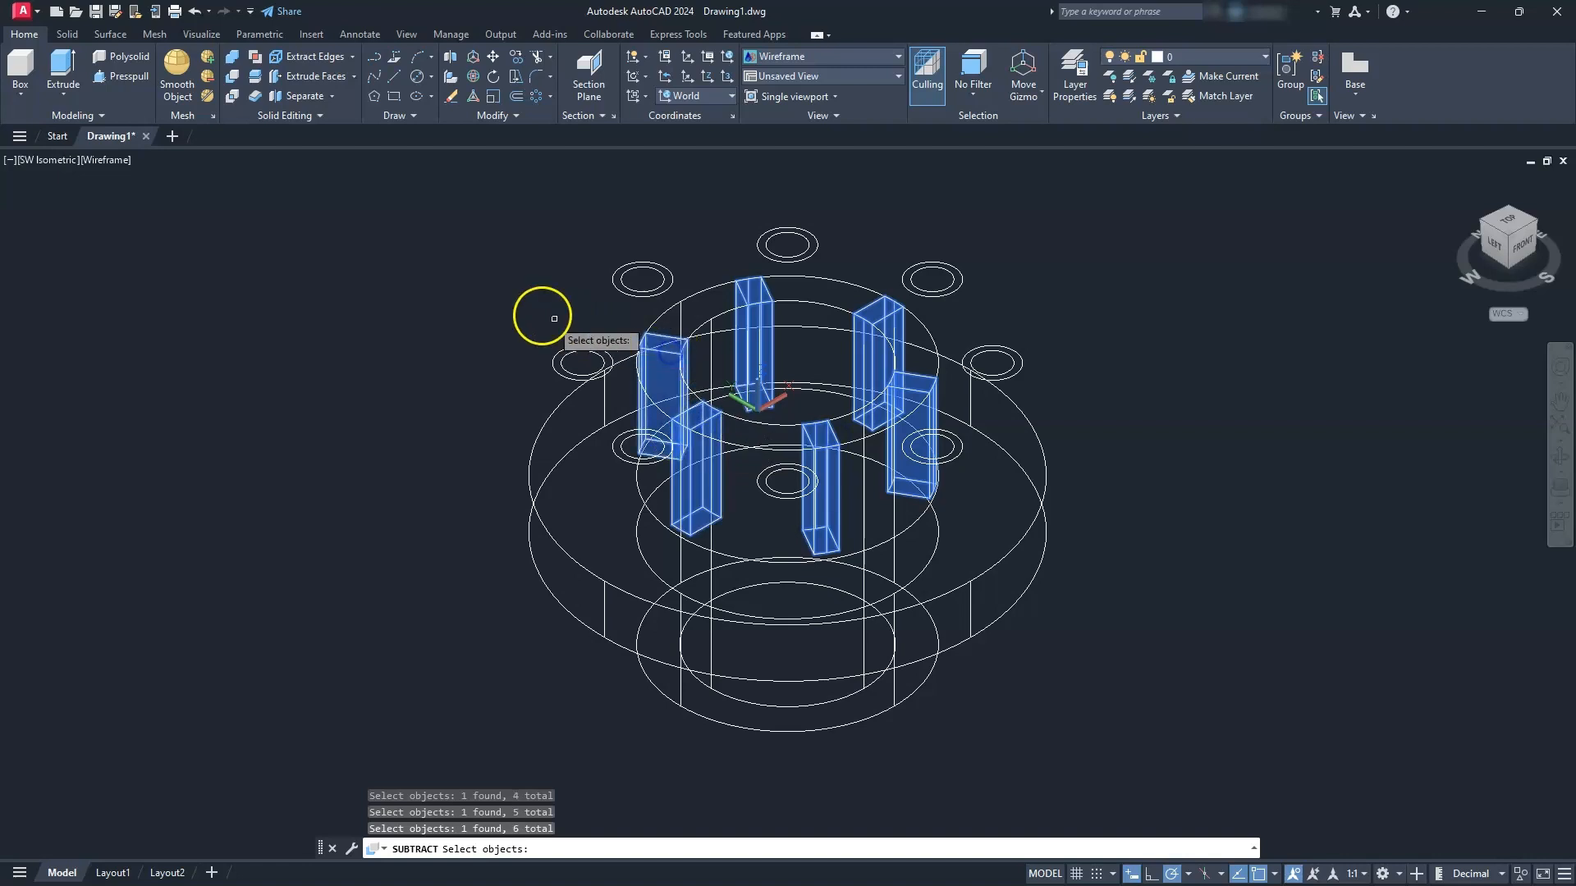
{"action": "key", "text": "Return"}
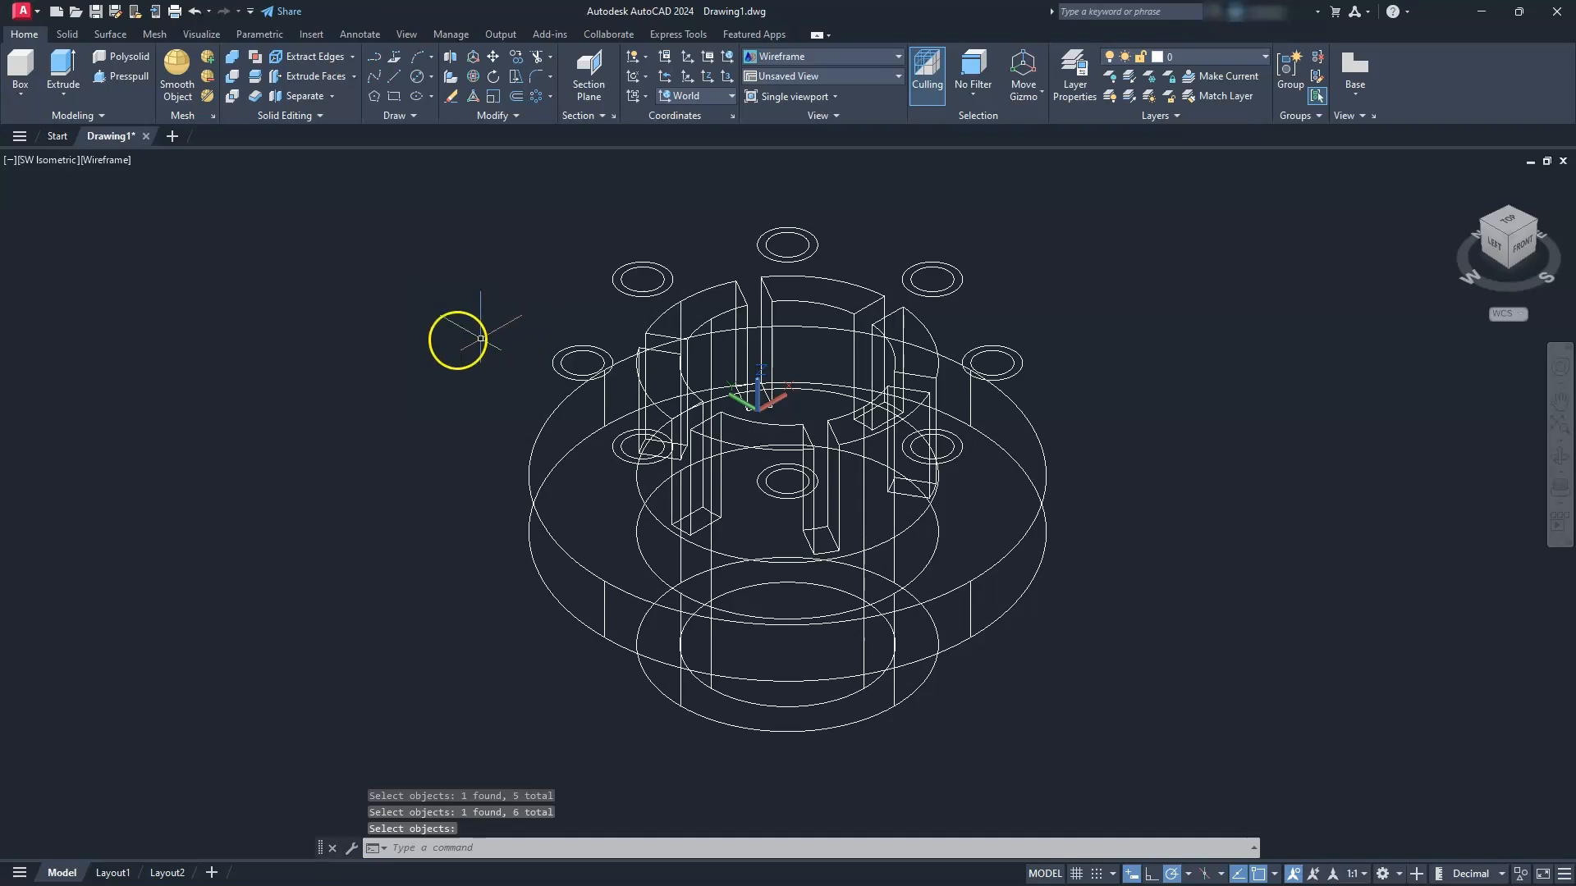
- Set the viewport's visual style to Shades of Gray and orbit around the slotted flange to inspect it
{"action": "left_click", "coordinate": [112, 168]}
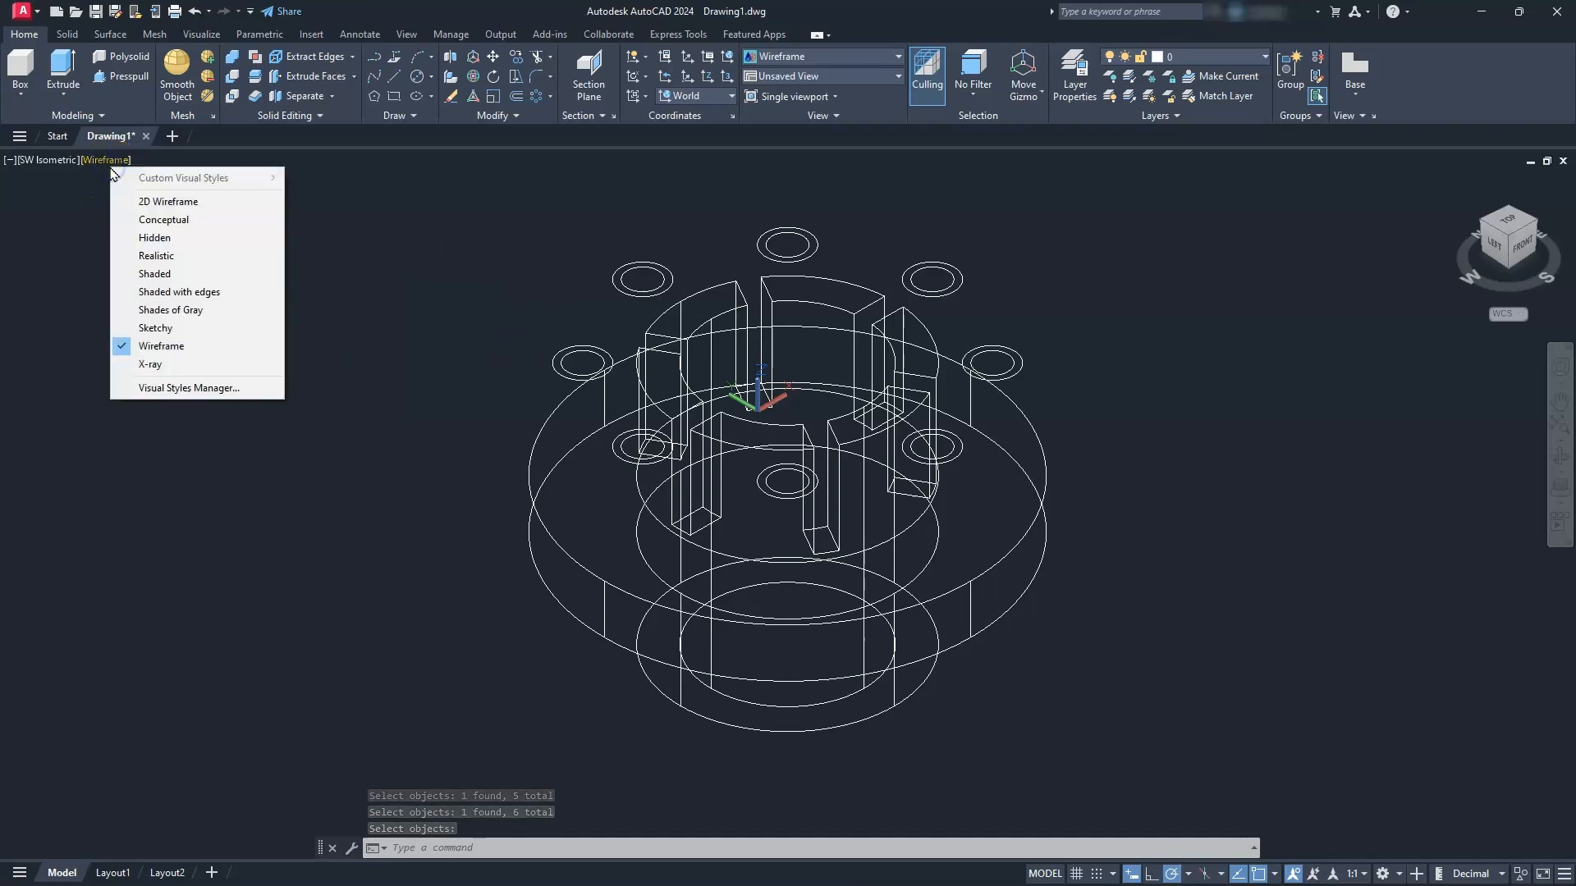
{"action": "left_click", "coordinate": [171, 307]}
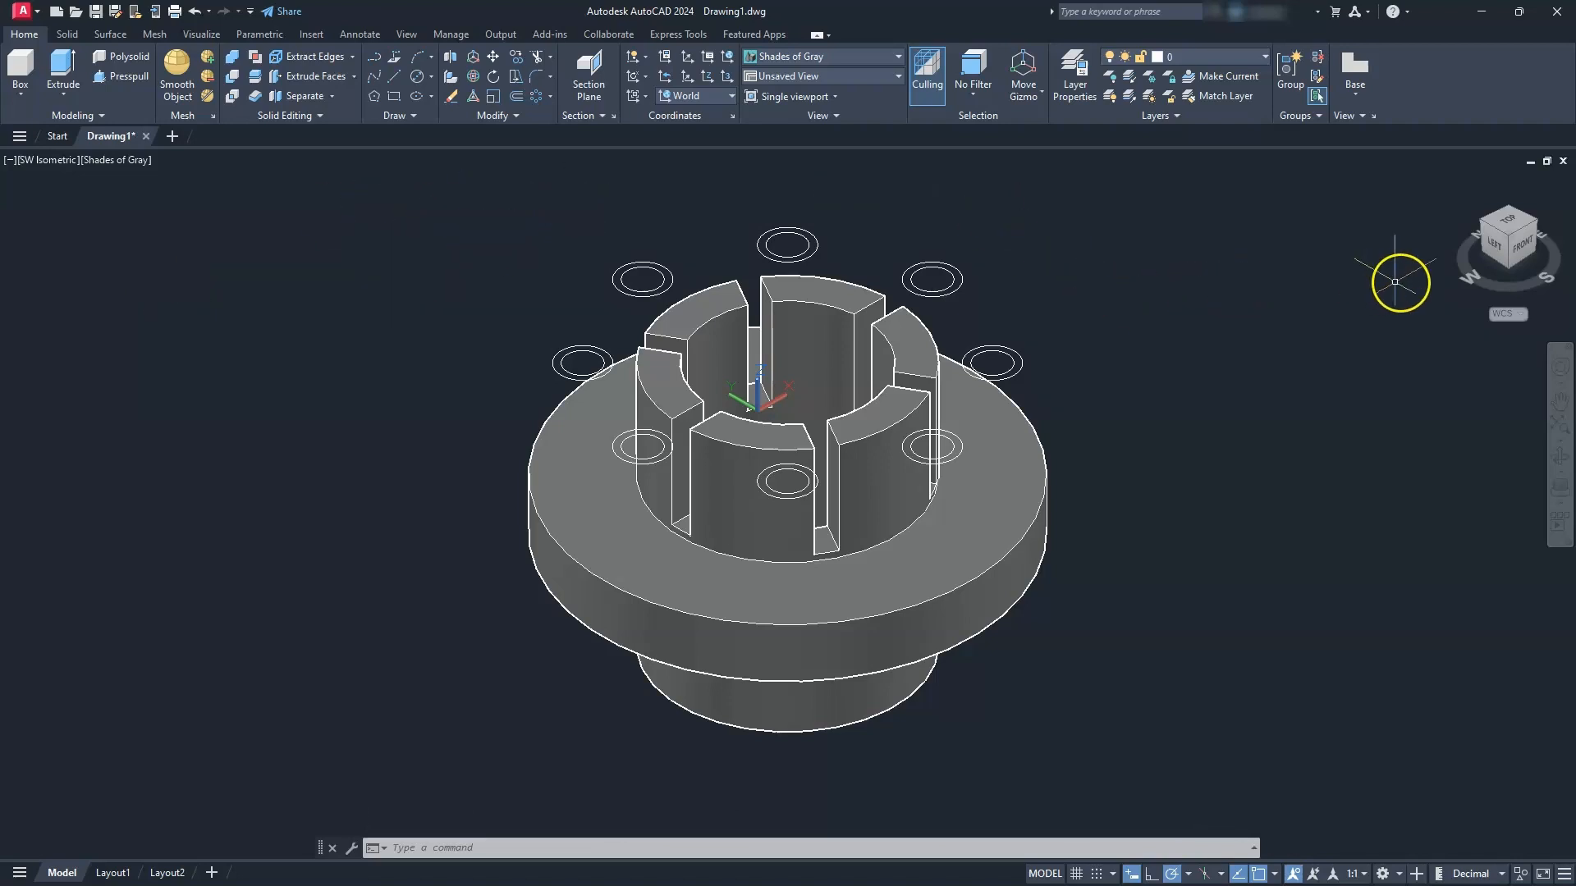
{"action": "left_click", "coordinate": [1533, 258]}
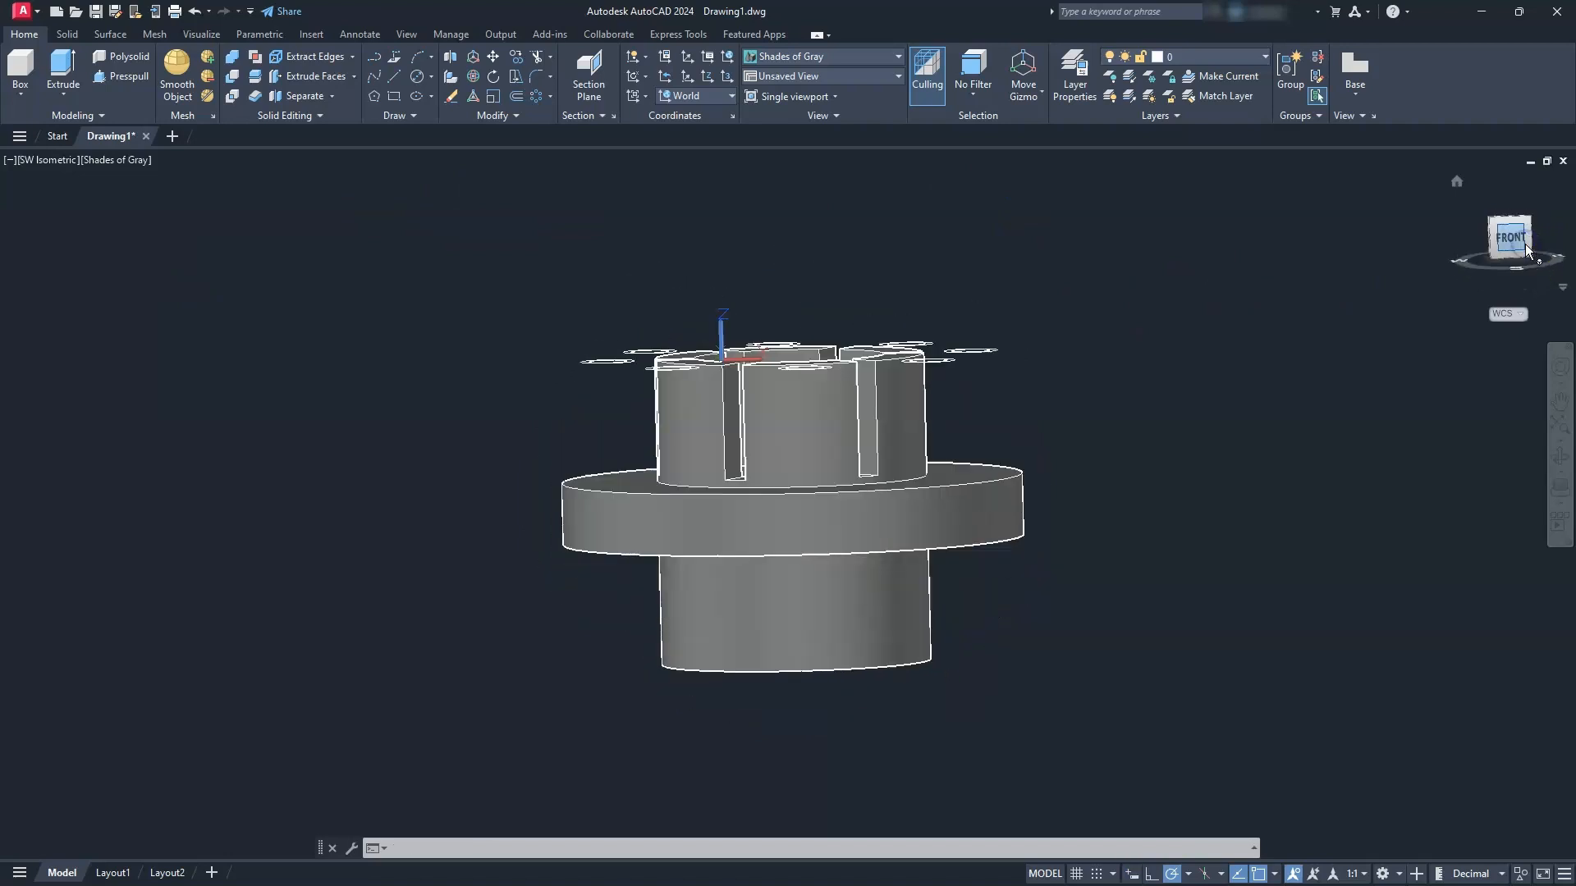
{"action": "left_click", "coordinate": [1490, 219]}
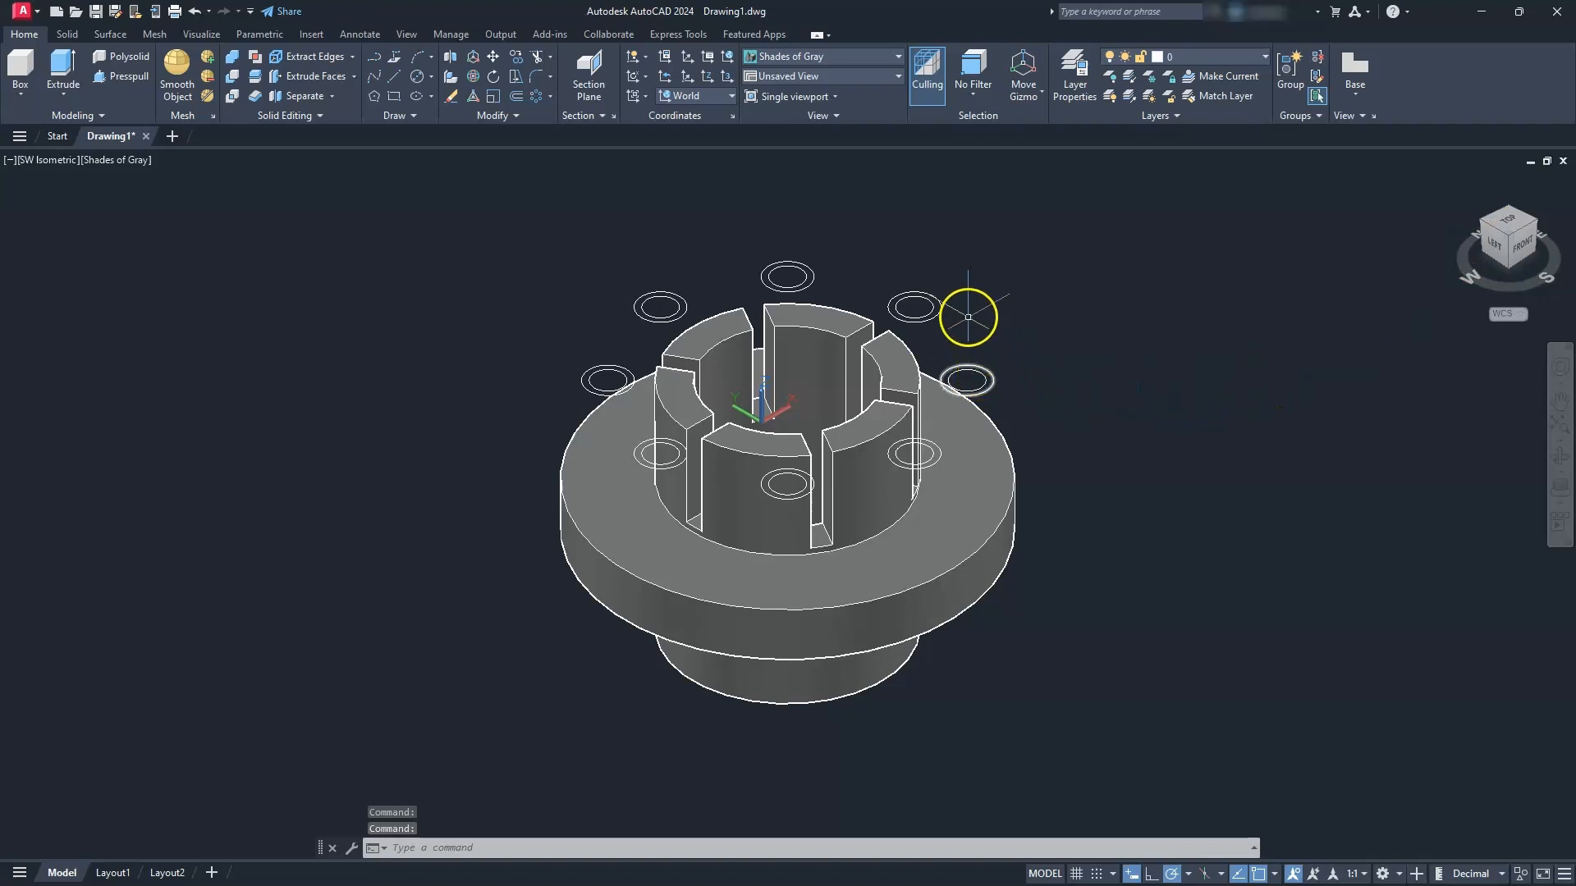
- Move all eight pairs of bolt-hole circles straight down by 30 in the front view, then deselect them
{"action": "left_click", "coordinate": [1519, 248]}
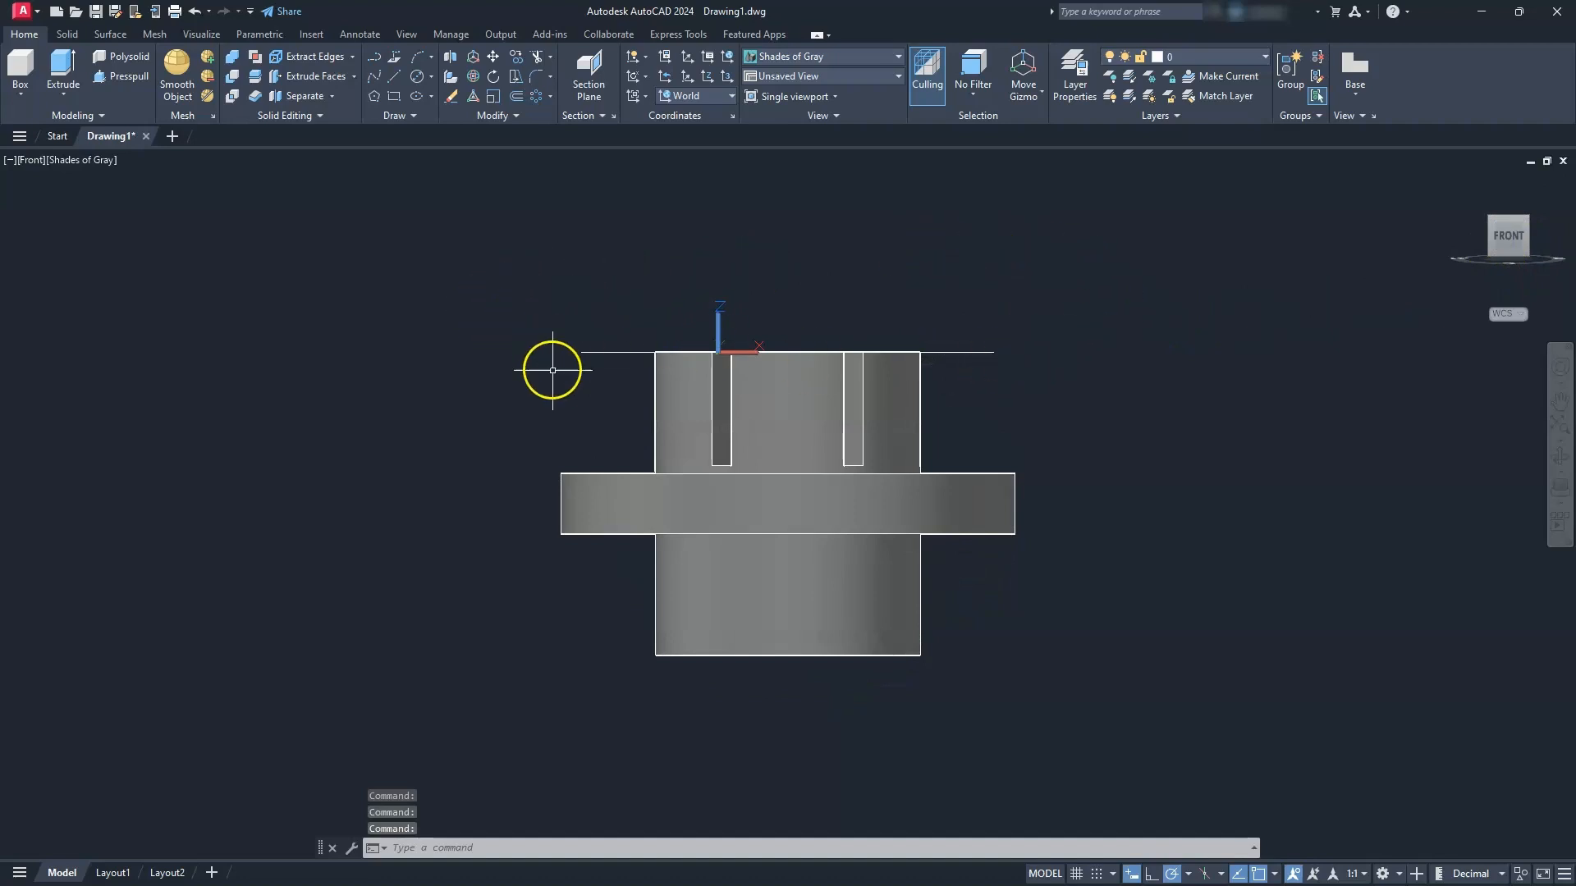
{"action": "left_click", "coordinate": [503, 294]}
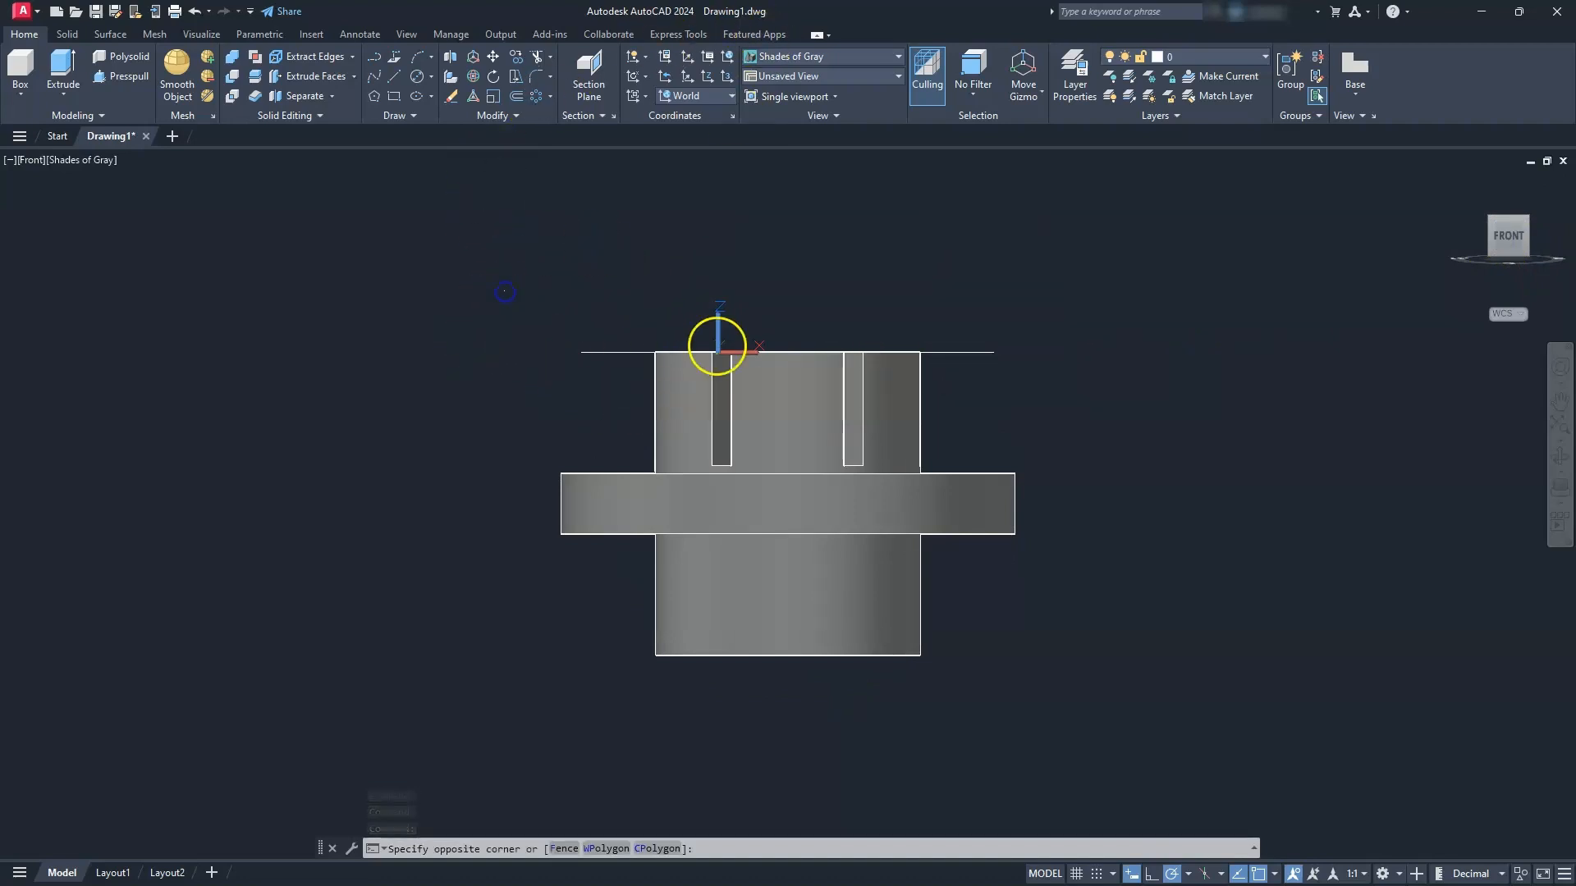
{"action": "left_click", "coordinate": [1138, 365]}
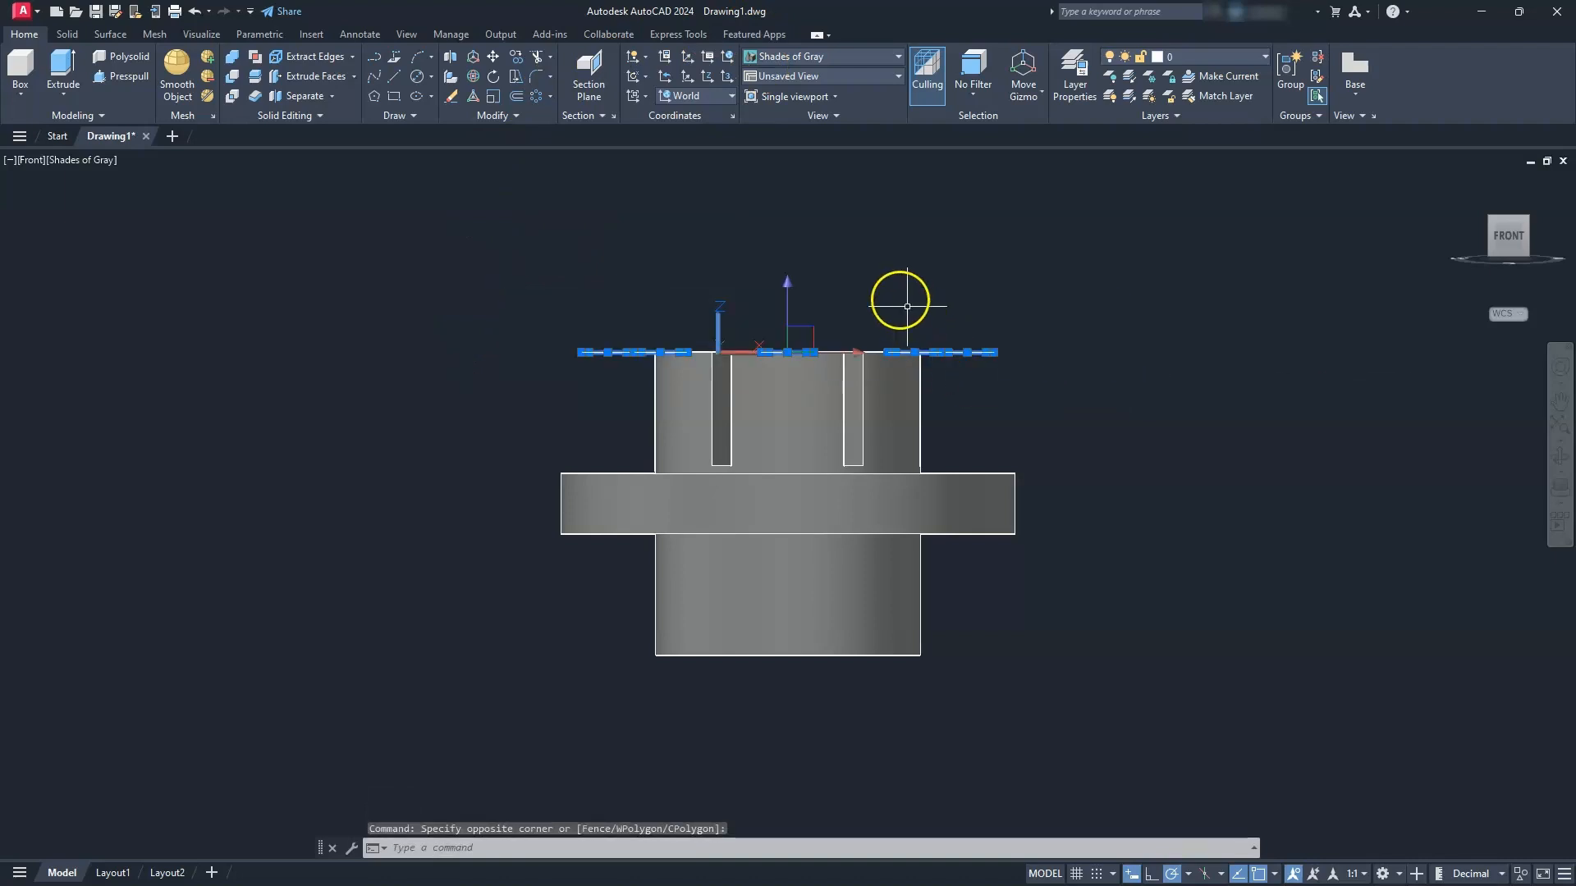
{"action": "left_click", "coordinate": [793, 292]}
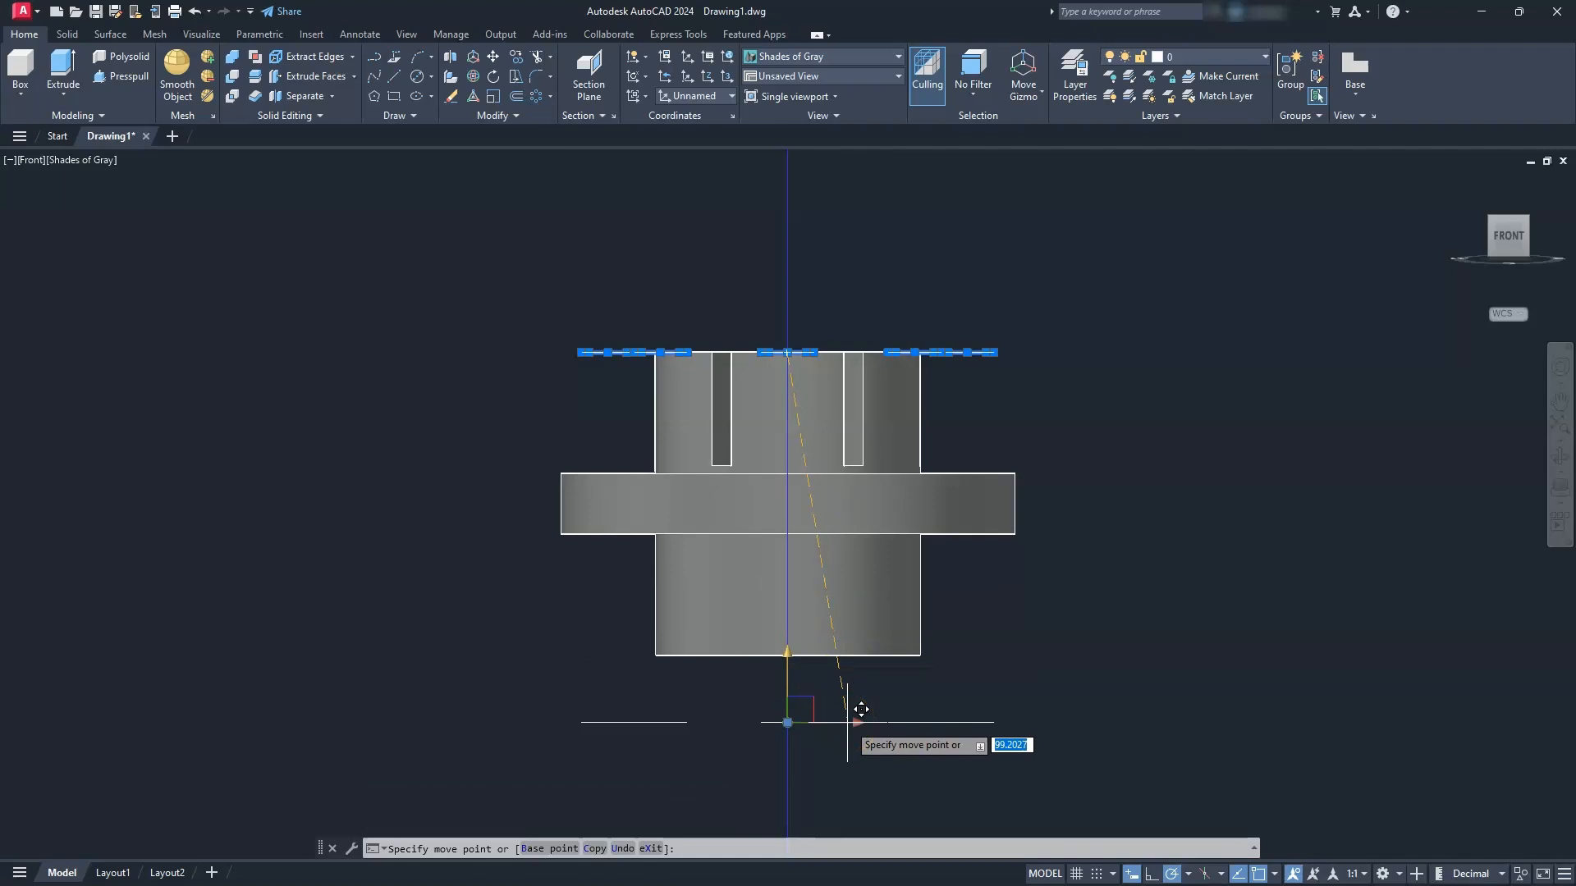
{"action": "key", "text": "BackSpace"}
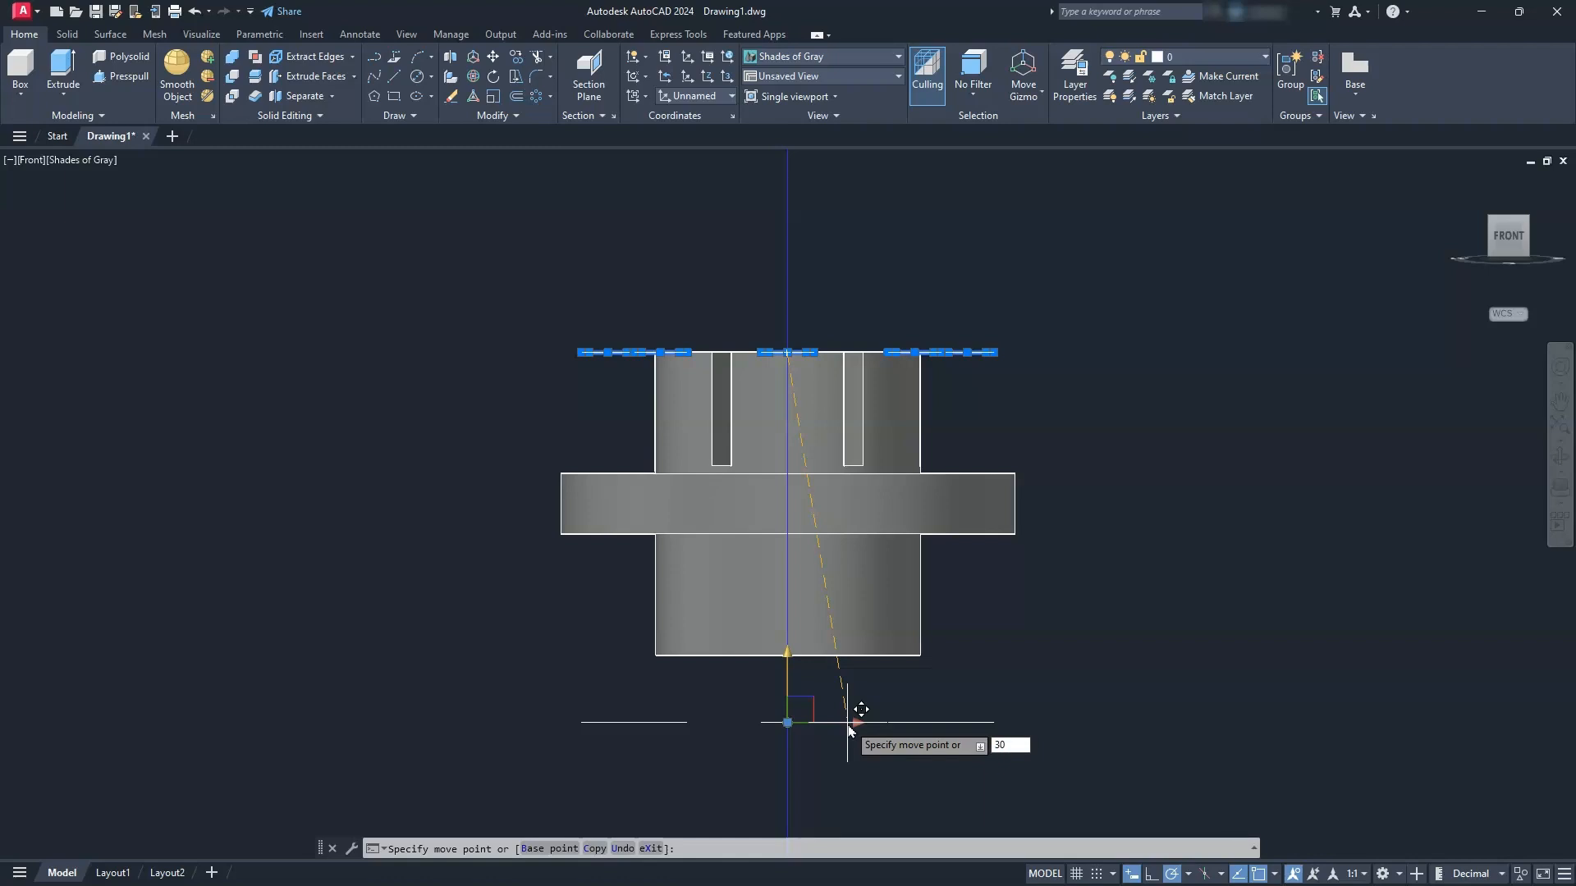
{"action": "key", "text": "Return"}
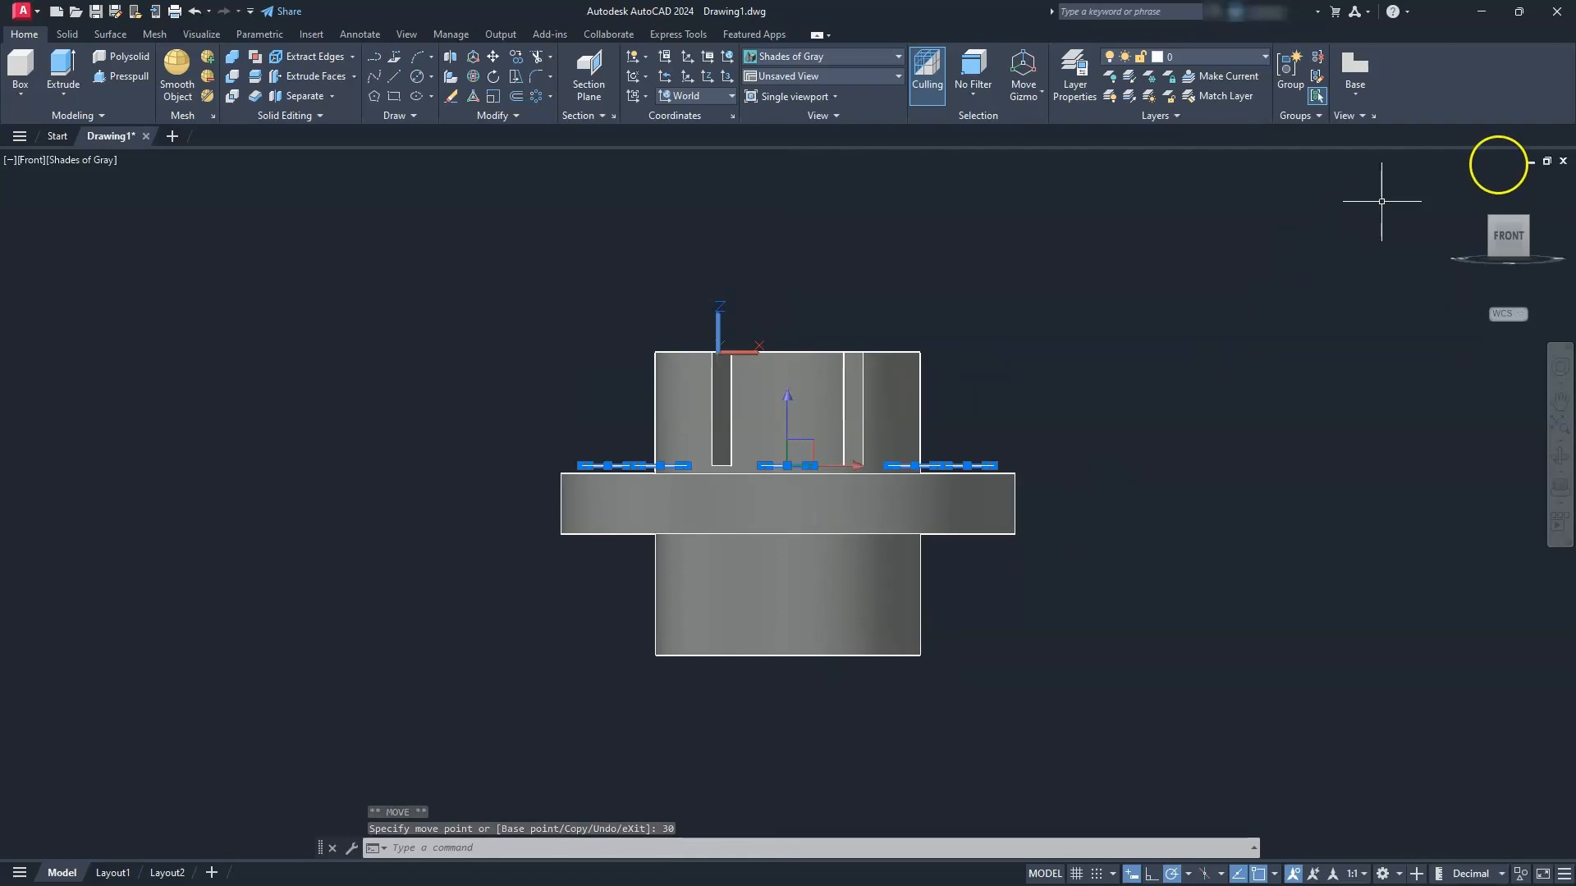
{"action": "mouse_move", "coordinate": [1499, 213]}
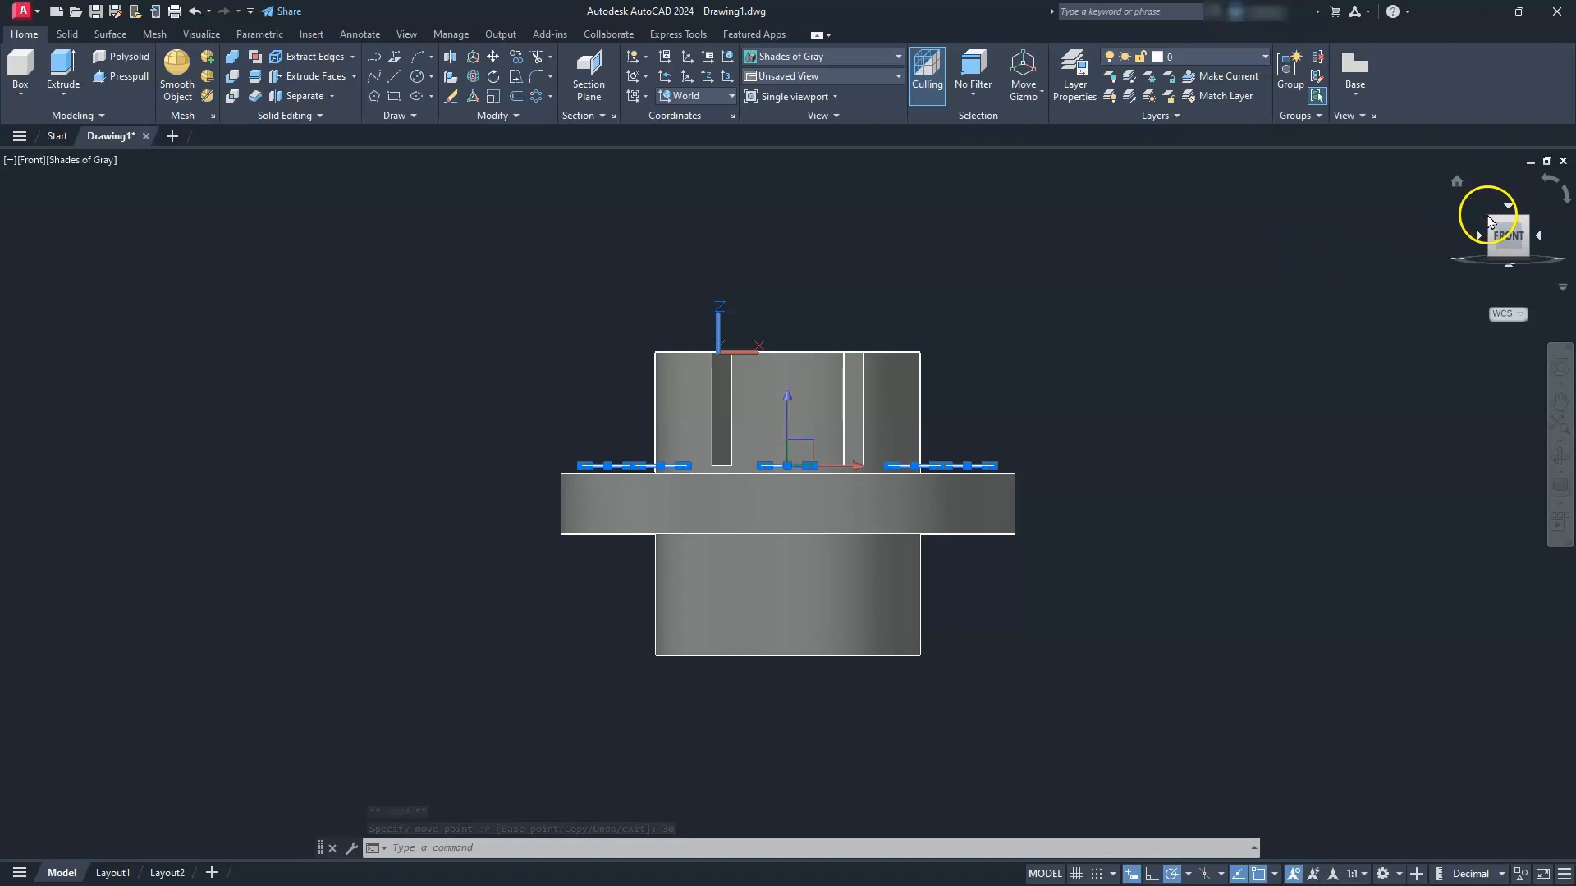
{"action": "left_click", "coordinate": [1495, 216]}
{"action": "key", "text": "Escape"}
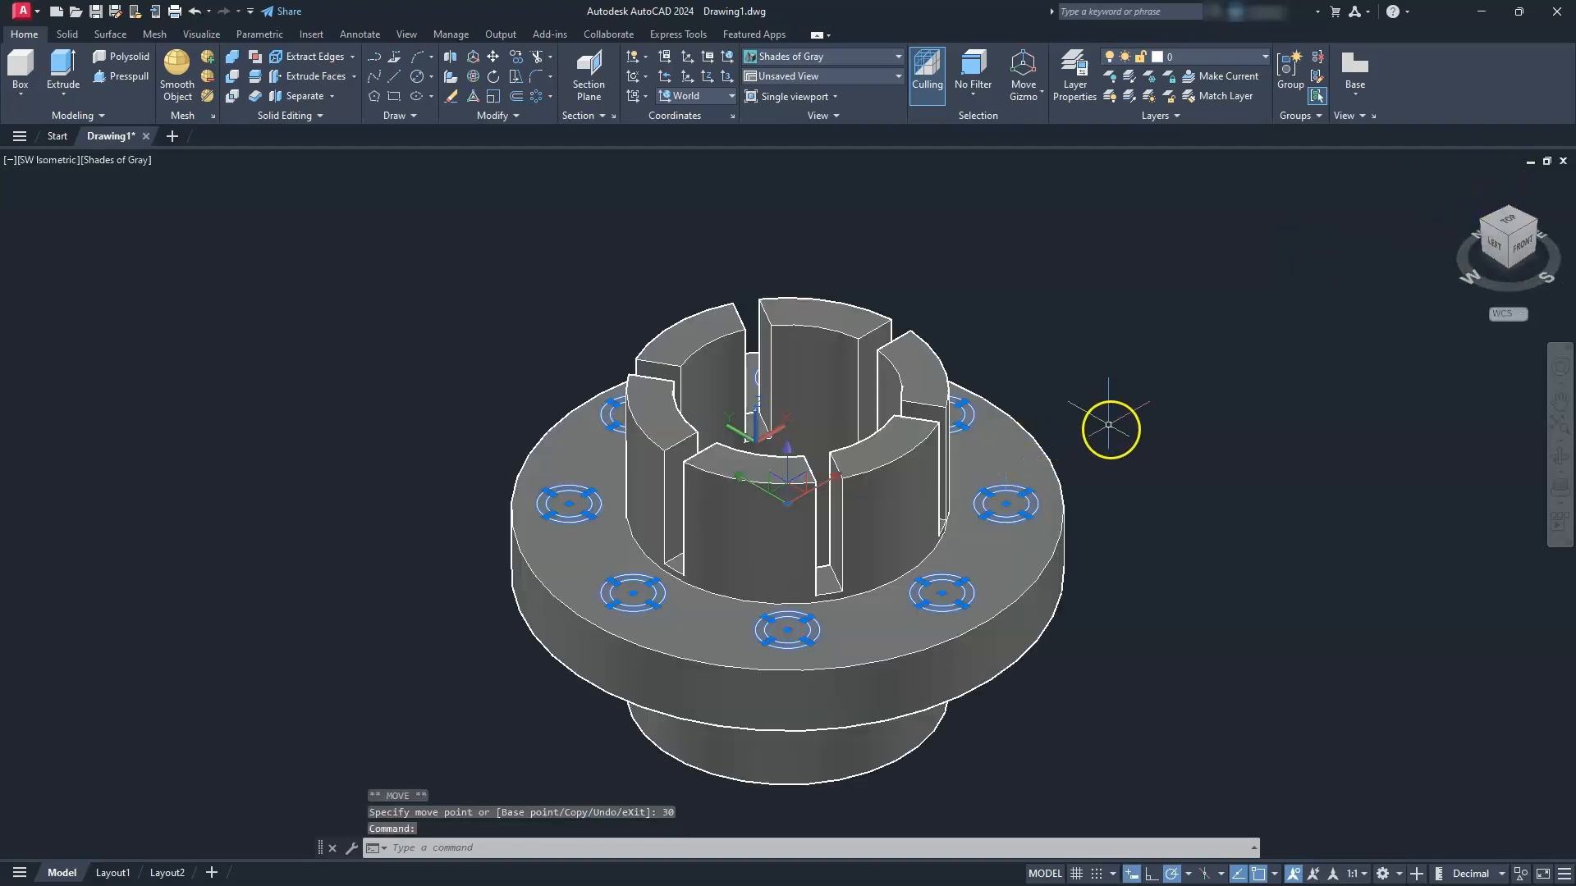
{"action": "key", "text": "Escape"}
{"action": "key", "text": "Escape"}
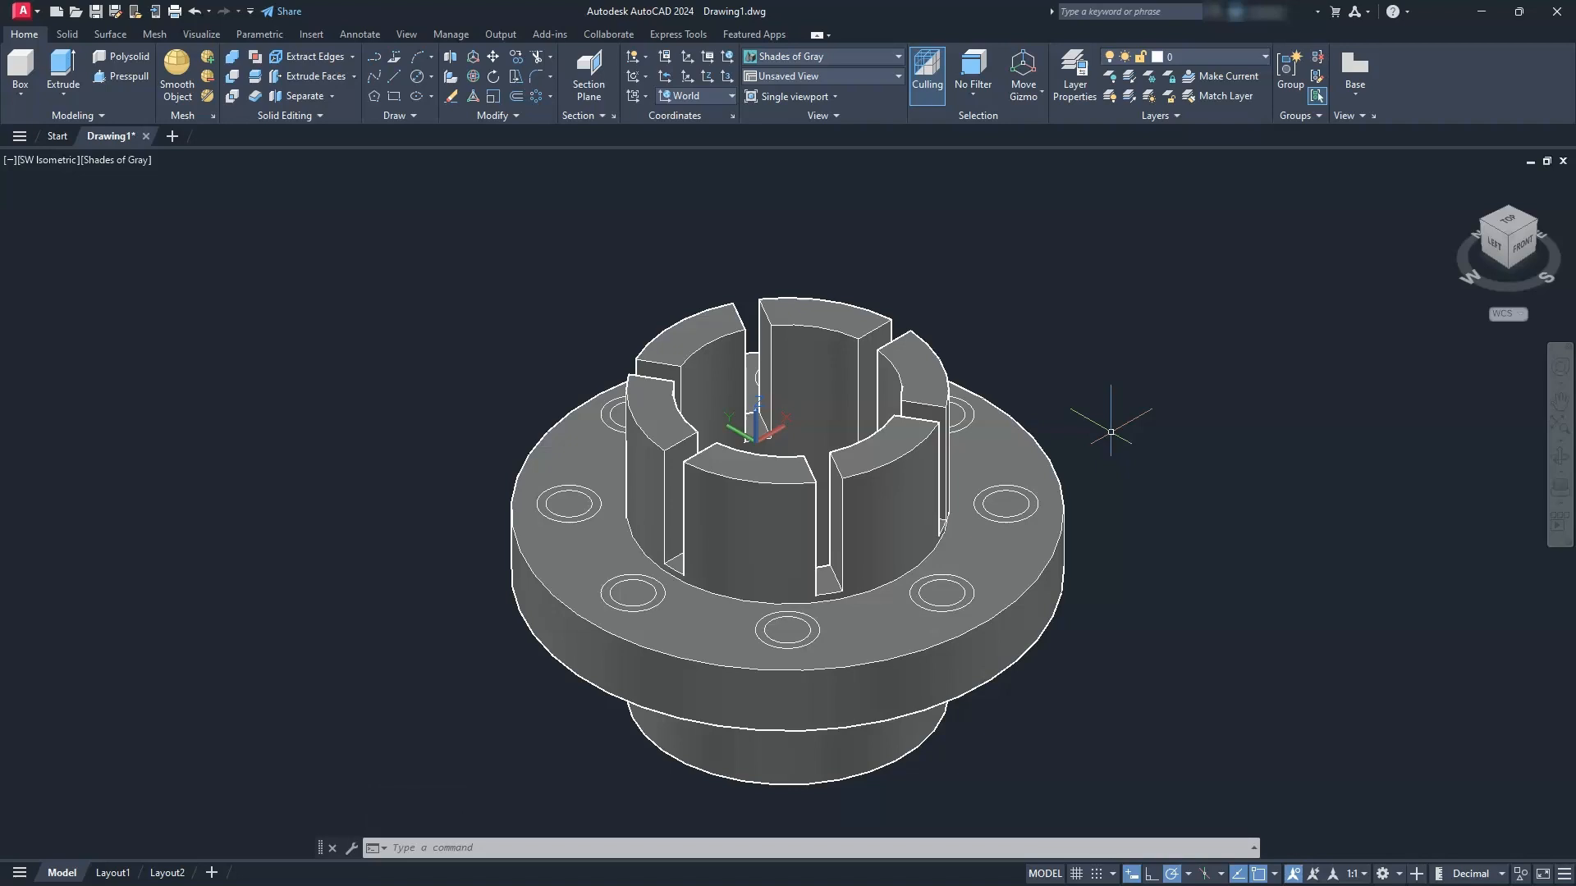
- Show the flange from the top and set the visual style to Wireframe
{"action": "left_click", "coordinate": [1507, 217]}
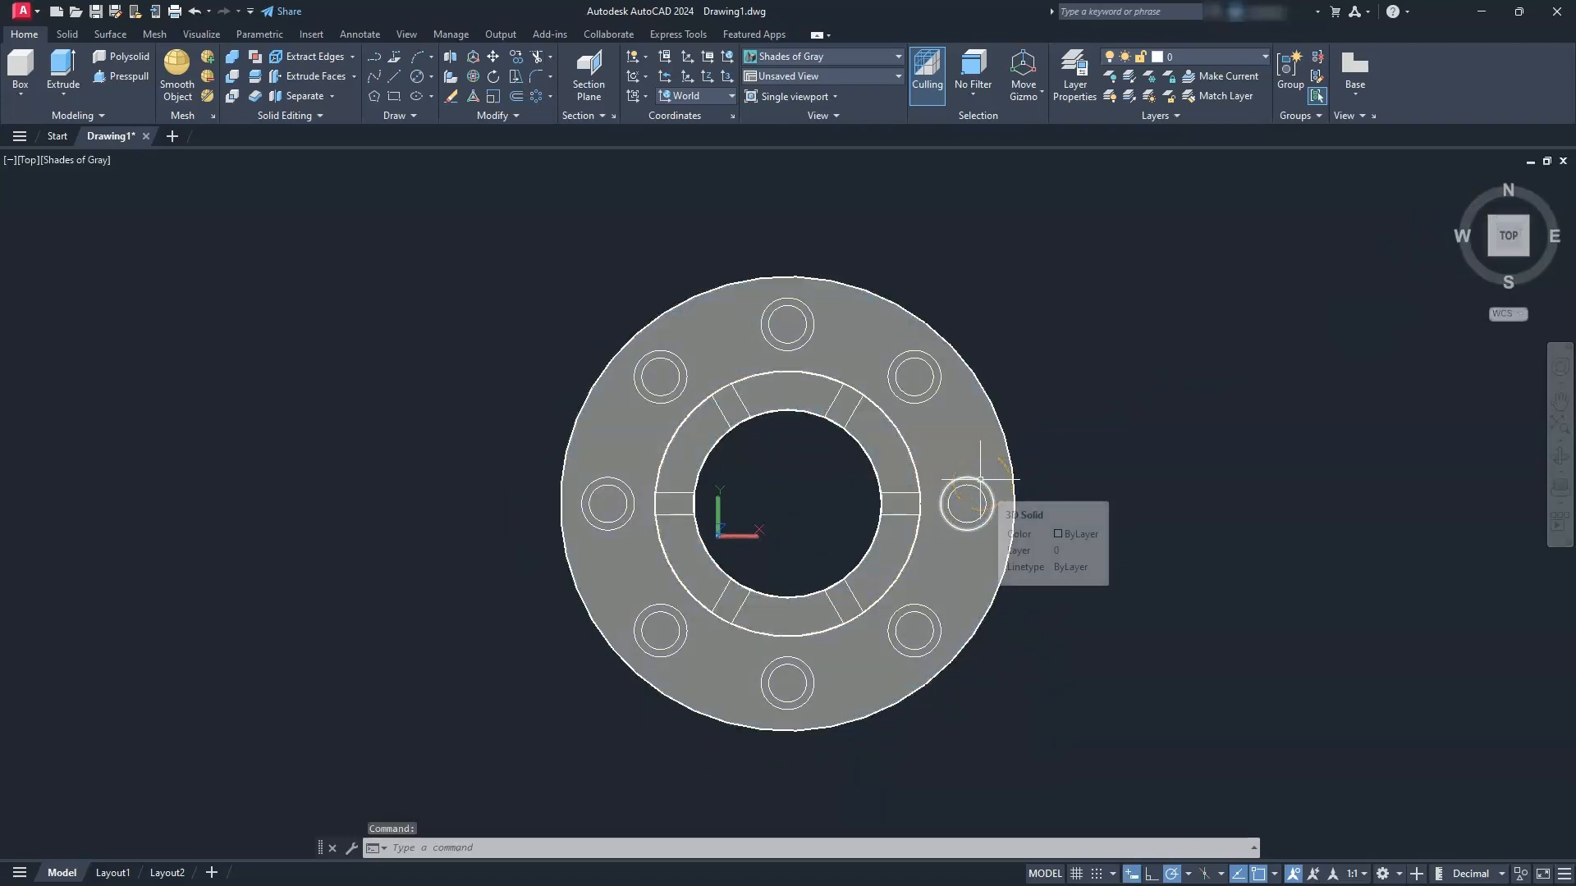
{"action": "left_click", "coordinate": [83, 165]}
{"action": "left_click", "coordinate": [152, 341]}
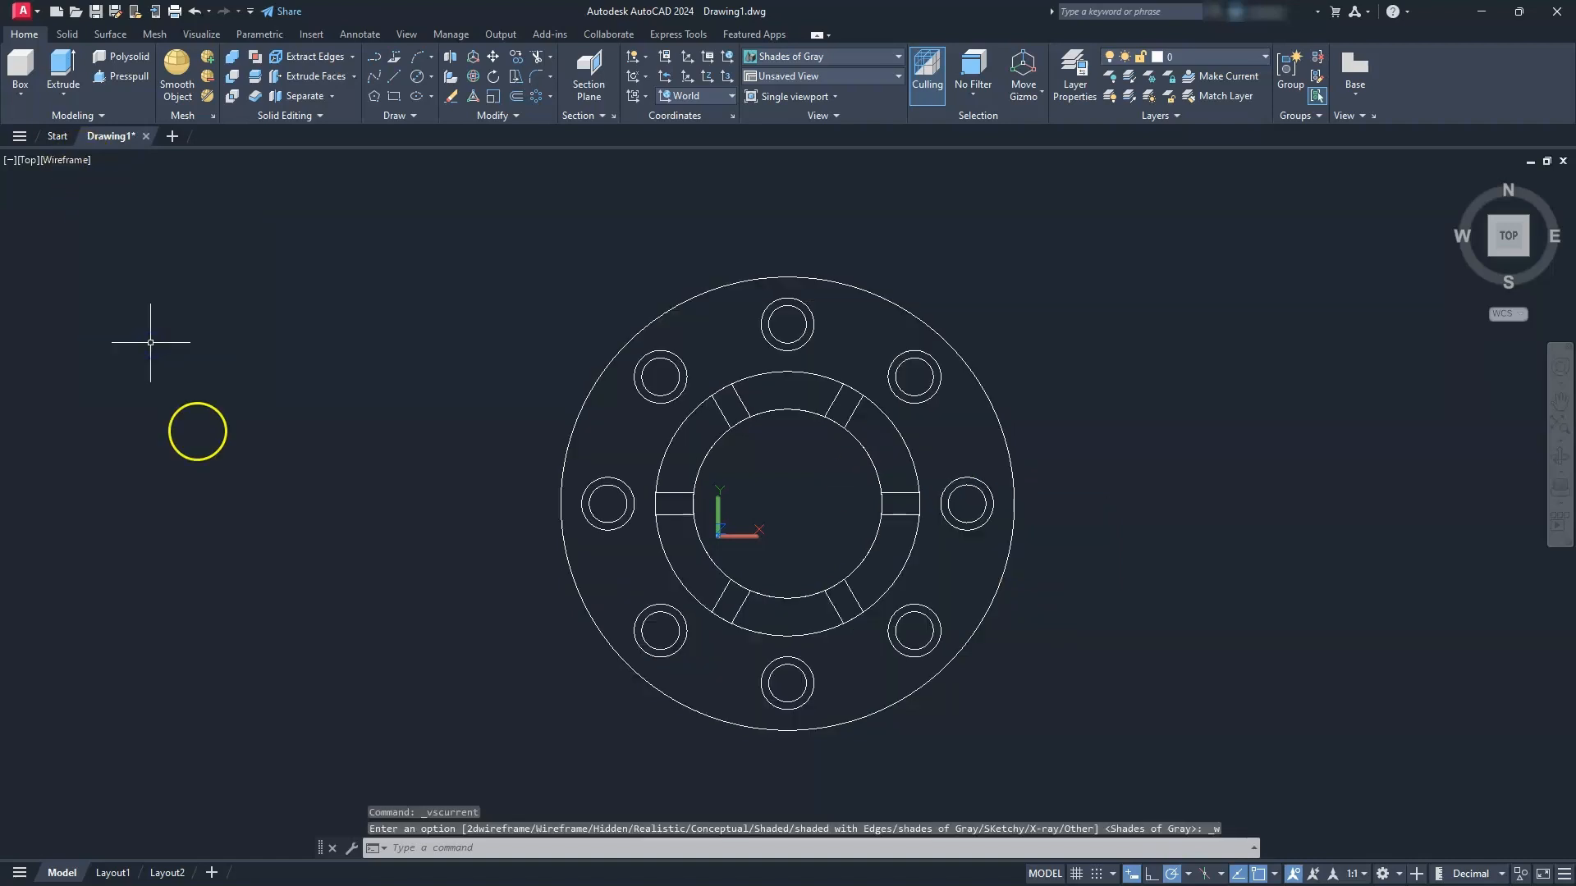
- Extrude the outer circles of all eight bolt holes downward by 20
{"action": "left_click", "coordinate": [66, 69]}
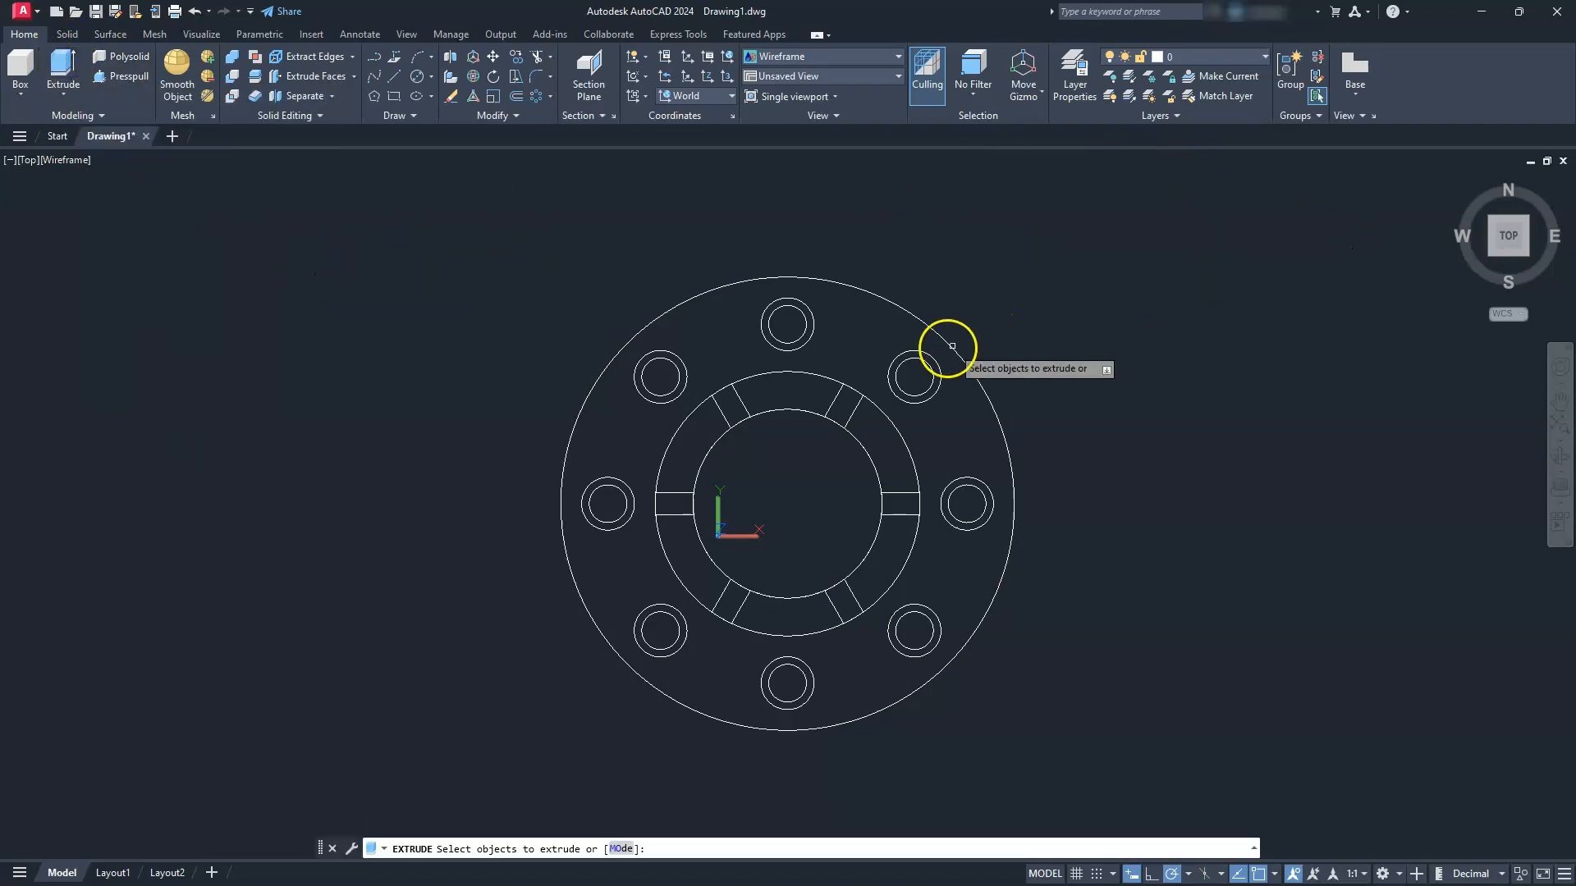
{"action": "left_click", "coordinate": [929, 357]}
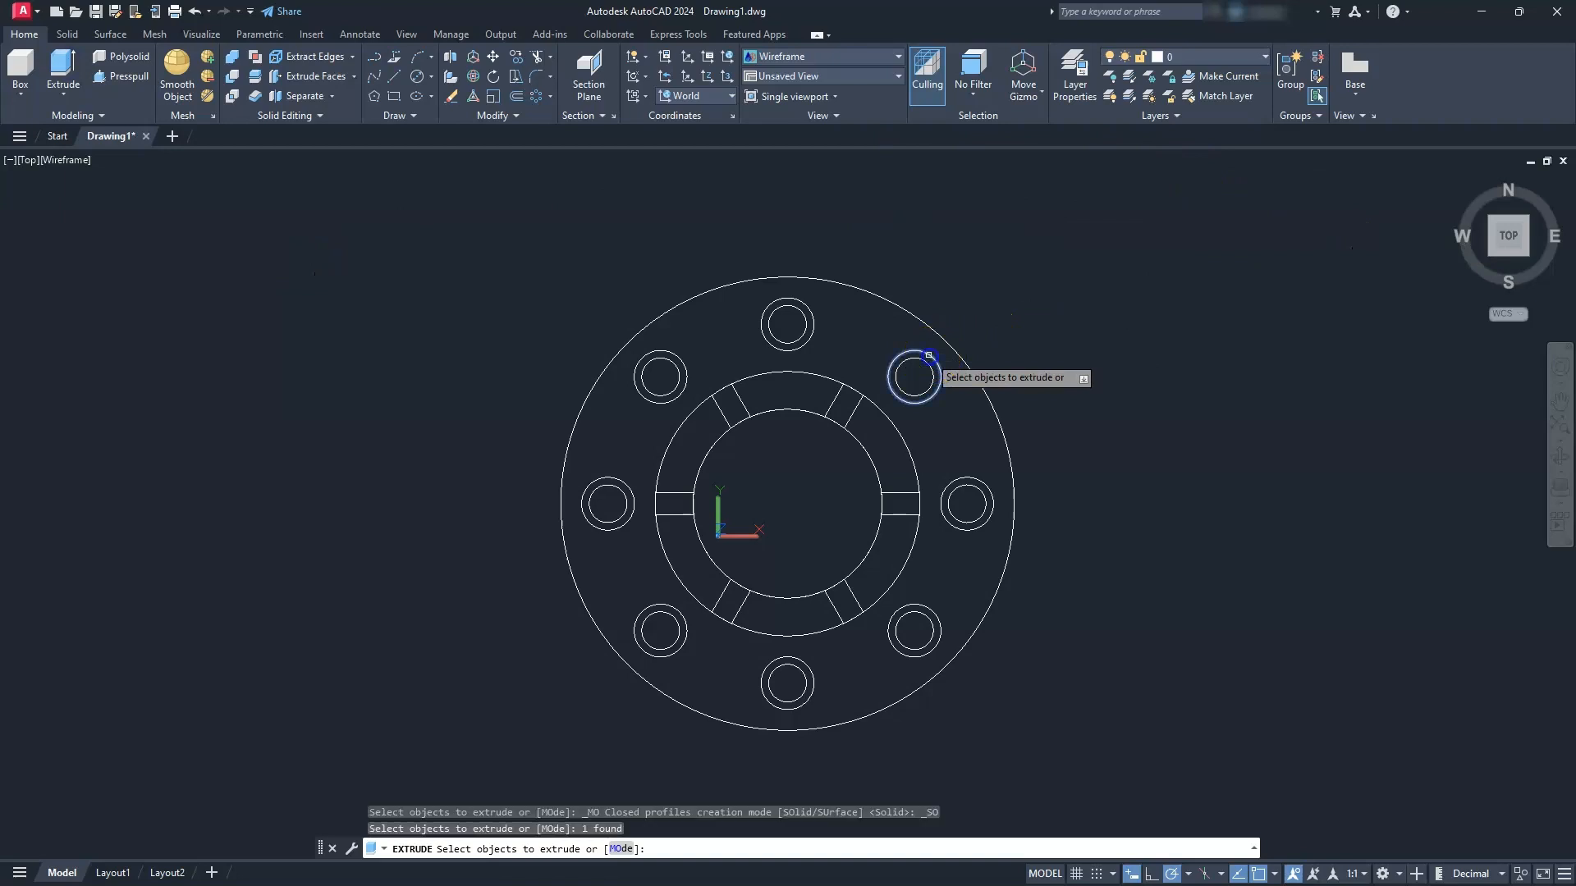
{"action": "left_click", "coordinate": [815, 321]}
{"action": "left_click", "coordinate": [673, 400]}
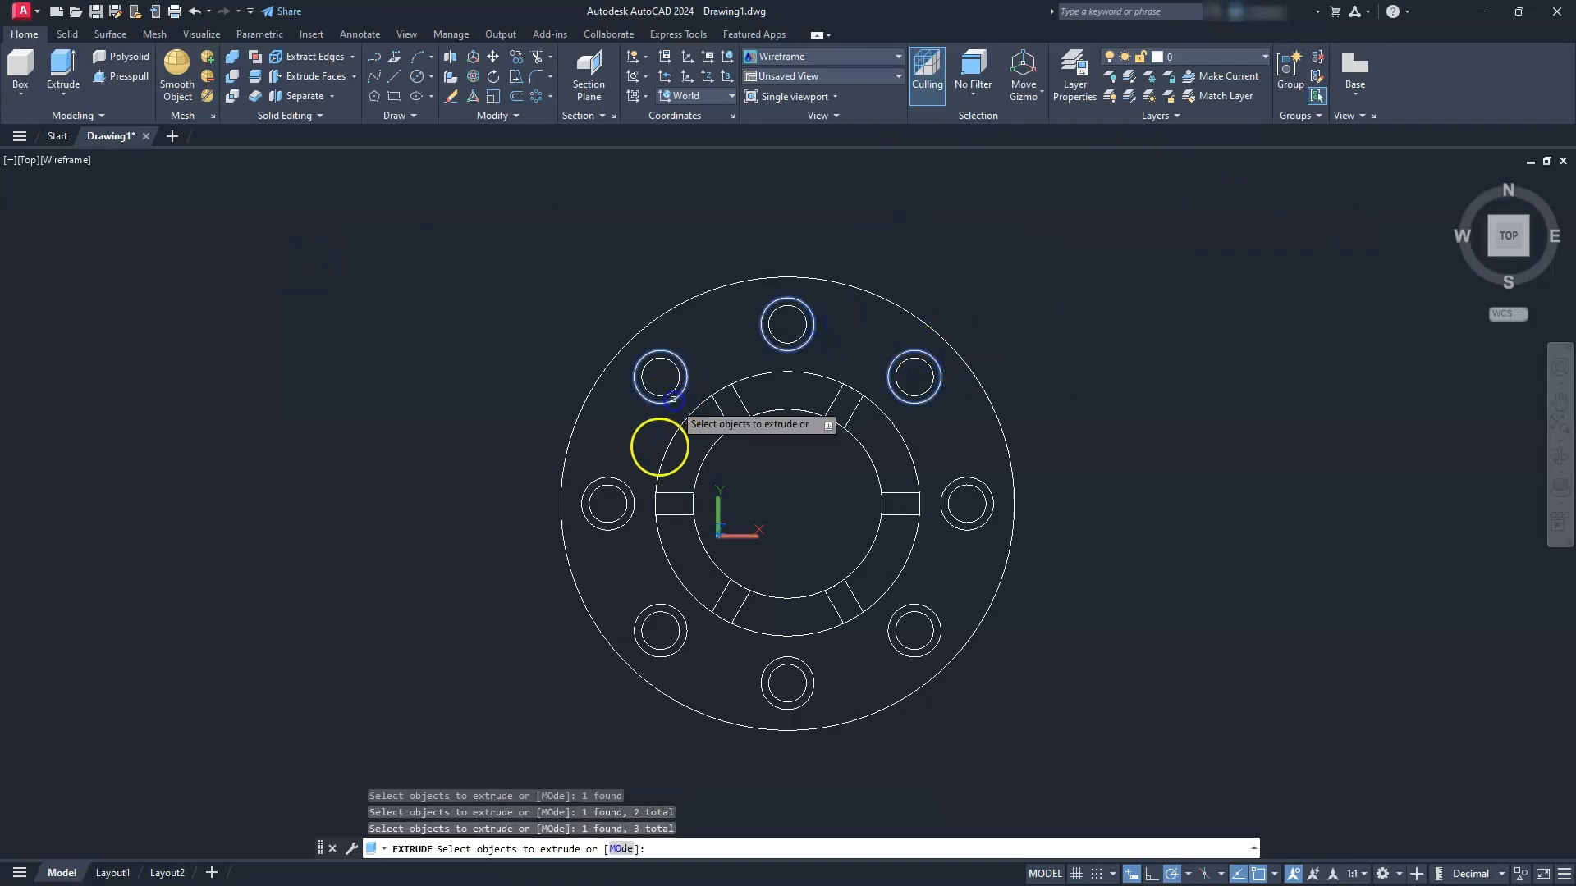
{"action": "left_click", "coordinate": [631, 486]}
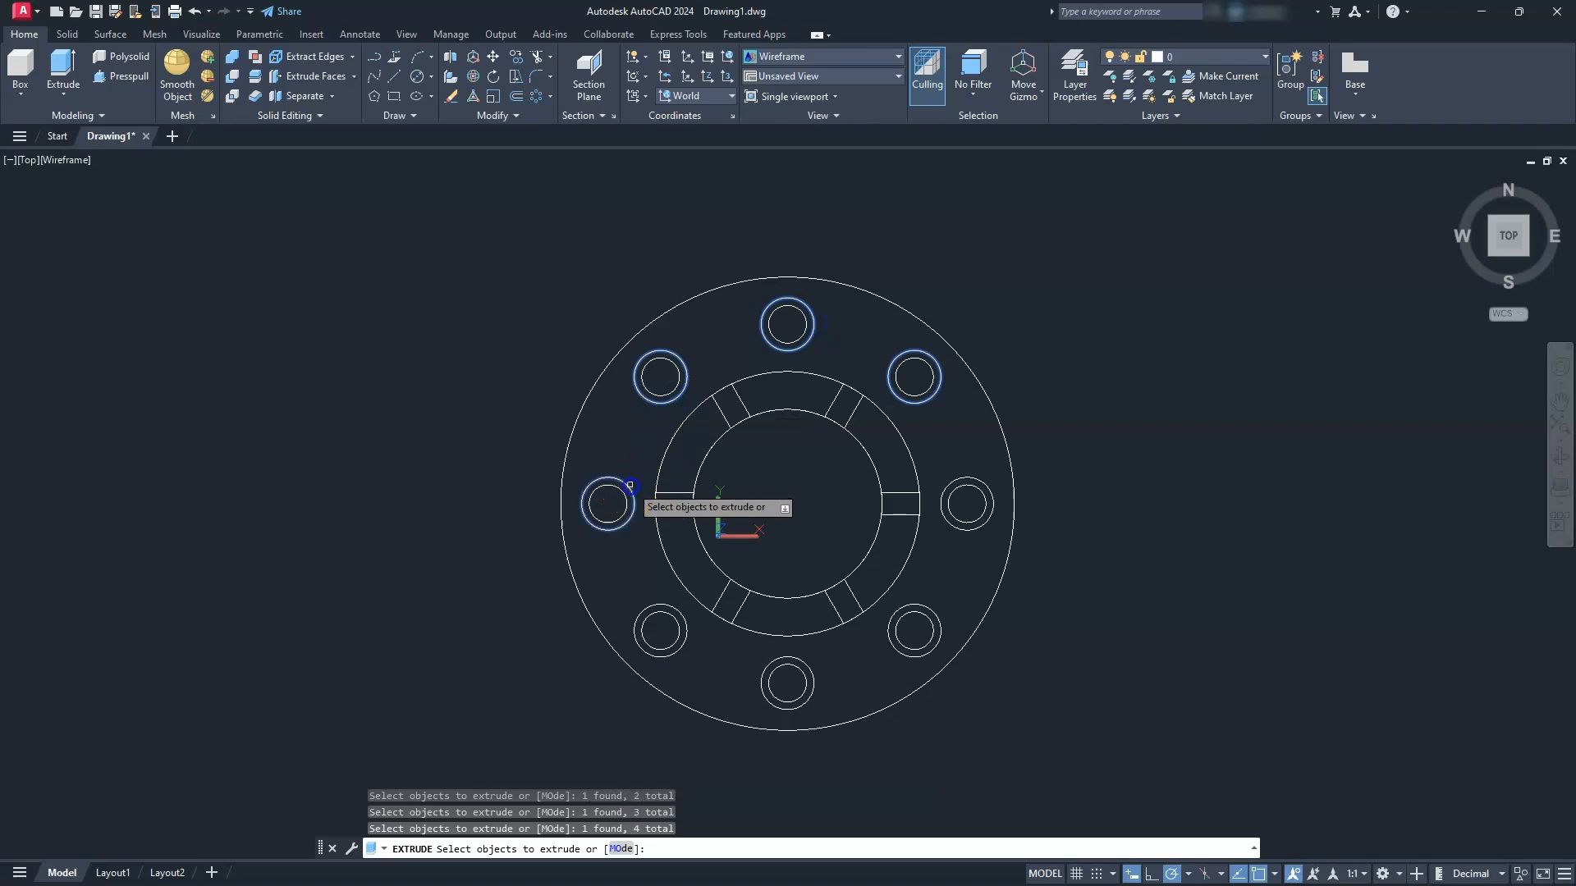
{"action": "left_click", "coordinate": [670, 605]}
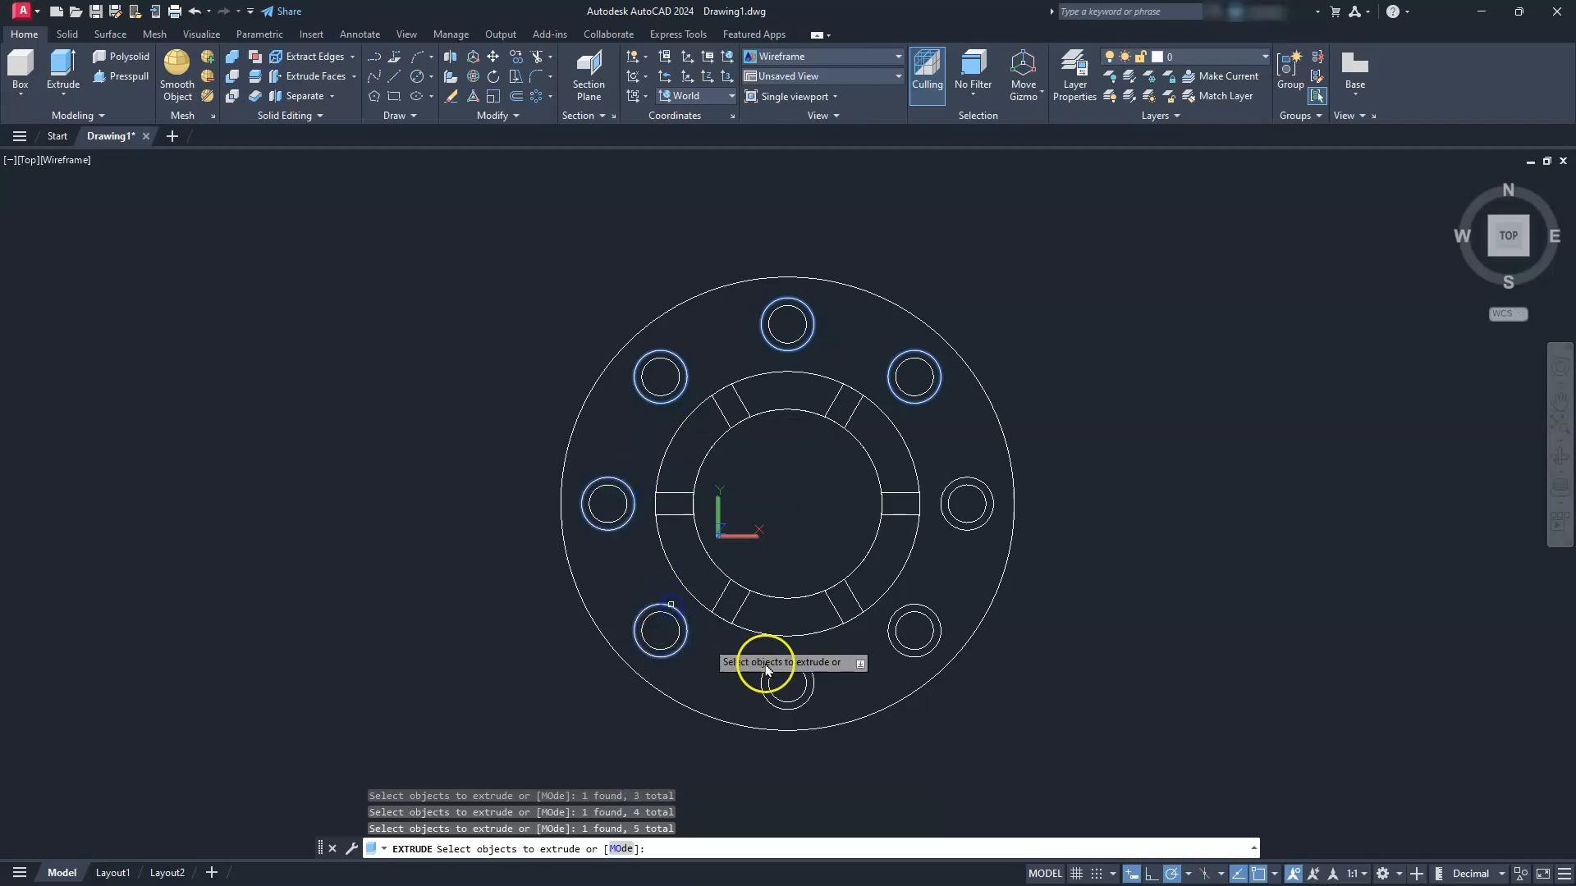
{"action": "left_click", "coordinate": [810, 665]}
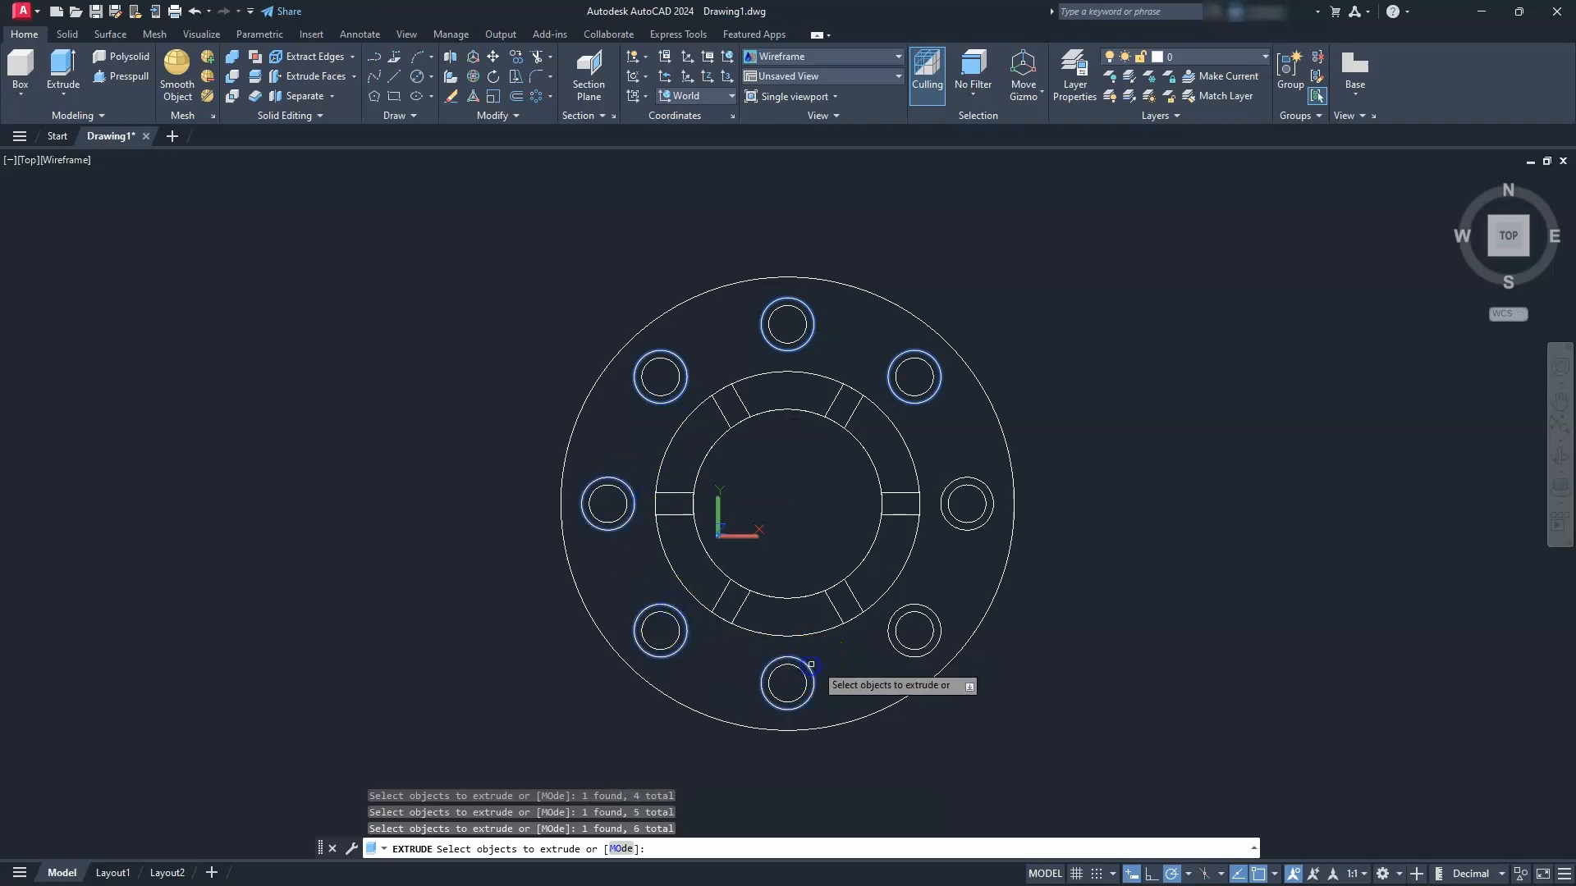
{"action": "left_click", "coordinate": [910, 606]}
{"action": "left_click", "coordinate": [946, 526]}
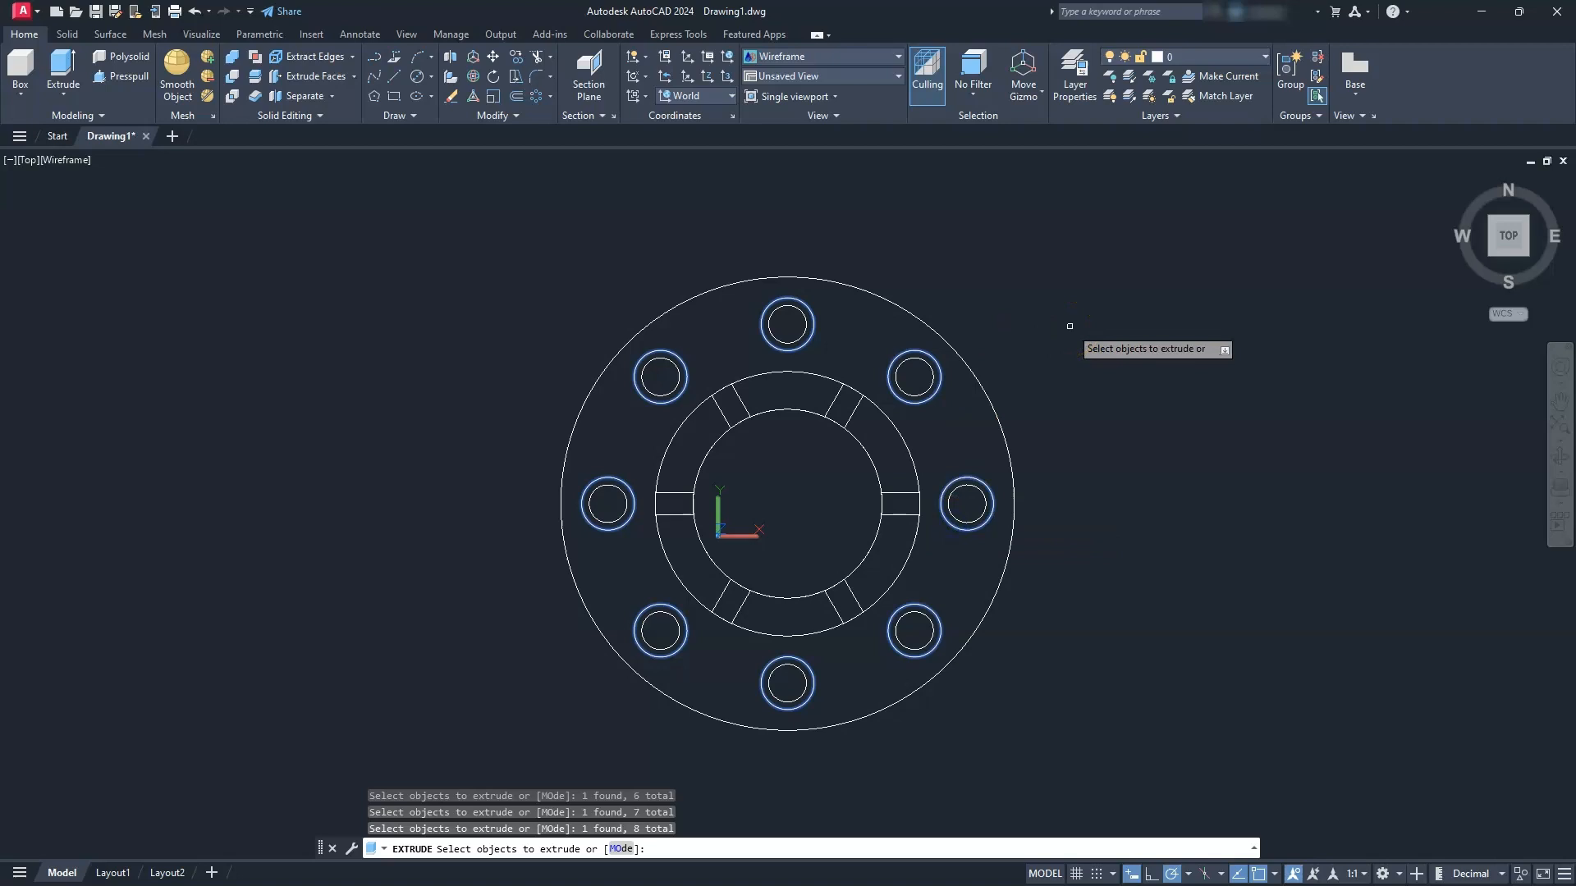
{"action": "key", "text": "Return"}
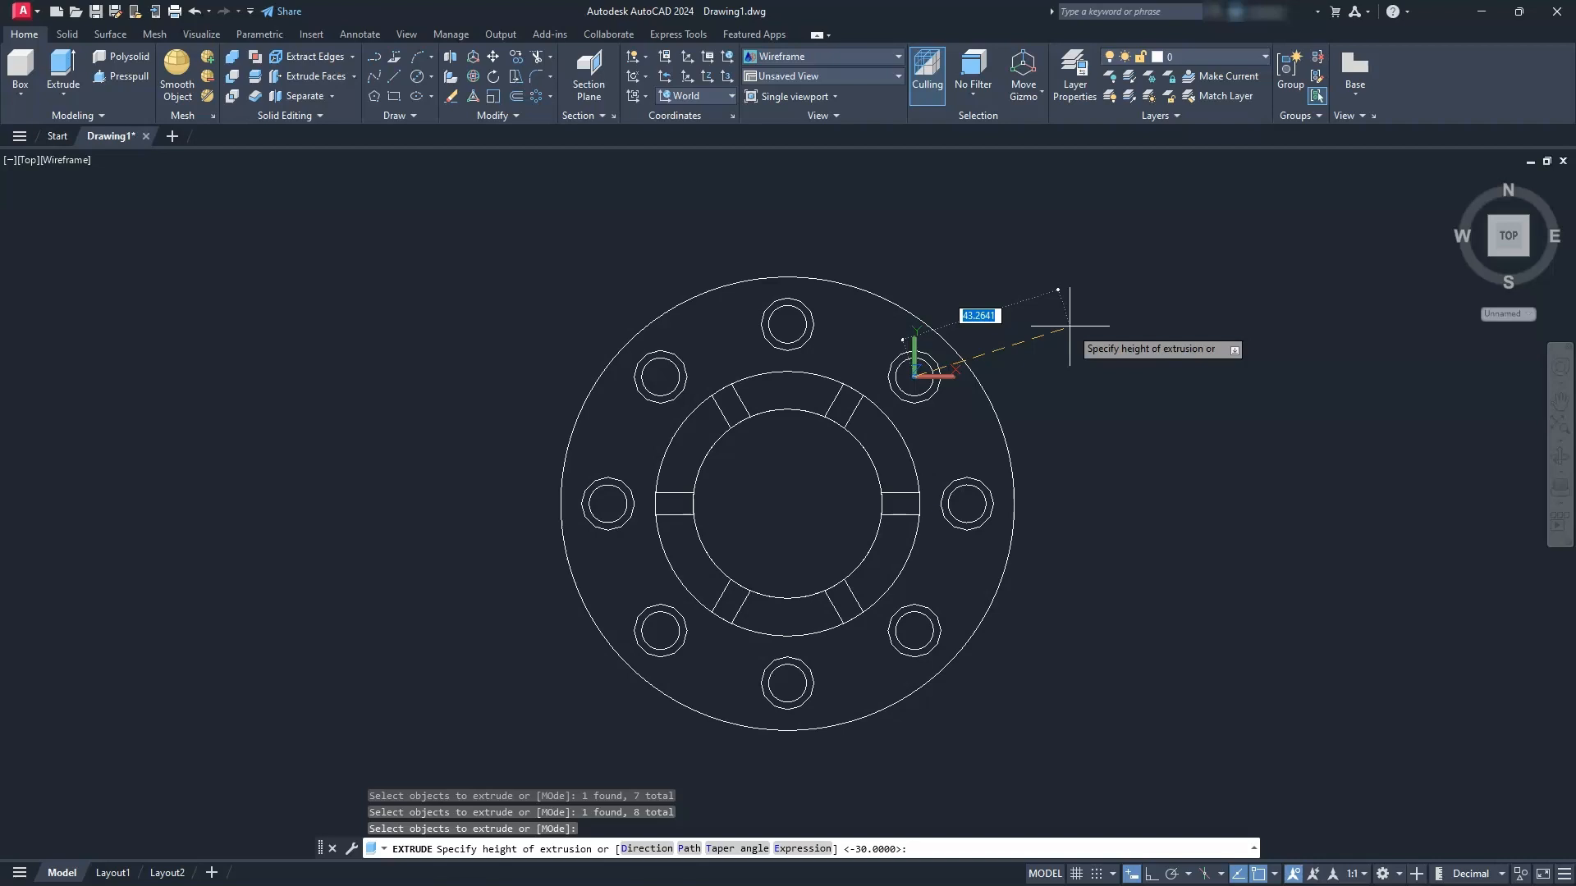
{"action": "left_click", "coordinate": [1490, 256]}
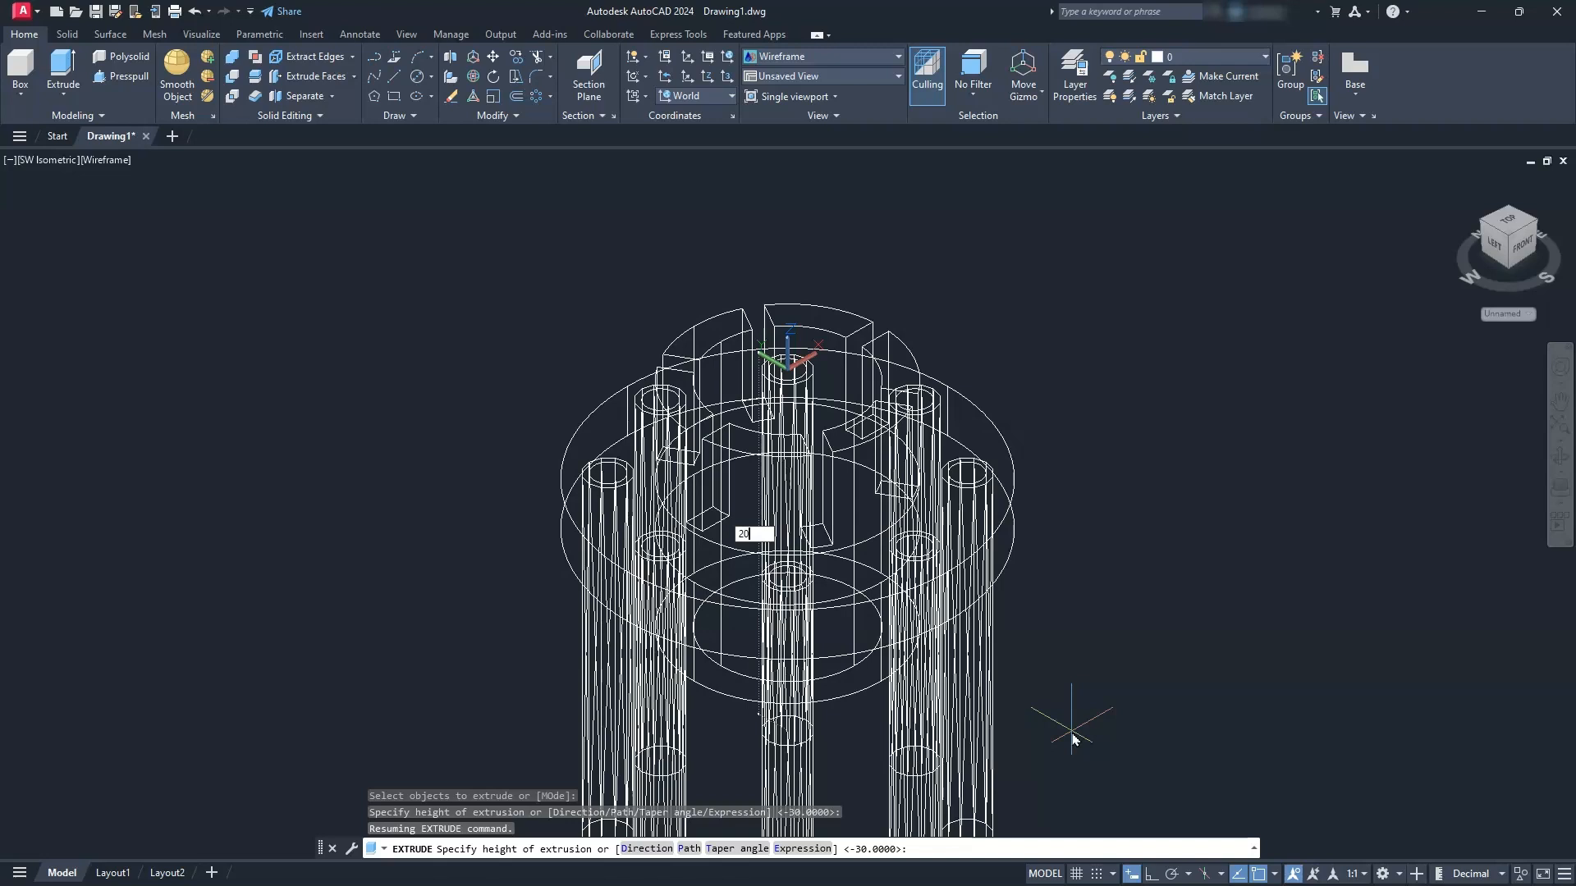
{"action": "key", "text": "Return"}
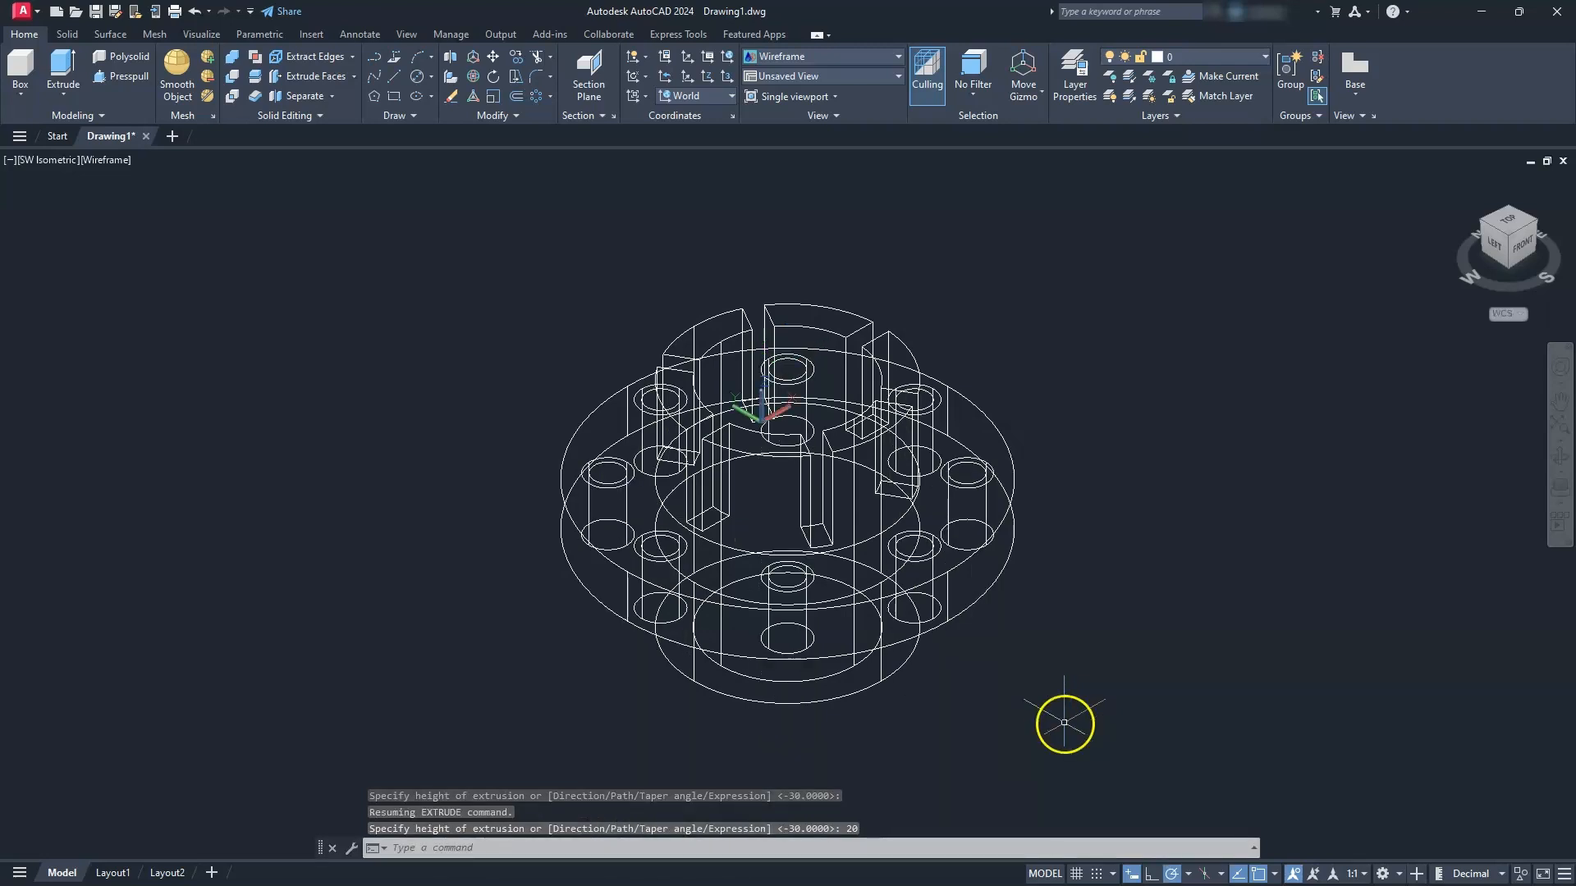
- Unite the flange body and the eight extruded bolt-hole bosses into one solid
{"action": "left_click", "coordinate": [1523, 247]}
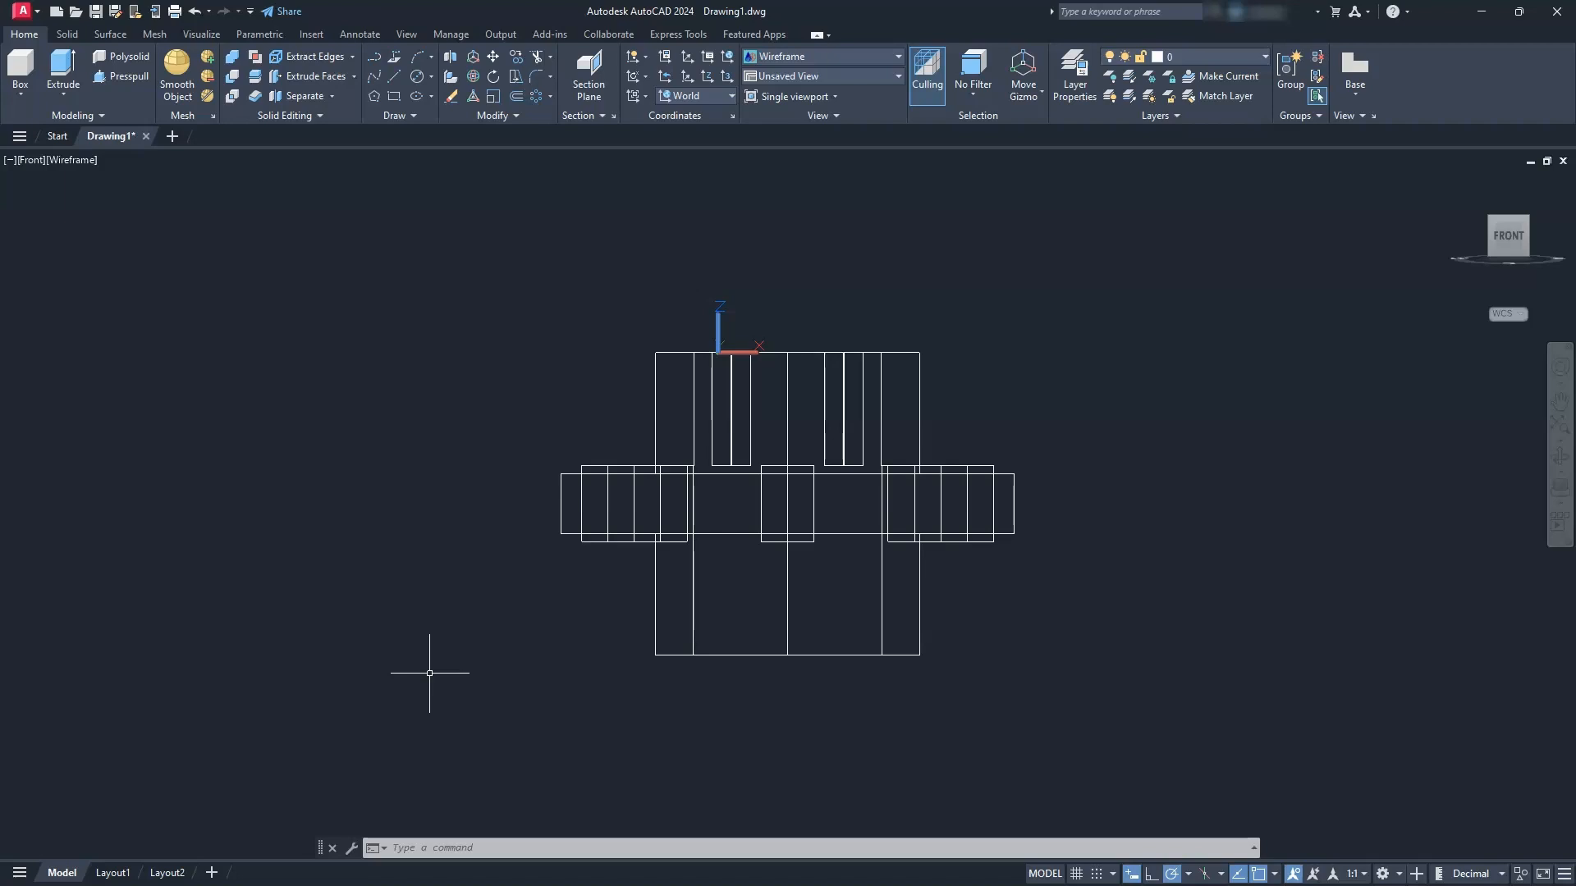
{"action": "left_click", "coordinate": [231, 62]}
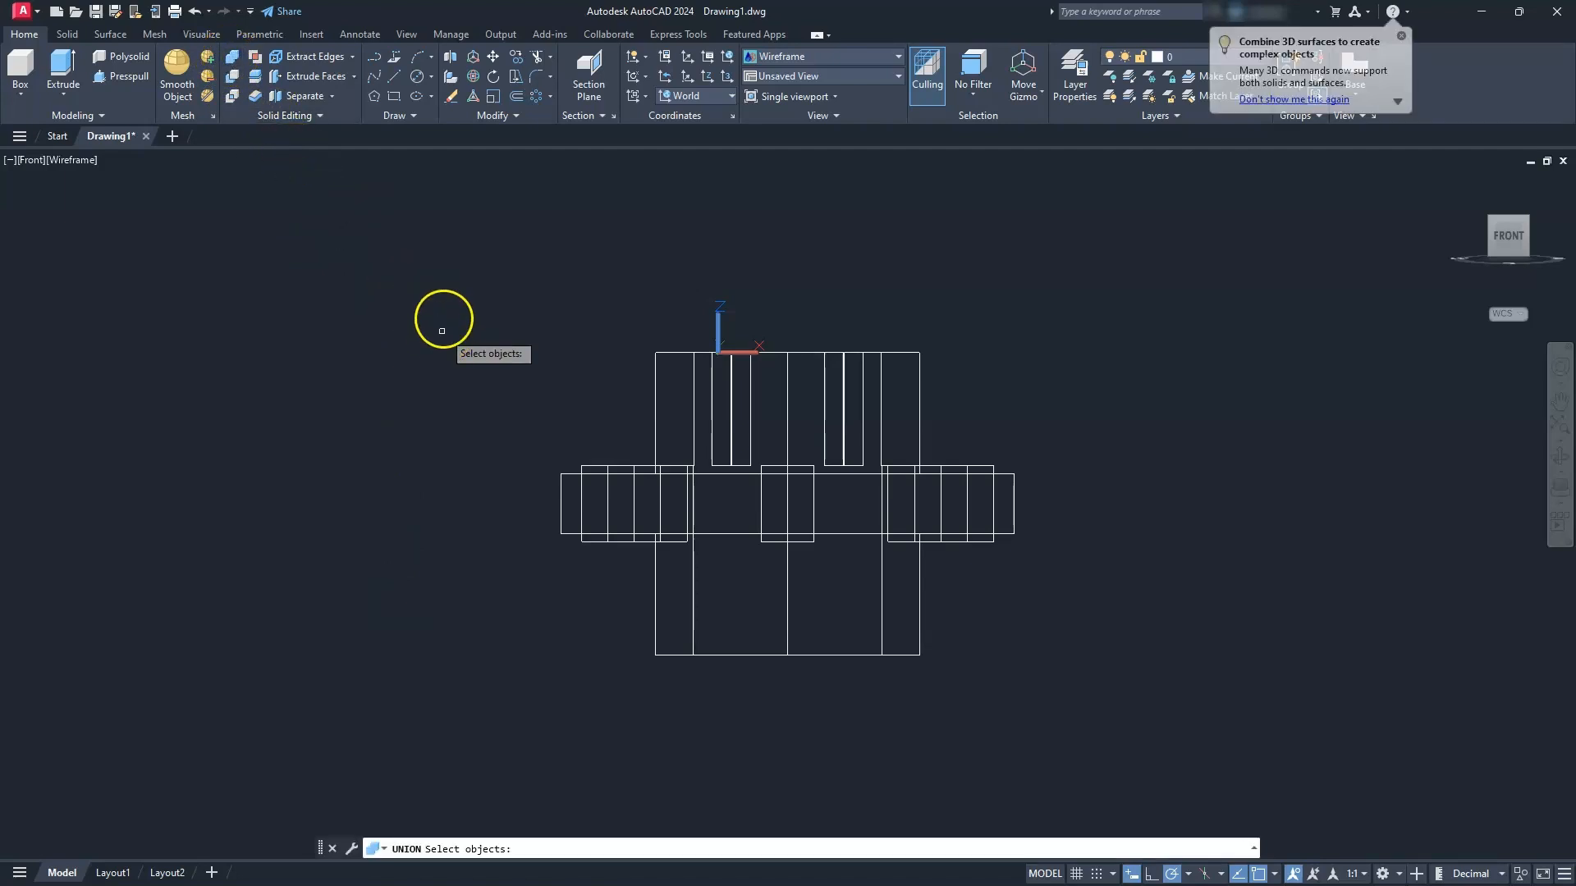
{"action": "left_click", "coordinate": [435, 276]}
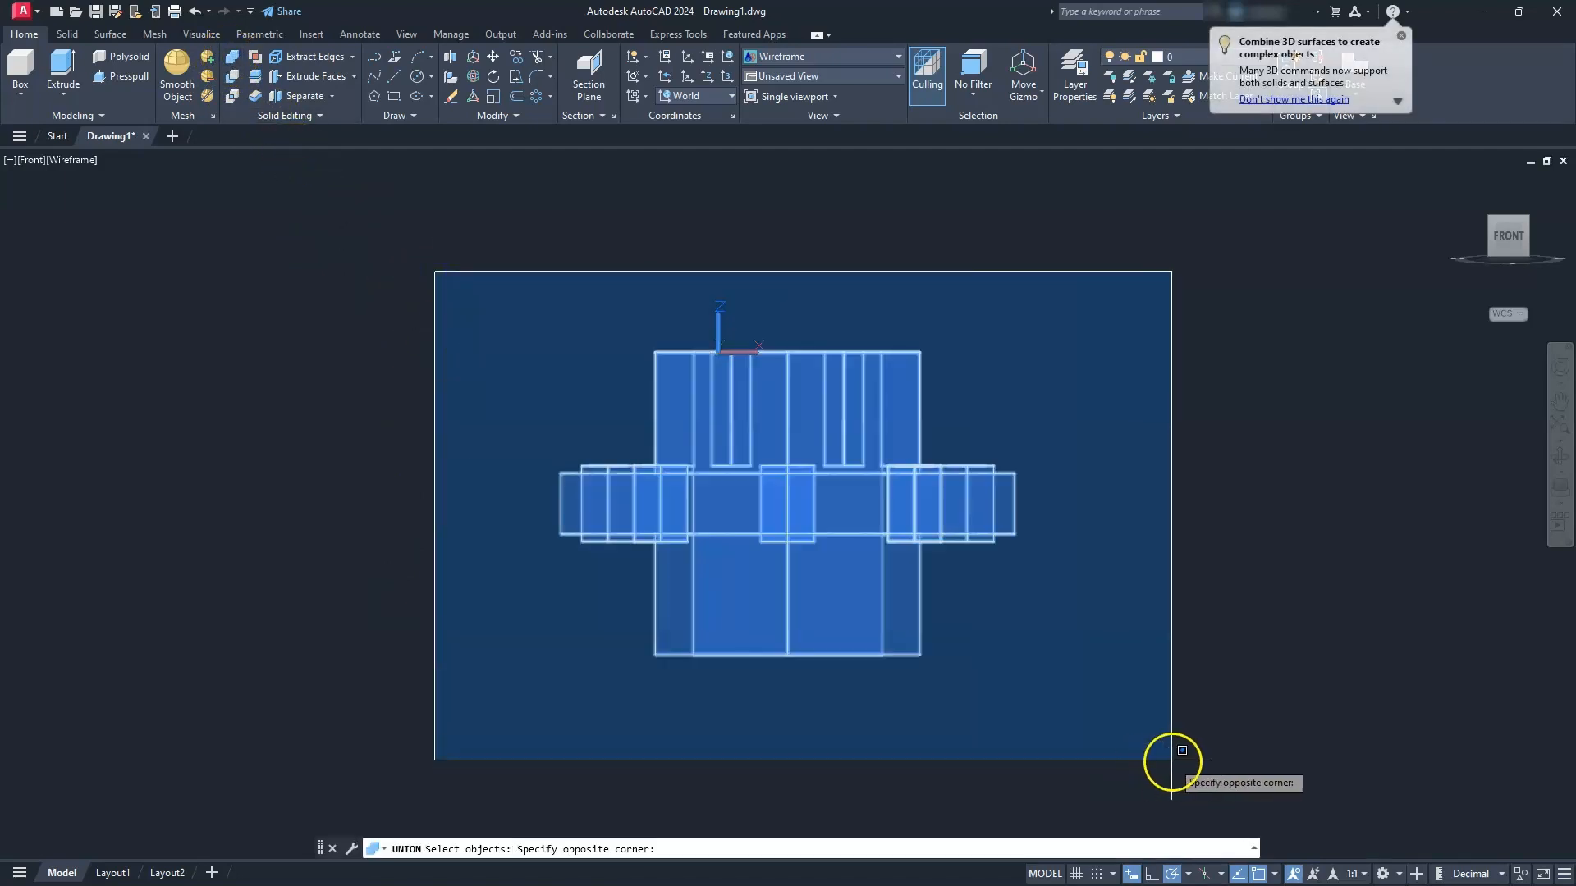
{"action": "left_click", "coordinate": [1171, 760]}
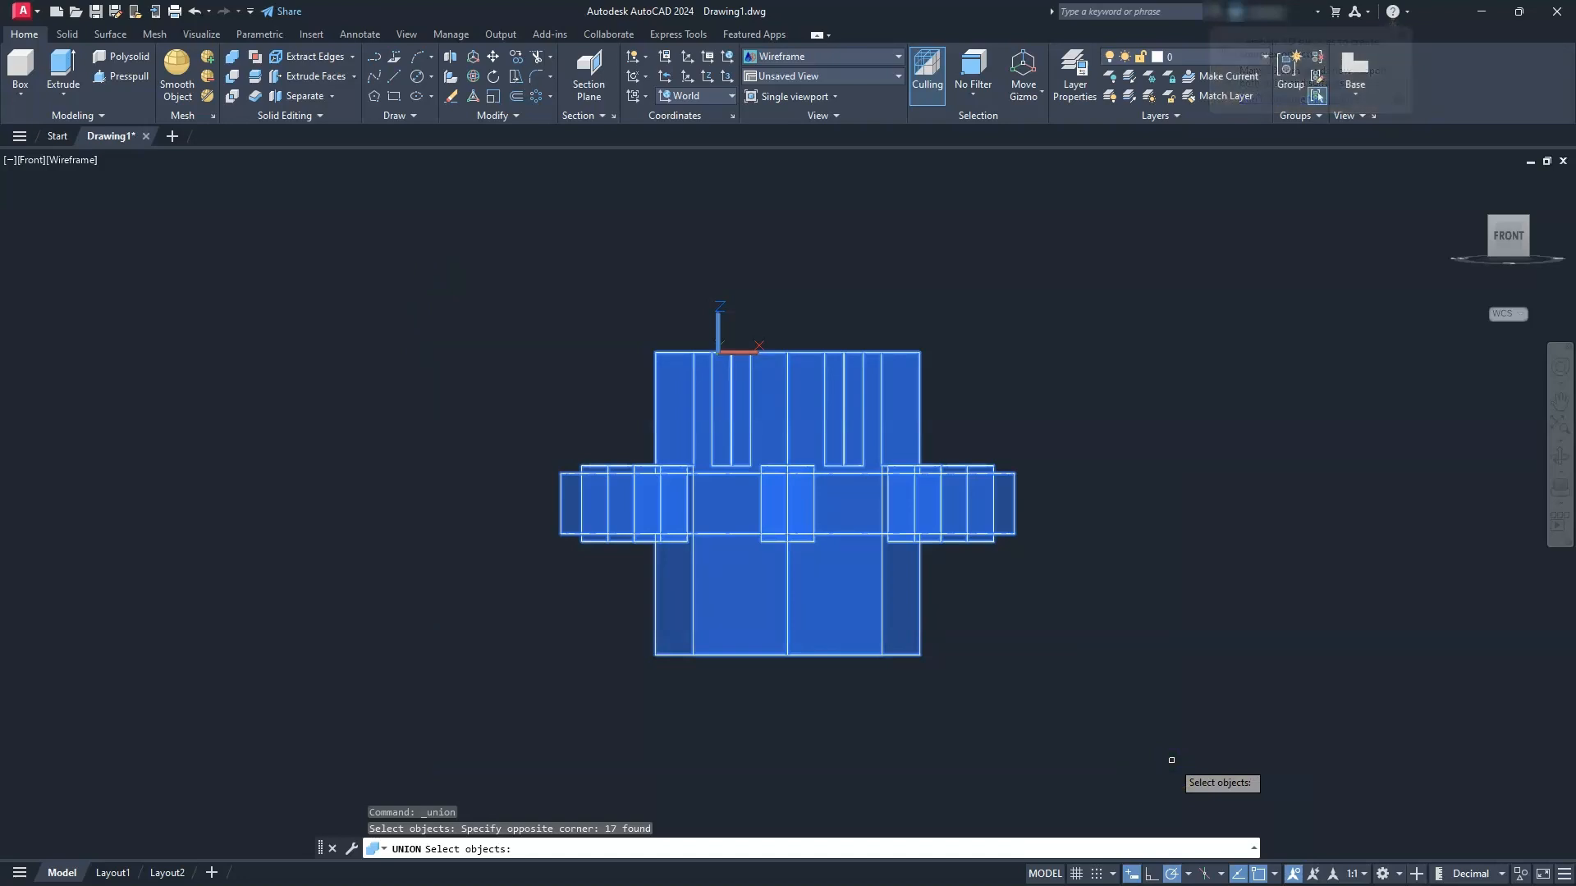
{"action": "key", "text": "Return"}
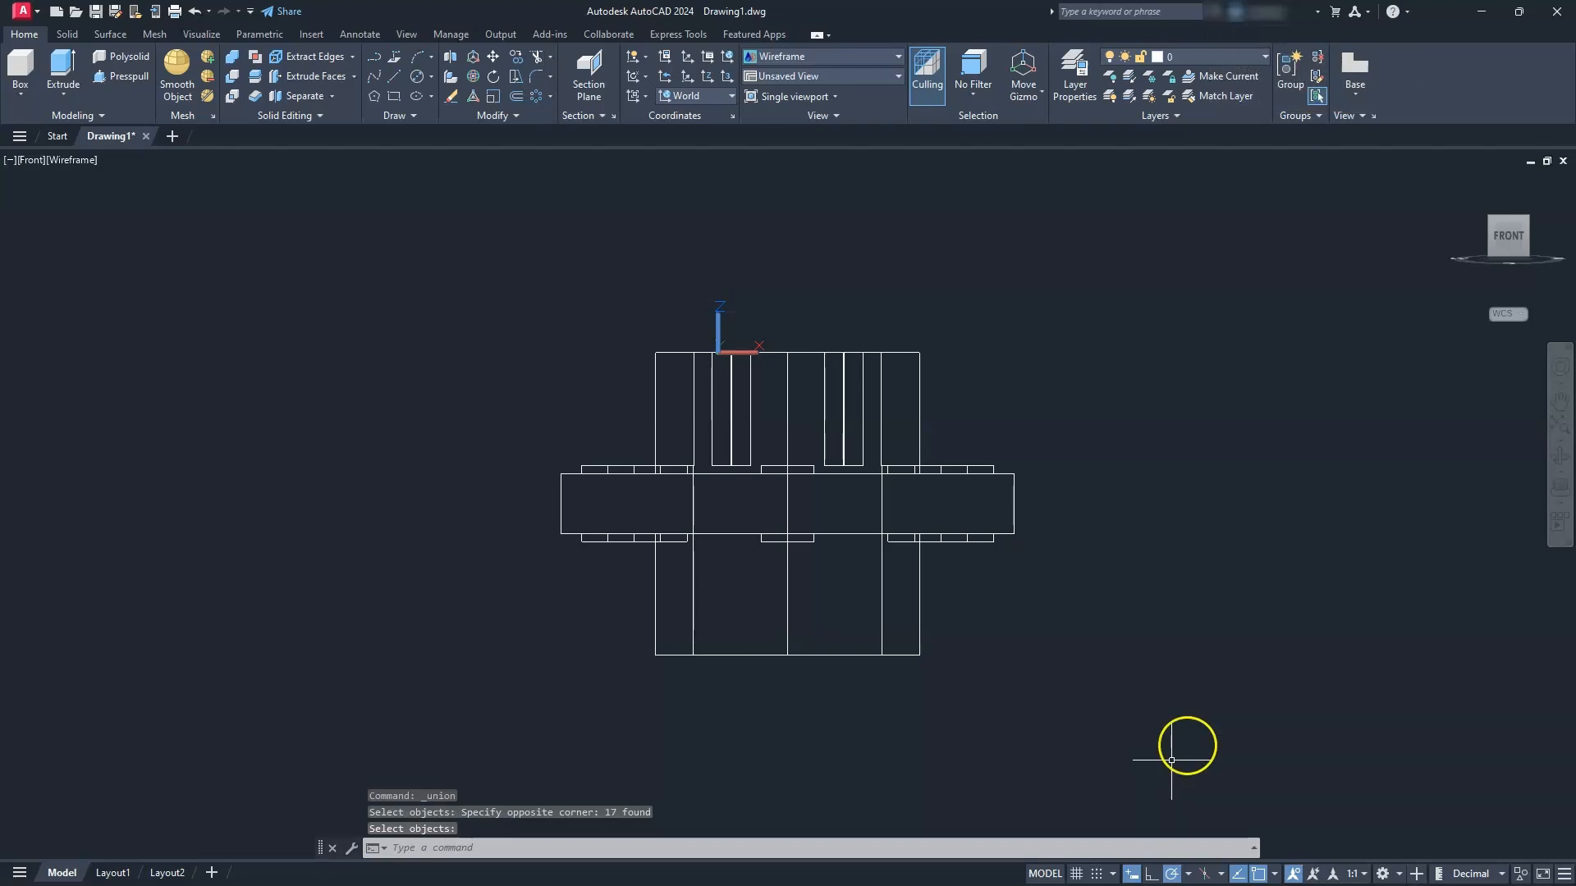
{"action": "left_click", "coordinate": [1492, 228]}
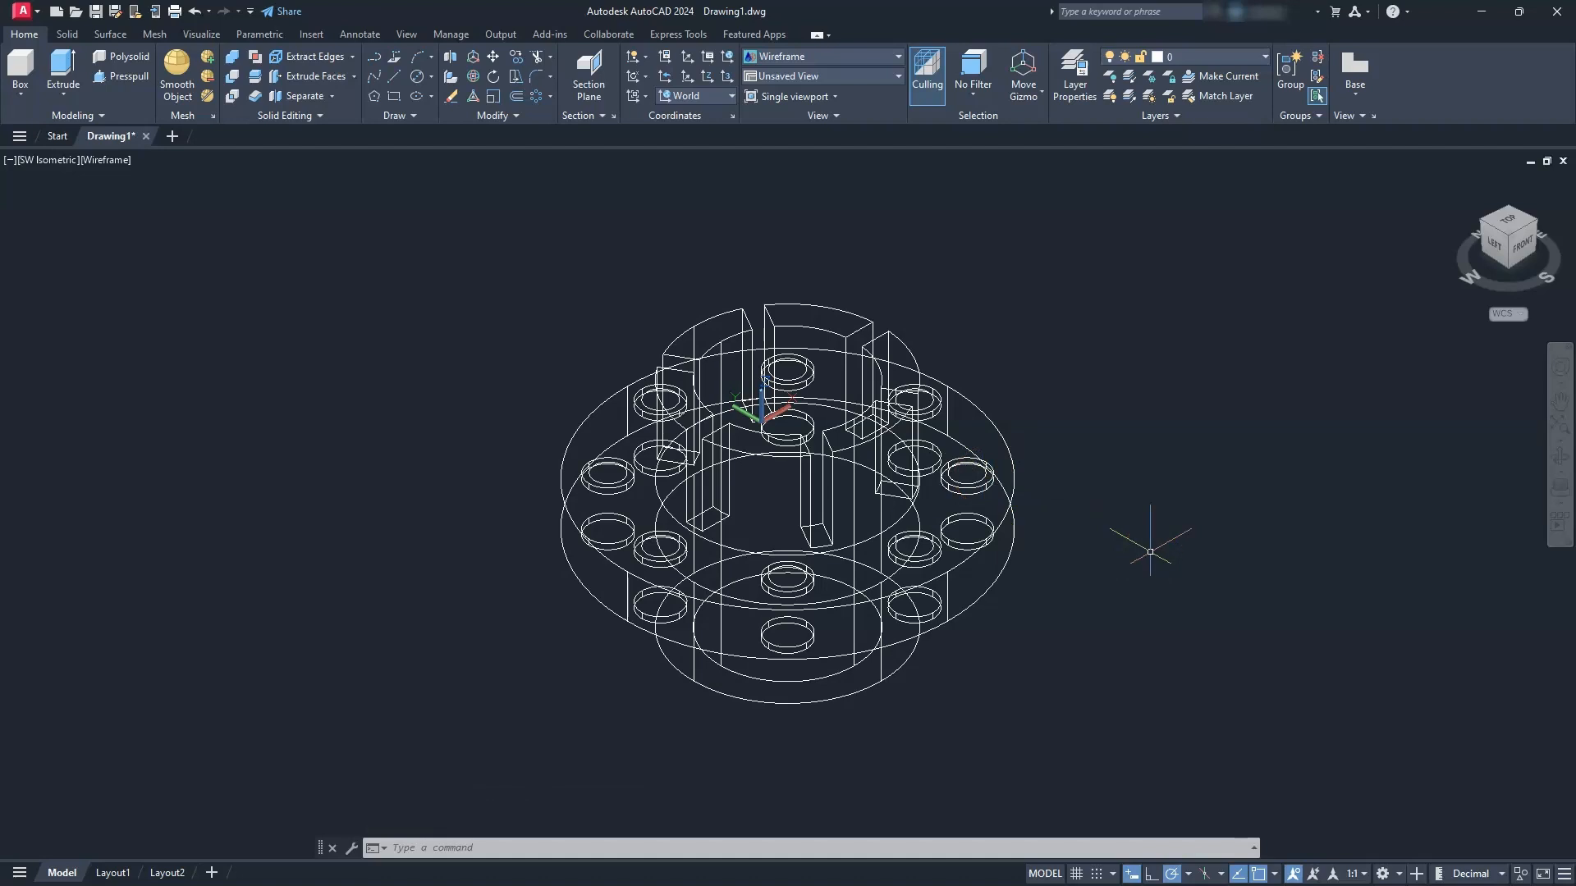
- Extrude the eight inner bolt-hole circles downward by 100 so they pass through the flange
{"action": "left_click", "coordinate": [1524, 247]}
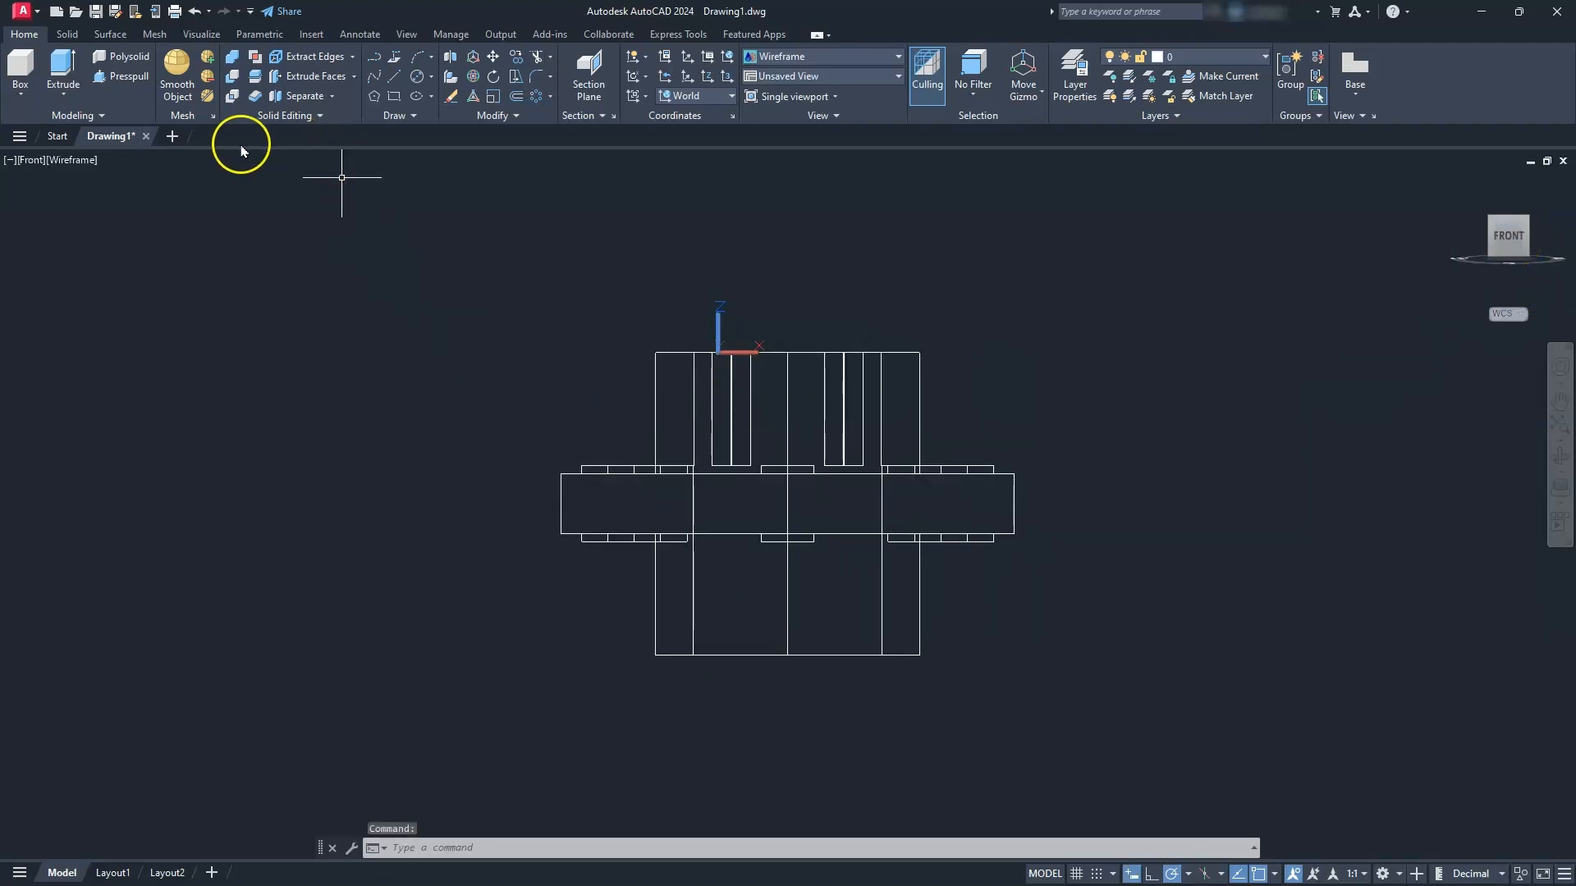
{"action": "left_click", "coordinate": [64, 68]}
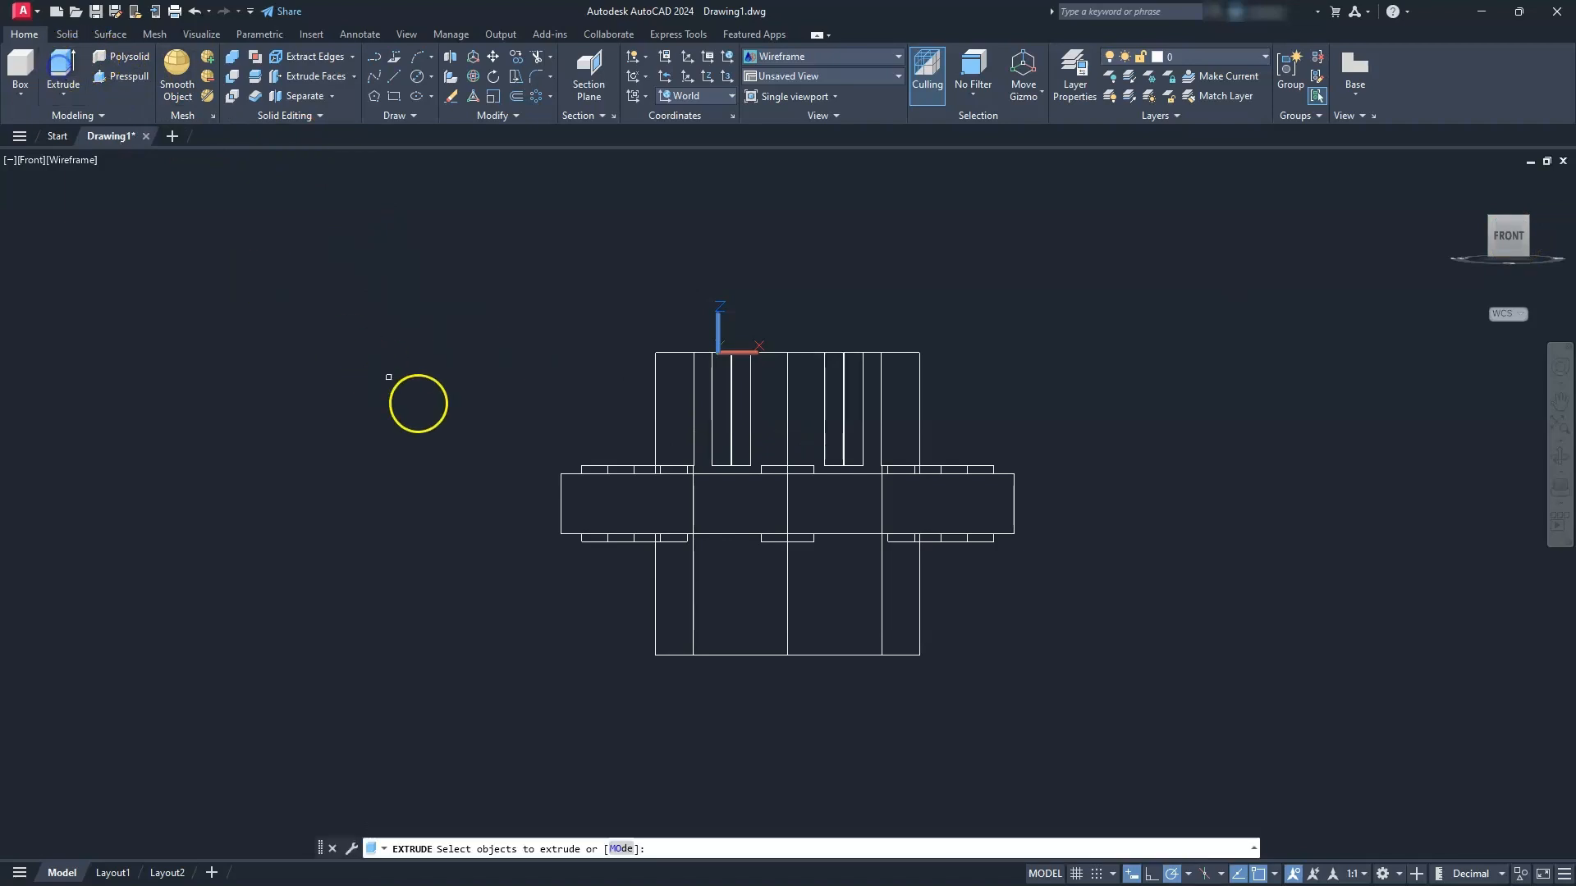
{"action": "left_click", "coordinate": [504, 435]}
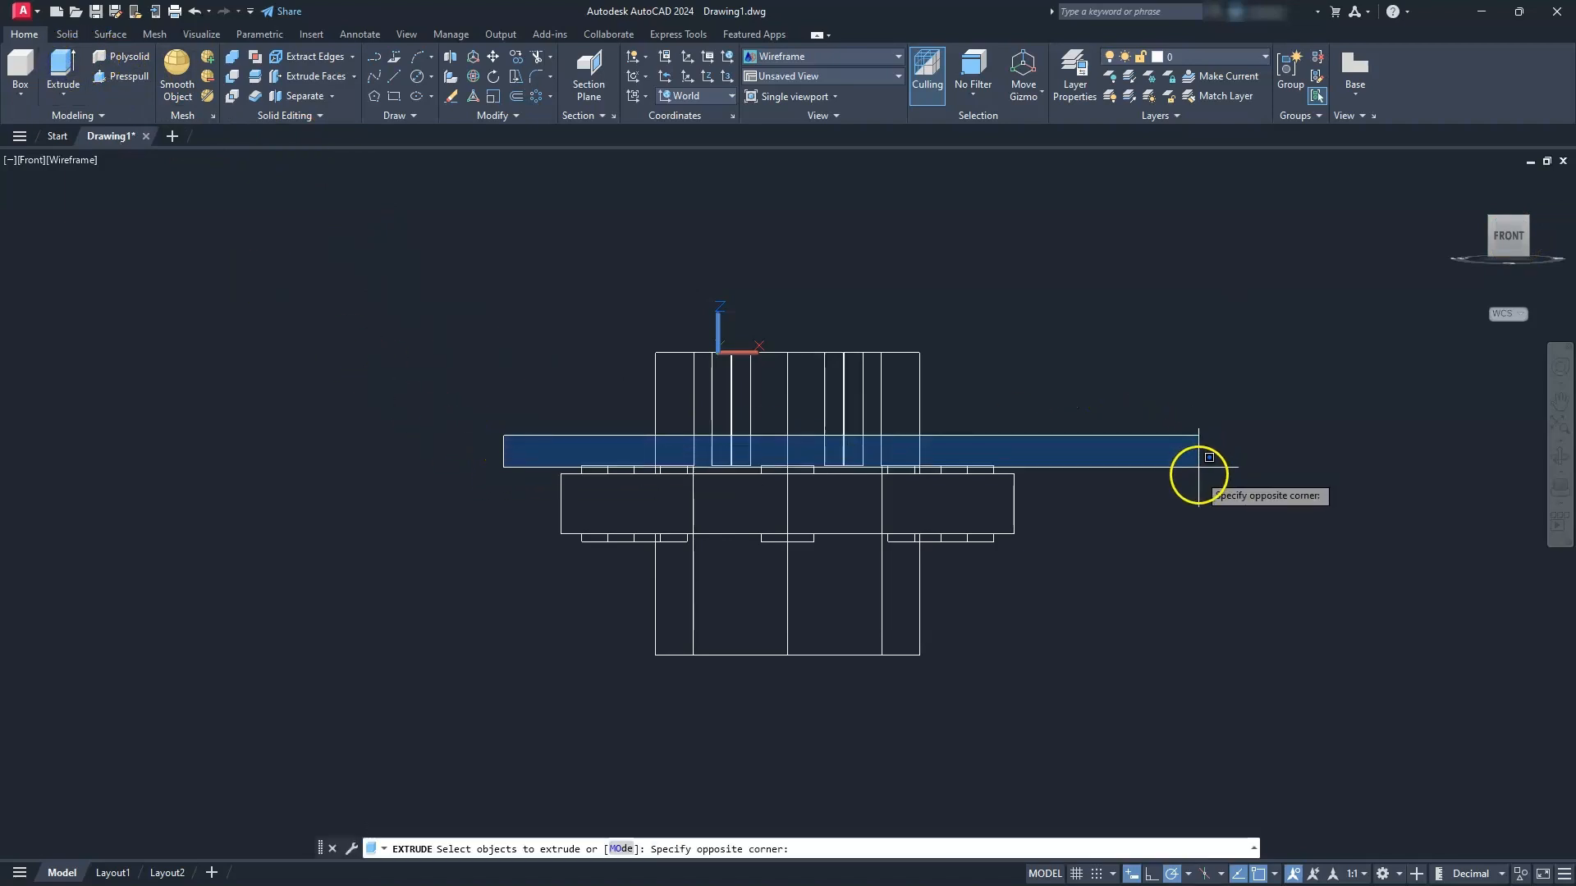
{"action": "left_click", "coordinate": [1198, 493]}
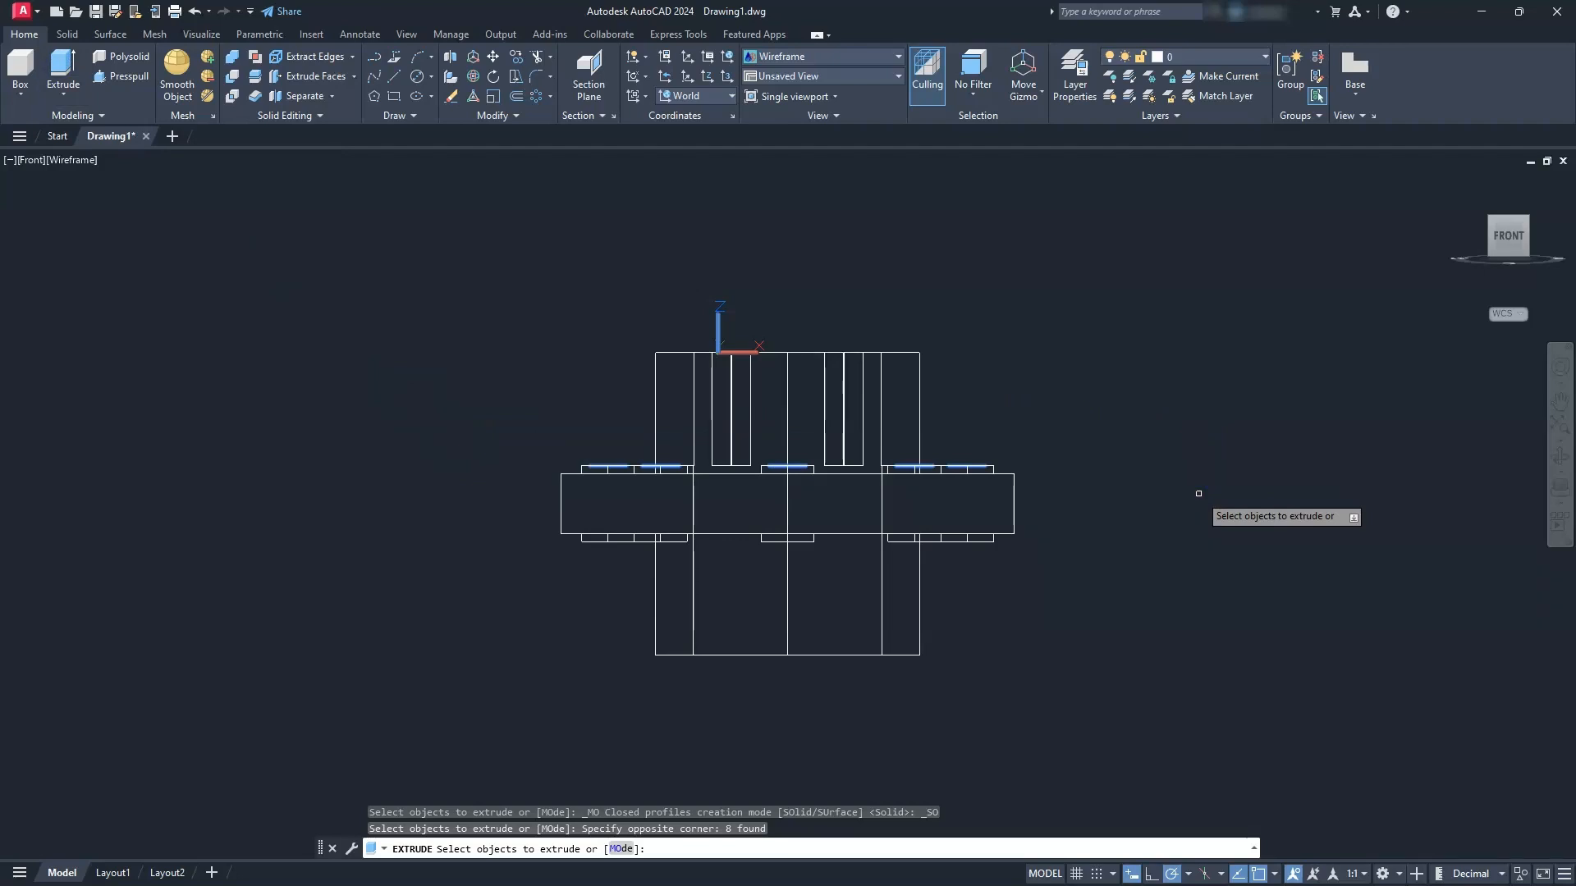
{"action": "key", "text": "Return"}
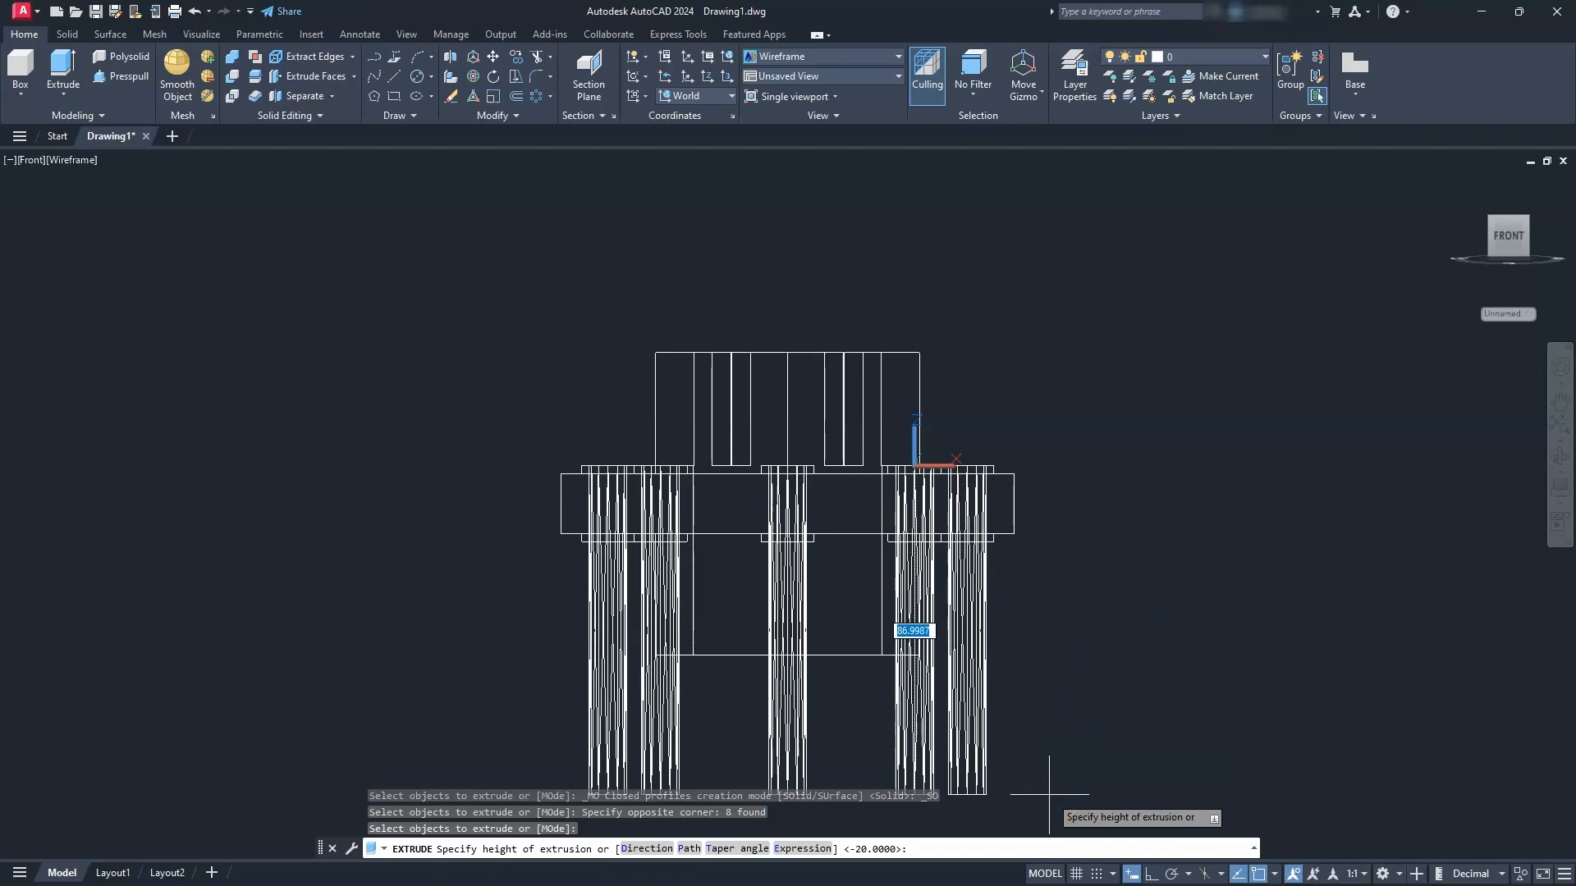
{"action": "key", "text": "Return"}
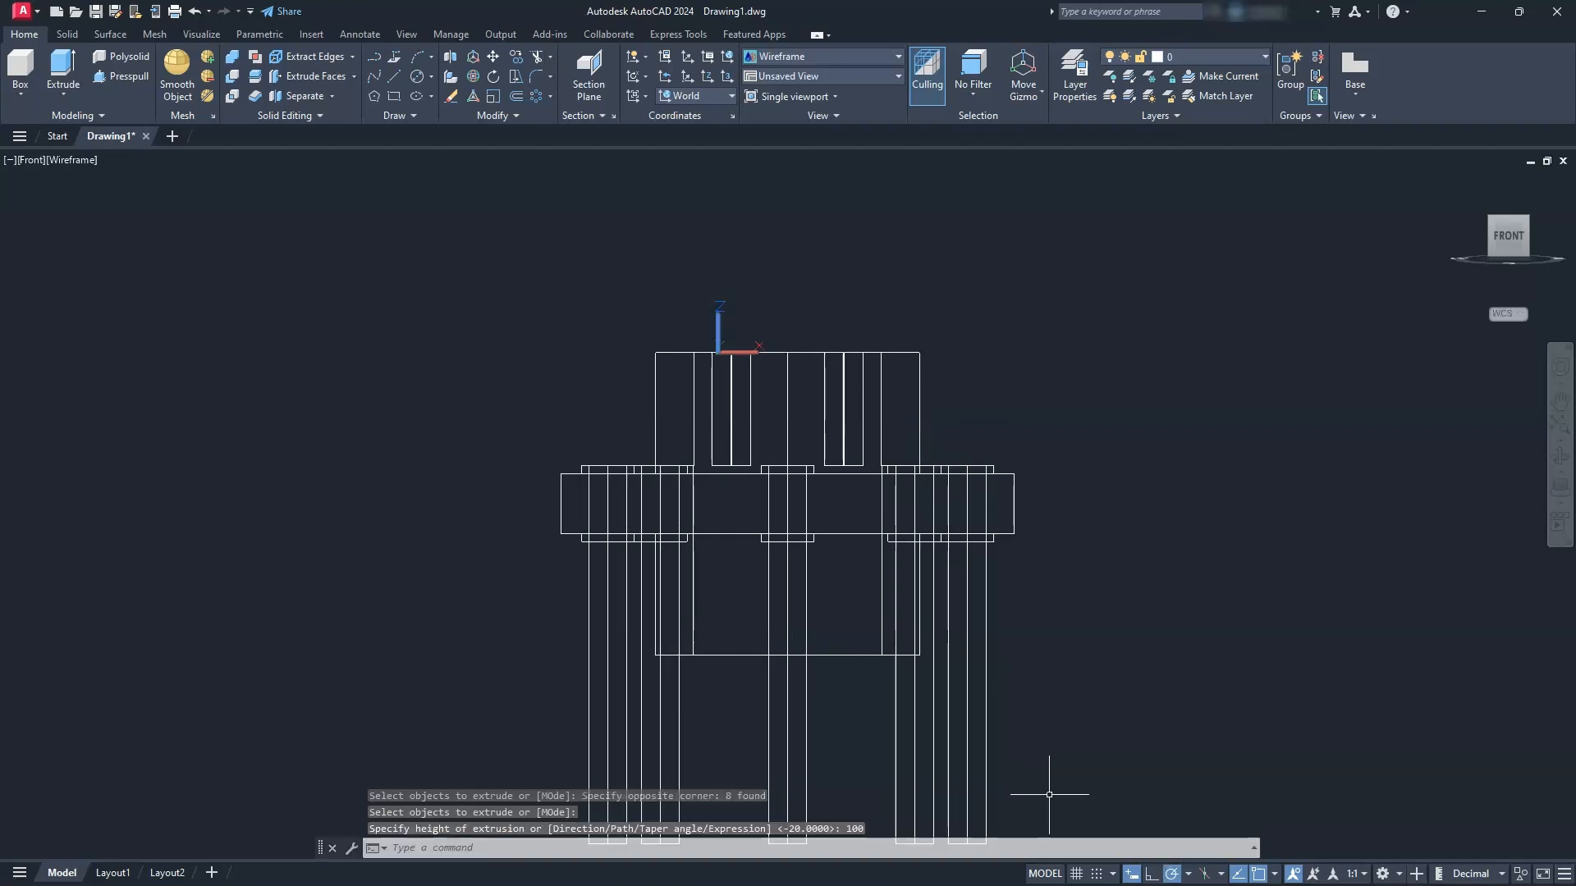
- Subtract the eight extruded inner bolt-hole cylinders from the flange body to cut the through holes
{"action": "mouse_move", "coordinate": [1475, 167]}
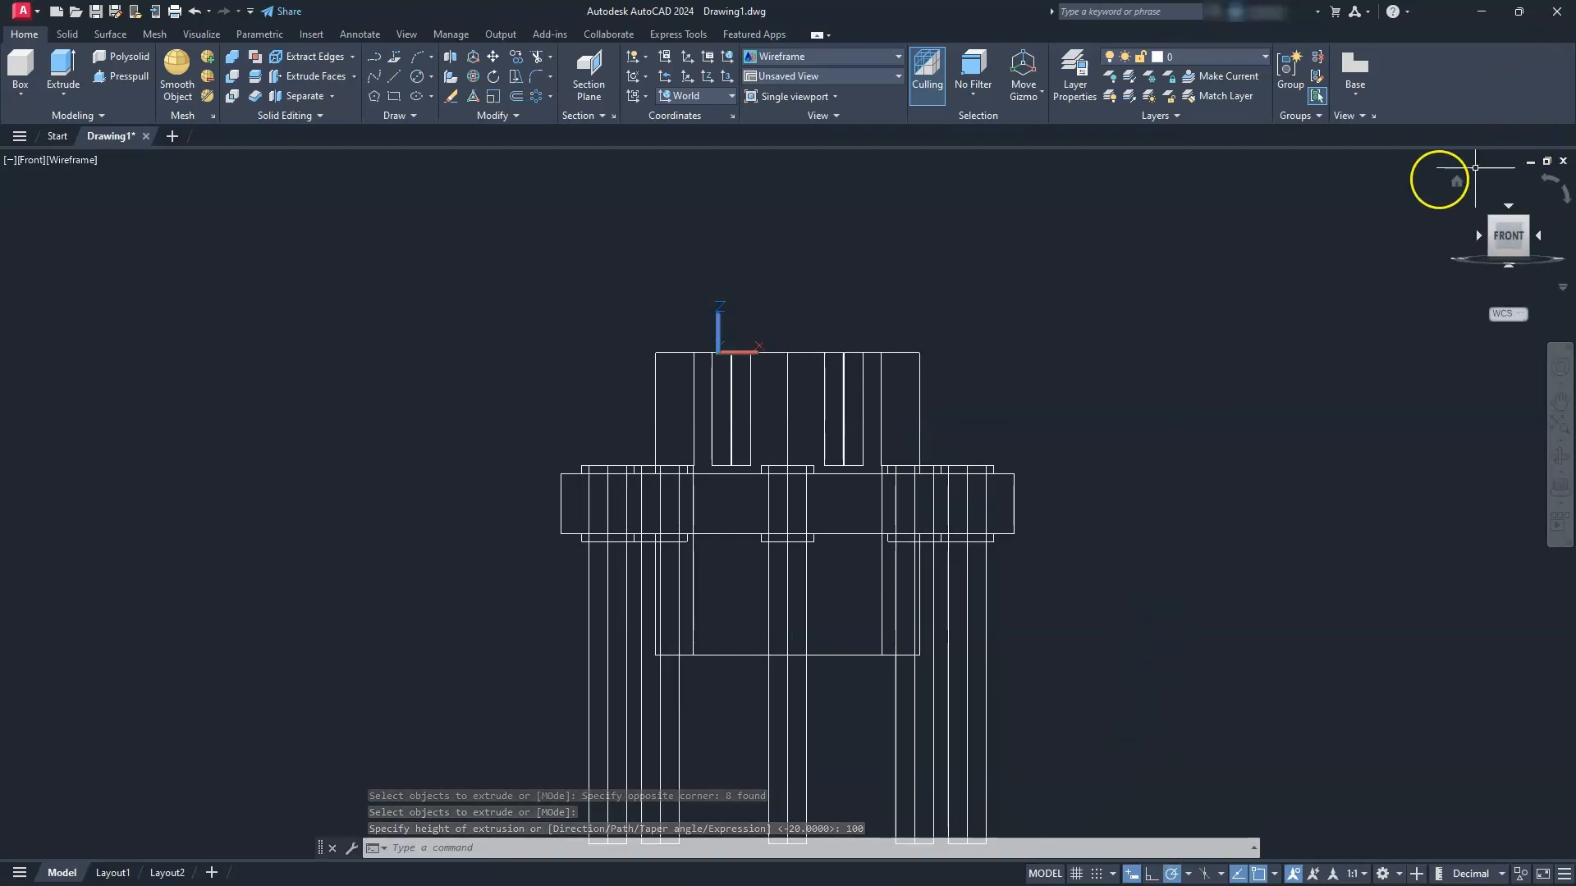
{"action": "left_click", "coordinate": [234, 78]}
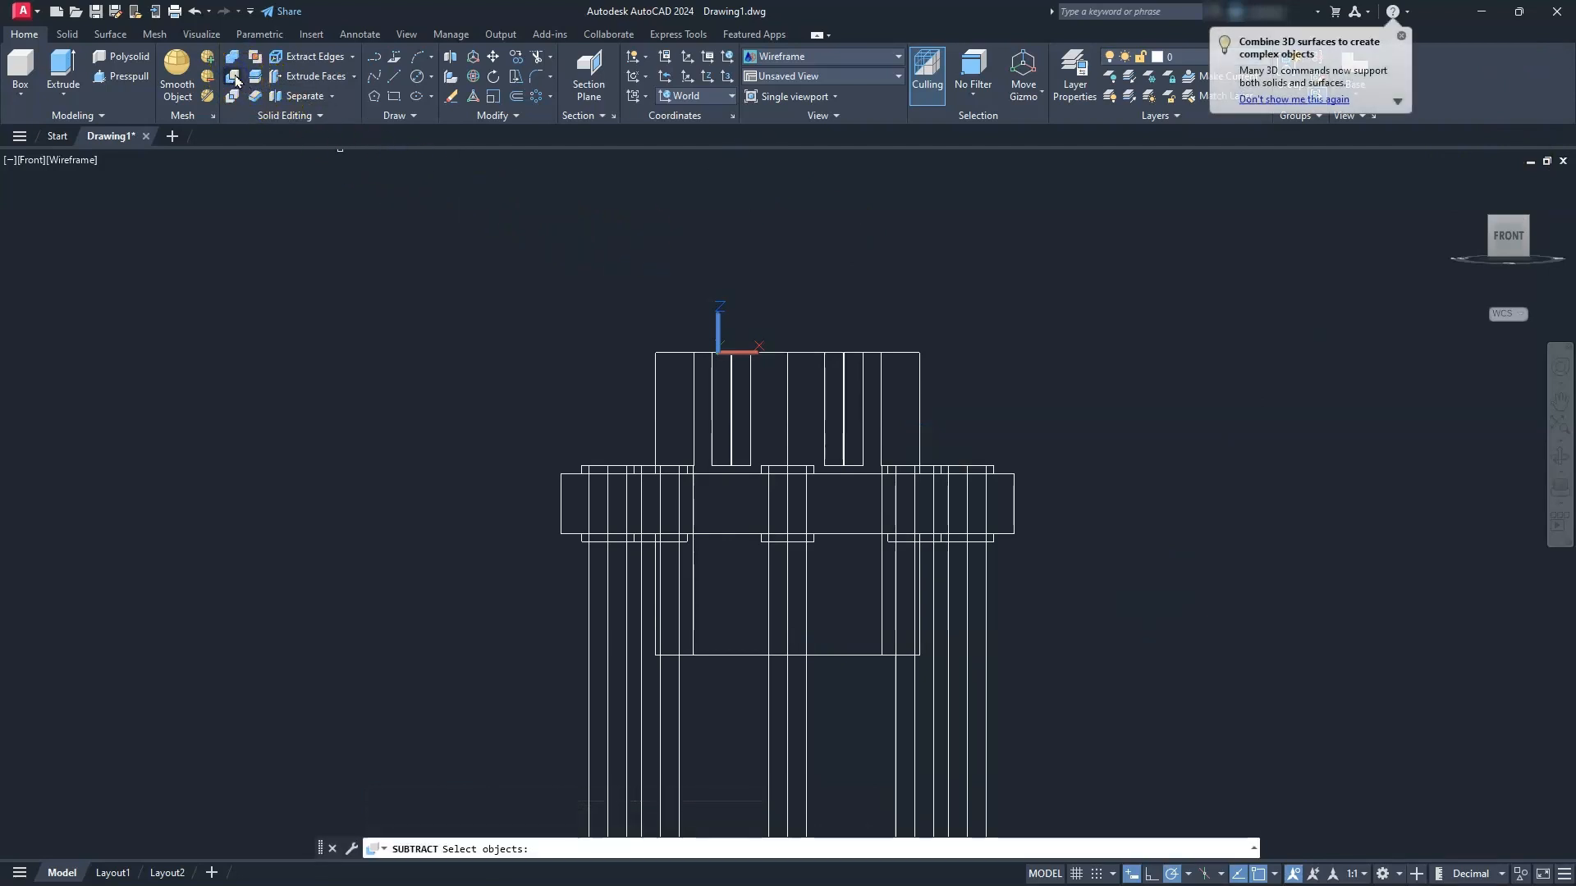
{"action": "left_click", "coordinate": [654, 376]}
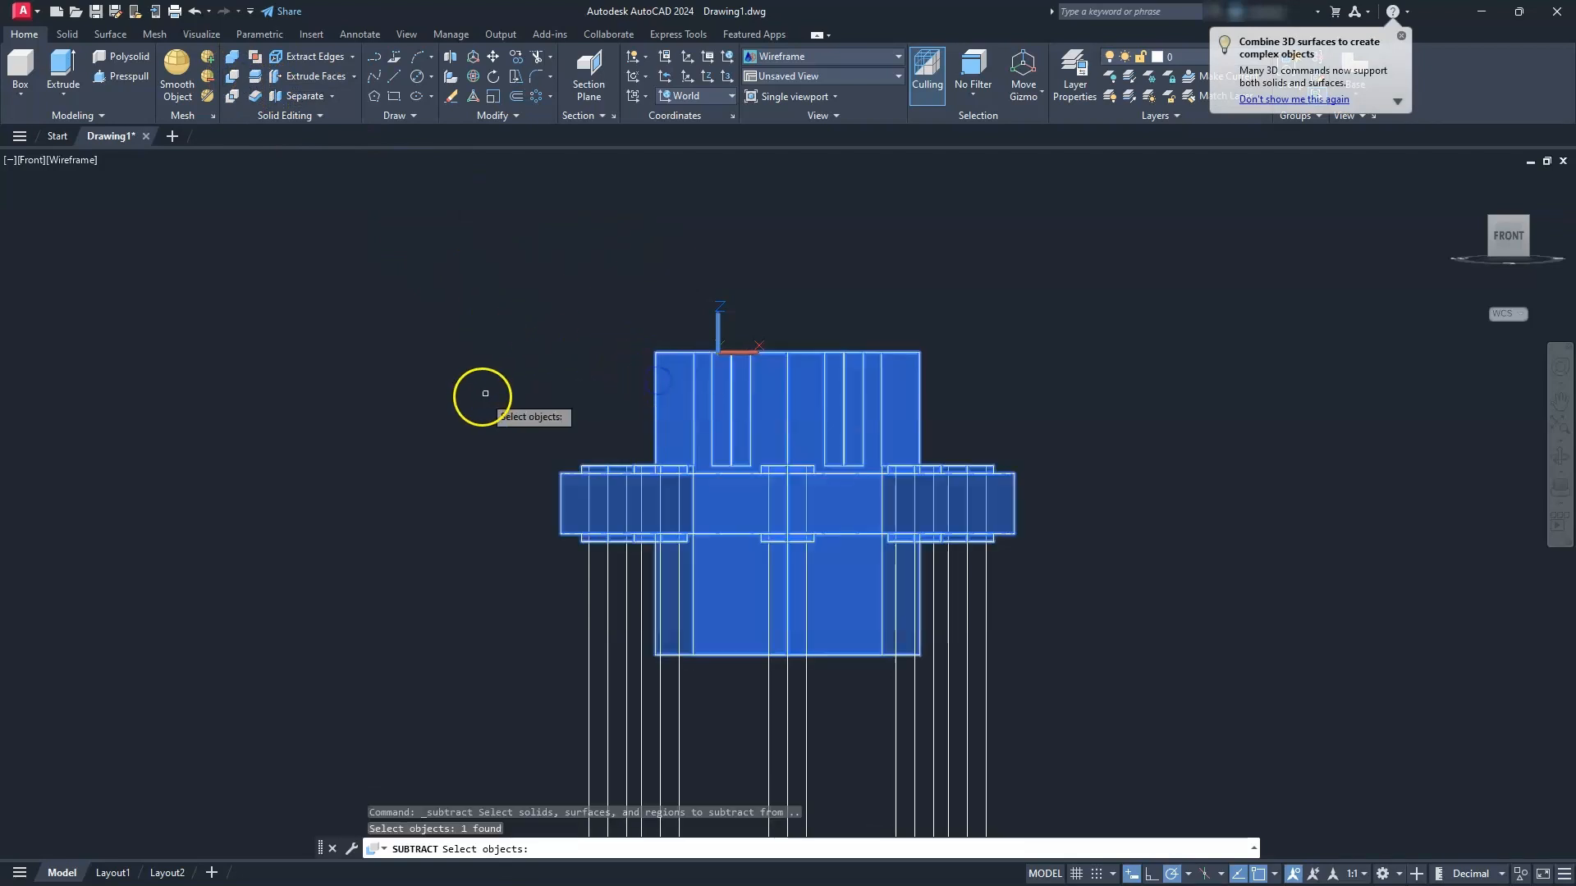
{"action": "key", "text": "Return"}
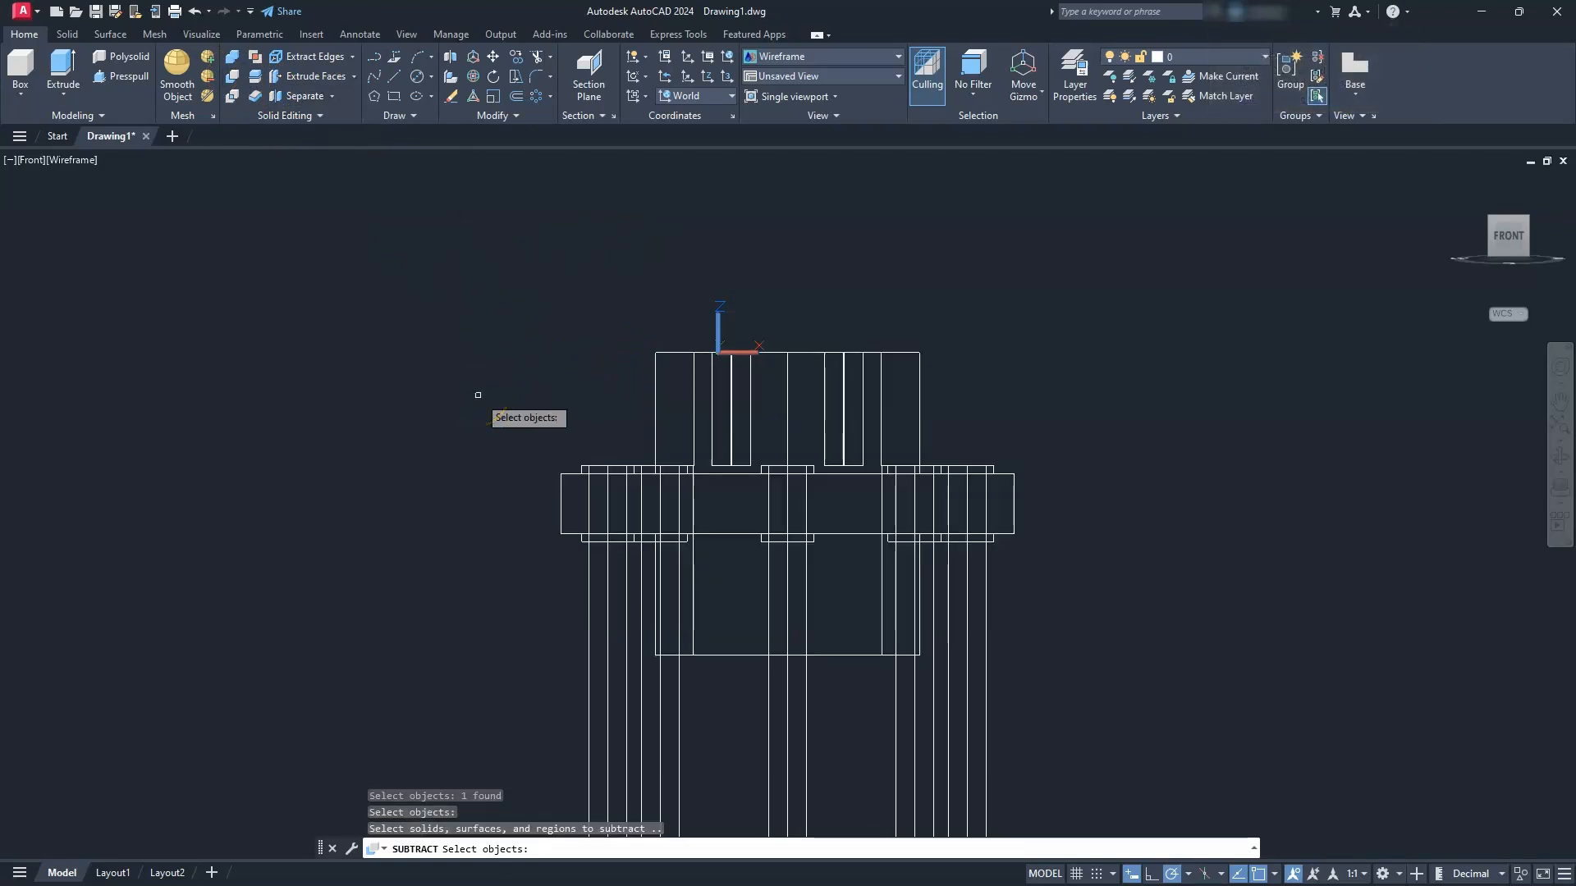
{"action": "left_click", "coordinate": [1051, 710]}
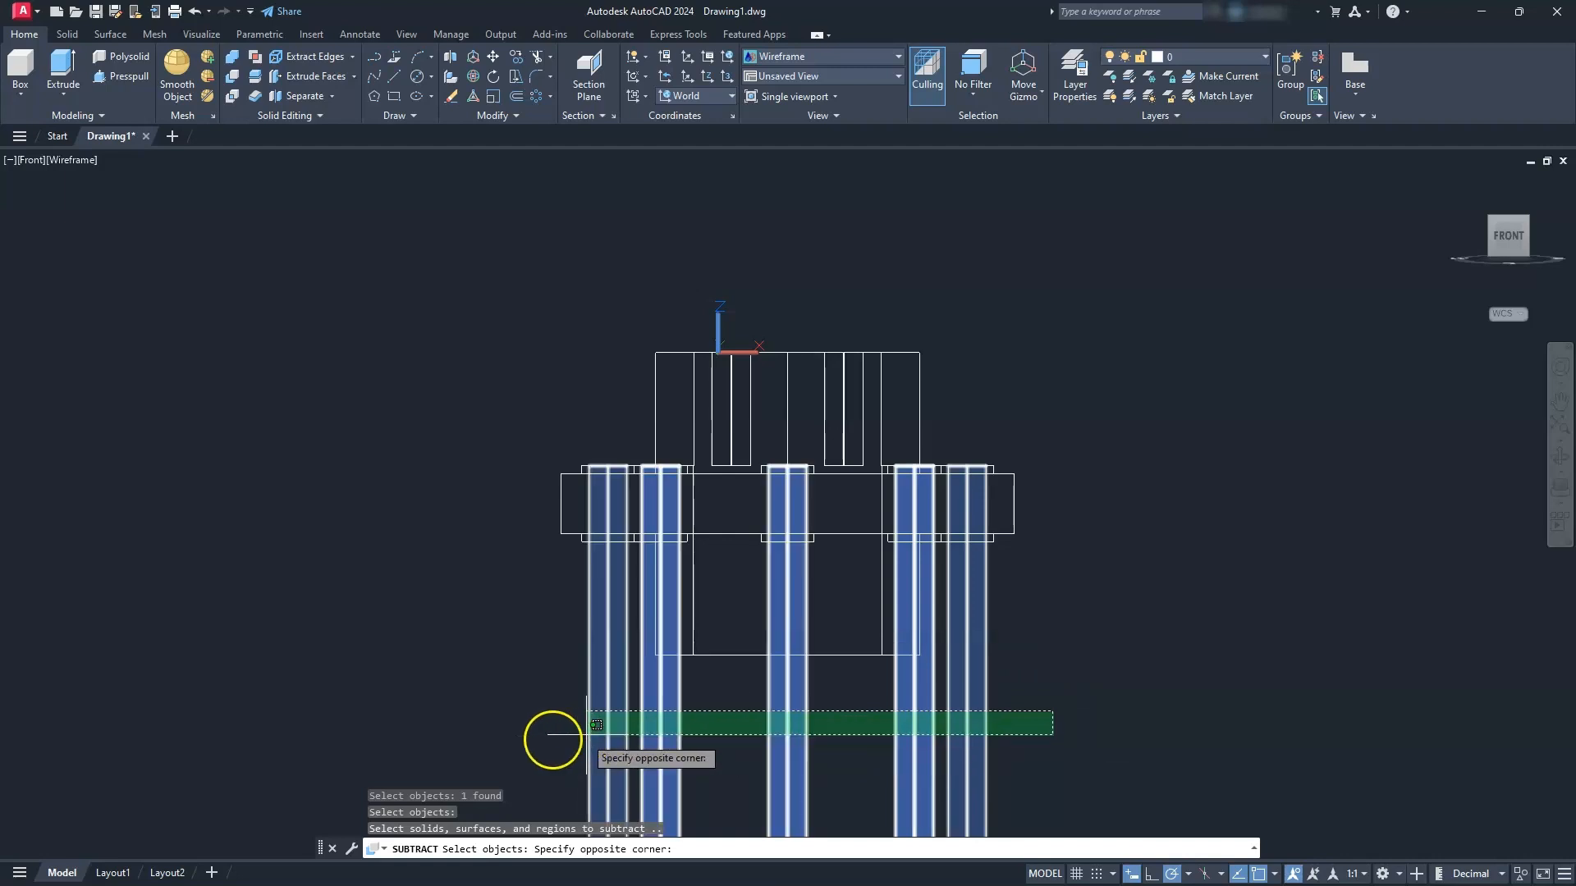
{"action": "left_click", "coordinate": [540, 742]}
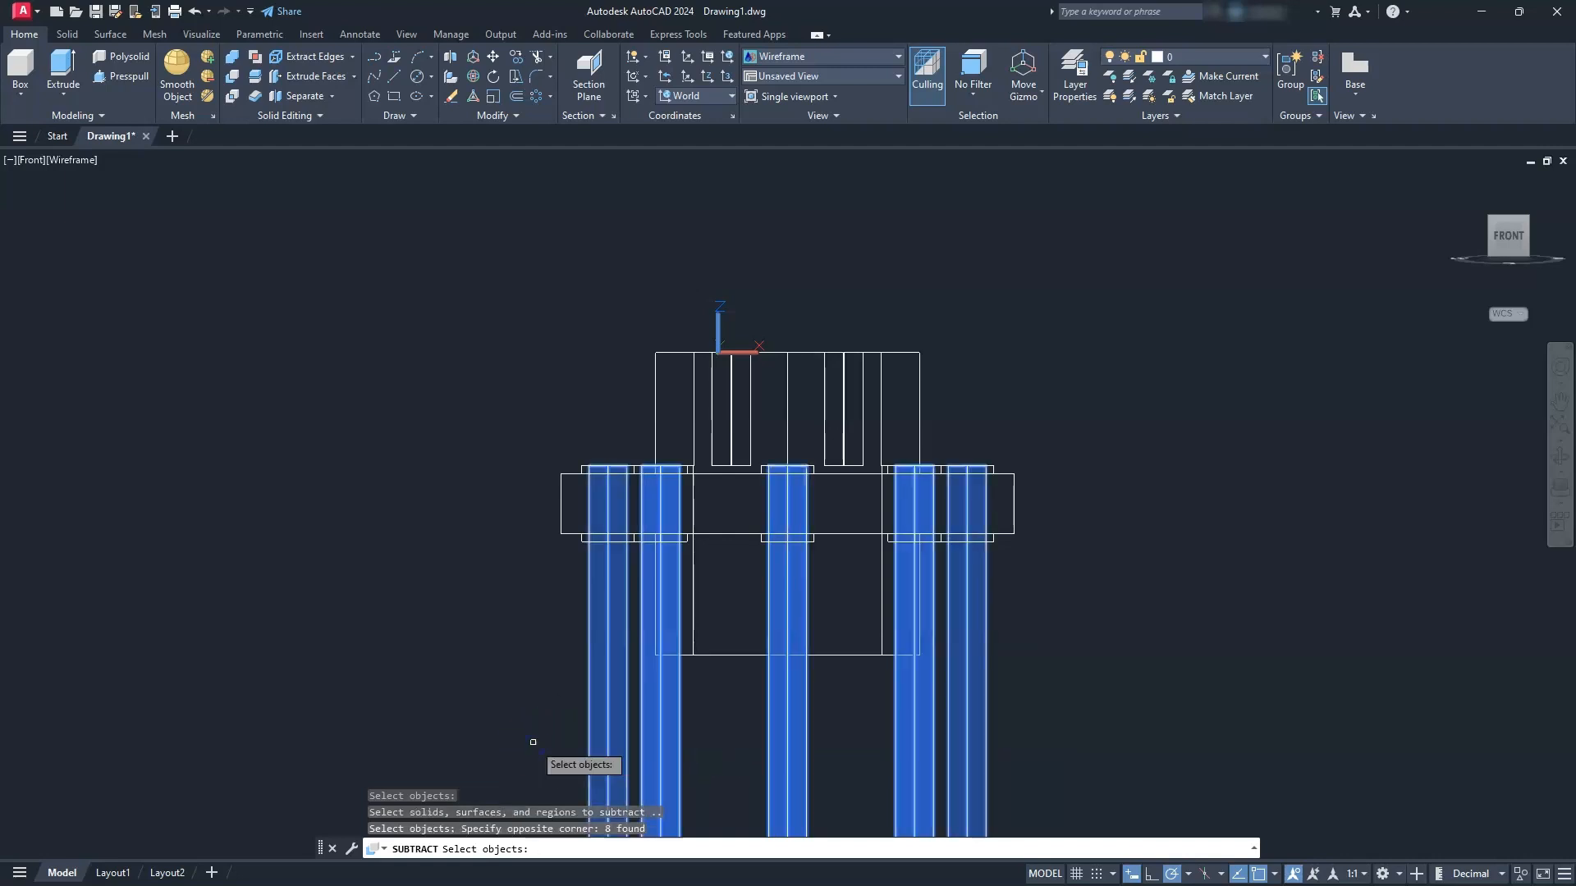
{"action": "key", "text": "Return"}
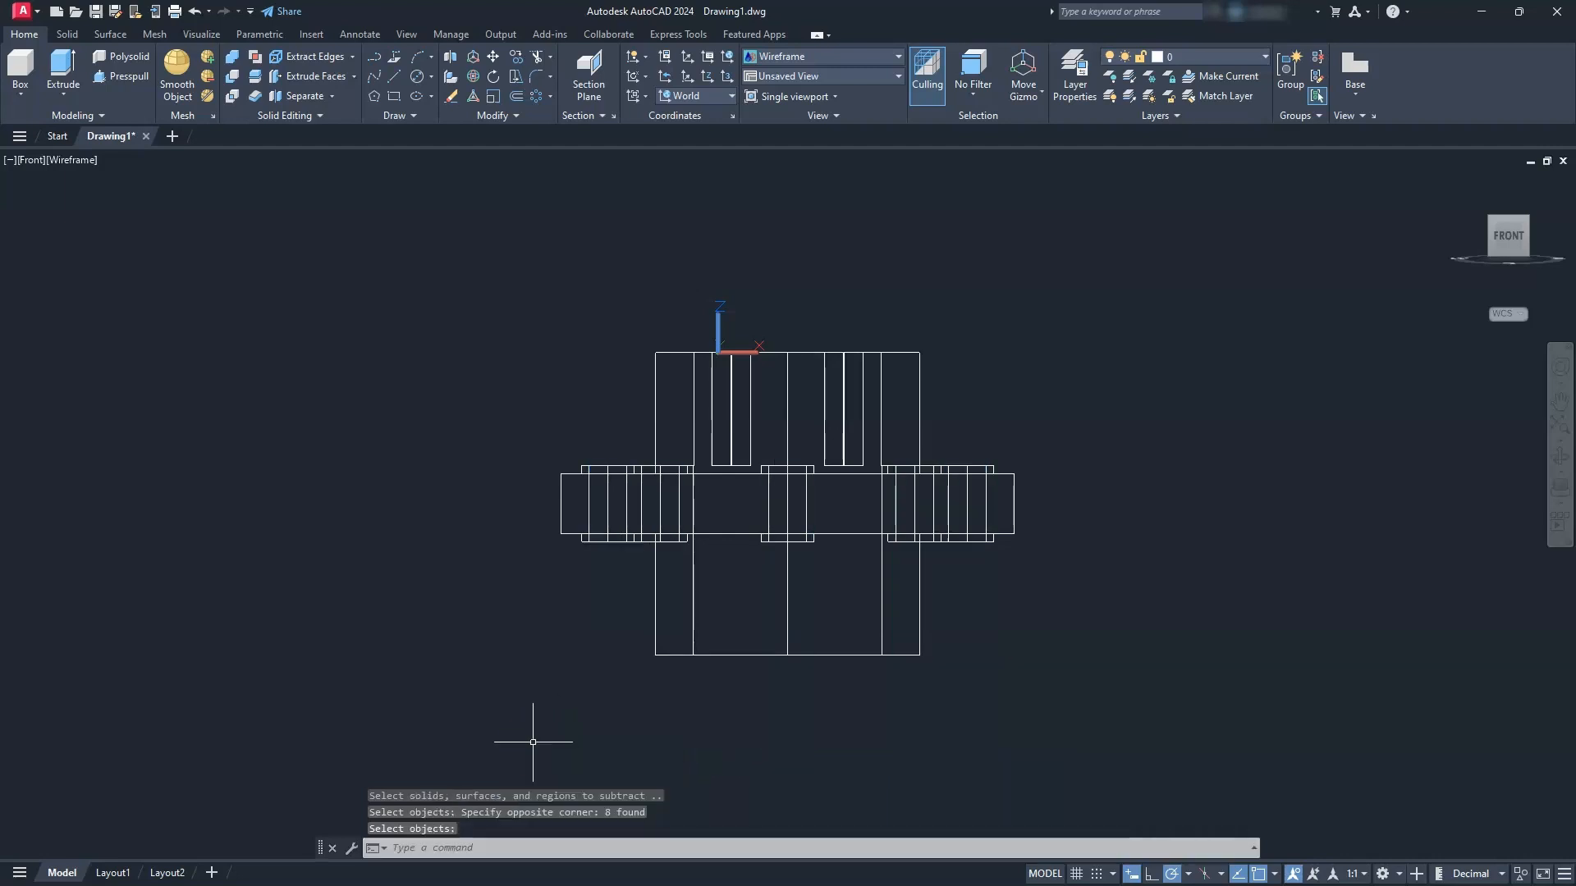
- Show the flange in the SW Isometric view with the Shades of Gray visual style
{"action": "mouse_move", "coordinate": [1464, 251]}
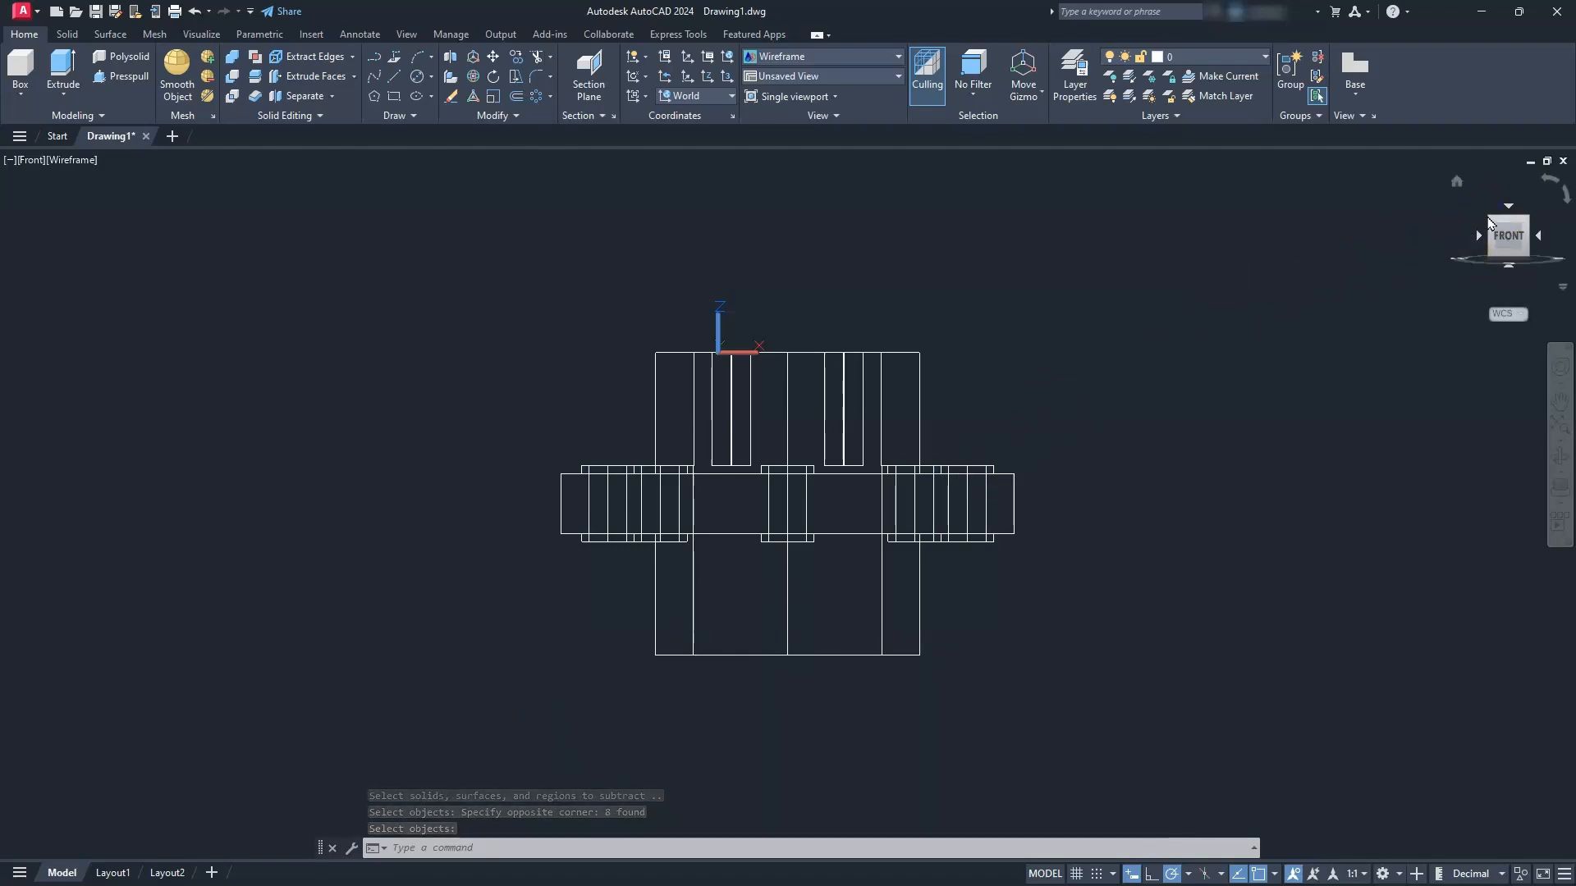
{"action": "left_click", "coordinate": [1491, 217]}
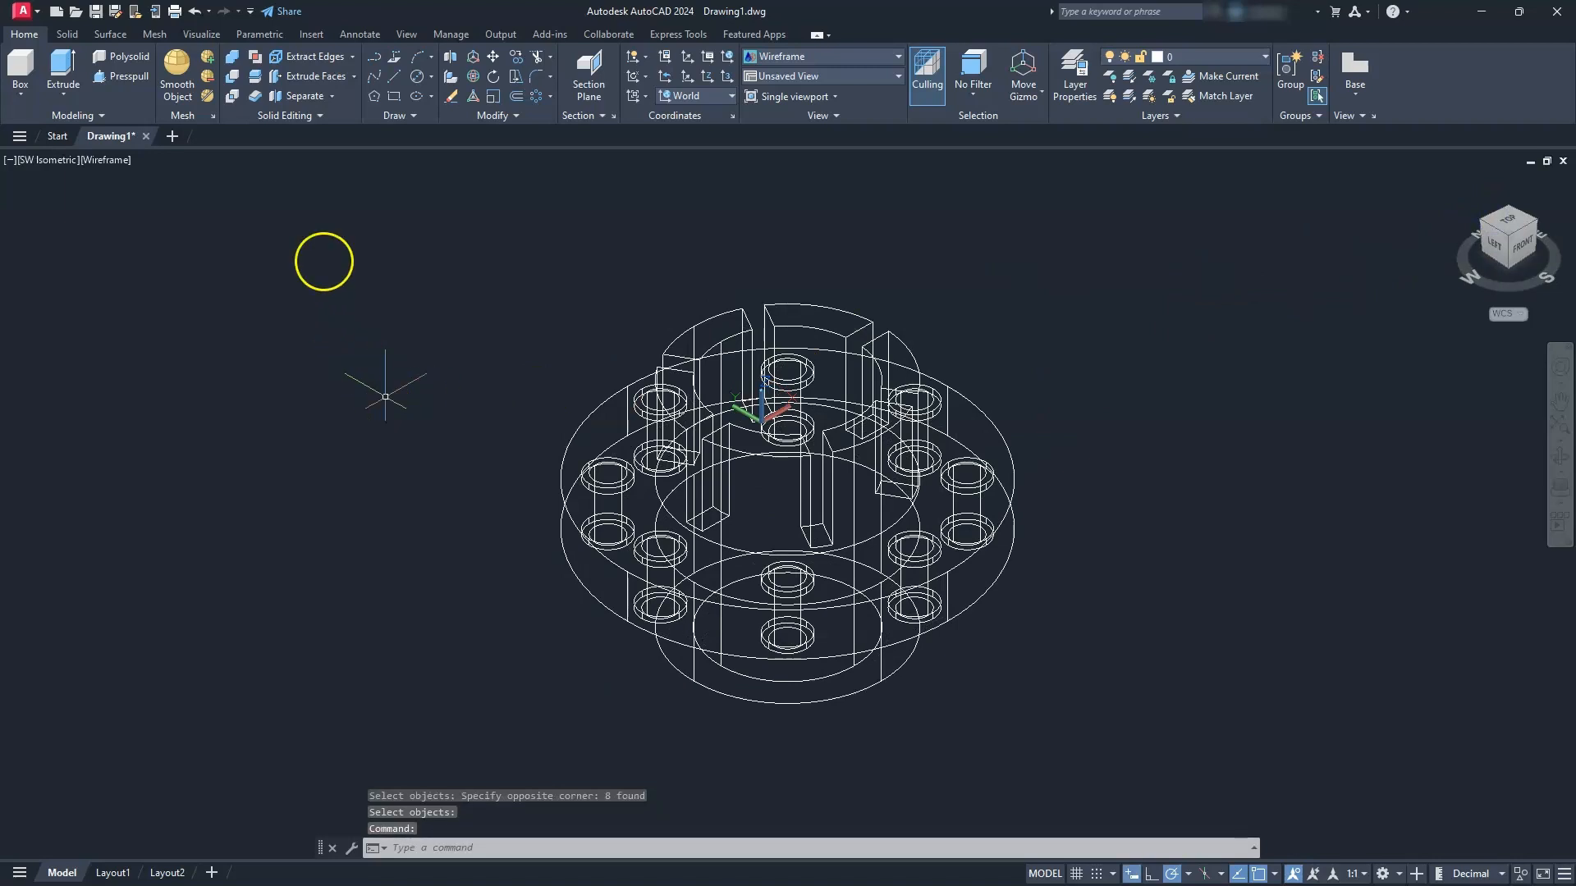
{"action": "mouse_move", "coordinate": [142, 154]}
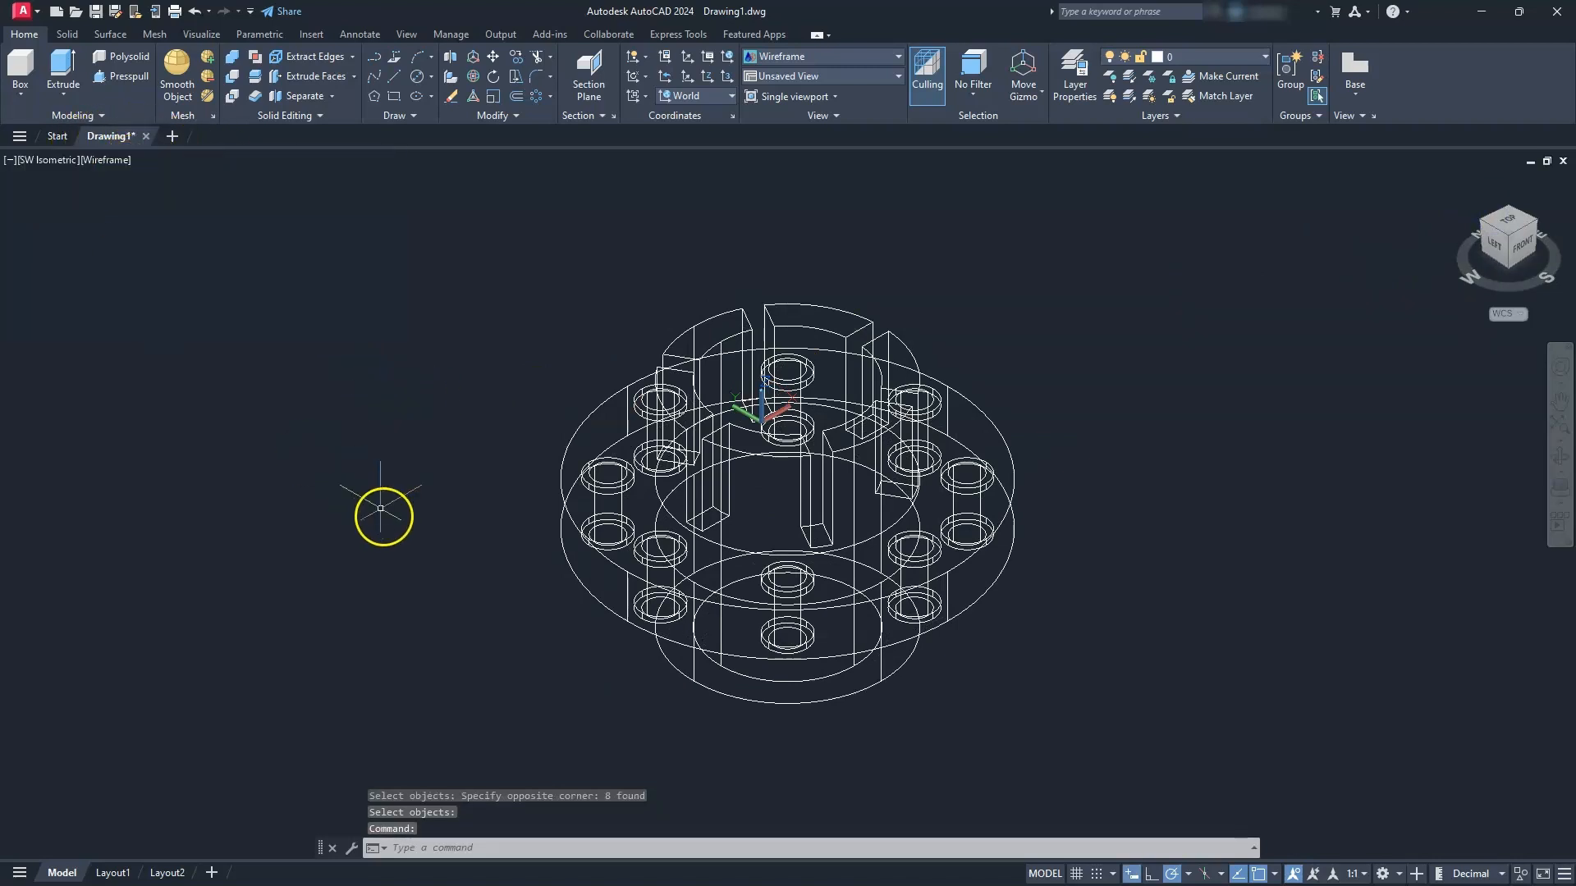
{"action": "left_click", "coordinate": [111, 165]}
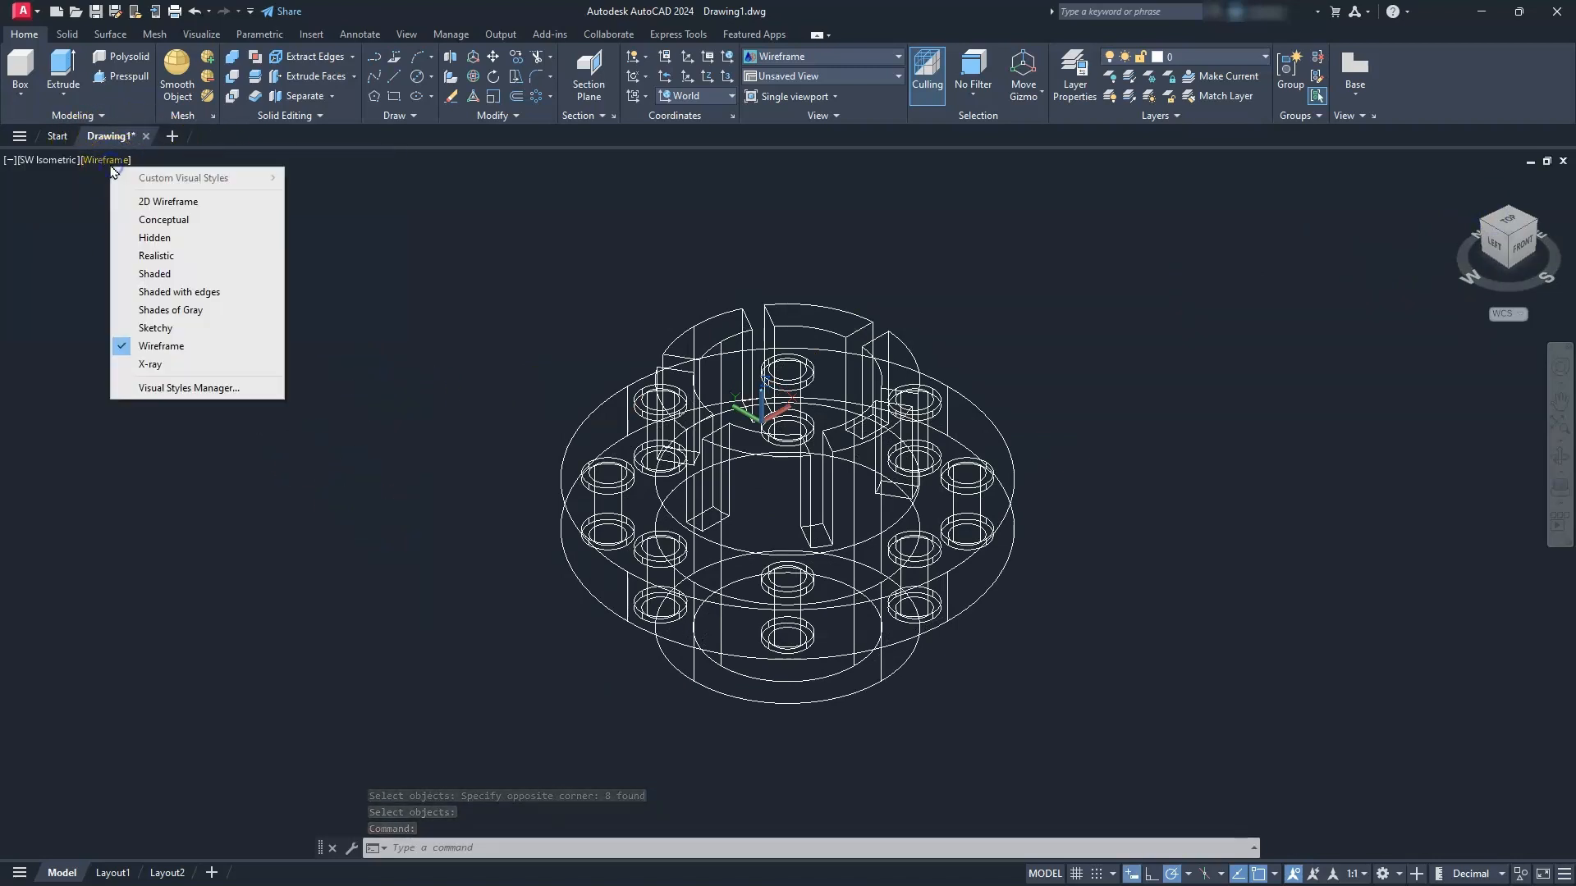
{"action": "left_click", "coordinate": [140, 309]}
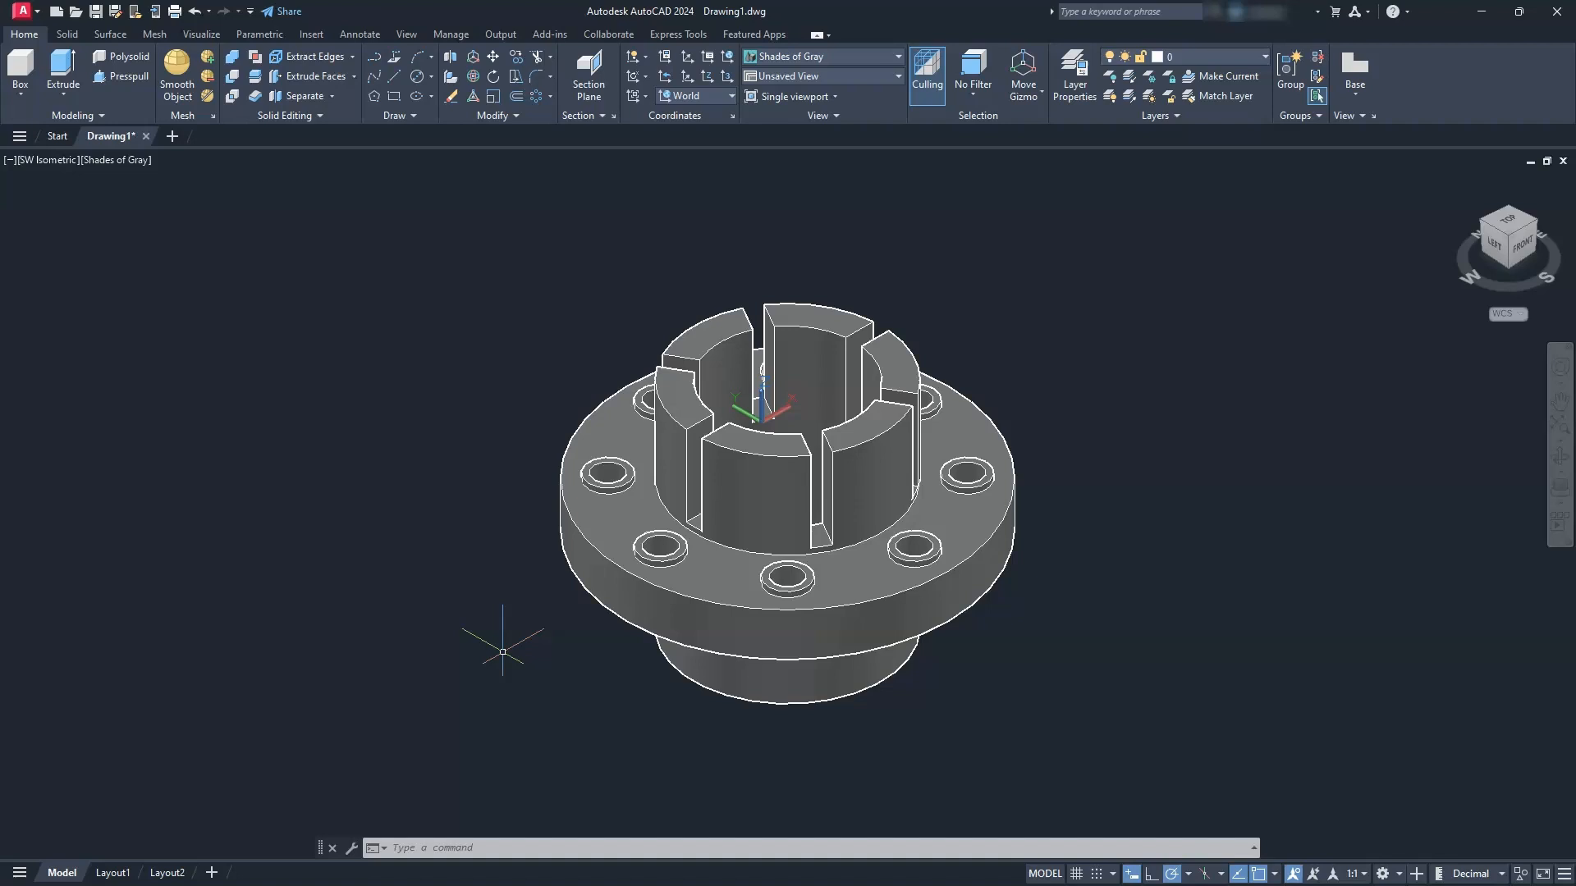
- Show the empty area beside the flange from the top and set the visual style to Wireframe
{"action": "left_click", "coordinate": [1511, 223]}
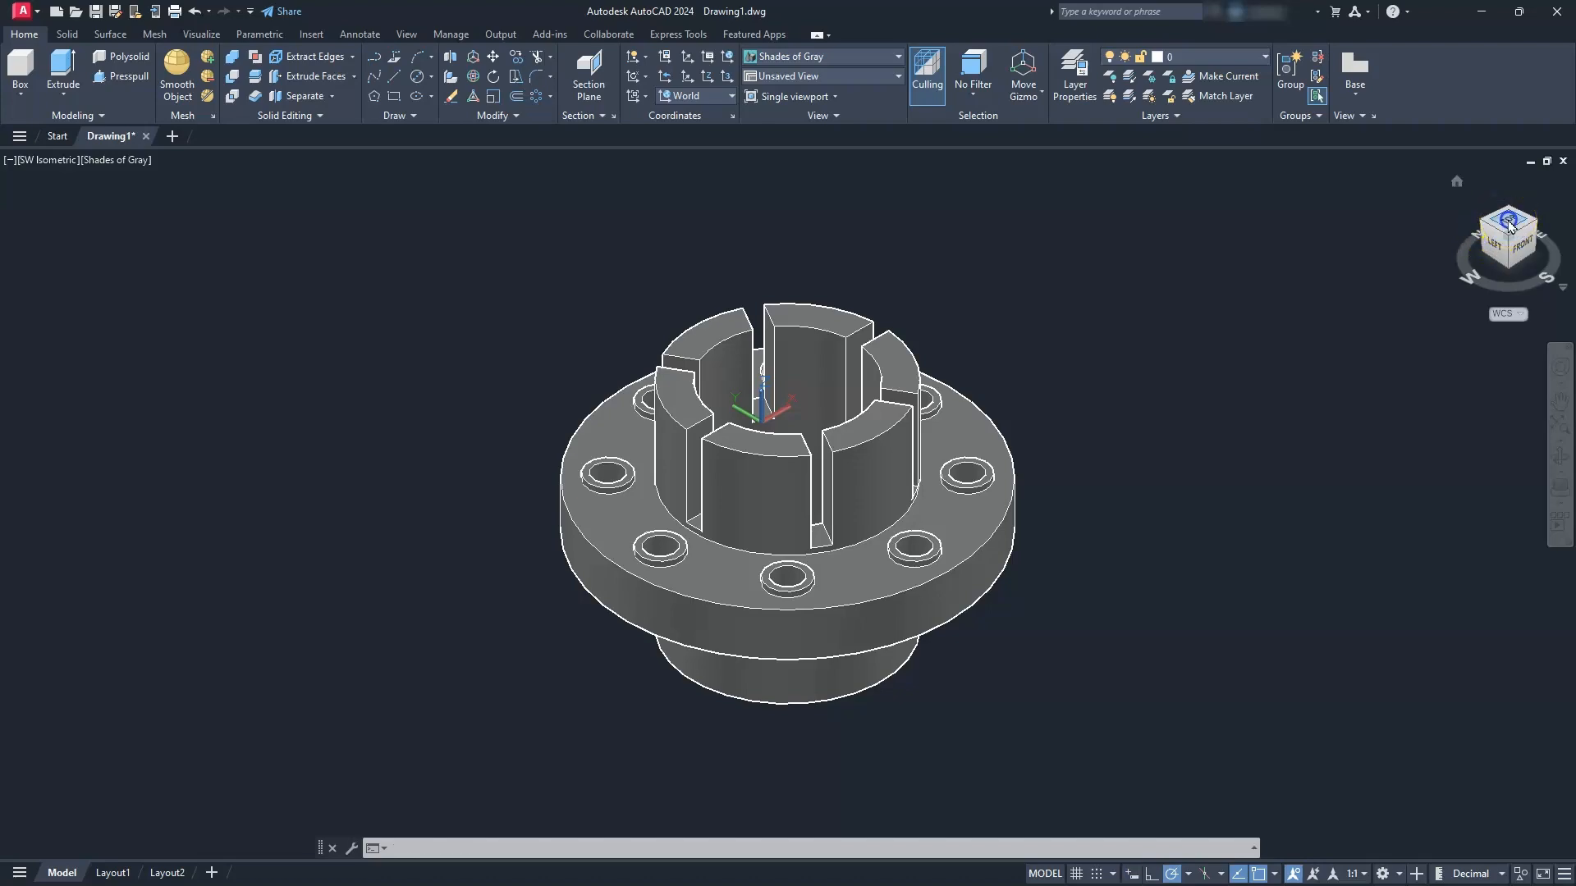
{"action": "middle_click_drag", "start_coordinate": [1191, 587], "coordinate": [449, 593]}
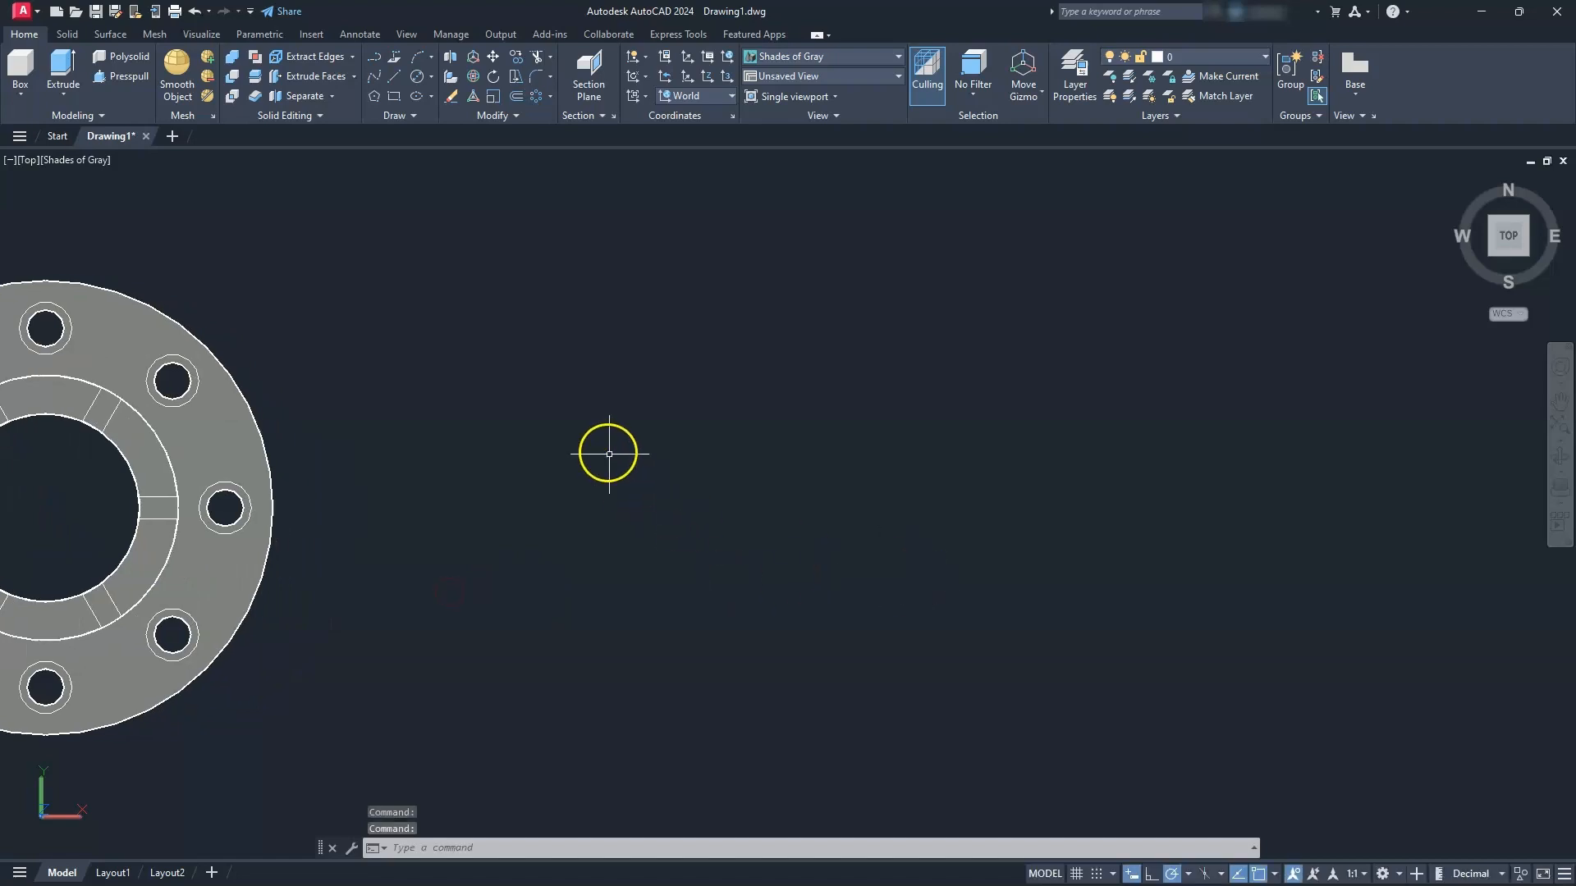
{"action": "left_click", "coordinate": [397, 79]}
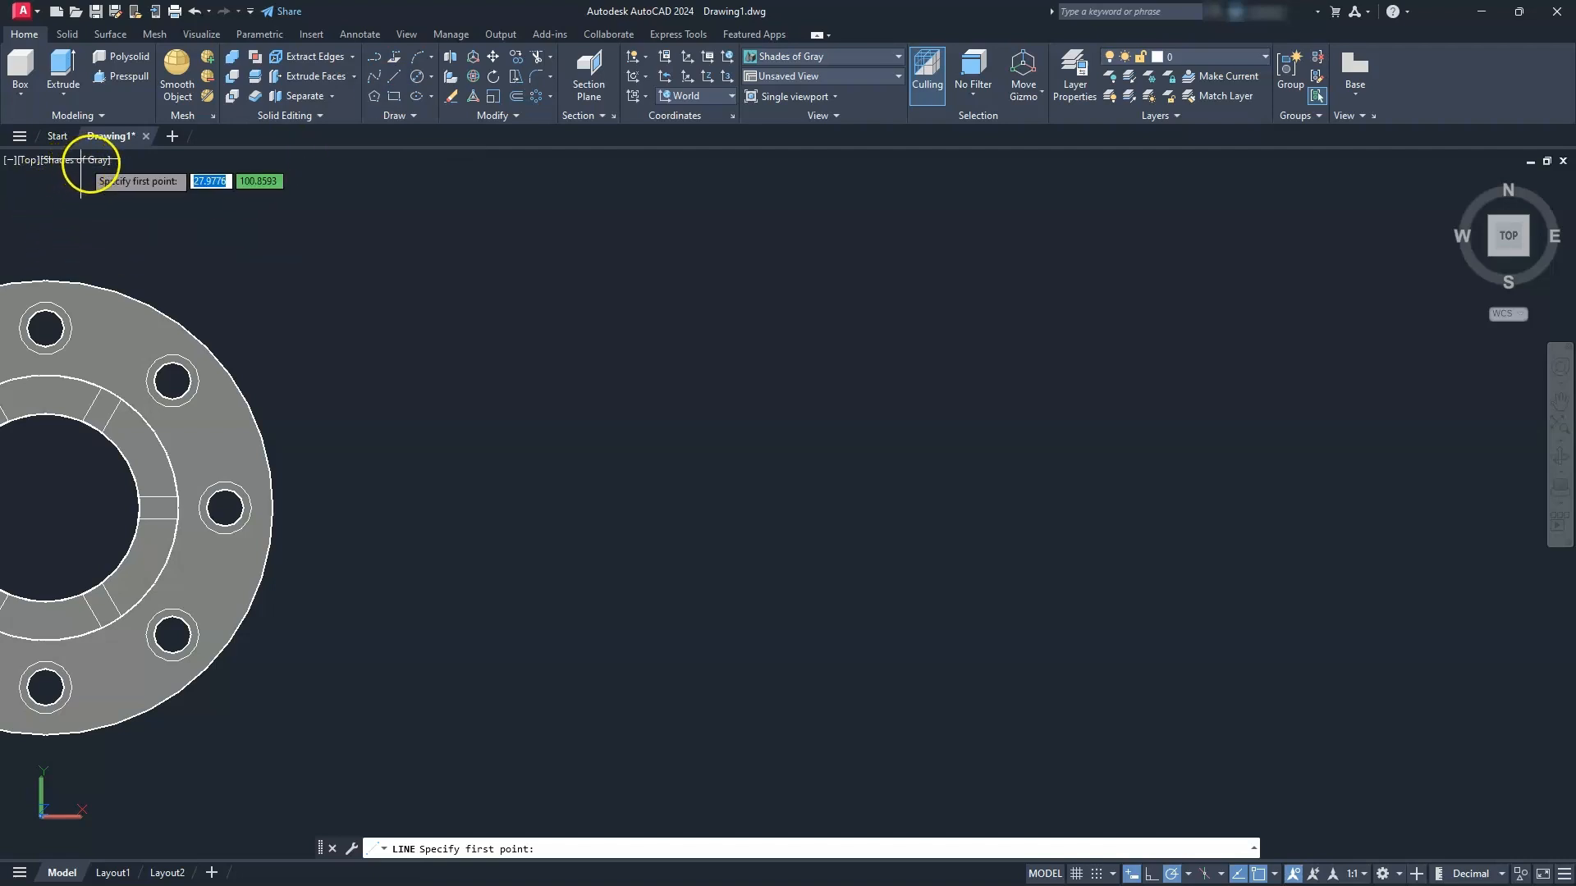
{"action": "key", "text": "Escape"}
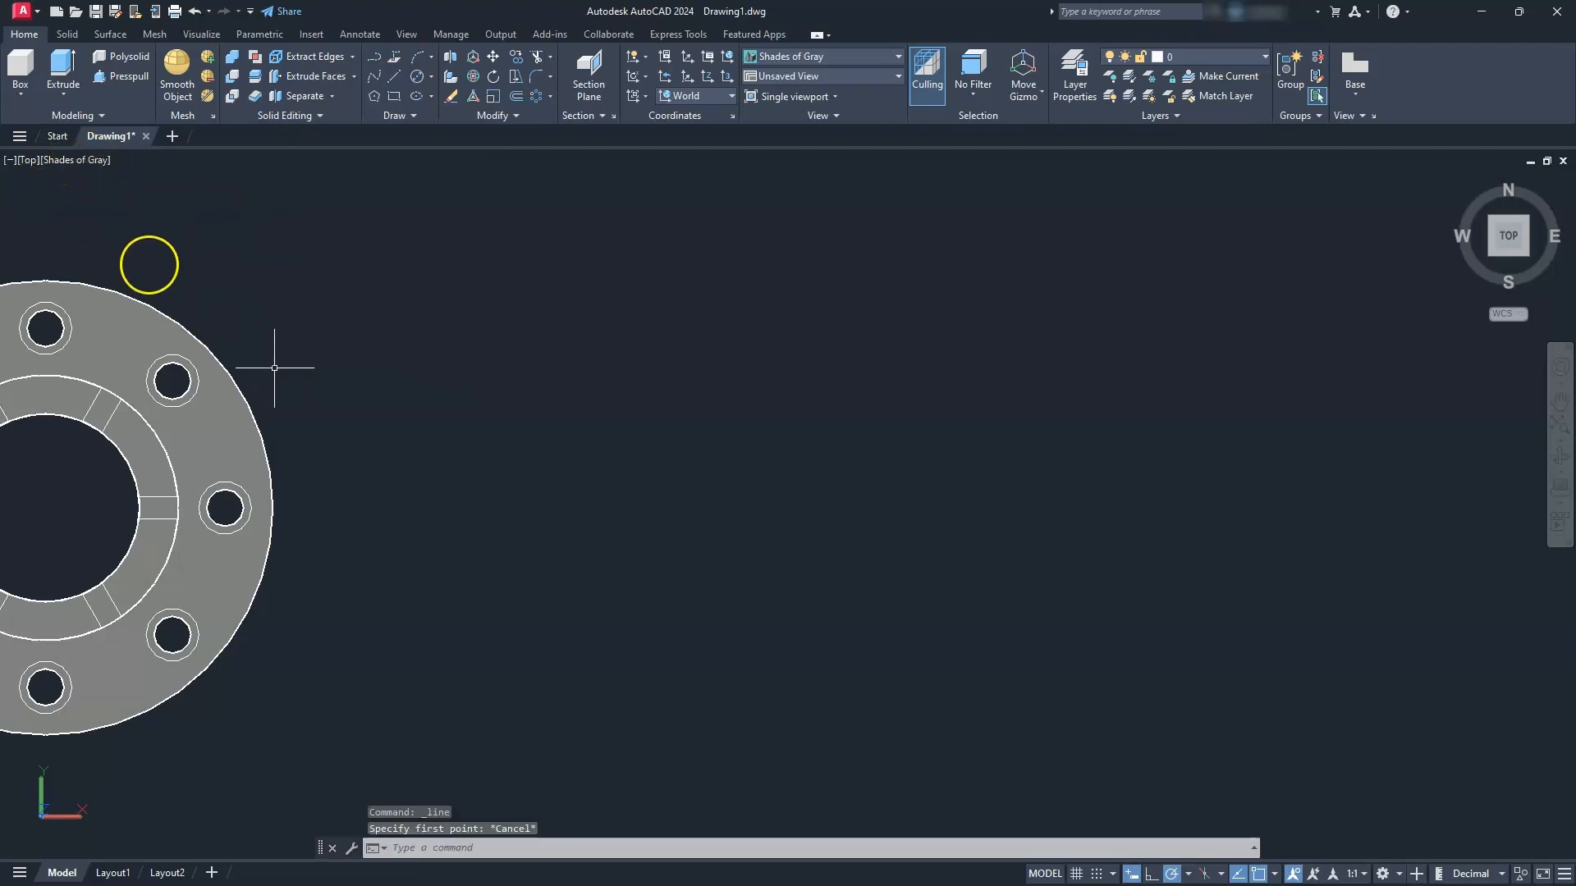
{"action": "left_click", "coordinate": [95, 161]}
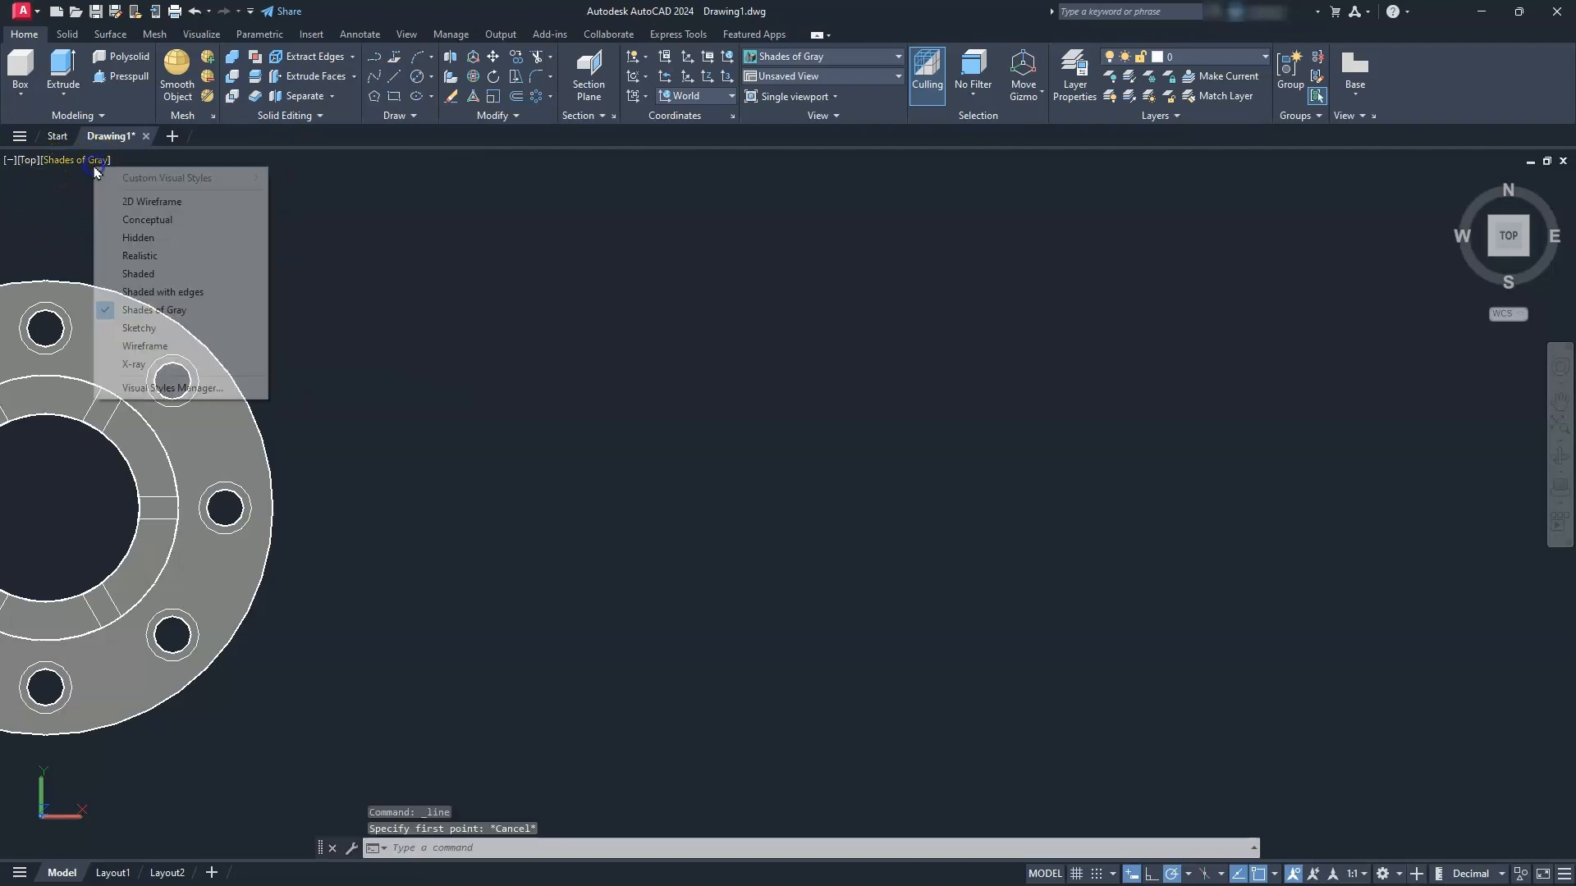
{"action": "left_click", "coordinate": [156, 346]}
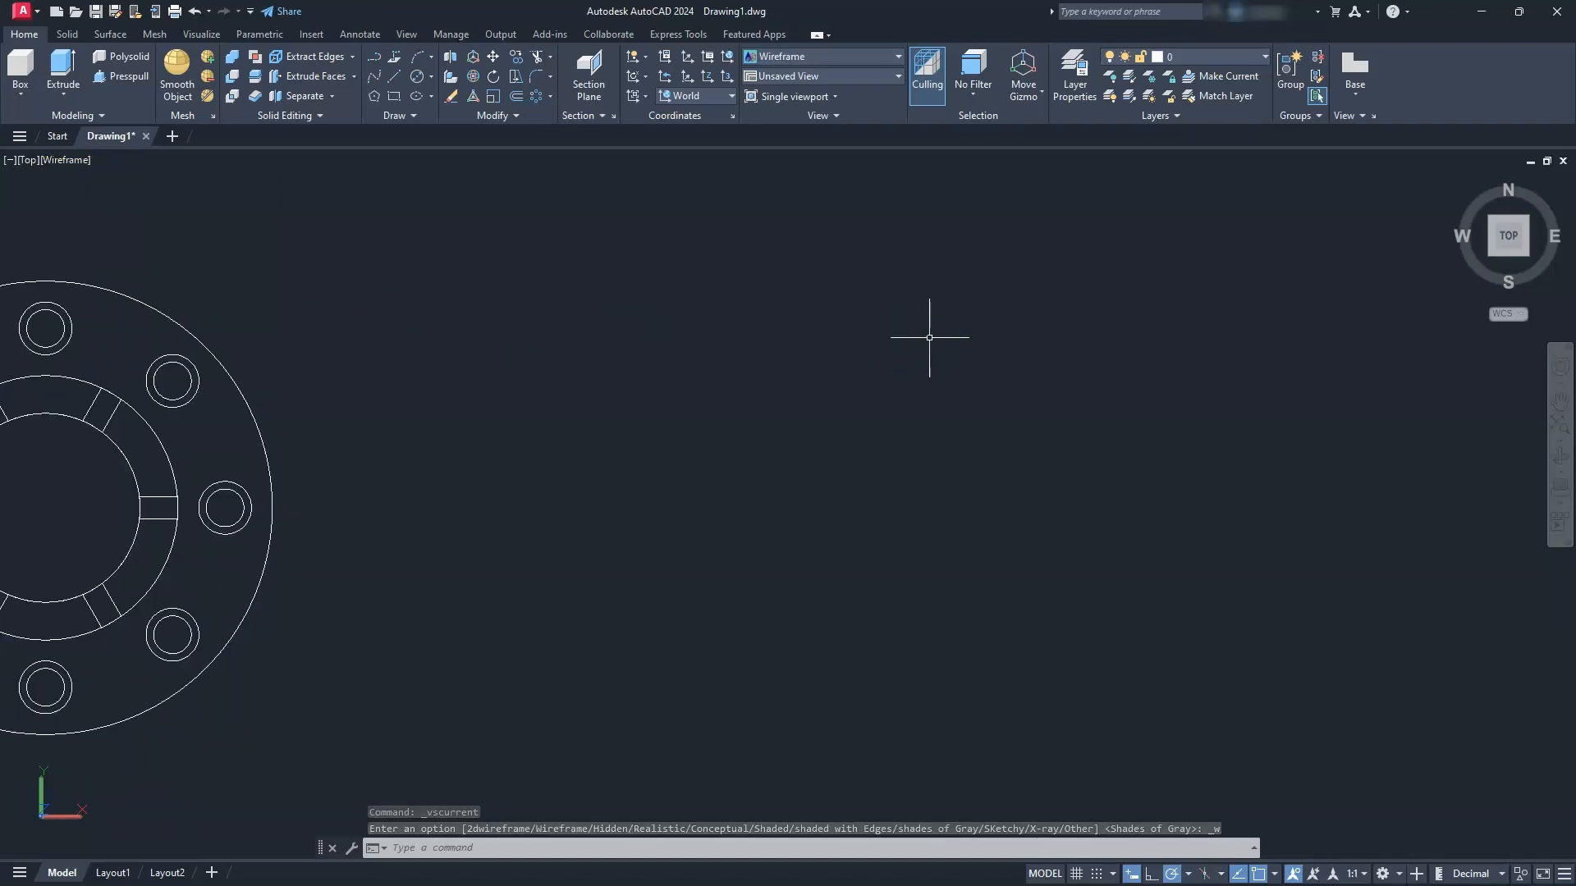
- Draw a vertical line 80 long, running downward in the empty area beside the flange
{"action": "left_click", "coordinate": [394, 85]}
{"action": "left_click", "coordinate": [948, 318]}
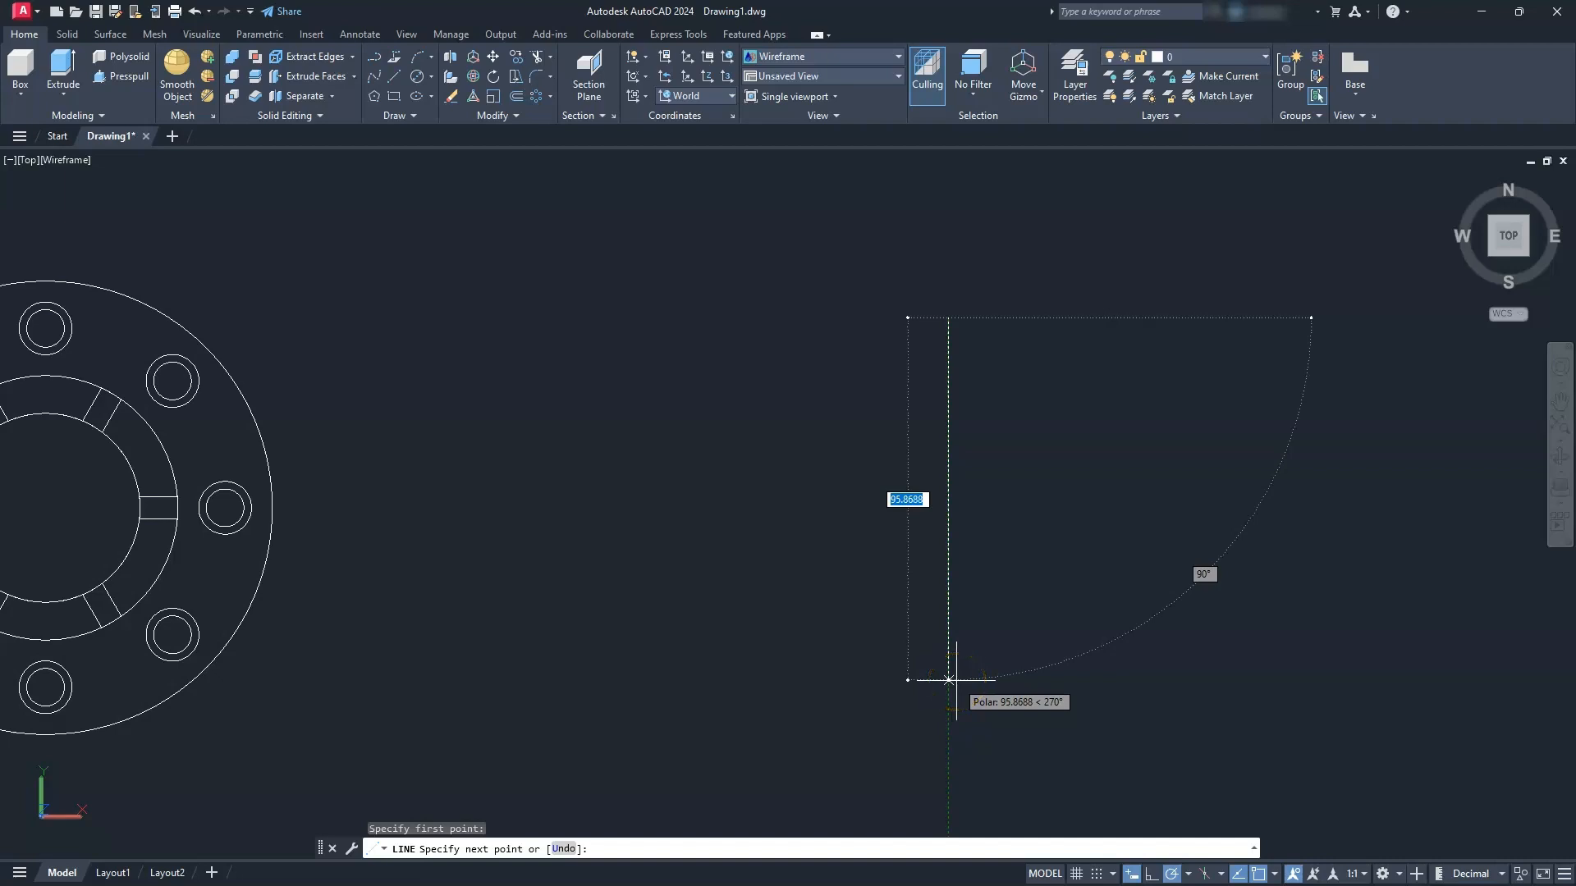
{"action": "type", "text": "80"}
{"action": "key", "text": "Return"}
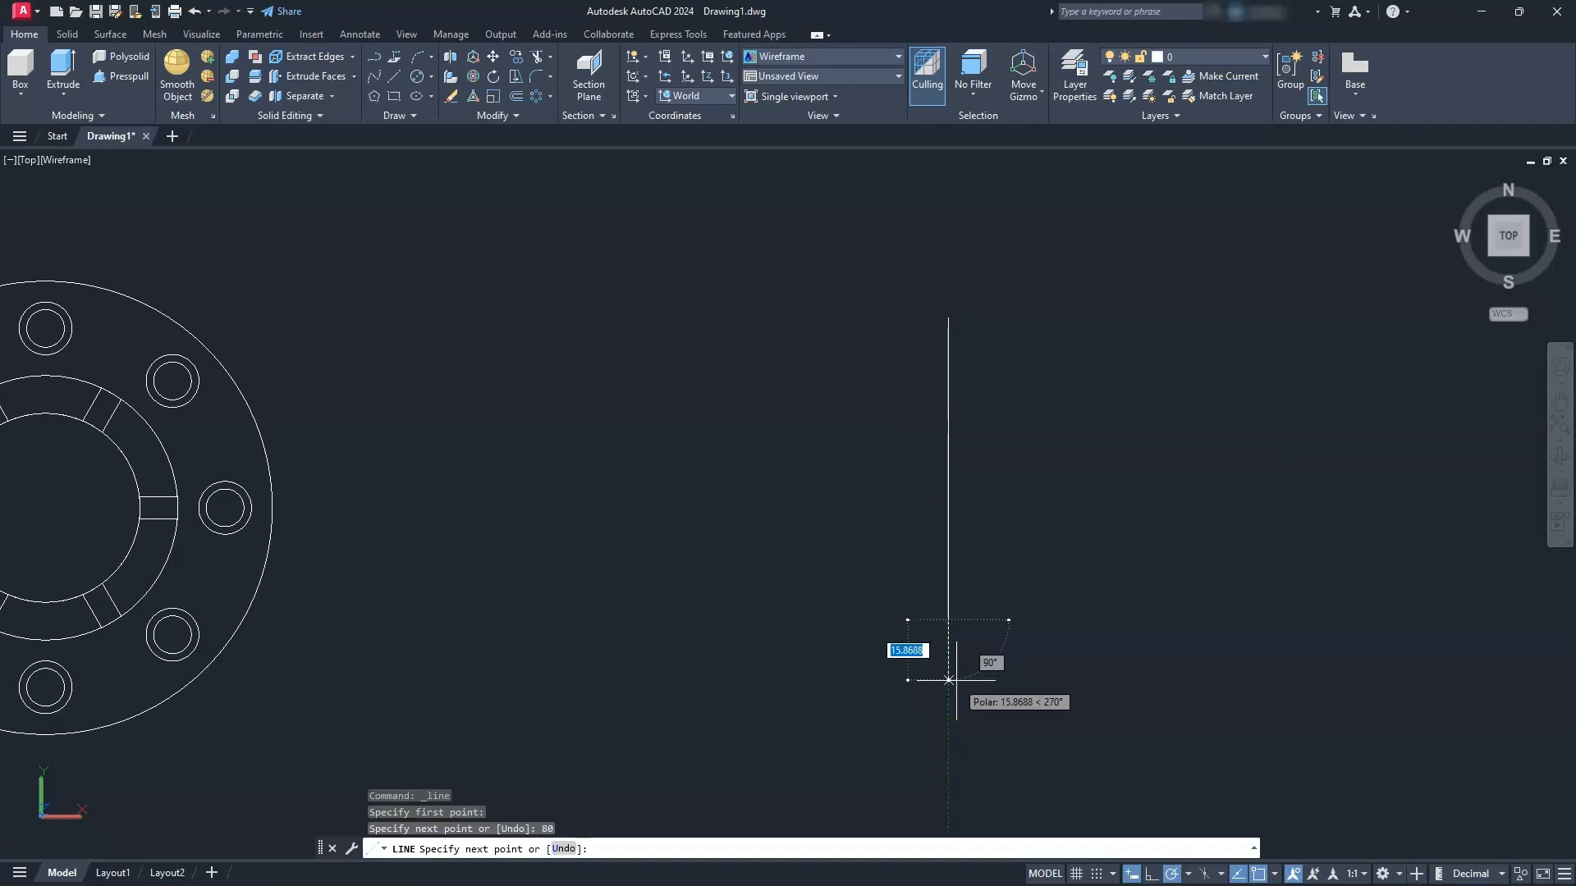
{"action": "key", "text": "Escape"}
{"action": "mouse_move", "coordinate": [956, 680]}
{"action": "middle_mouse_down"}
{"action": "mouse_move", "coordinate": [932, 644]}
{"action": "mouse_move", "coordinate": [700, 648]}
{"action": "mouse_move", "coordinate": [728, 630]}
{"action": "mouse_move", "coordinate": [735, 651]}
{"action": "mouse_move", "coordinate": [780, 667]}
{"action": "middle_mouse_up"}
{"action": "scroll", "coordinate": [692, 643], "scroll_direction": "up", "scroll_amount": 2}
{"action": "key", "text": "Escape"}
{"action": "key", "text": "Escape"}
{"action": "key", "text": "Escape"}
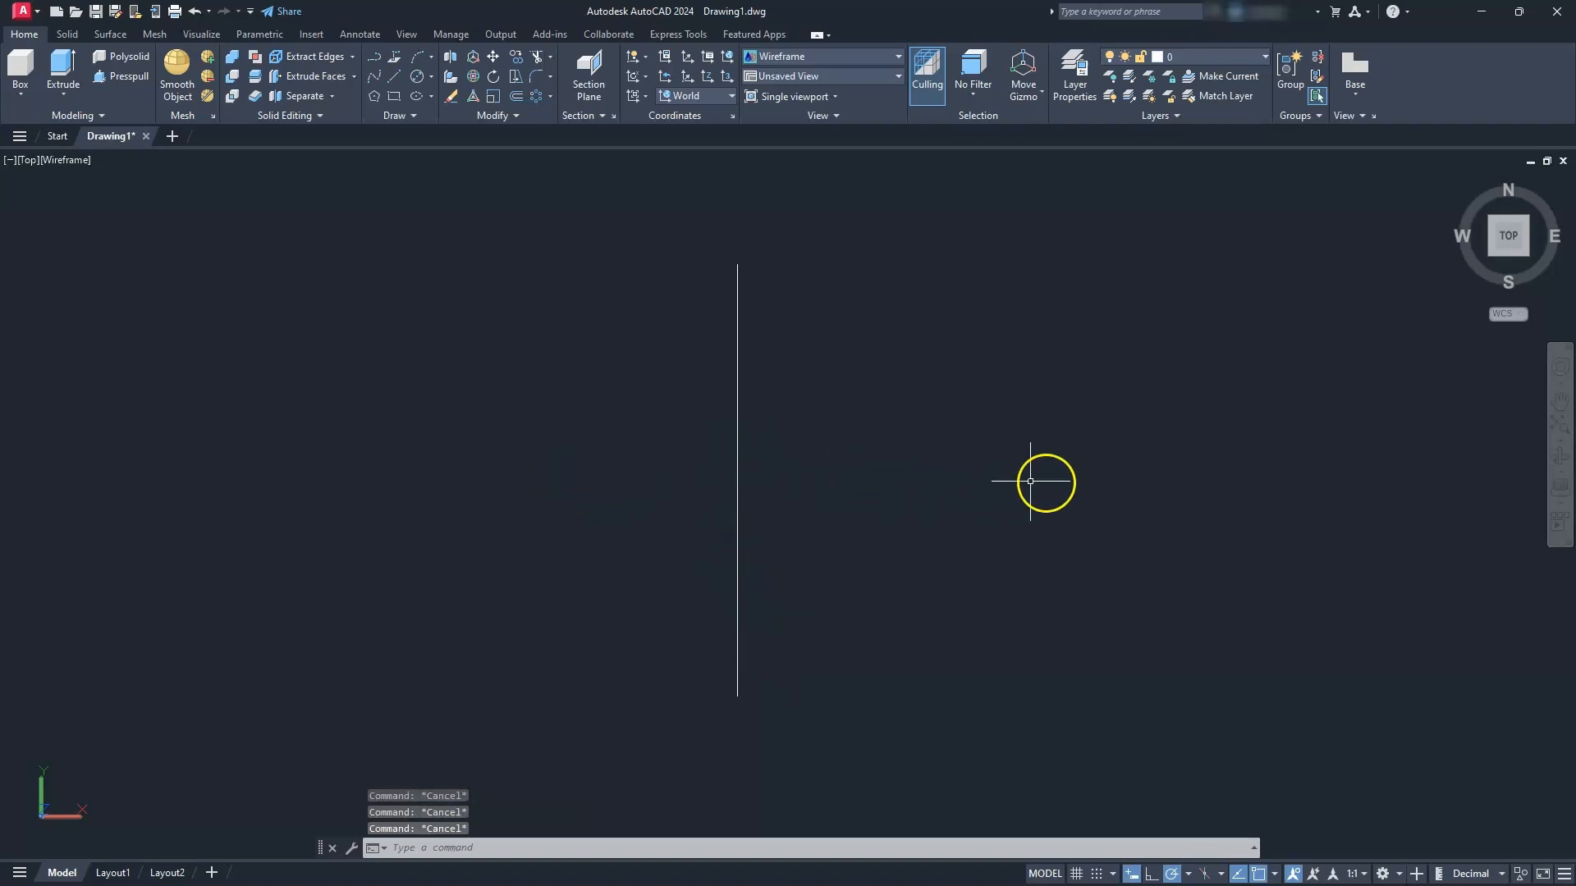
- Draw a horizontal line 120 long beside the vertical line
{"action": "type", "text": "l"}
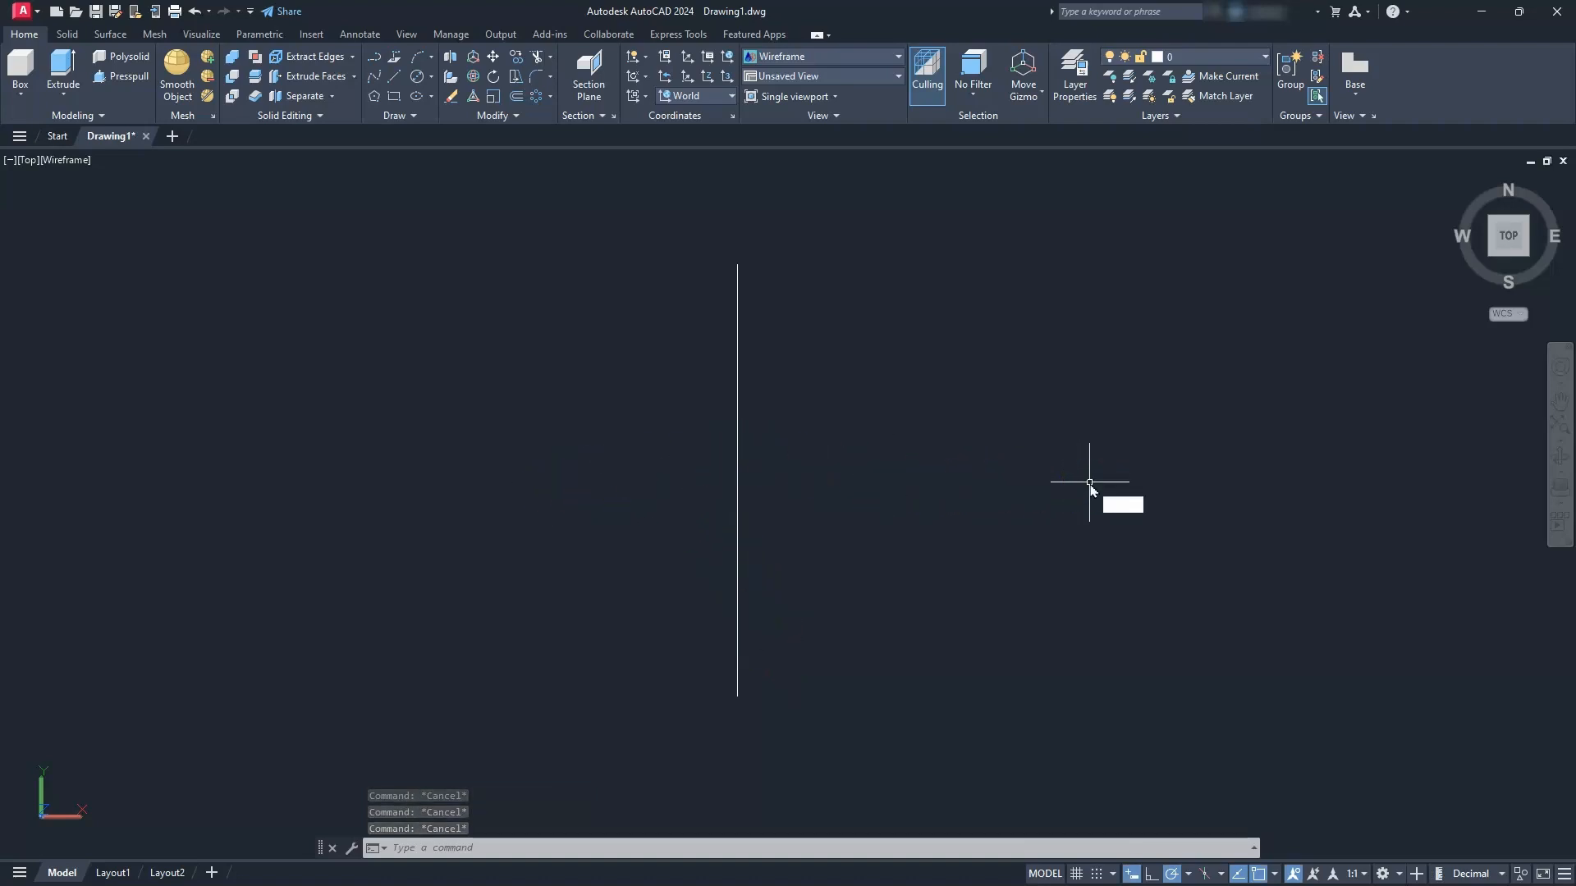
{"action": "key", "text": "Return"}
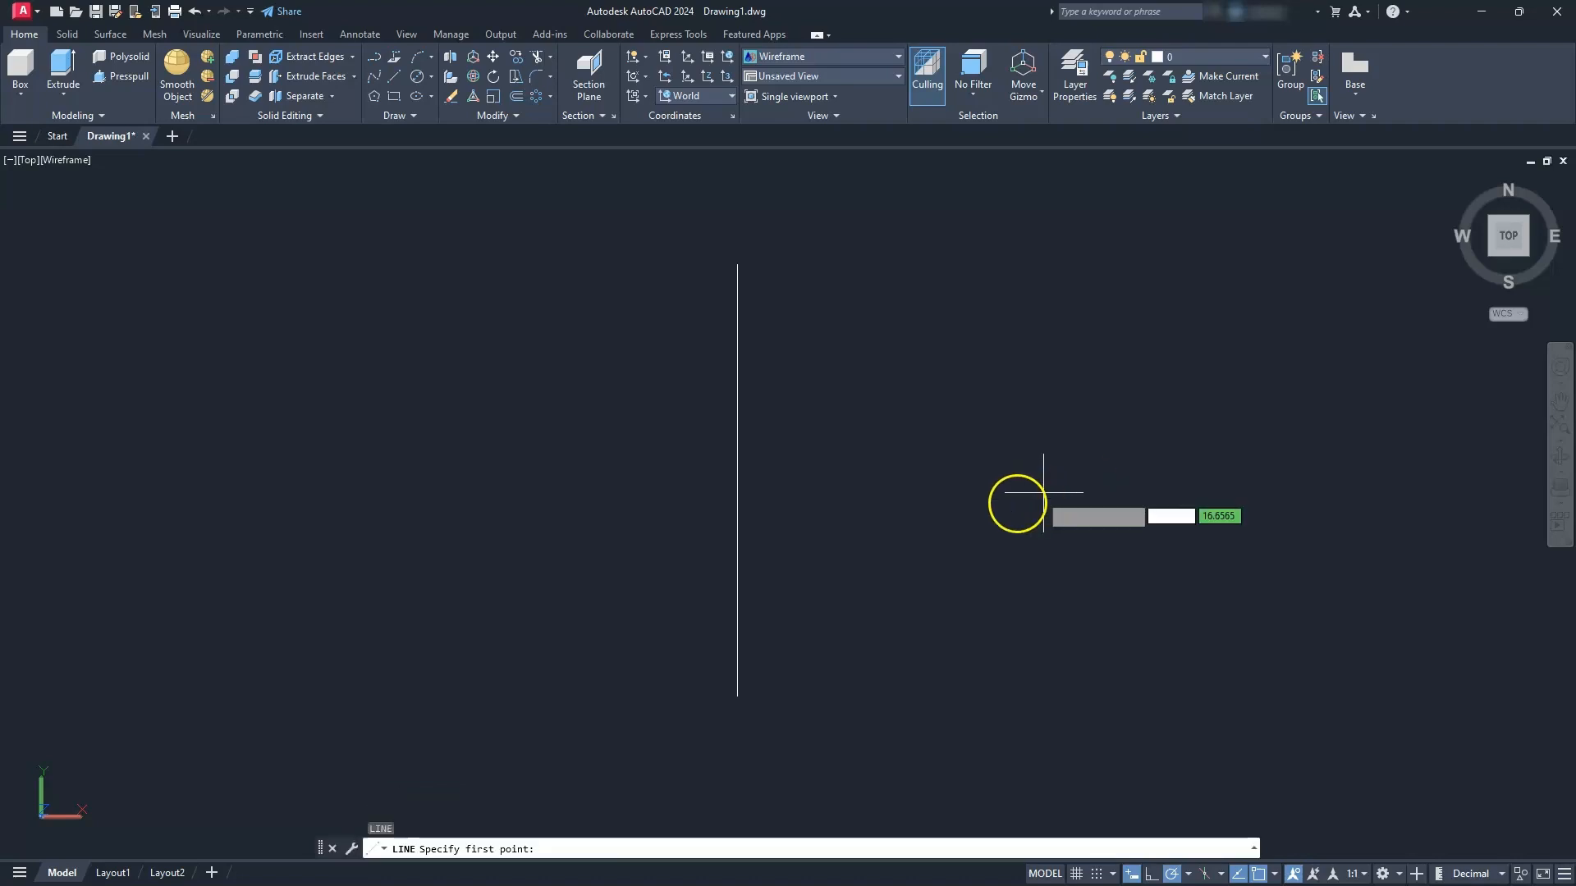
{"action": "left_click", "coordinate": [870, 523]}
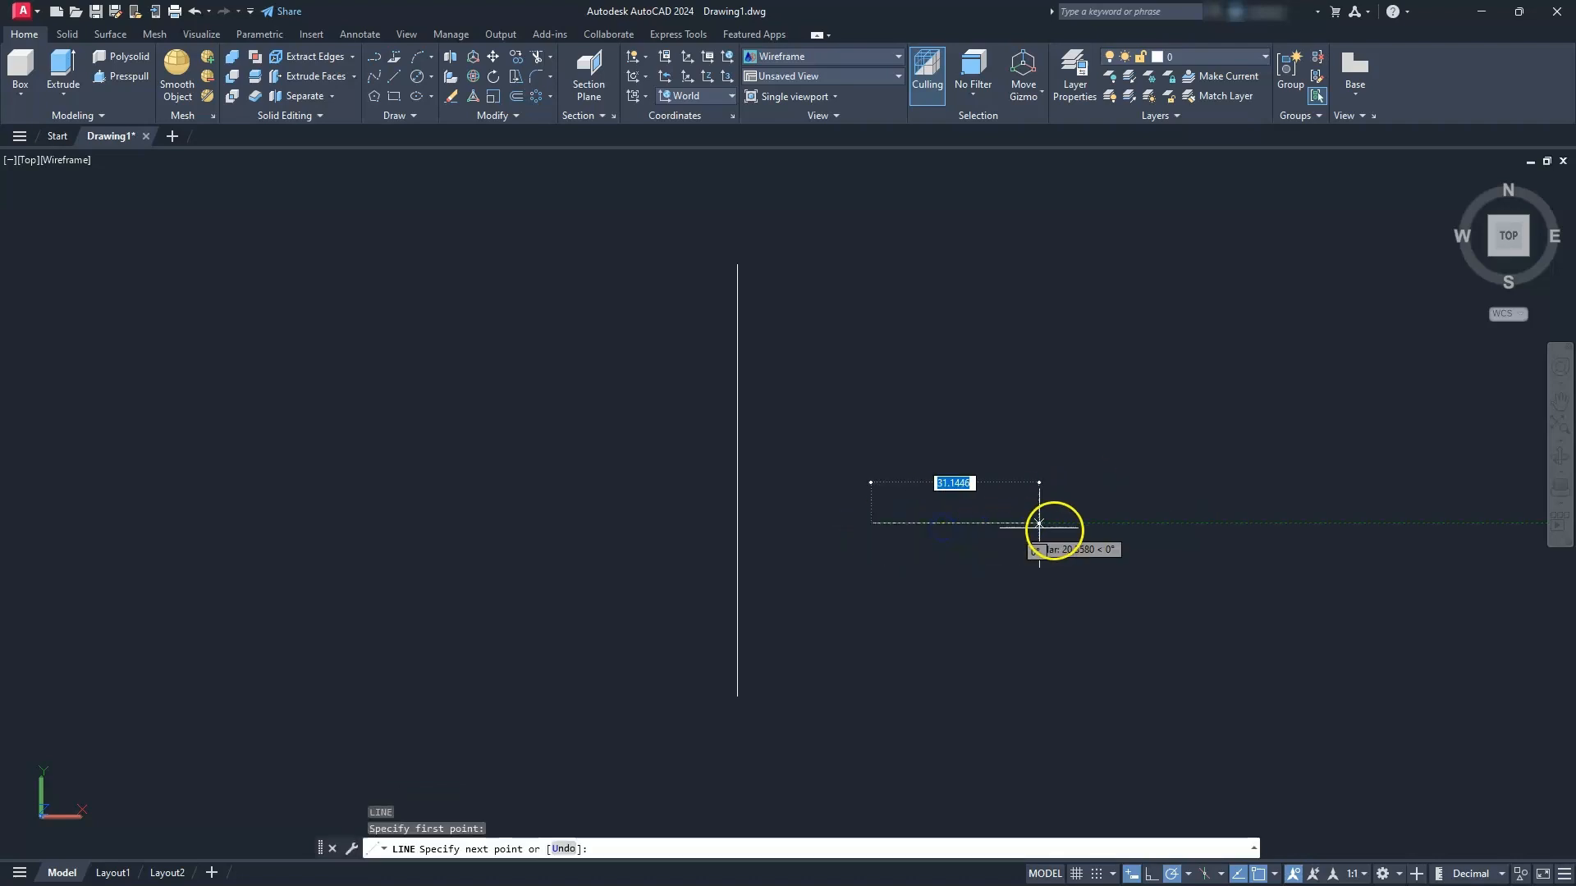
{"action": "type", "text": "120"}
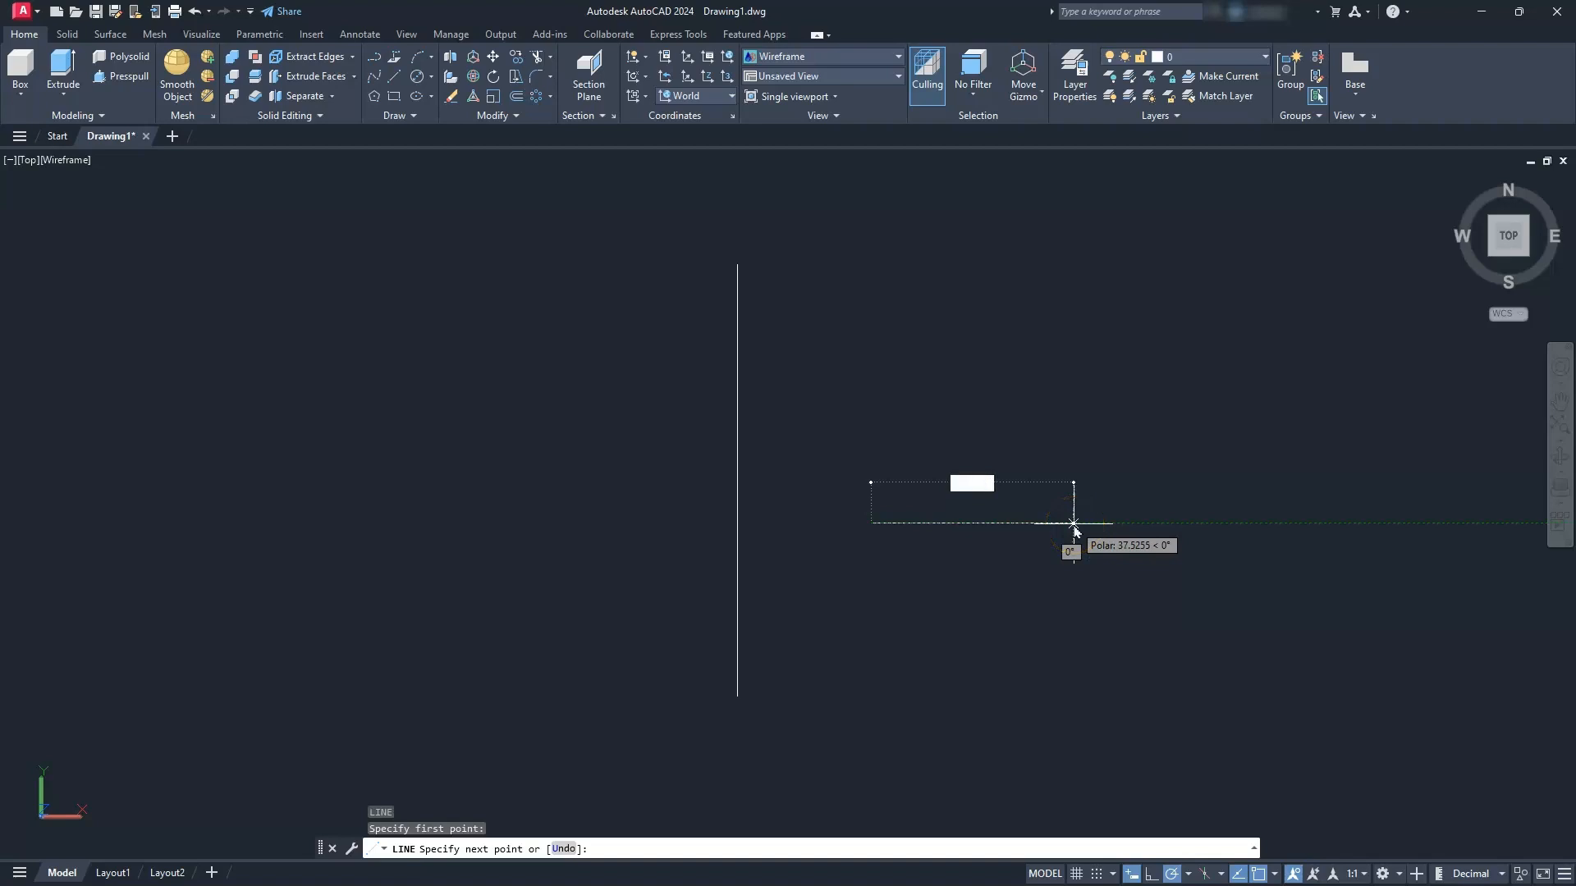
{"action": "key", "text": "Return"}
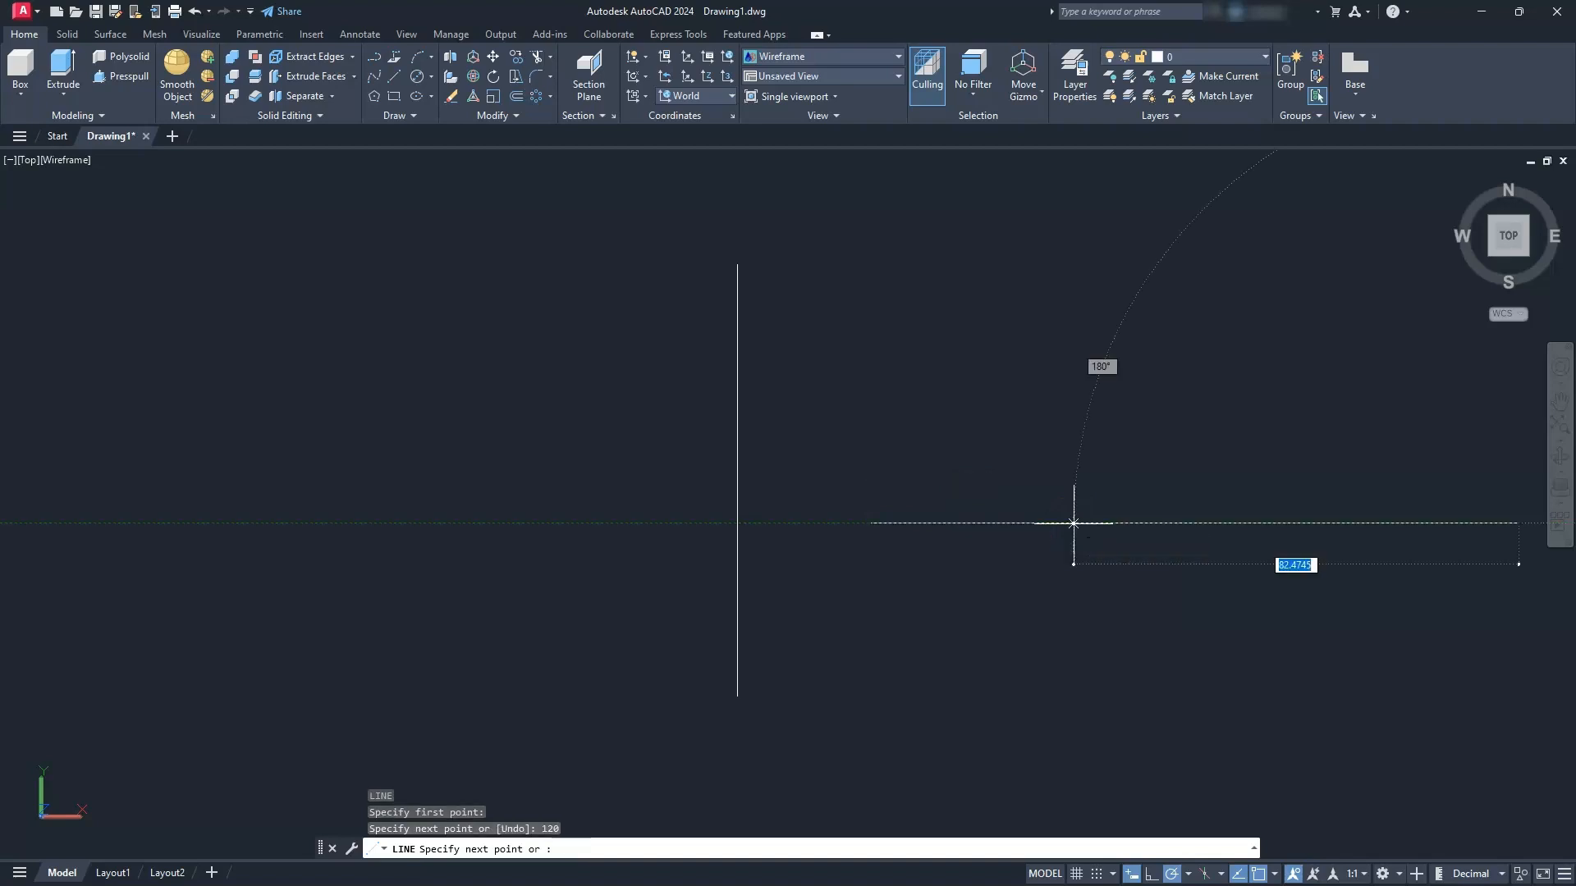
{"action": "key", "text": "Escape"}
- Move the horizontal line by its midpoint onto the midpoint of the vertical line so the two cross centrally
{"action": "left_click", "coordinate": [1094, 520]}
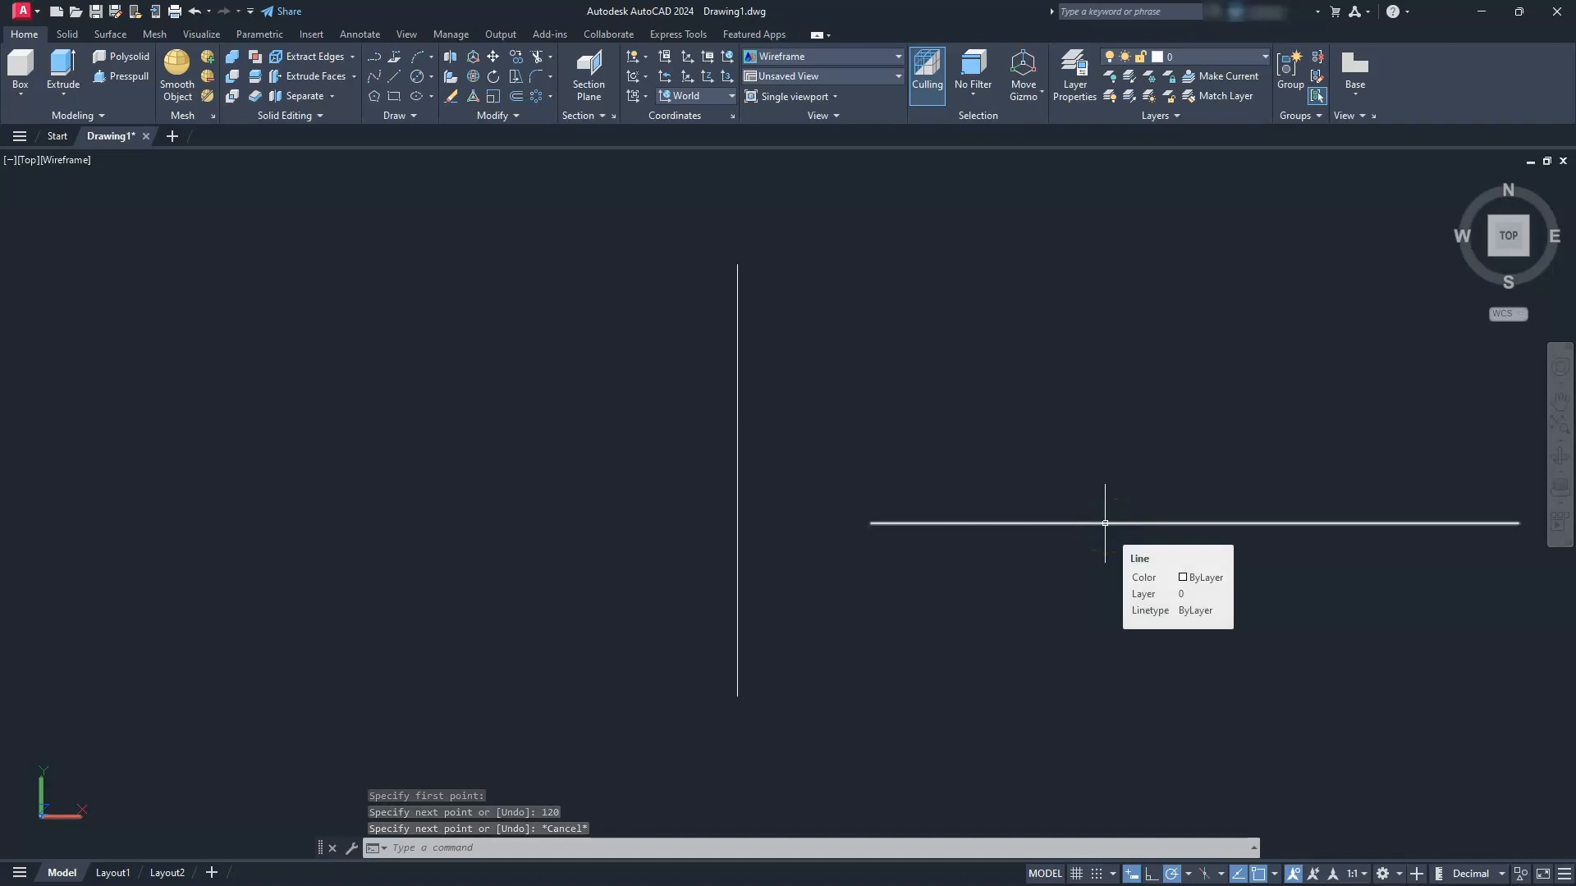
{"action": "left_click", "coordinate": [1105, 523]}
{"action": "left_click", "coordinate": [1095, 612]}
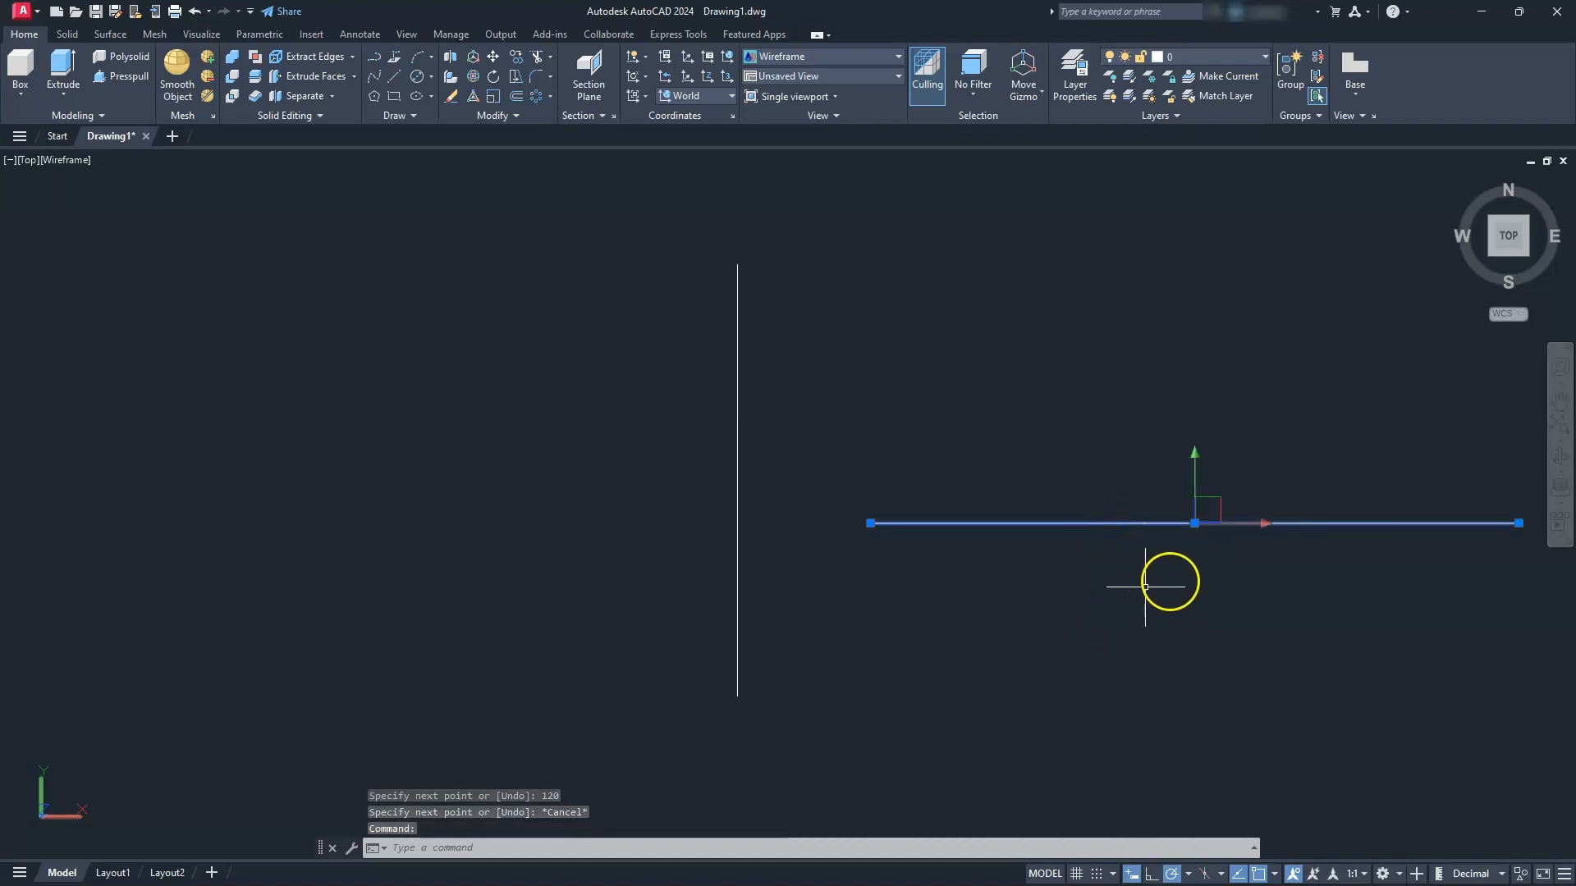
{"action": "left_click", "coordinate": [1195, 523]}
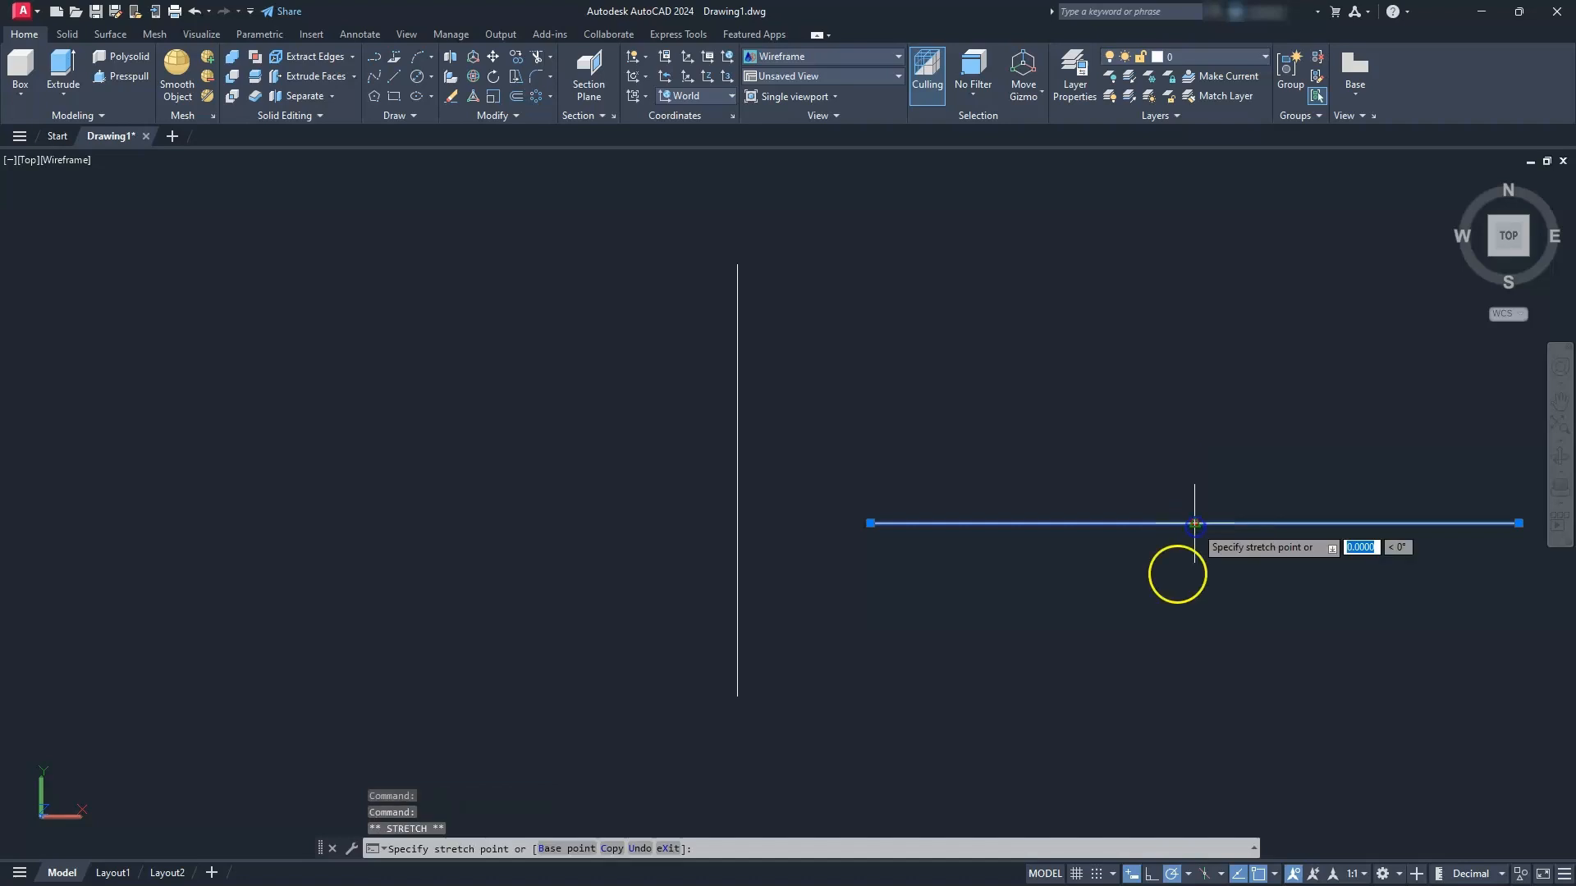
{"action": "left_click", "coordinate": [738, 480]}
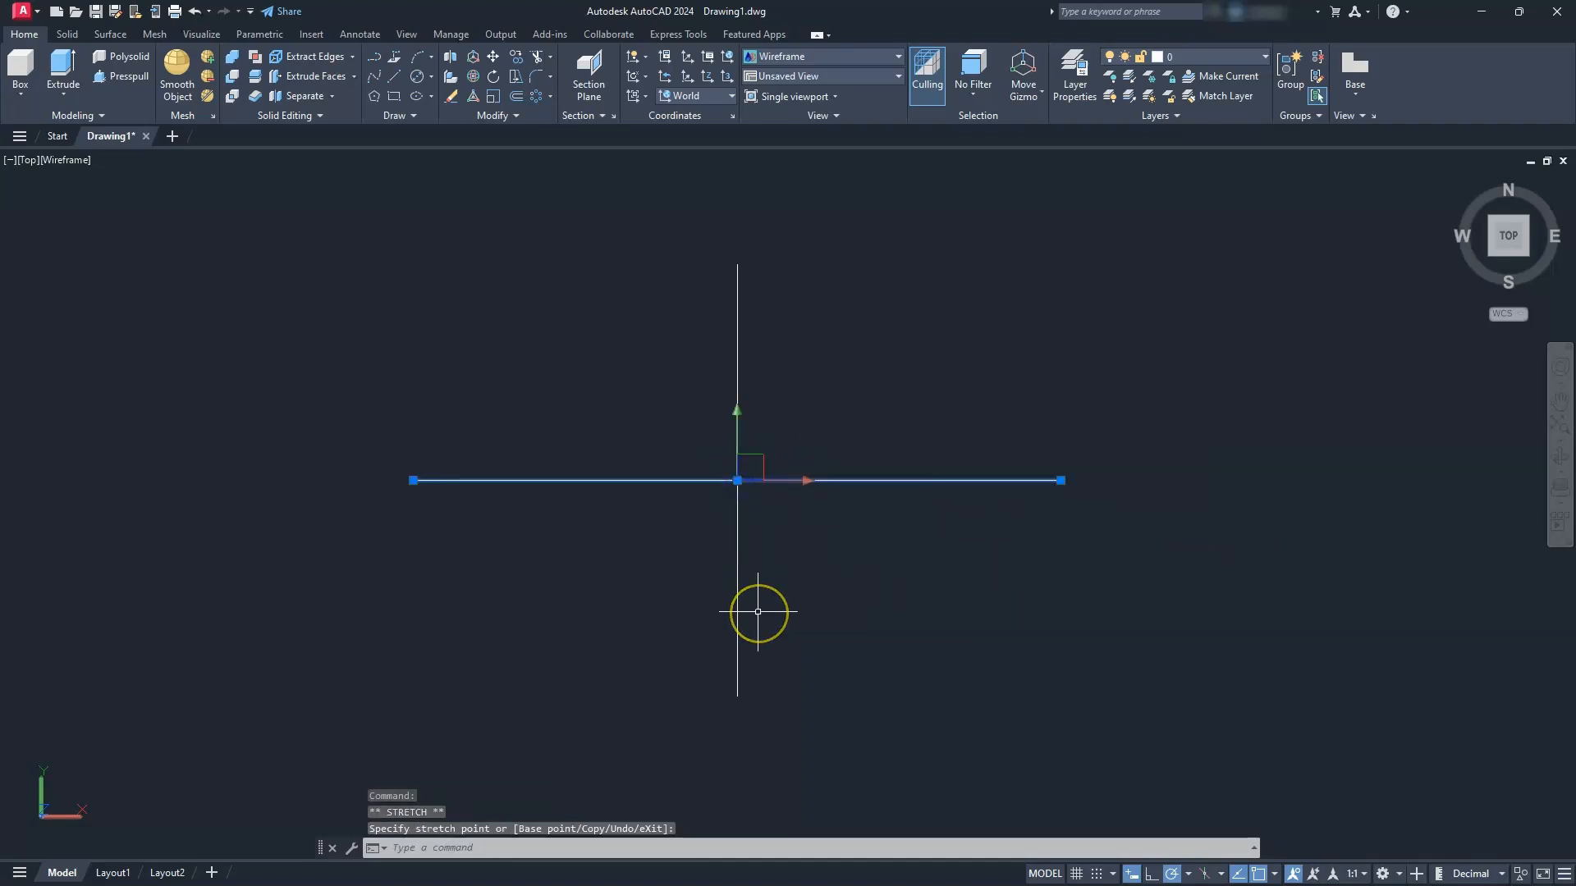
{"action": "key", "text": "Escape"}
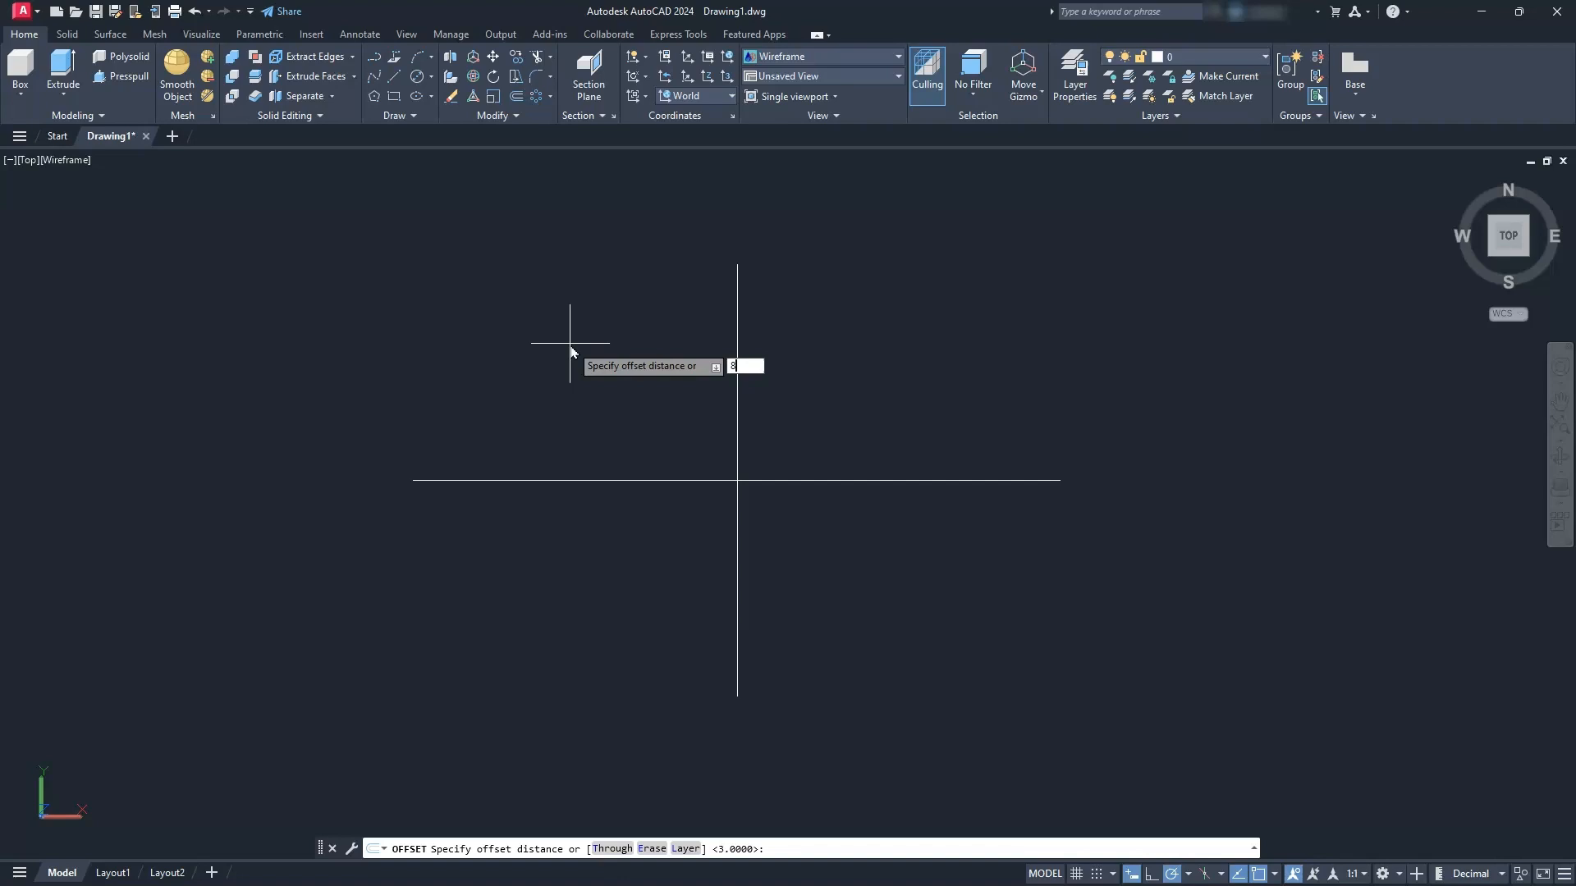
- Offset the horizontal centre line by 8 to both sides, above and below
{"action": "key", "text": "Return"}
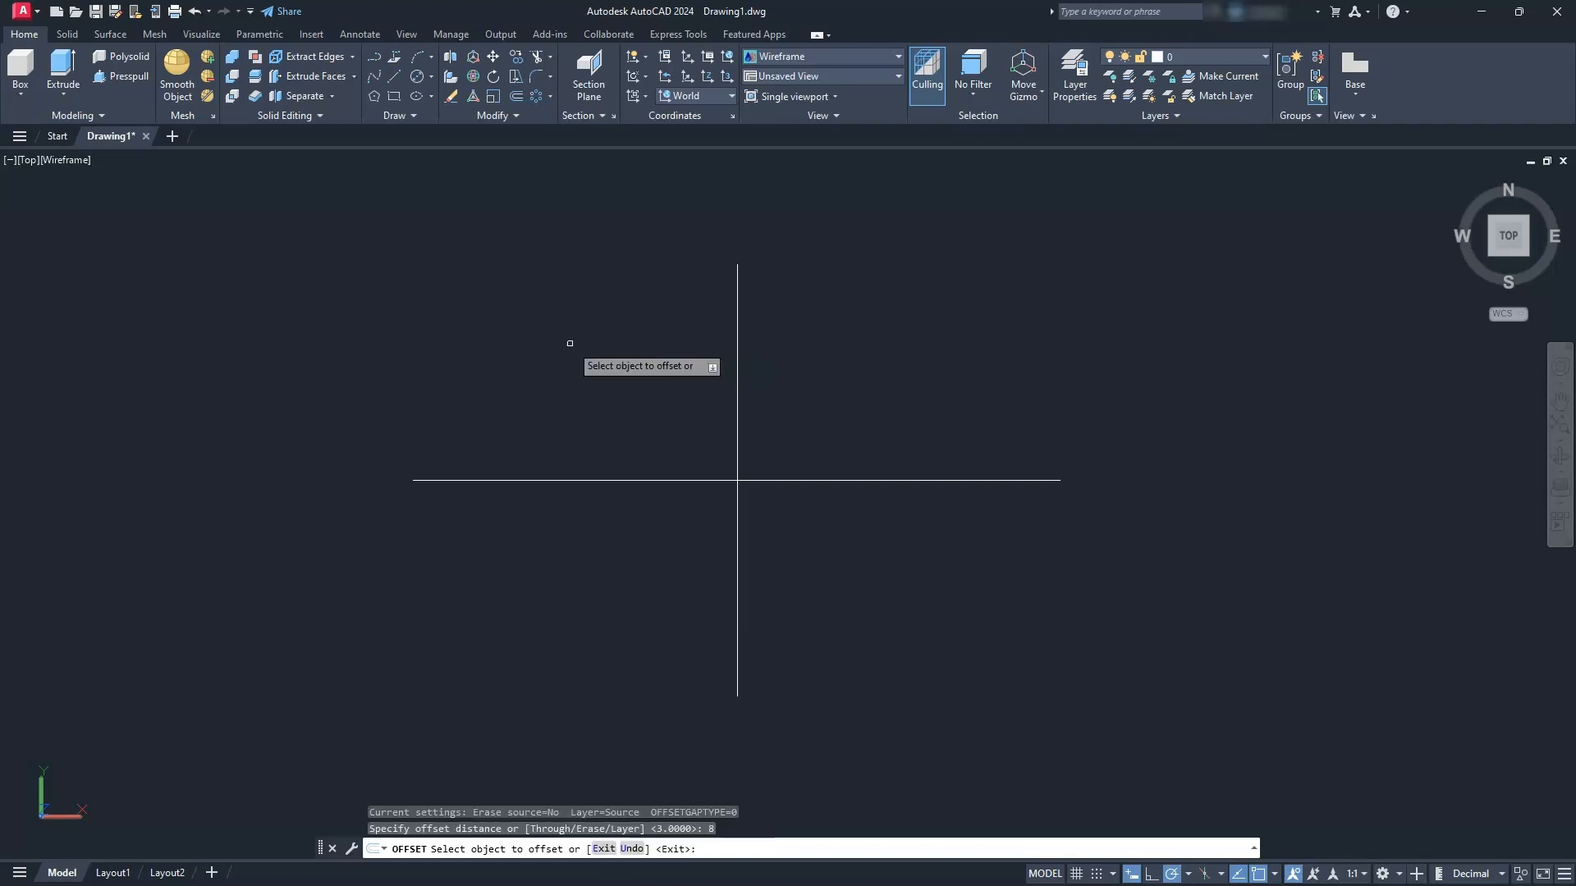
{"action": "left_click", "coordinate": [591, 481]}
{"action": "left_click", "coordinate": [591, 409]}
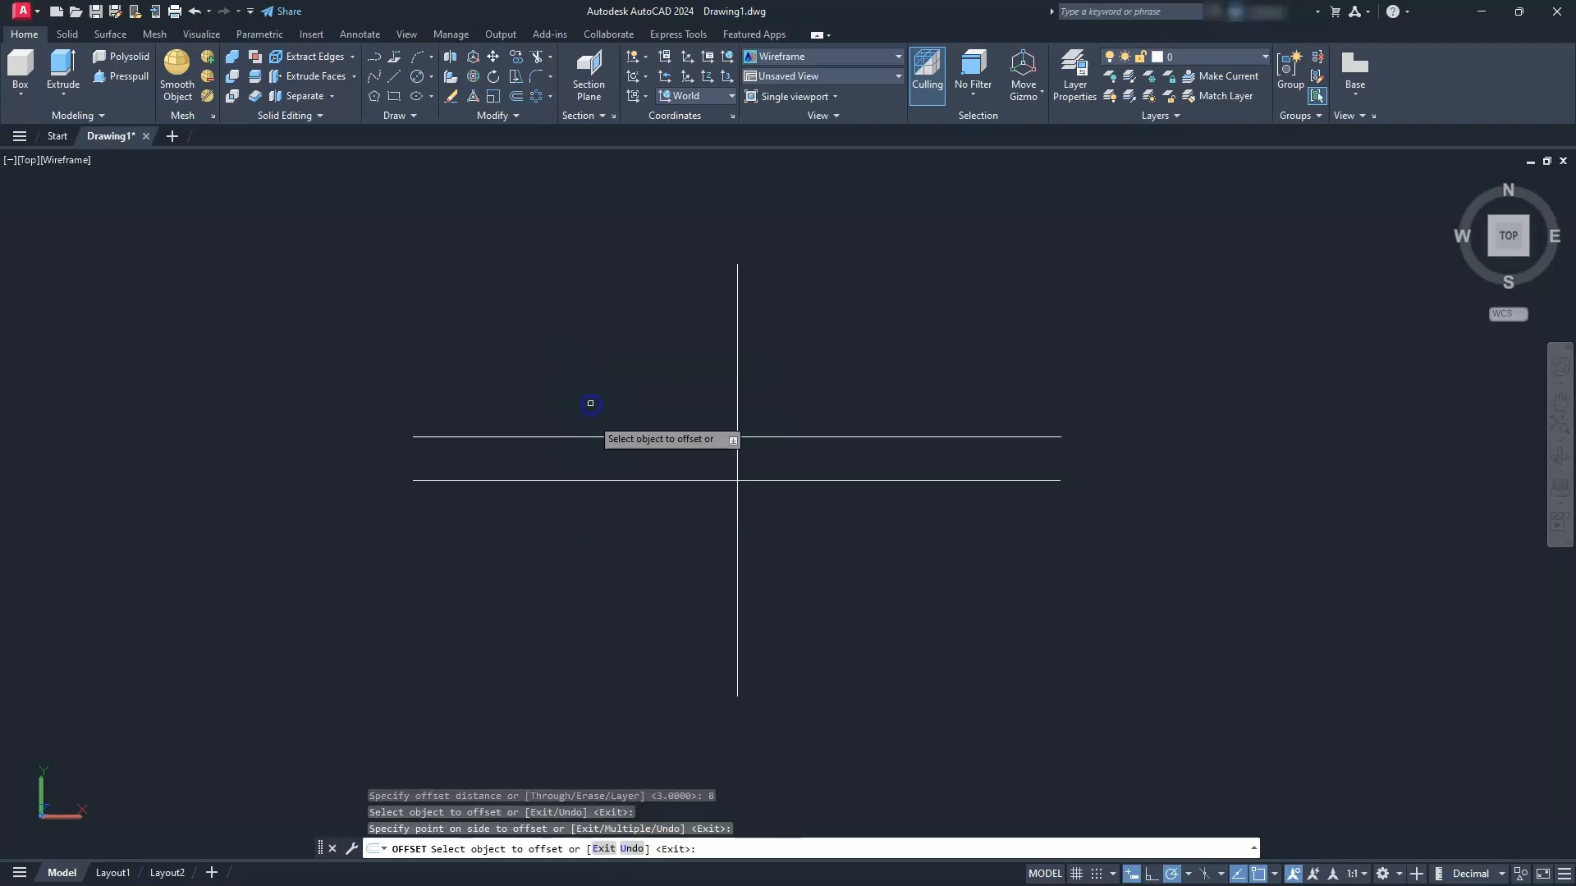
{"action": "left_click", "coordinate": [591, 480]}
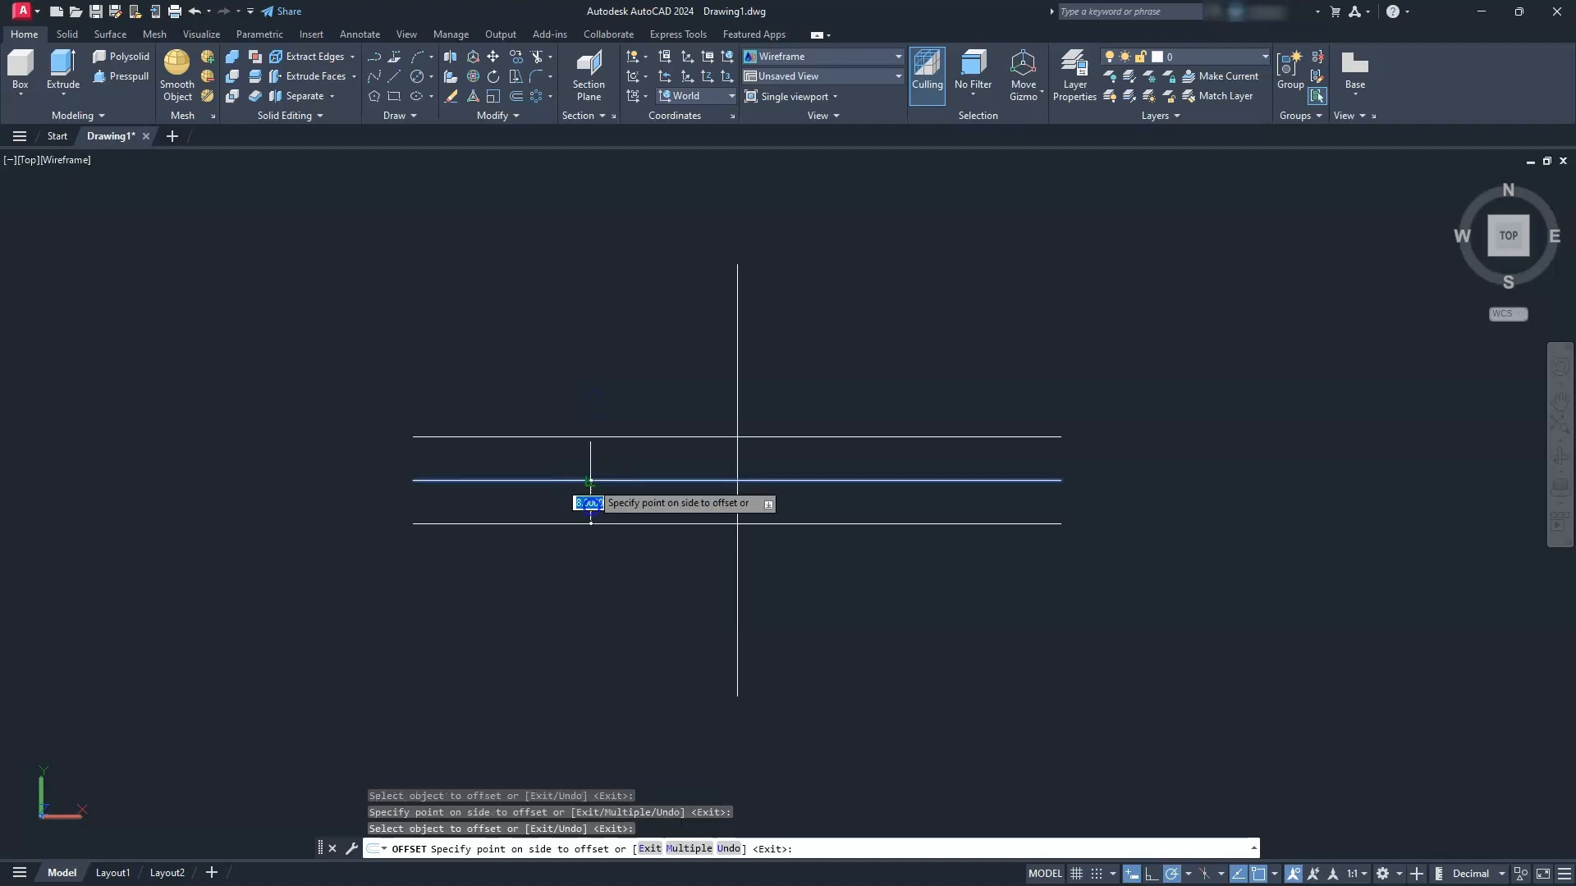
{"action": "left_click", "coordinate": [586, 606]}
{"action": "key", "text": "Escape"}
{"action": "key", "text": "Escape"}
{"action": "key", "text": "Escape"}
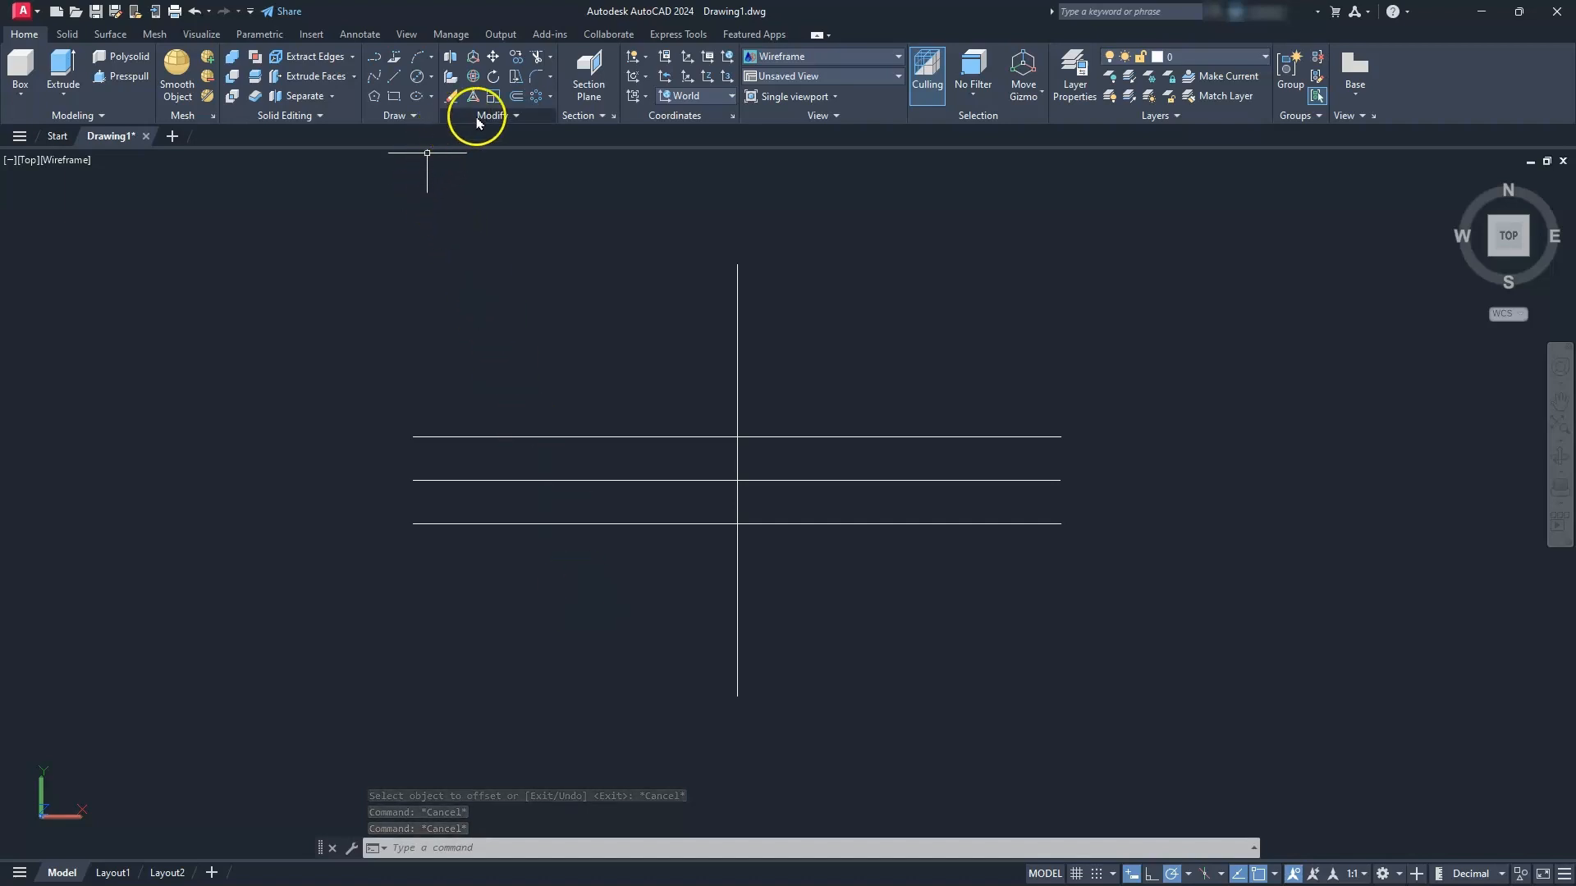
- Offset the vertical centre line by 35 to its left side
{"action": "left_click", "coordinate": [515, 97]}
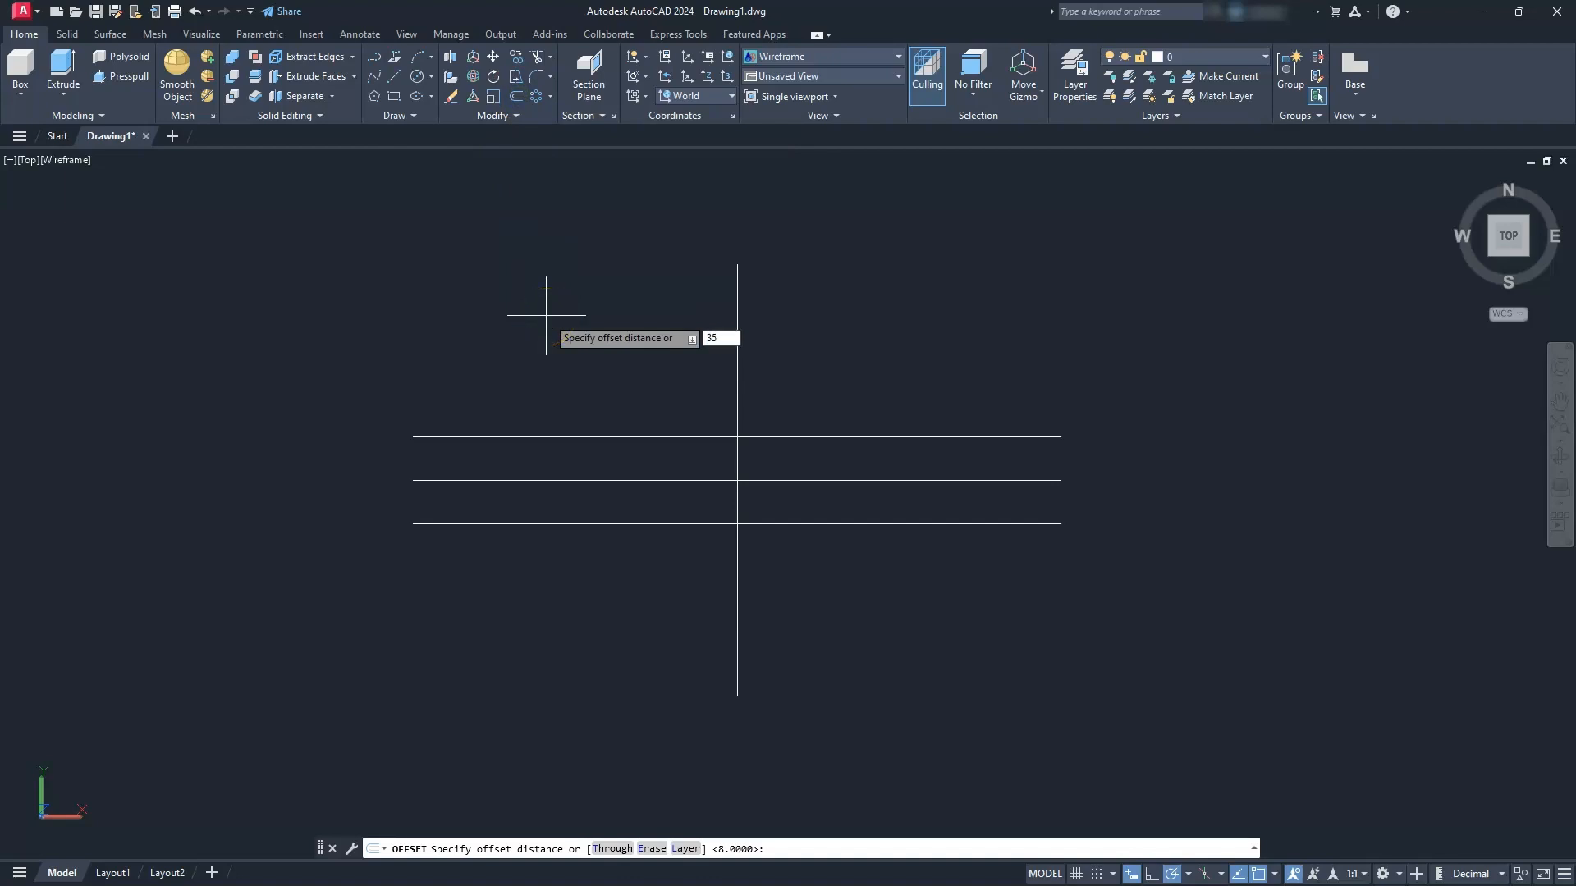
{"action": "key", "text": "Return"}
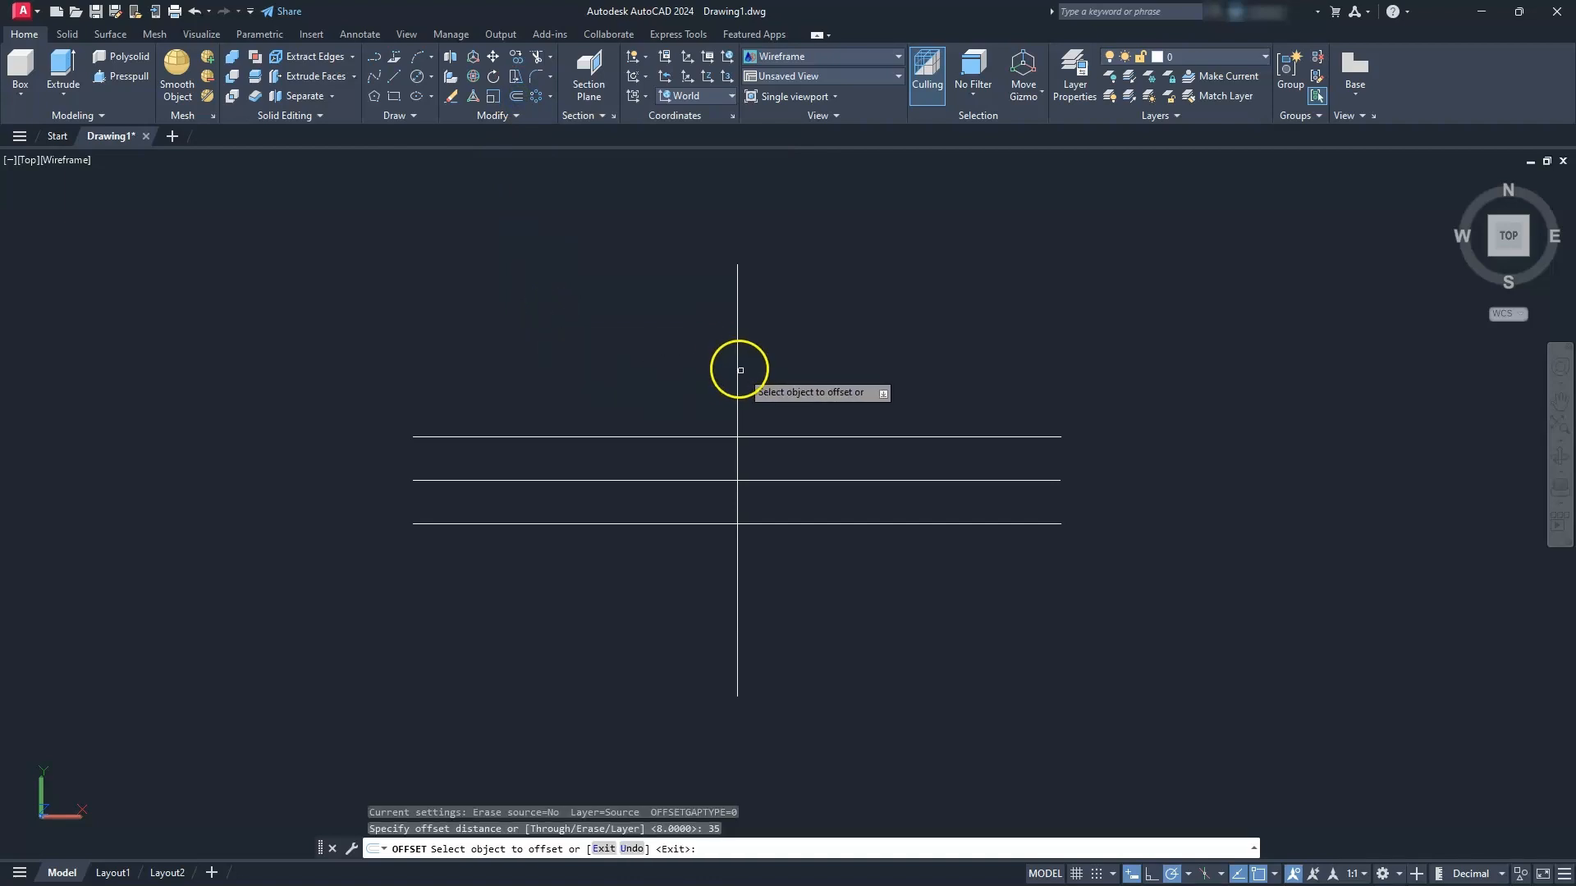
{"action": "left_click", "coordinate": [739, 370]}
{"action": "left_click", "coordinate": [643, 362]}
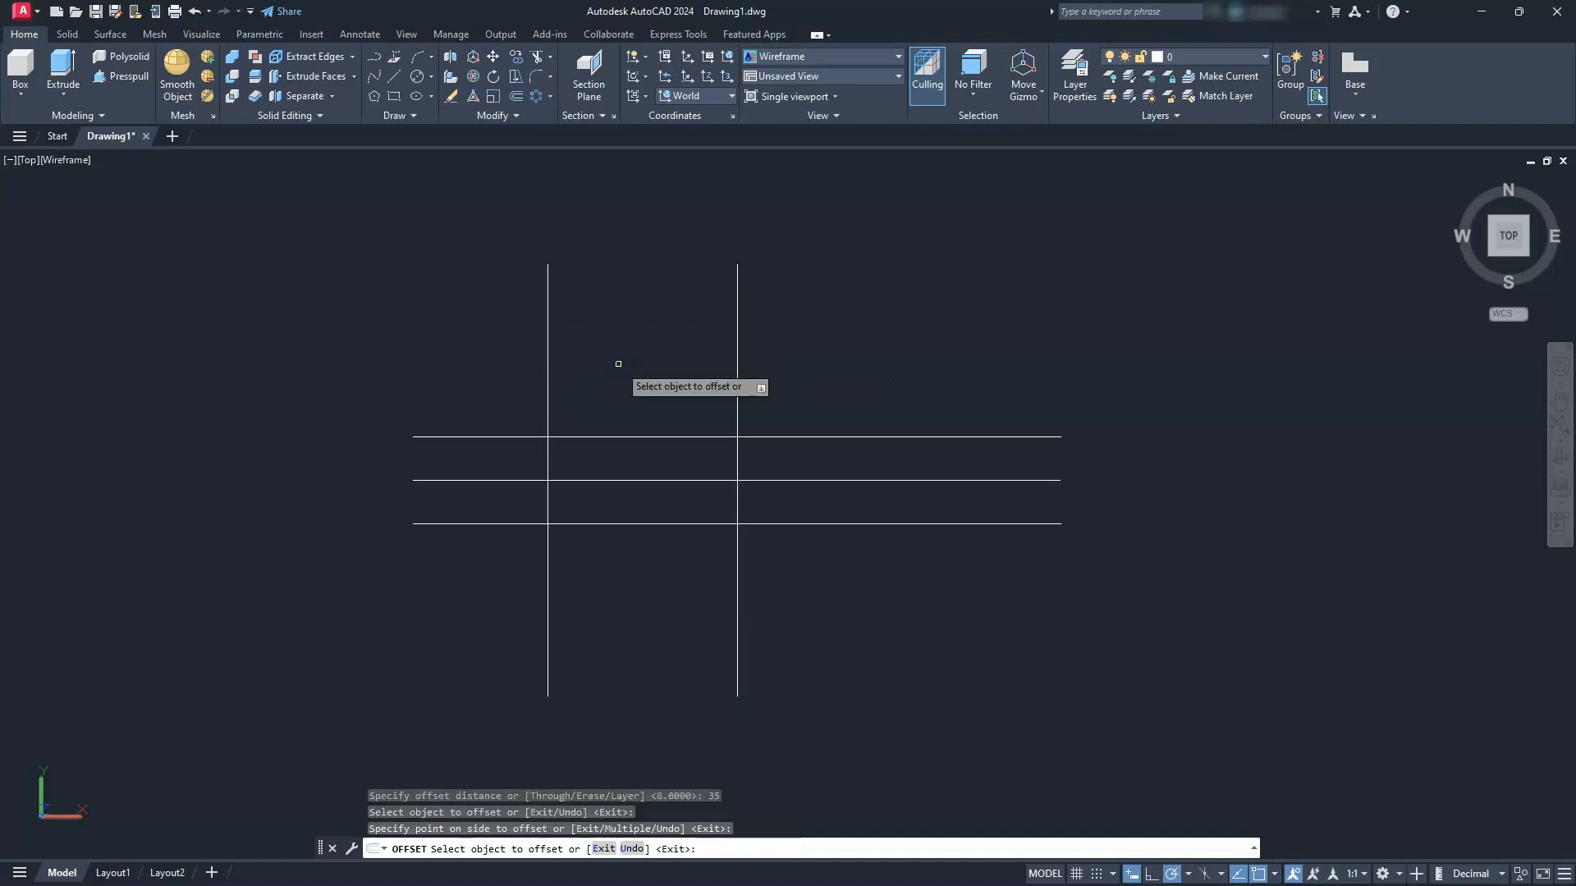
{"action": "key", "text": "Escape"}
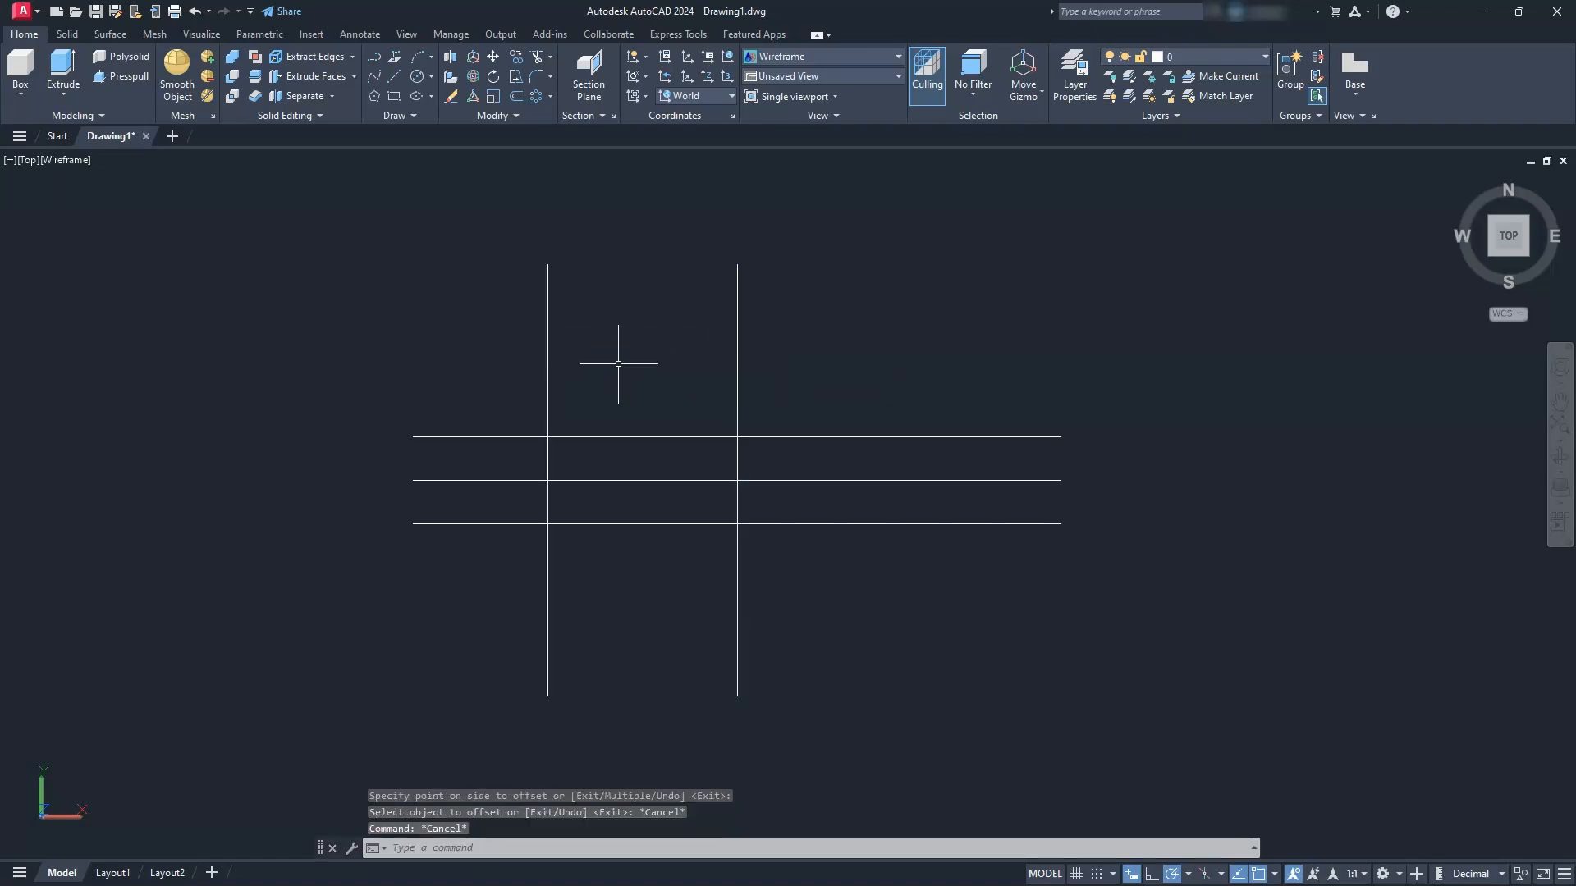
- Offset the vertical centre line by 25 to its left side
{"action": "left_click", "coordinate": [518, 101]}
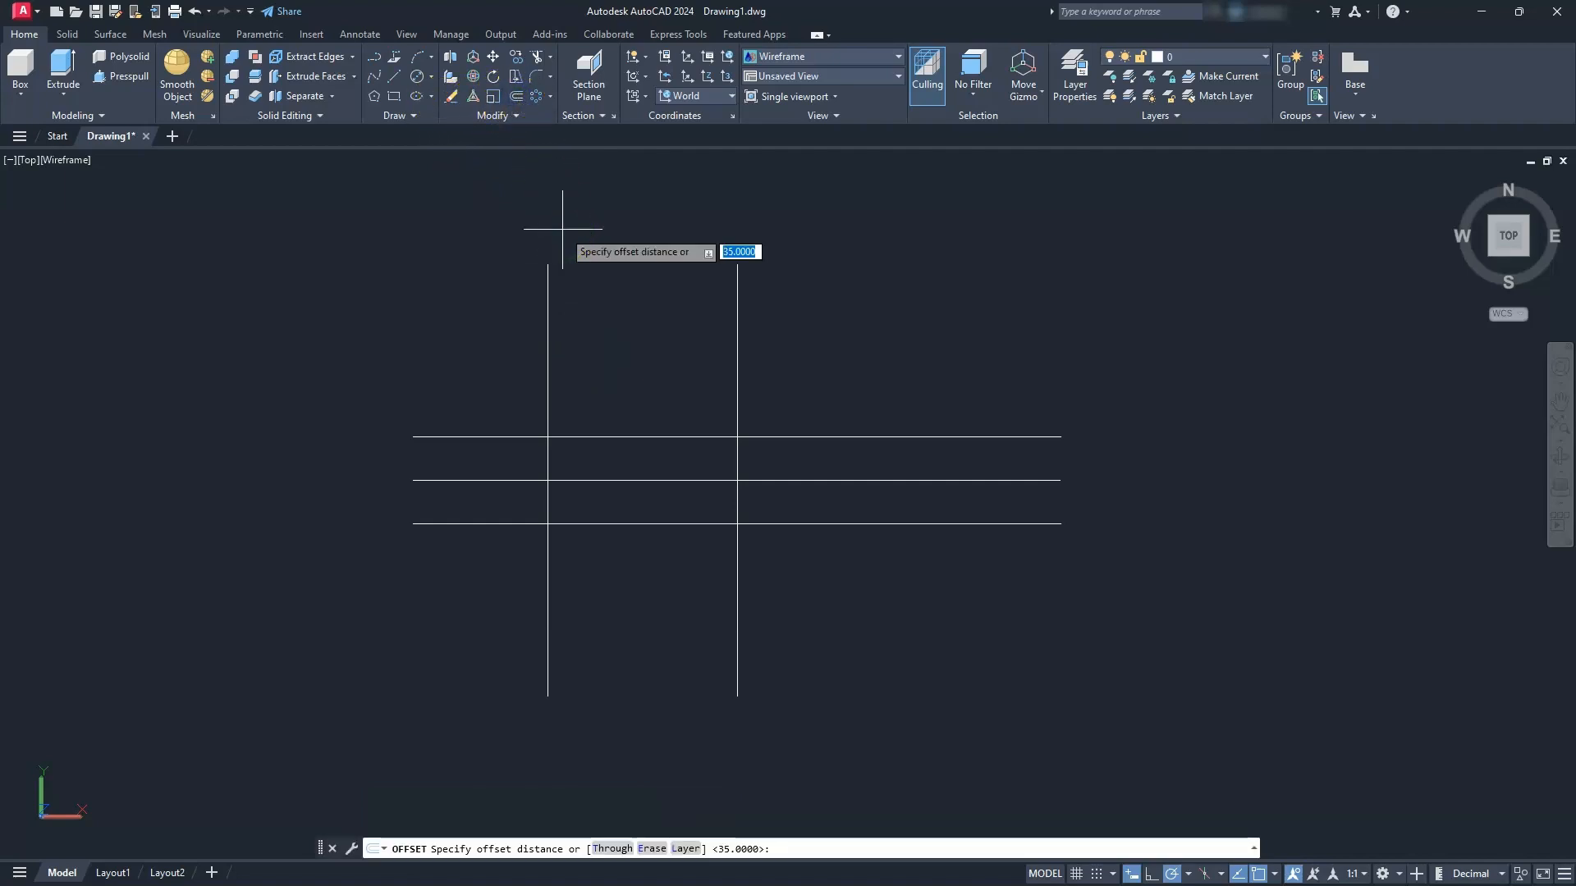
{"action": "type", "text": "25"}
{"action": "key", "text": "Return"}
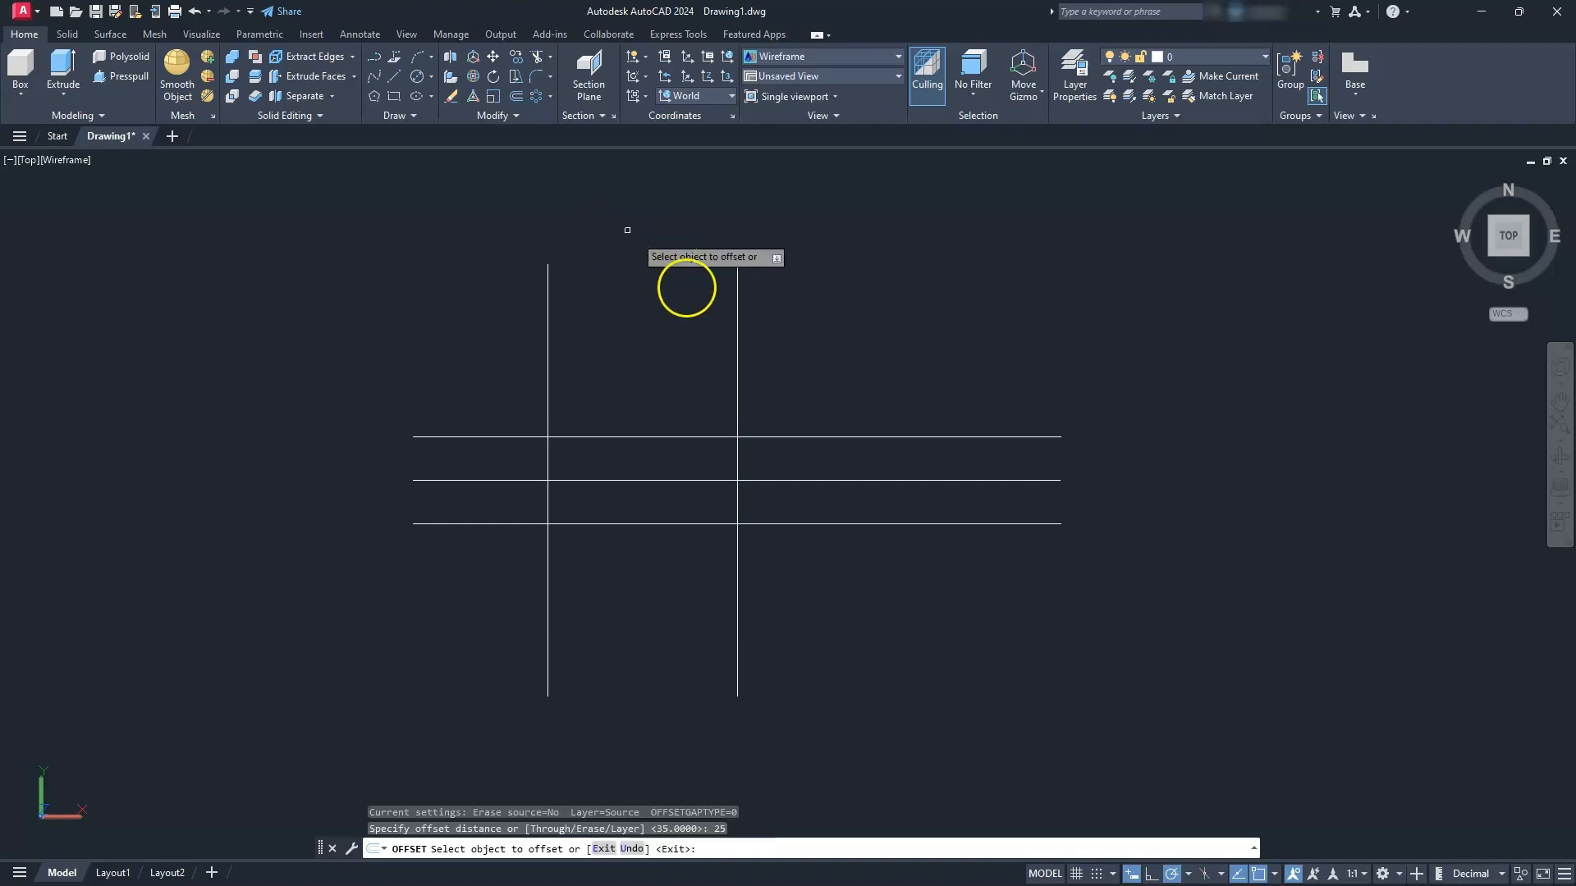
{"action": "left_click", "coordinate": [735, 348]}
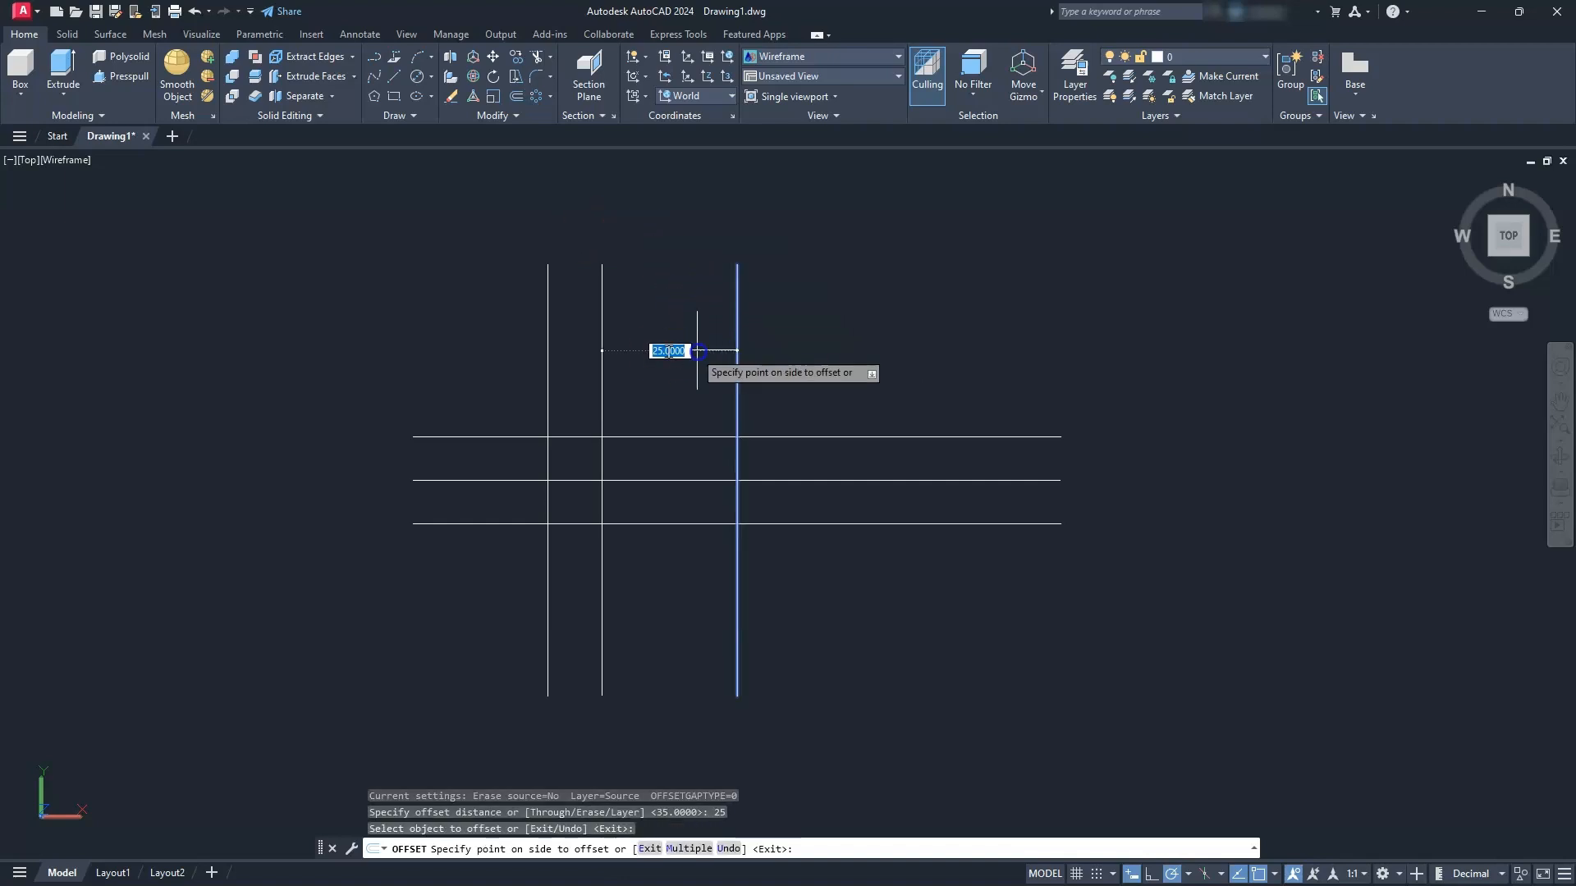
{"action": "left_click", "coordinate": [648, 357]}
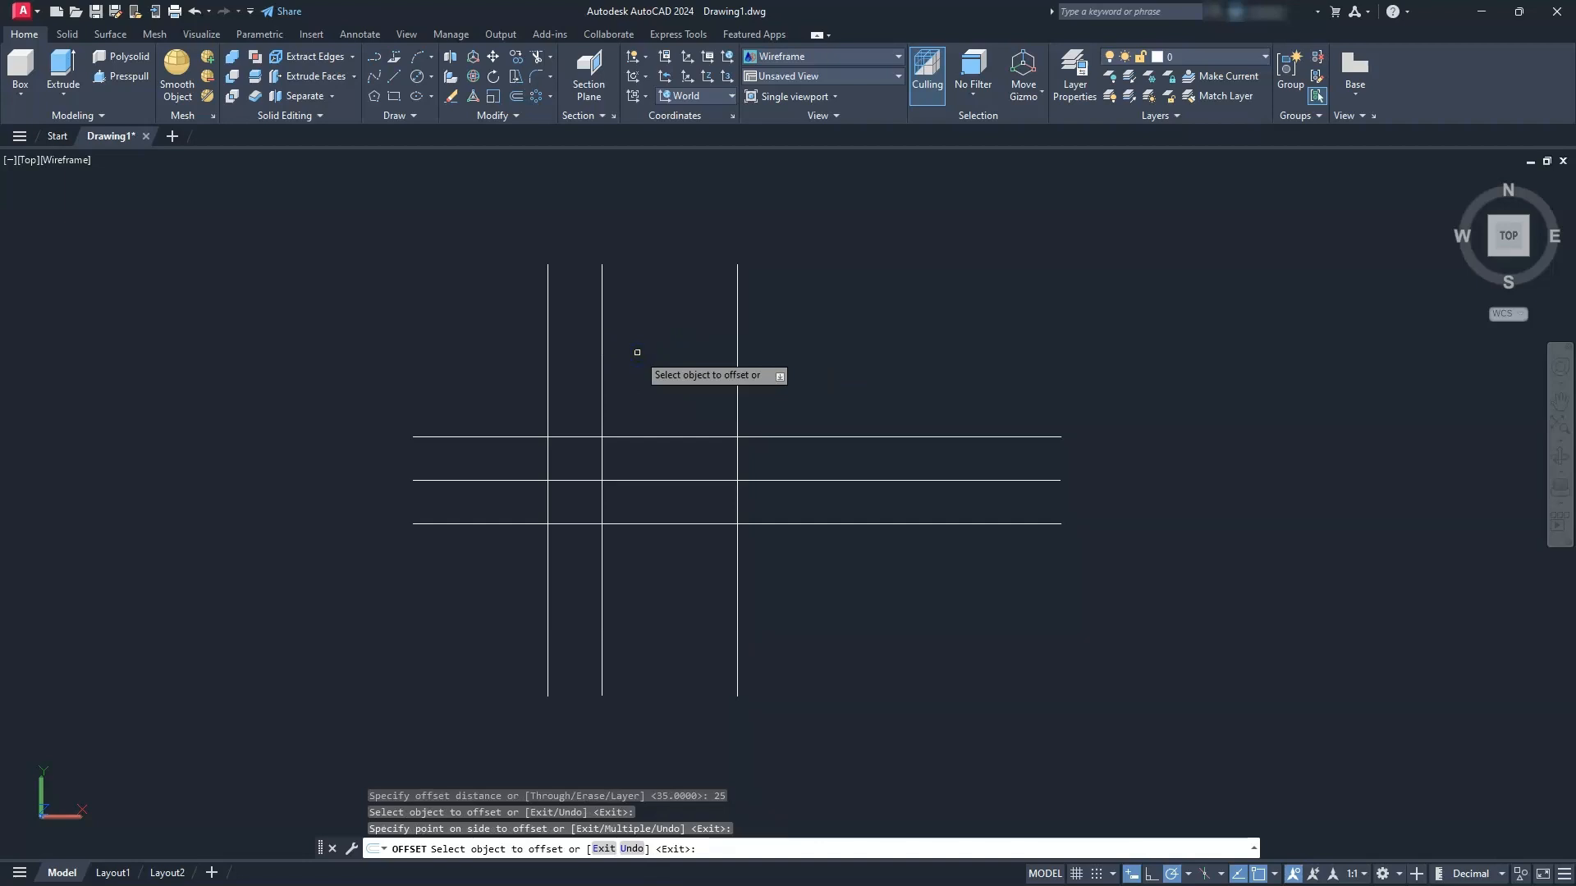
{"action": "key", "text": "Escape"}
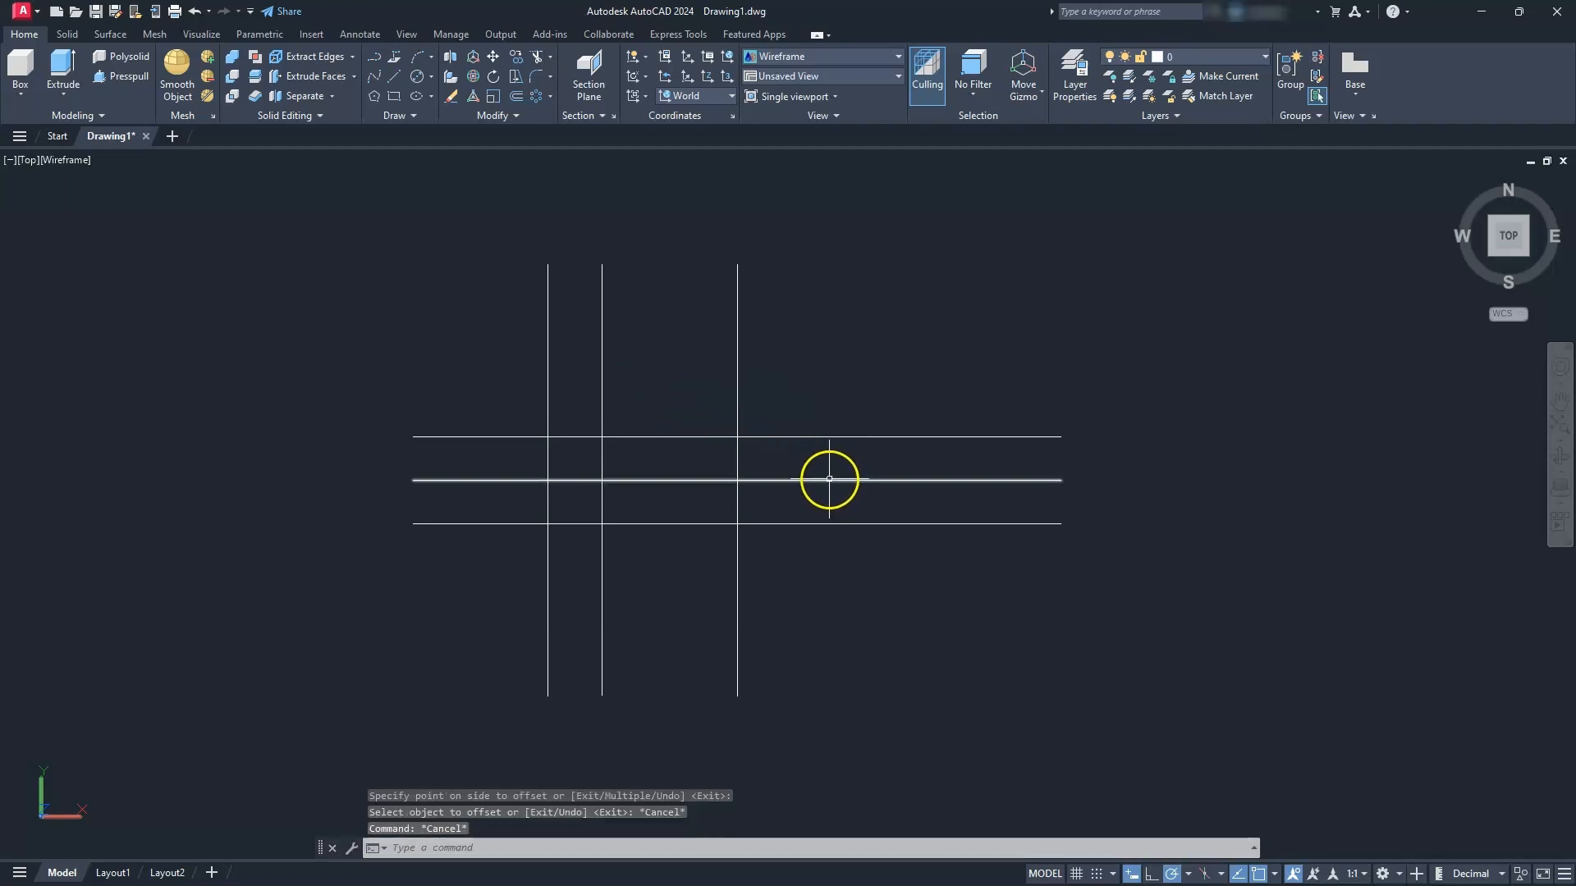
- Delete the middle horizontal centre line, keeping its two offset copies
{"action": "left_click", "coordinate": [828, 483]}
{"action": "left_click", "coordinate": [823, 472]}
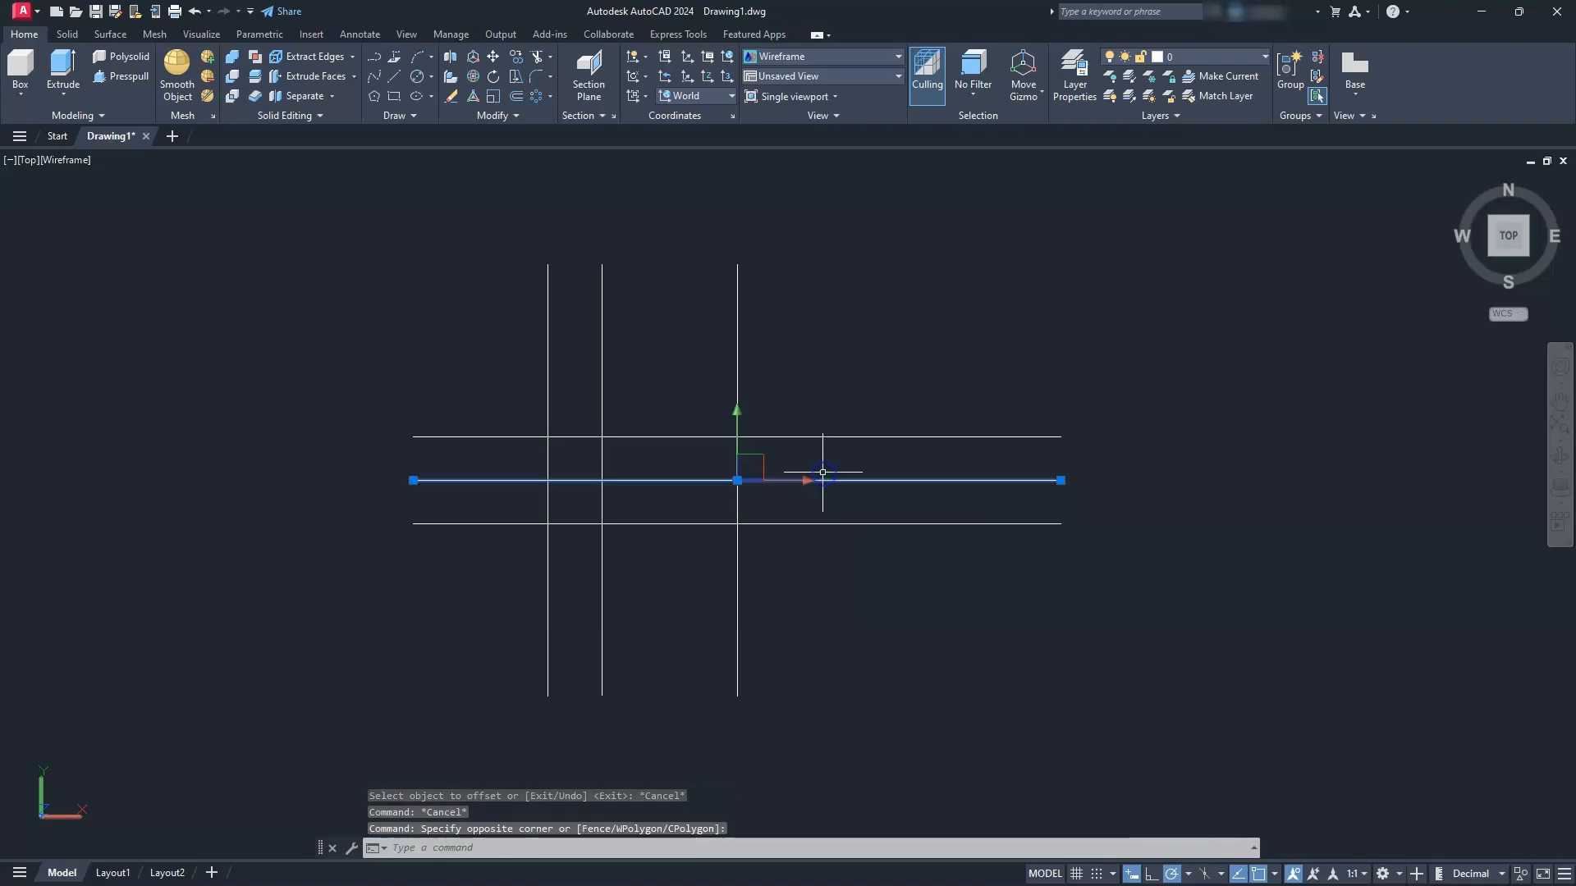
{"action": "key", "text": "Delete"}
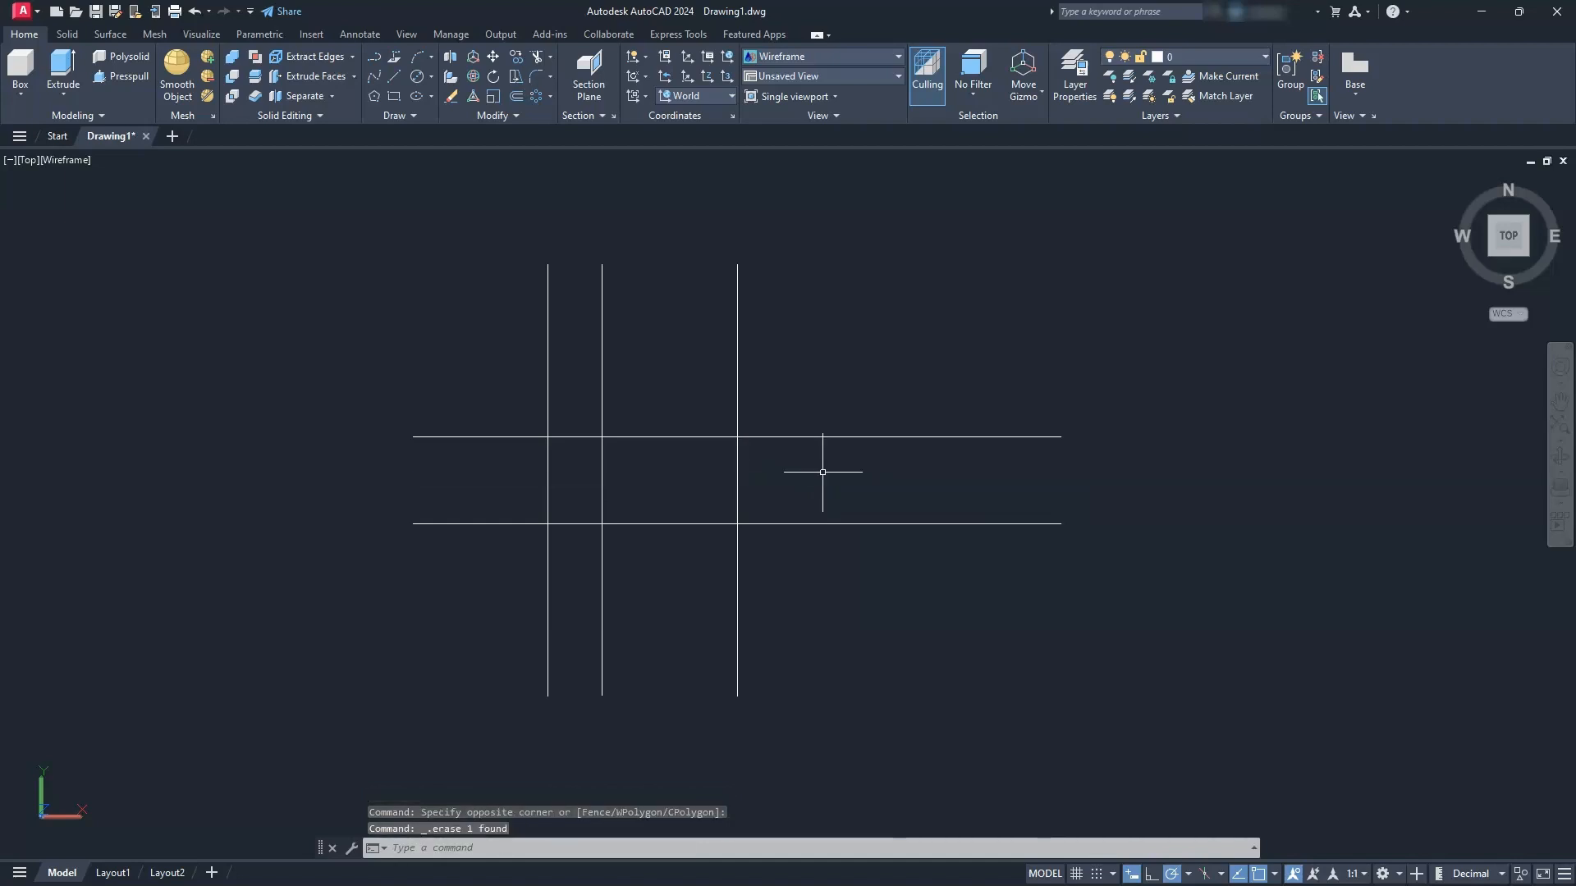
{"action": "key", "text": "Escape"}
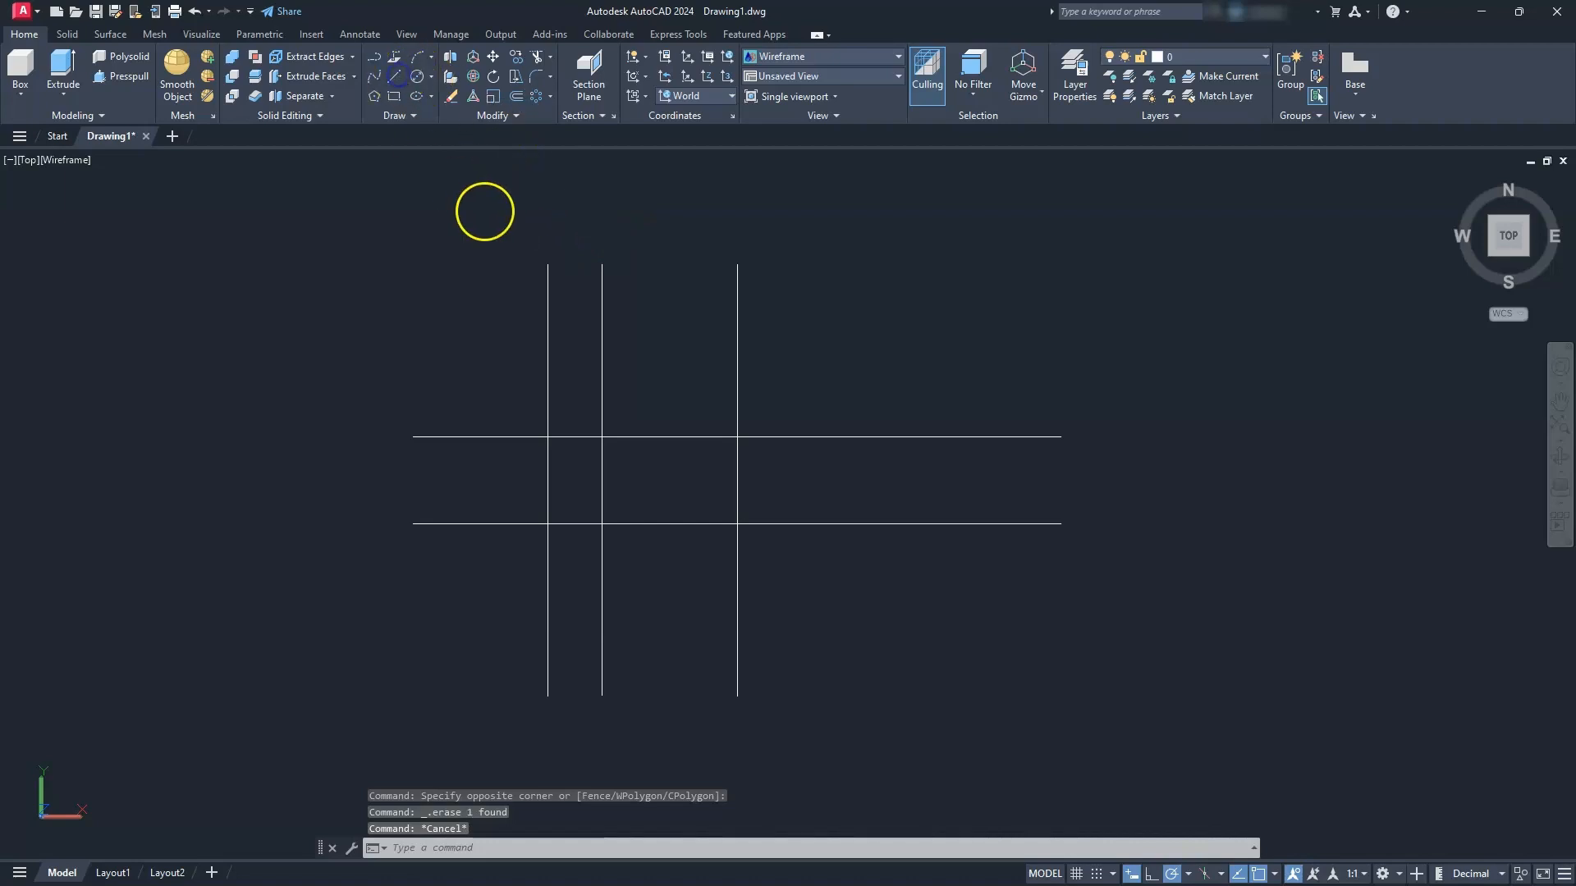
- Close the upper and lower ends of the two offset vertical lines with short horizontal lines between their endpoints
{"action": "left_click", "coordinate": [602, 265]}
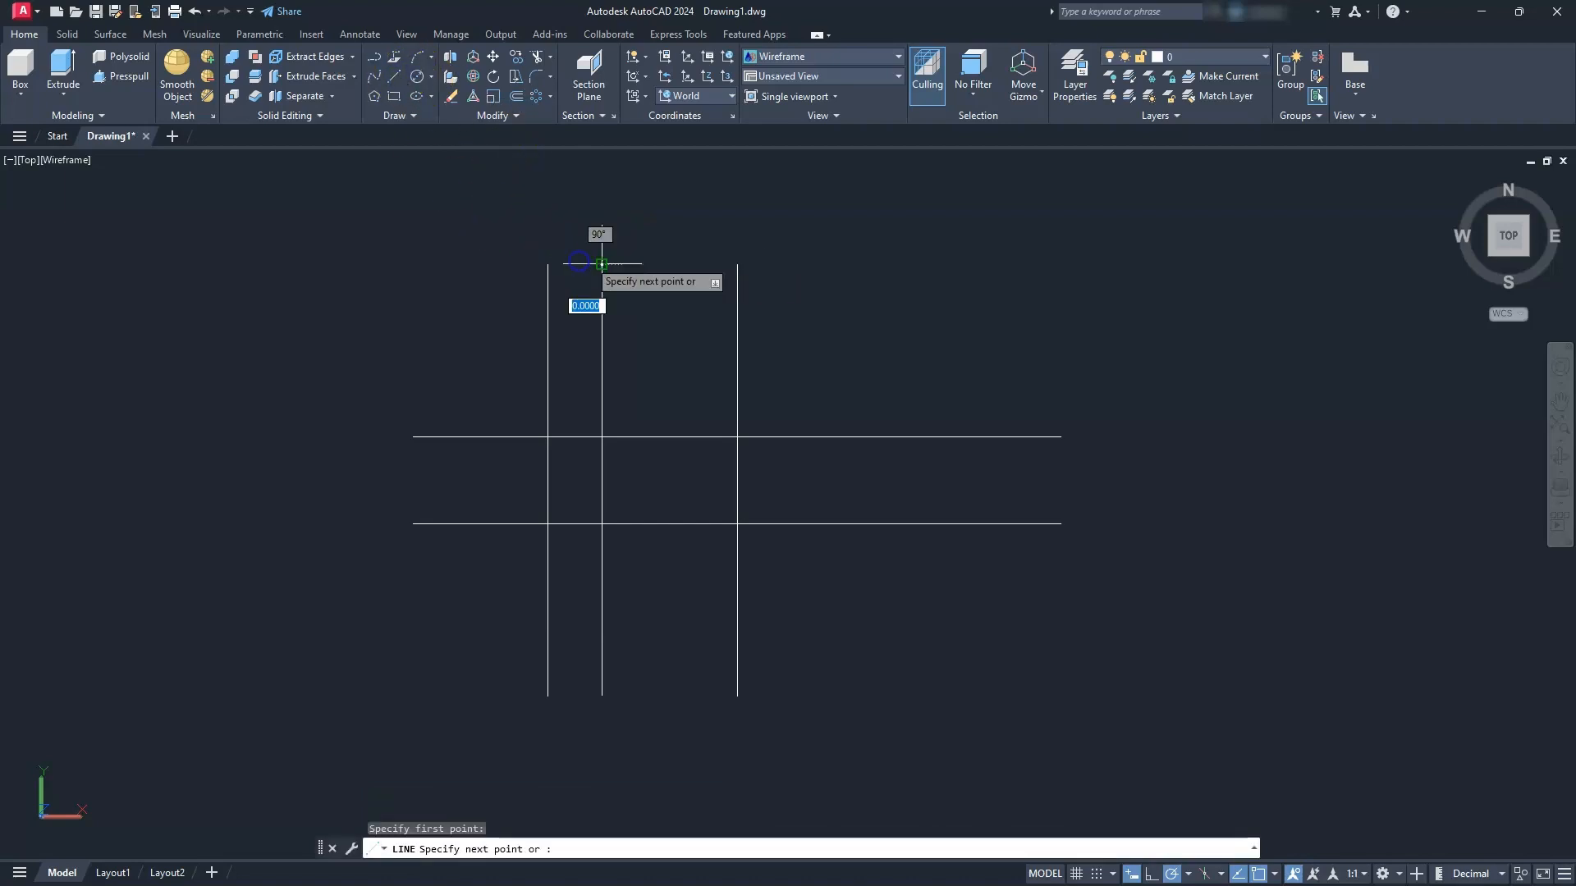
{"action": "left_click", "coordinate": [547, 264]}
{"action": "key", "text": "Escape"}
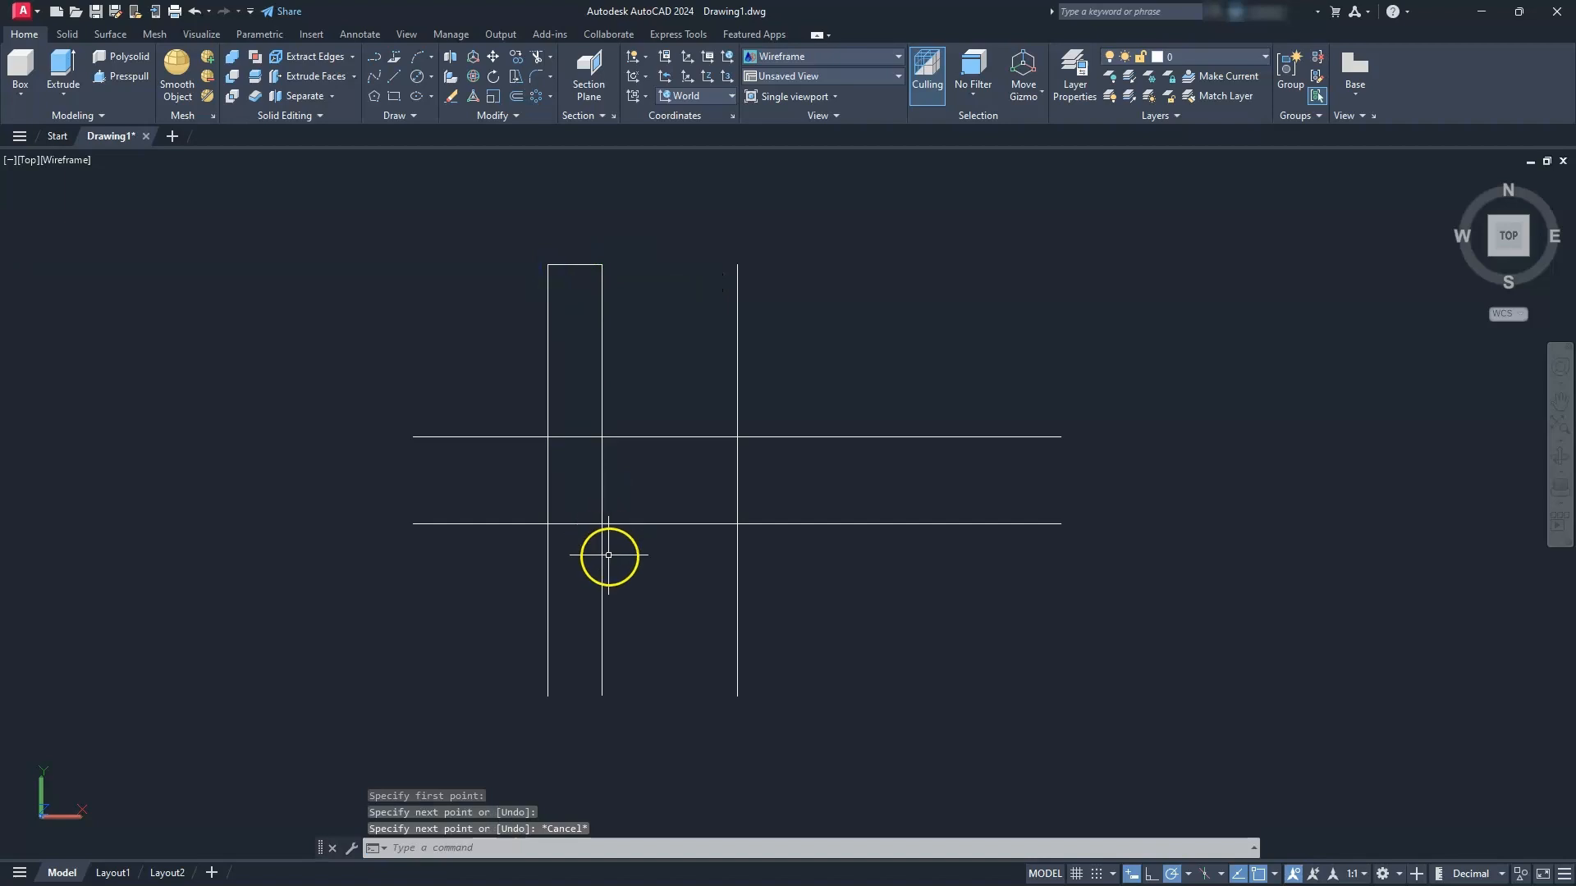
{"action": "left_click", "coordinate": [601, 696]}
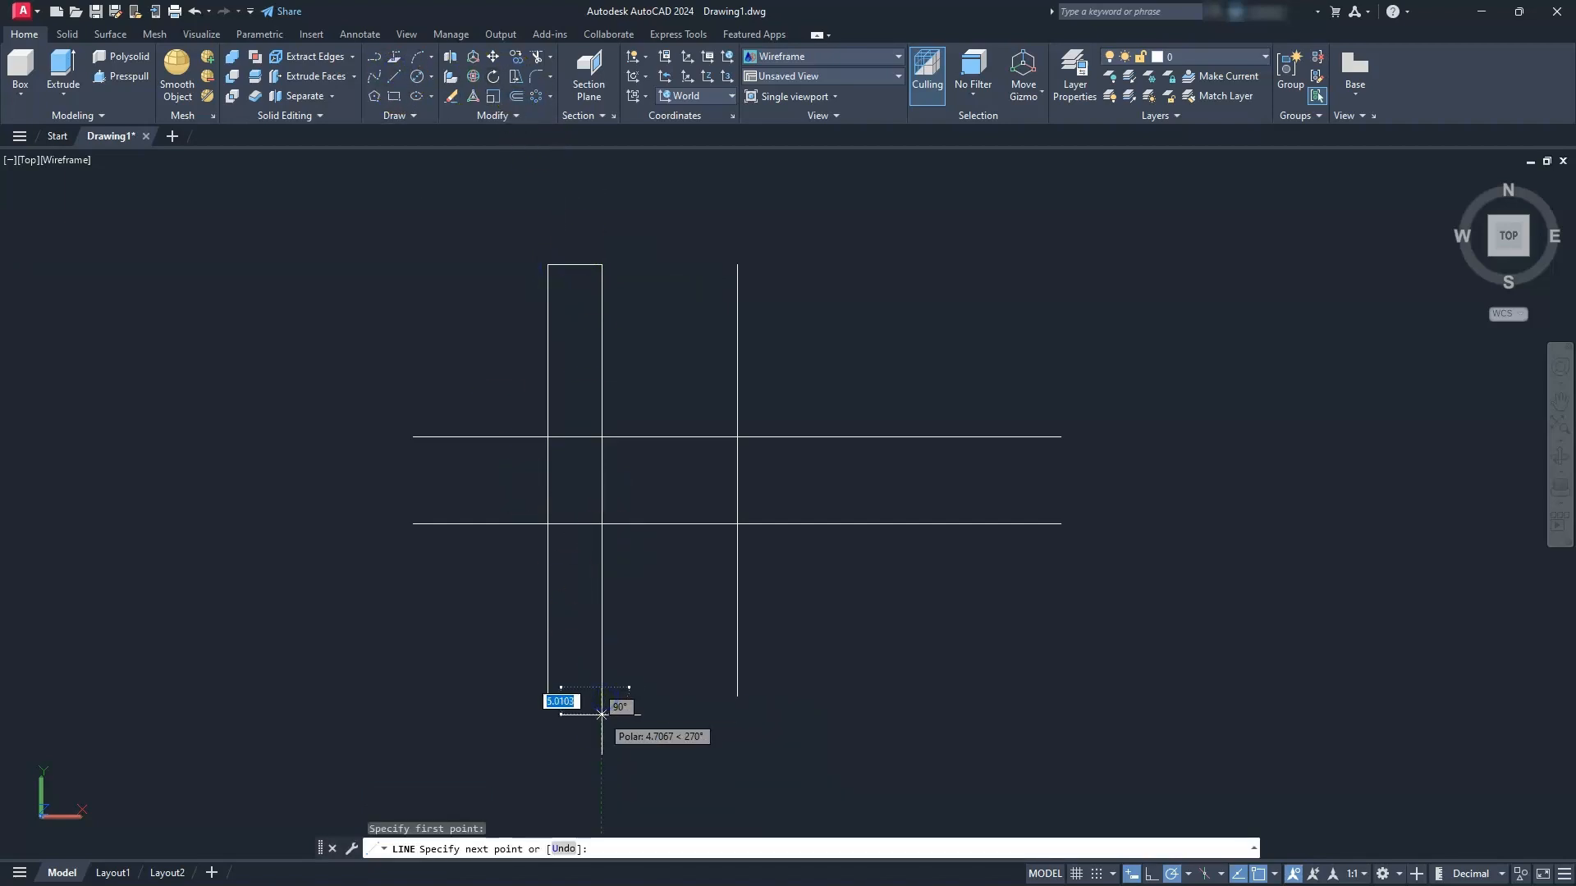
{"action": "key", "text": "Escape"}
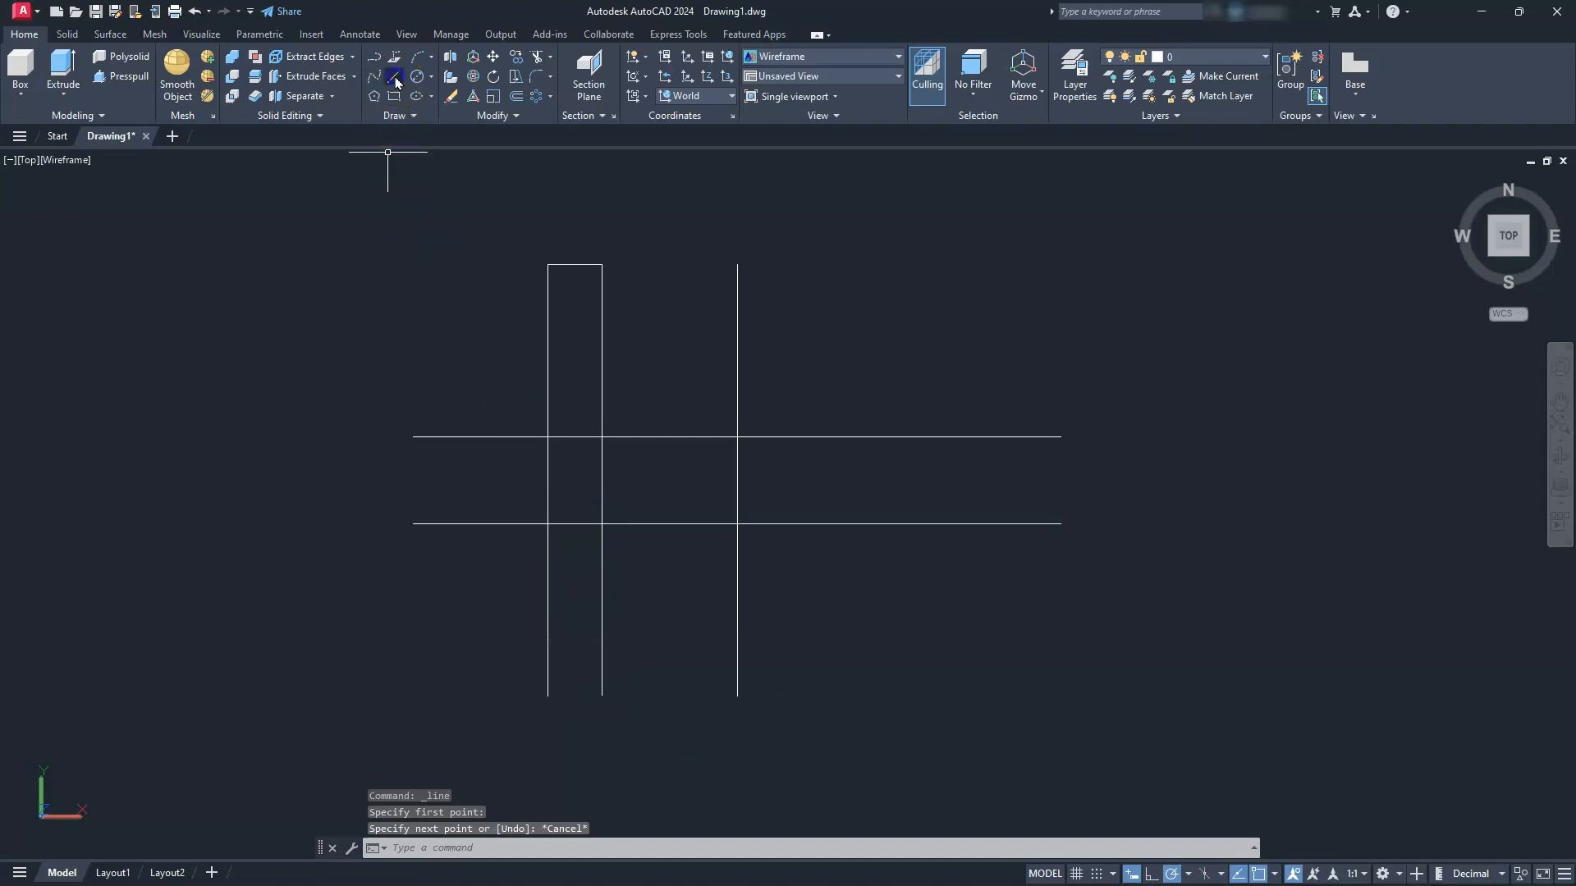
{"action": "left_click", "coordinate": [601, 691]}
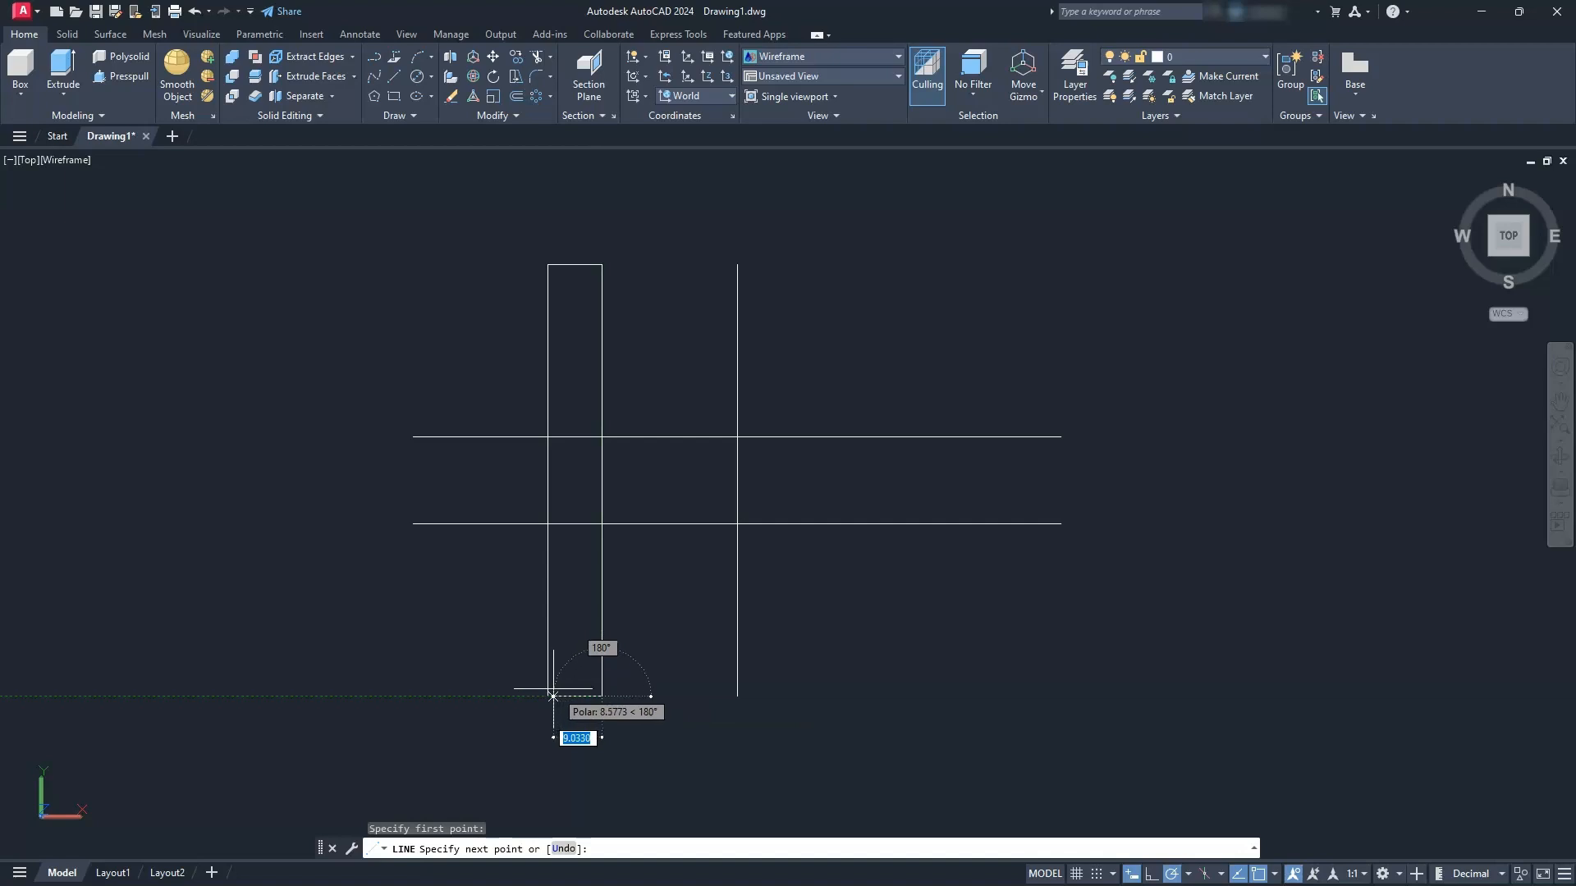
{"action": "key", "text": "Escape"}
{"action": "key", "text": "Escape"}
{"action": "key", "text": "Escape"}
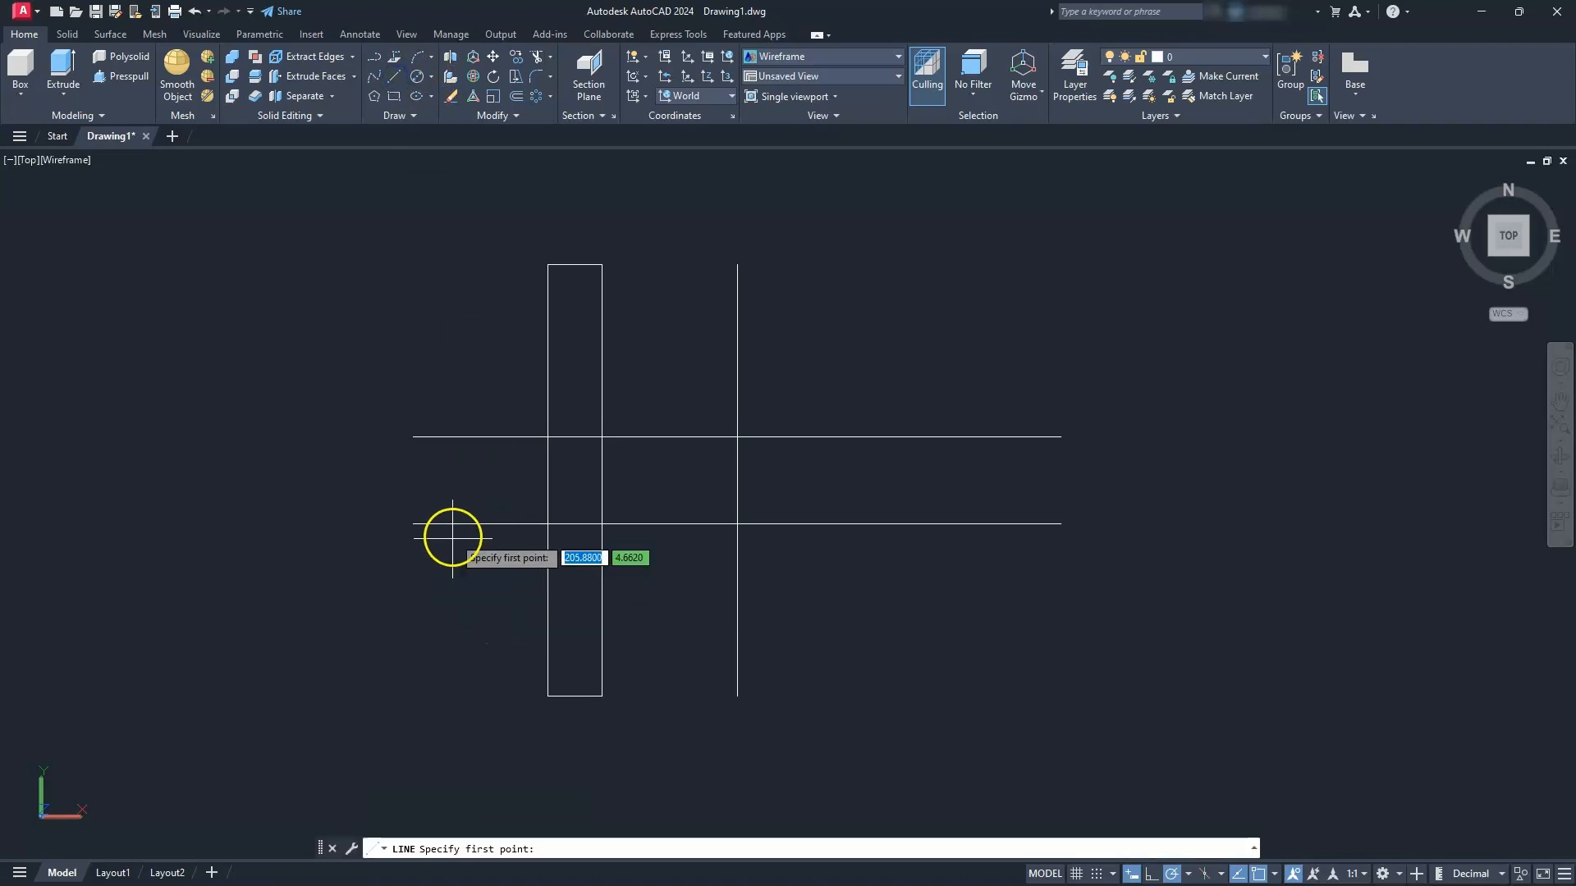
- Connect the left endpoints of the two horizontal lines with a vertical line
{"action": "left_click", "coordinate": [422, 527]}
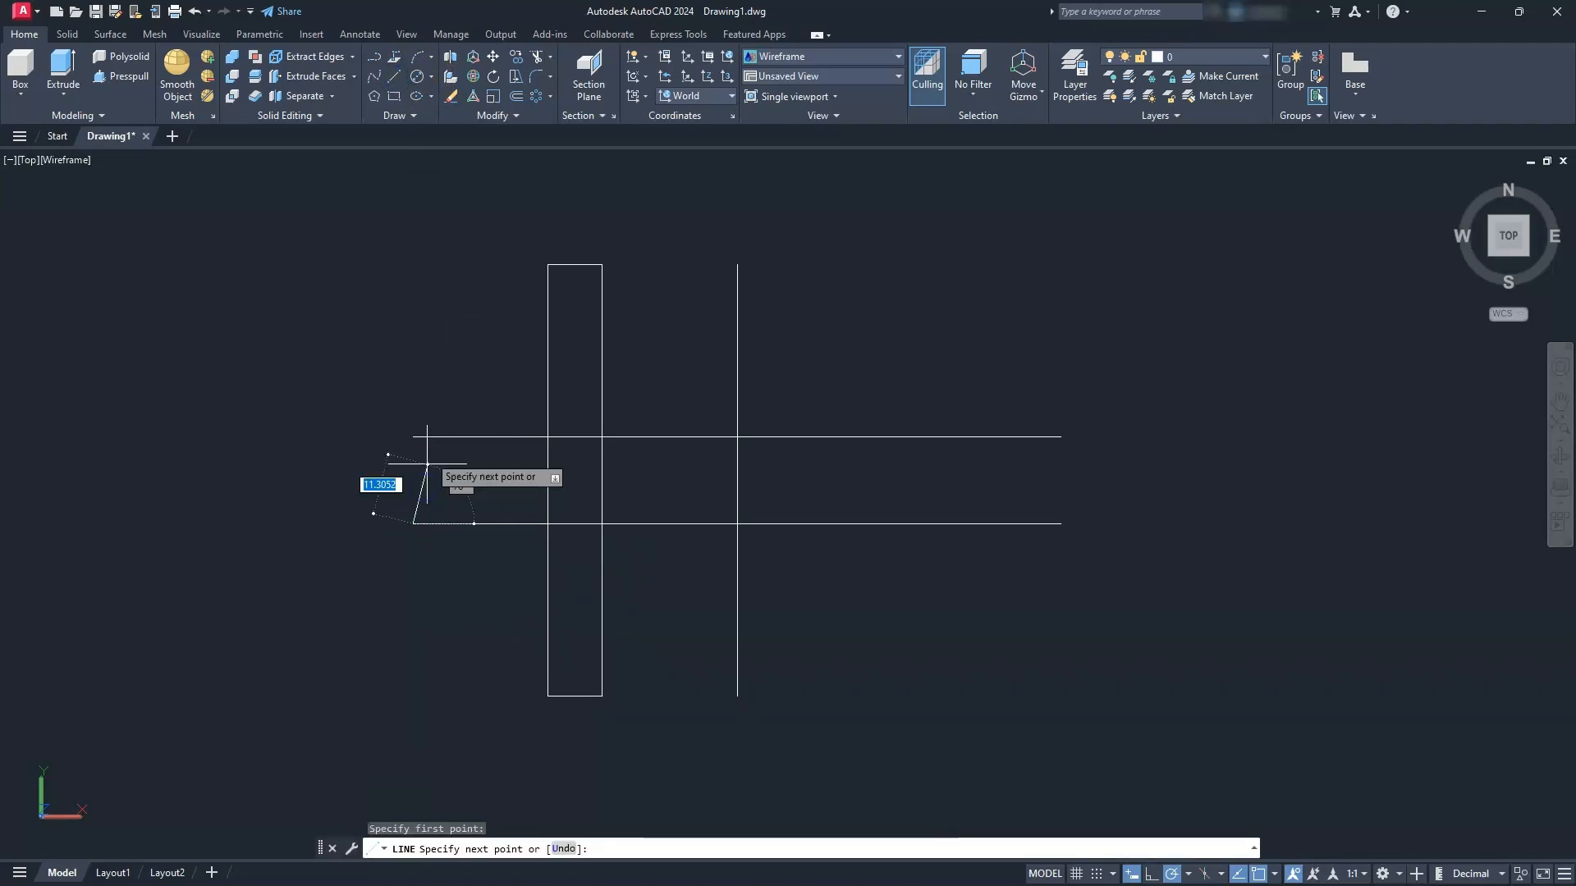
{"action": "key", "text": "Escape"}
{"action": "key", "text": "Escape"}
{"action": "key", "text": "Escape"}
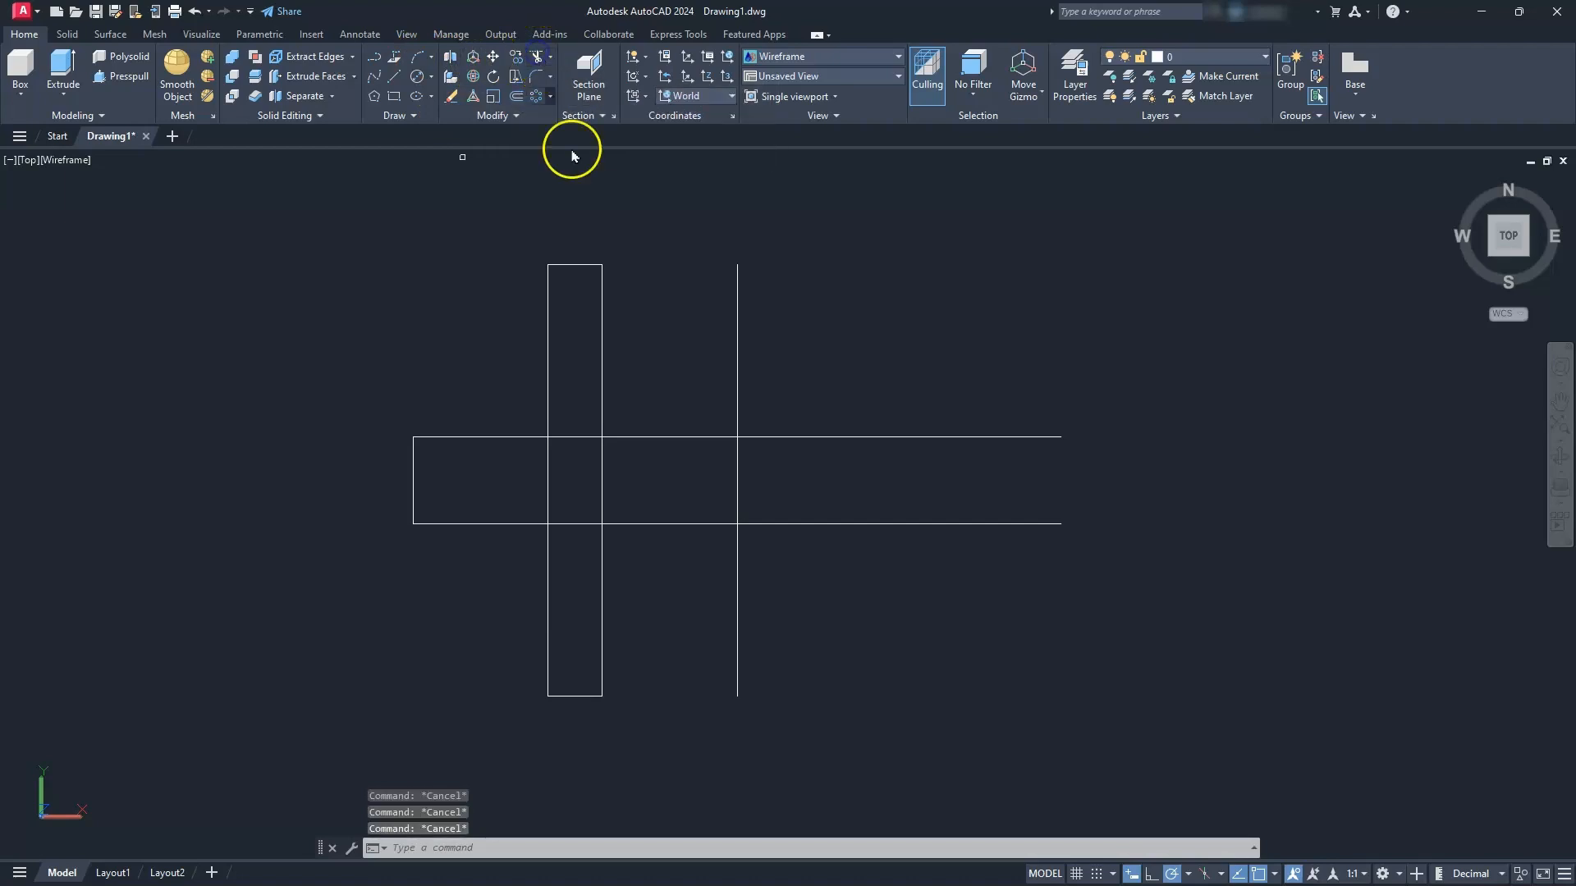
- Trim the horizontal lines beyond the narrow vertical strip and the segments inside it, leaving one sideways T-shaped outline
{"action": "left_click", "coordinate": [884, 439]}
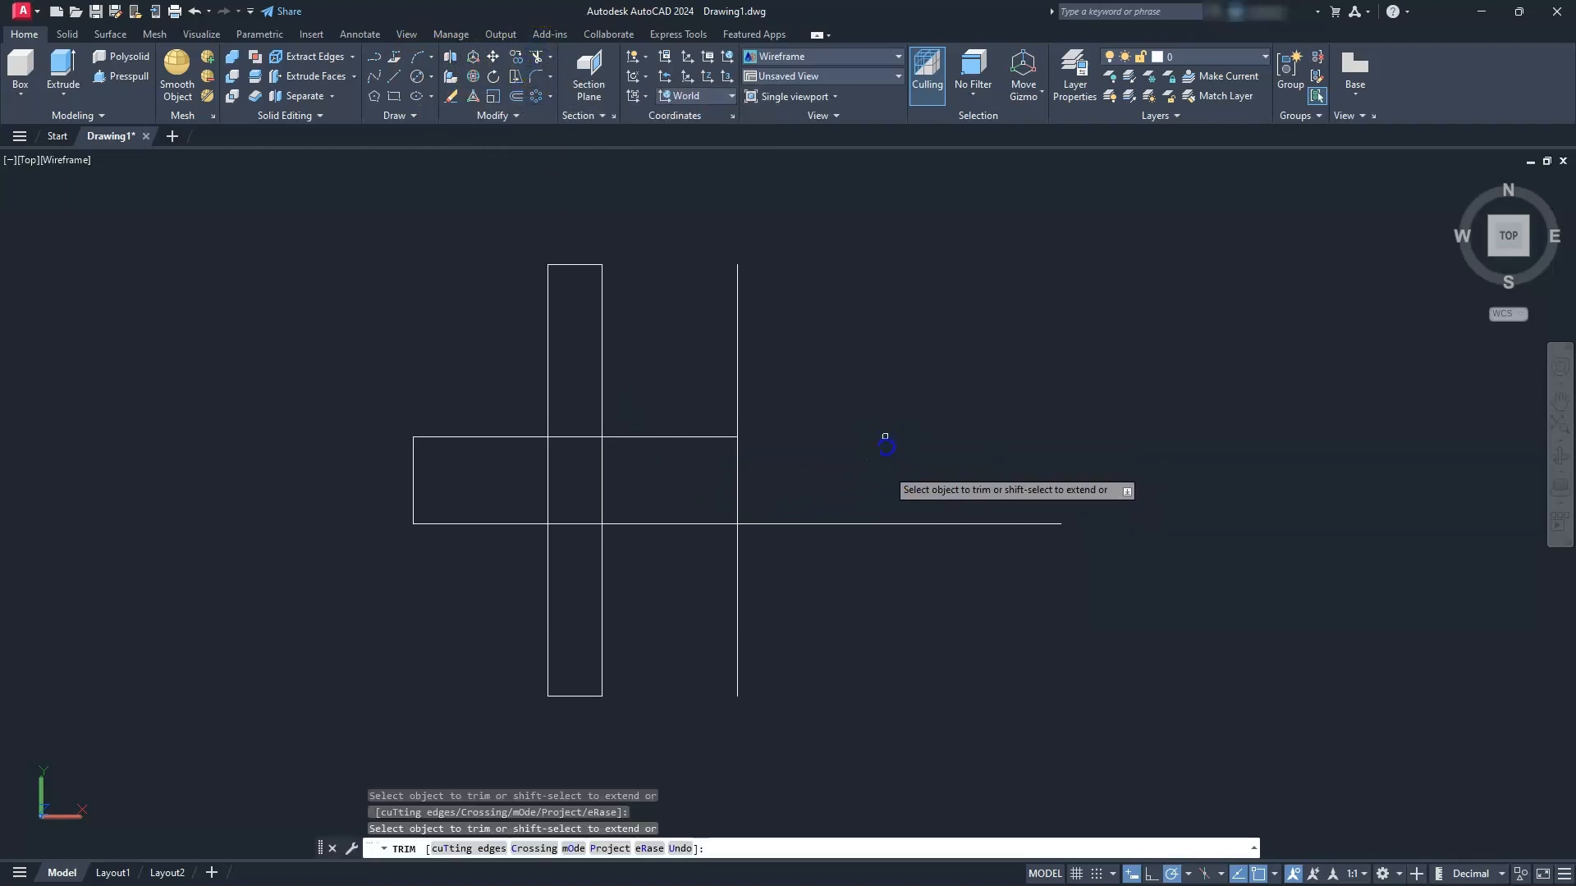
{"action": "left_click", "coordinate": [875, 524]}
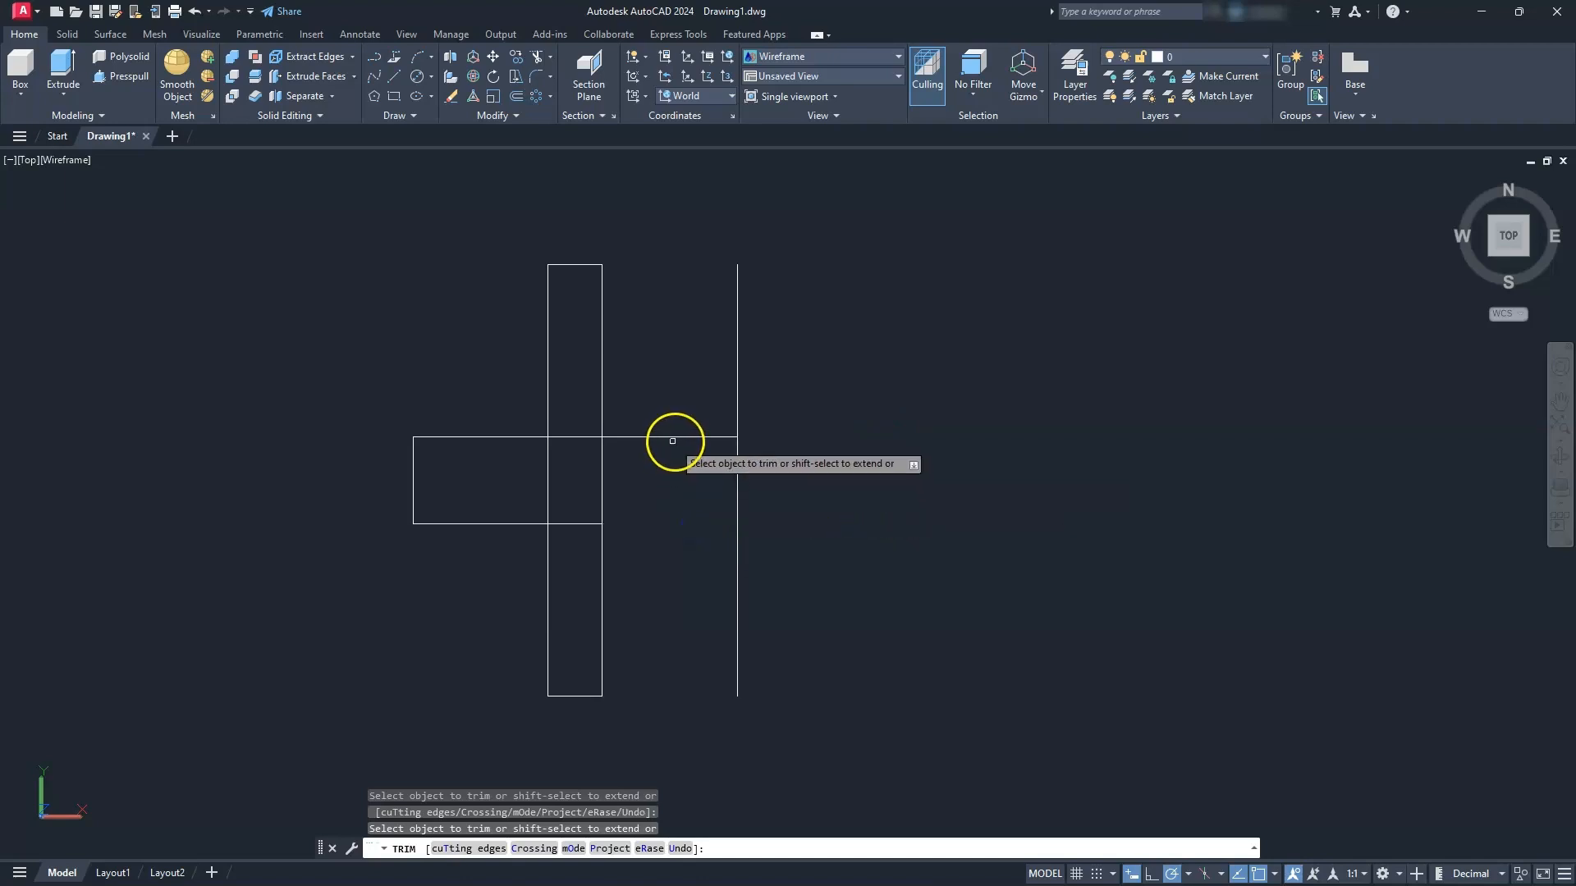
{"action": "left_click", "coordinate": [564, 437]}
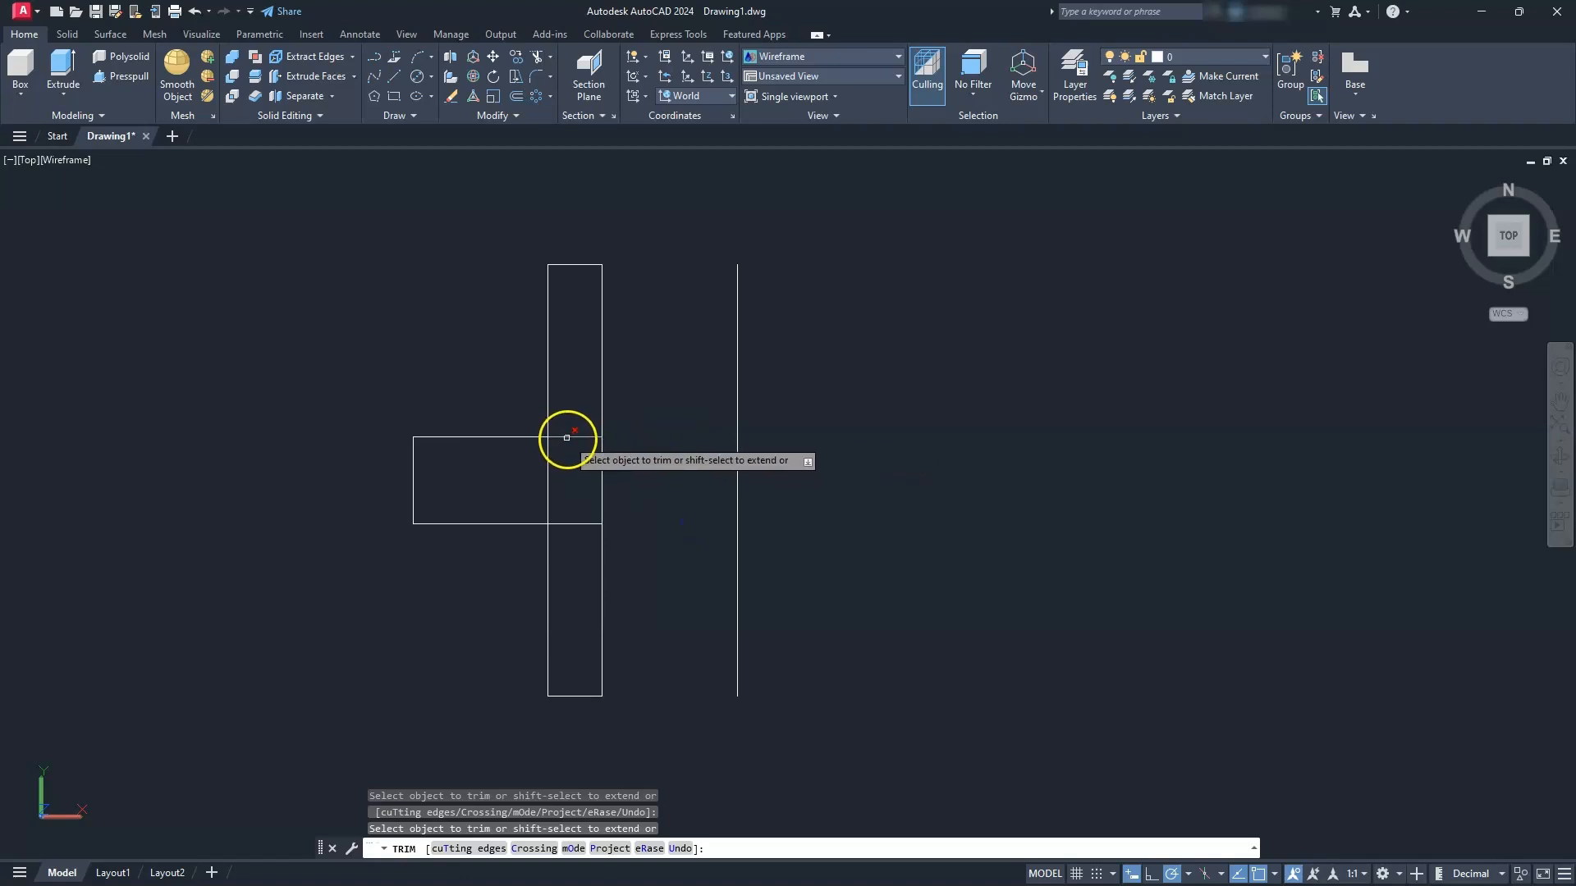
{"action": "left_click", "coordinate": [574, 525]}
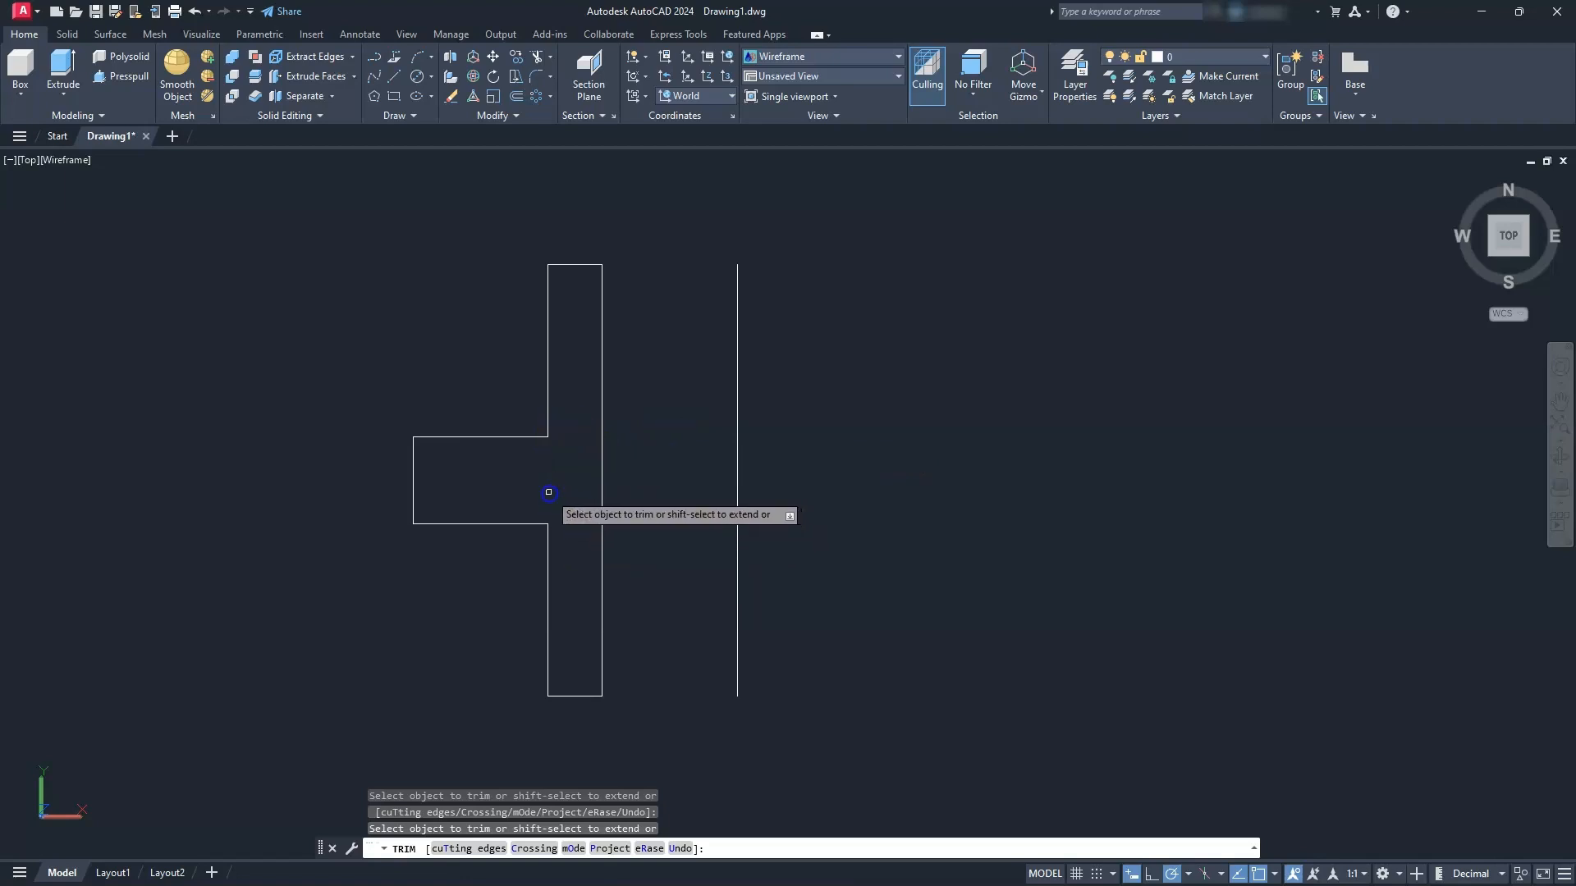
{"action": "key", "text": "Escape"}
{"action": "key", "text": "Escape"}
{"action": "key", "text": "Escape"}
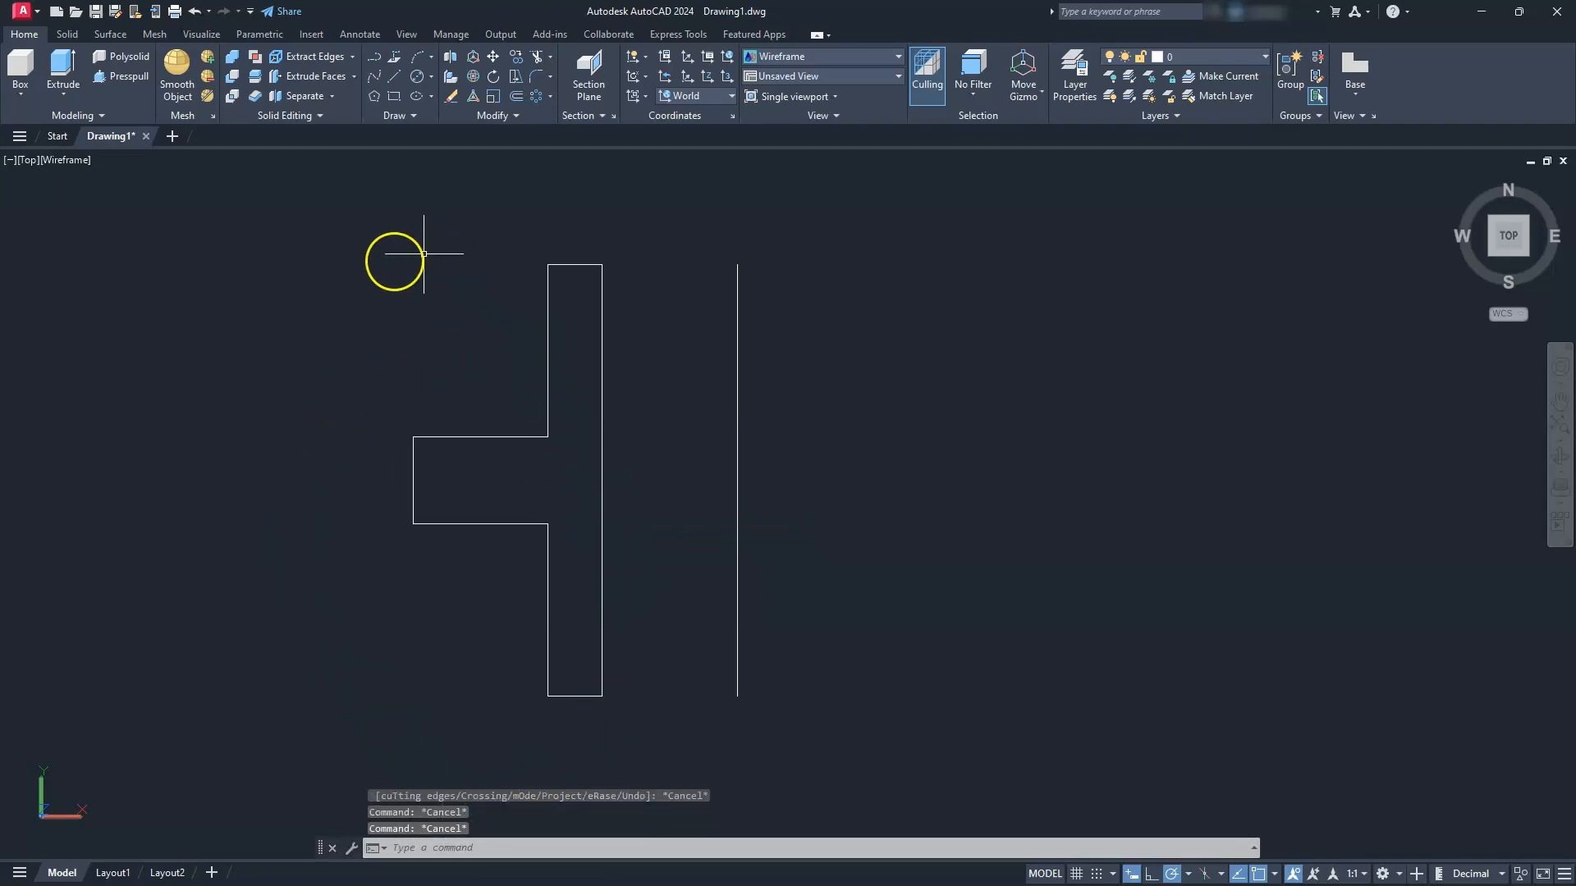
- Join all the lines of the T-shaped outline into a single polyline
{"action": "left_click", "coordinate": [351, 234]}
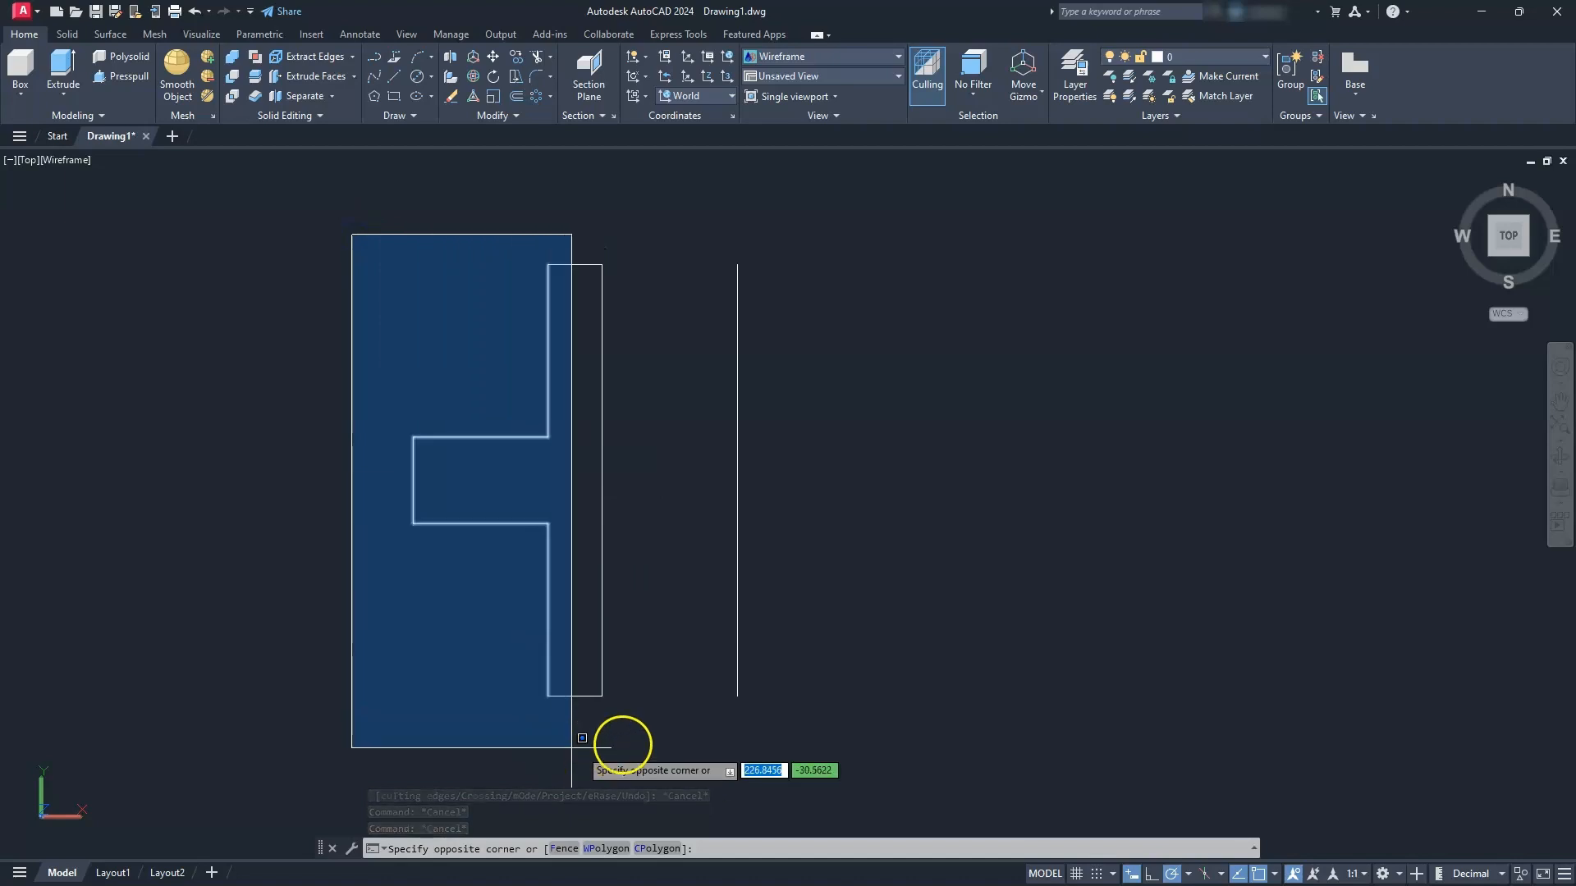
{"action": "left_click", "coordinate": [641, 732]}
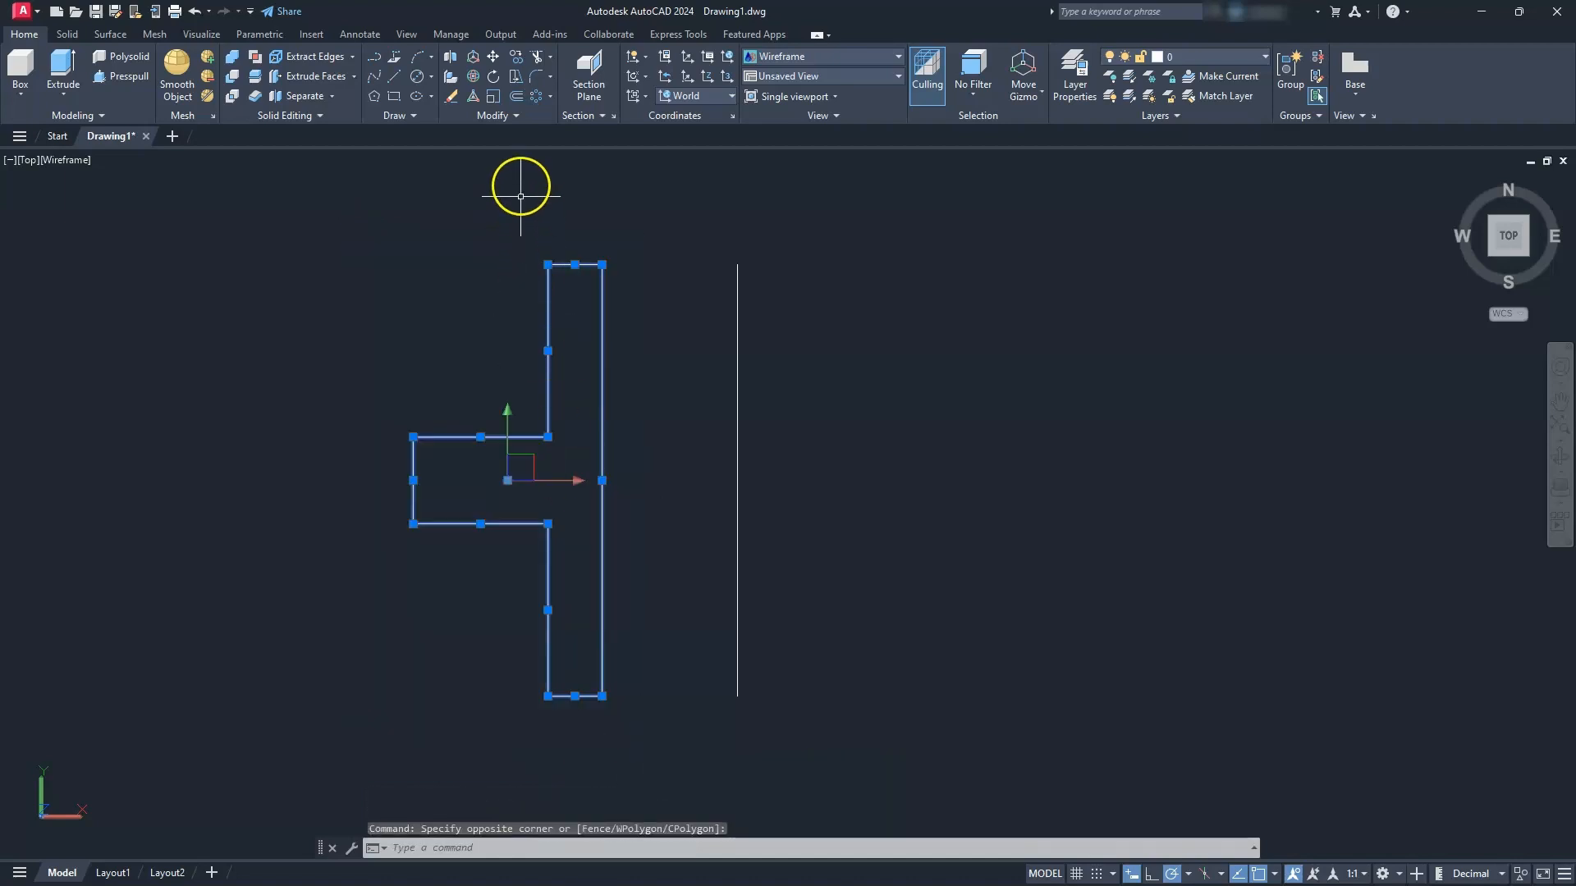
{"action": "left_click", "coordinate": [506, 116]}
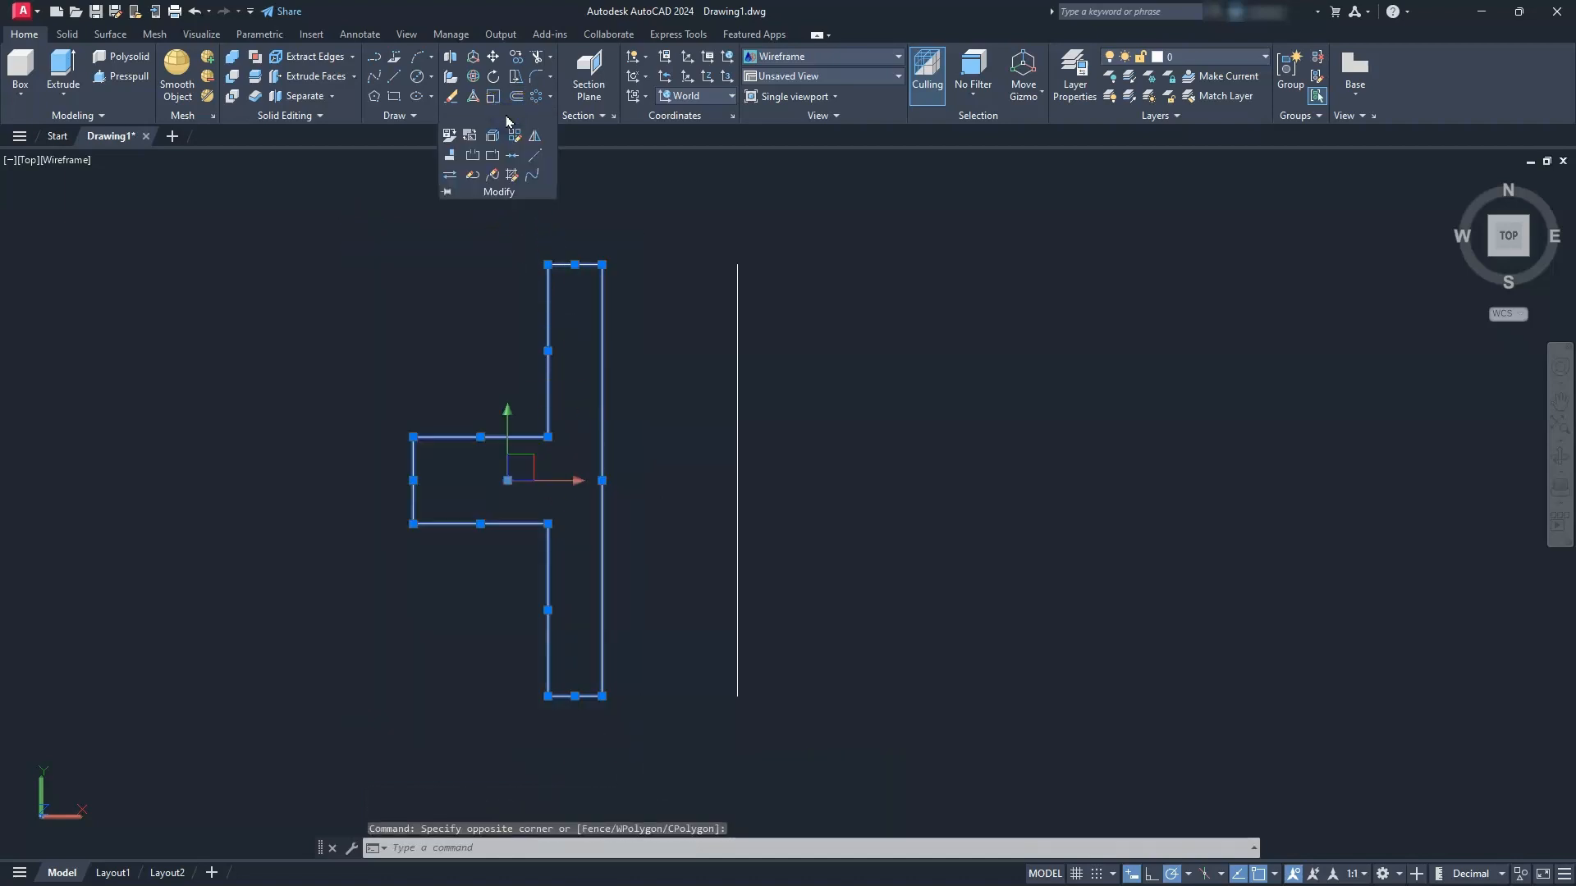
{"action": "left_click", "coordinate": [511, 150]}
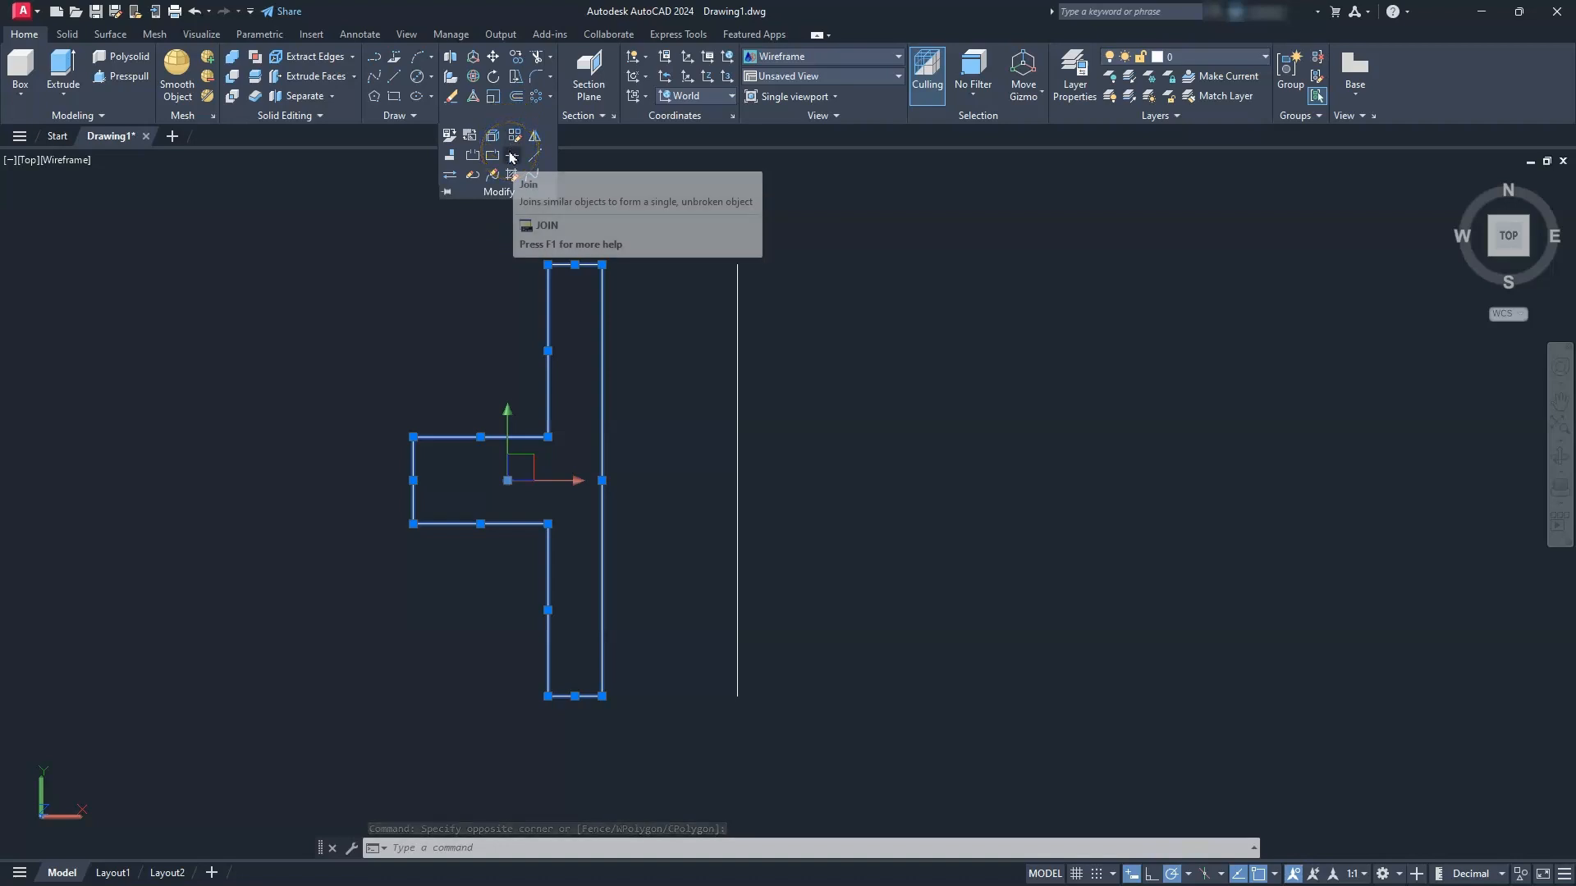
{"action": "left_click", "coordinate": [511, 156]}
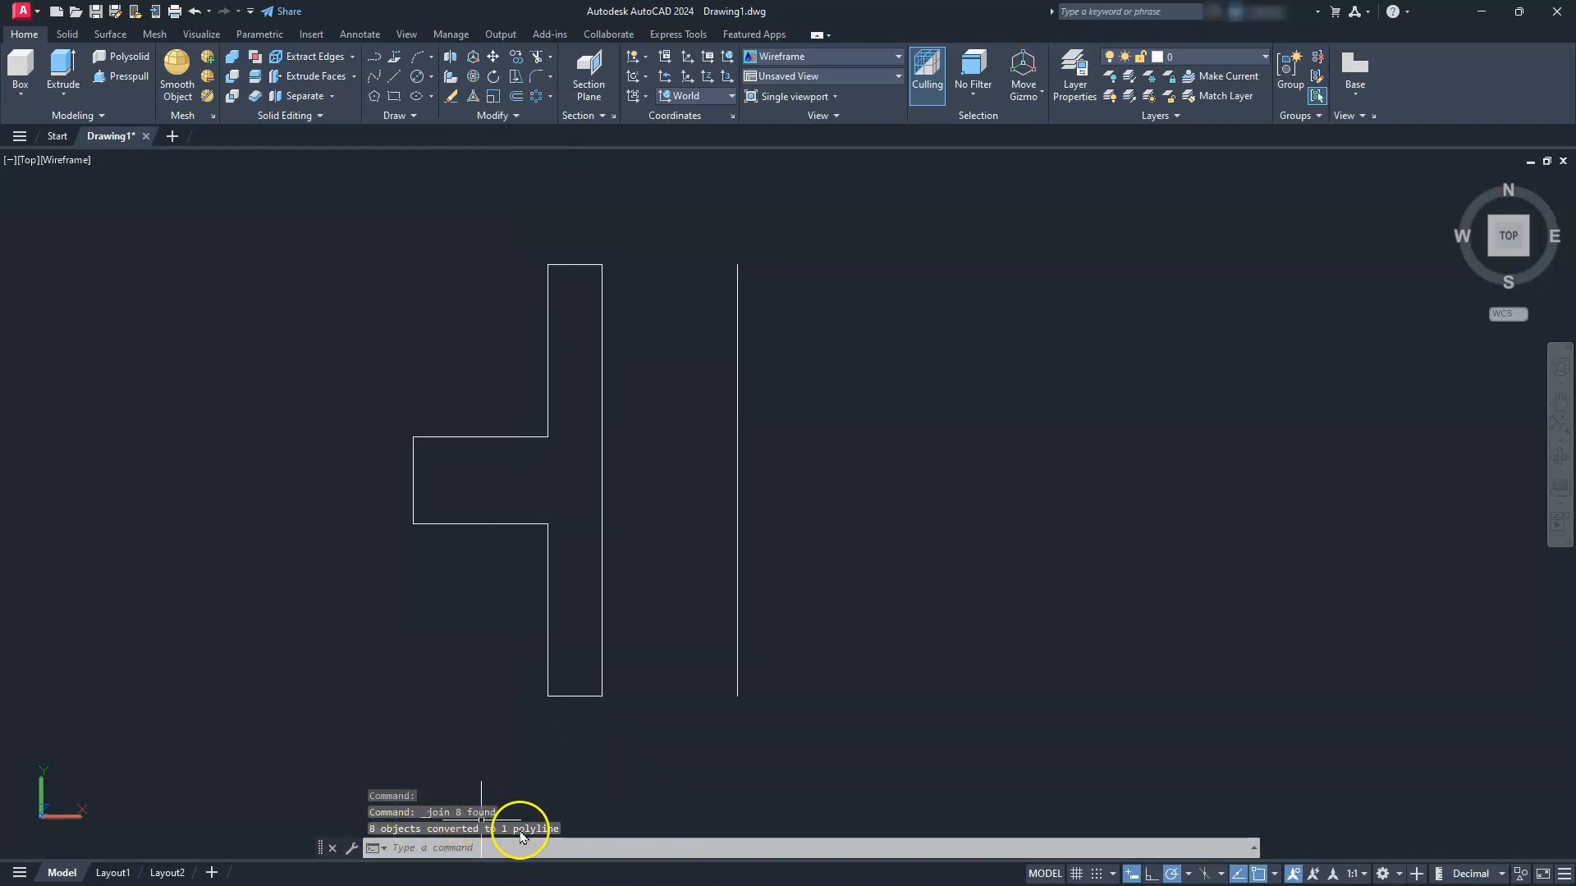
{"action": "key", "text": "Escape"}
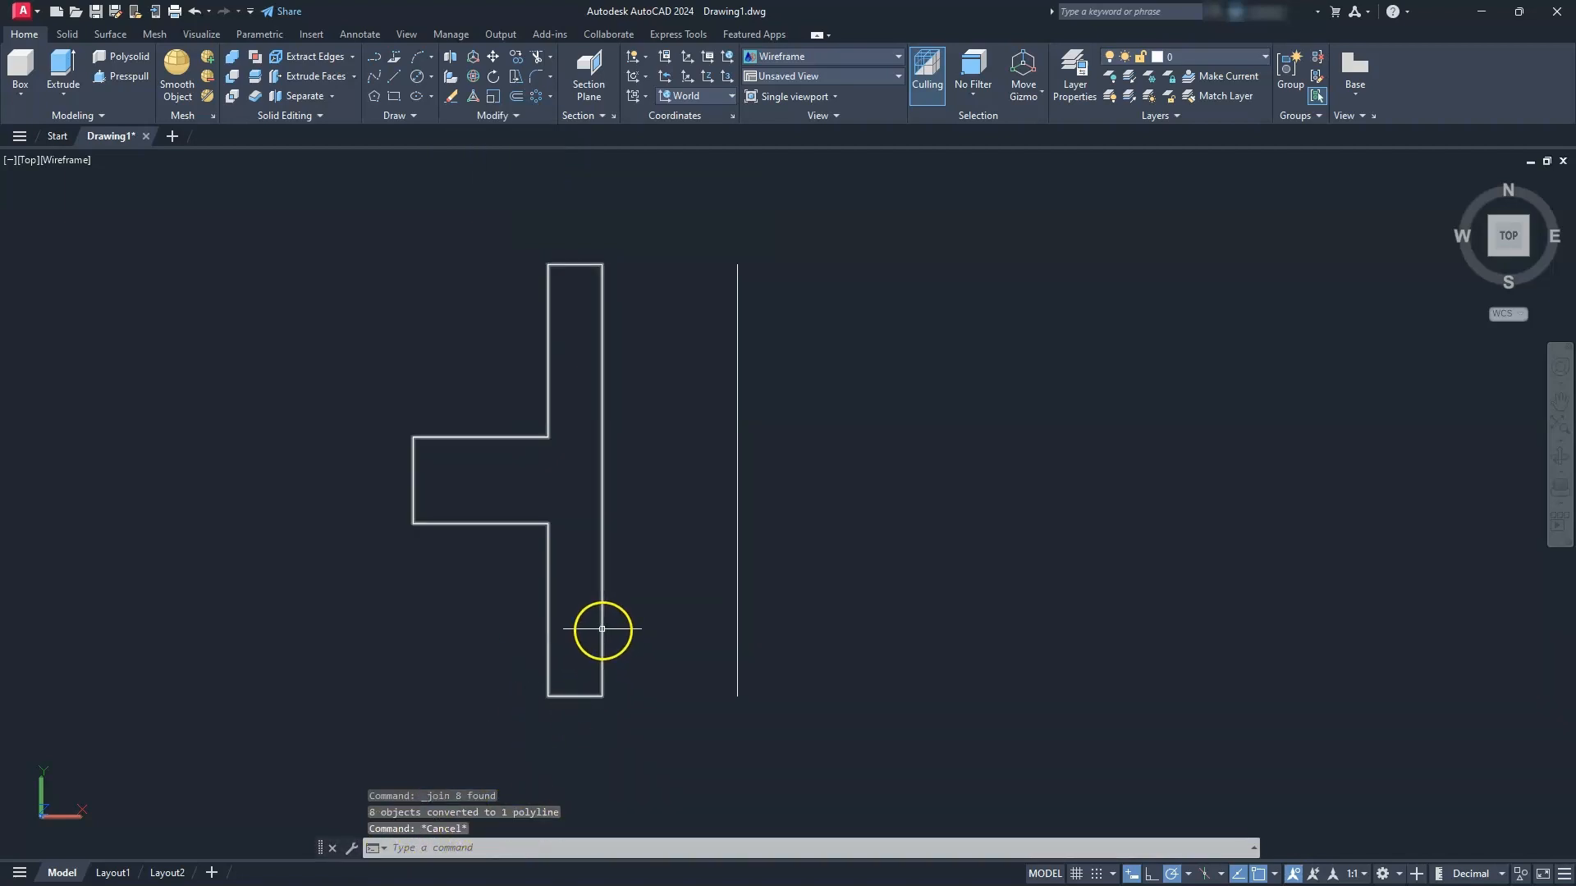
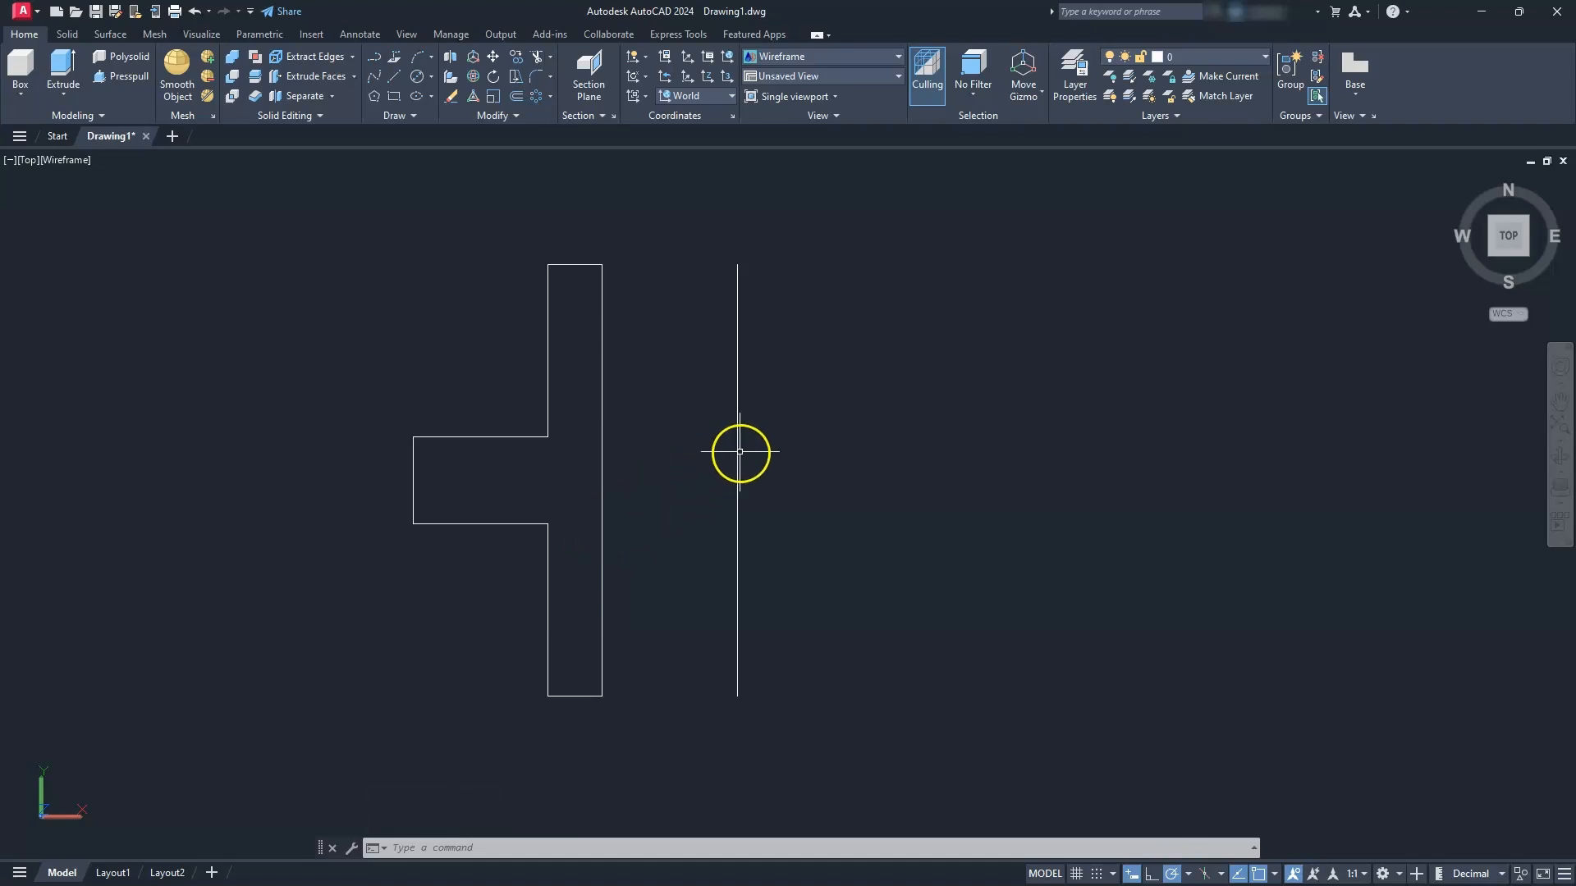
- Draw a circle with a diameter of 120 in the empty area right of the separate vertical line
{"action": "mouse_move", "coordinate": [1225, 480]}
{"action": "middle_mouse_down"}
{"action": "mouse_move", "coordinate": [873, 475]}
{"action": "mouse_move", "coordinate": [705, 494]}
{"action": "middle_mouse_up"}
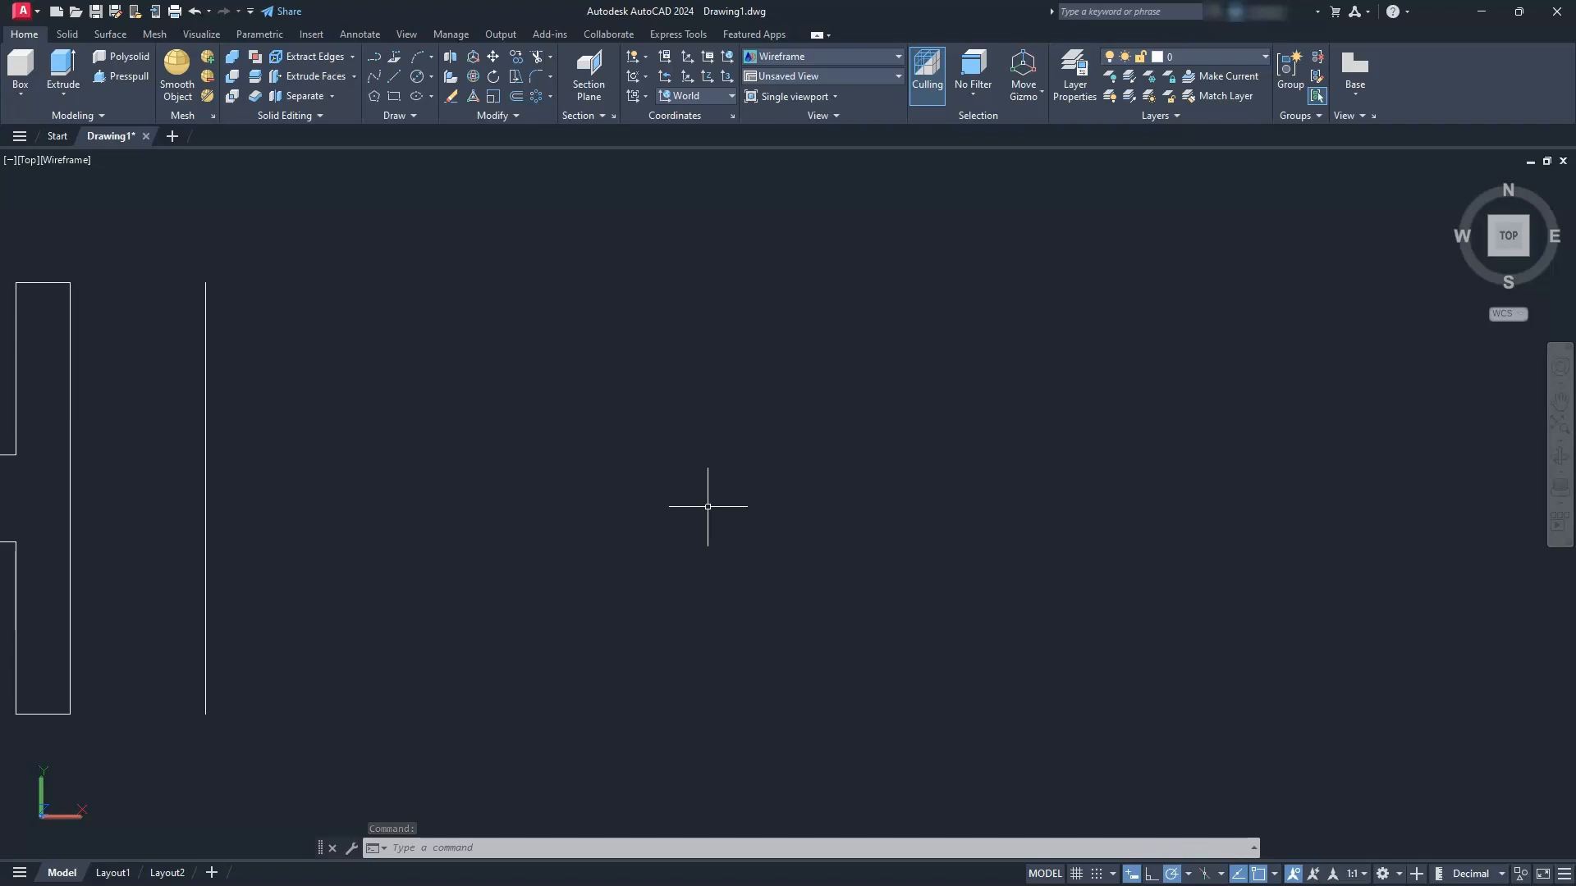
{"action": "left_click", "coordinate": [430, 79]}
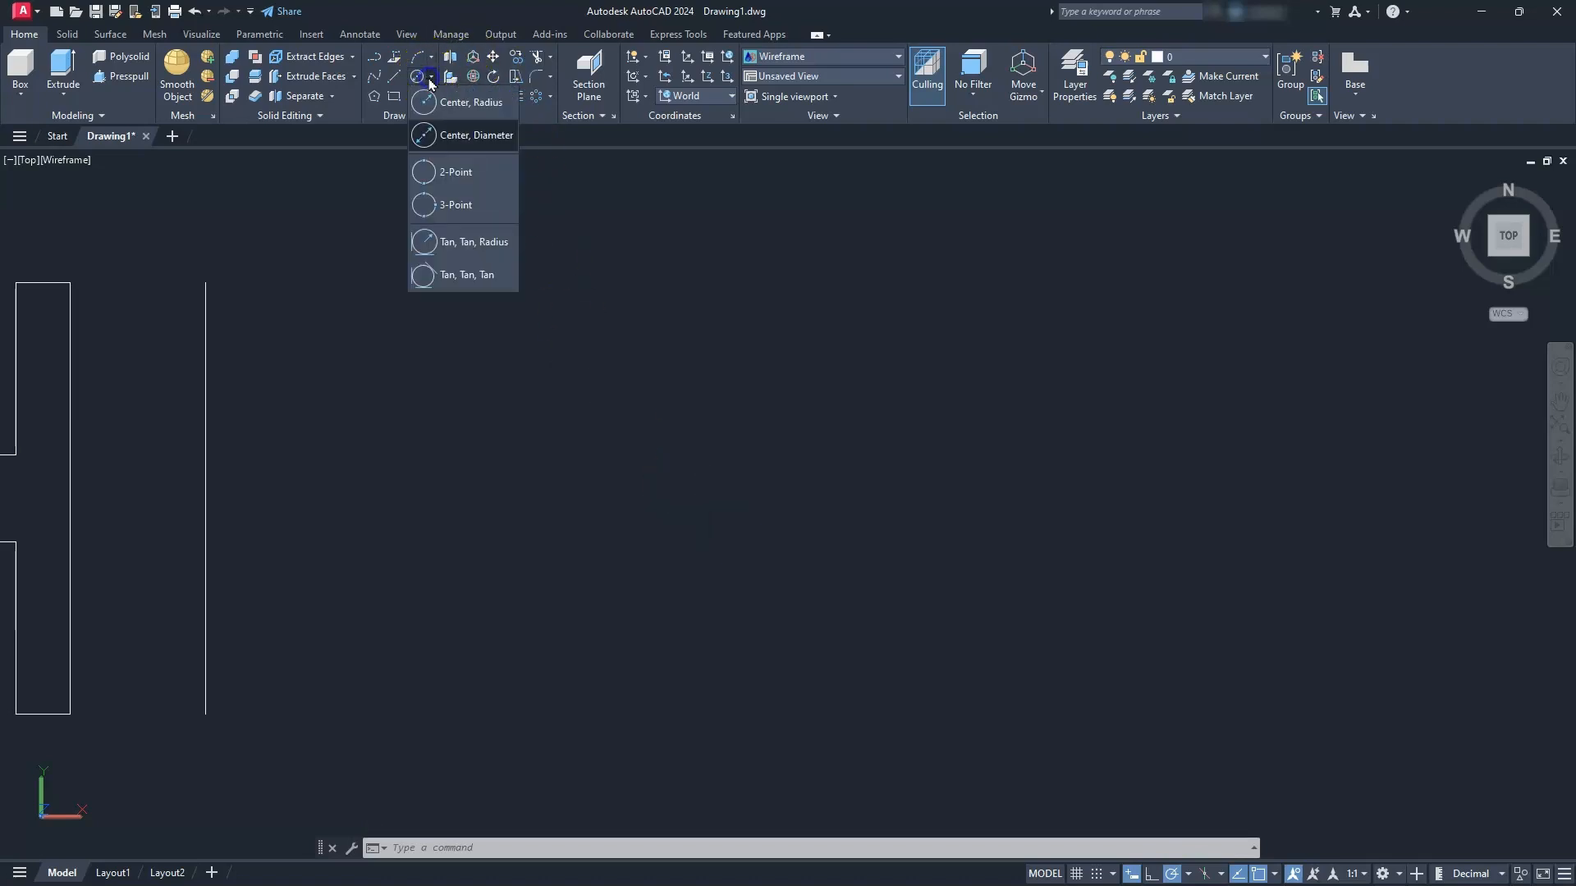
{"action": "left_click", "coordinate": [451, 136]}
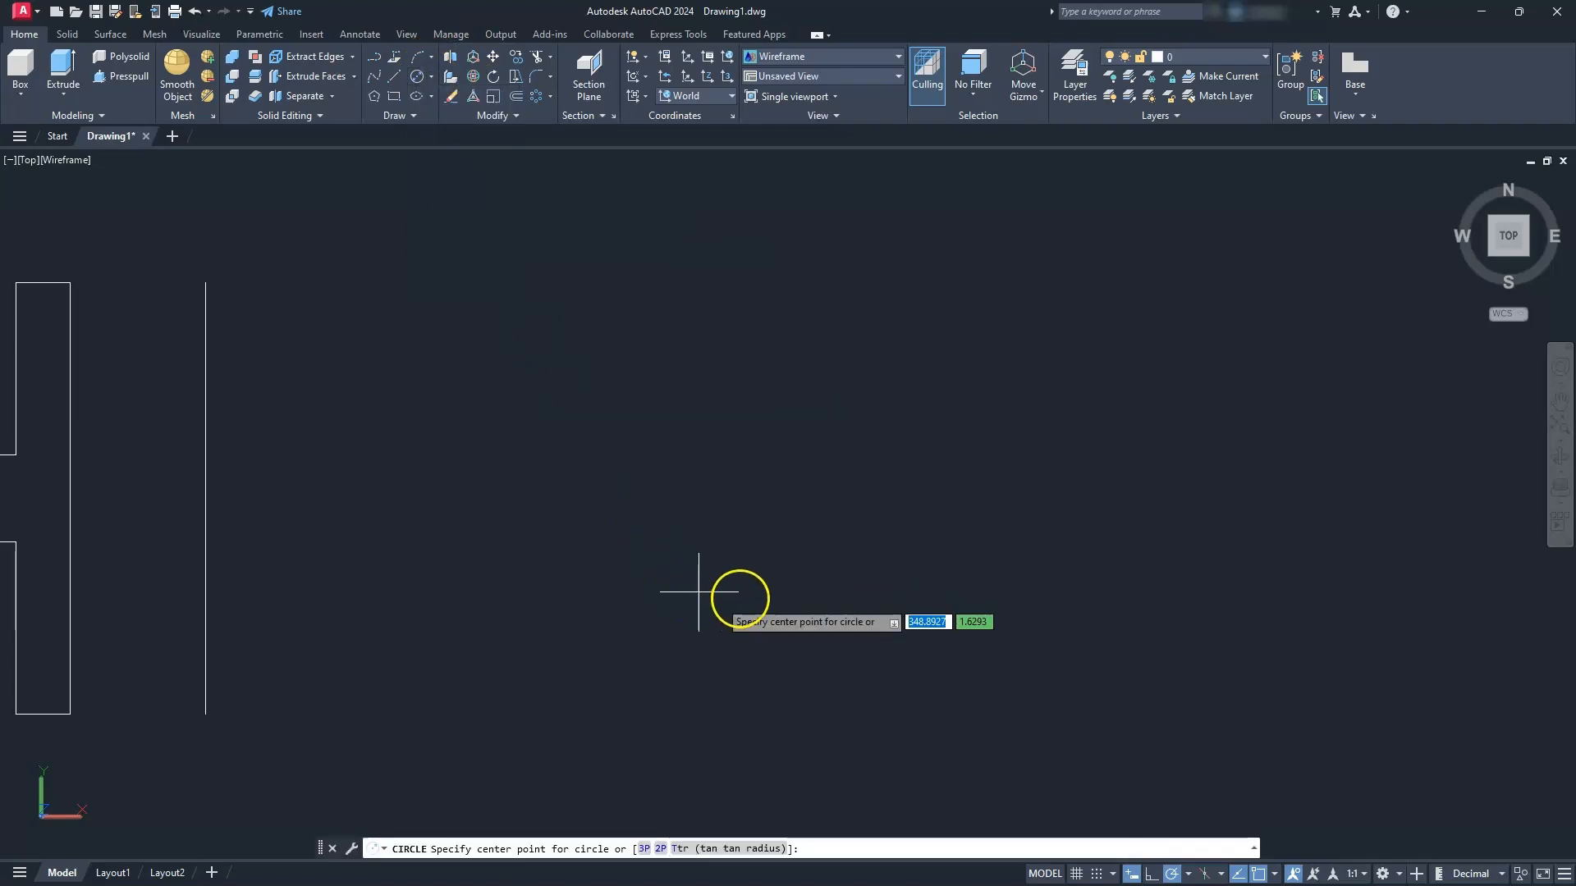
{"action": "left_click", "coordinate": [742, 506]}
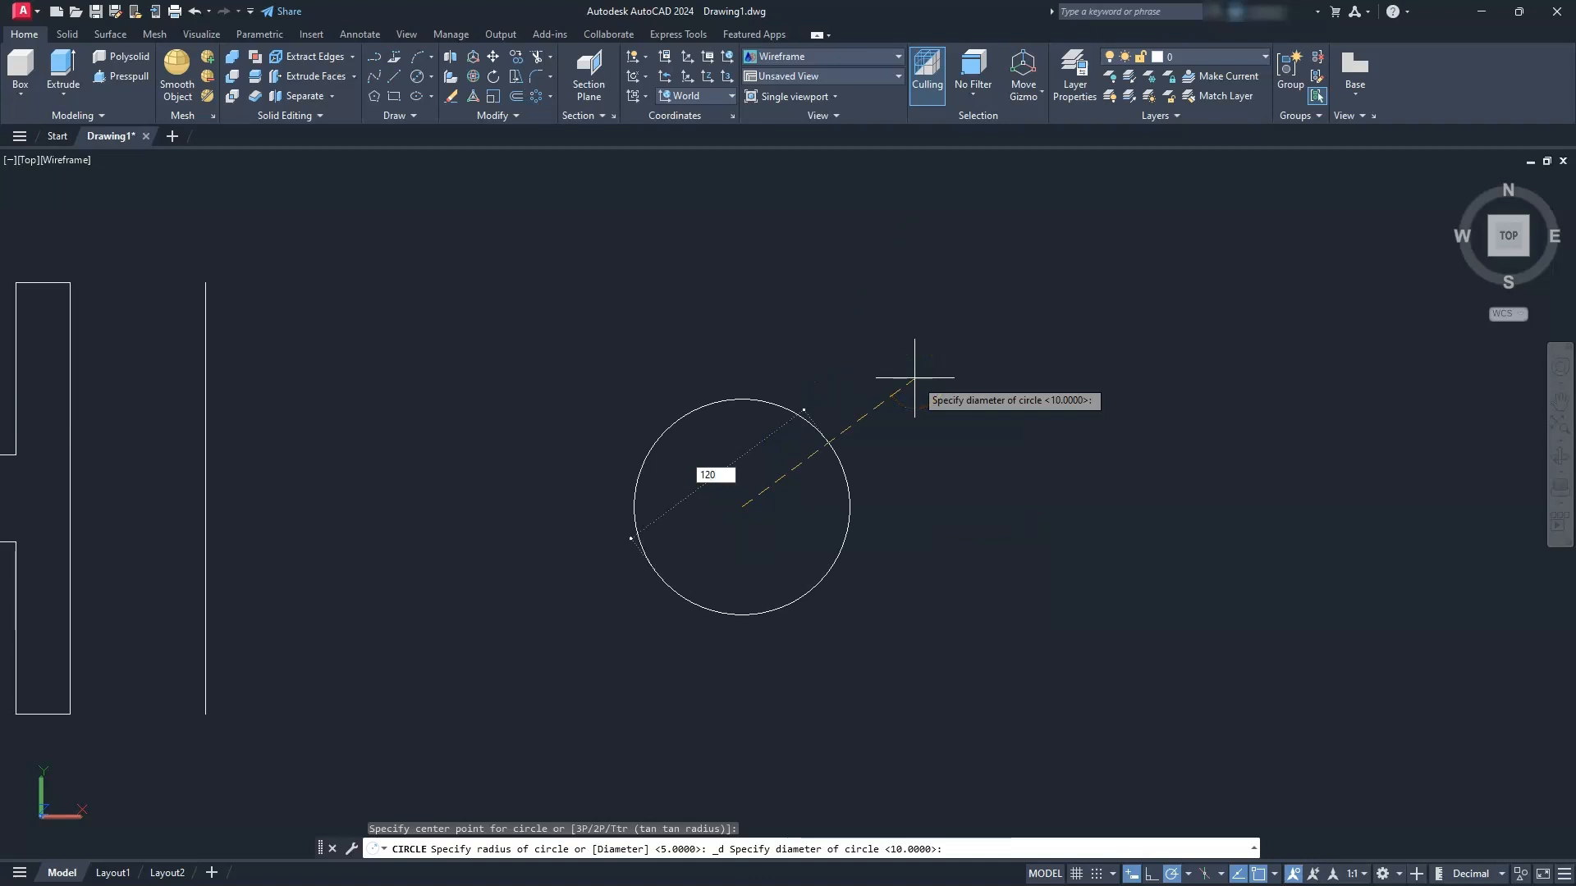
{"action": "key", "text": "Return"}
{"action": "middle_click_drag", "start_coordinate": [950, 429], "coordinate": [971, 405]}
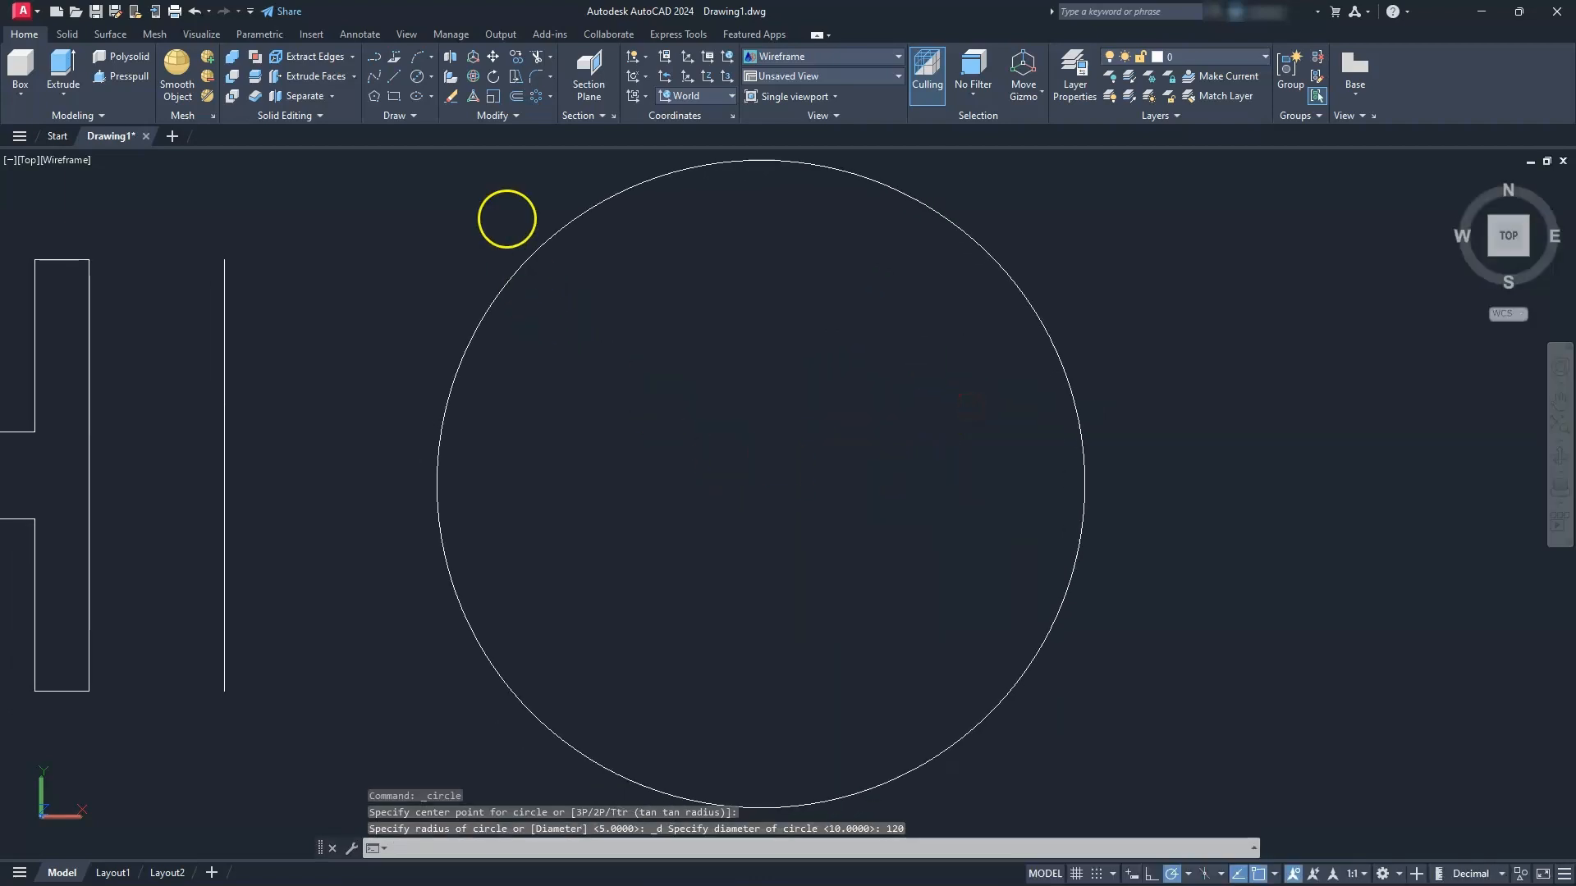
- Draw a smaller circle by centre and diameter, concentric with the 120 diameter circle
{"action": "left_click", "coordinate": [433, 78]}
{"action": "left_click", "coordinate": [437, 124]}
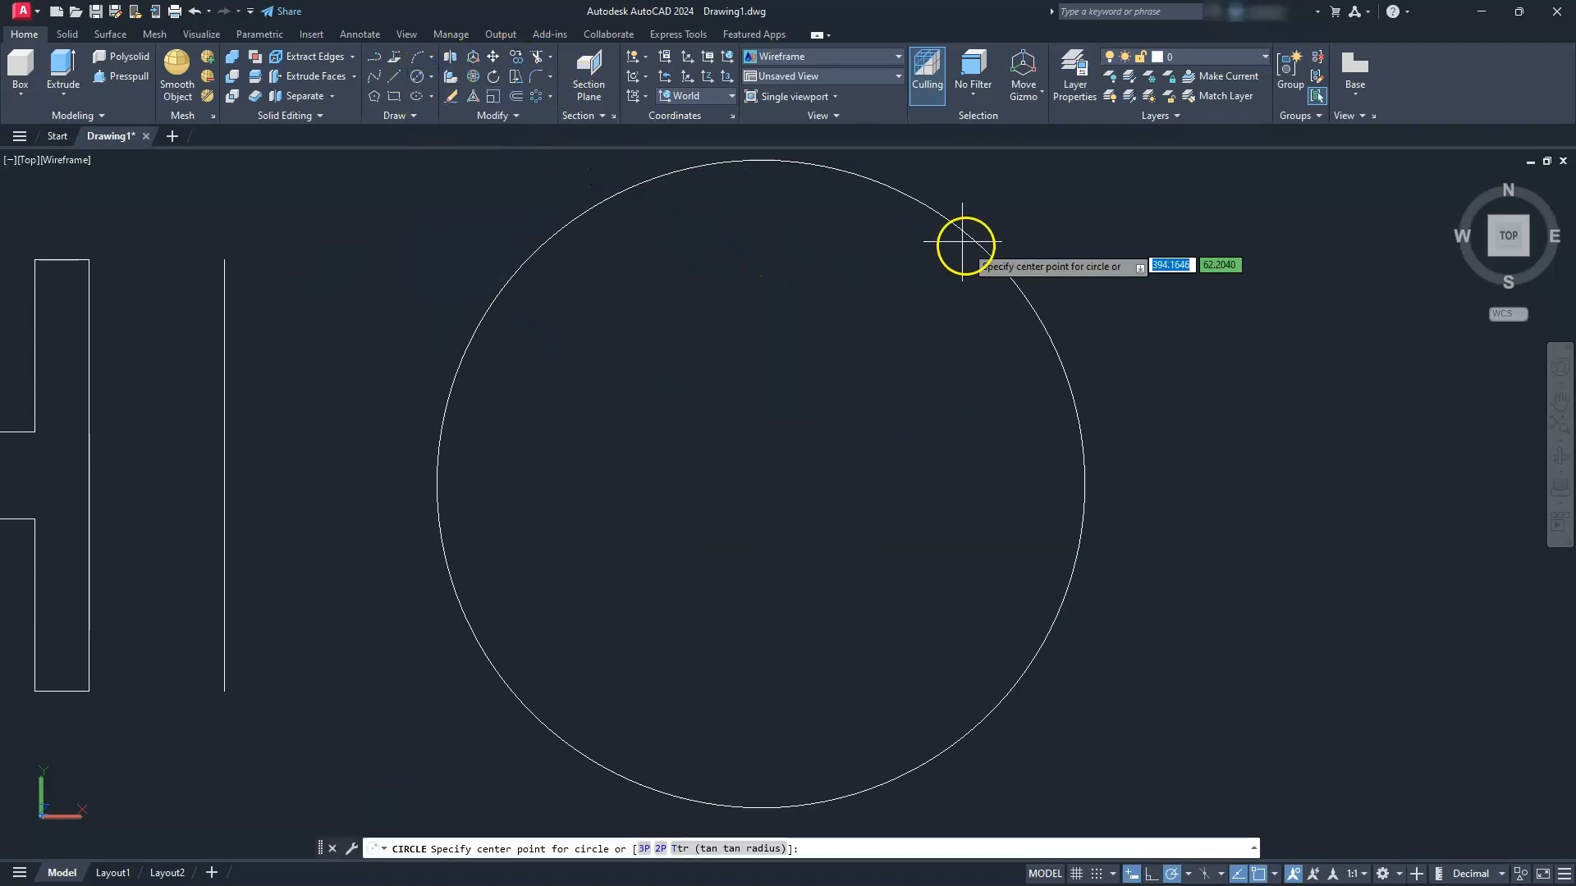
{"action": "left_click", "coordinate": [761, 484]}
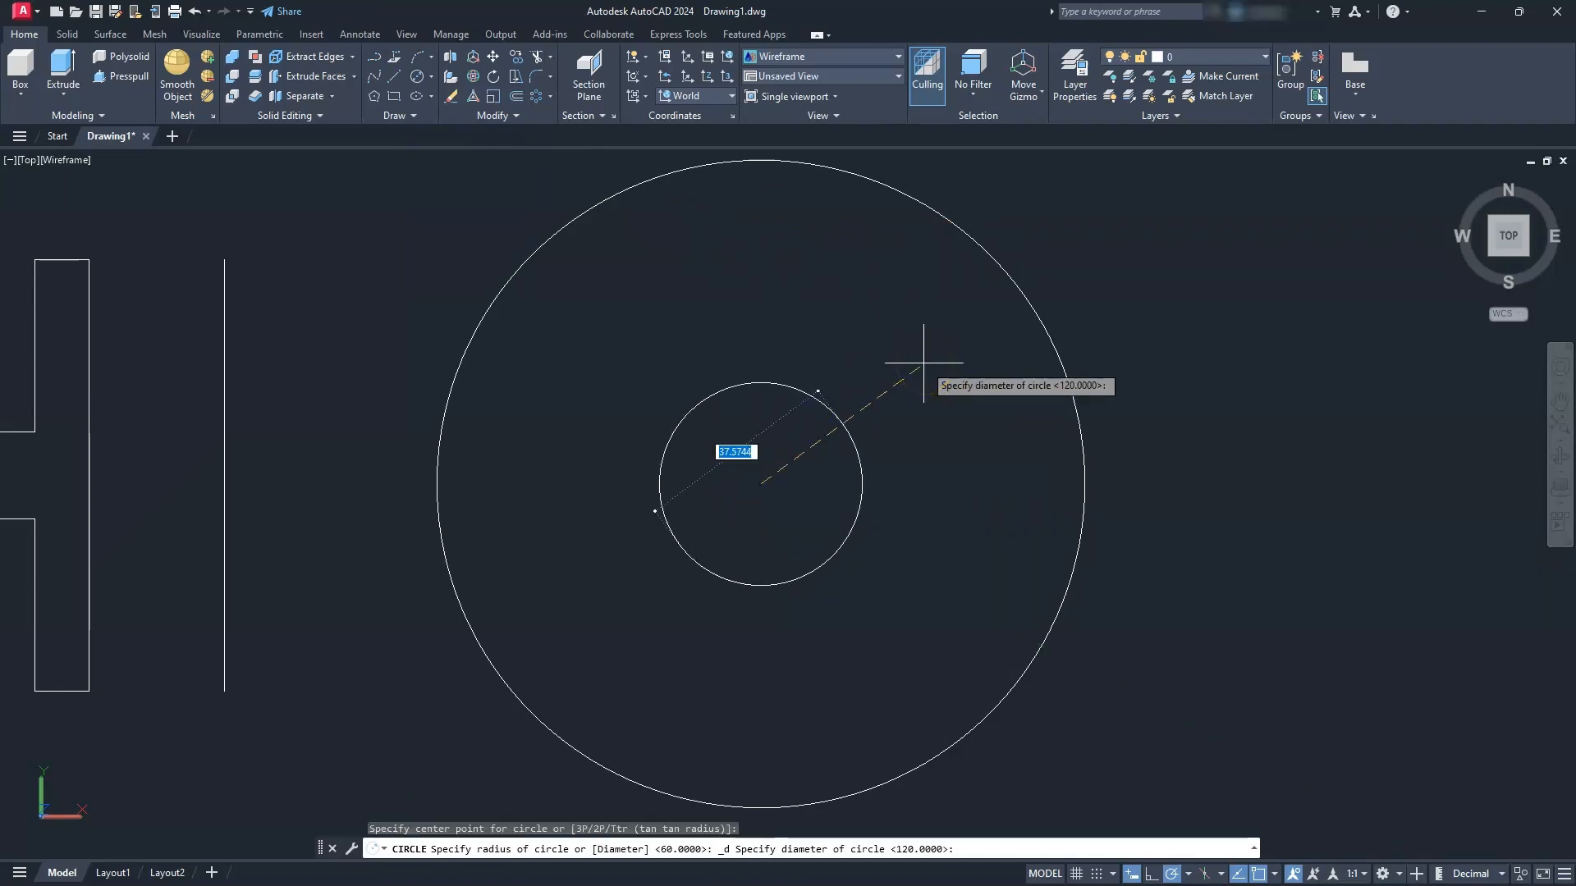
- Draw two circles with diameters of 70 and 50 at the centre of the large circle
{"action": "key", "text": "Return"}
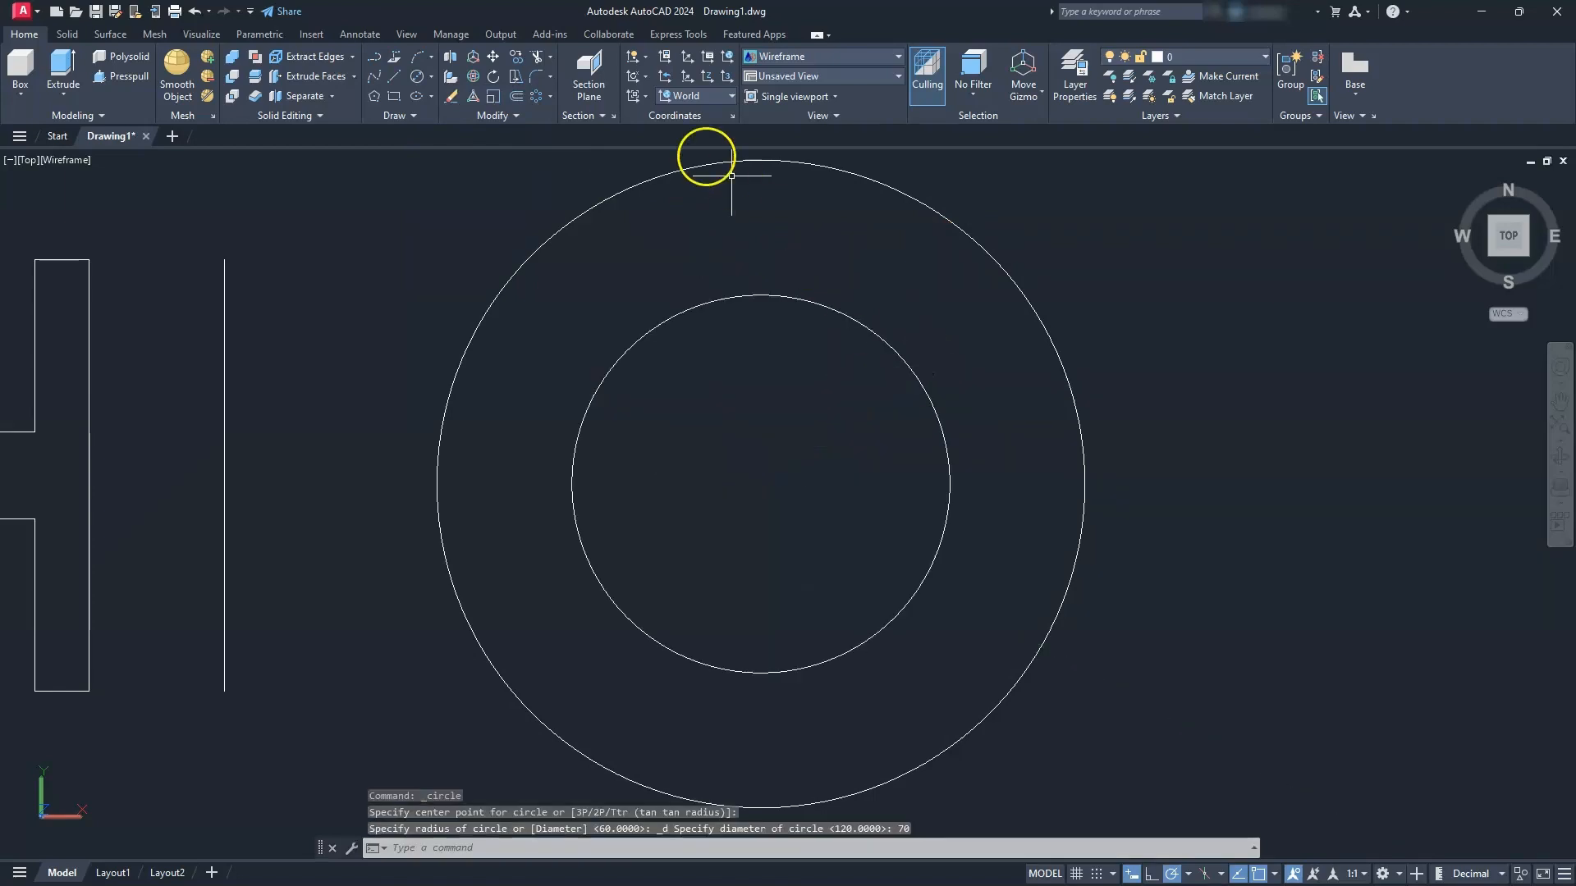
{"action": "left_click", "coordinate": [417, 76]}
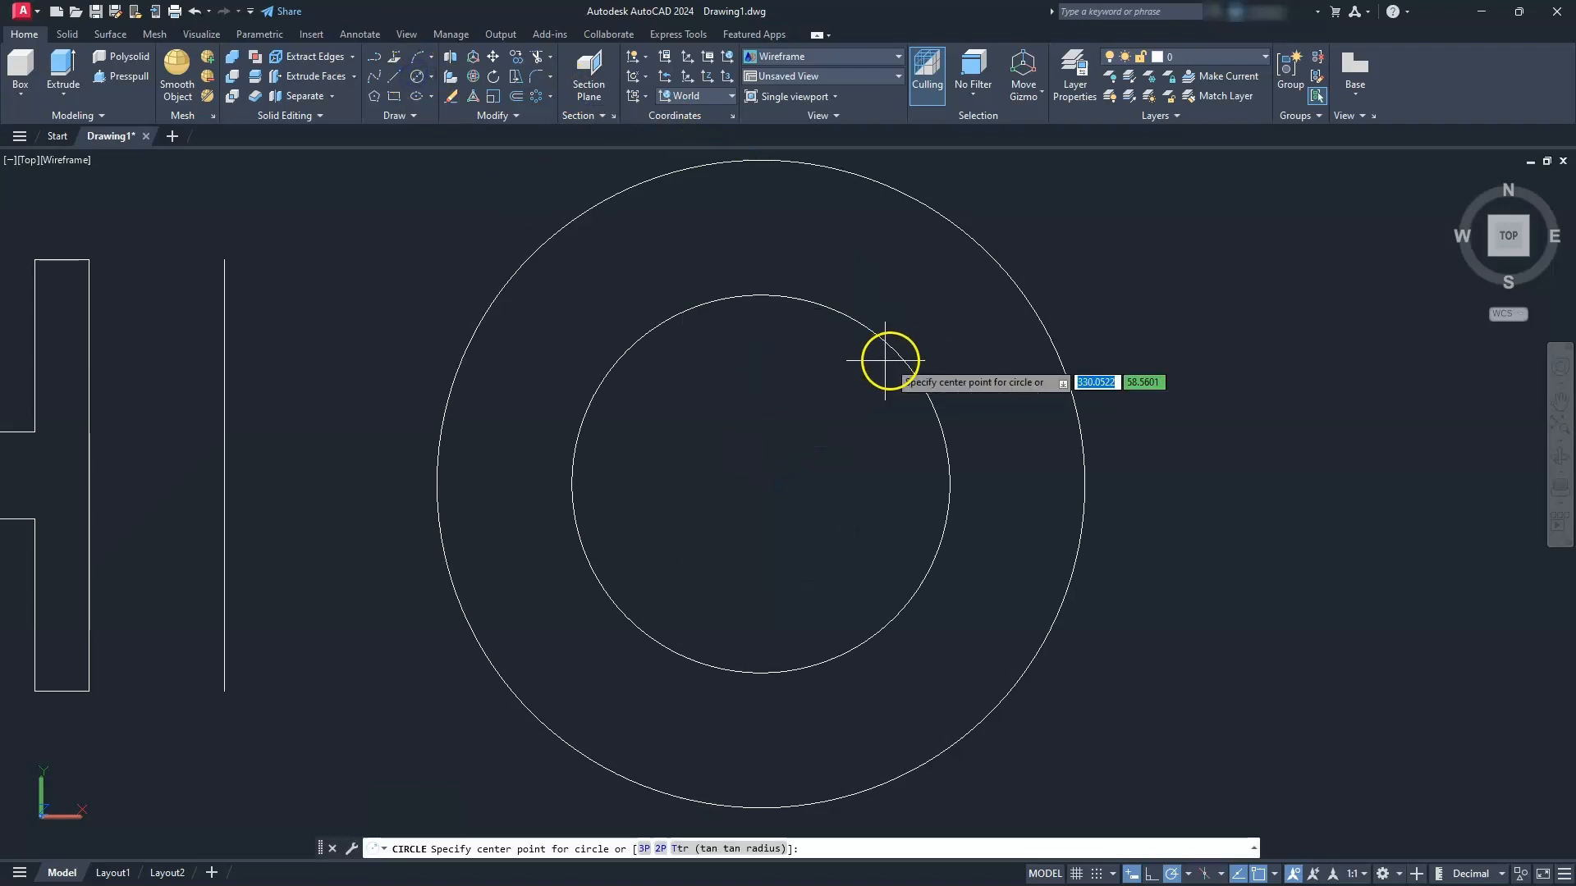
{"action": "left_click", "coordinate": [761, 485]}
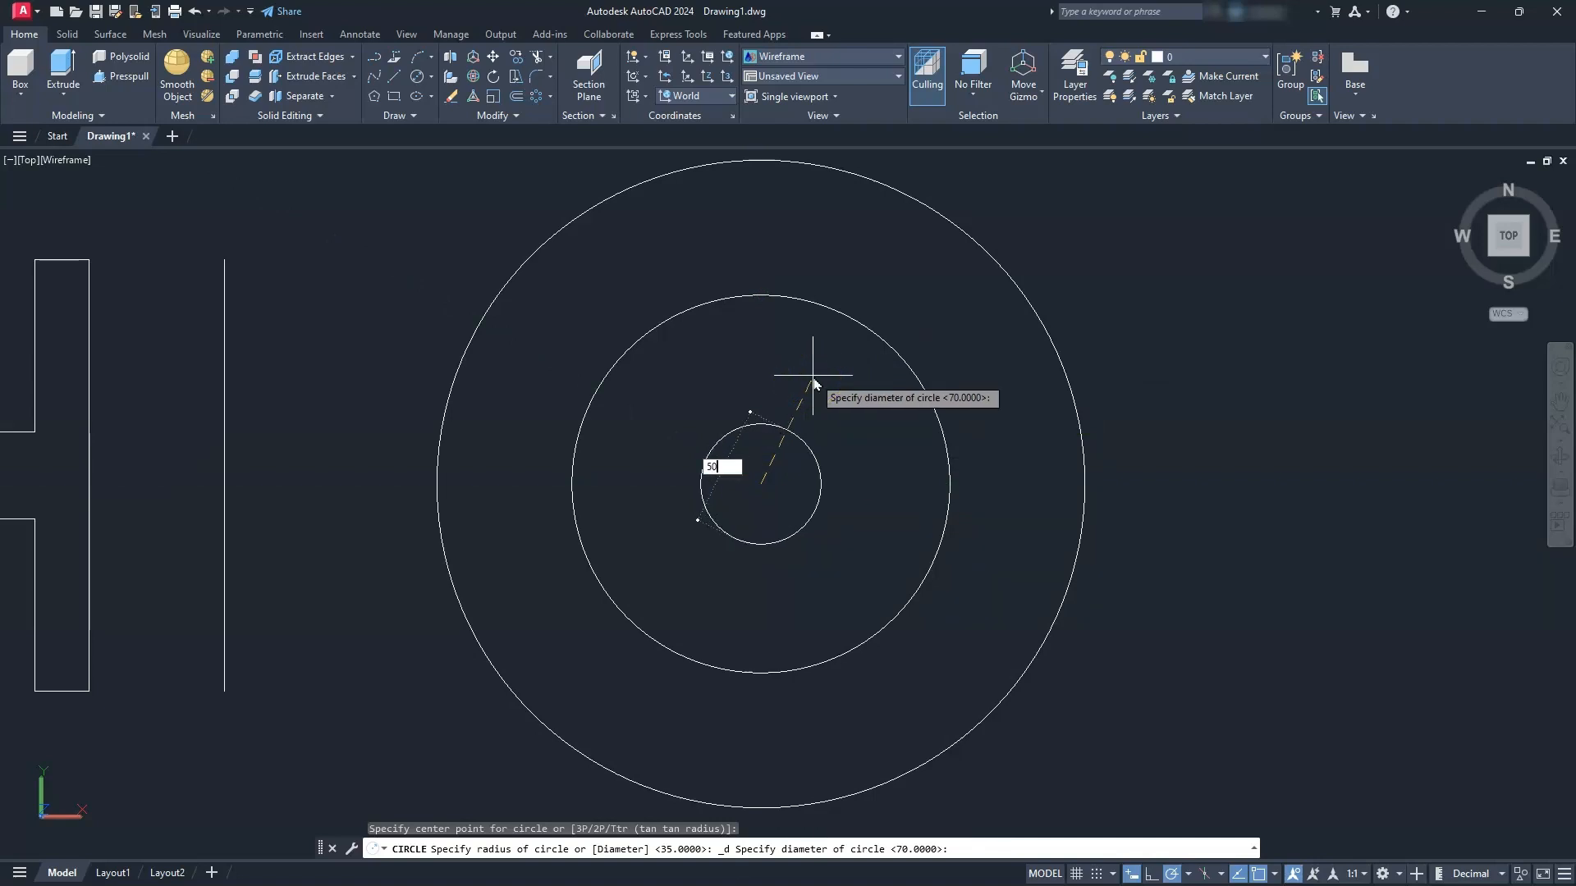
{"action": "key", "text": "Return"}
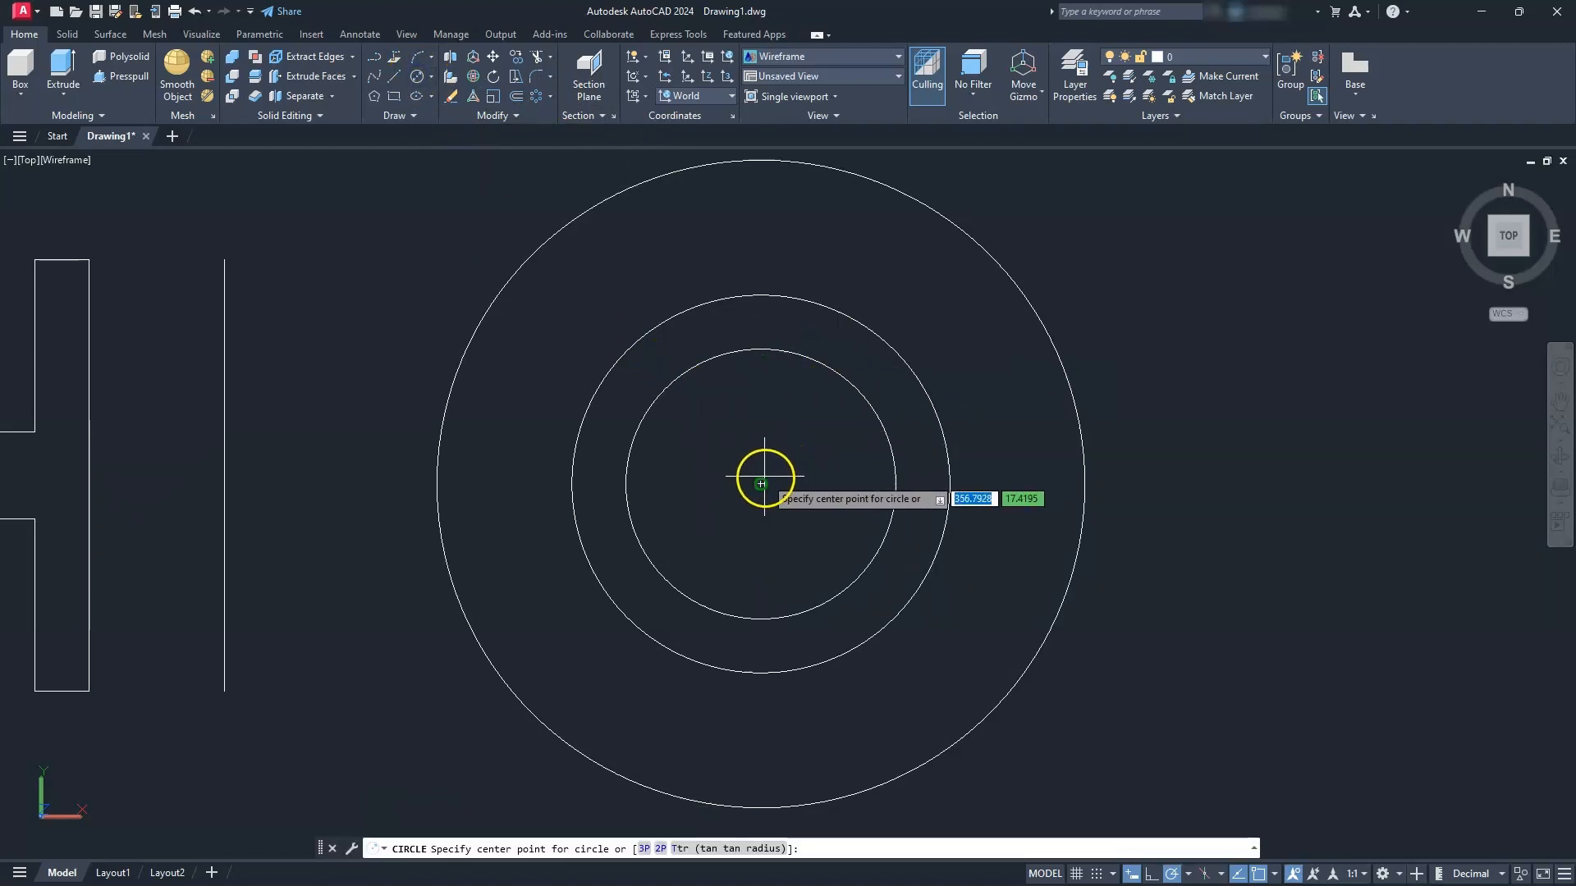
- Draw a 95-diameter circle at the common centre of the existing circles
{"action": "left_click", "coordinate": [762, 484]}
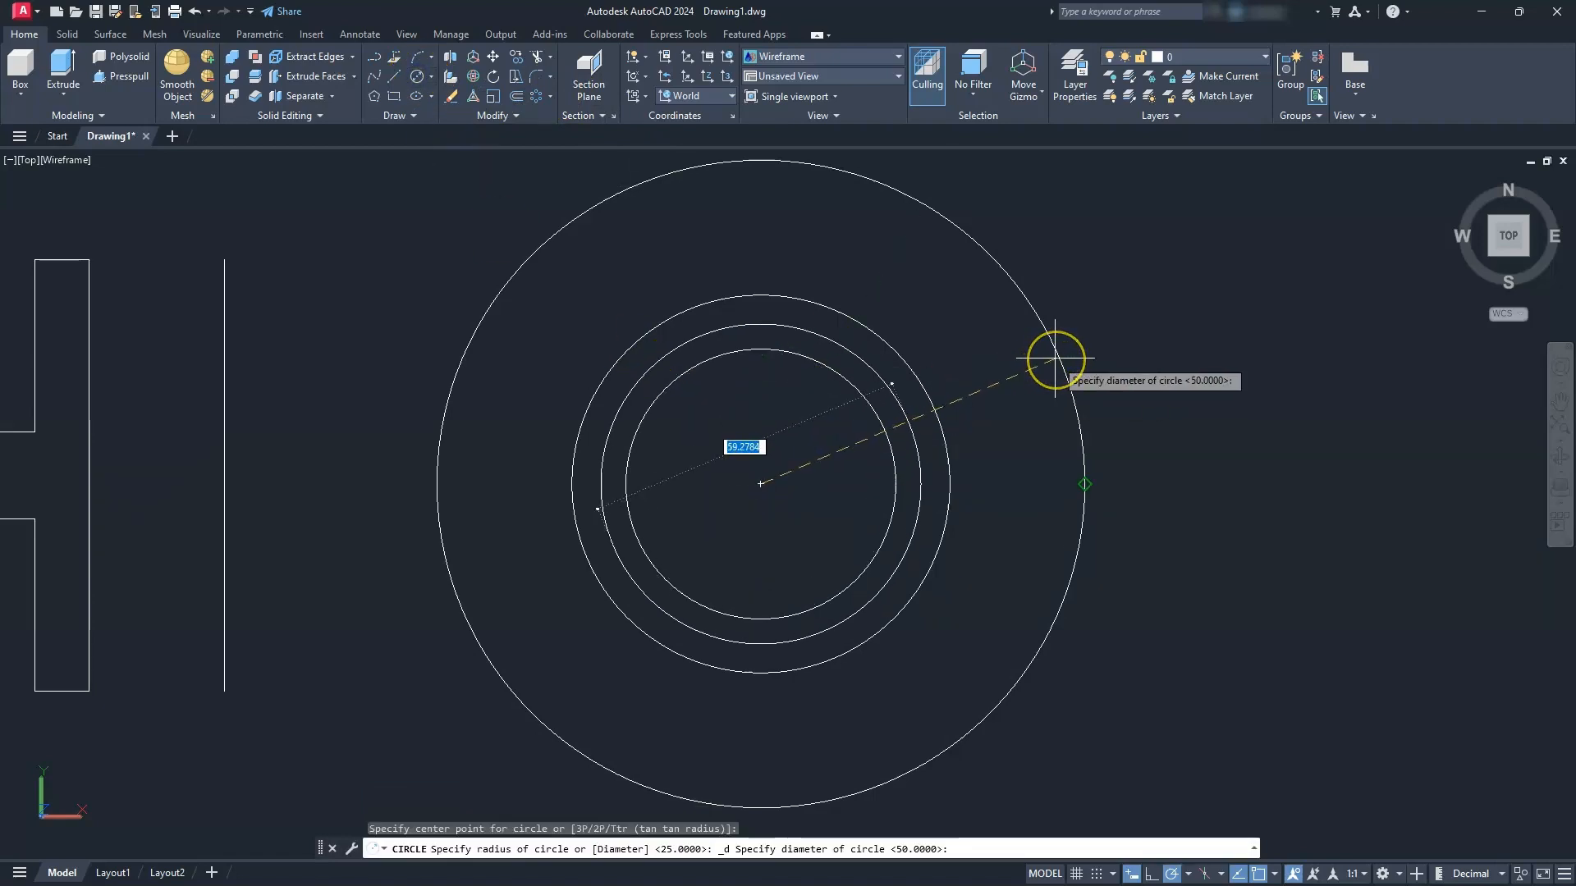
{"action": "type", "text": "95"}
{"action": "key", "text": "Return"}
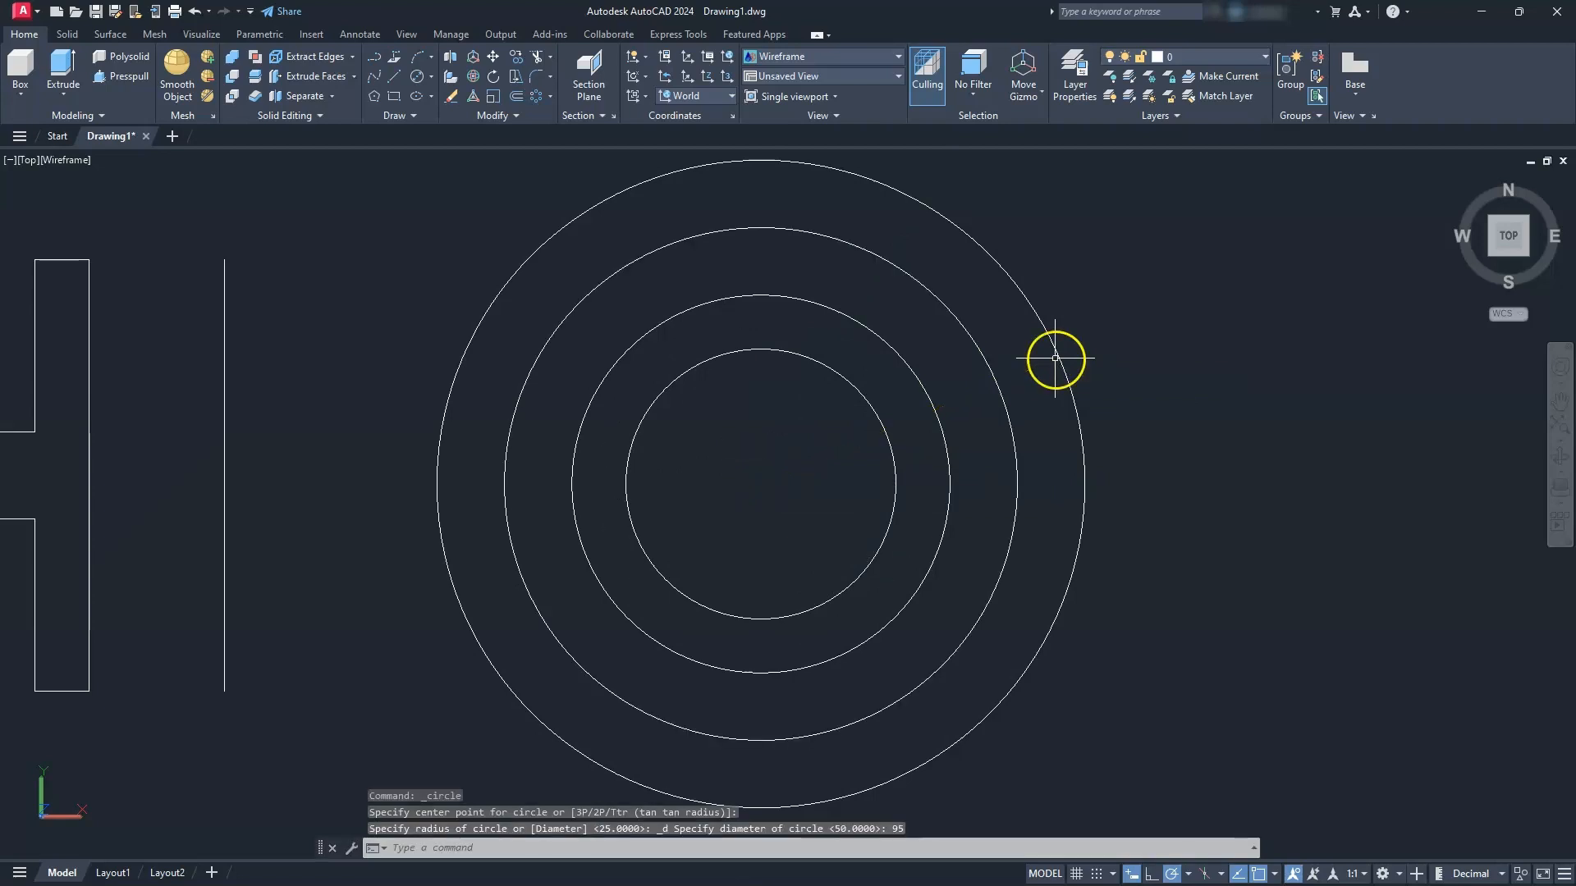
- Draw a 14-diameter circle centred on the right quadrant of the 95-diameter circle
{"action": "left_click", "coordinate": [419, 77]}
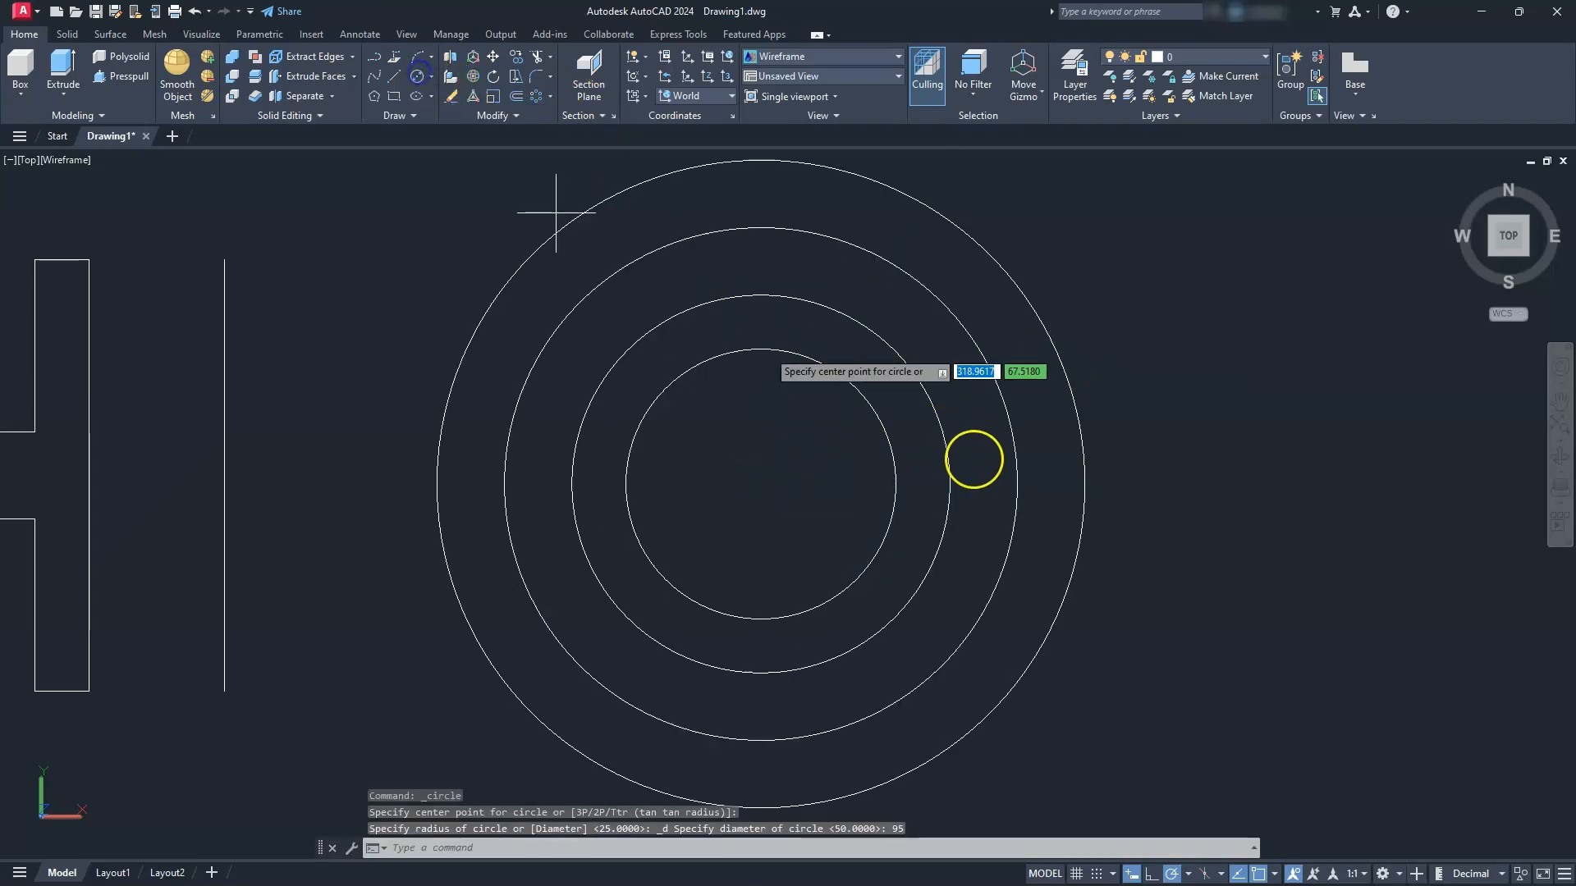
{"action": "left_click", "coordinate": [1023, 466]}
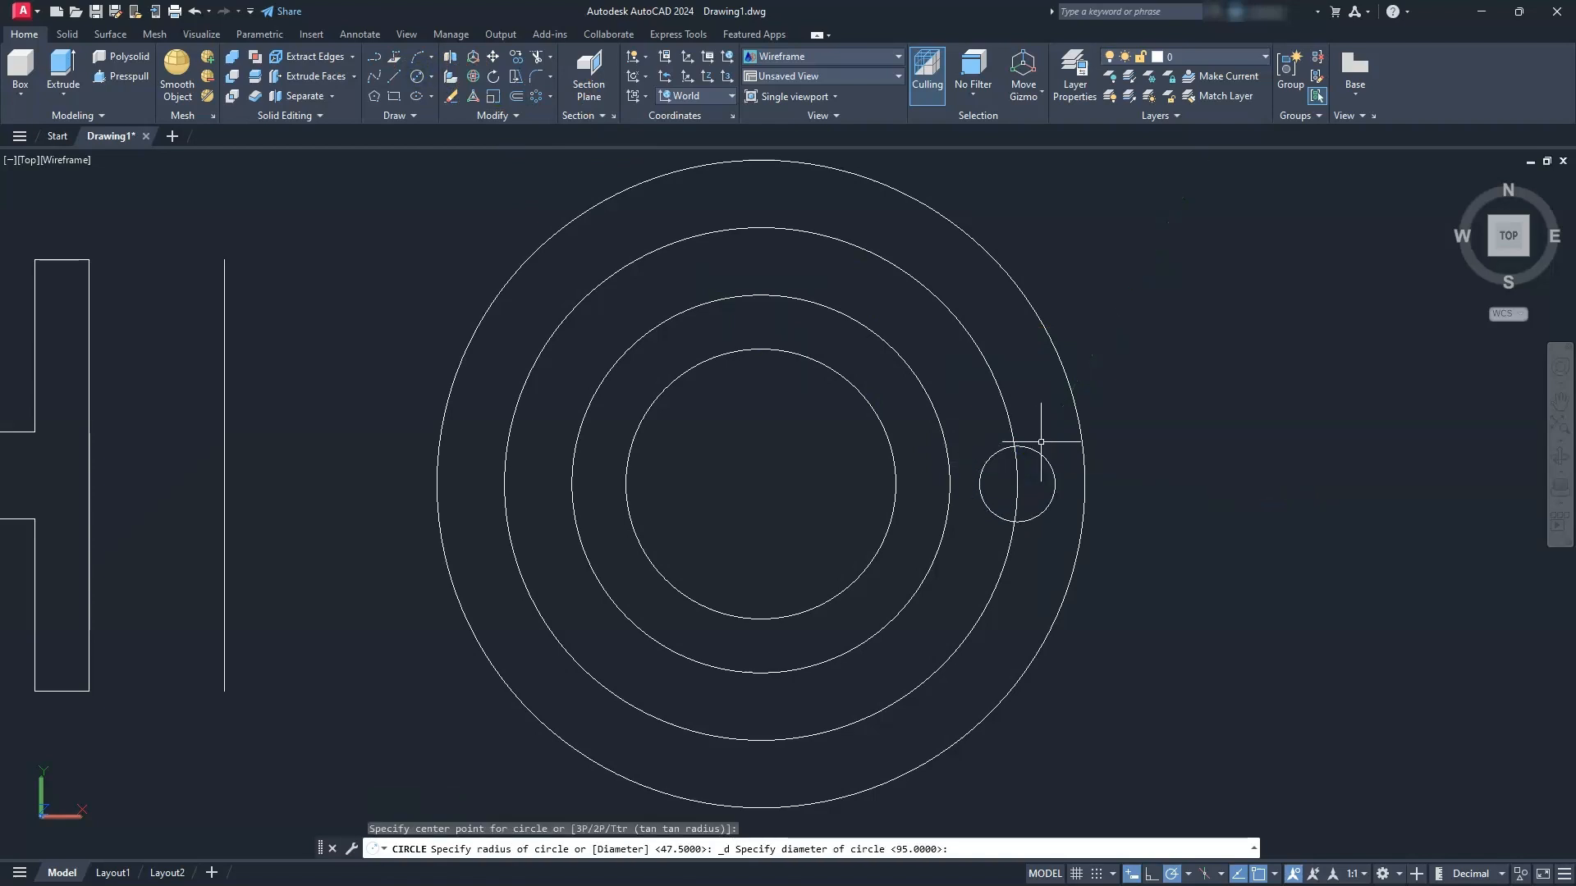
{"action": "type", "text": "14"}
{"action": "key", "text": "Return"}
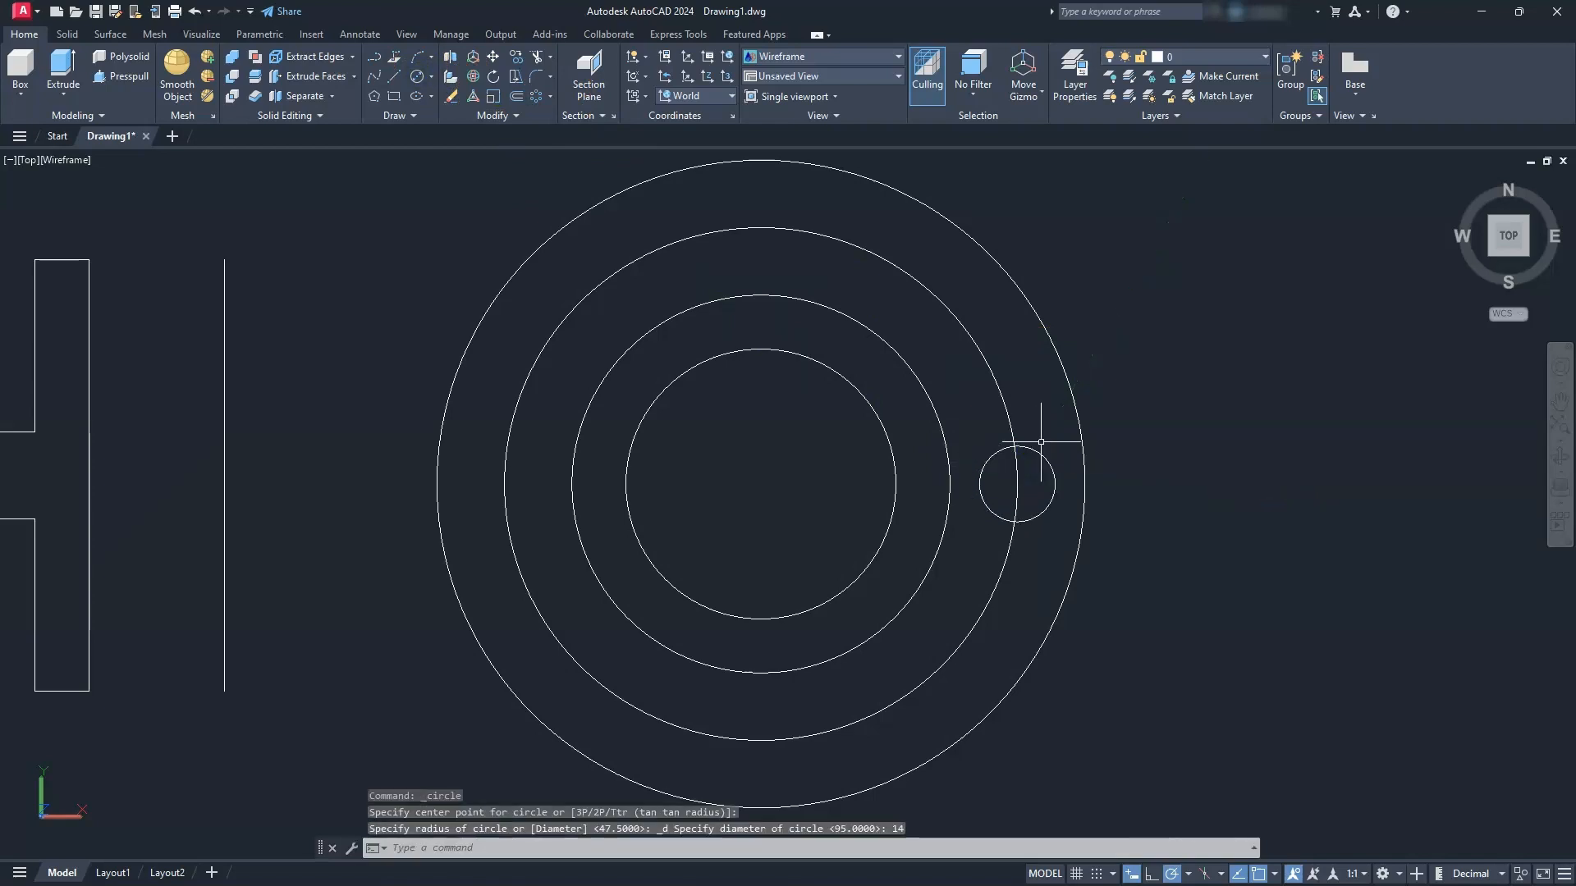
- Draw a smaller circle concentric with and inside the 14-diameter circle
{"action": "left_click", "coordinate": [417, 76]}
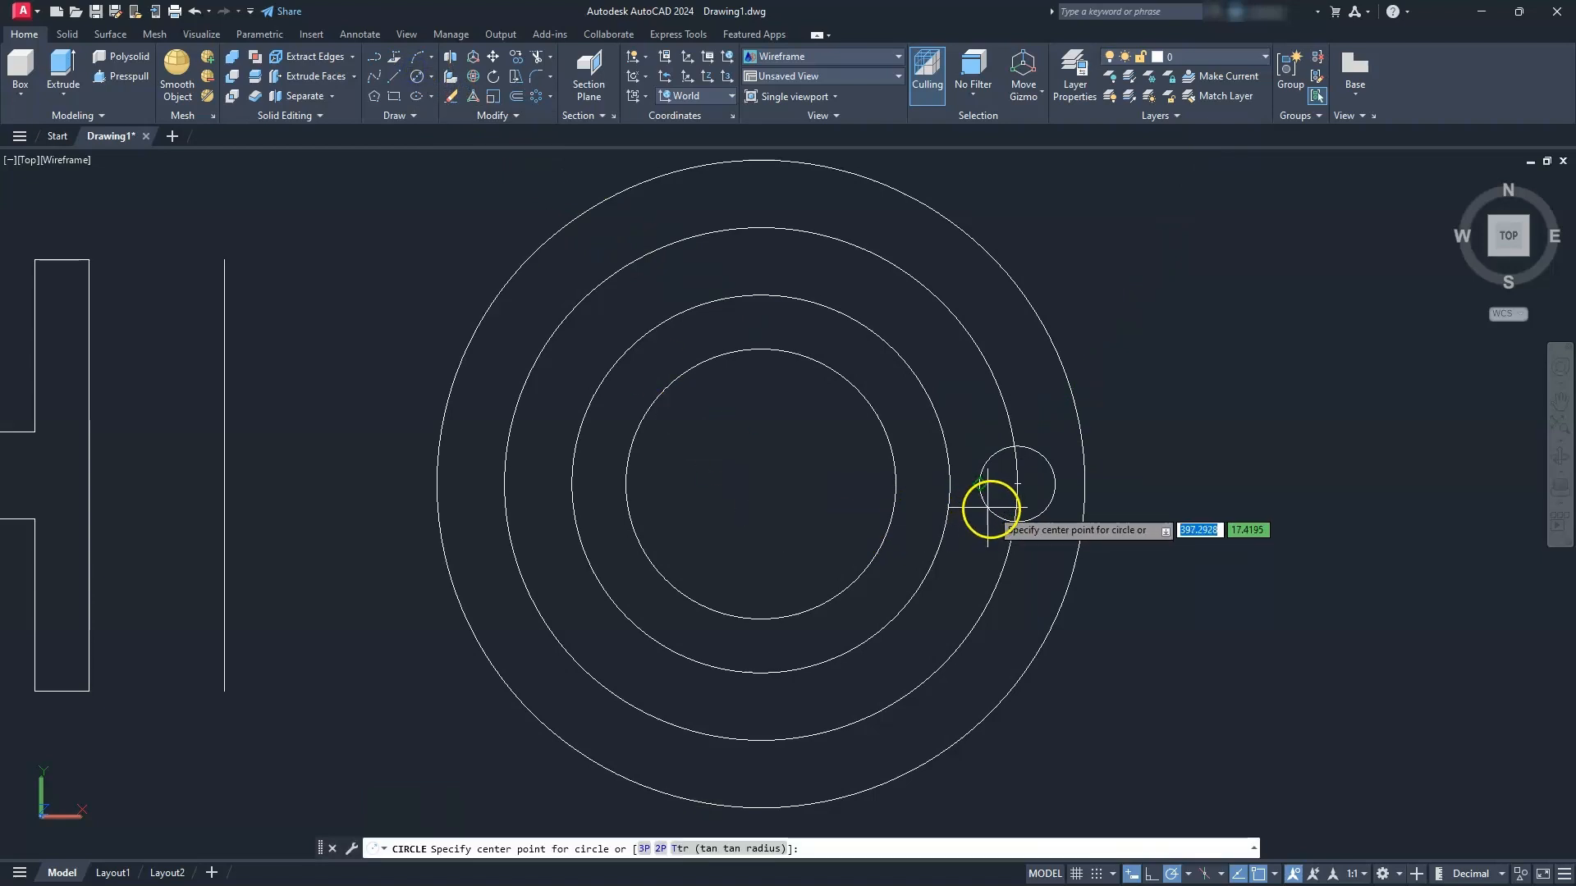
{"action": "left_click", "coordinate": [1017, 484]}
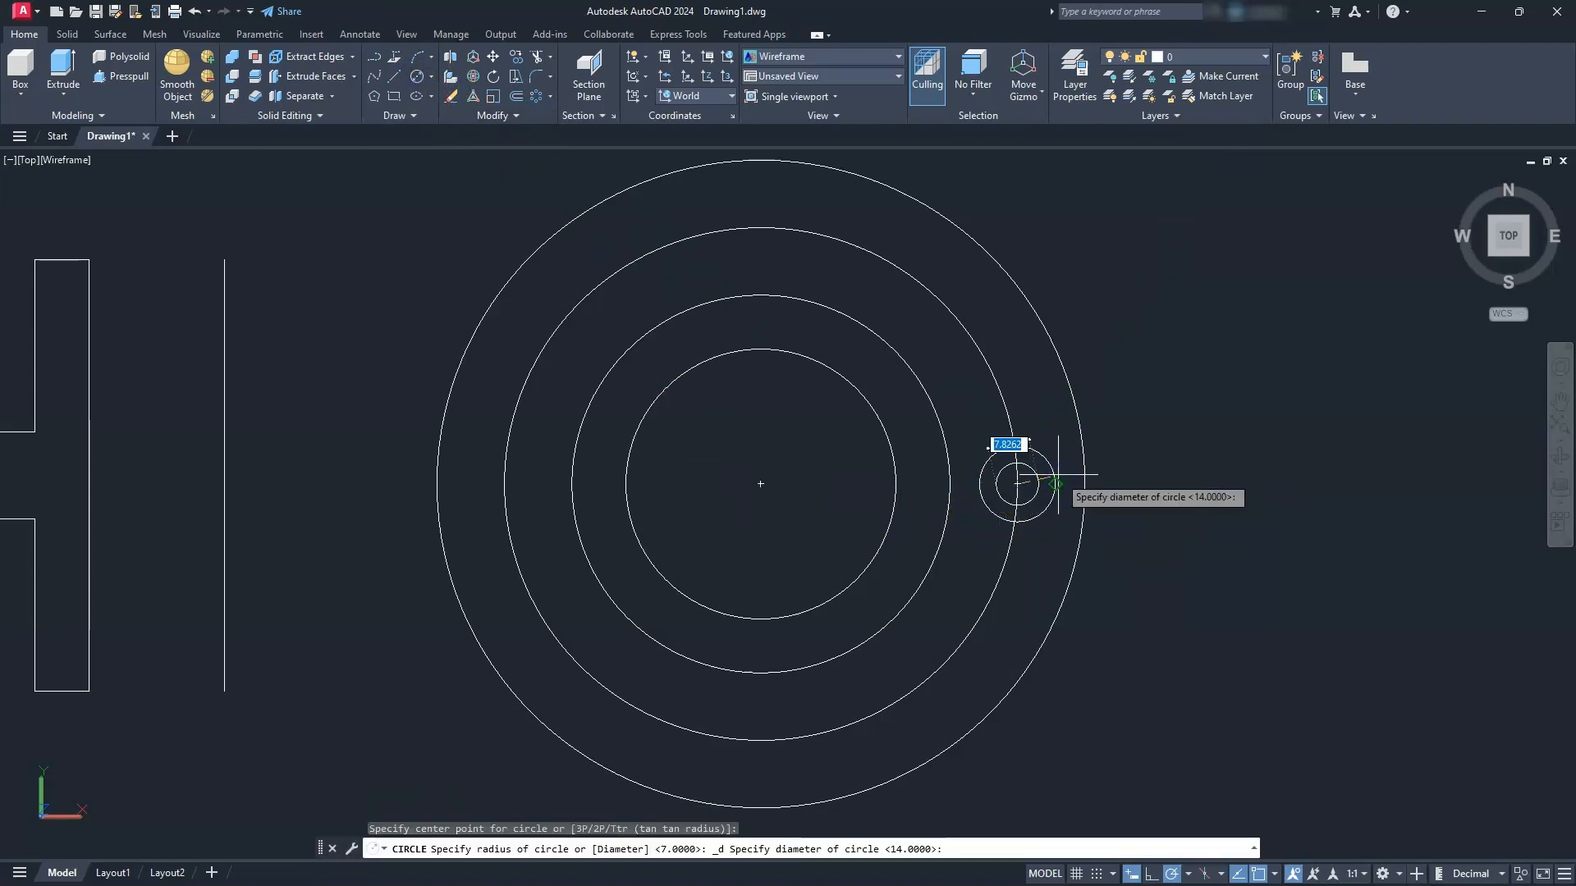
{"action": "type", "text": "1"}
{"action": "key", "text": "Escape"}
{"action": "key", "text": "Escape"}
{"action": "key", "text": "Escape"}
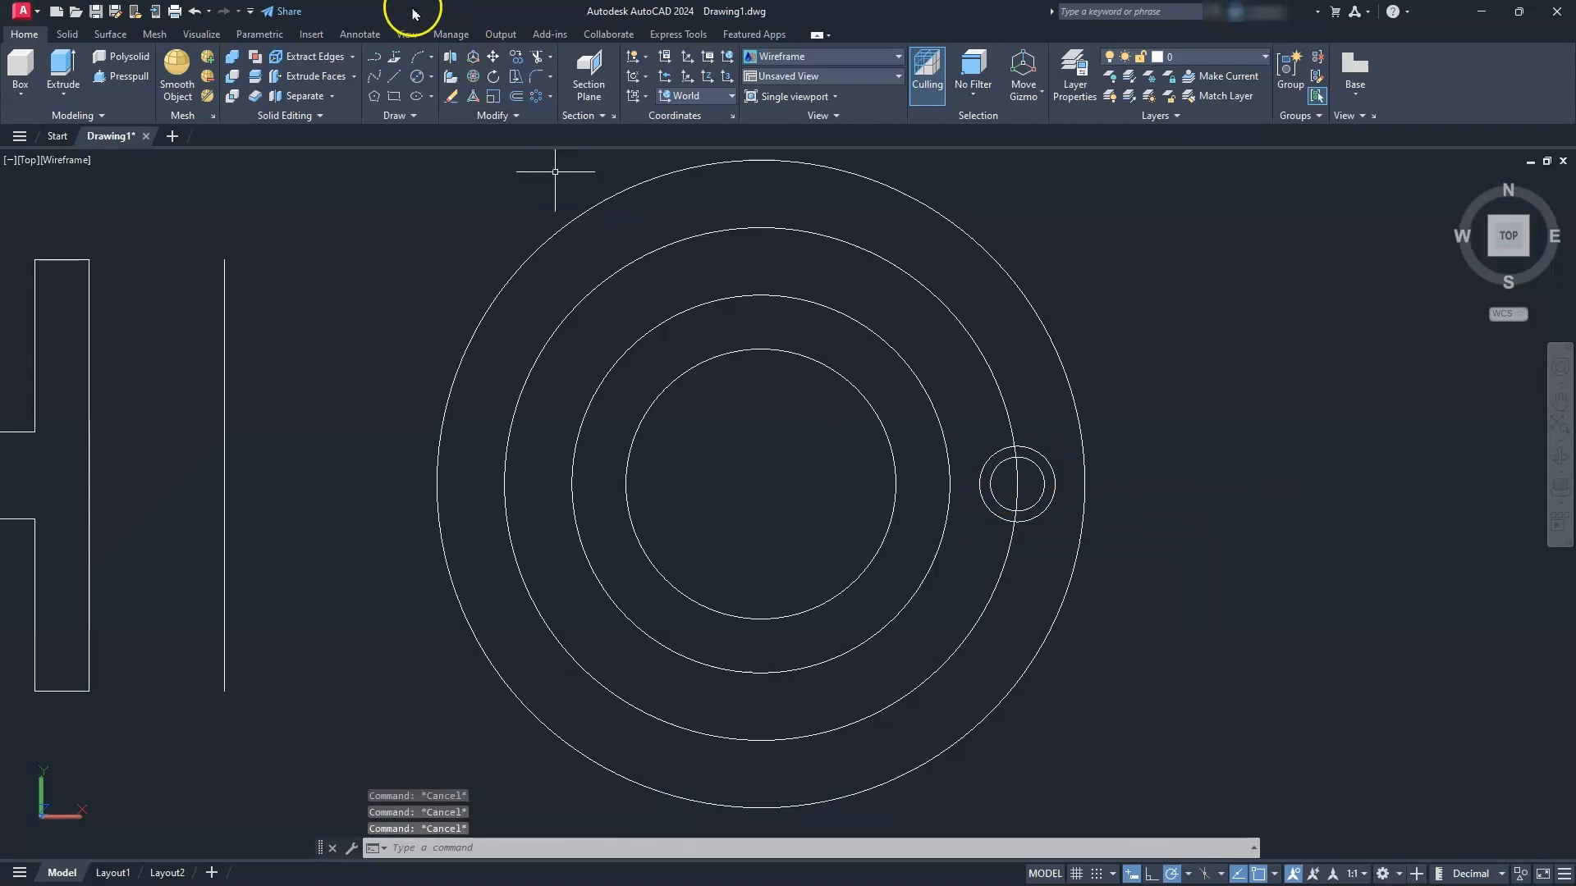
{"action": "left_click", "coordinate": [397, 79]}
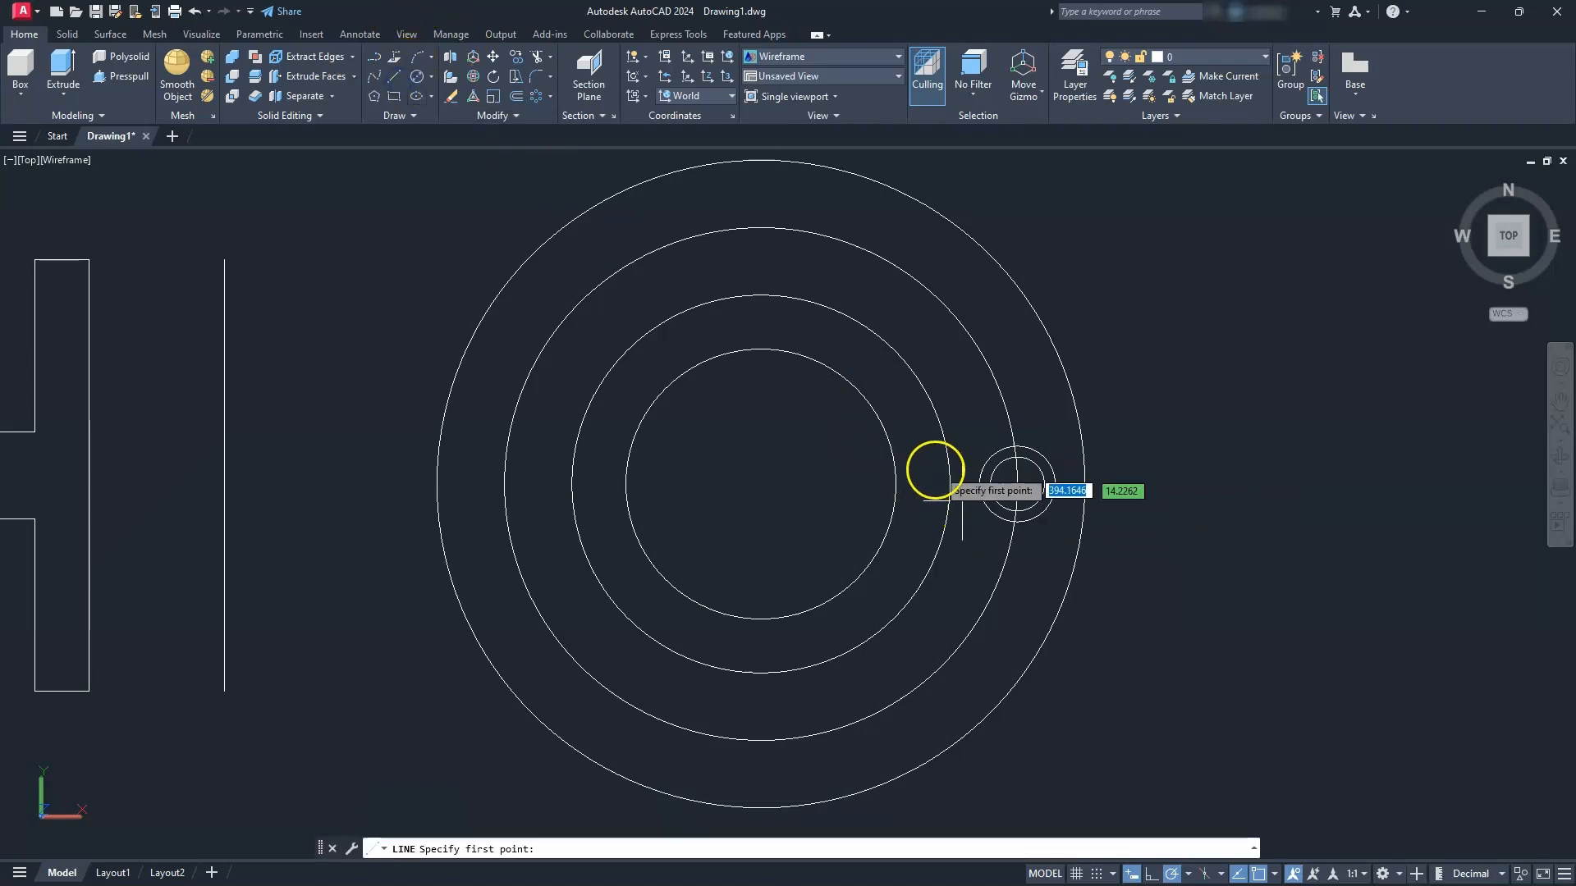
{"action": "left_click", "coordinate": [898, 485]}
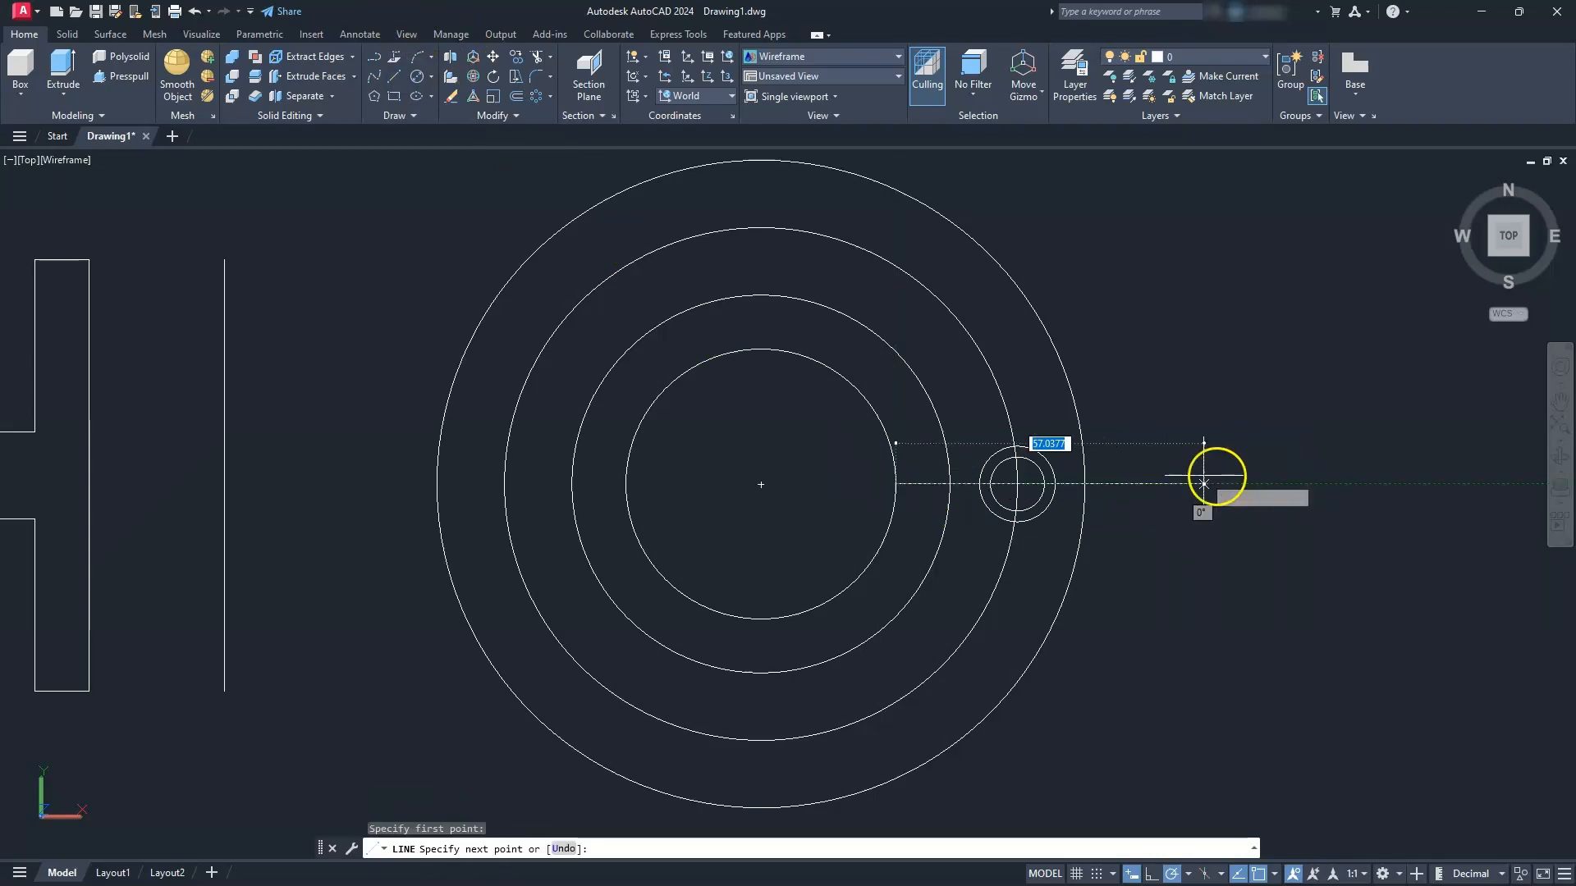
{"action": "key", "text": "Escape"}
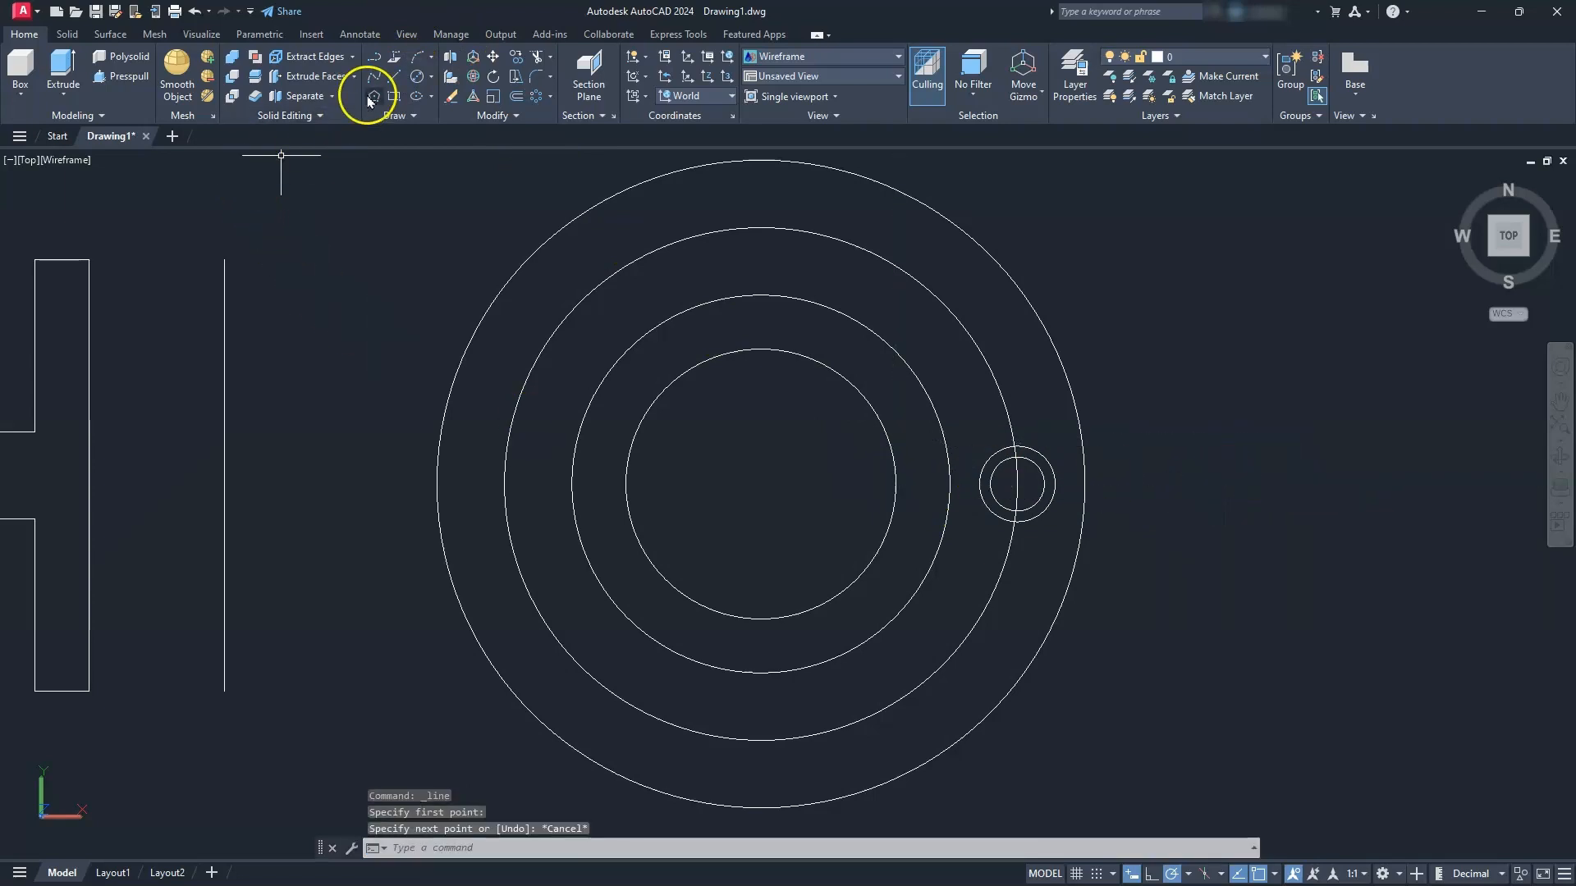
- Draw a horizontal line from the common centre of the circles rightward to beyond the outermost circle
{"action": "key", "text": "space"}
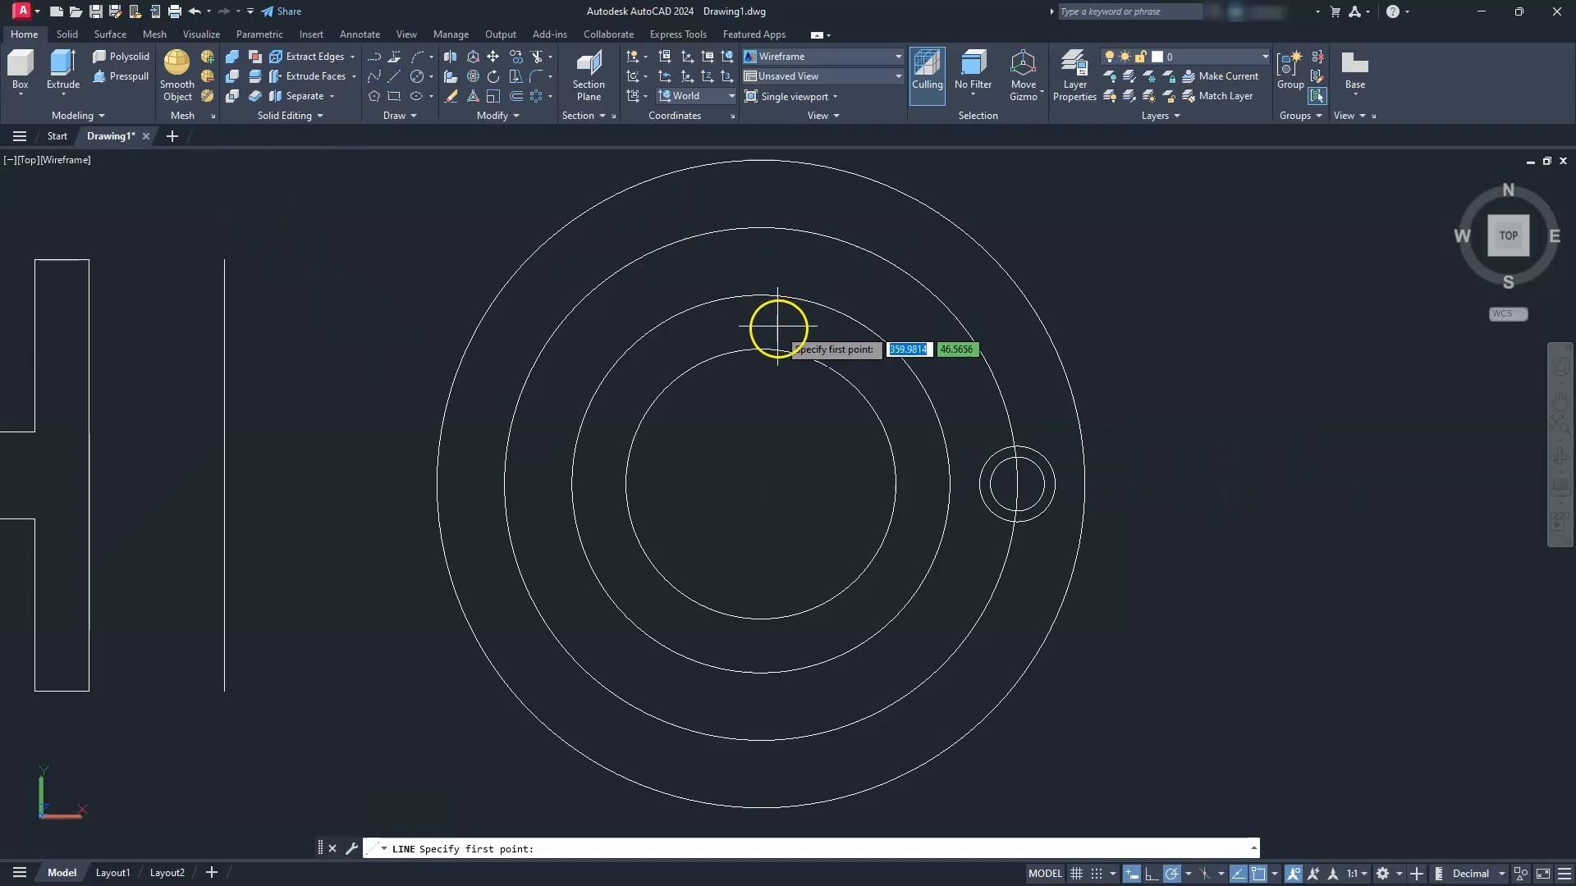
{"action": "left_click", "coordinate": [761, 485]}
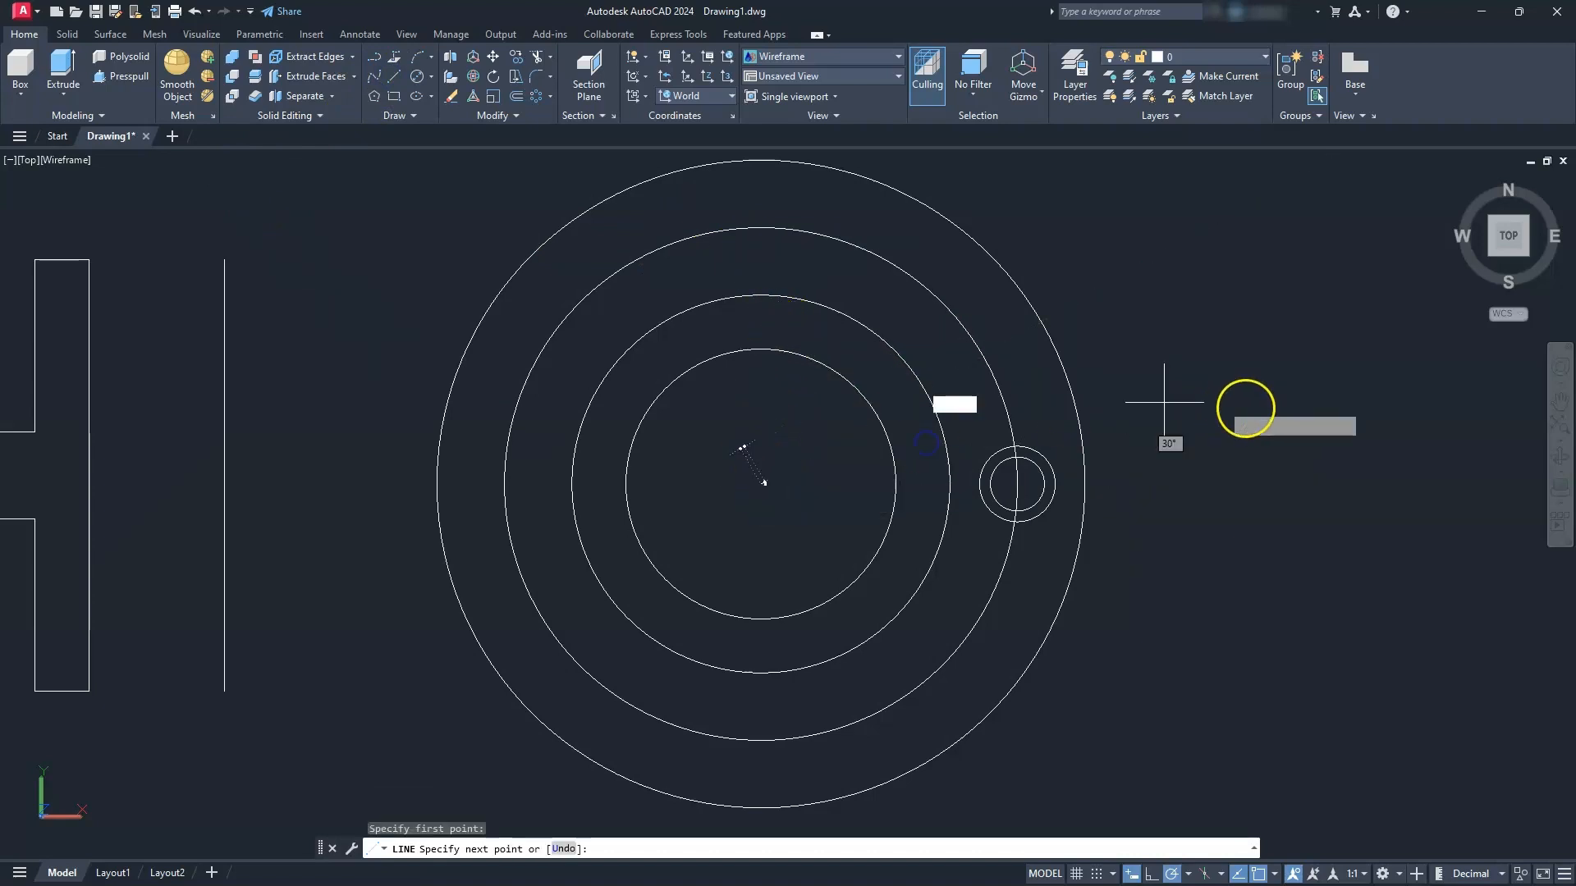
{"action": "left_click", "coordinate": [1241, 484]}
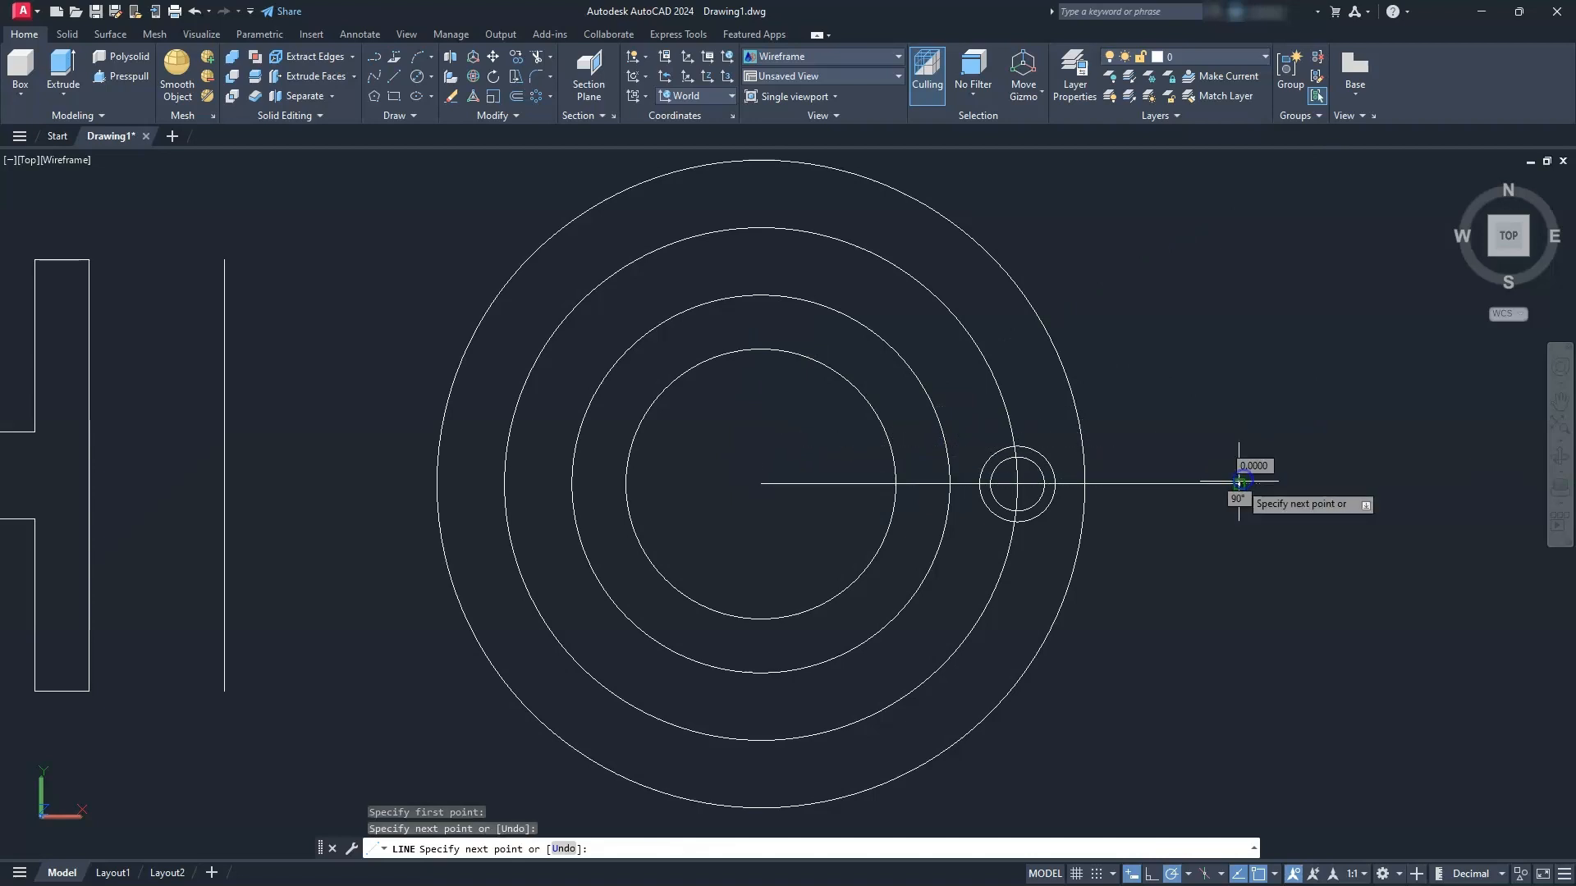
{"action": "key", "text": "Escape"}
{"action": "key", "text": "Escape"}
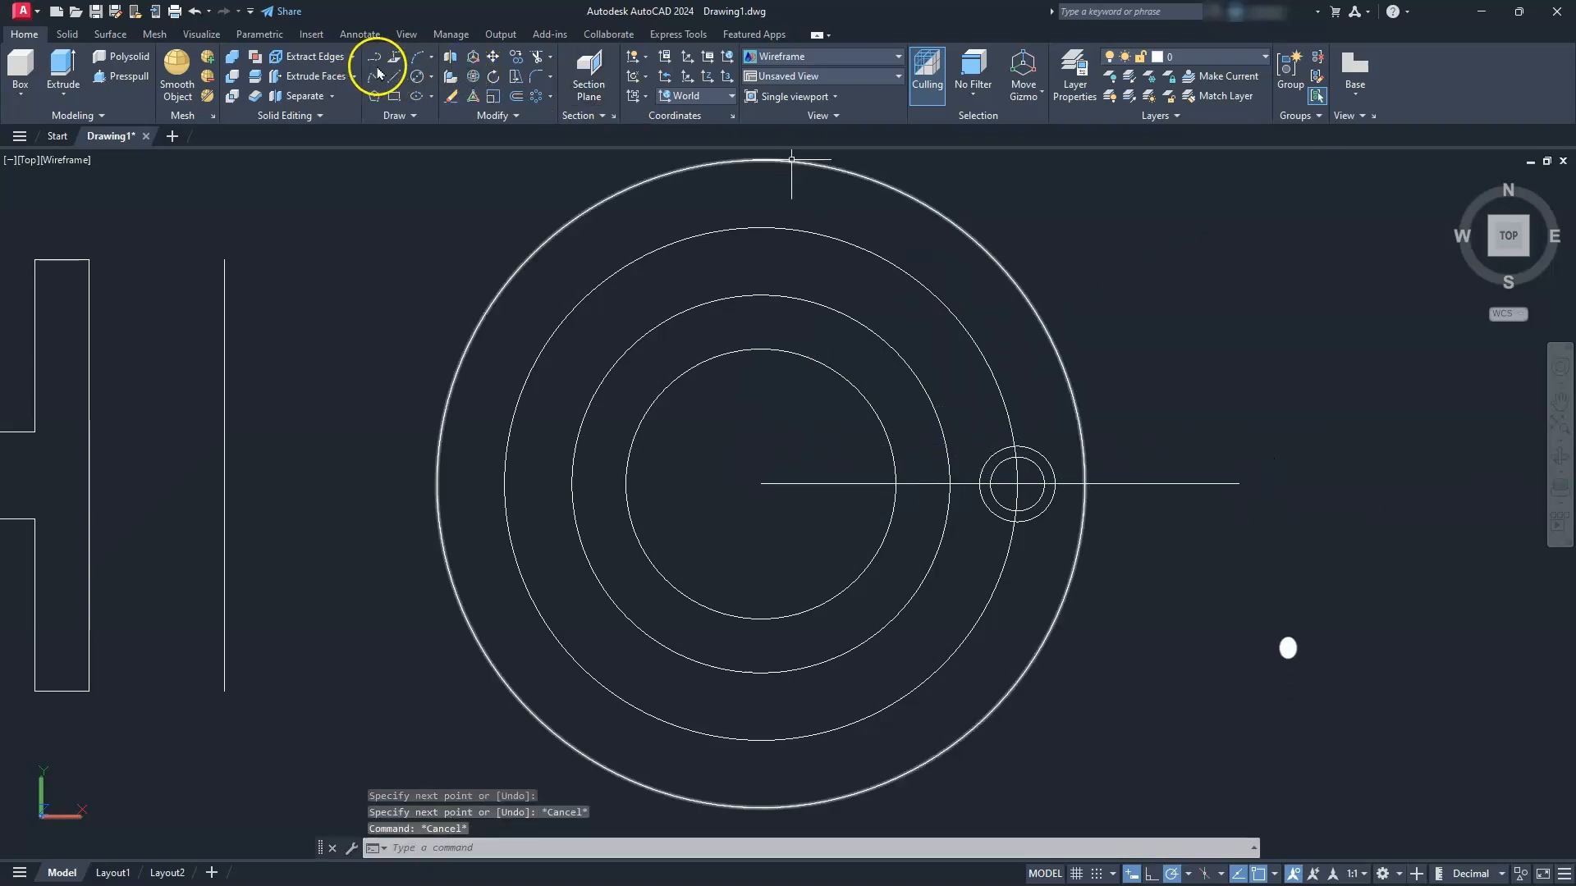
{"action": "left_click", "coordinate": [518, 101]}
{"action": "type", "text": "33"}
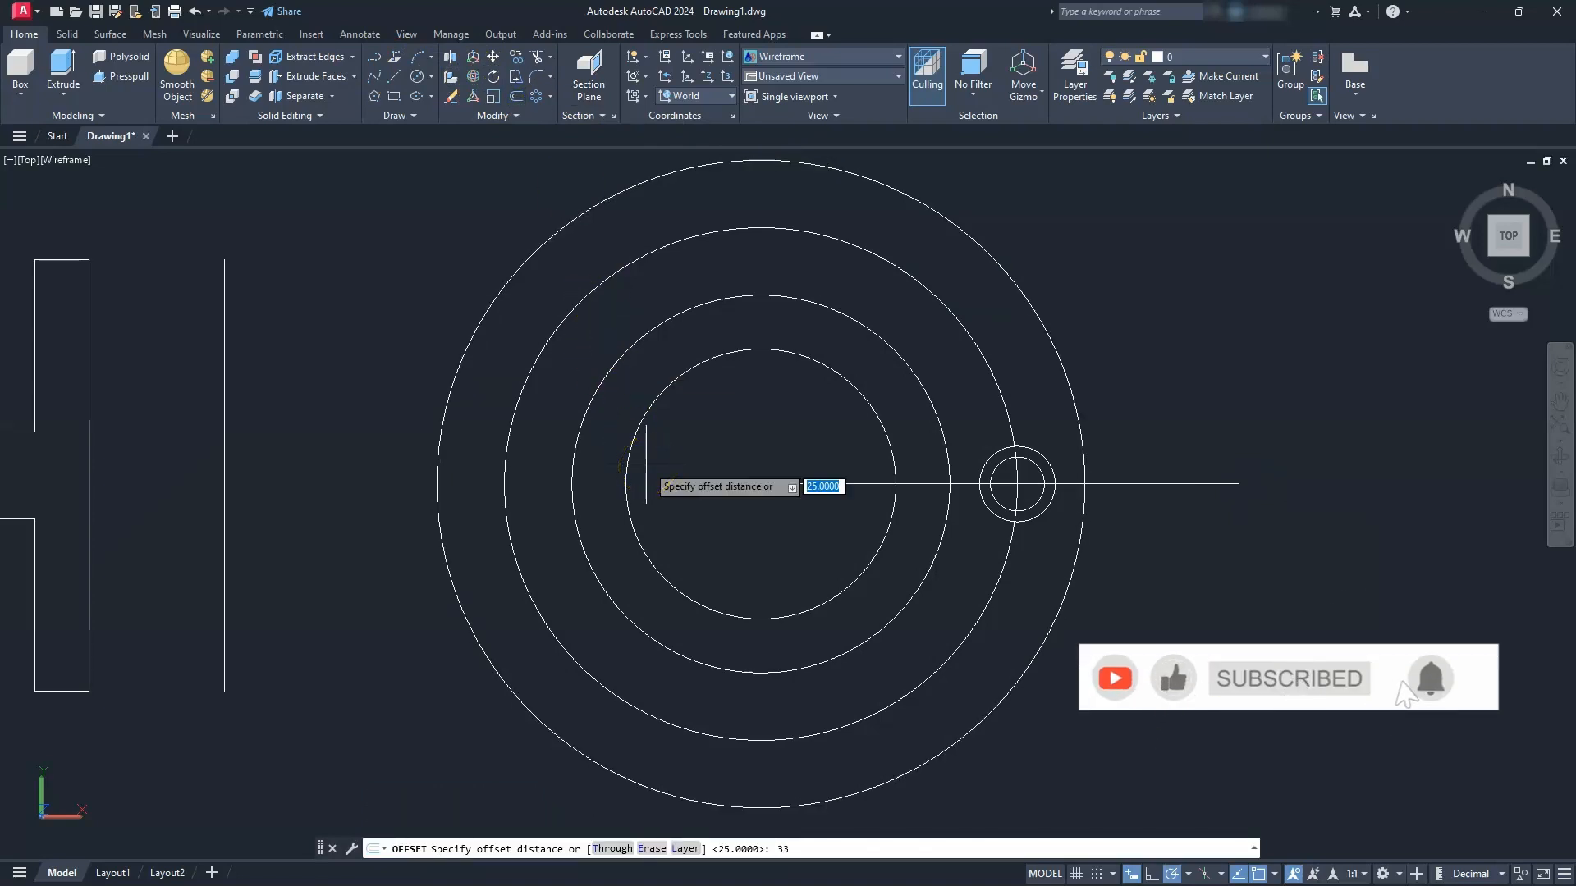
{"action": "key", "text": "Escape"}
{"action": "key", "text": "Escape"}
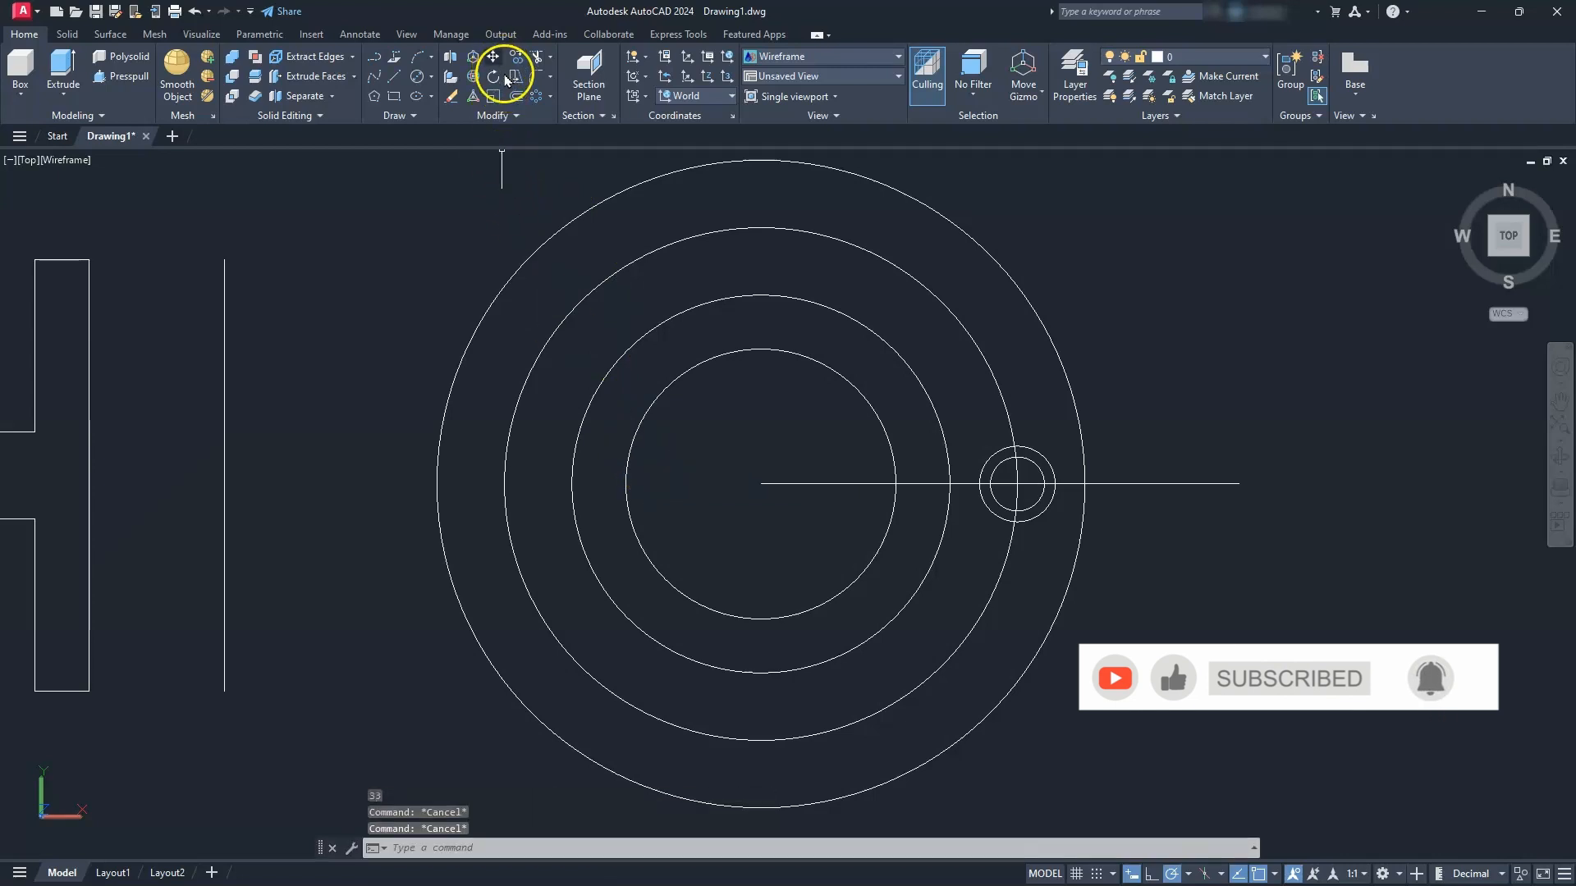
- Offset the horizontal centre line by 3 to both its upper and lower side
{"action": "left_click", "coordinate": [512, 102]}
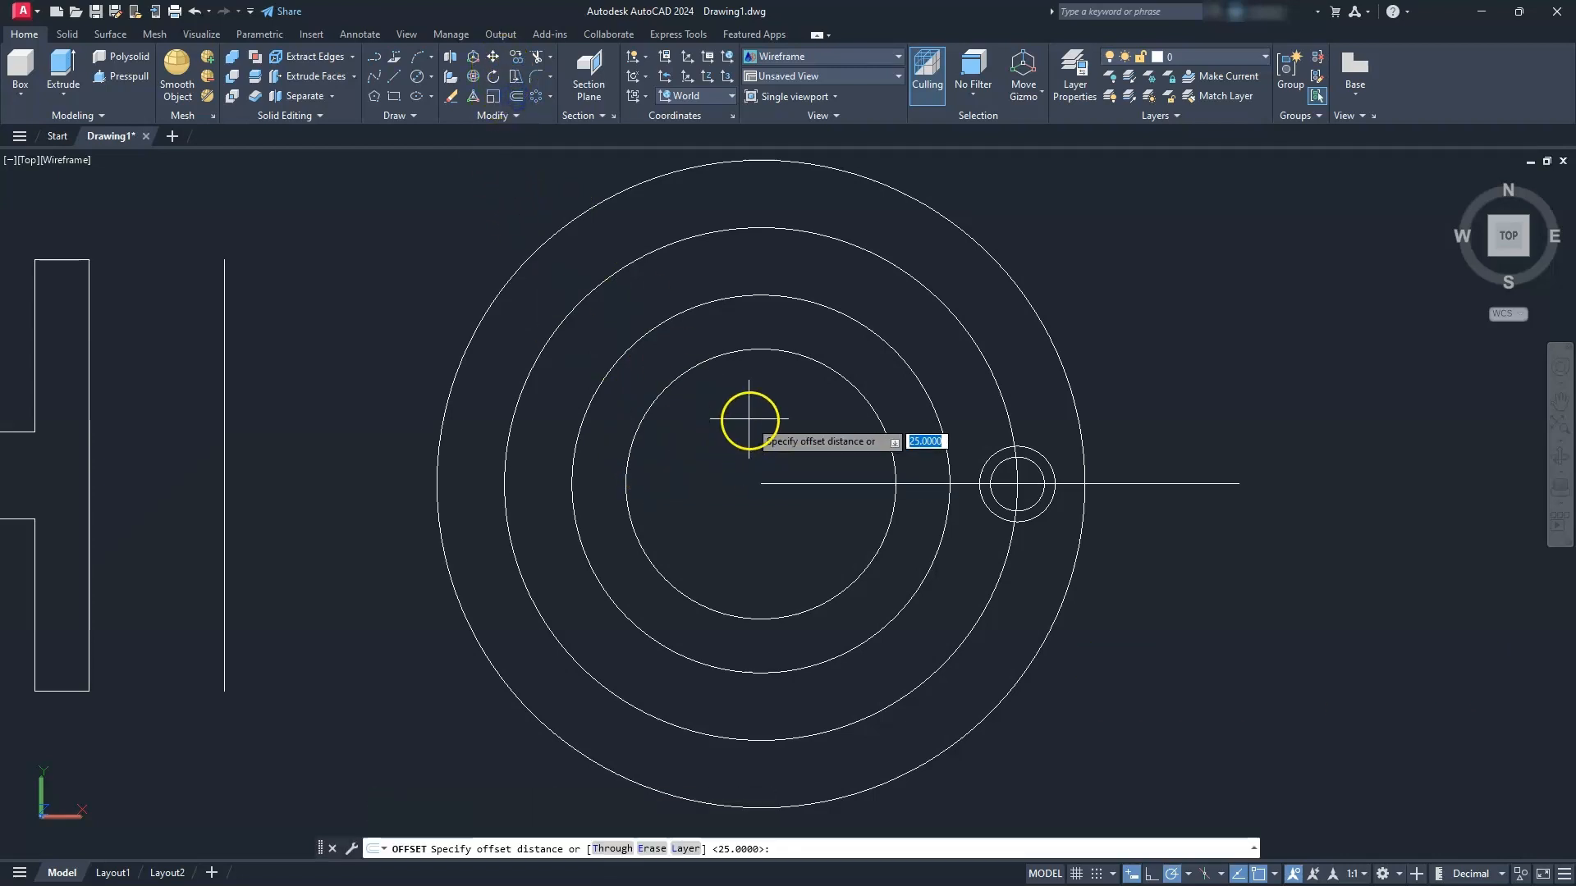
{"action": "key", "text": "Return"}
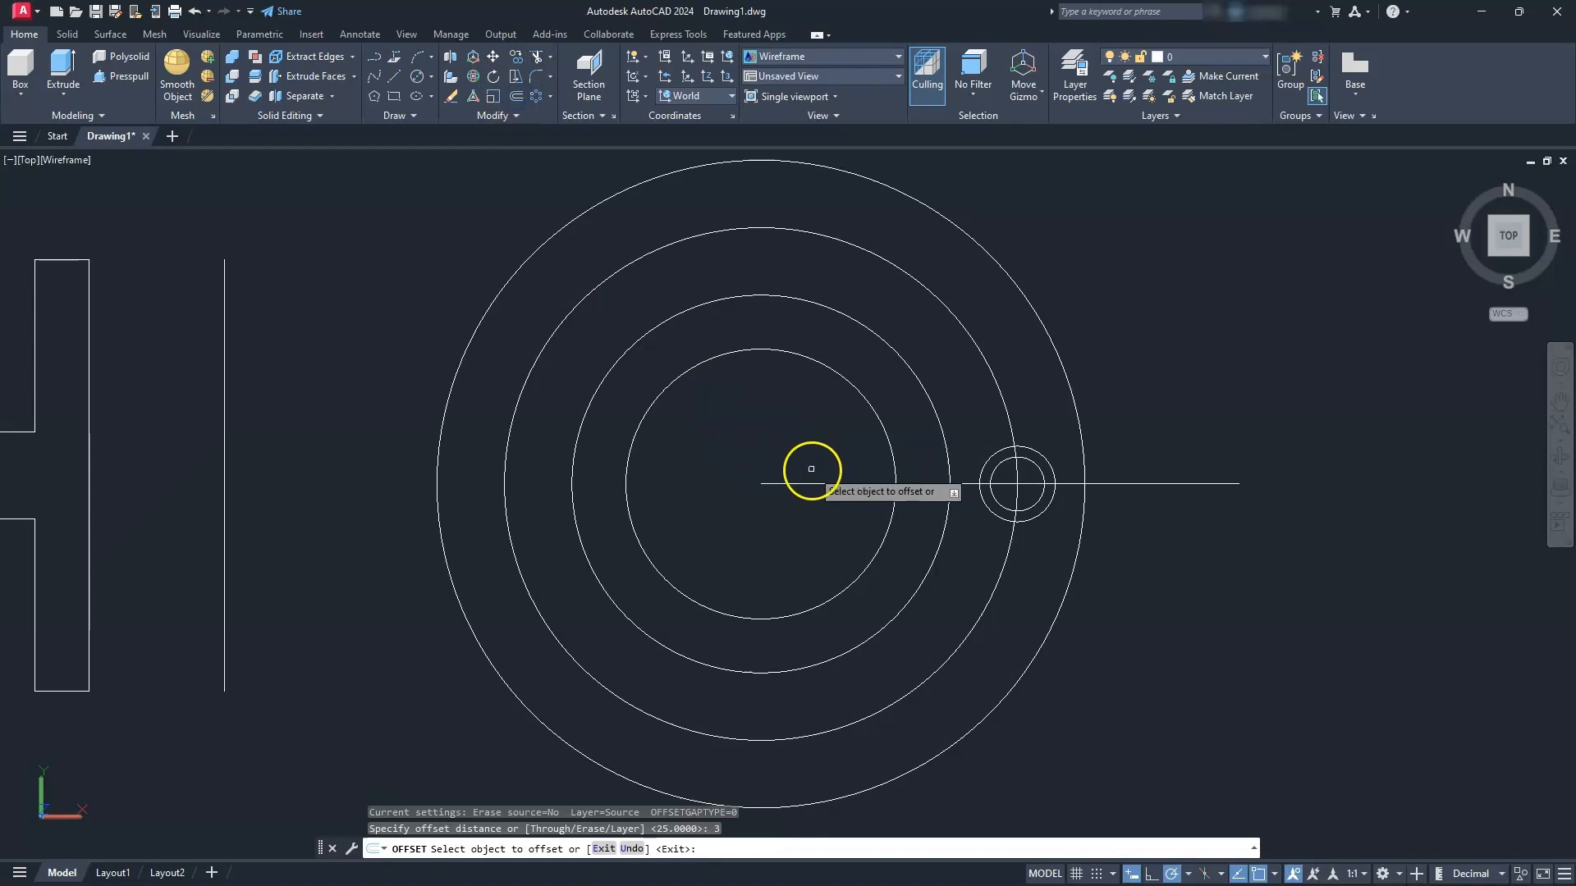
{"action": "left_click", "coordinate": [818, 484]}
{"action": "left_click", "coordinate": [818, 472]}
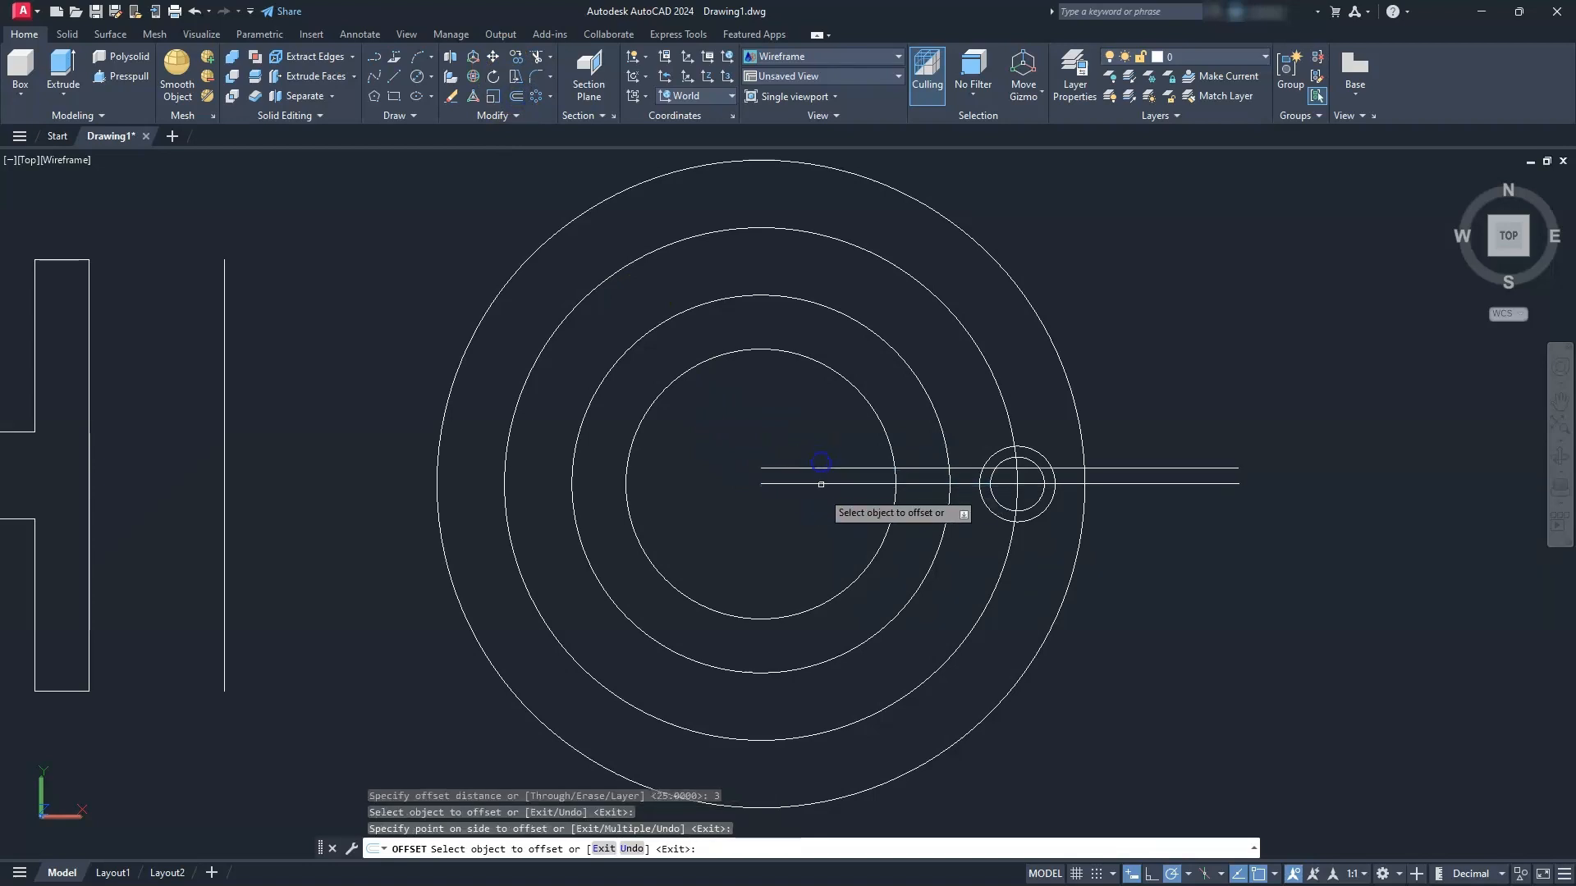
{"action": "left_click", "coordinate": [821, 483]}
{"action": "left_click", "coordinate": [816, 493]}
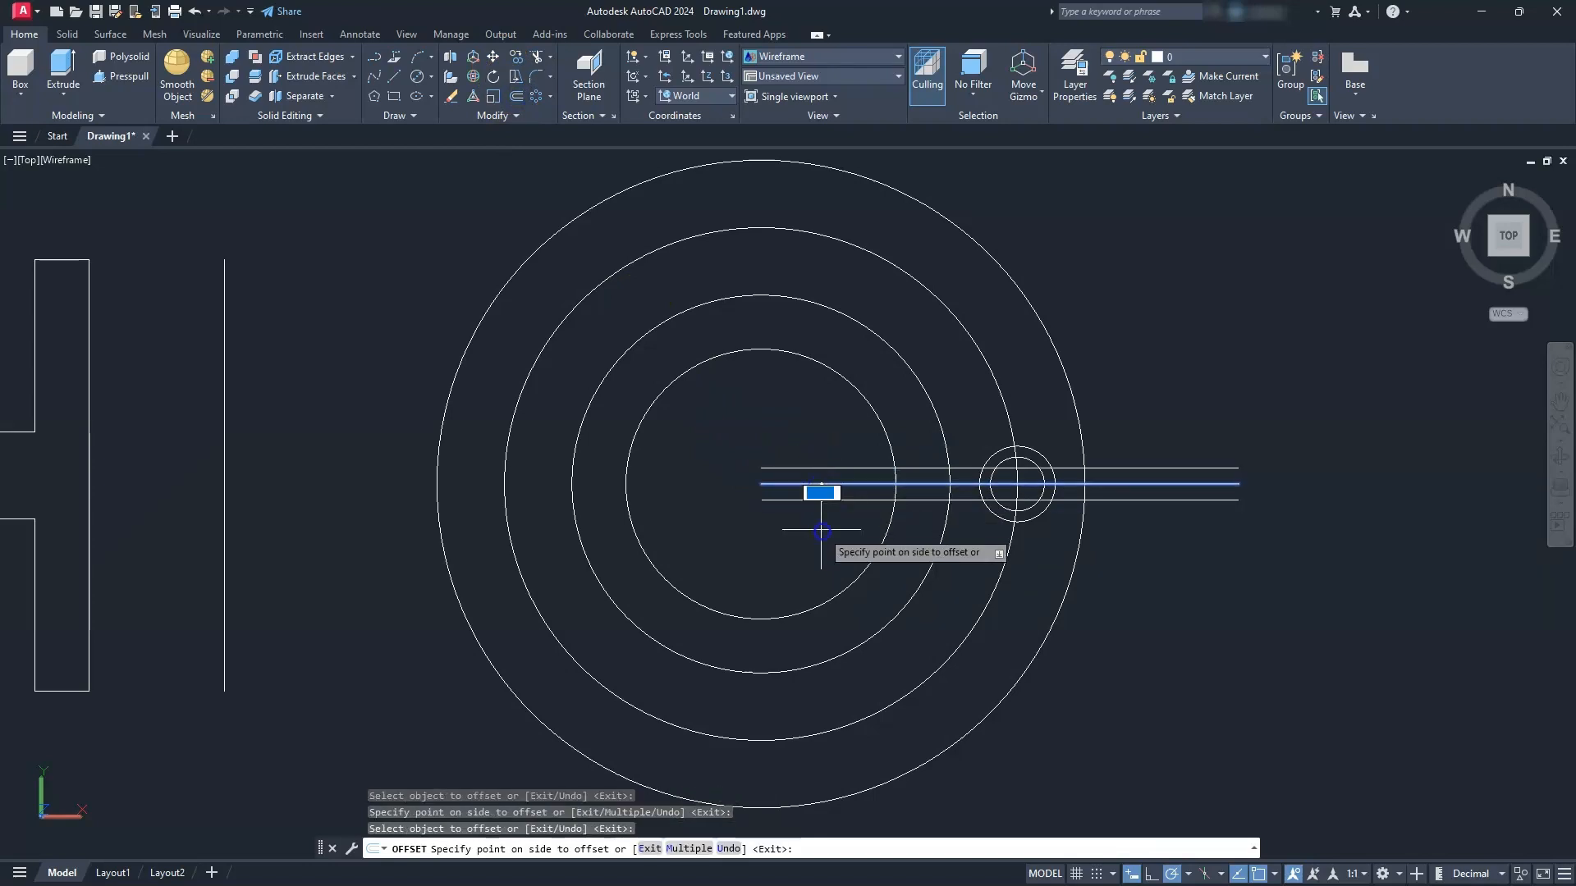
{"action": "key", "text": "Escape"}
{"action": "key", "text": "Escape"}
{"action": "left_click", "coordinate": [858, 488]}
{"action": "key", "text": "Escape"}
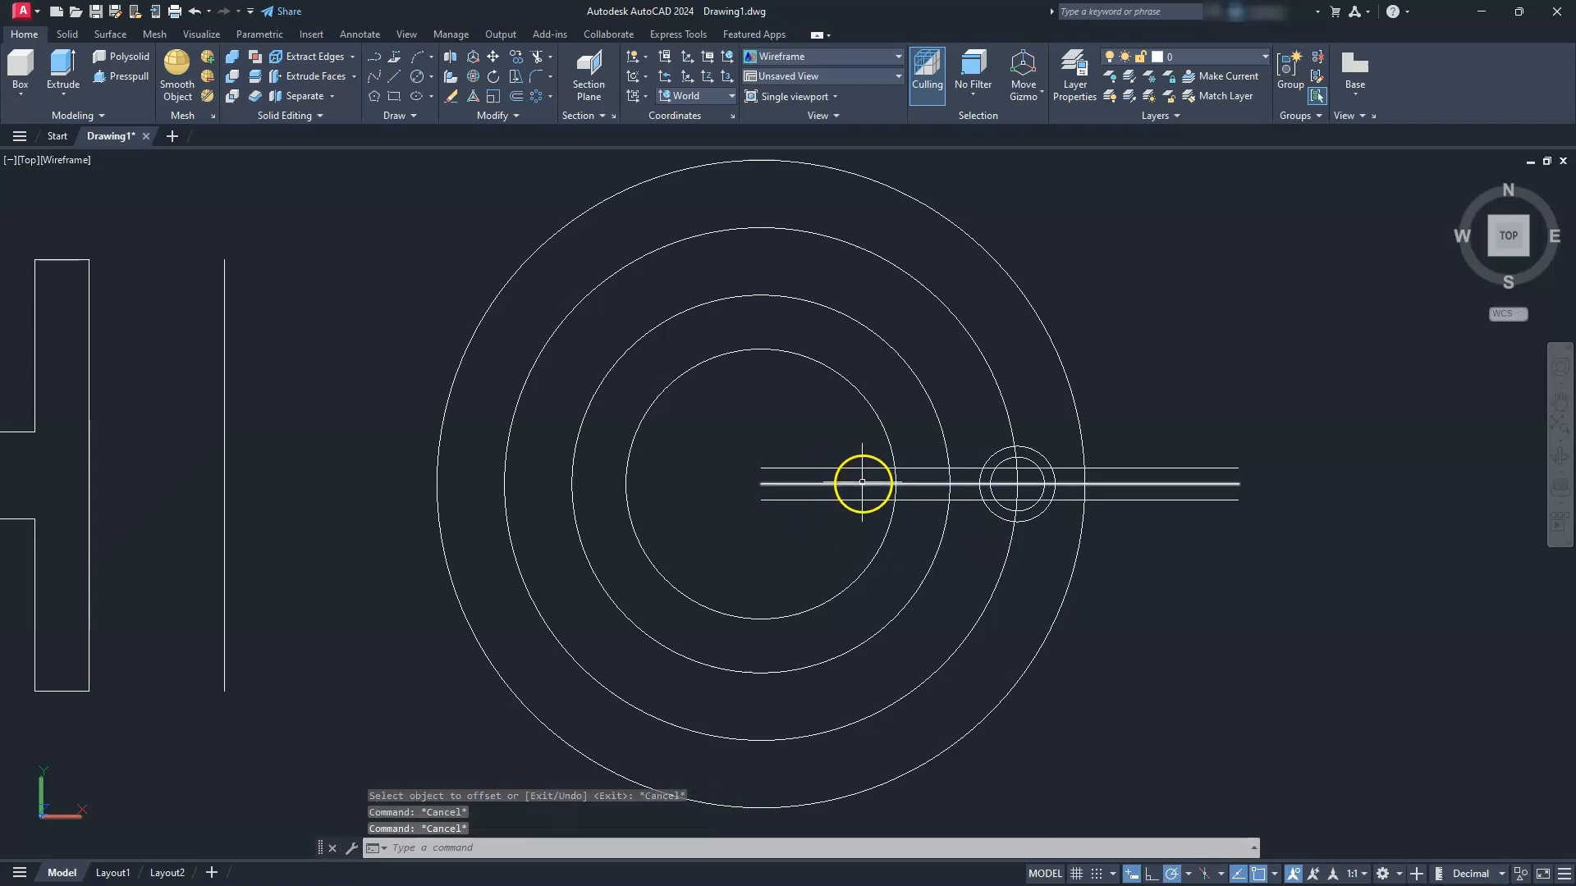
- Delete the original horizontal centre line and the 95-diameter construction circle
{"action": "left_click", "coordinate": [861, 482]}
{"action": "key", "text": "Delete"}
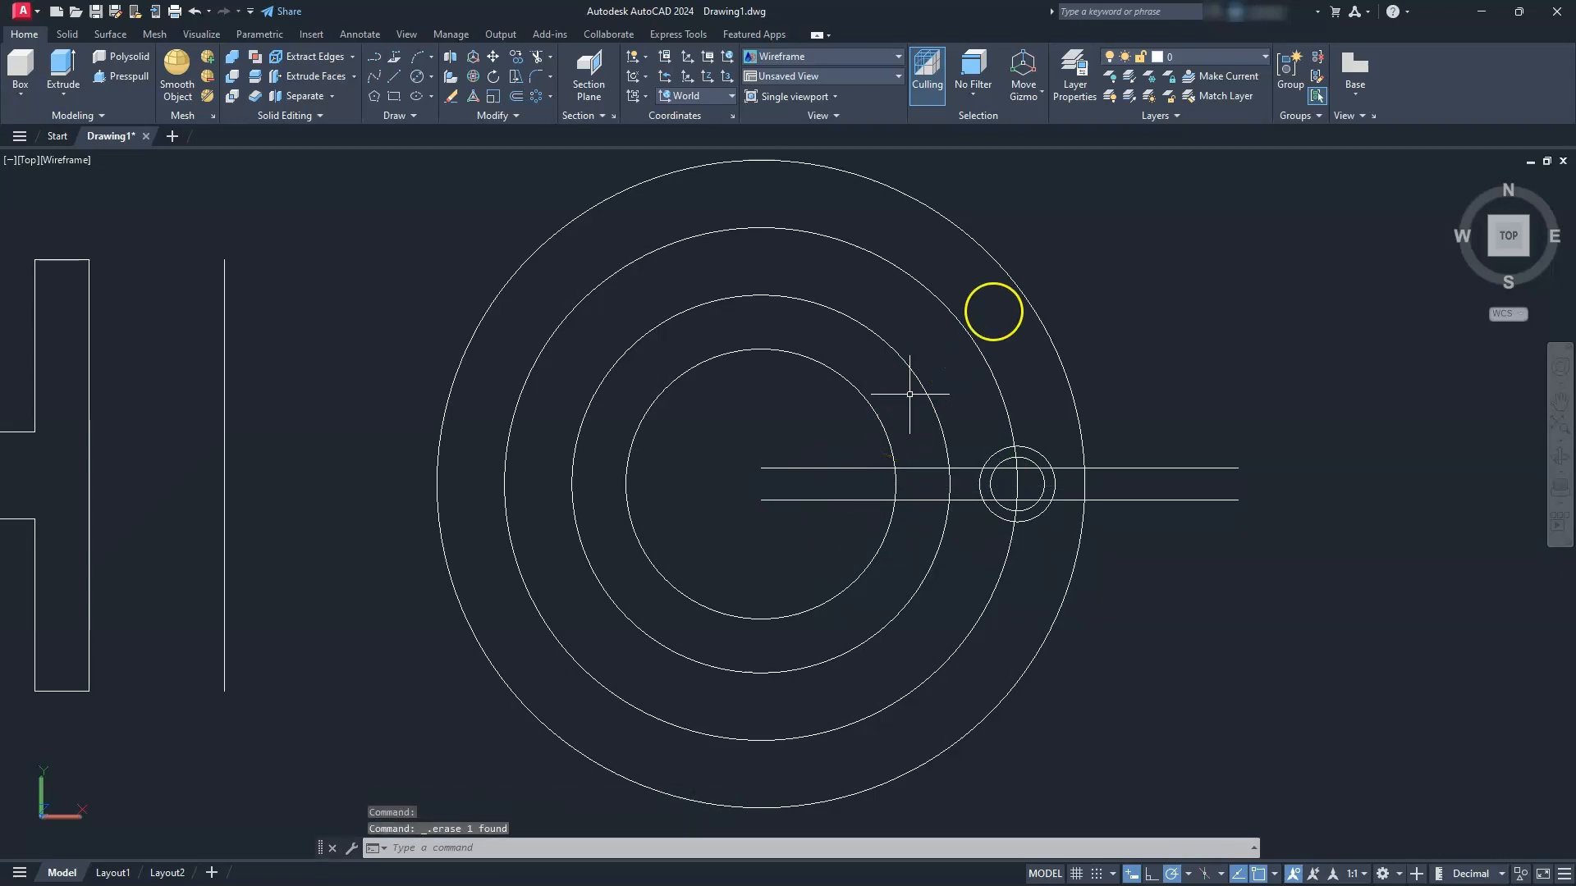
{"action": "left_click", "coordinate": [973, 333]}
{"action": "key", "text": "Delete"}
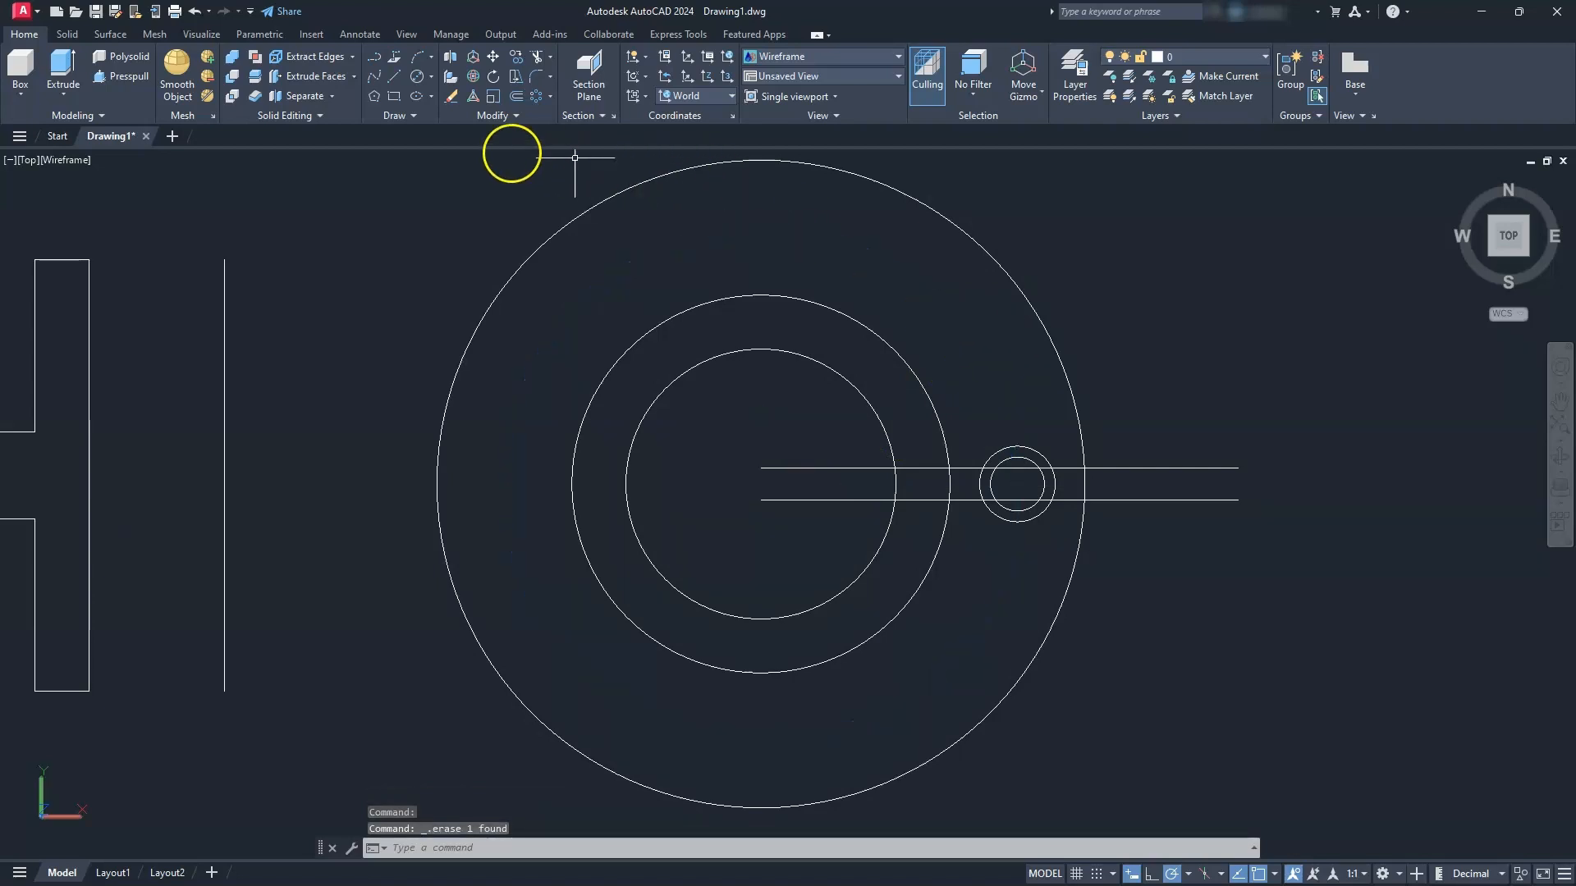
- Create a polyline boundary of the keyway-shaped area enclosed by the two parallel lines and the 50- and 70-diameter circles
{"action": "left_click", "coordinate": [422, 119]}
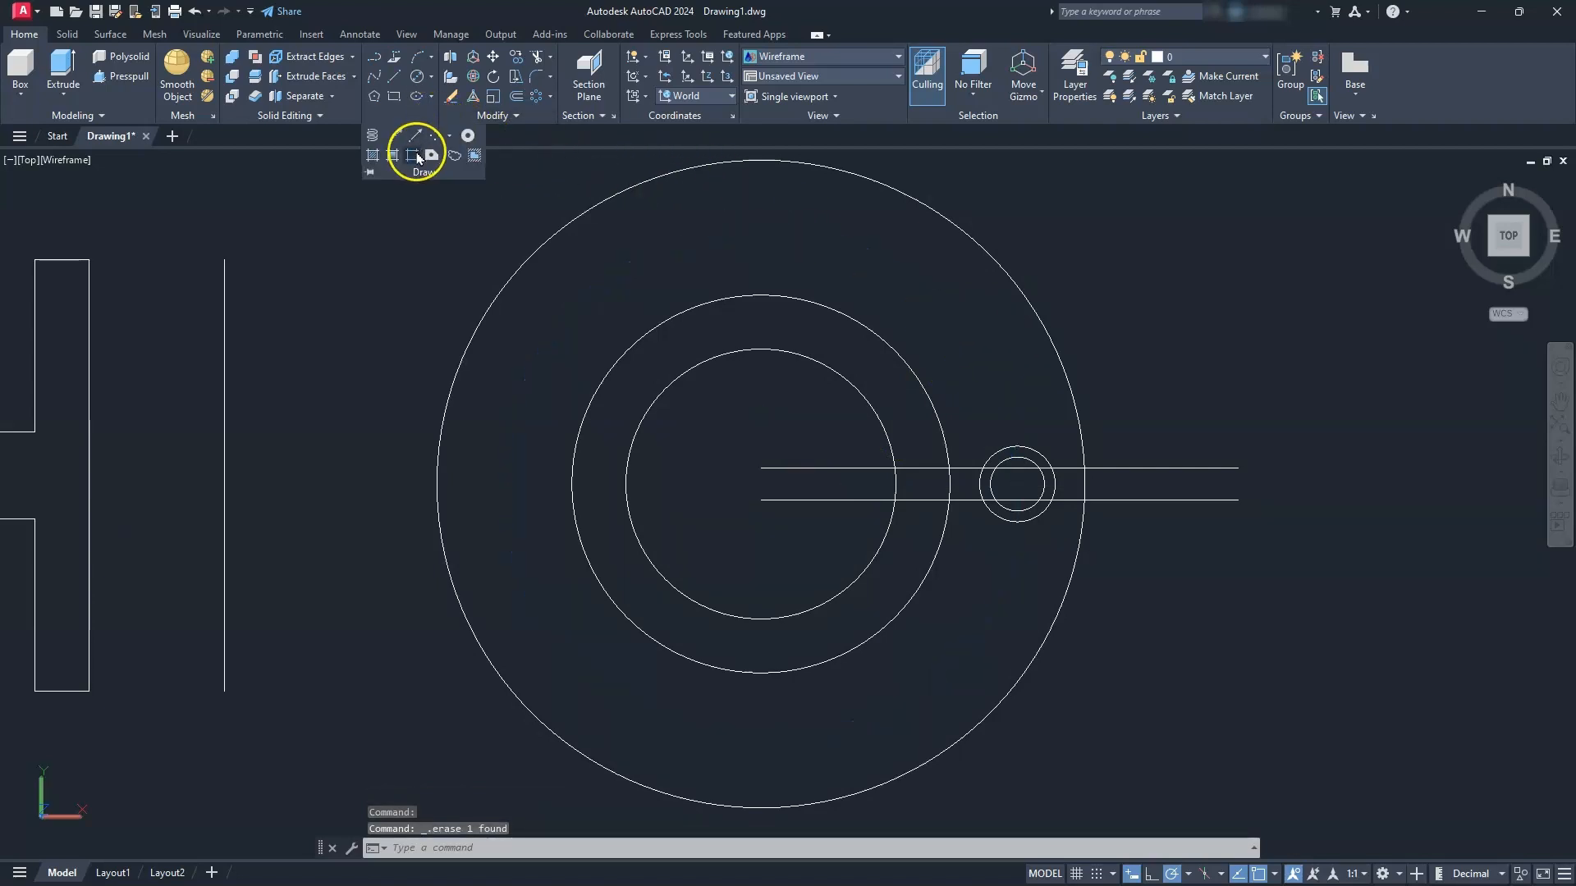
{"action": "left_click", "coordinate": [413, 156]}
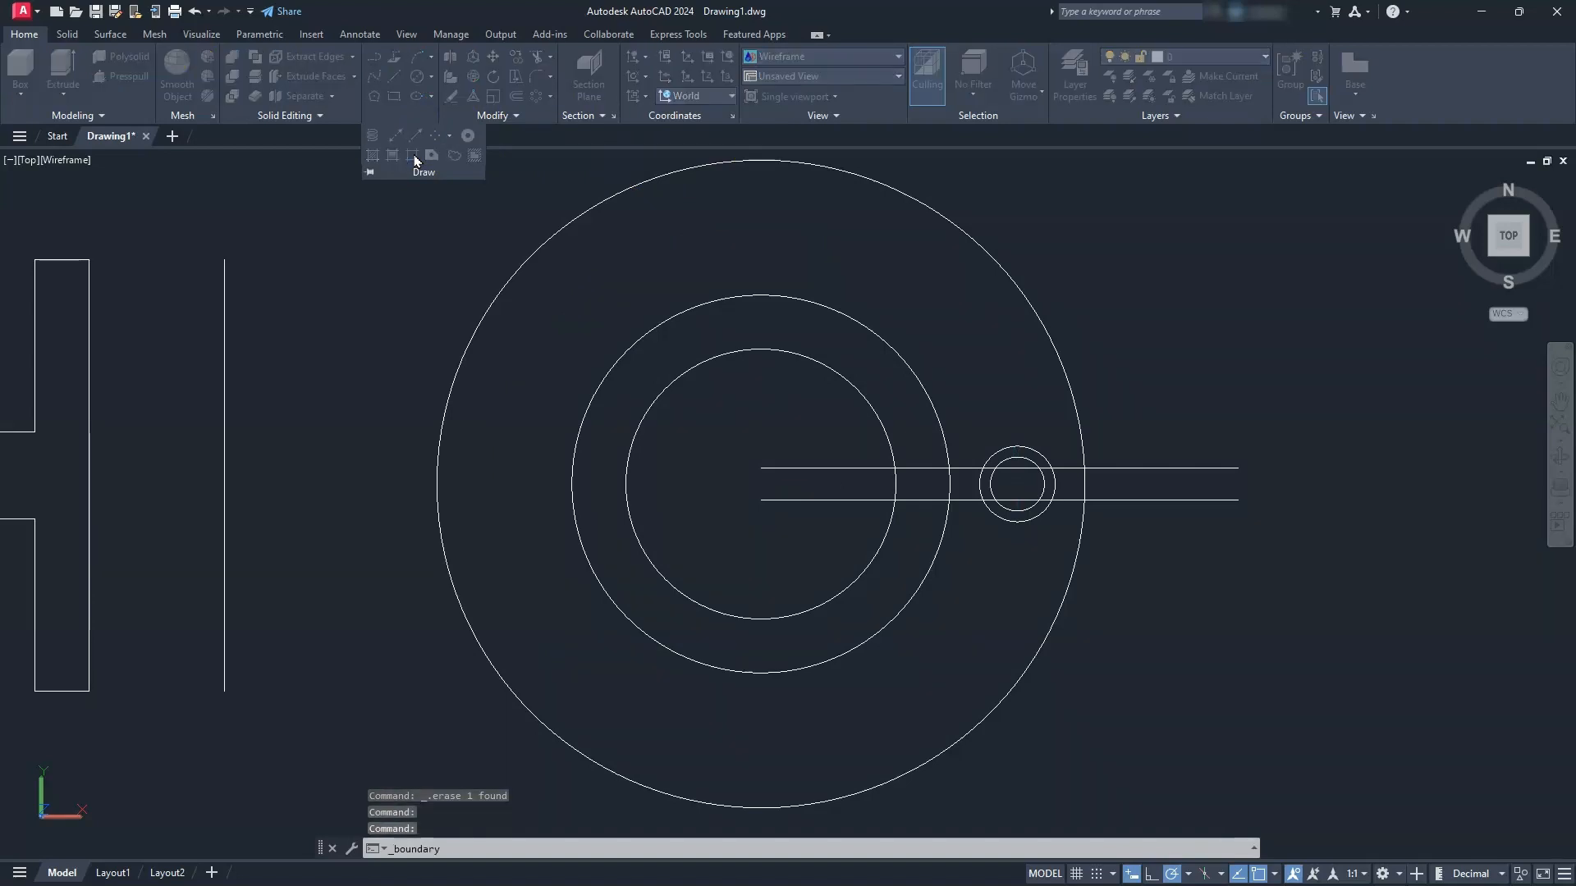
{"action": "left_click", "coordinate": [692, 367]}
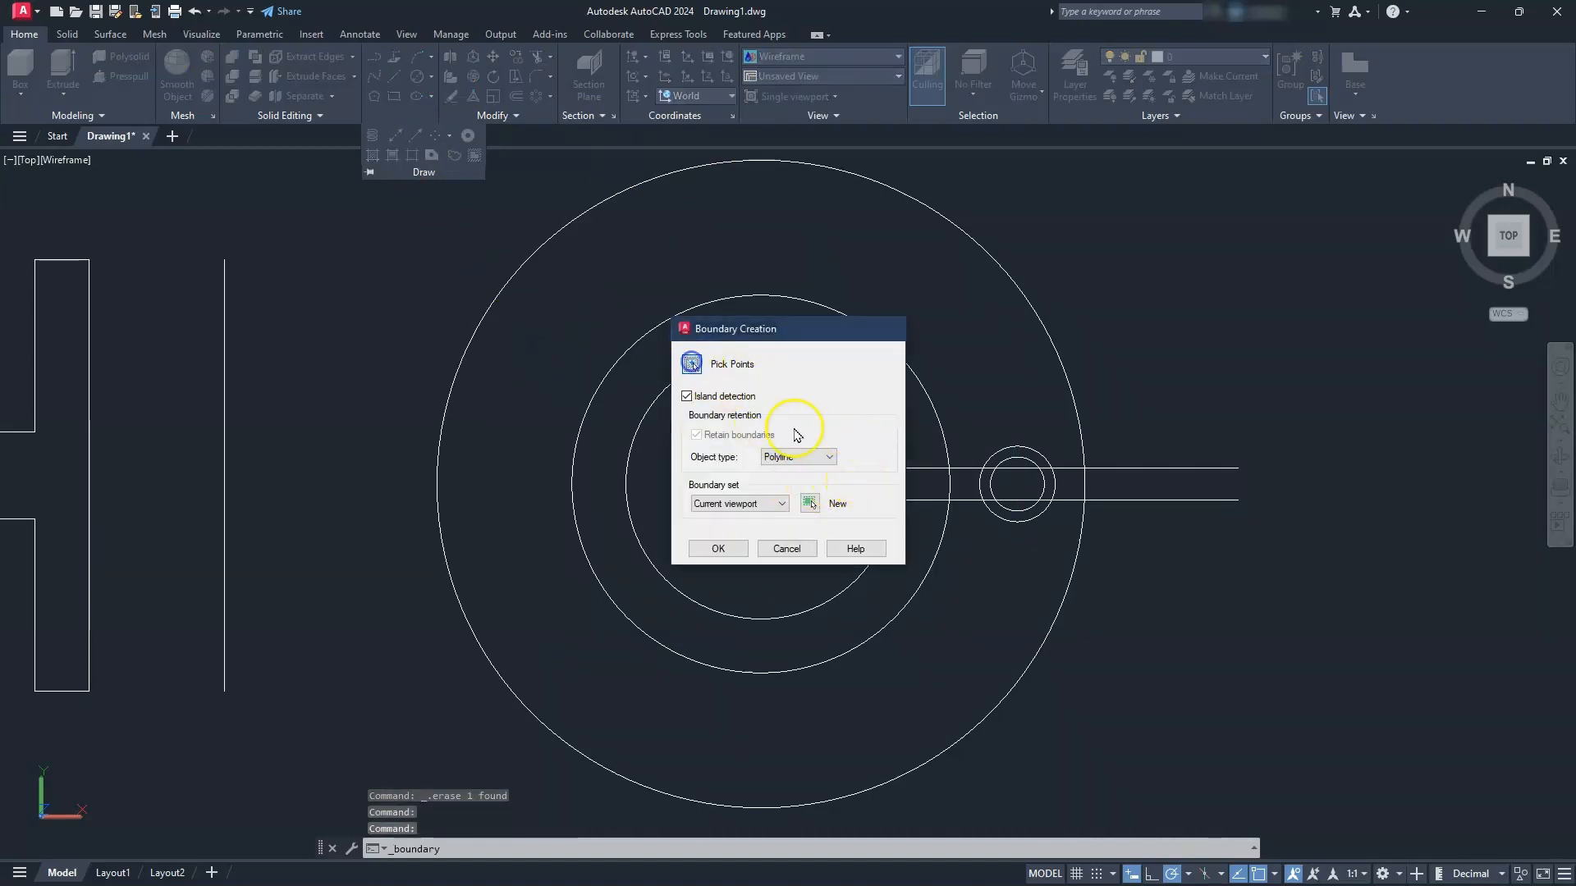
{"action": "left_click", "coordinate": [923, 484]}
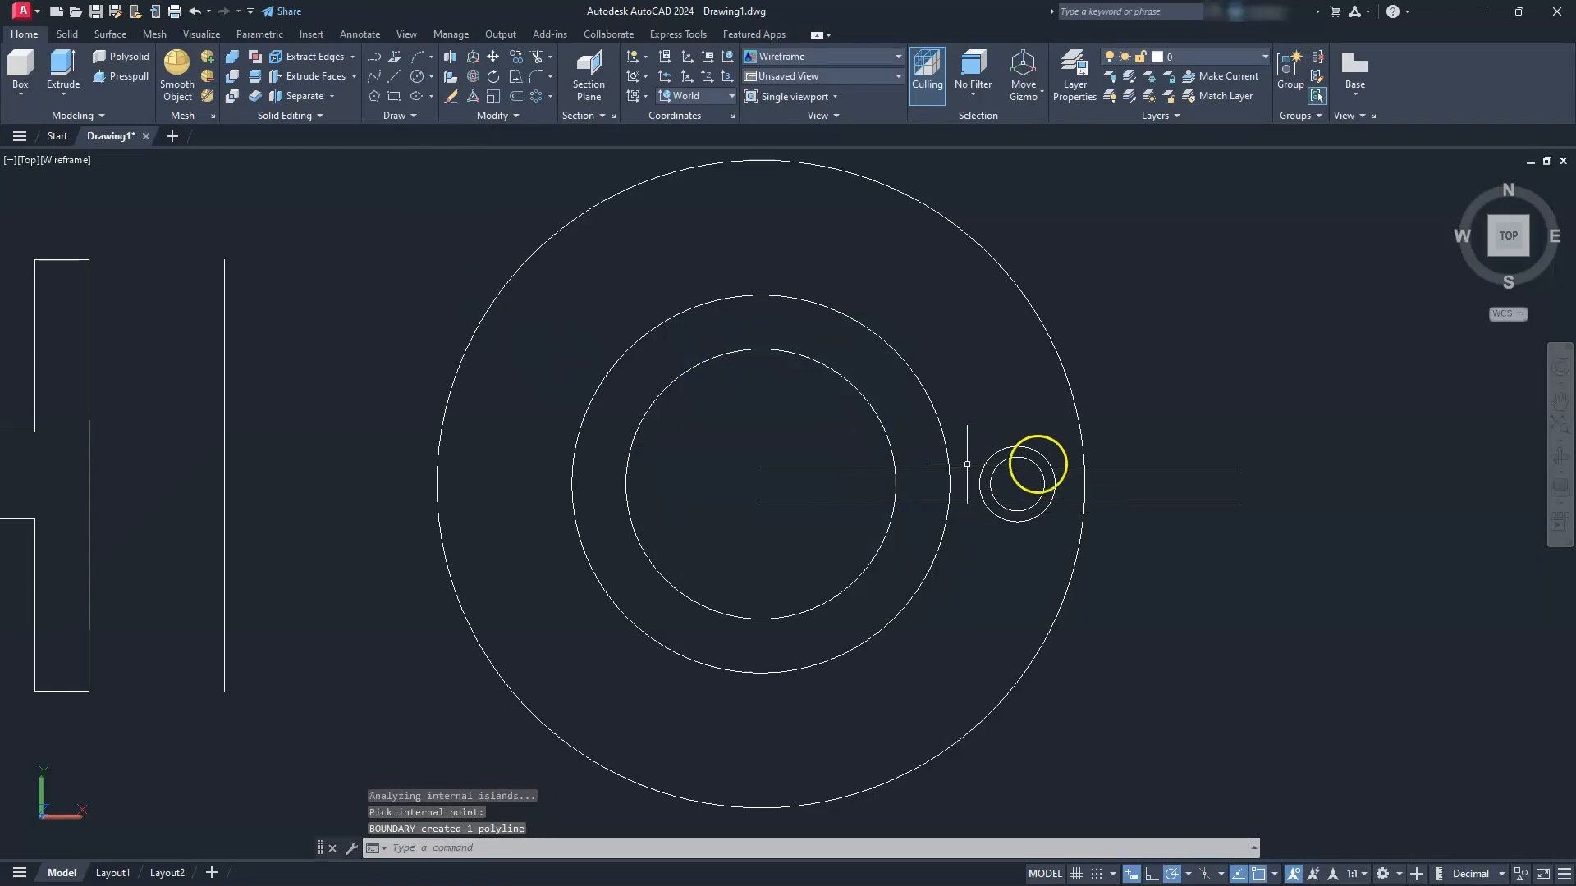
{"action": "key", "text": "Escape"}
- Delete the two parallel offset lines, keeping the boundary polyline
{"action": "left_click", "coordinate": [1206, 450]}
{"action": "left_click", "coordinate": [1163, 525]}
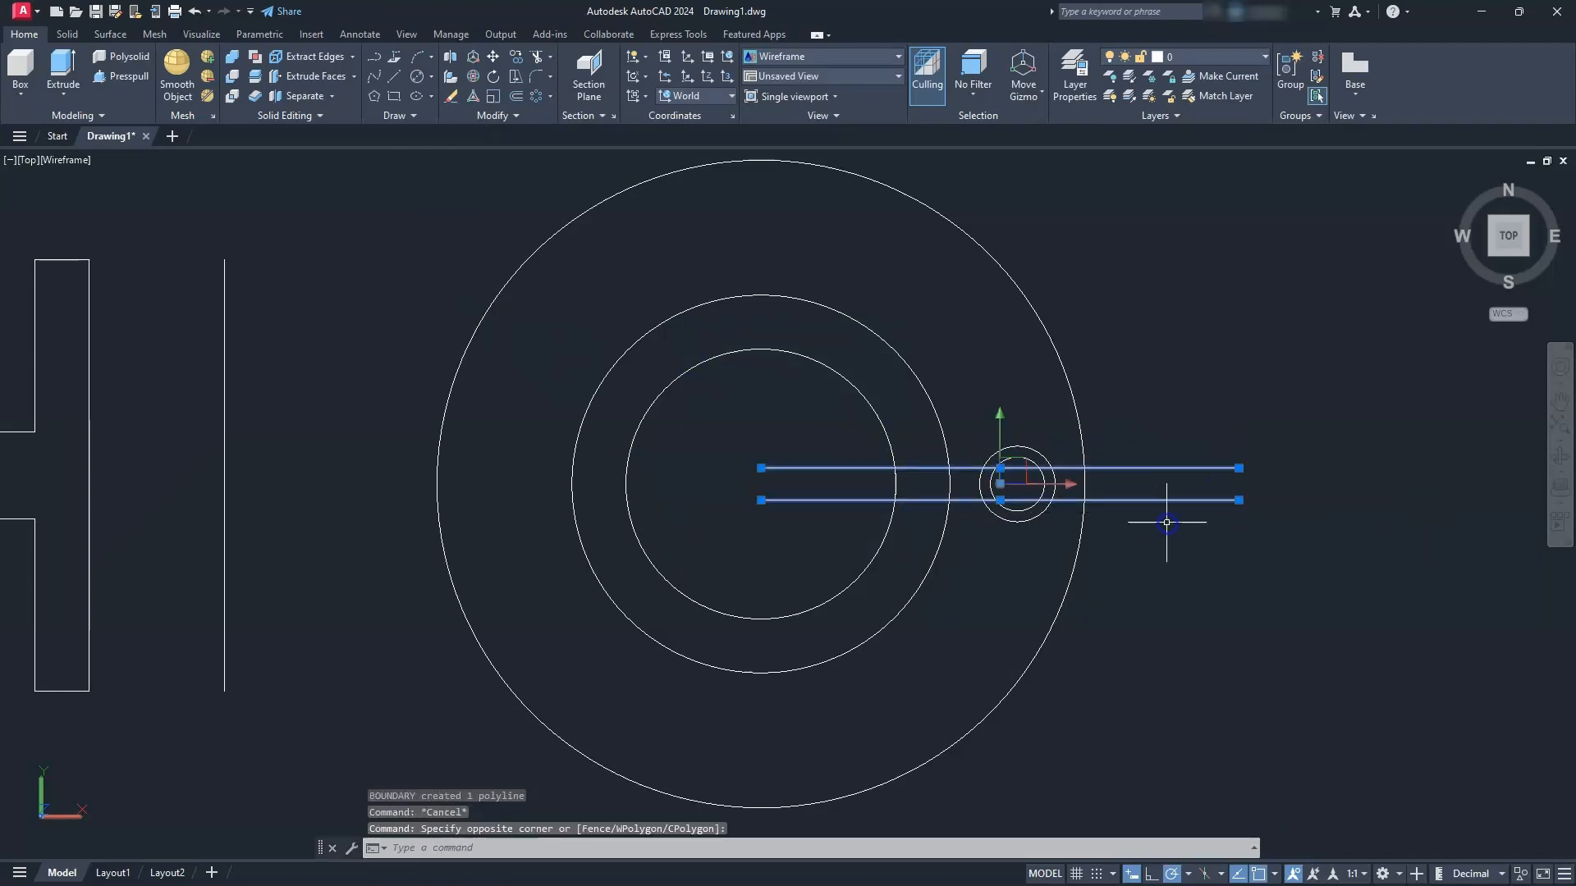
{"action": "key", "text": "Delete"}
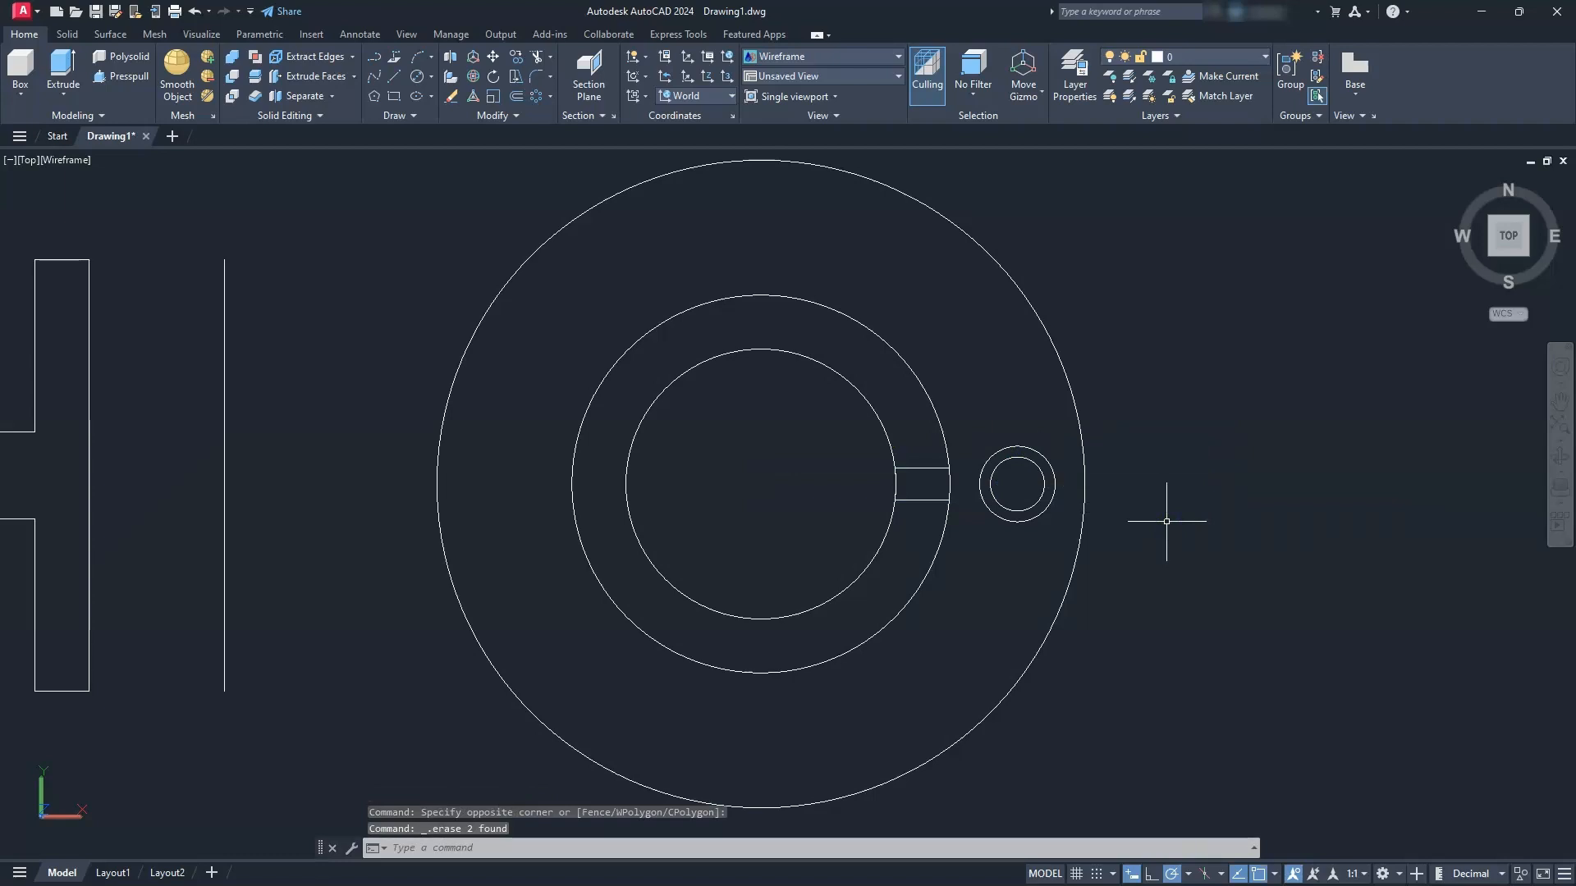
- Create a polar array of the slot boundary with 6 items over 360 degrees about the centre of the concentric circles
{"action": "left_click", "coordinate": [538, 96]}
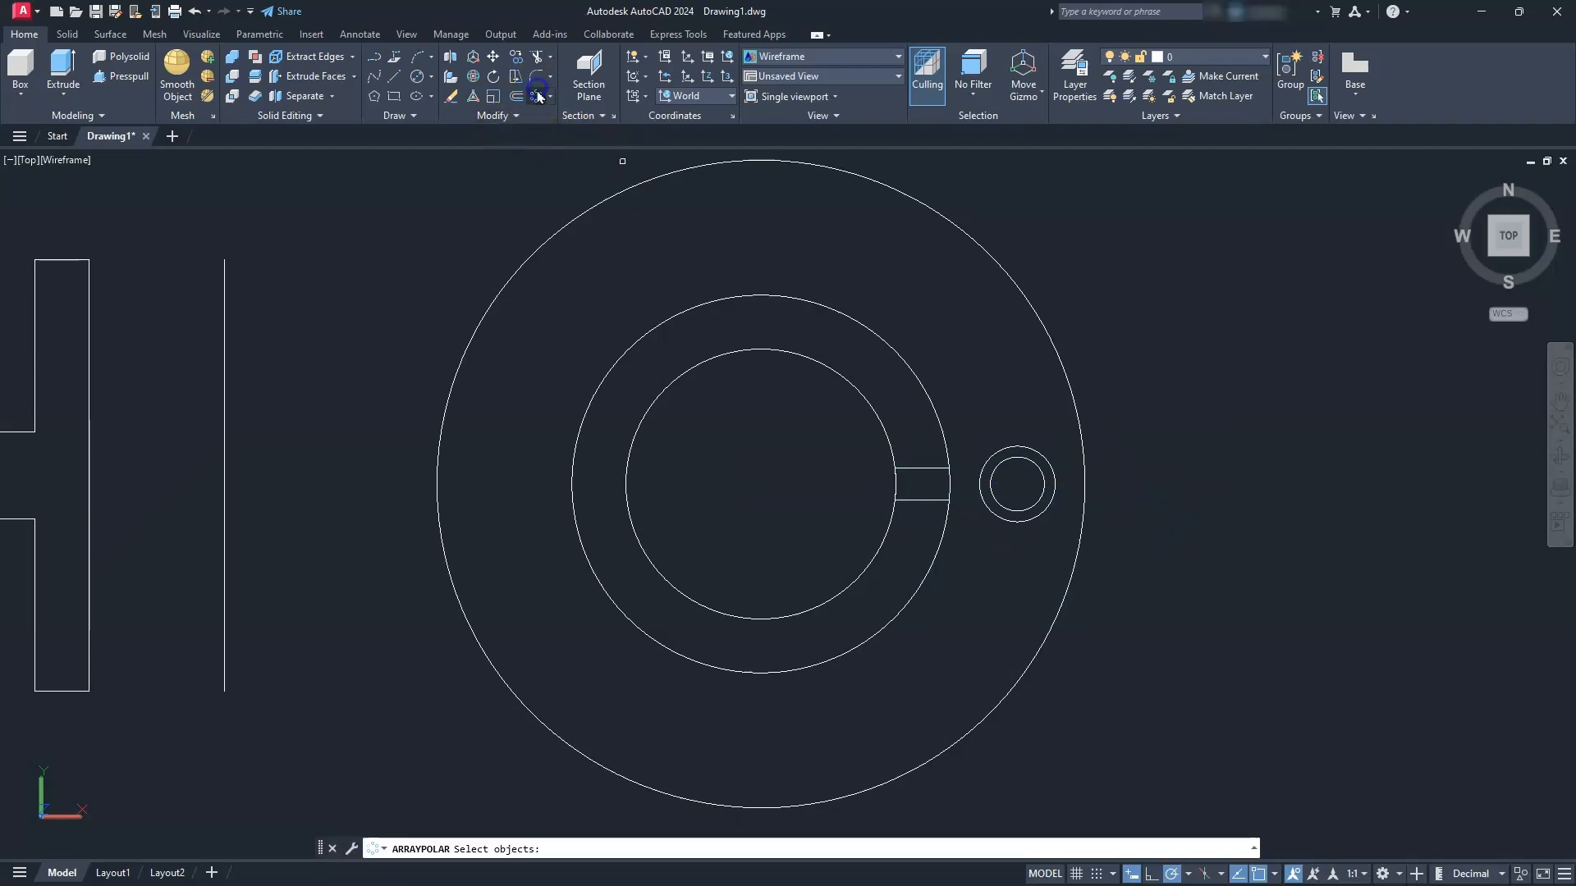
{"action": "left_click", "coordinate": [930, 470]}
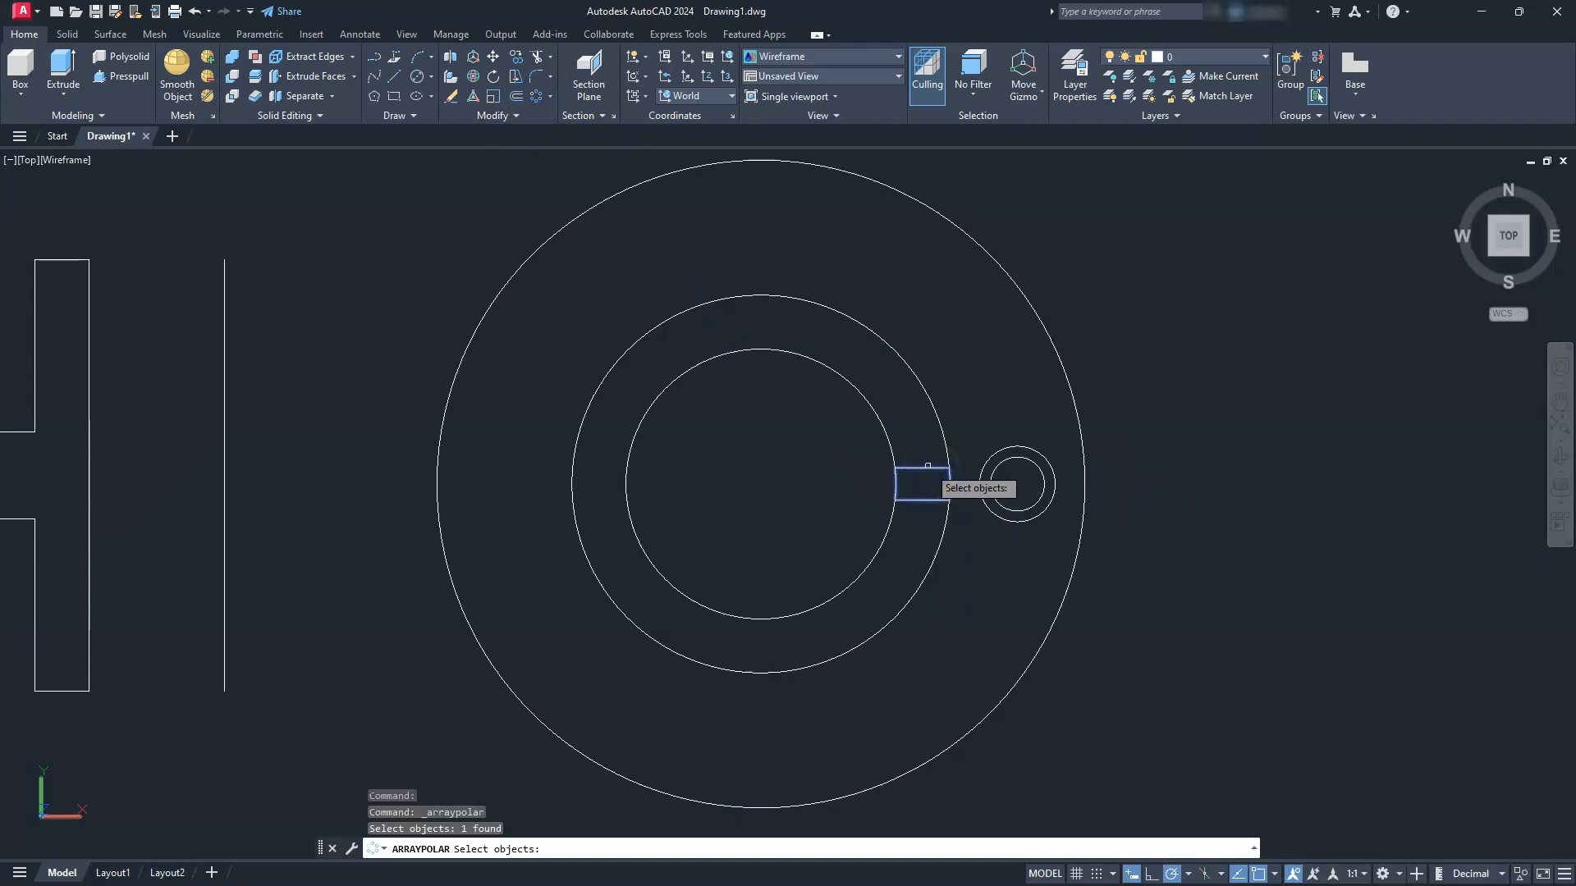
{"action": "key", "text": "Return"}
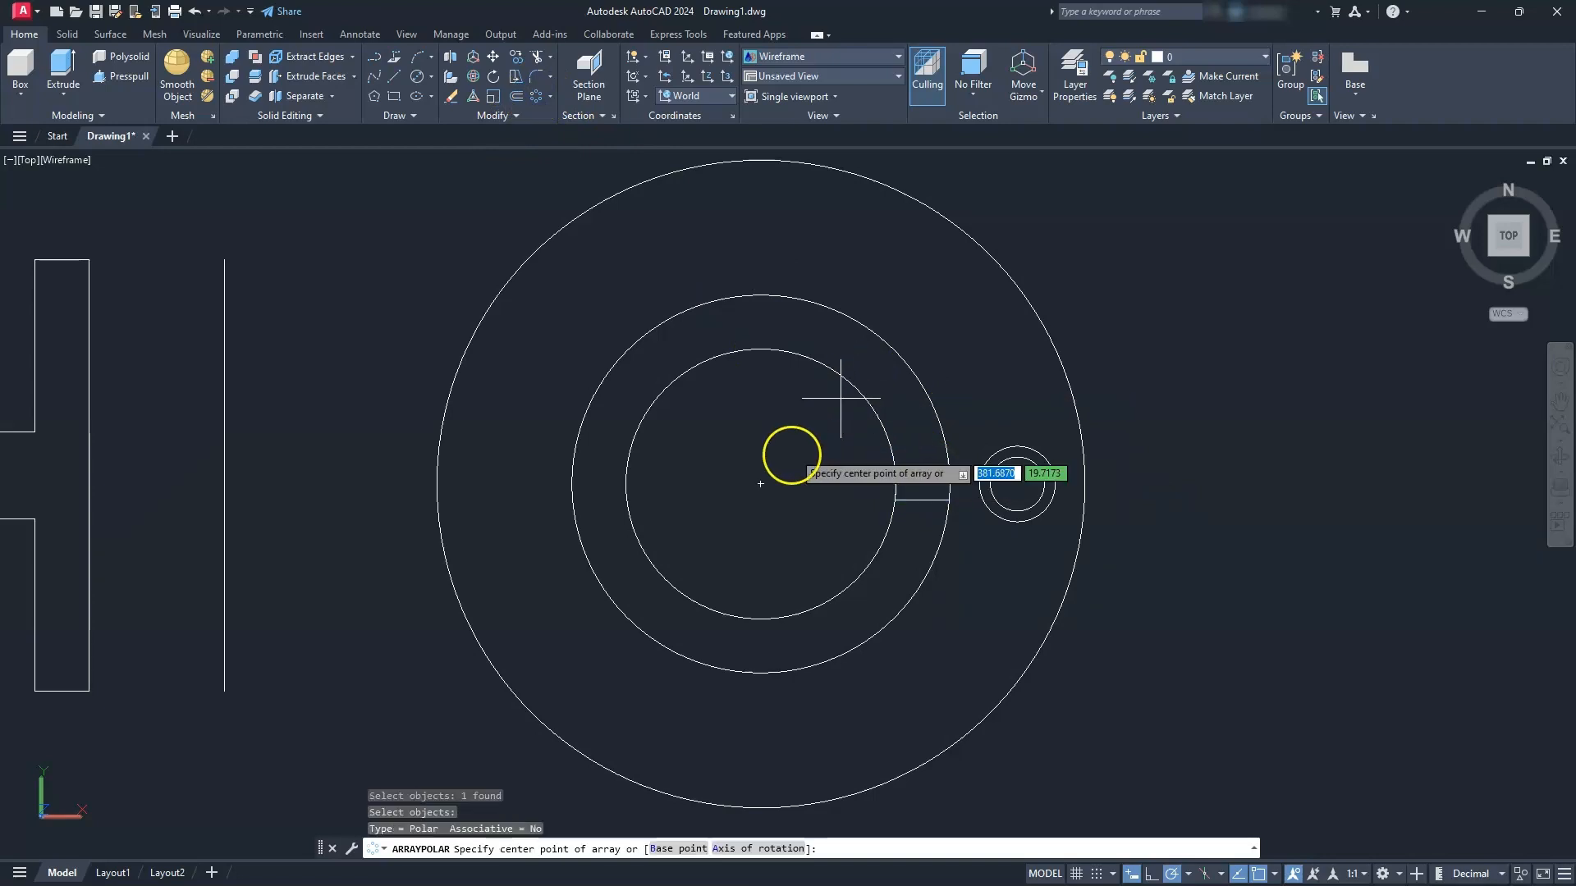
{"action": "left_click", "coordinate": [768, 476]}
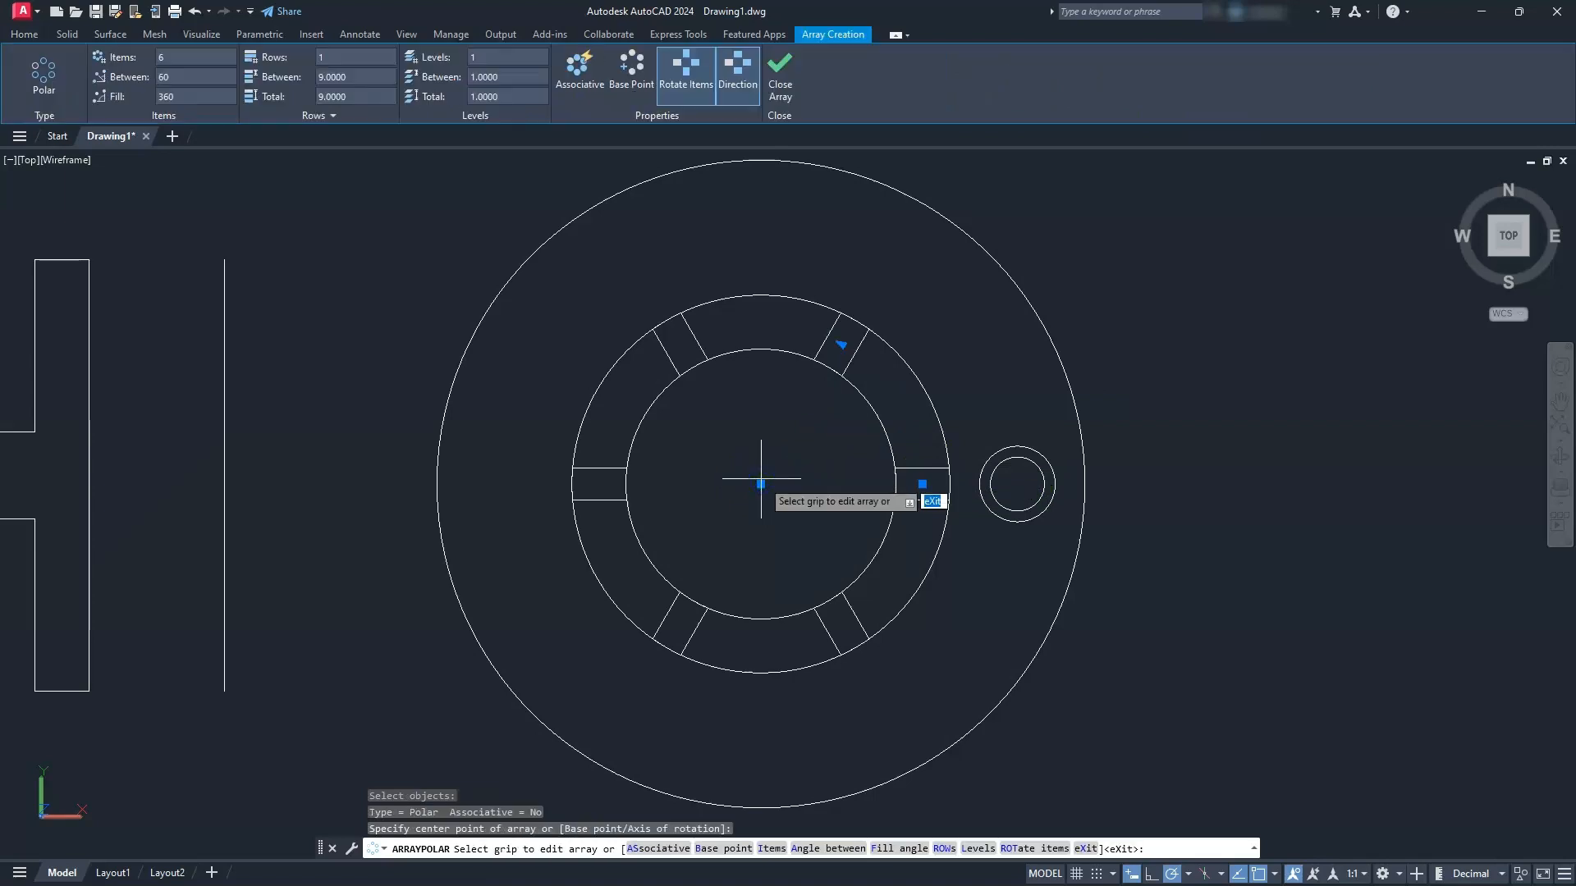
{"action": "left_click", "coordinate": [168, 73]}
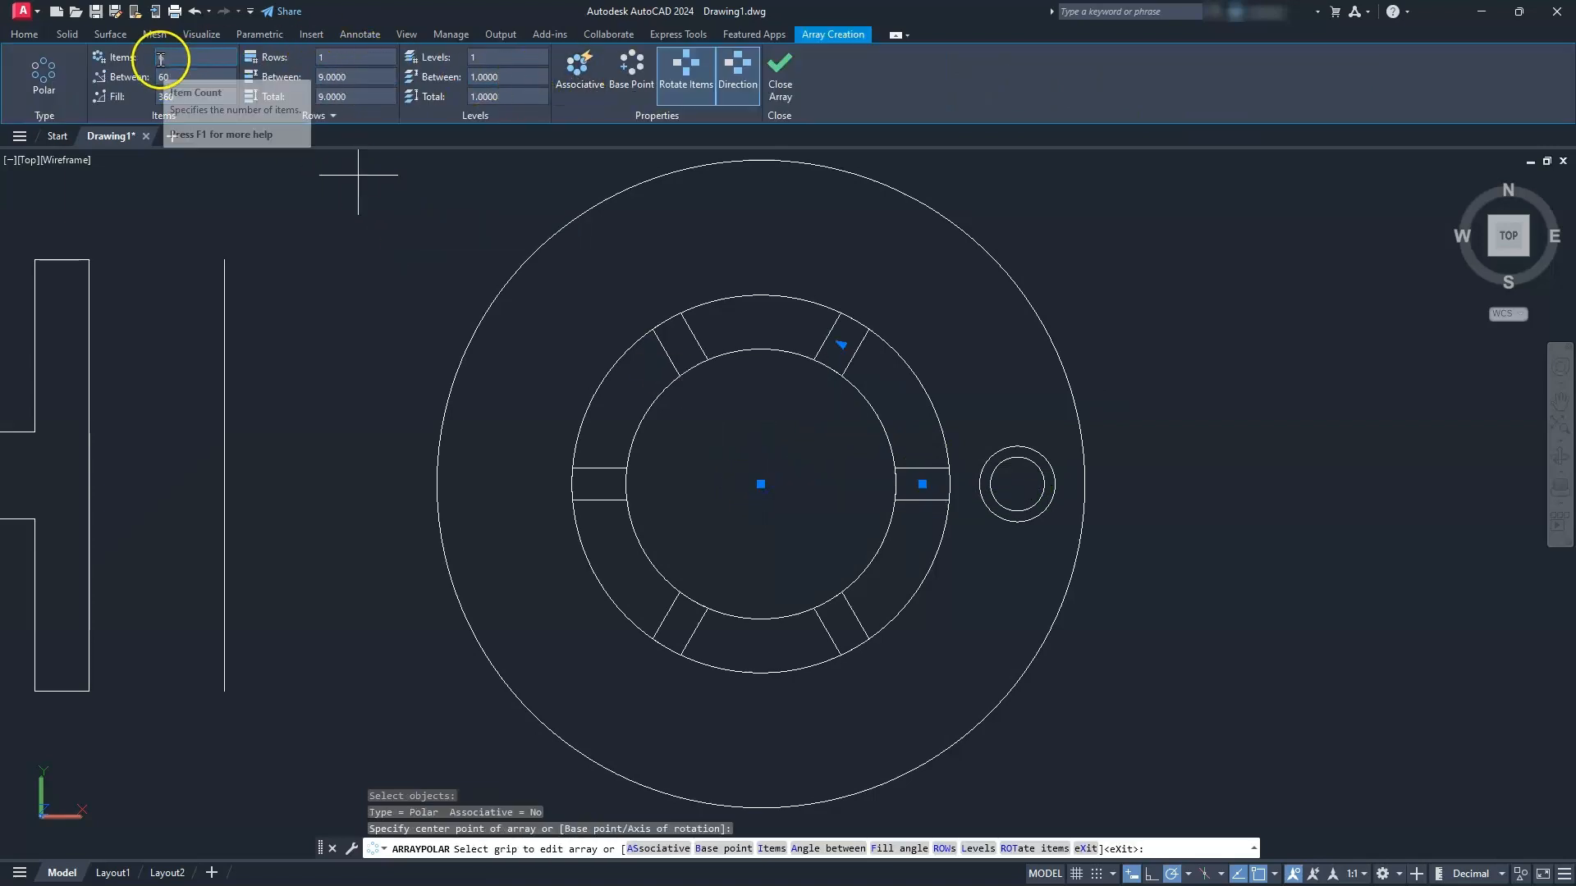
{"action": "left_click", "coordinate": [781, 78]}
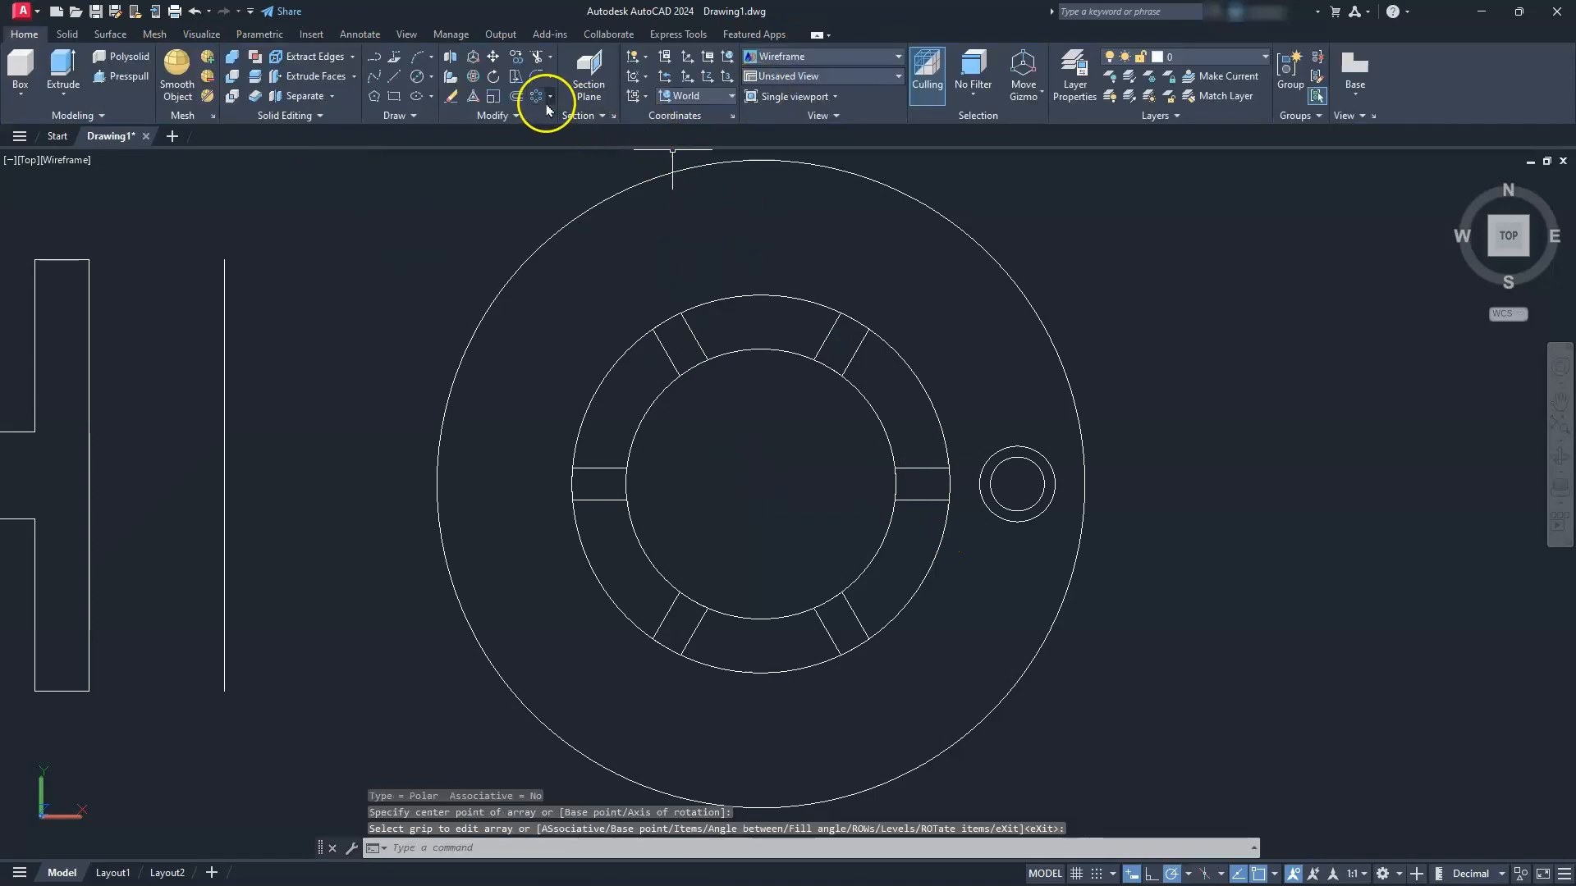
- Create a polar array of the two bolt-hole circles with 8 items over 360 degrees about the centre of the concentric circles
{"action": "left_click", "coordinate": [541, 98]}
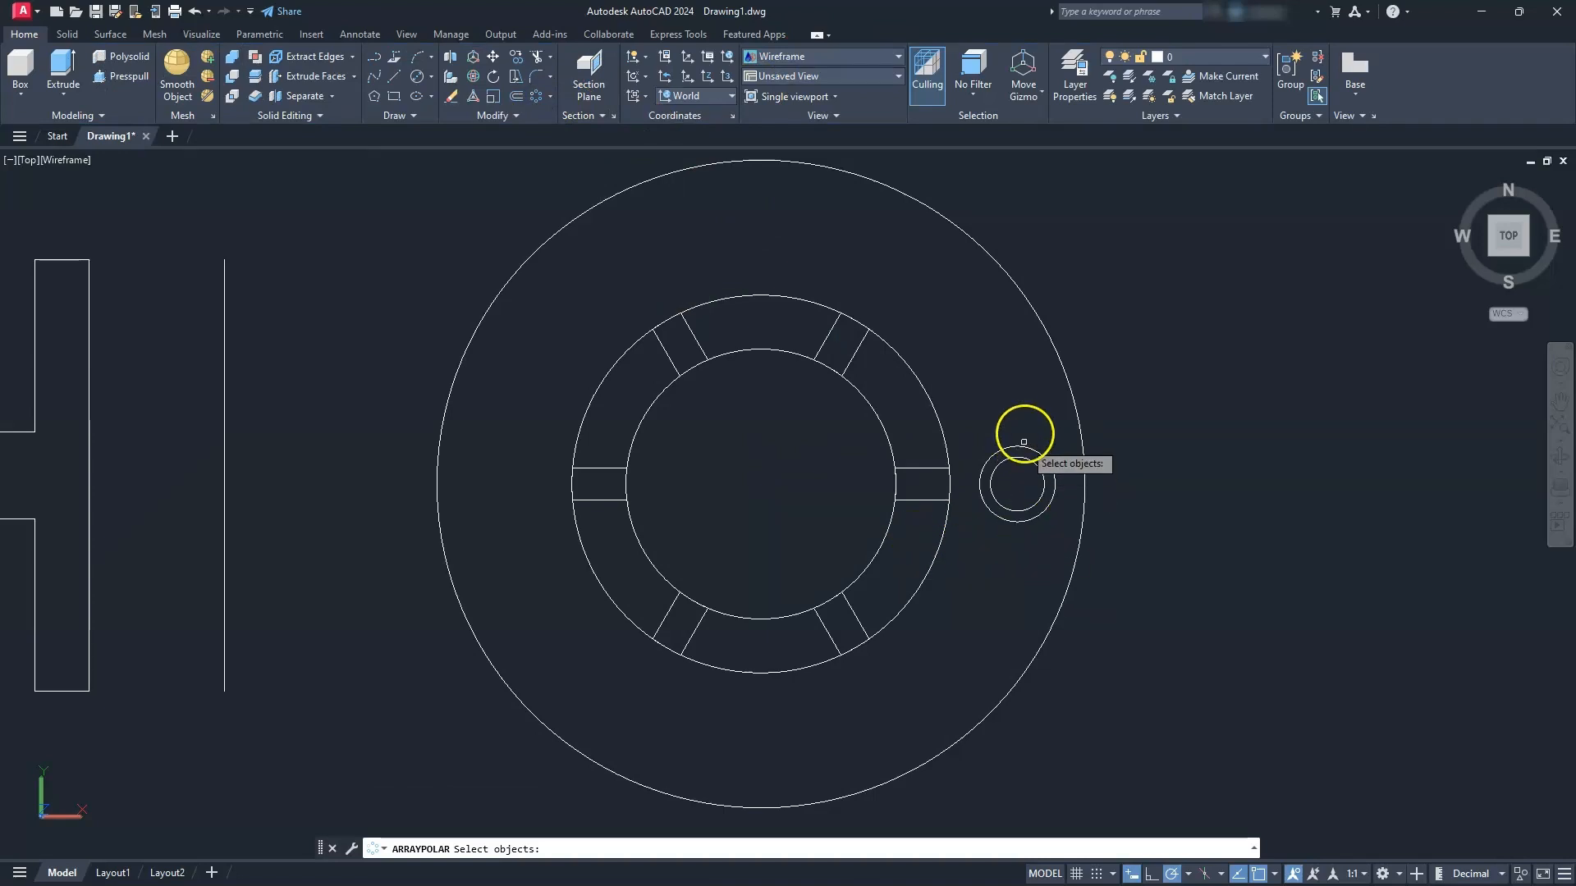
{"action": "left_click", "coordinate": [1023, 427]}
{"action": "left_click", "coordinate": [985, 501]}
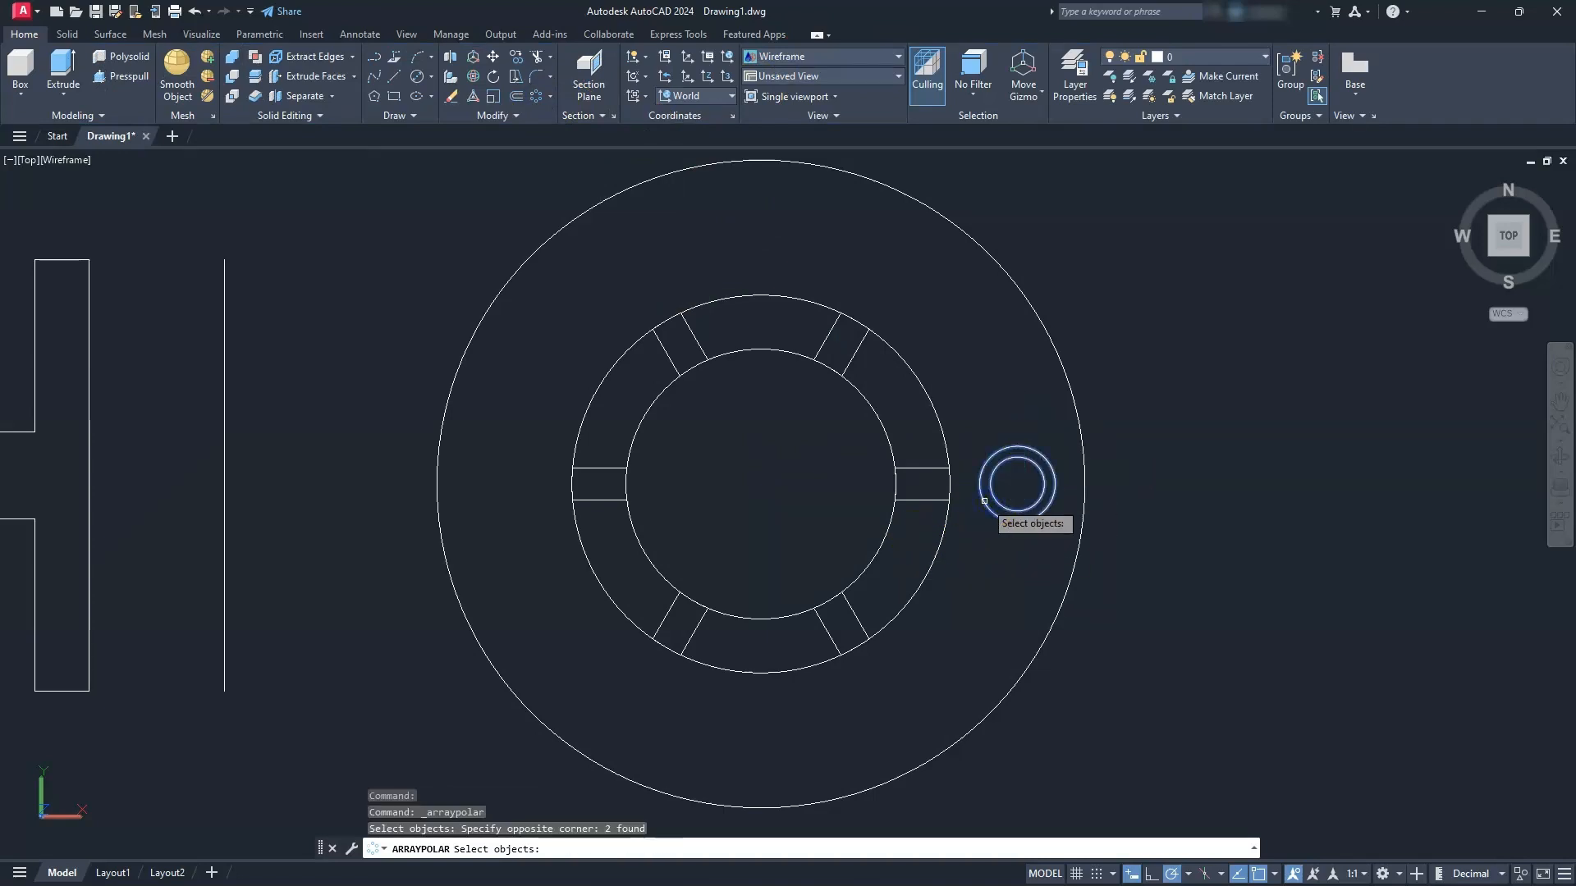
{"action": "key", "text": "Return"}
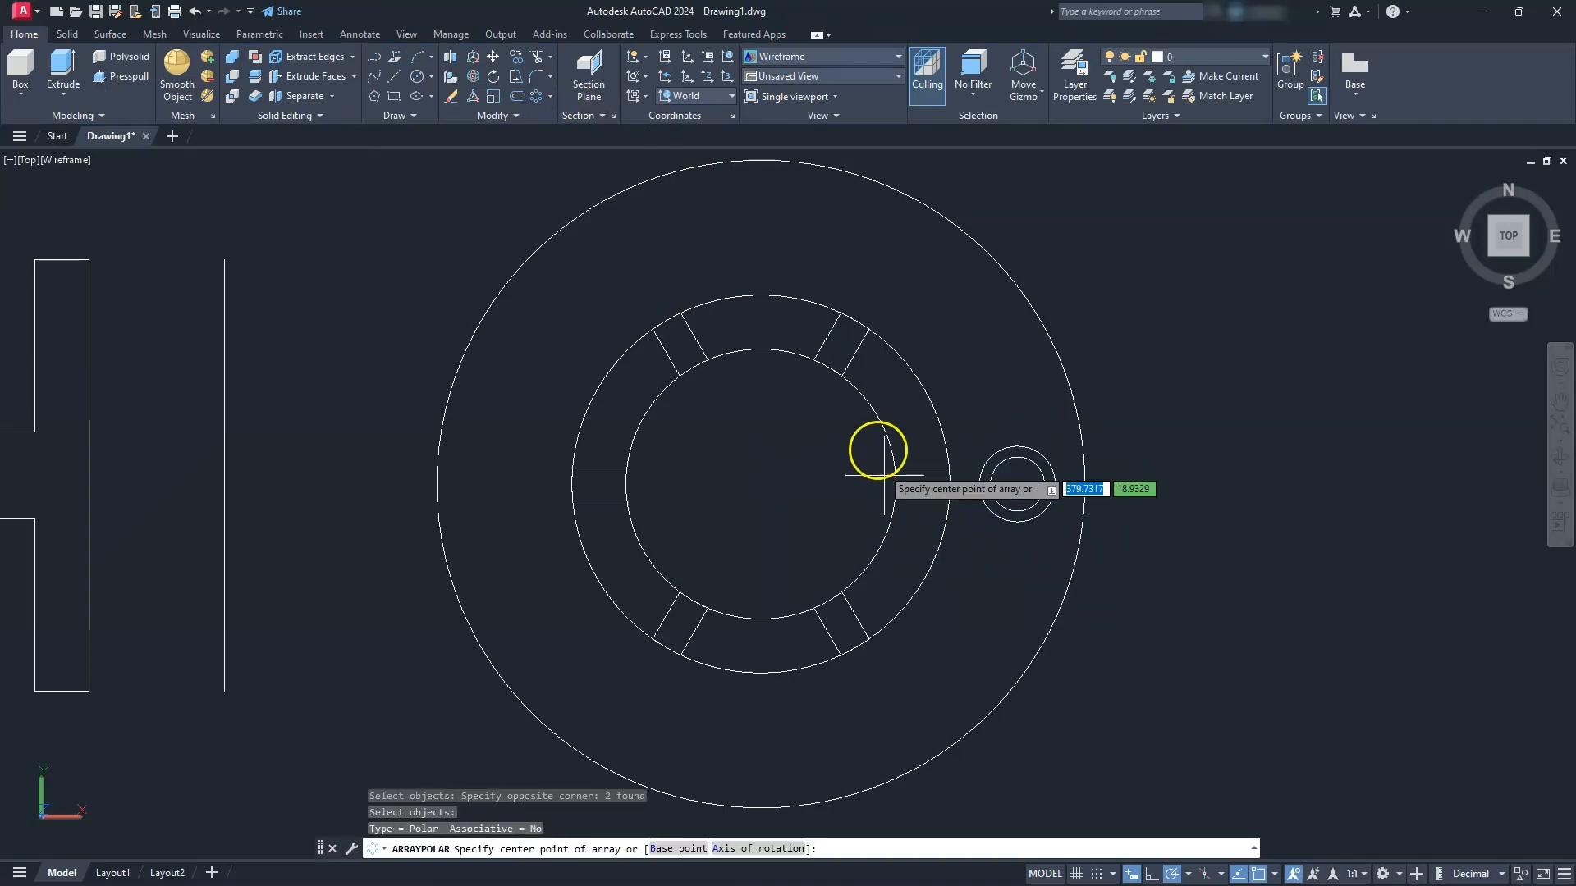
{"action": "left_click", "coordinate": [760, 484]}
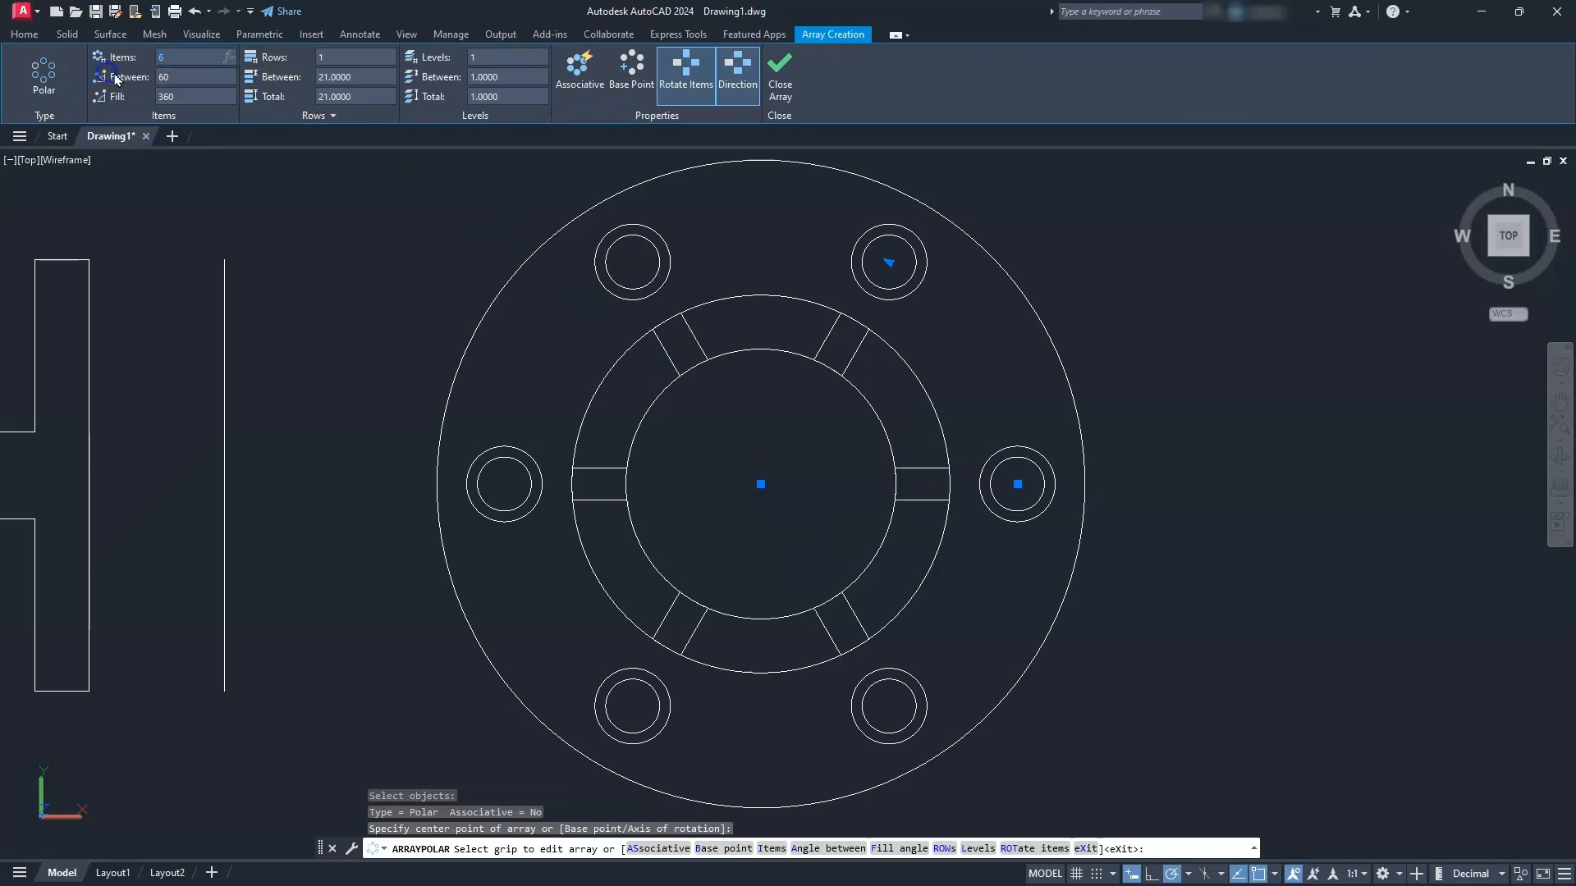
{"action": "key", "text": "Return"}
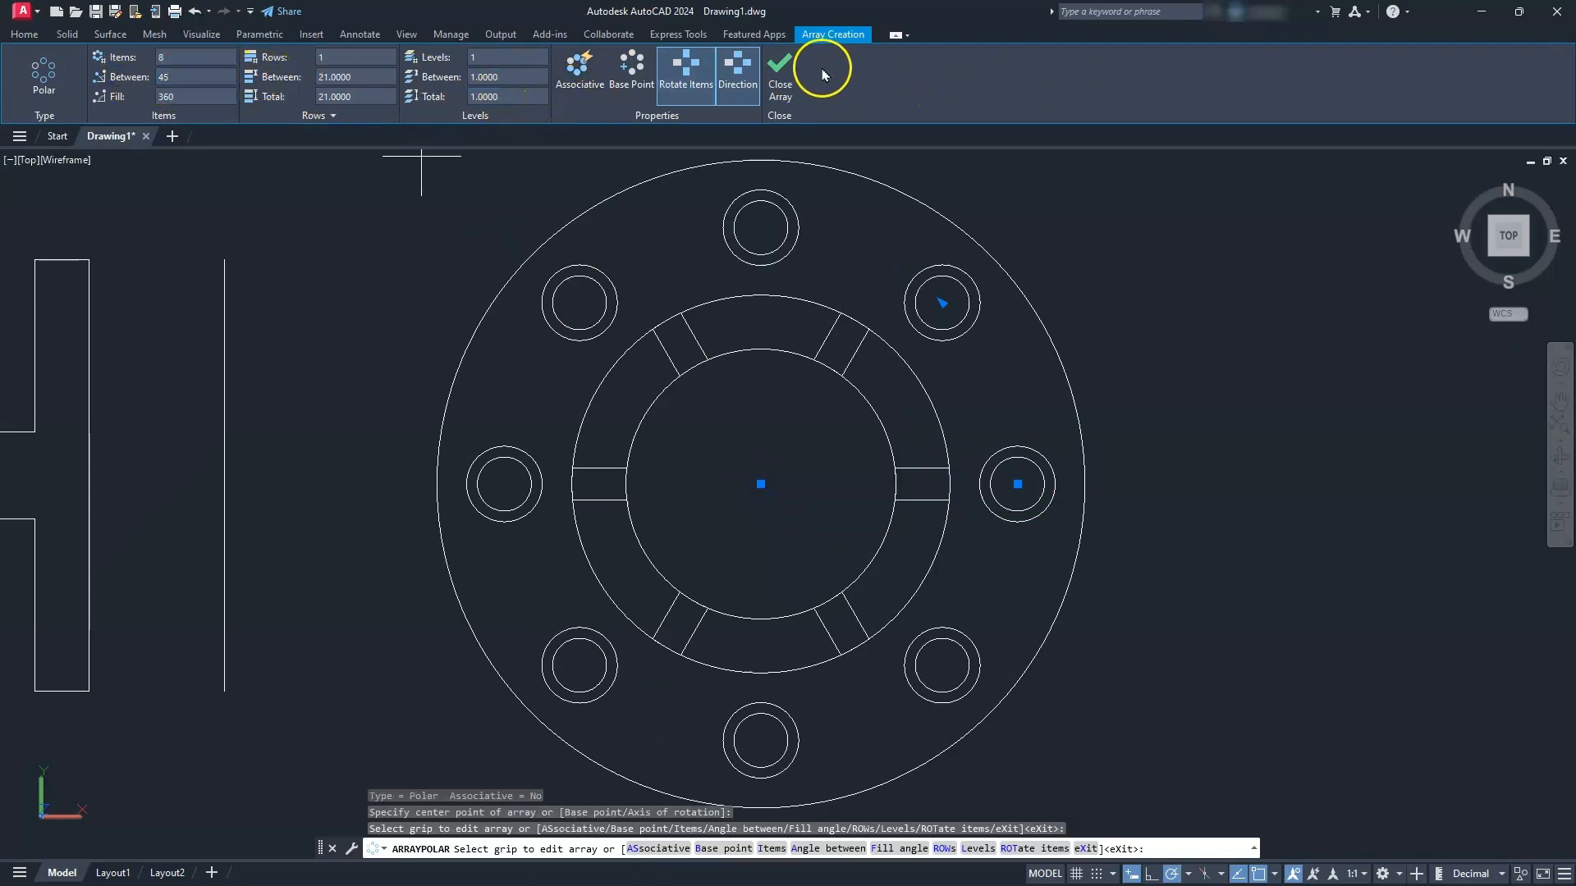
{"action": "left_click", "coordinate": [787, 69]}
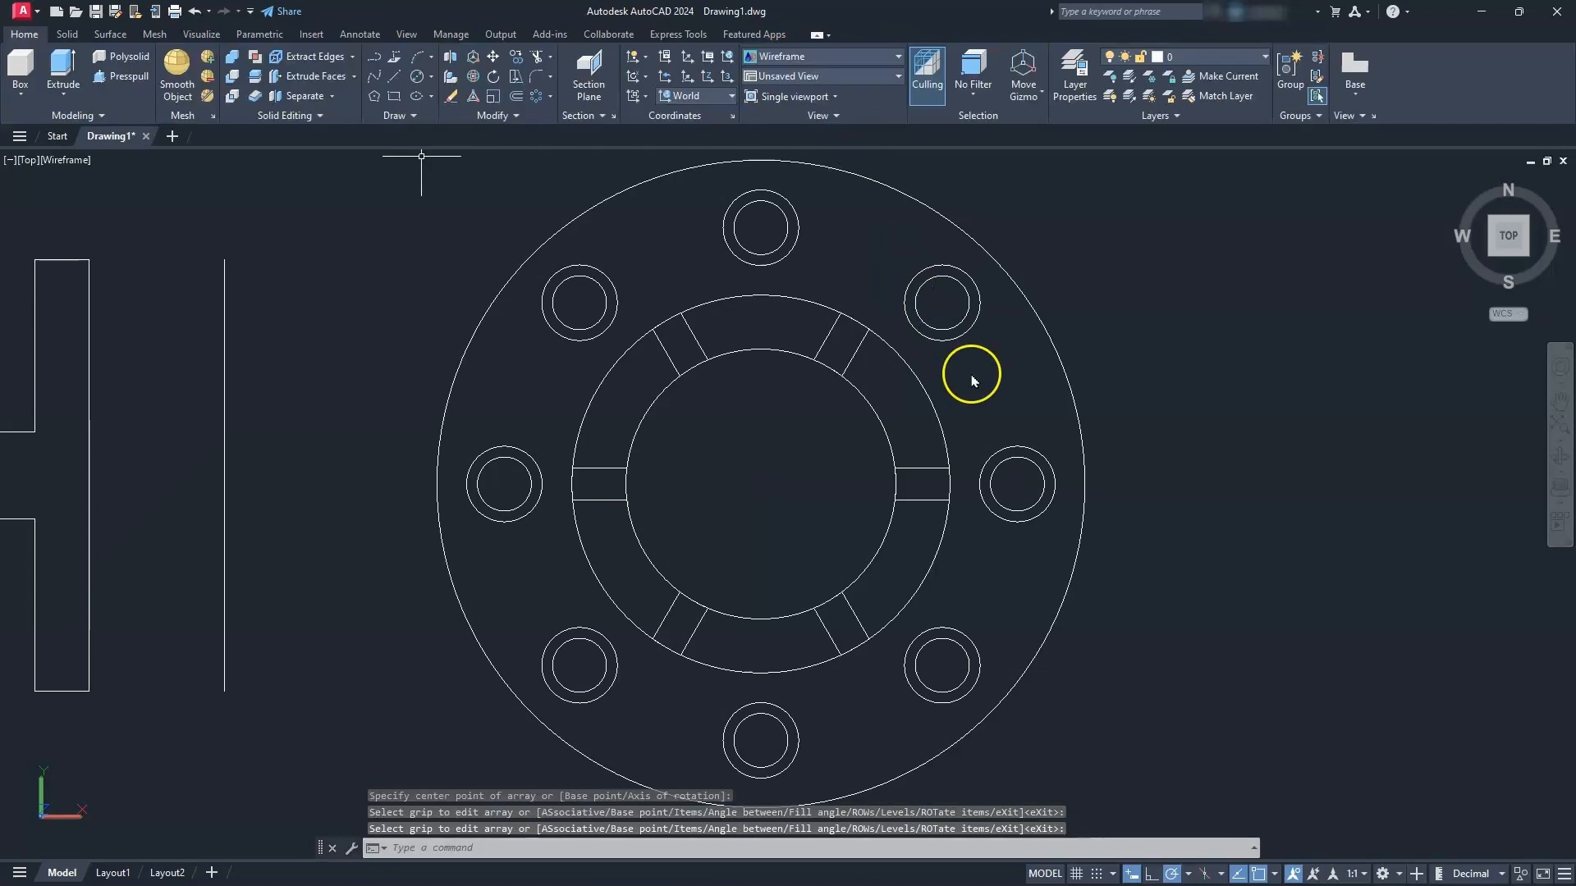
- Move the whole circular face profile beside the T-shaped section horizontally, farther away from the section and its axis line
{"action": "scroll", "coordinate": [976, 435], "scroll_direction": "down", "scroll_amount": 4}
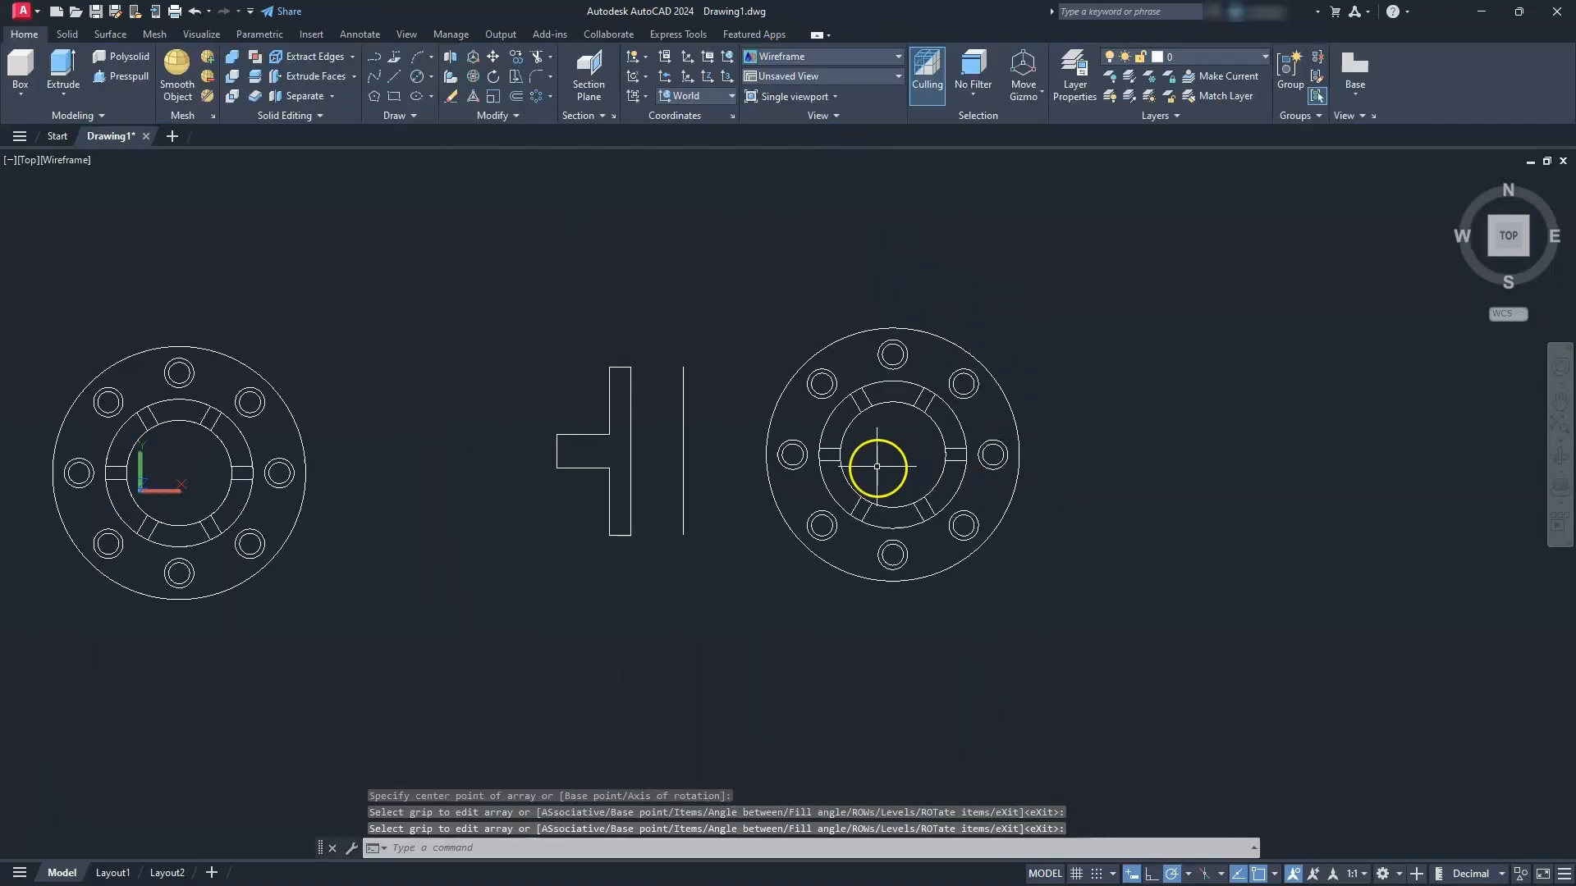
{"action": "mouse_move", "coordinate": [877, 466]}
{"action": "middle_mouse_down"}
{"action": "mouse_move", "coordinate": [887, 482]}
{"action": "mouse_move", "coordinate": [980, 493]}
{"action": "middle_mouse_up"}
{"action": "key", "text": "Return"}
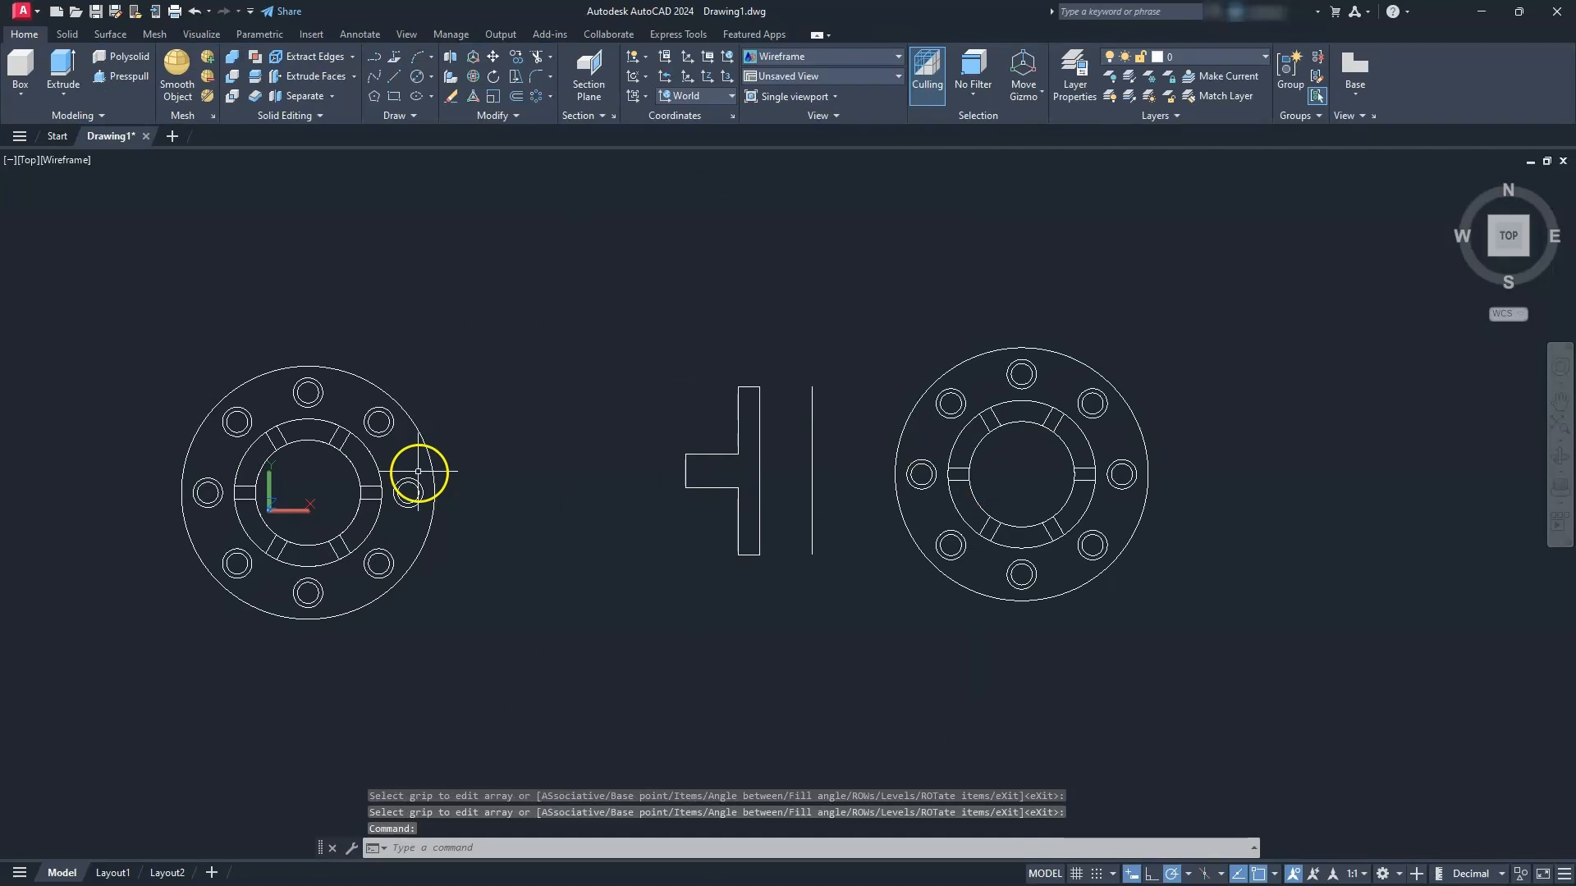
{"action": "key", "text": "Escape"}
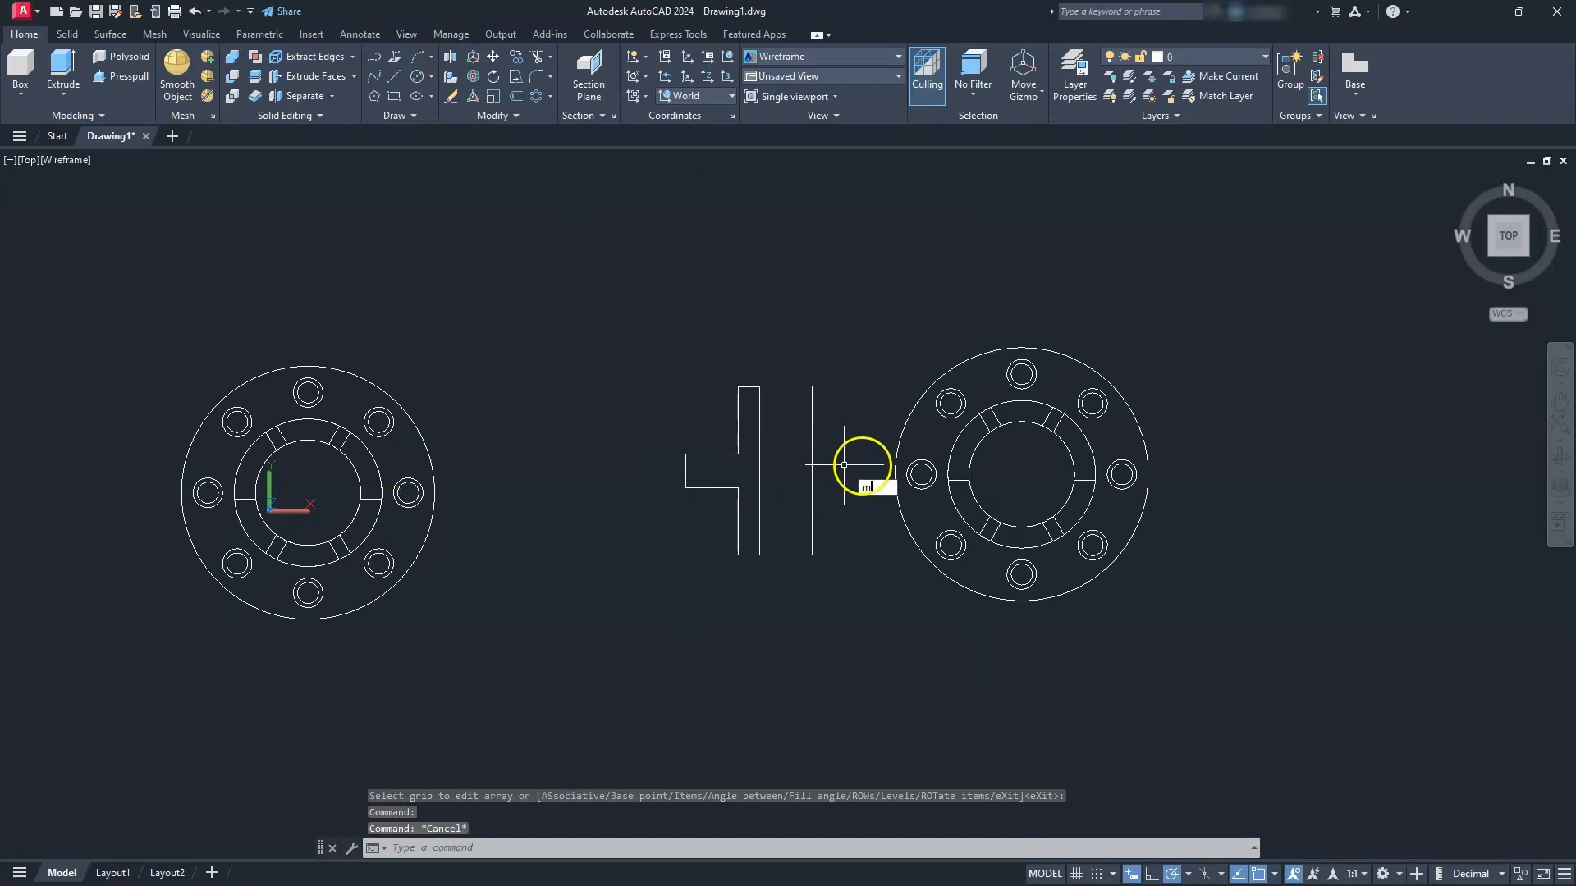
{"action": "type", "text": "m"}
{"action": "key", "text": "Return"}
{"action": "left_click", "coordinate": [863, 316]}
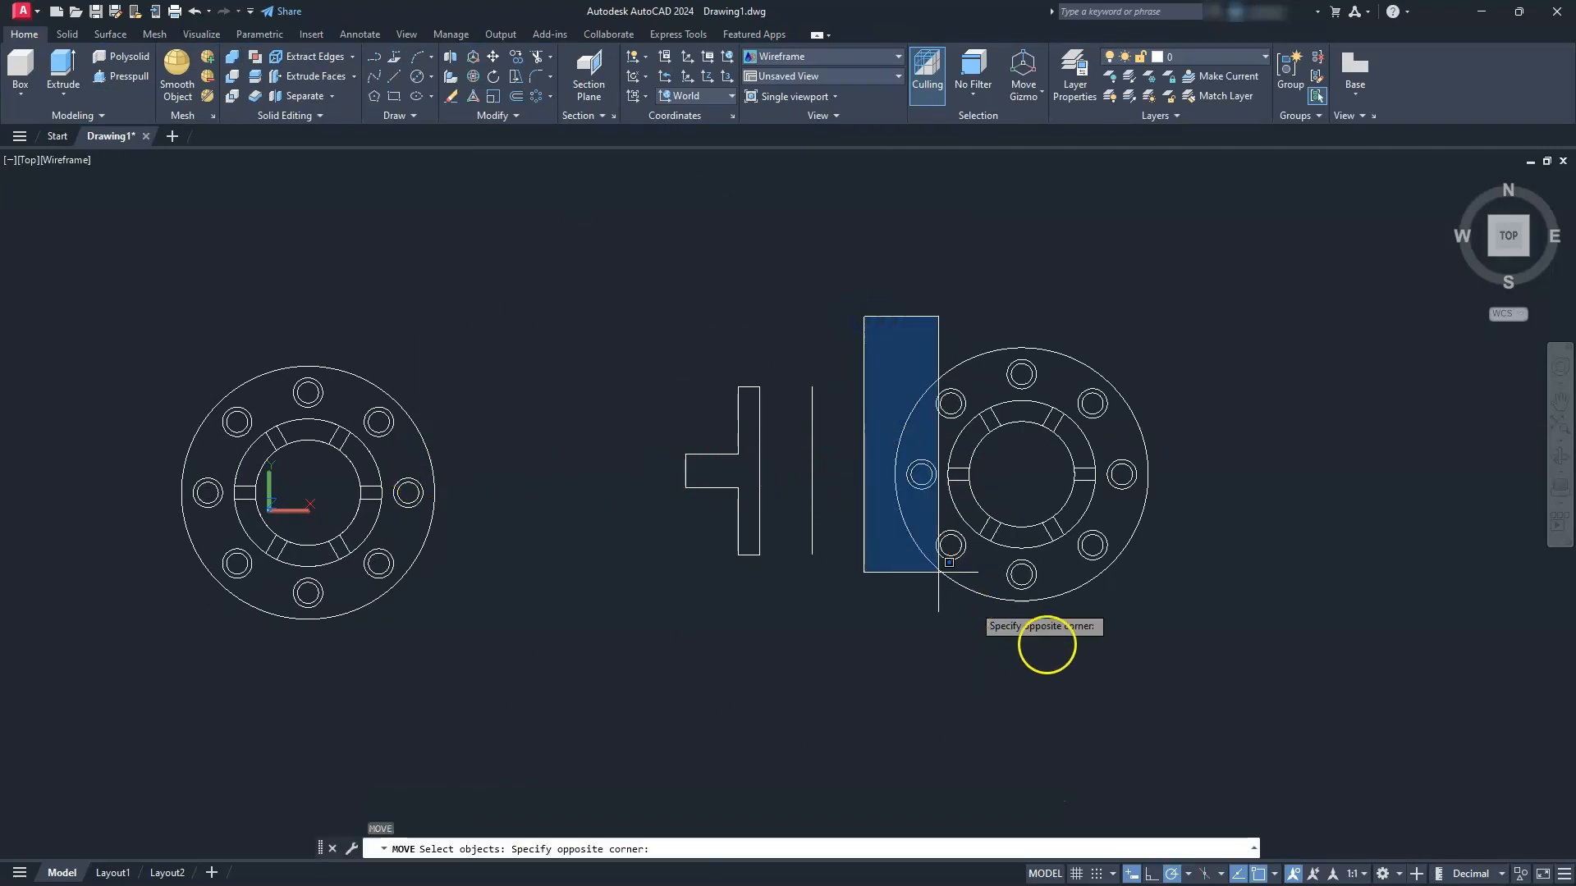
{"action": "left_click", "coordinate": [1162, 652]}
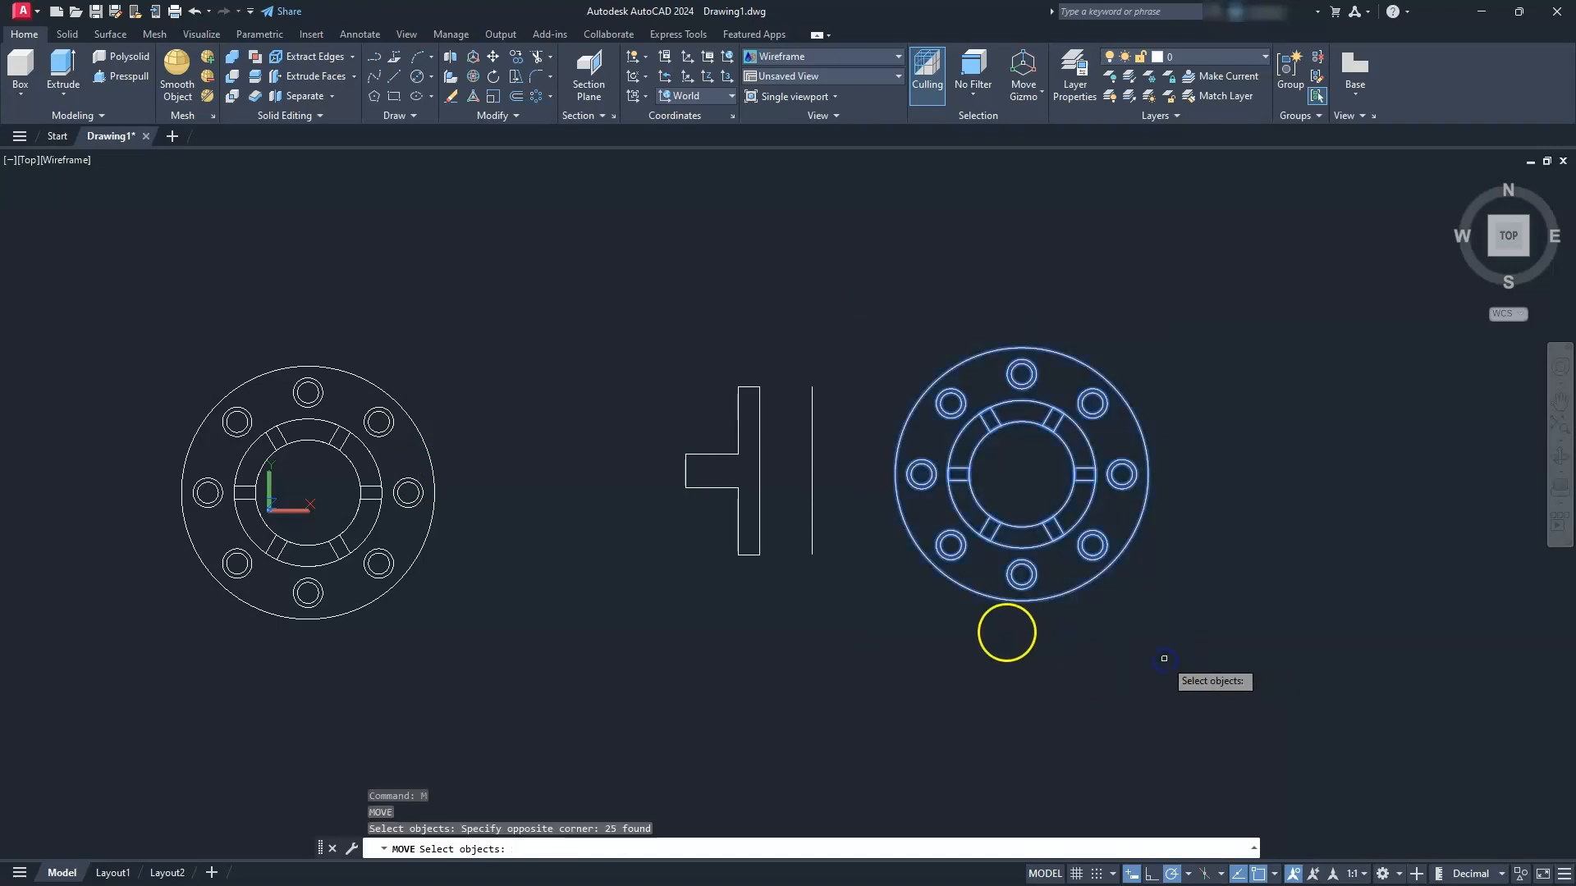
{"action": "left_click", "coordinate": [938, 629]}
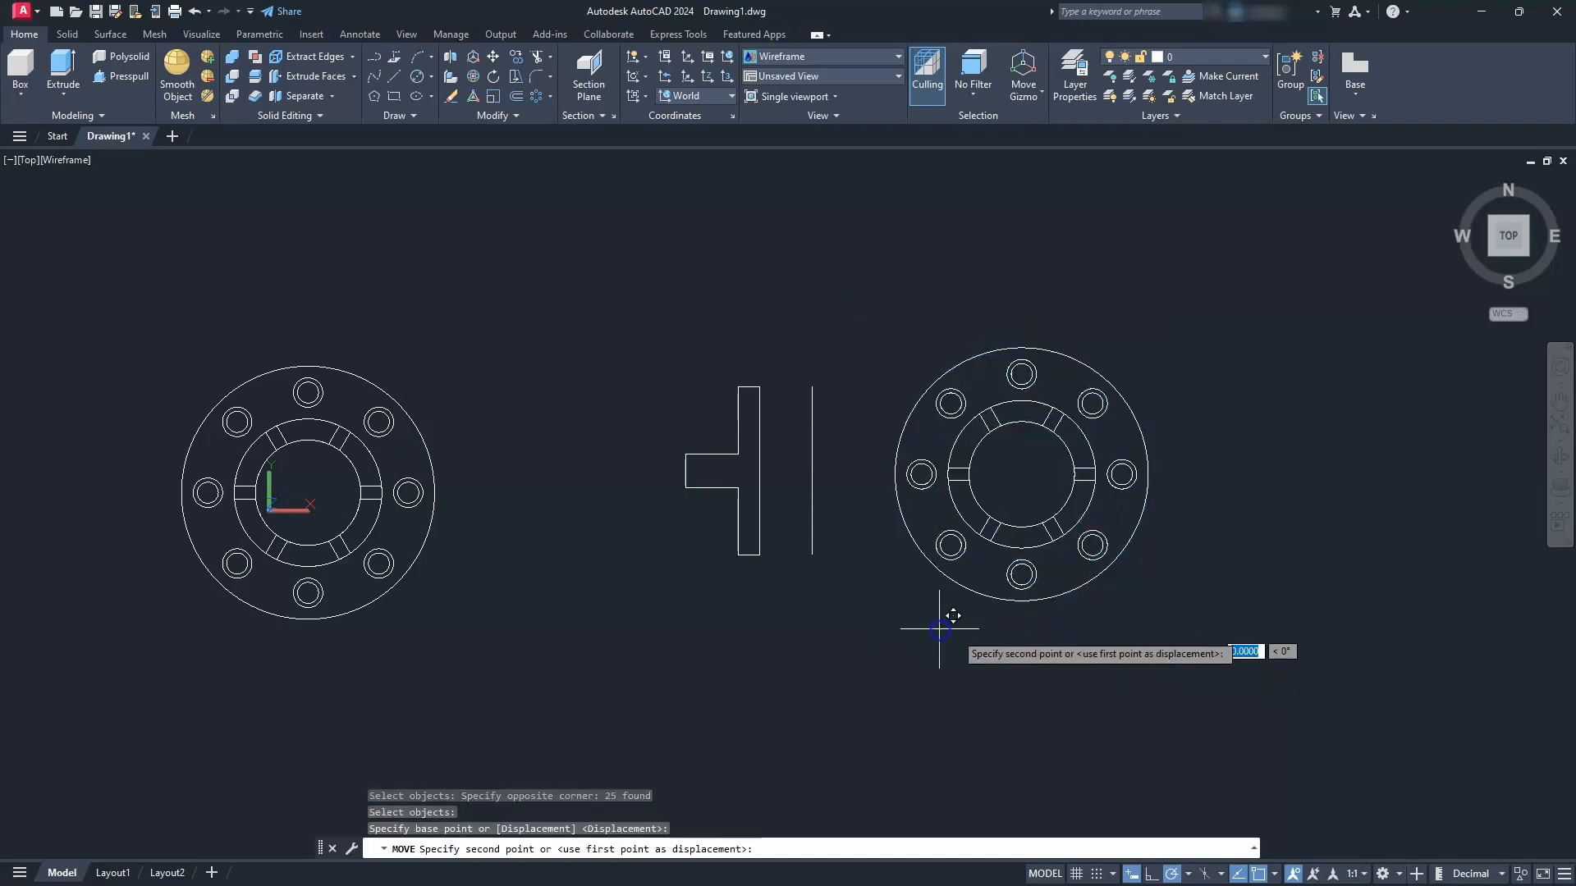
{"action": "left_click", "coordinate": [1185, 630]}
{"action": "key", "text": "Escape"}
{"action": "key", "text": "Escape"}
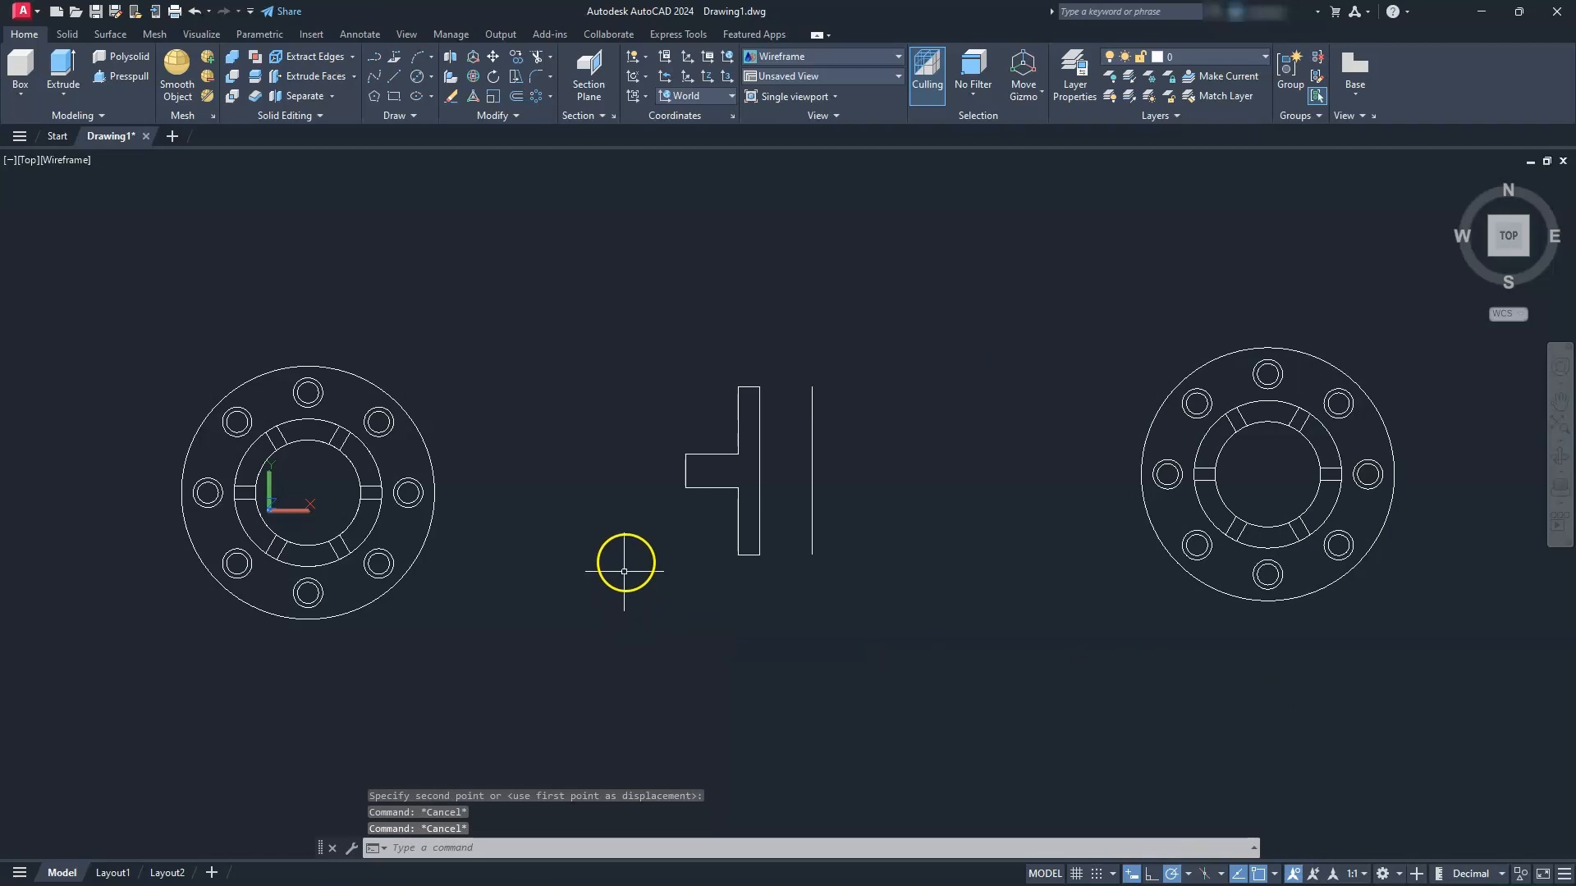
- Revolve the closed T-shaped section 360 degrees about the separate vertical axis line, using its two endpoints as the axis
{"action": "scroll", "coordinate": [658, 510], "scroll_direction": "up", "scroll_amount": 5}
{"action": "mouse_move", "coordinate": [657, 594]}
{"action": "middle_mouse_down"}
{"action": "mouse_move", "coordinate": [640, 589]}
{"action": "mouse_move", "coordinate": [625, 544]}
{"action": "middle_mouse_up"}
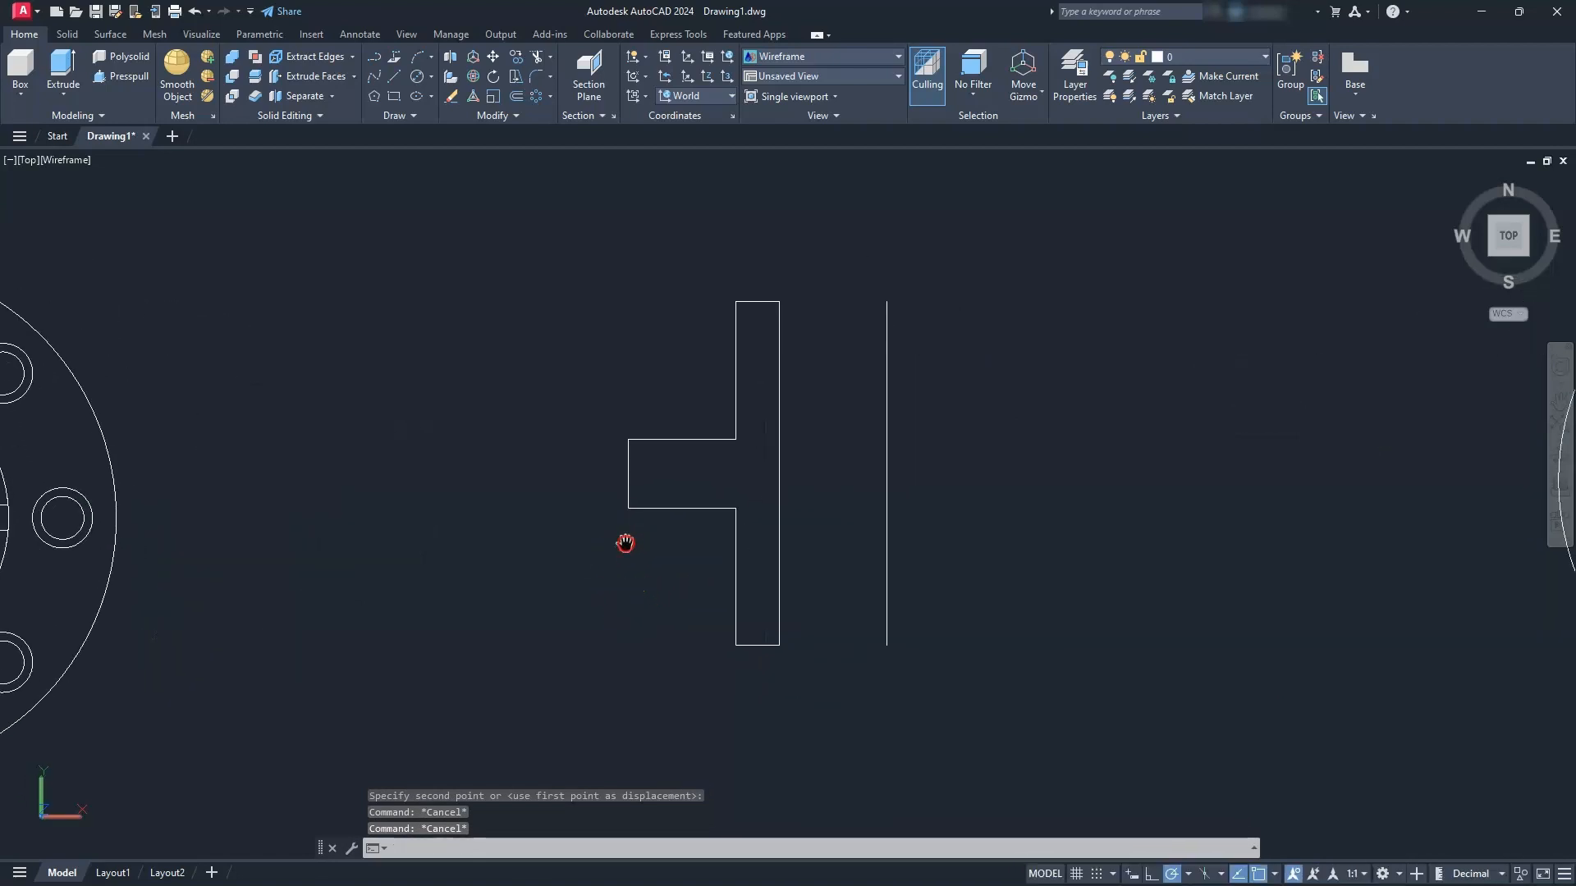
{"action": "left_click", "coordinate": [72, 103]}
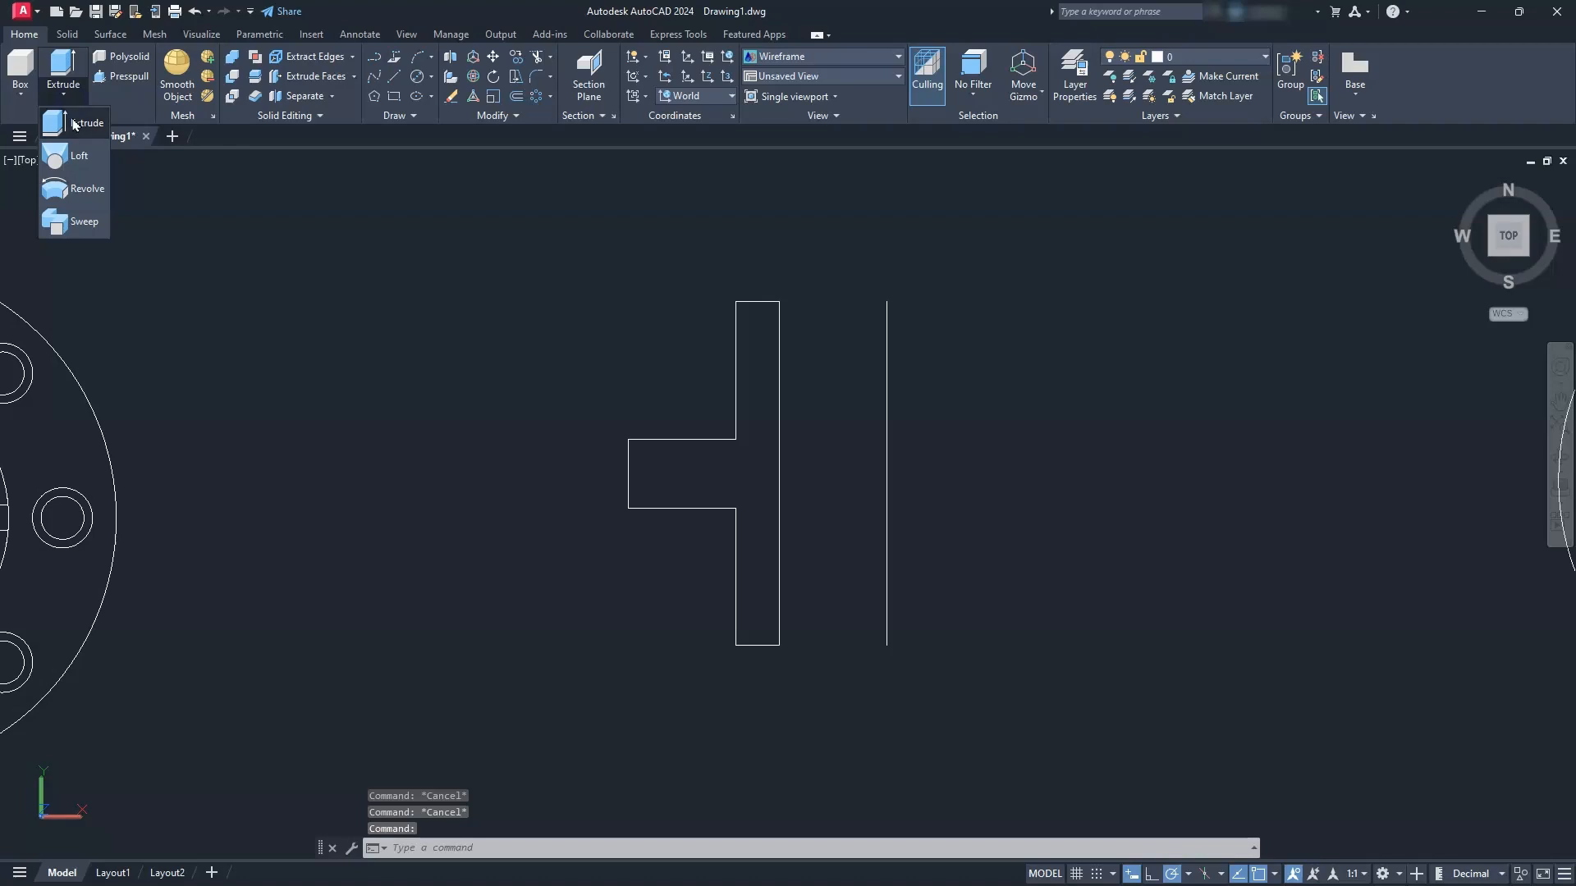
{"action": "left_click", "coordinate": [77, 165]}
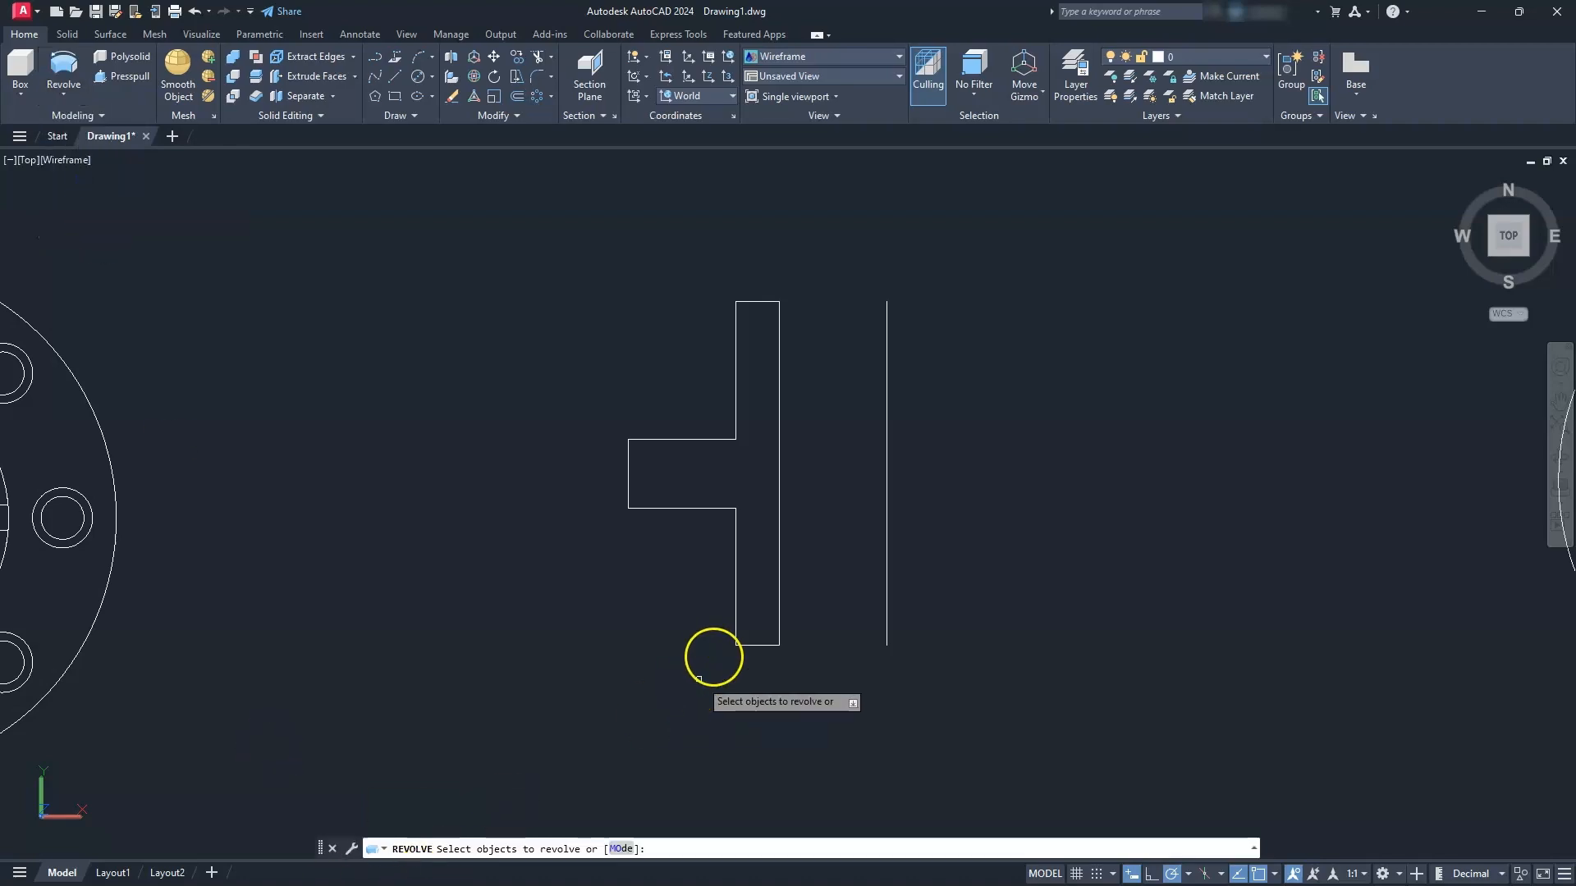
{"action": "left_click", "coordinate": [735, 547]}
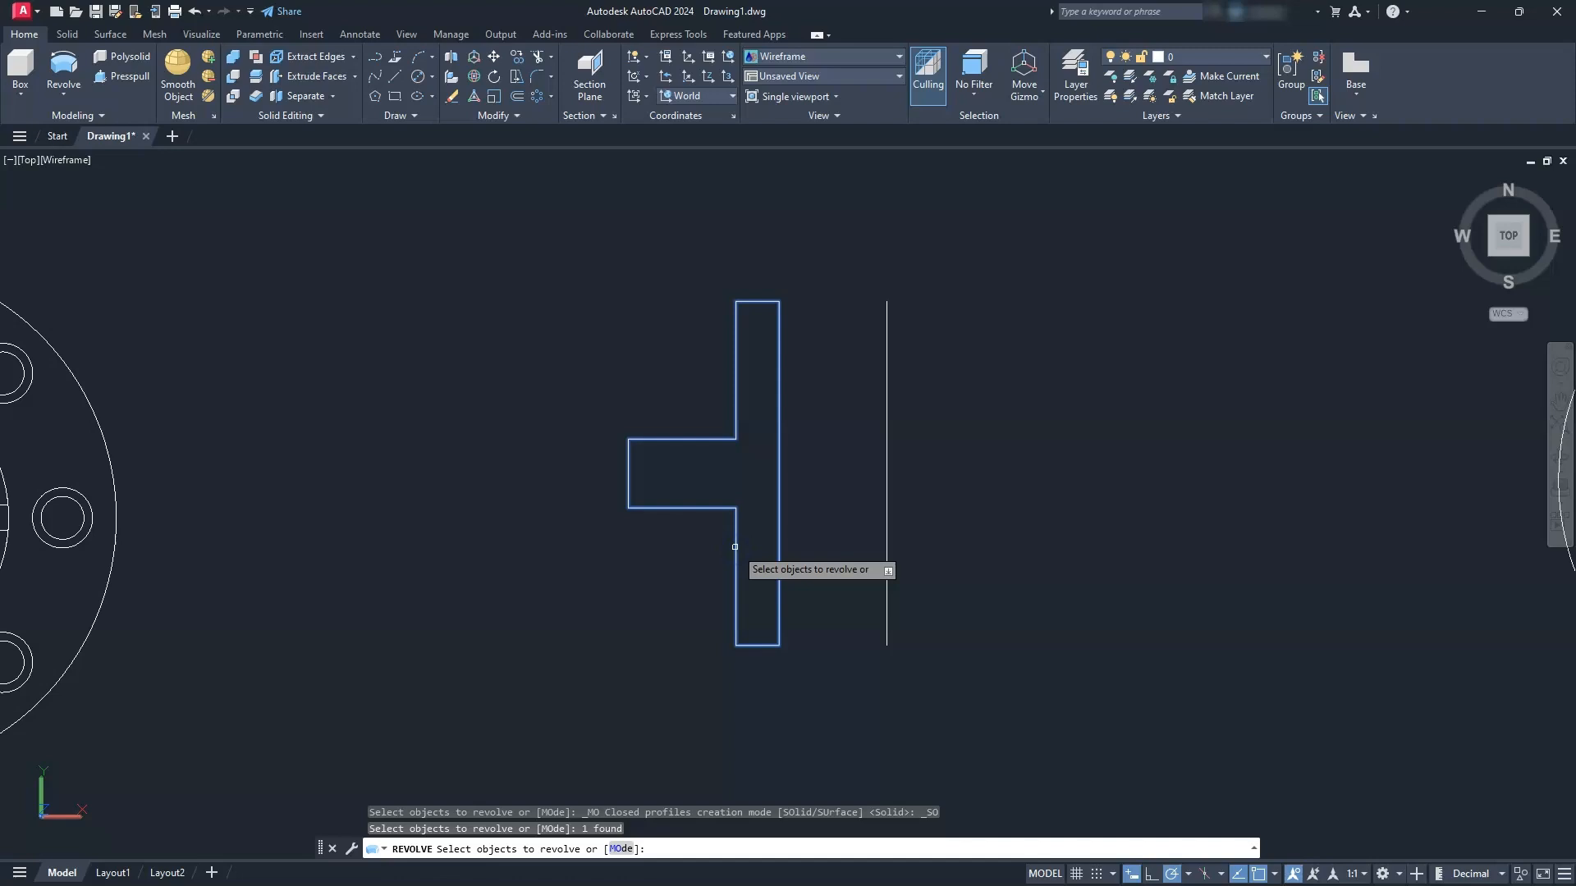
{"action": "key", "text": "Return"}
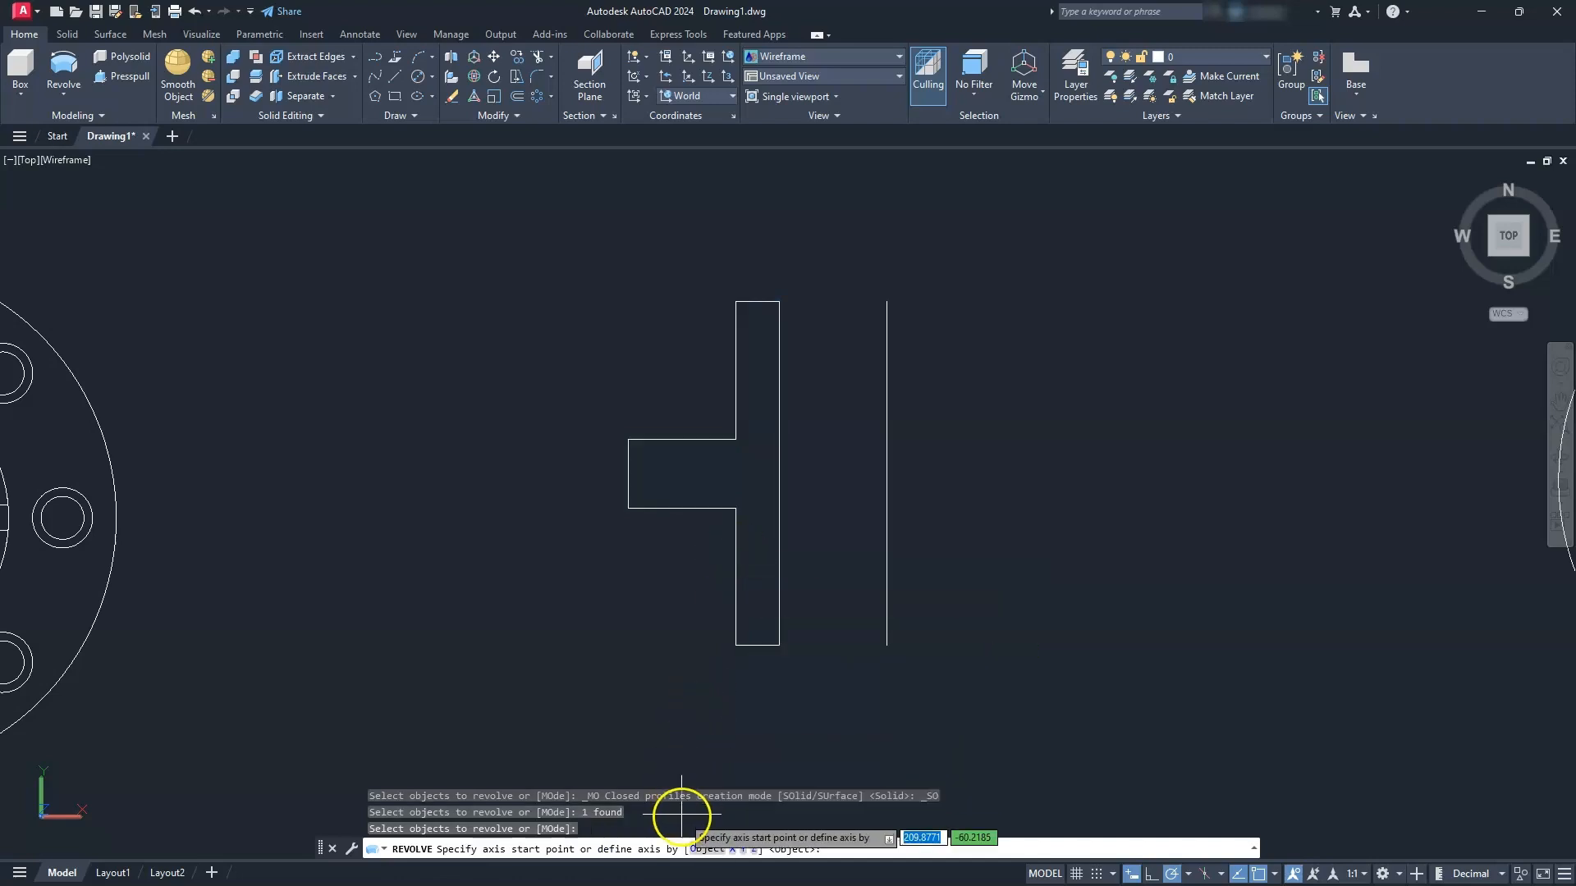
{"action": "left_click", "coordinate": [884, 308]}
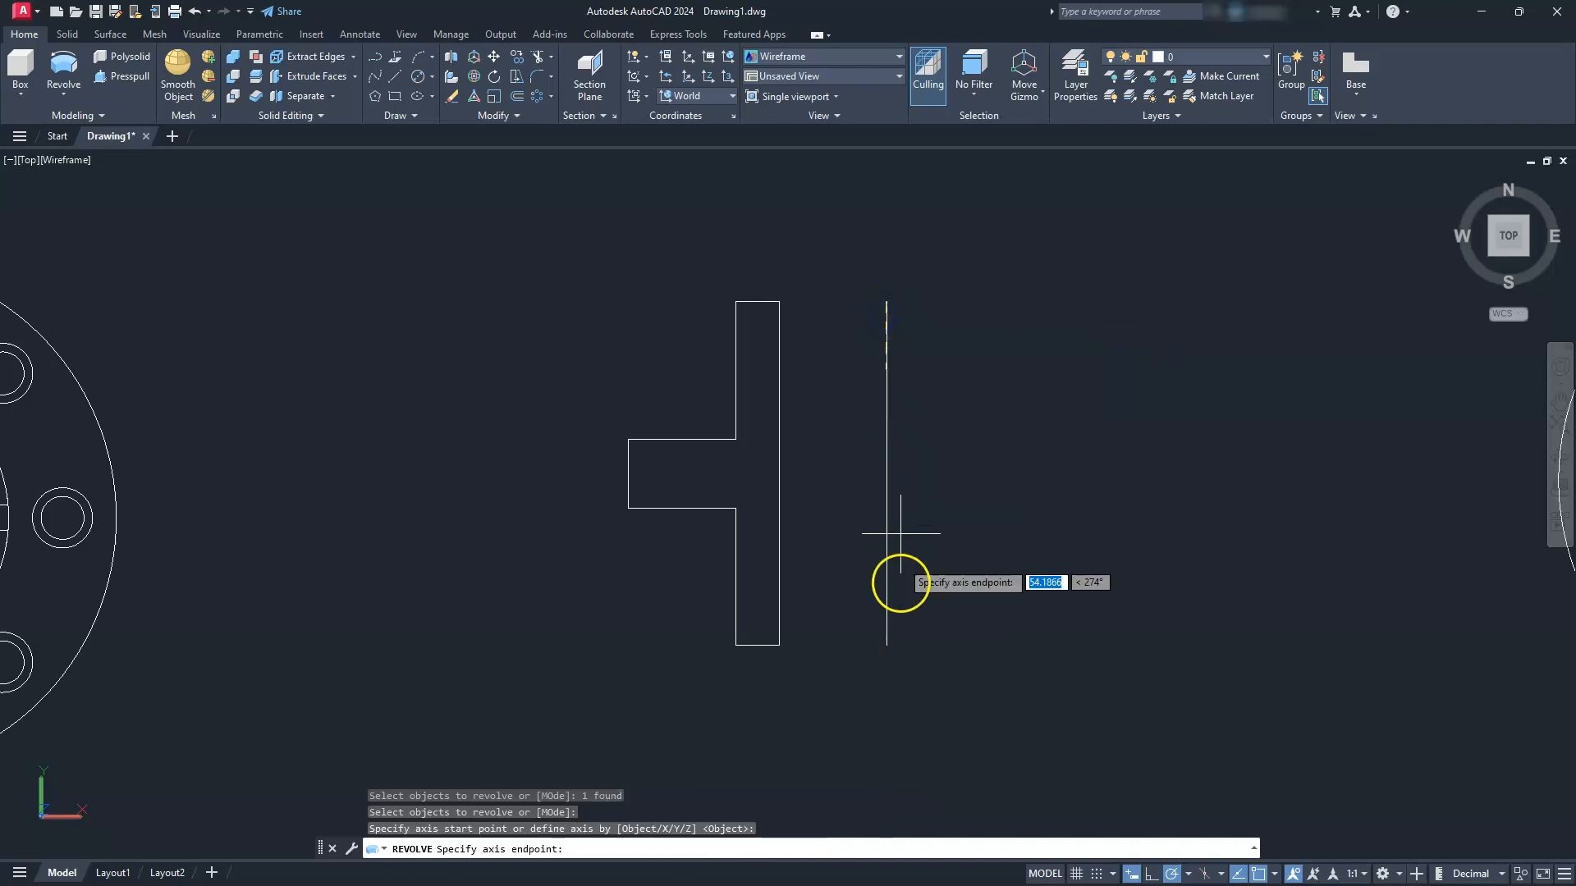
{"action": "left_click", "coordinate": [885, 645]}
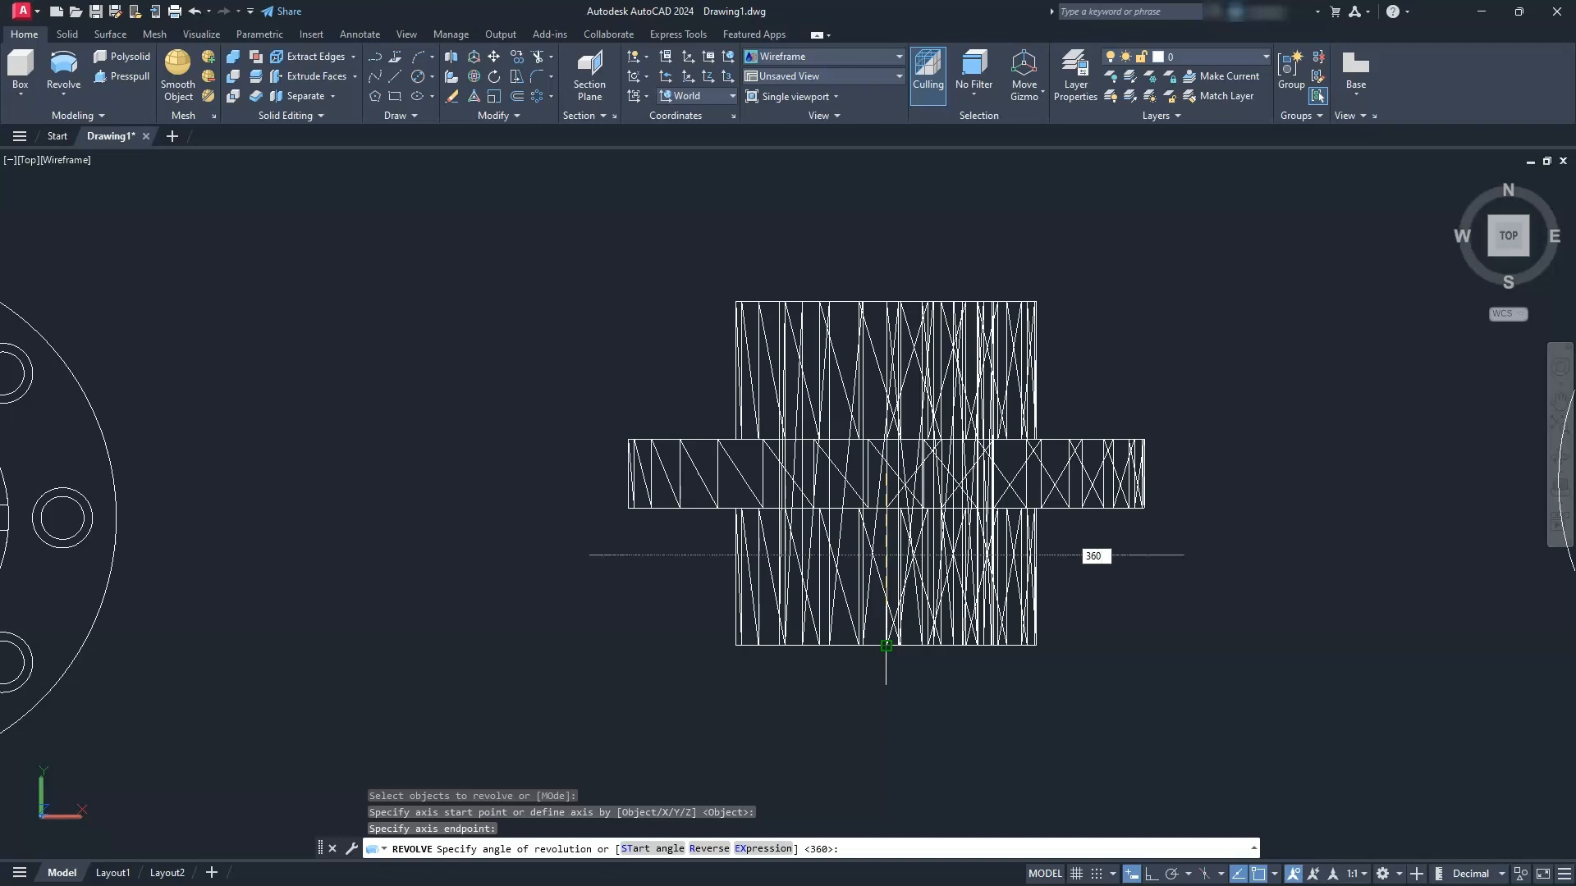
{"action": "key", "text": "Return"}
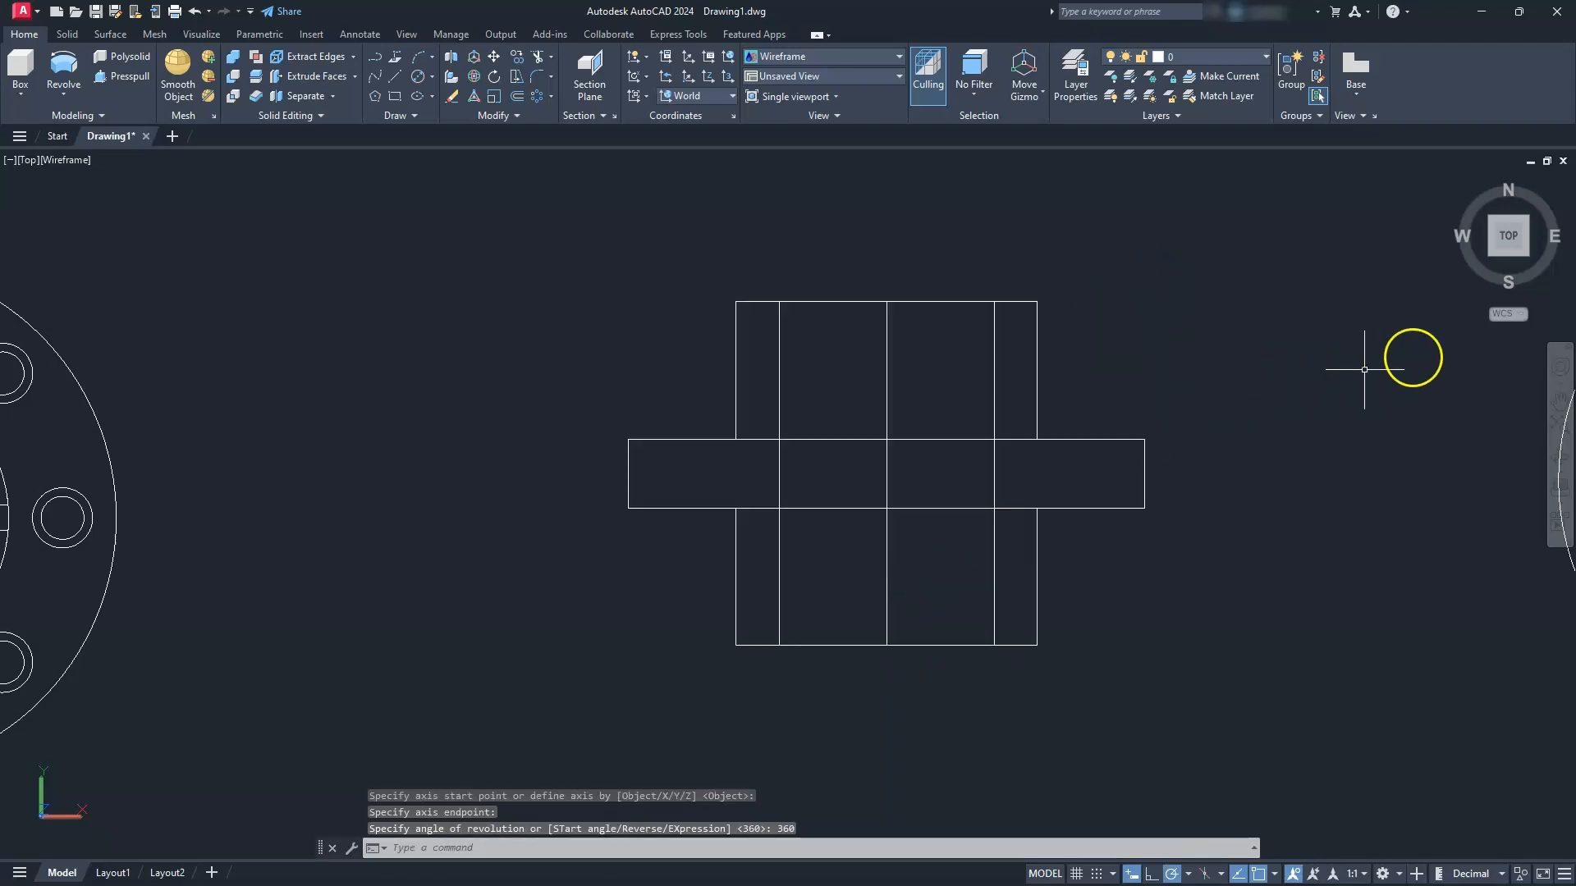
- Switch the model to the SW Isometric view and apply the Shades of Gray visual style
{"action": "left_click", "coordinate": [1490, 256]}
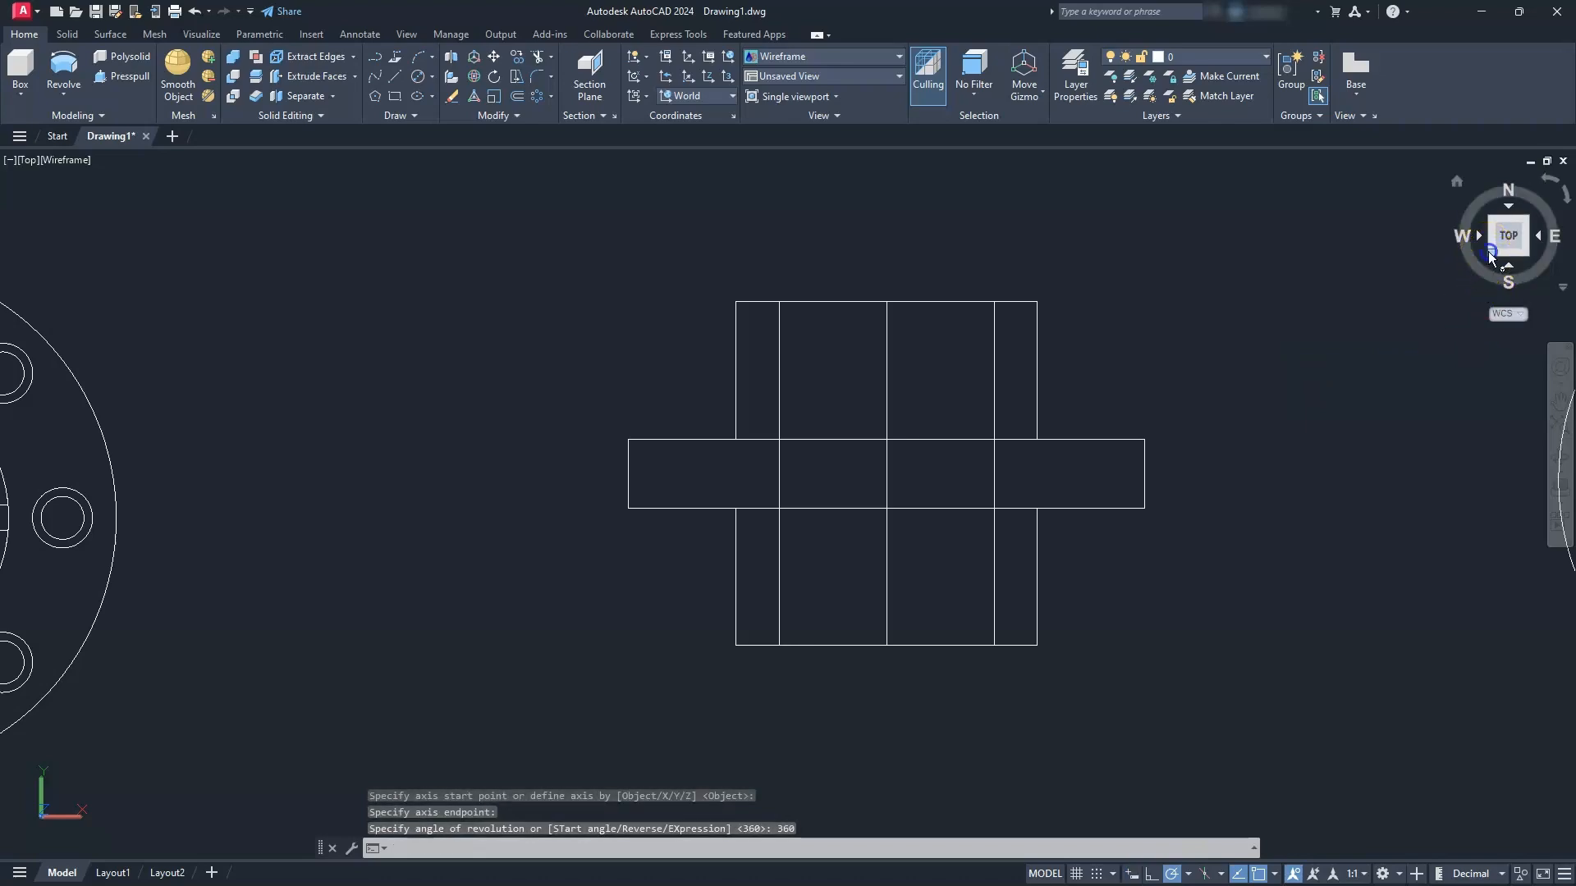
{"action": "scroll", "coordinate": [710, 506], "scroll_direction": "up", "scroll_amount": 4}
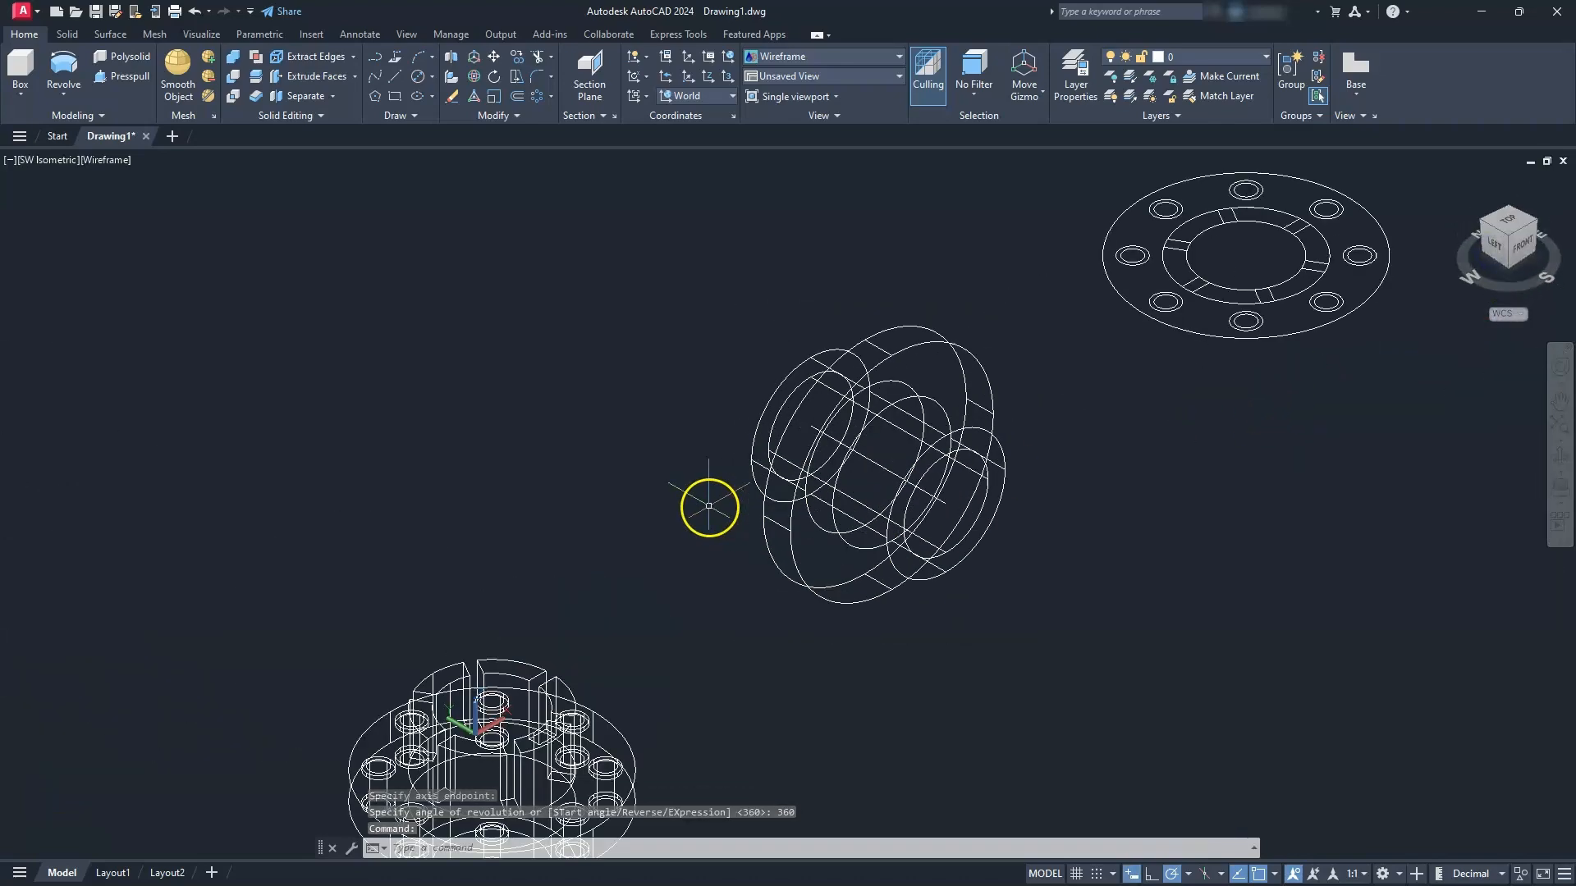
{"action": "middle_click_drag", "start_coordinate": [1084, 525], "coordinate": [988, 559]}
{"action": "key", "text": "Escape"}
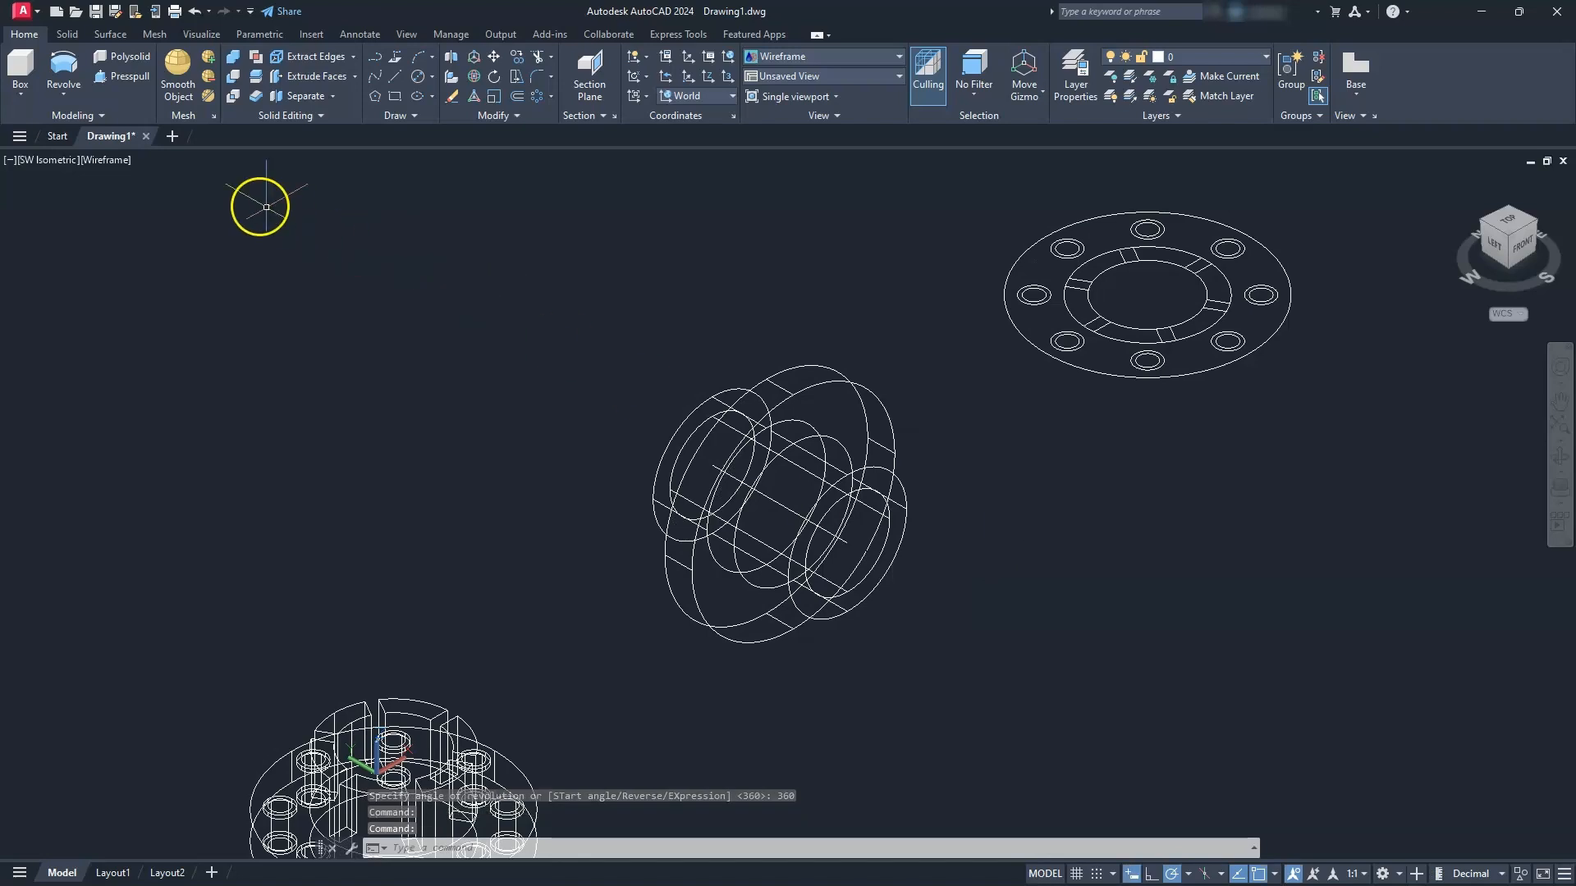
{"action": "left_click", "coordinate": [102, 164]}
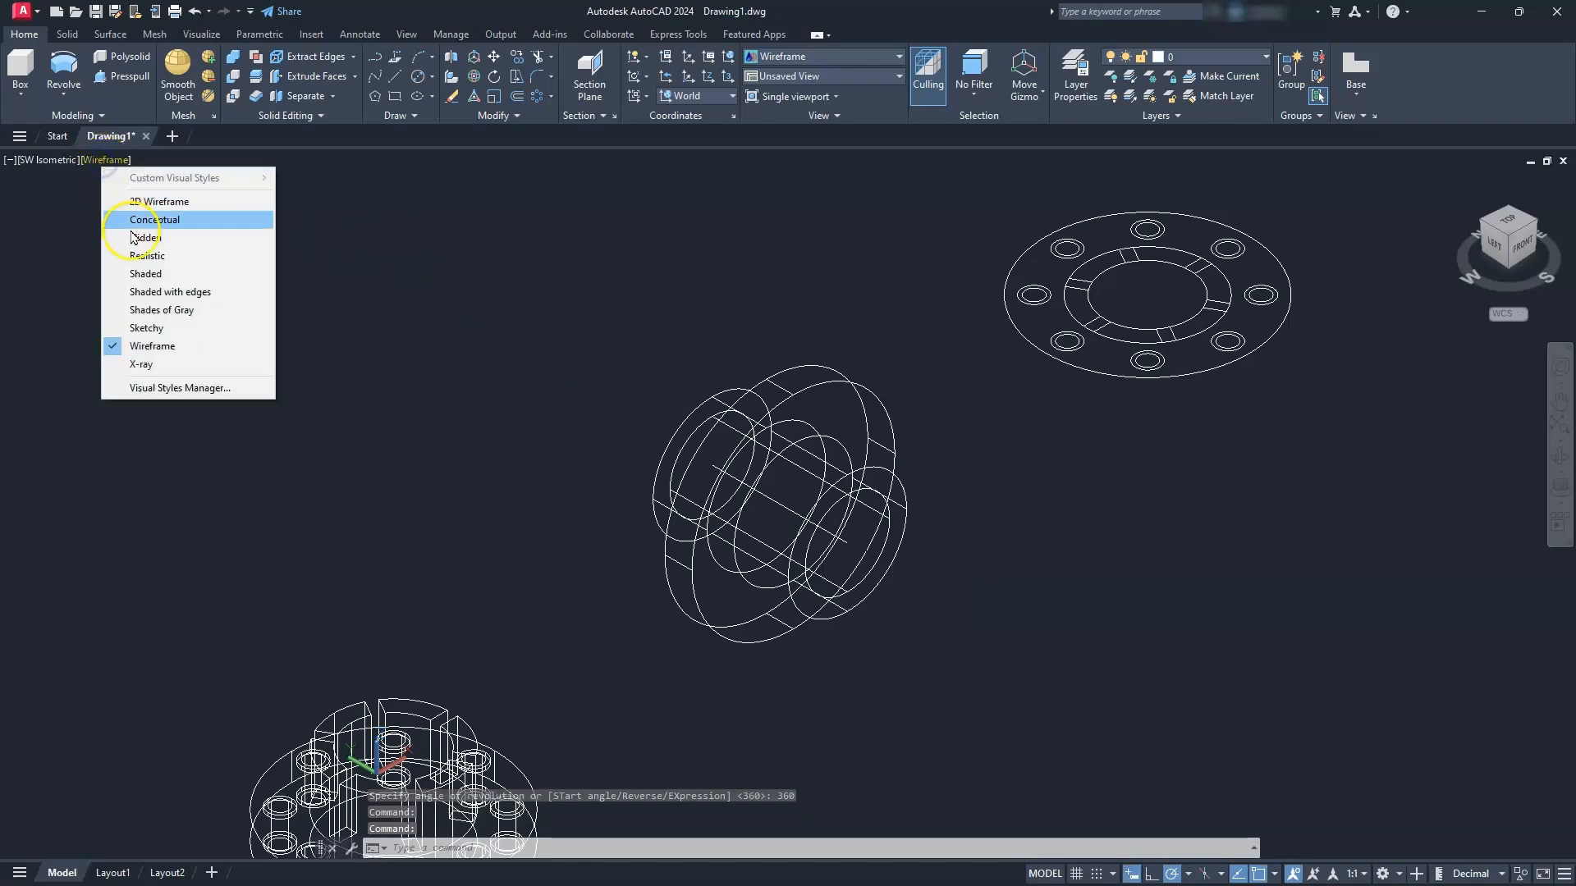
{"action": "left_click", "coordinate": [164, 311]}
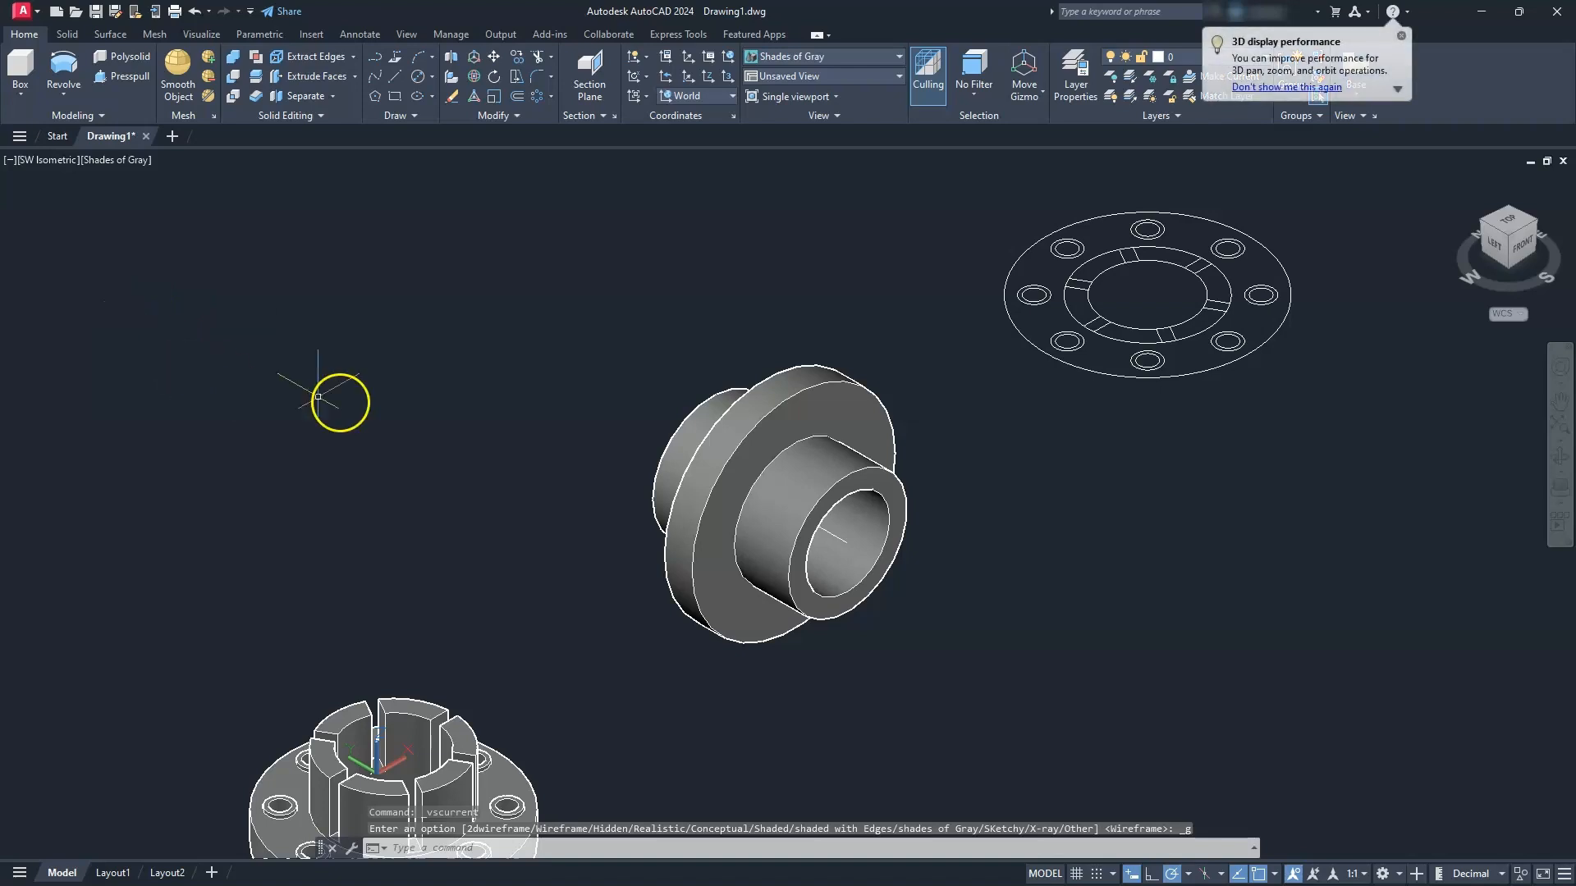
- Delete the axis line inside the bore of the revolved solid
{"action": "left_click", "coordinate": [791, 485]}
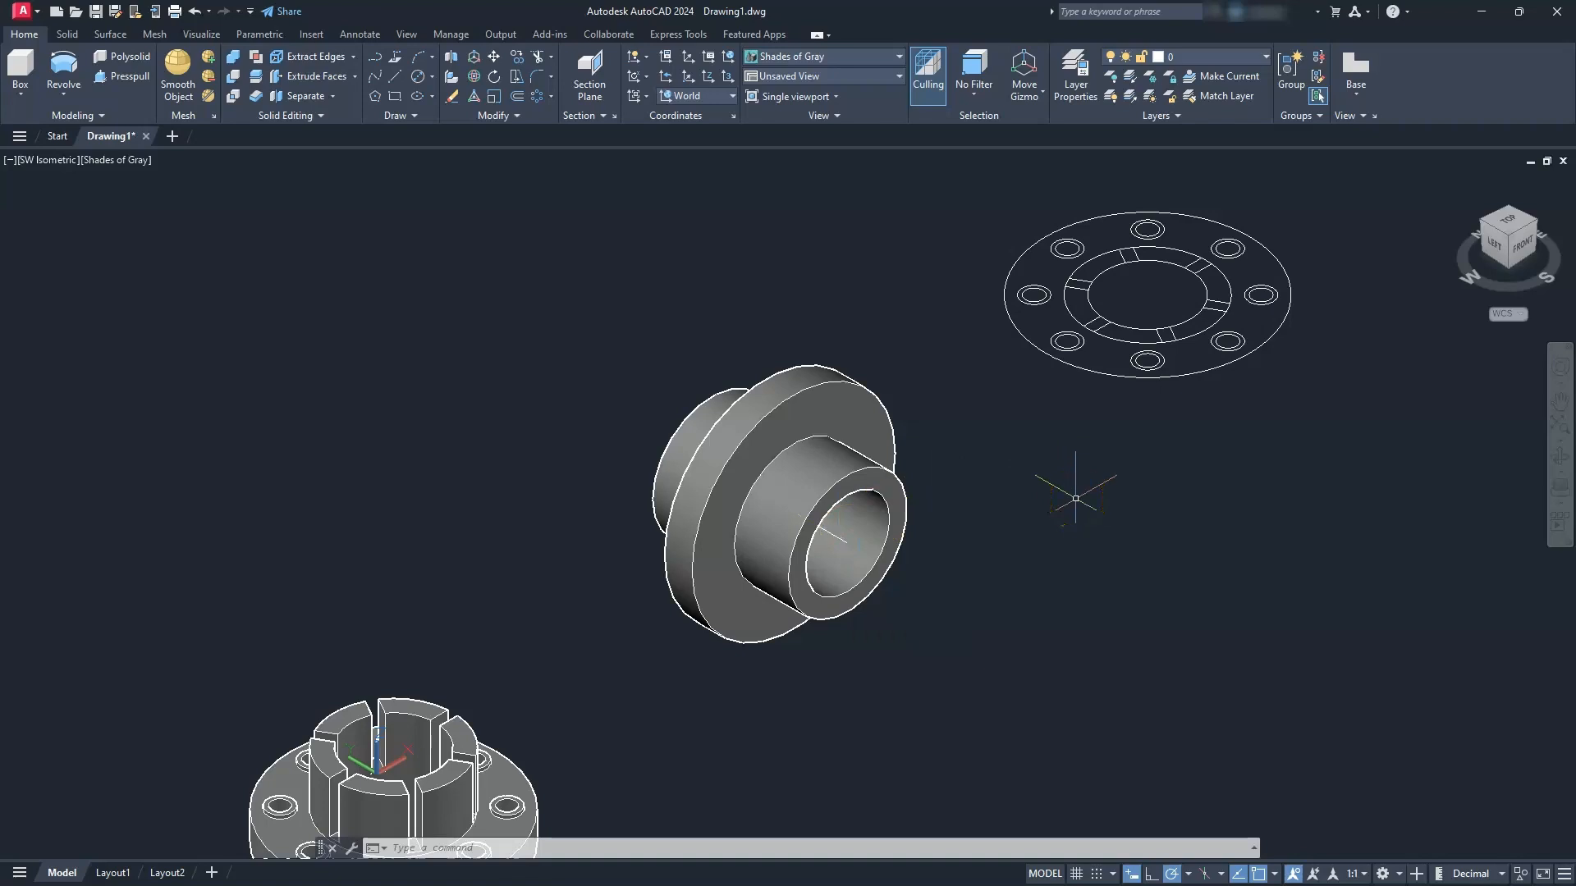
{"action": "key", "text": "Escape"}
{"action": "key", "text": "Escape"}
{"action": "left_click", "coordinate": [831, 528]}
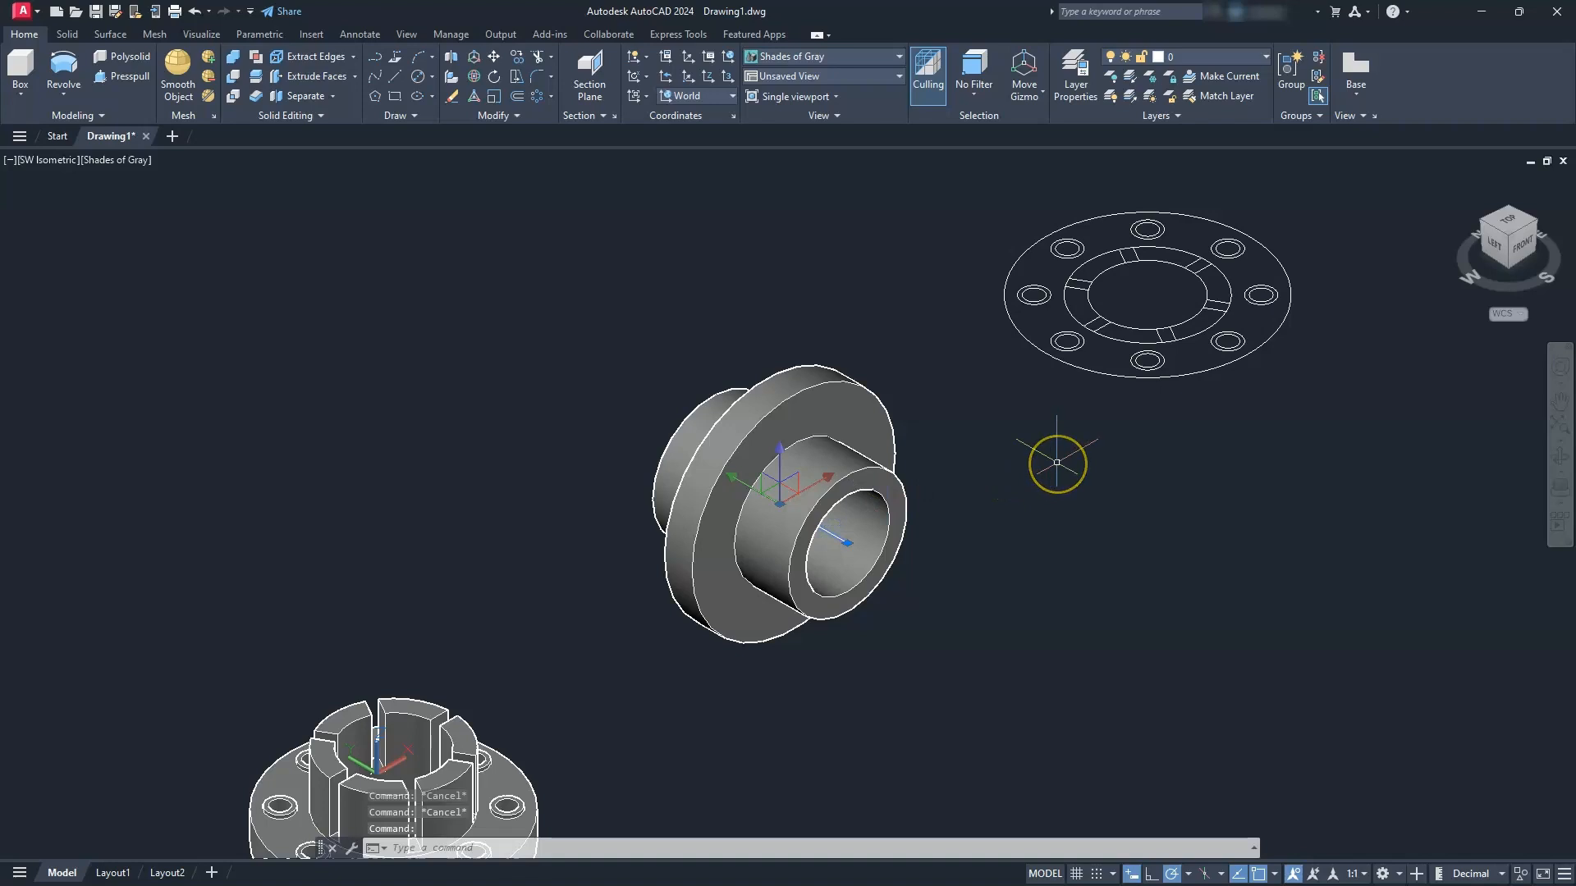
{"action": "key", "text": "Delete"}
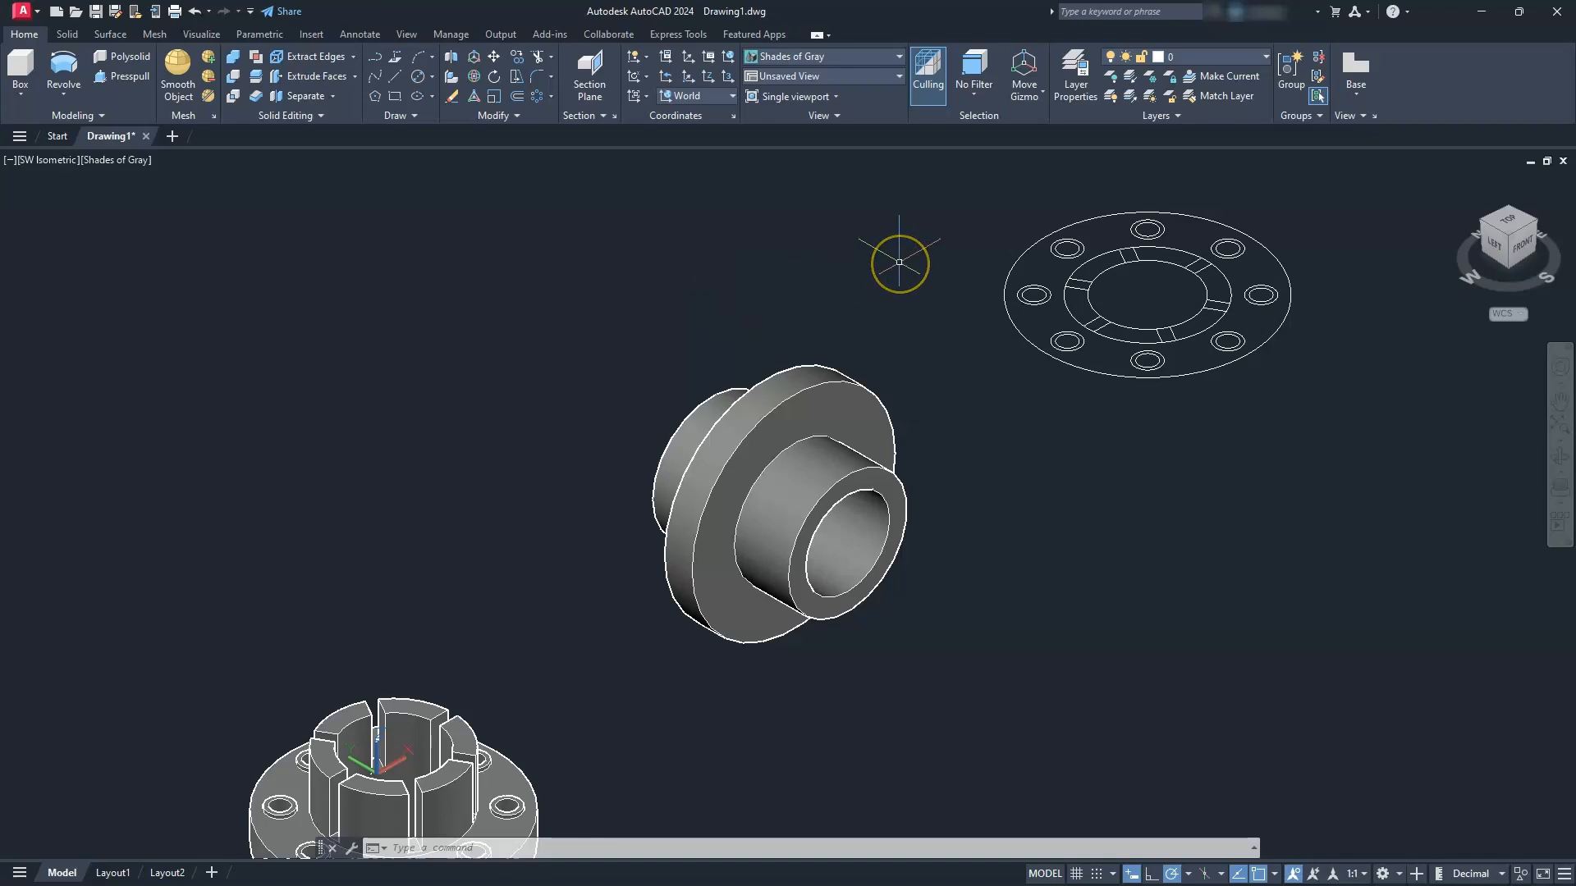
- Rotate the revolved solid 90 degrees about the X axis with the rotate gizmo so its longer hub points upward
{"action": "left_click", "coordinate": [1025, 100]}
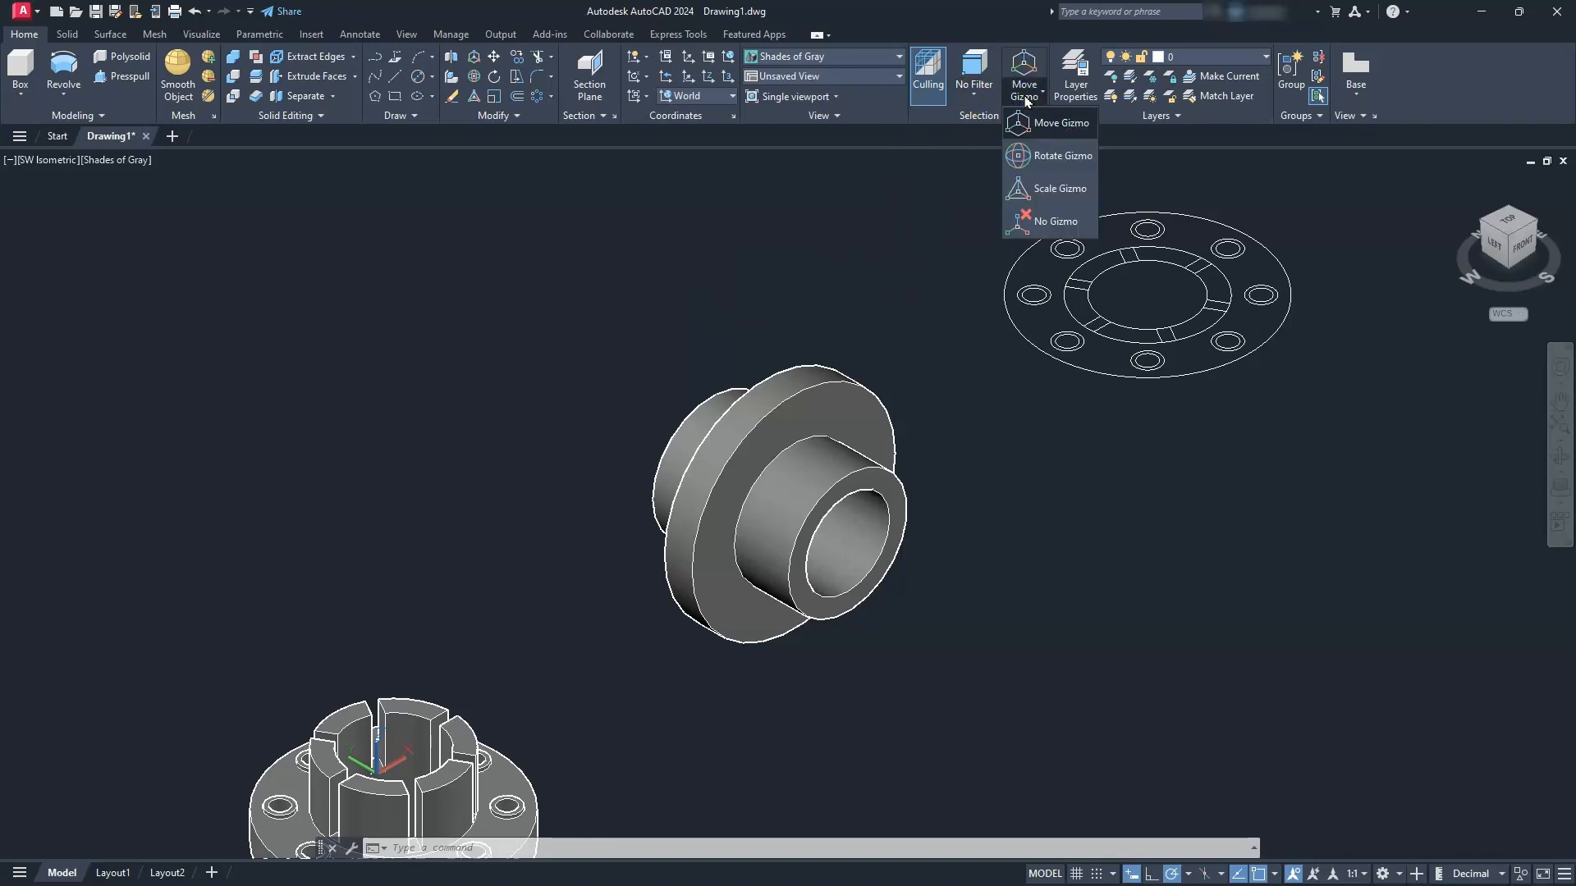
{"action": "left_click", "coordinate": [1039, 155]}
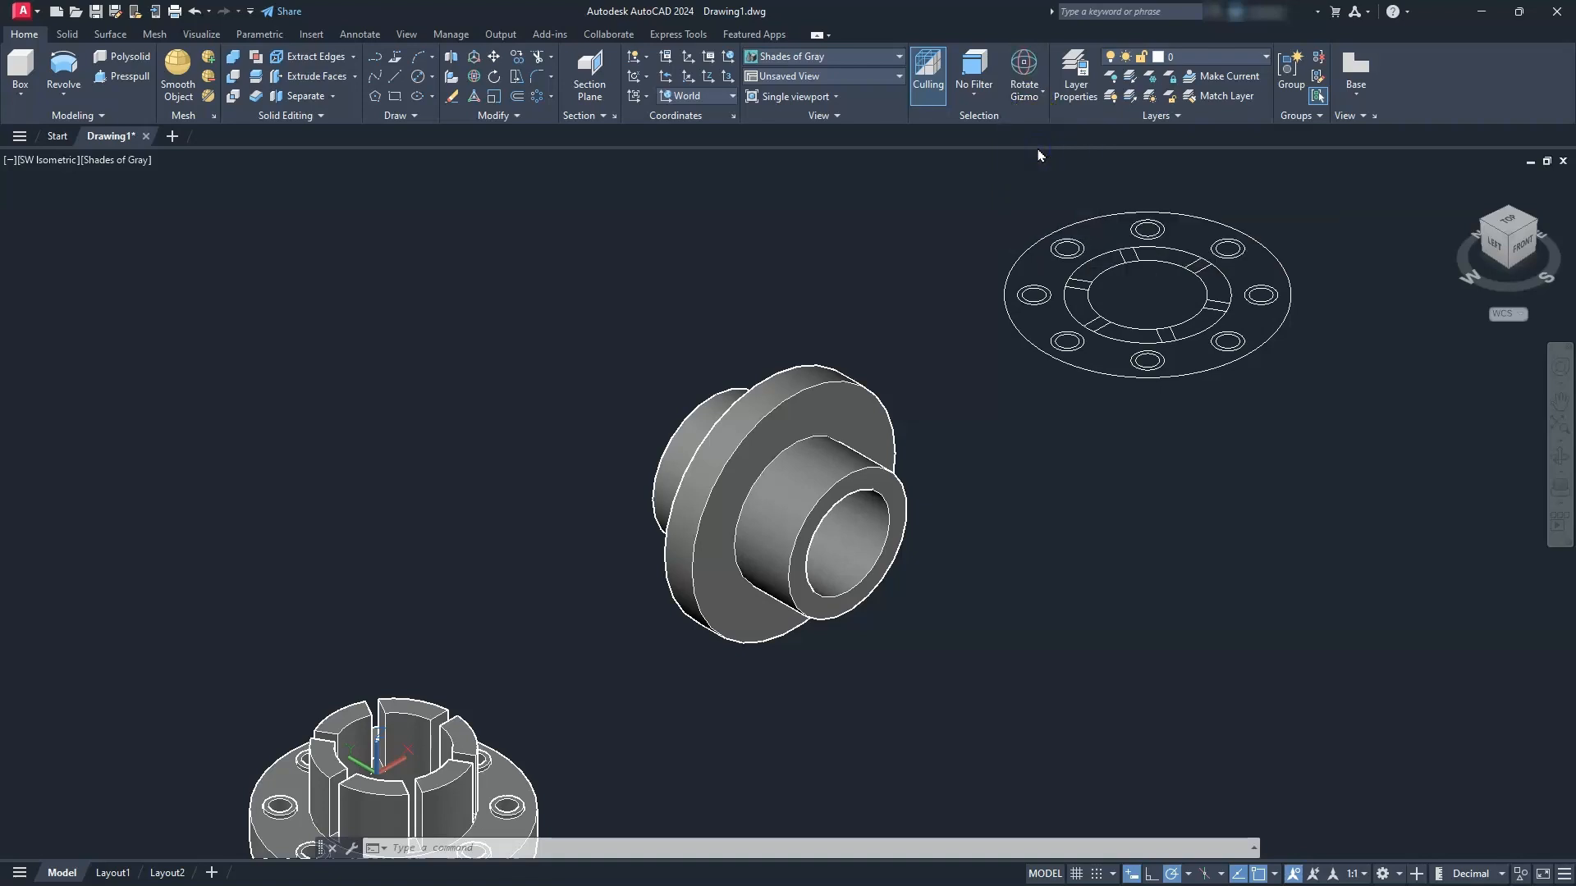
{"action": "left_click", "coordinate": [819, 448]}
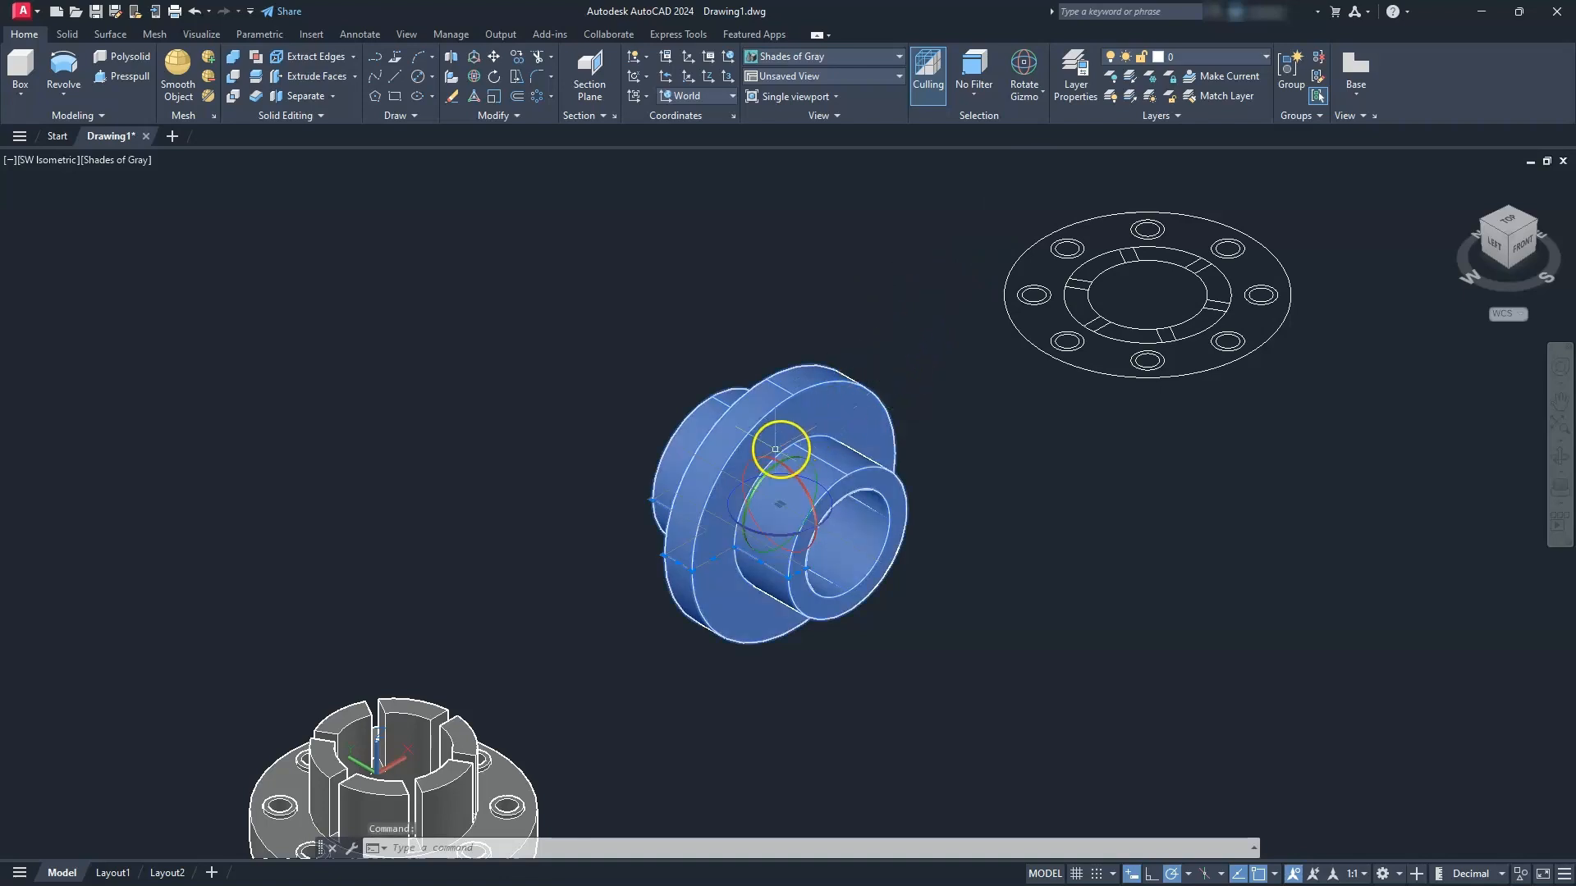
{"action": "left_click", "coordinate": [758, 467]}
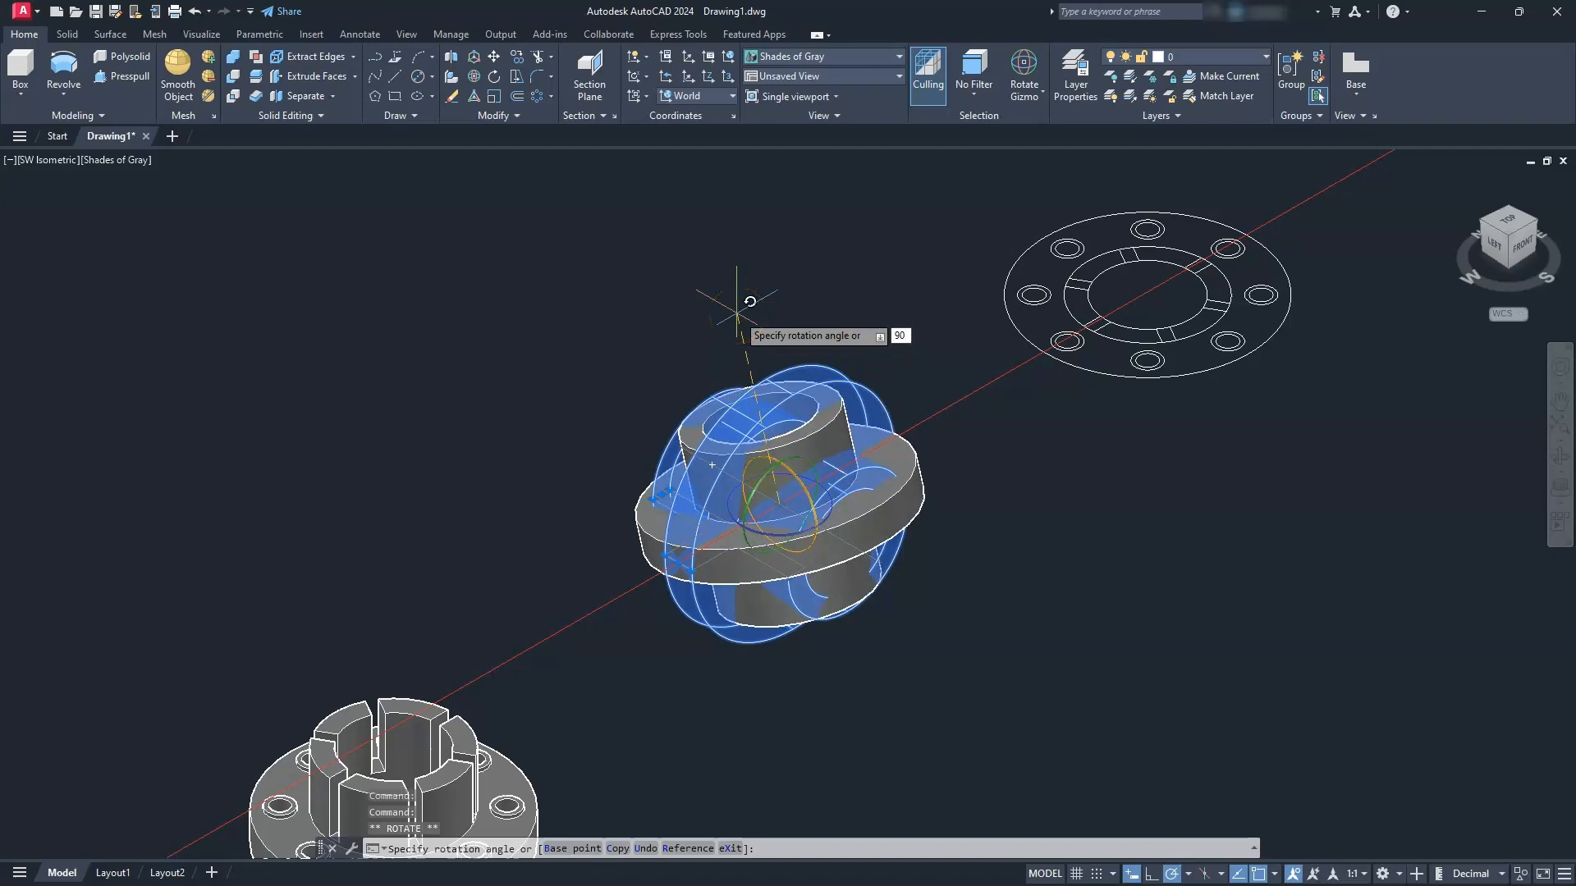
{"action": "left_click", "coordinate": [736, 313]}
{"action": "key", "text": "Escape"}
{"action": "key", "text": "Escape"}
{"action": "key", "text": "Escape"}
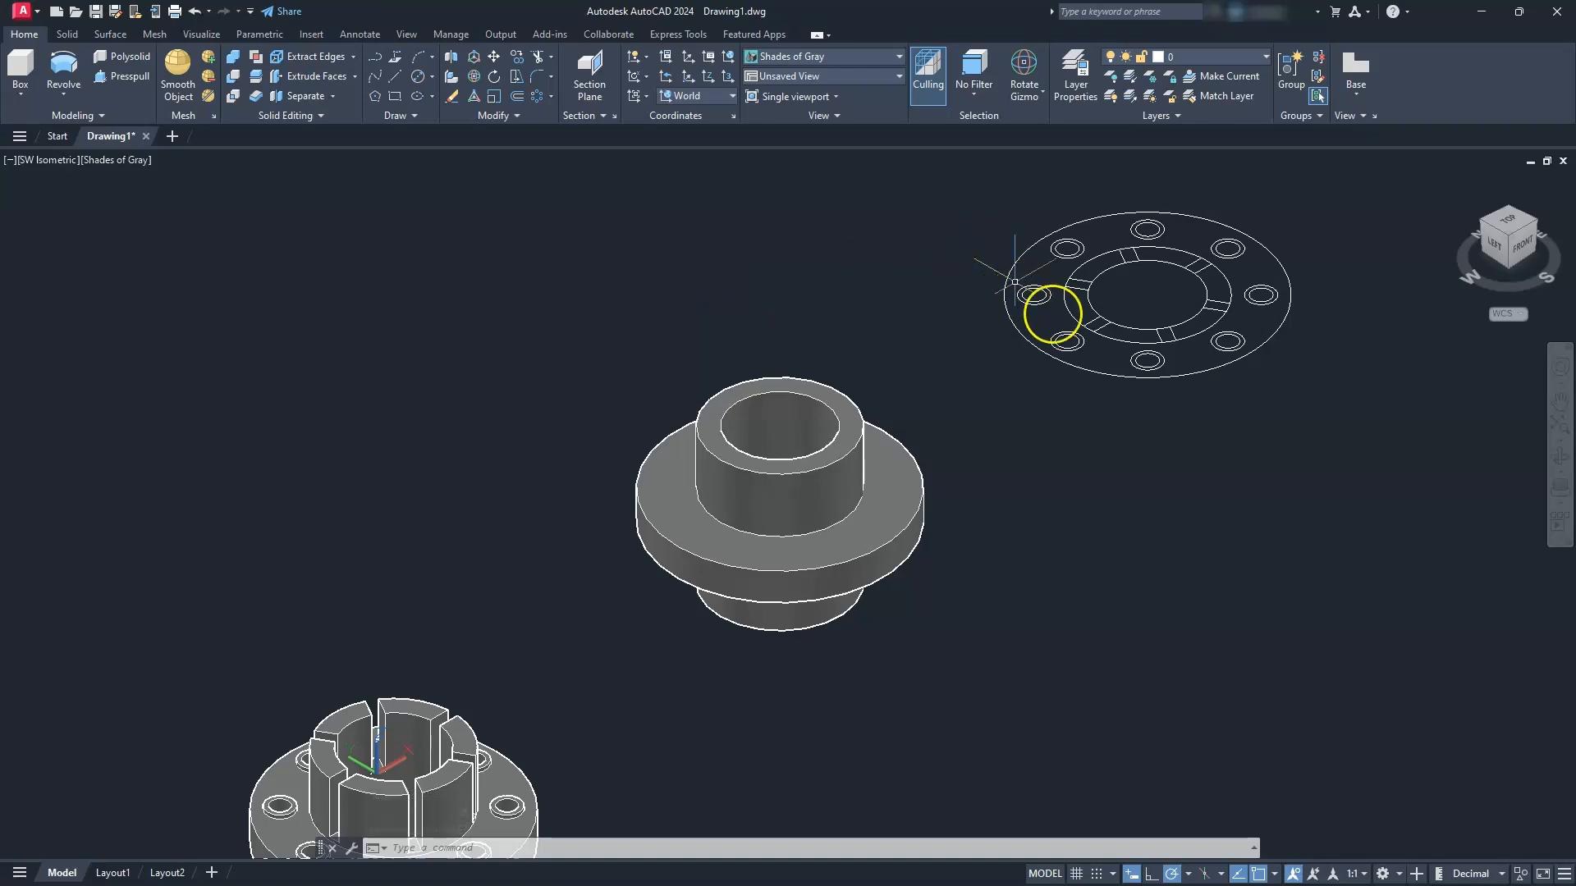
- Try to move the six slot rectangles from the face profile's centre to the hub's upper rim, and undo the move
{"action": "middle_click_drag", "start_coordinate": [1098, 331], "coordinate": [1036, 428]}
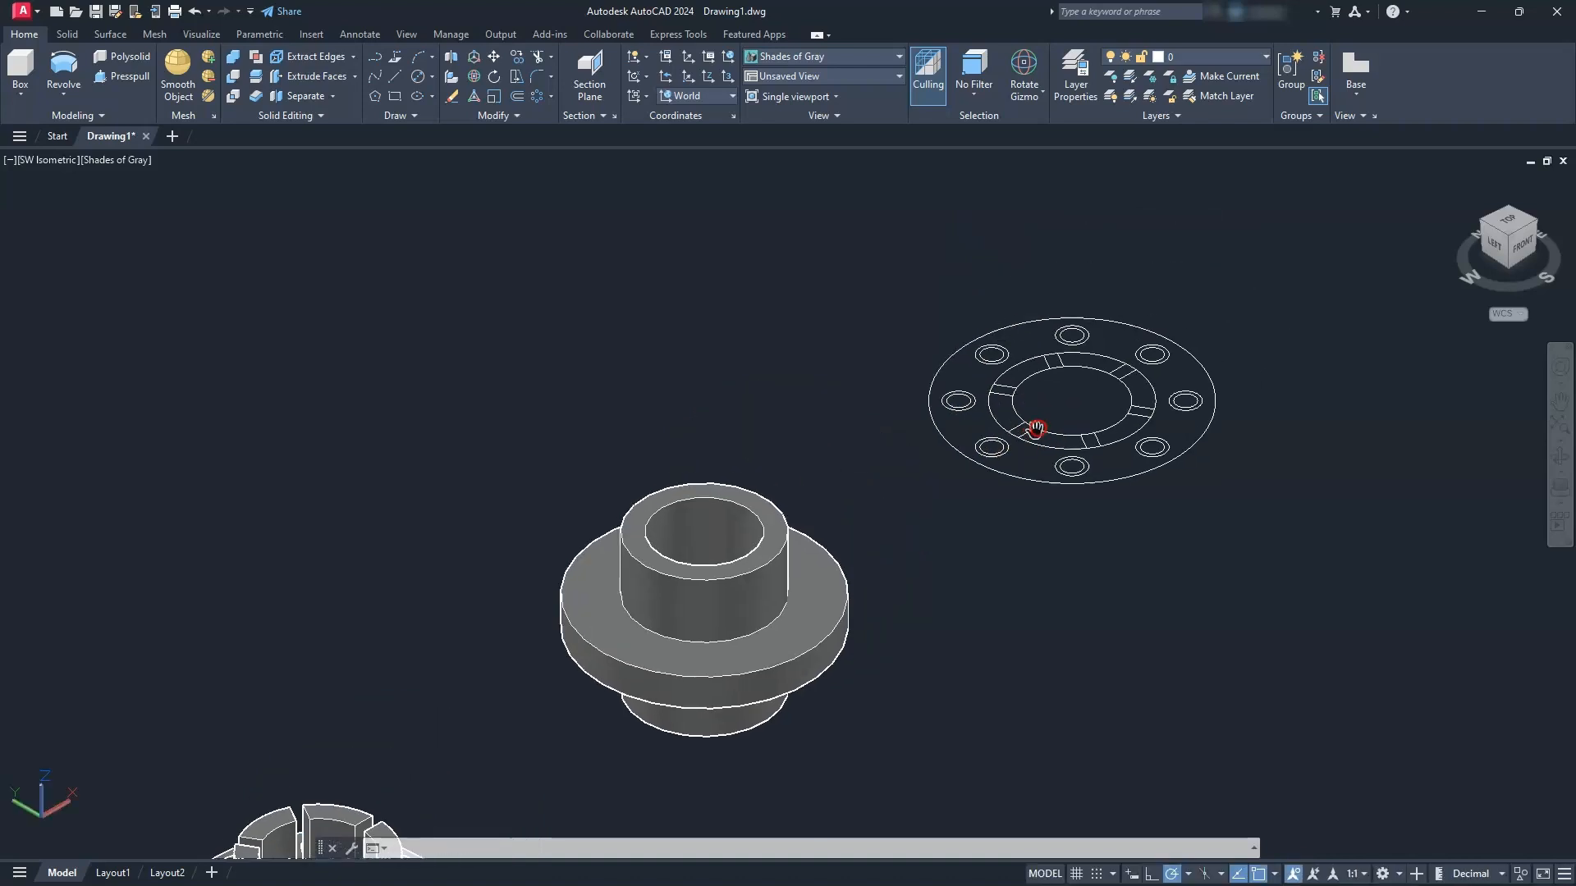
{"action": "scroll", "coordinate": [1036, 429], "scroll_direction": "up", "scroll_amount": 2}
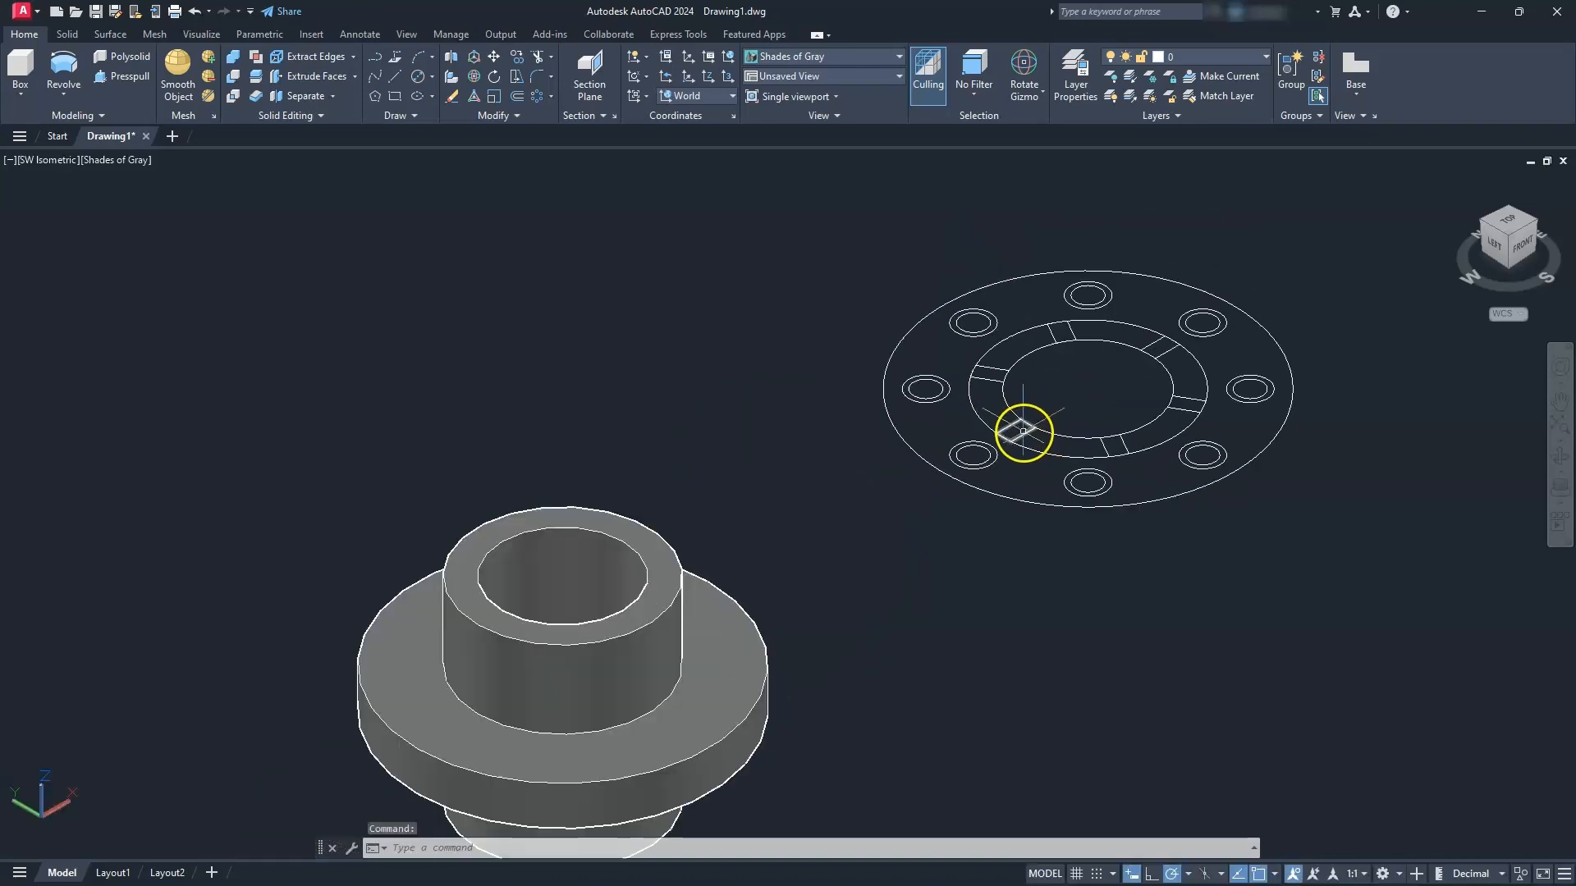
{"action": "left_click", "coordinate": [1022, 430]}
{"action": "left_click", "coordinate": [994, 362]}
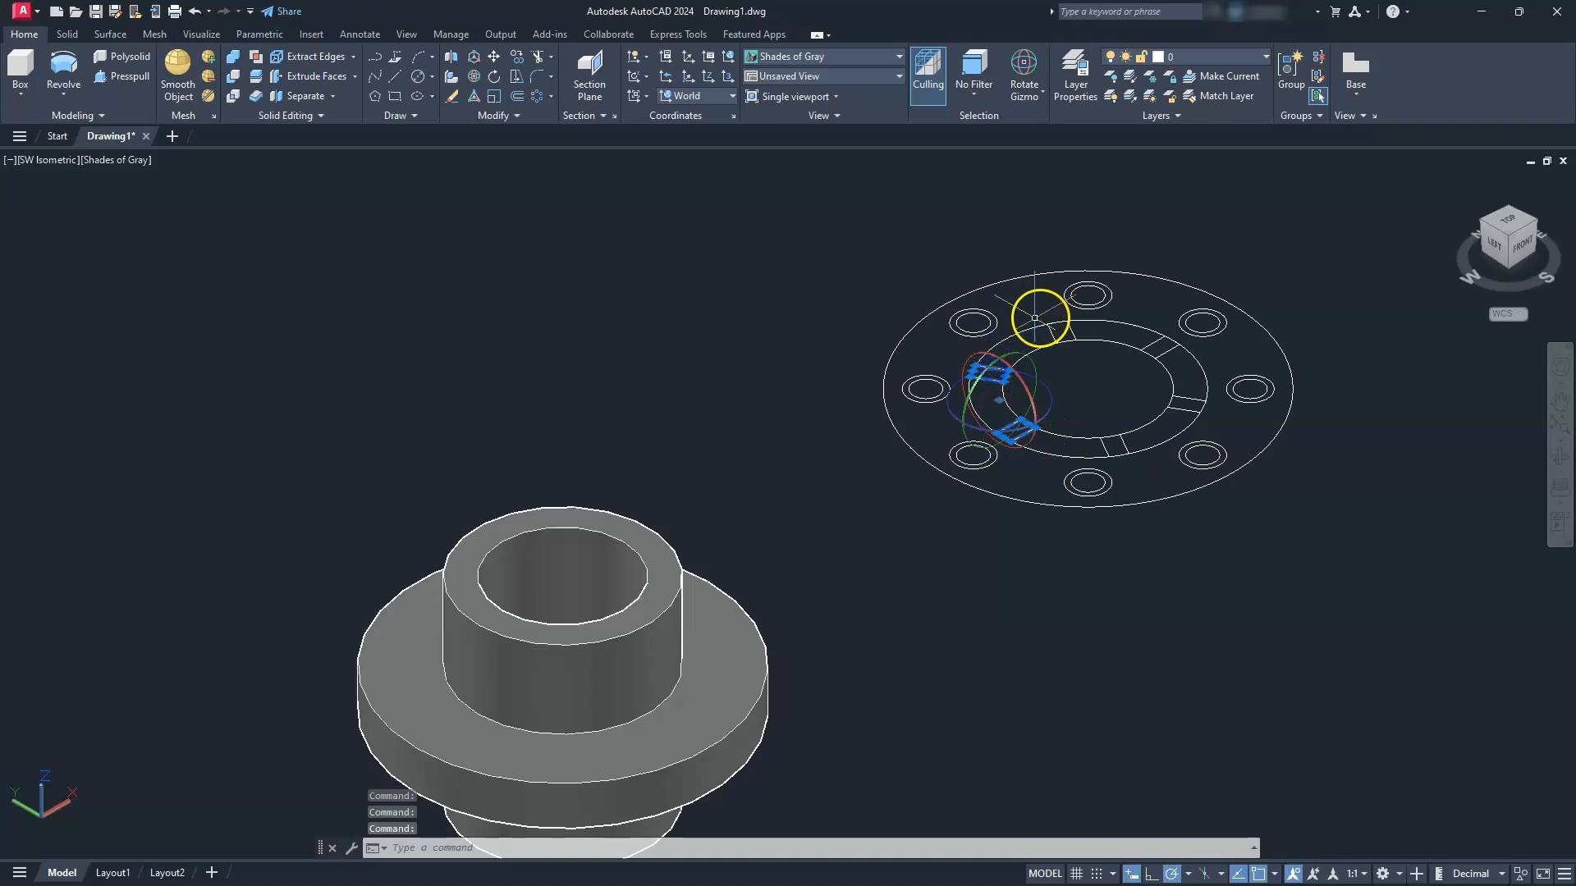
{"action": "left_click", "coordinate": [1051, 335]}
{"action": "left_click", "coordinate": [1143, 347]}
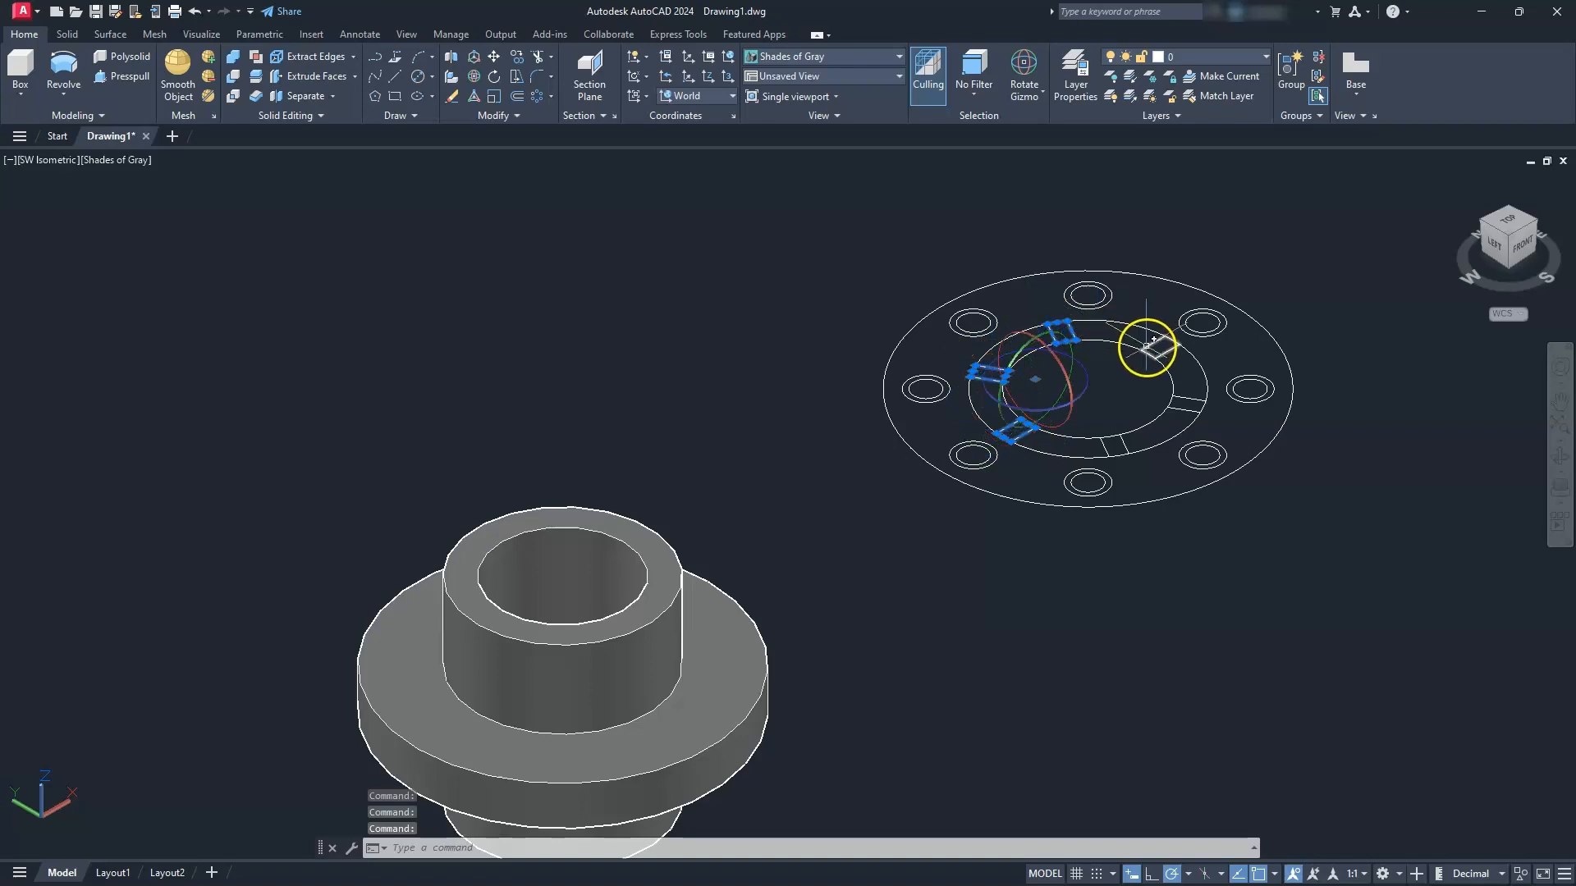
{"action": "left_click", "coordinate": [1191, 399]}
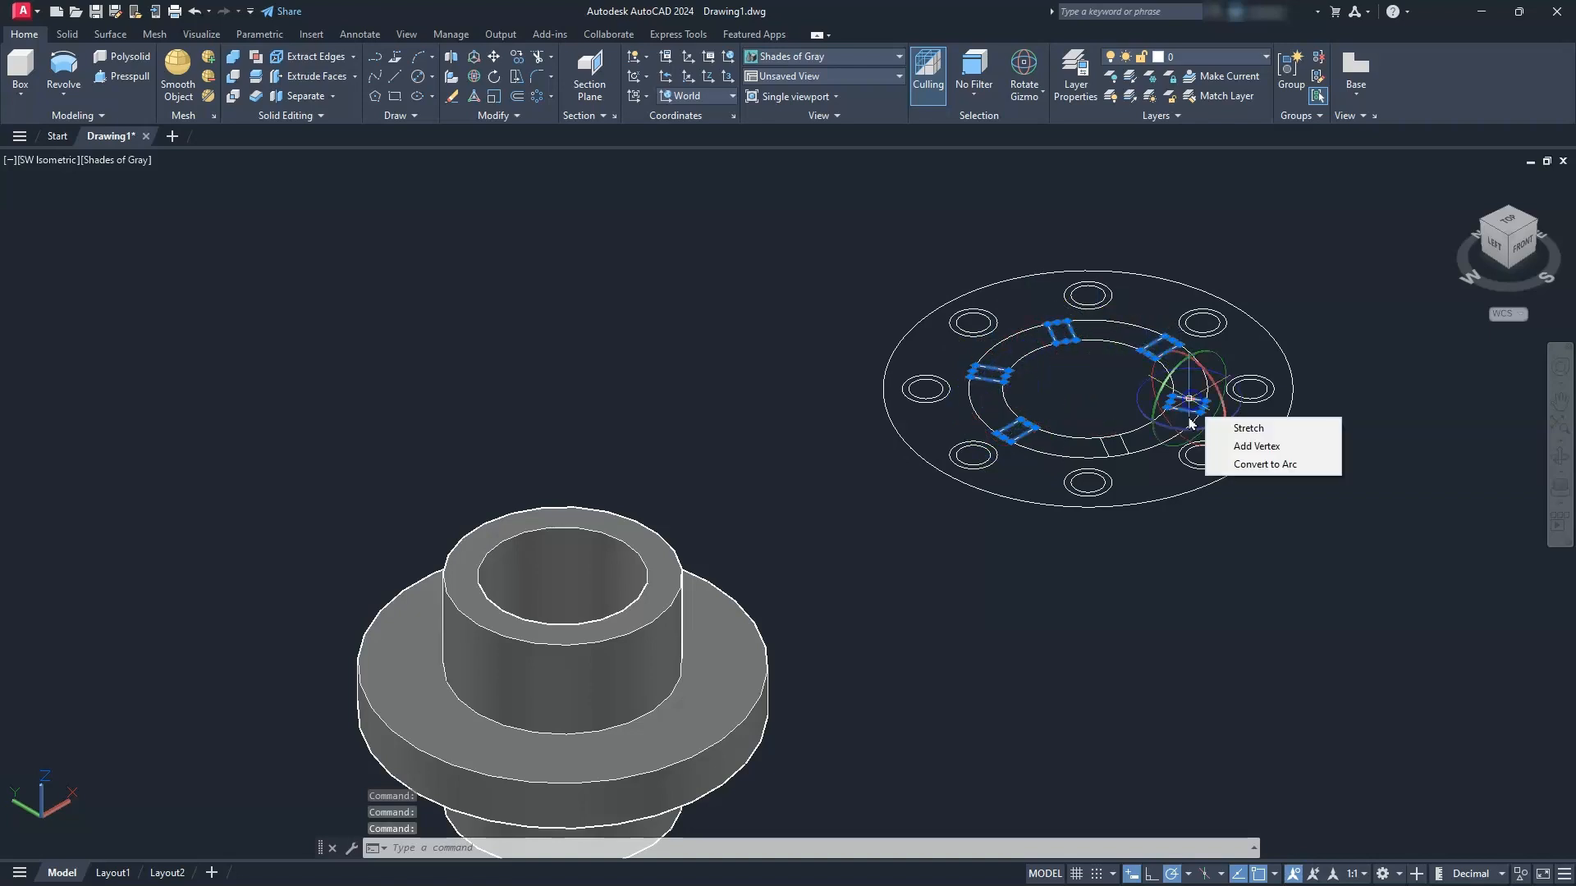
{"action": "left_click", "coordinate": [1127, 444]}
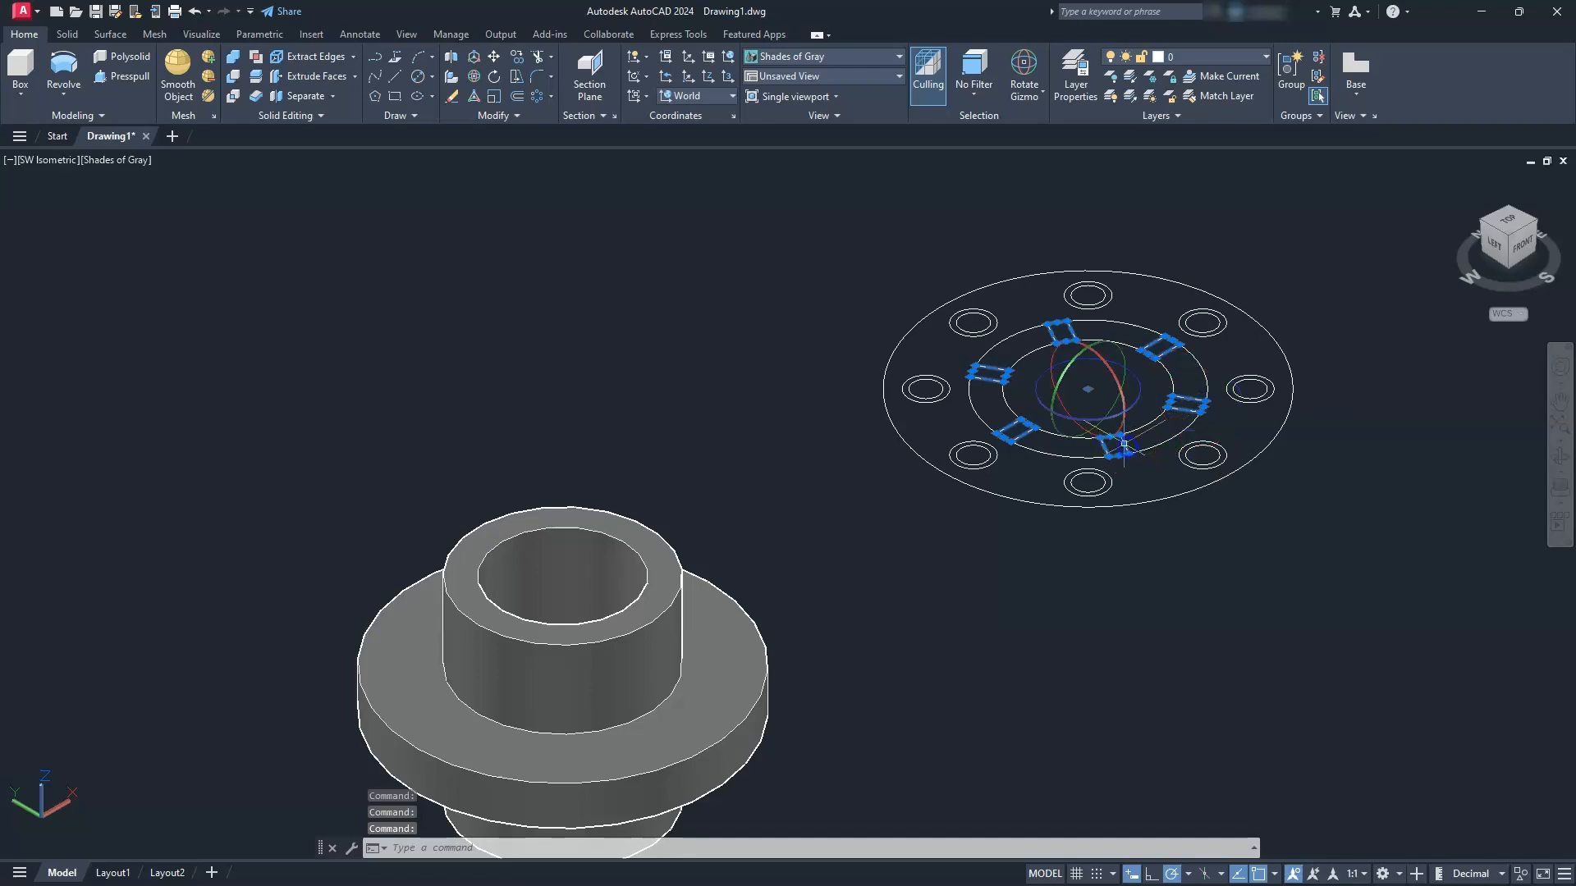
{"action": "left_click", "coordinate": [493, 57]}
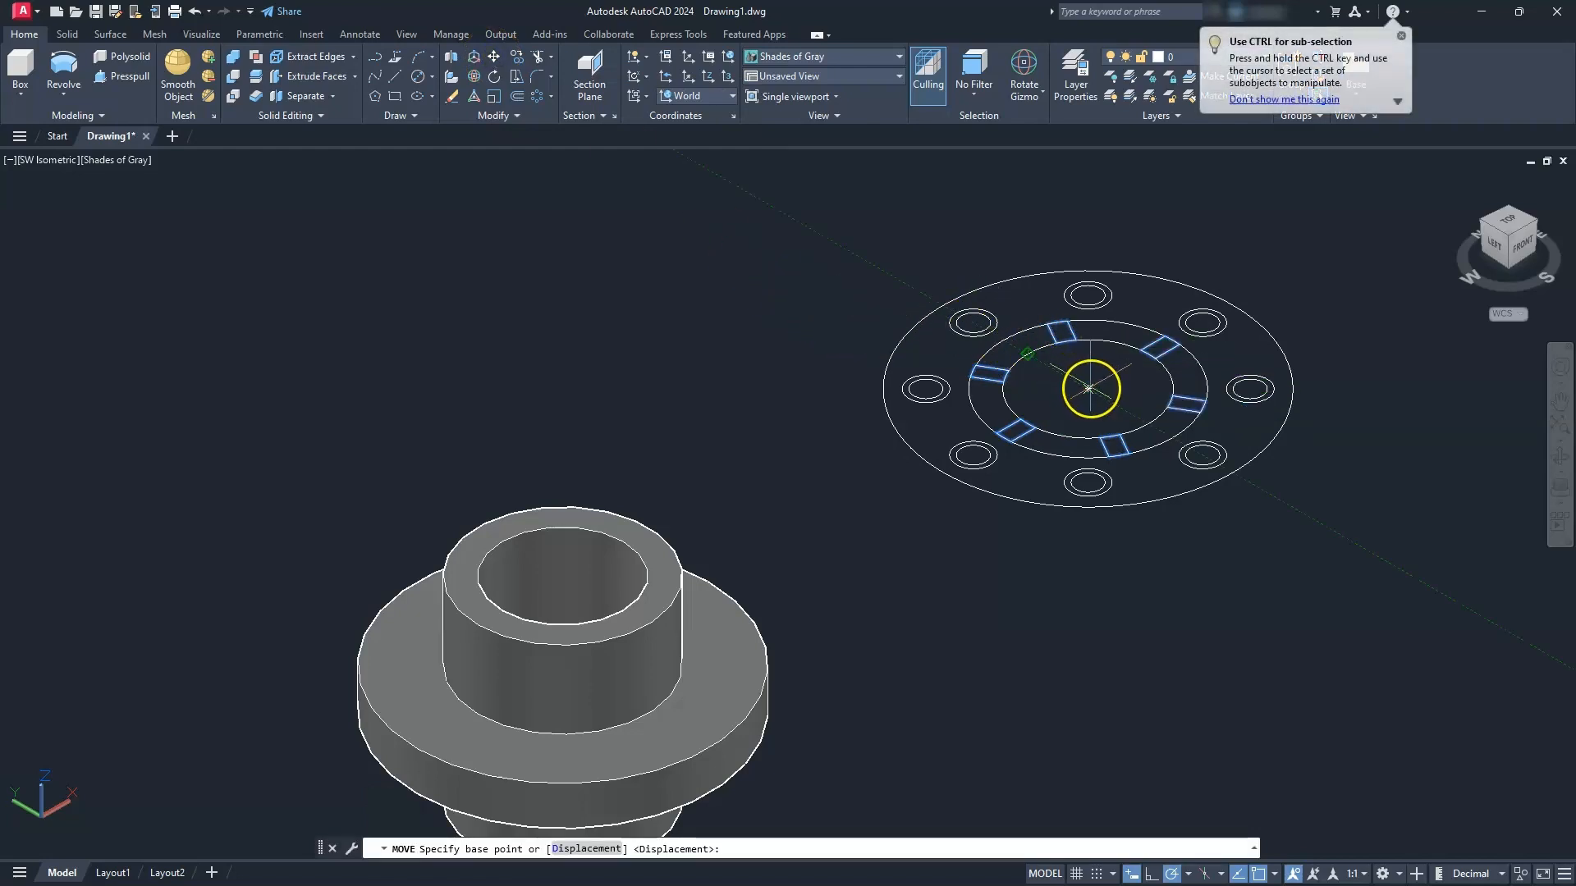
{"action": "left_click", "coordinate": [1087, 389]}
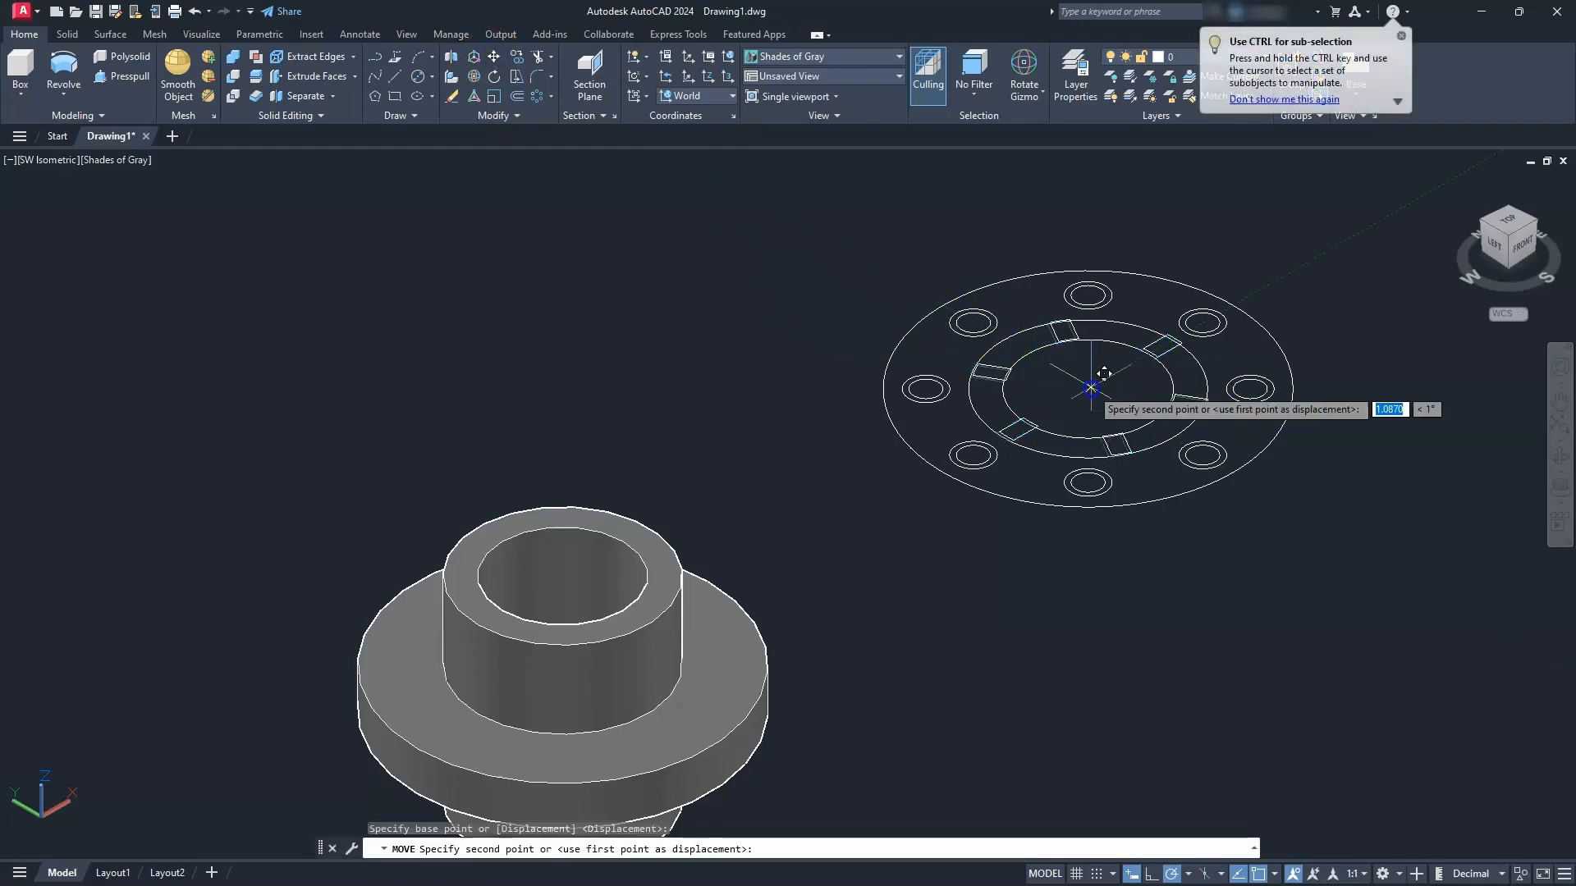
{"action": "left_click", "coordinate": [584, 528]}
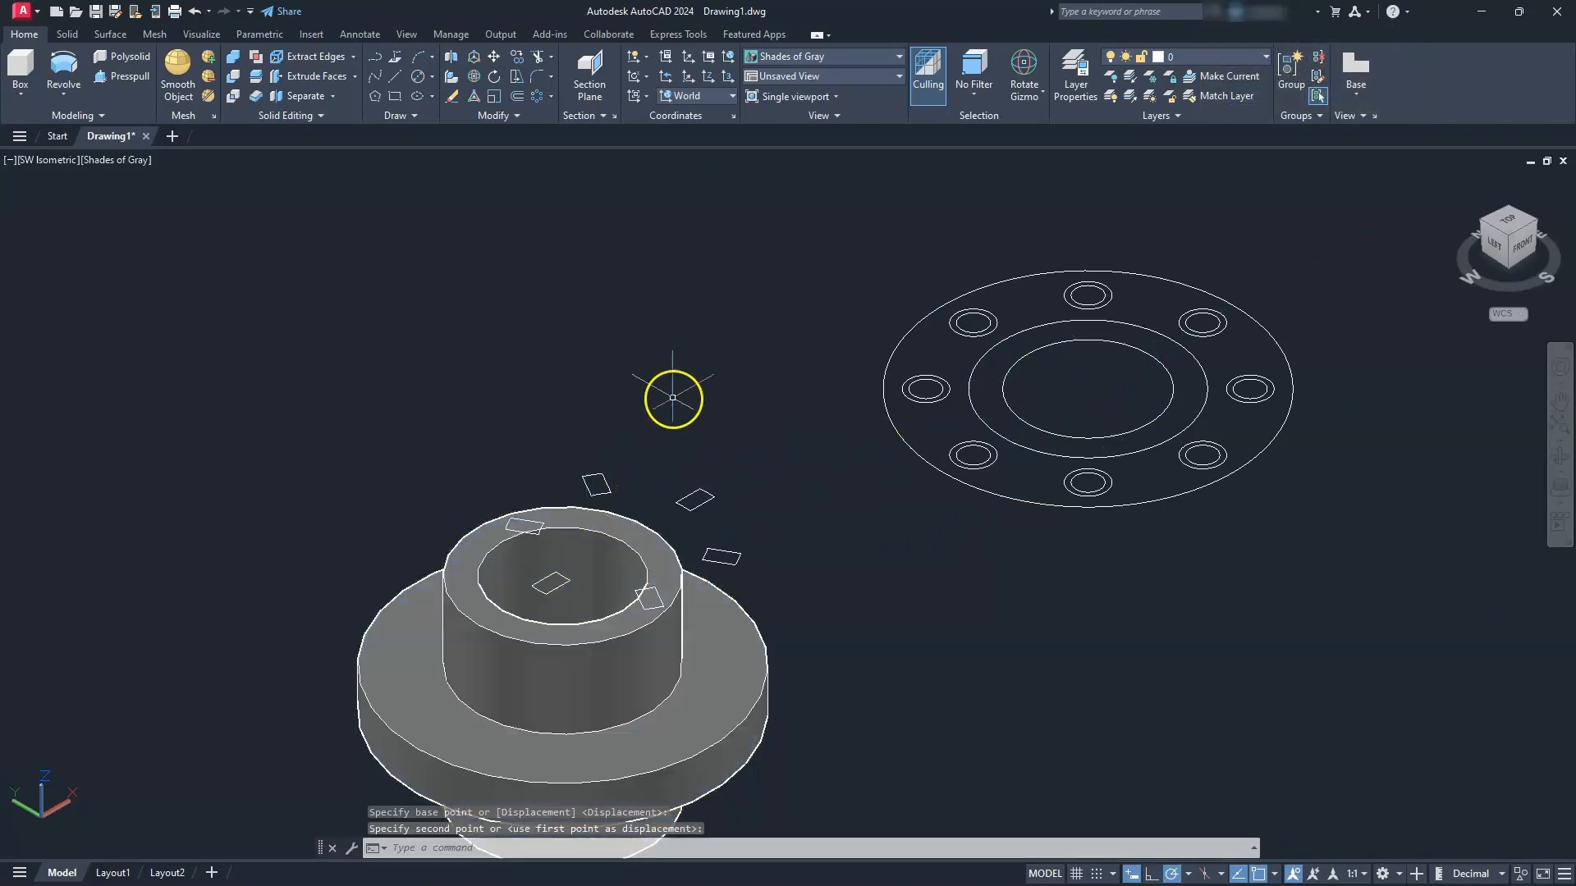
{"action": "left_click", "coordinate": [193, 11]}
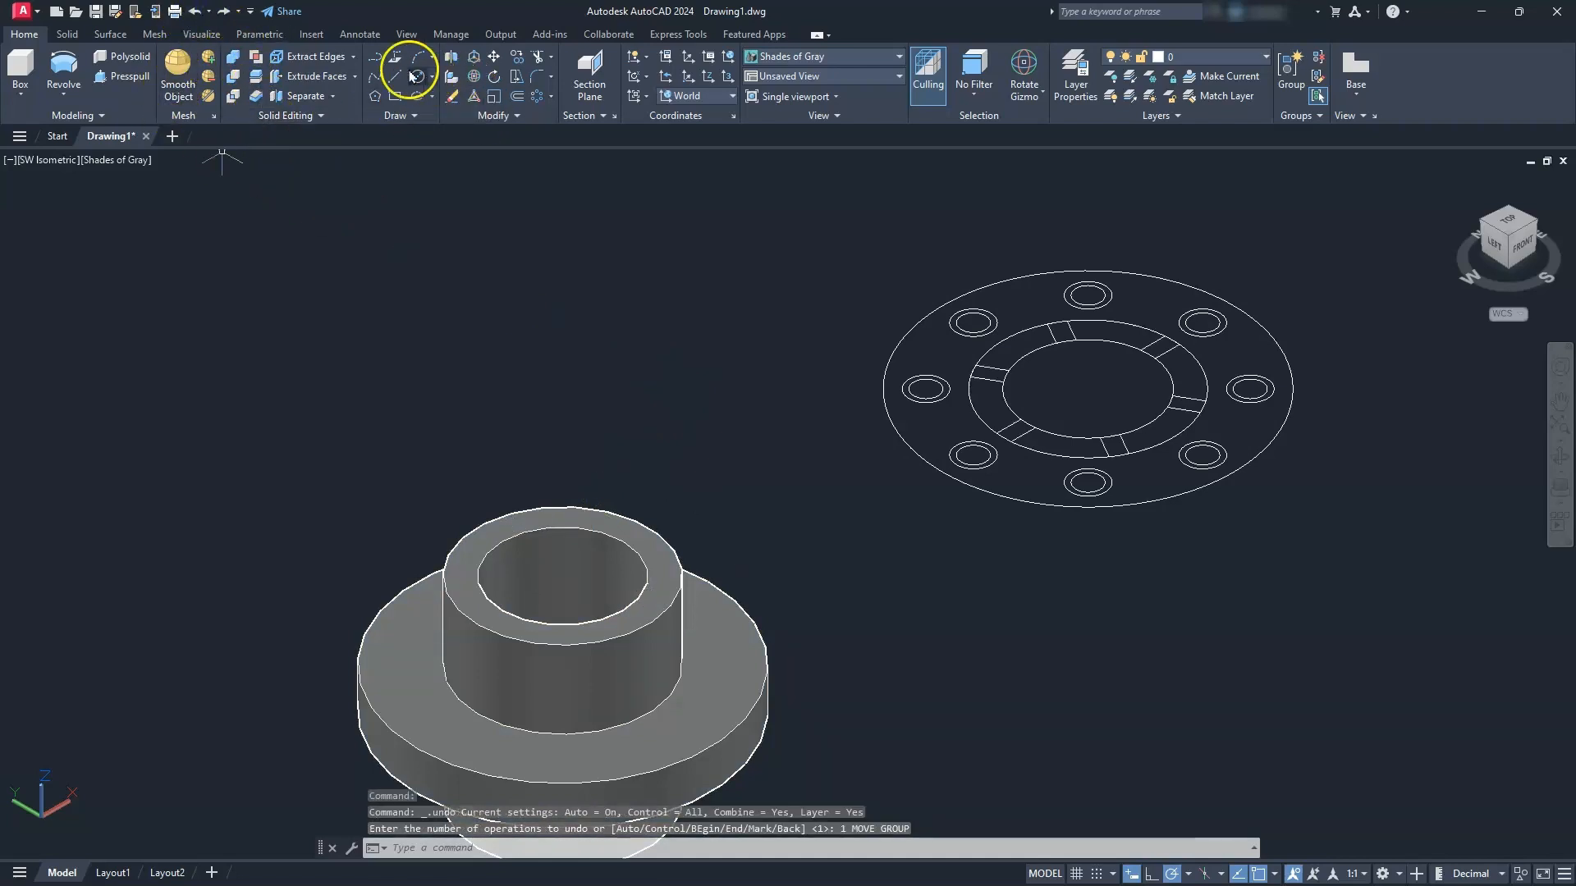
- Move the six slot rectangles from the face profile's centre to the centre of the hub's upper circular face
{"action": "left_click", "coordinate": [493, 57]}
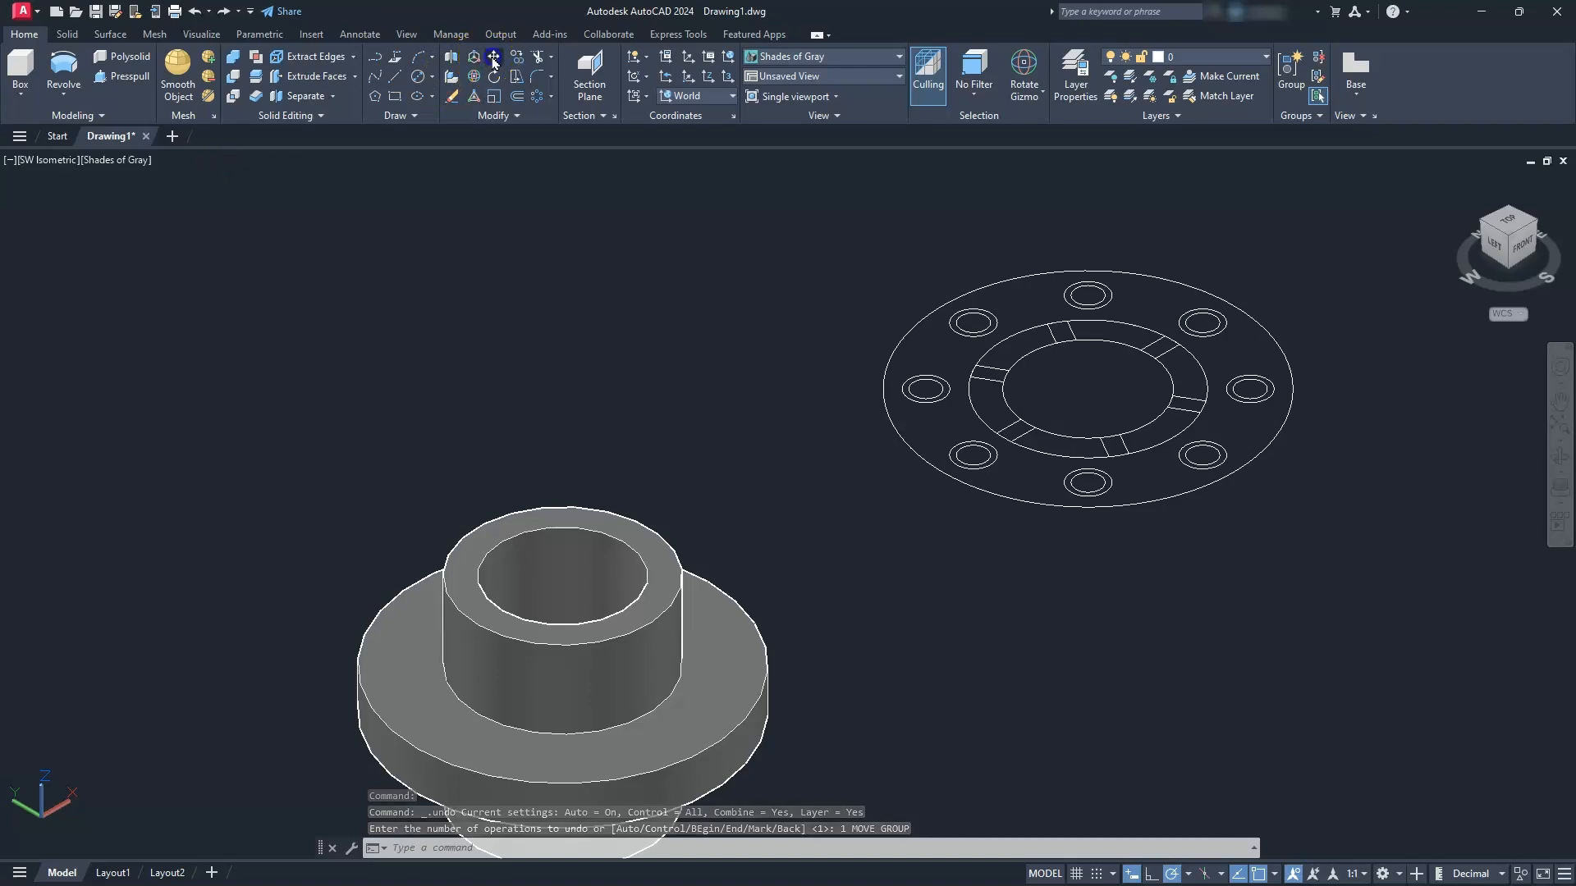
{"action": "left_click", "coordinate": [1016, 428]}
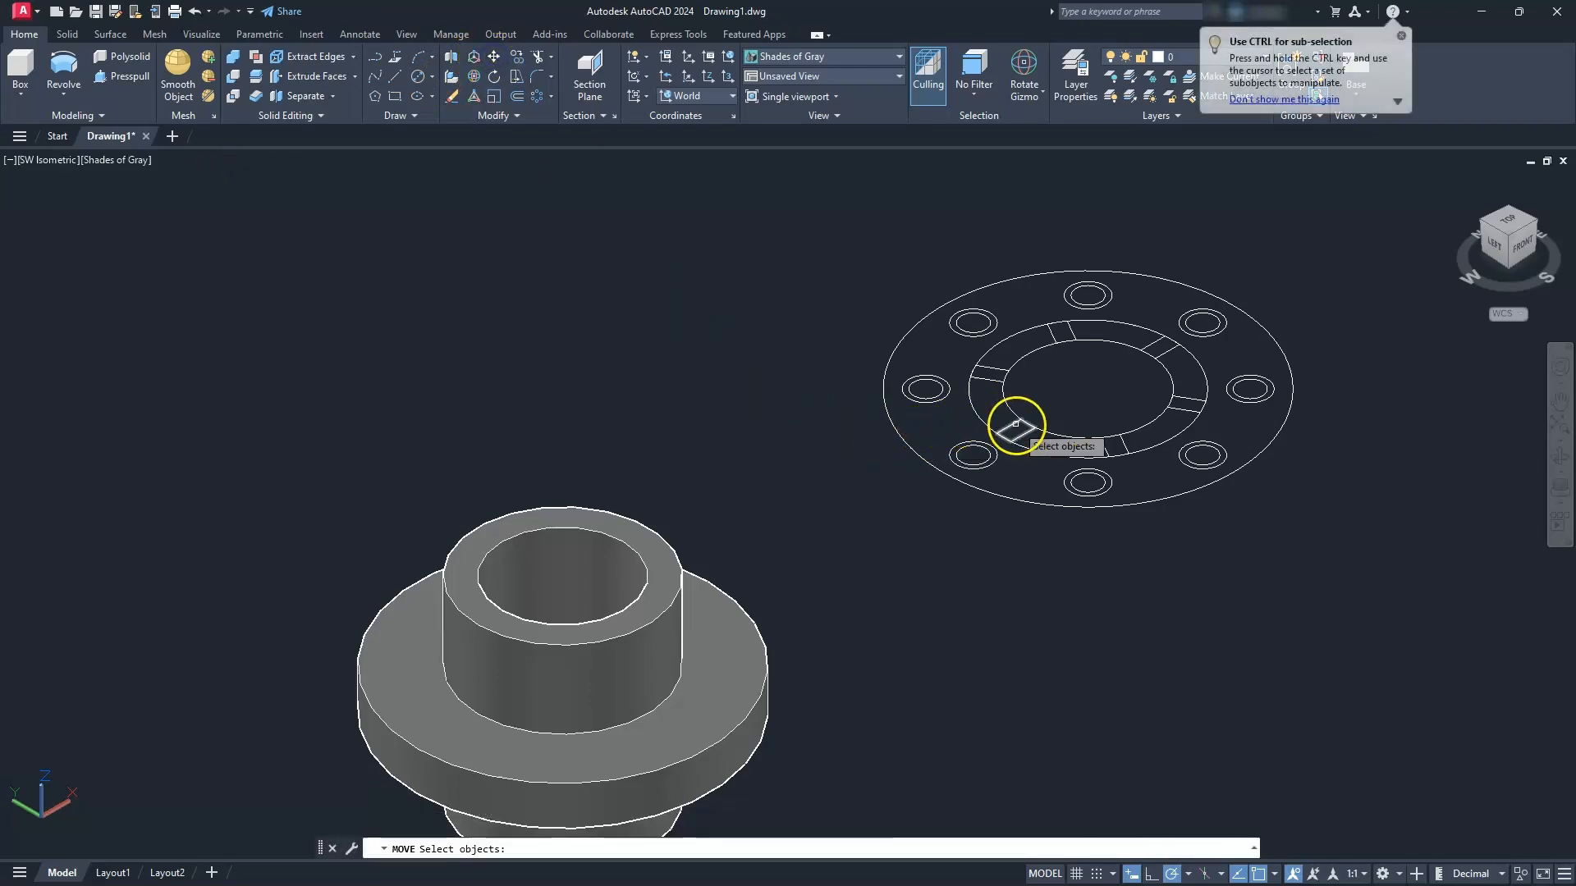
{"action": "left_click", "coordinate": [997, 380]}
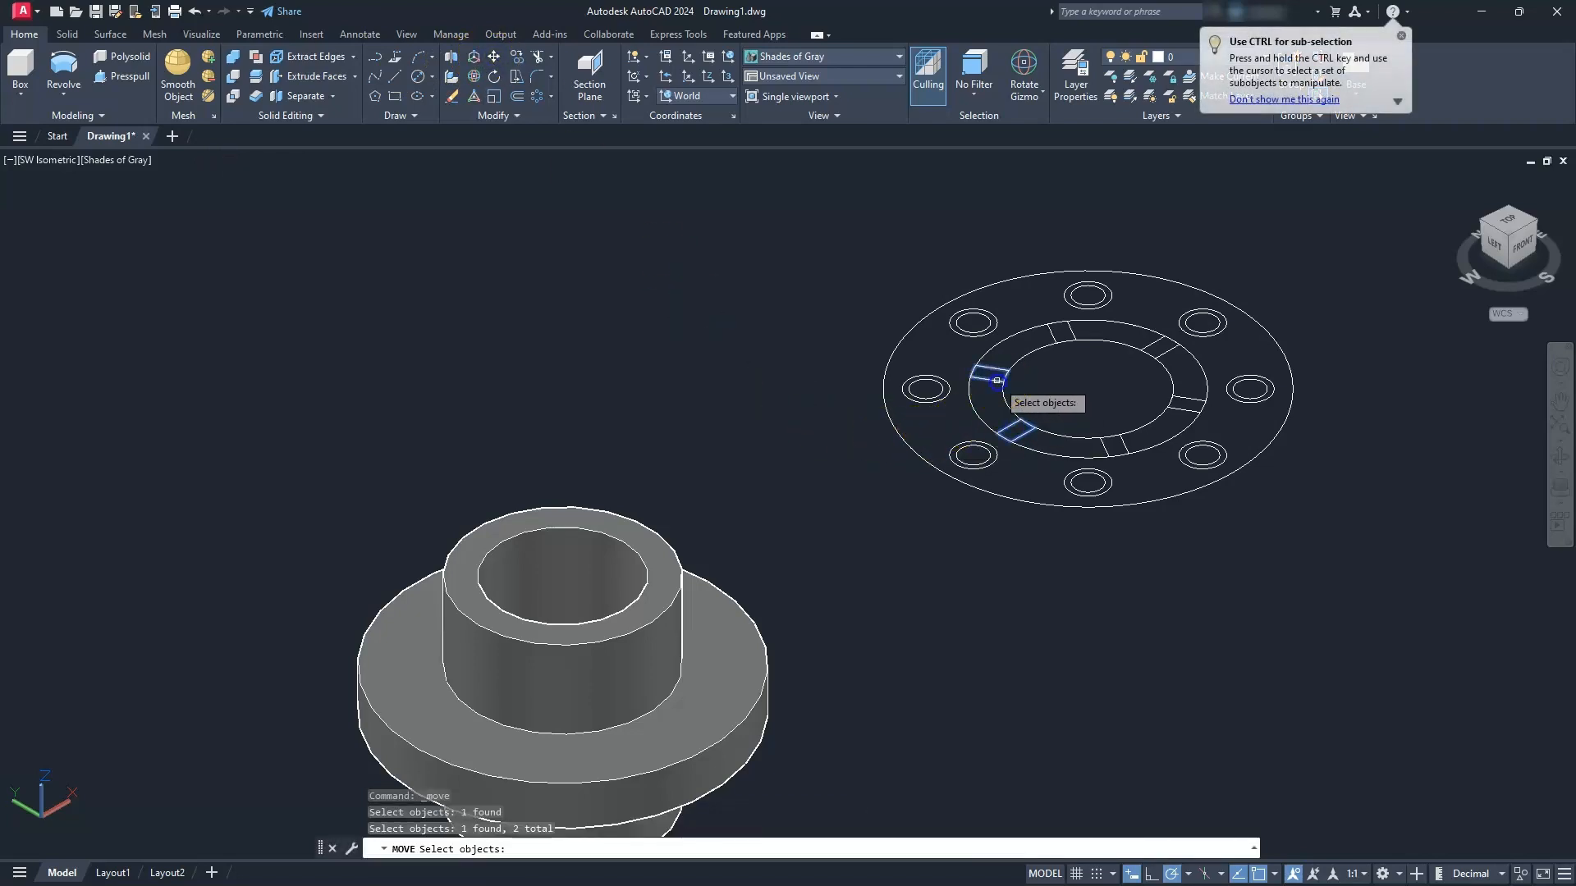
{"action": "left_click", "coordinate": [1059, 332]}
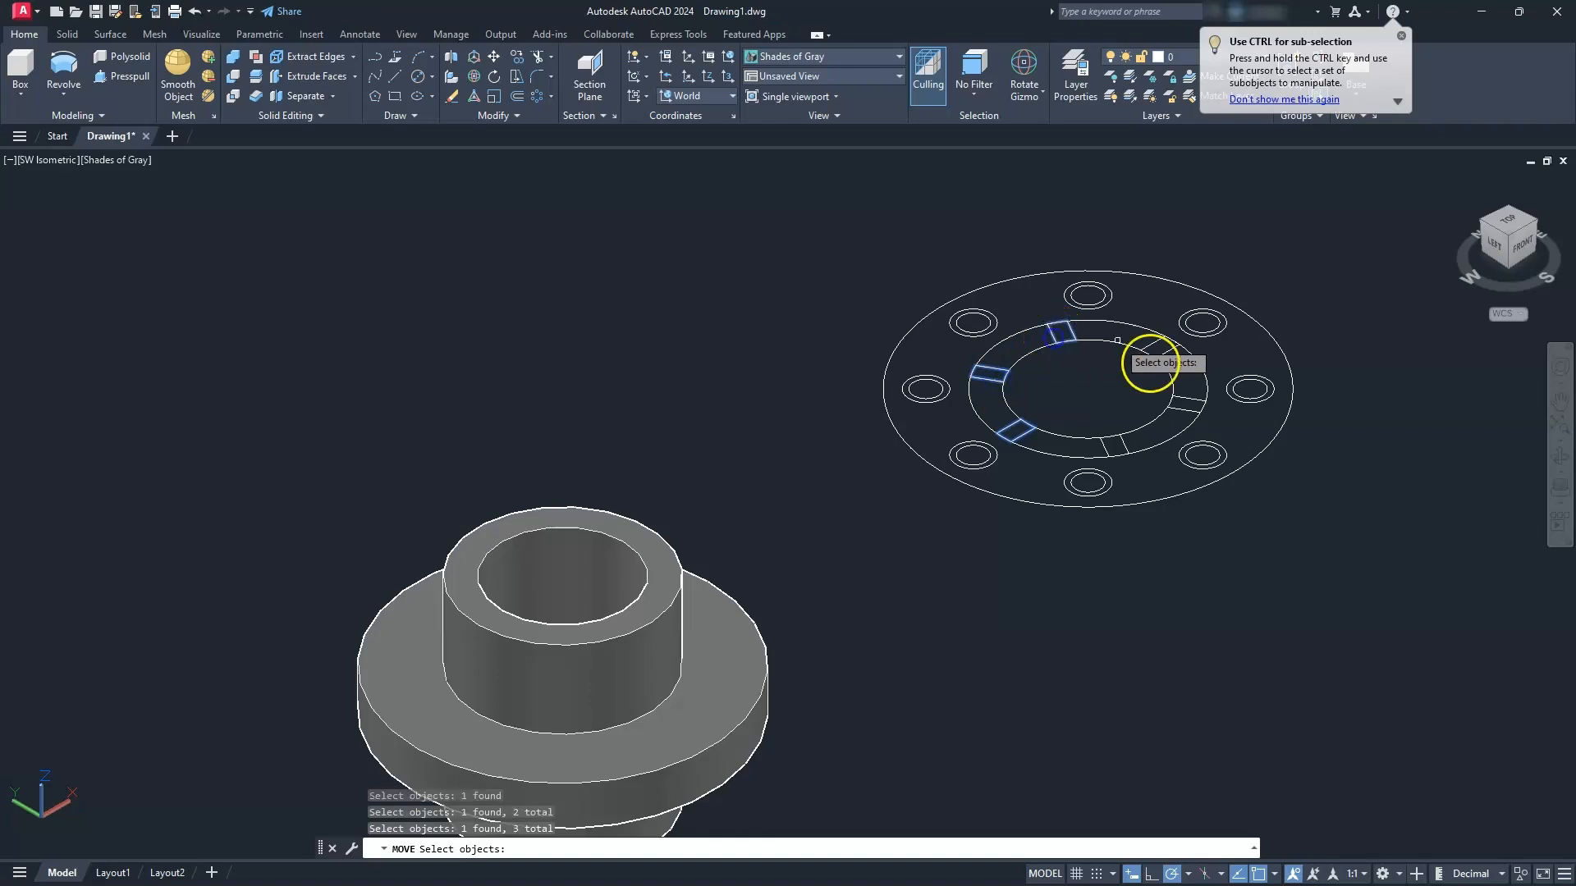
{"action": "left_click", "coordinate": [1176, 348]}
{"action": "left_click", "coordinate": [1187, 400]}
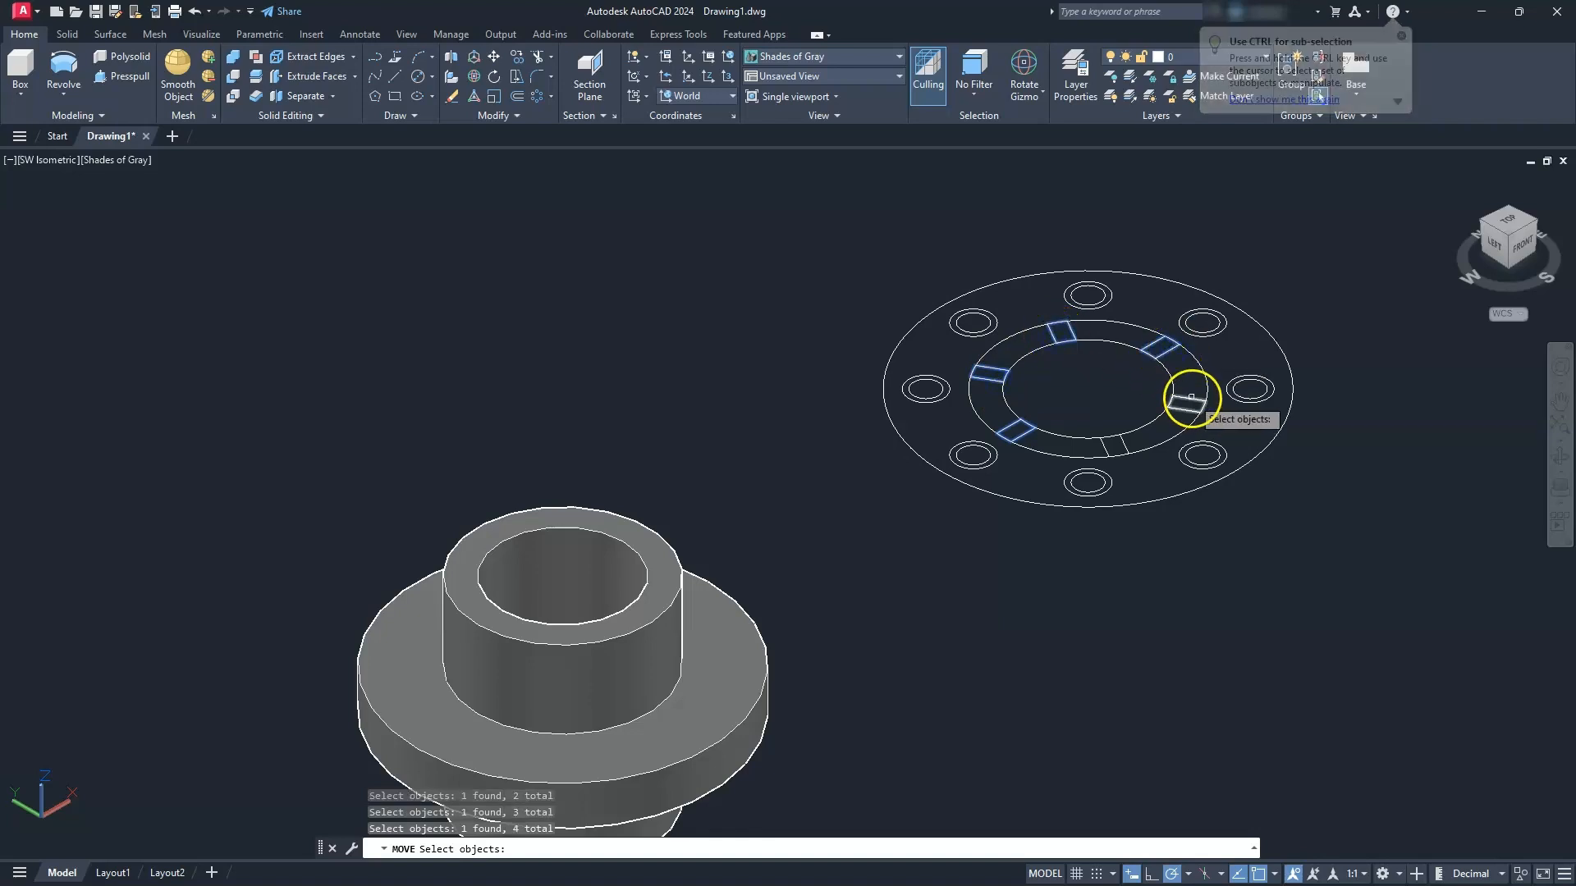
{"action": "left_click", "coordinate": [1123, 446]}
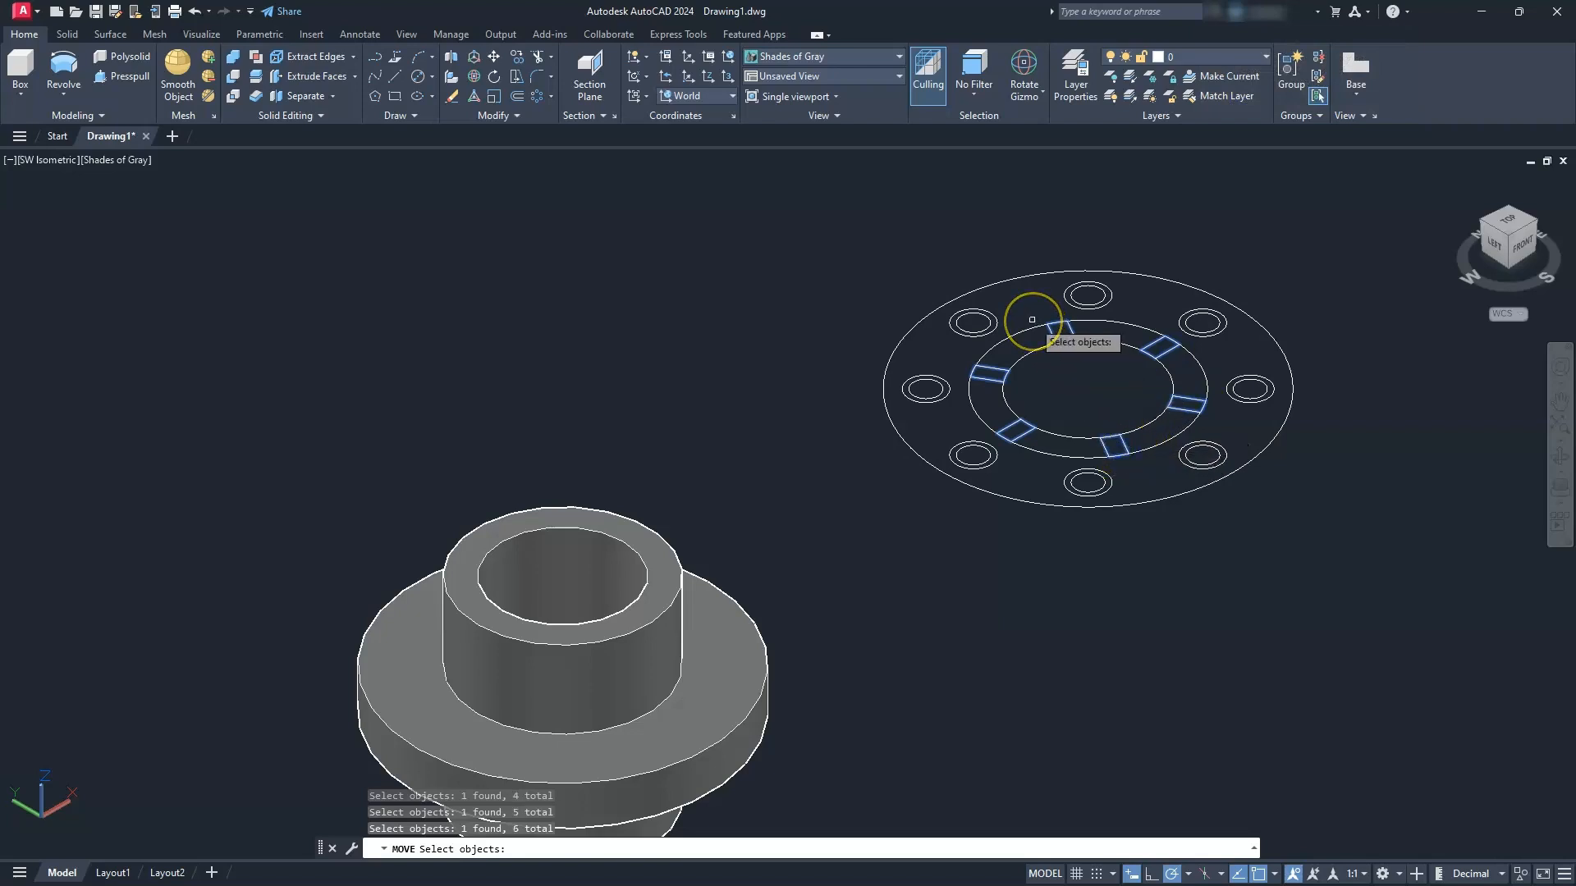
{"action": "key", "text": "Return"}
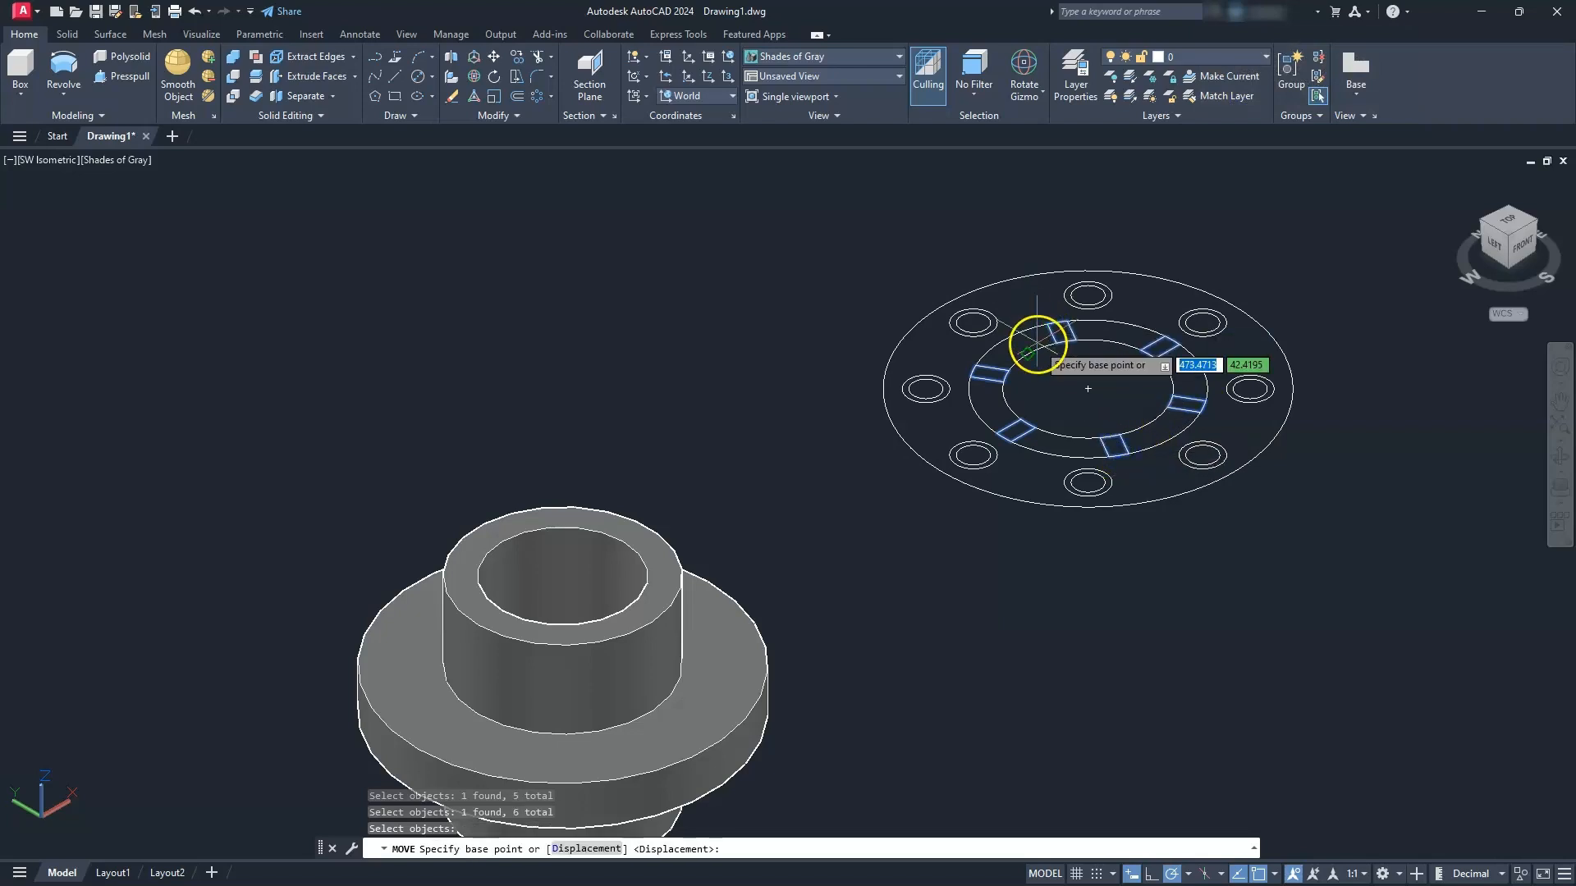
{"action": "left_click", "coordinate": [1087, 388]}
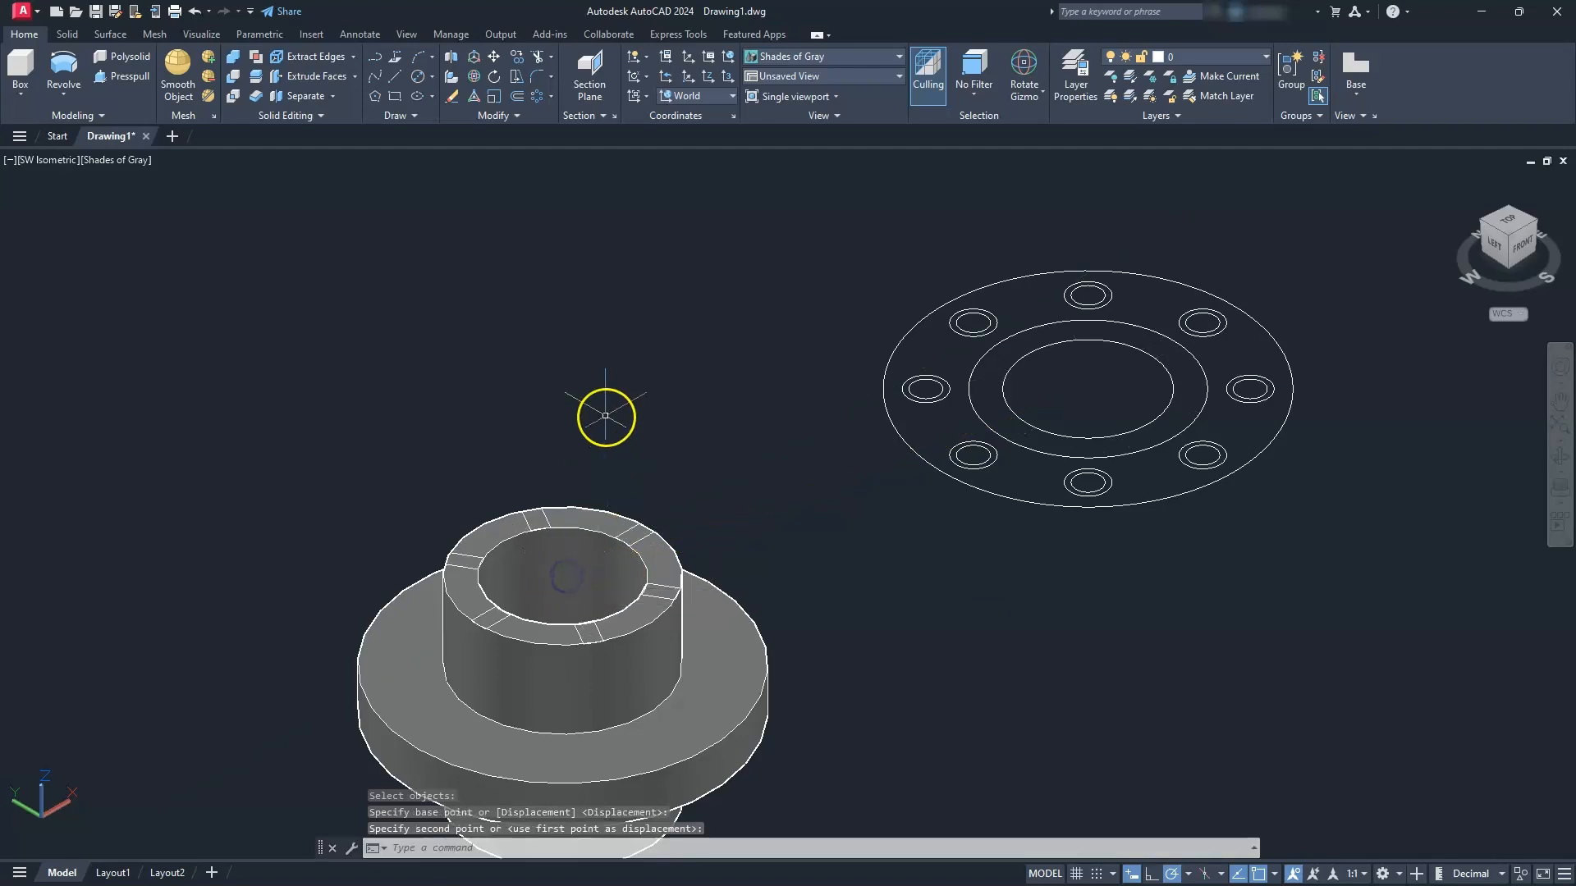
- Extrude the six slot rectangles on the hub's upper face downward by 30
{"action": "middle_click_drag", "start_coordinate": [605, 415], "coordinate": [678, 299]}
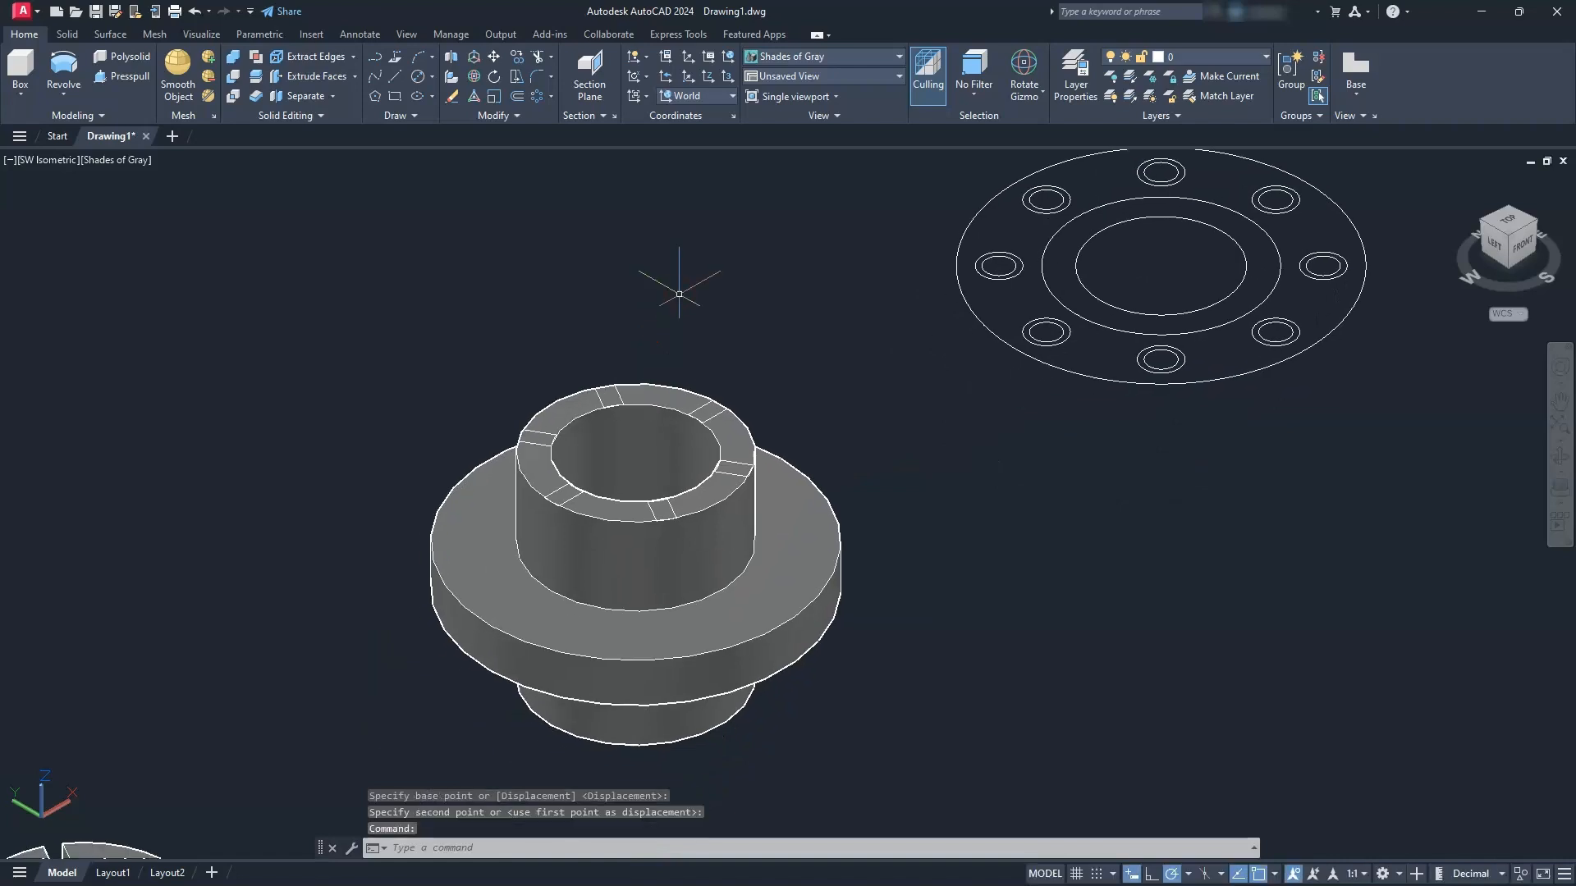
{"action": "left_click", "coordinate": [64, 95]}
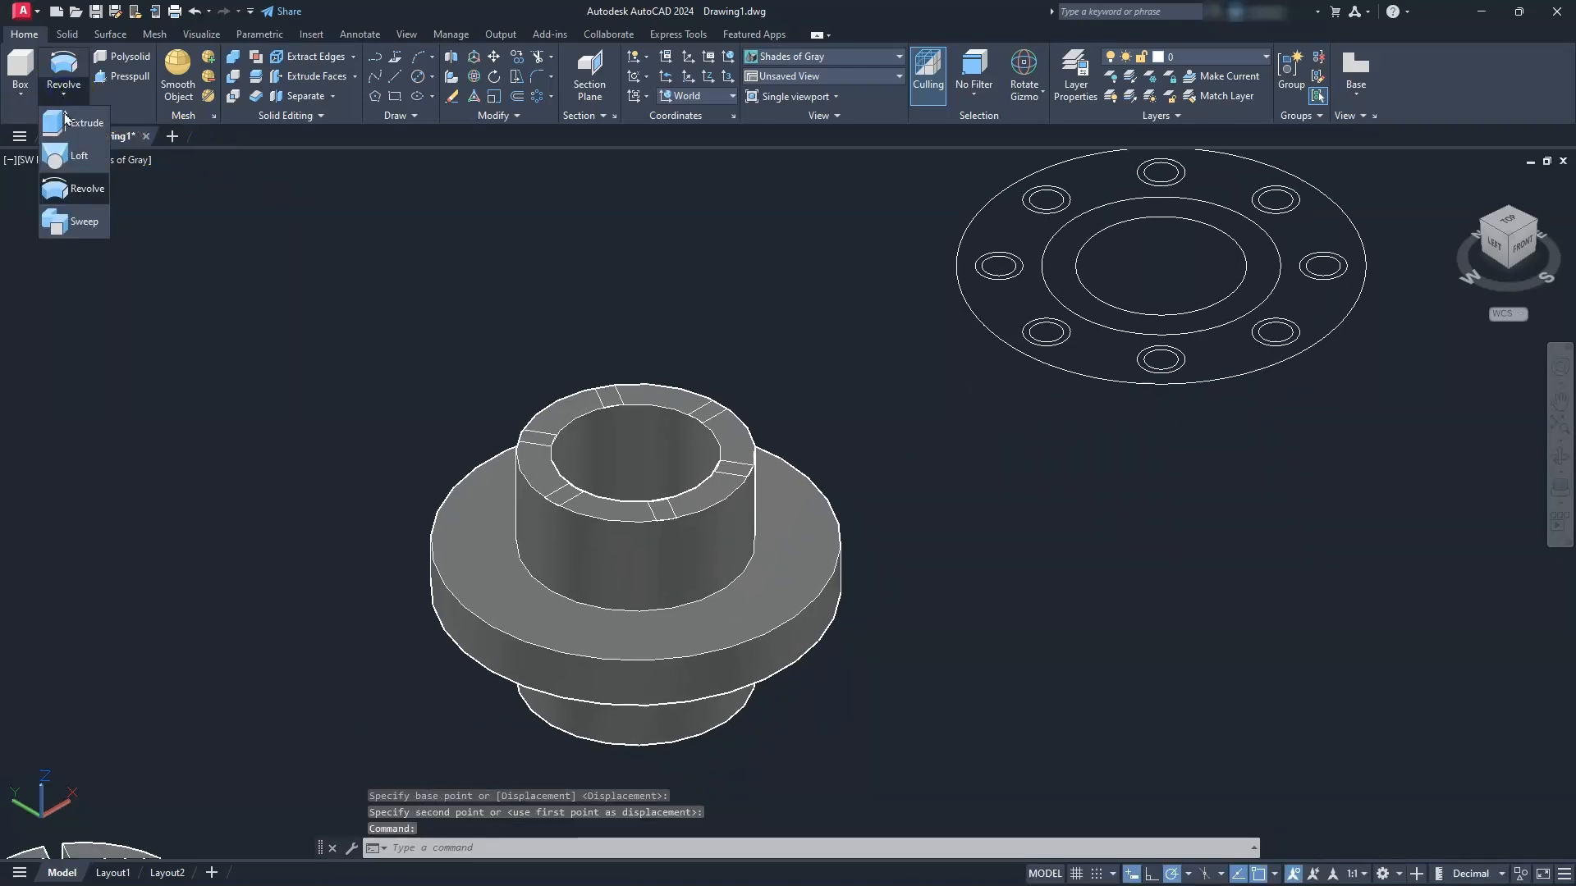
{"action": "left_click", "coordinate": [66, 123]}
{"action": "left_click", "coordinate": [420, 327]}
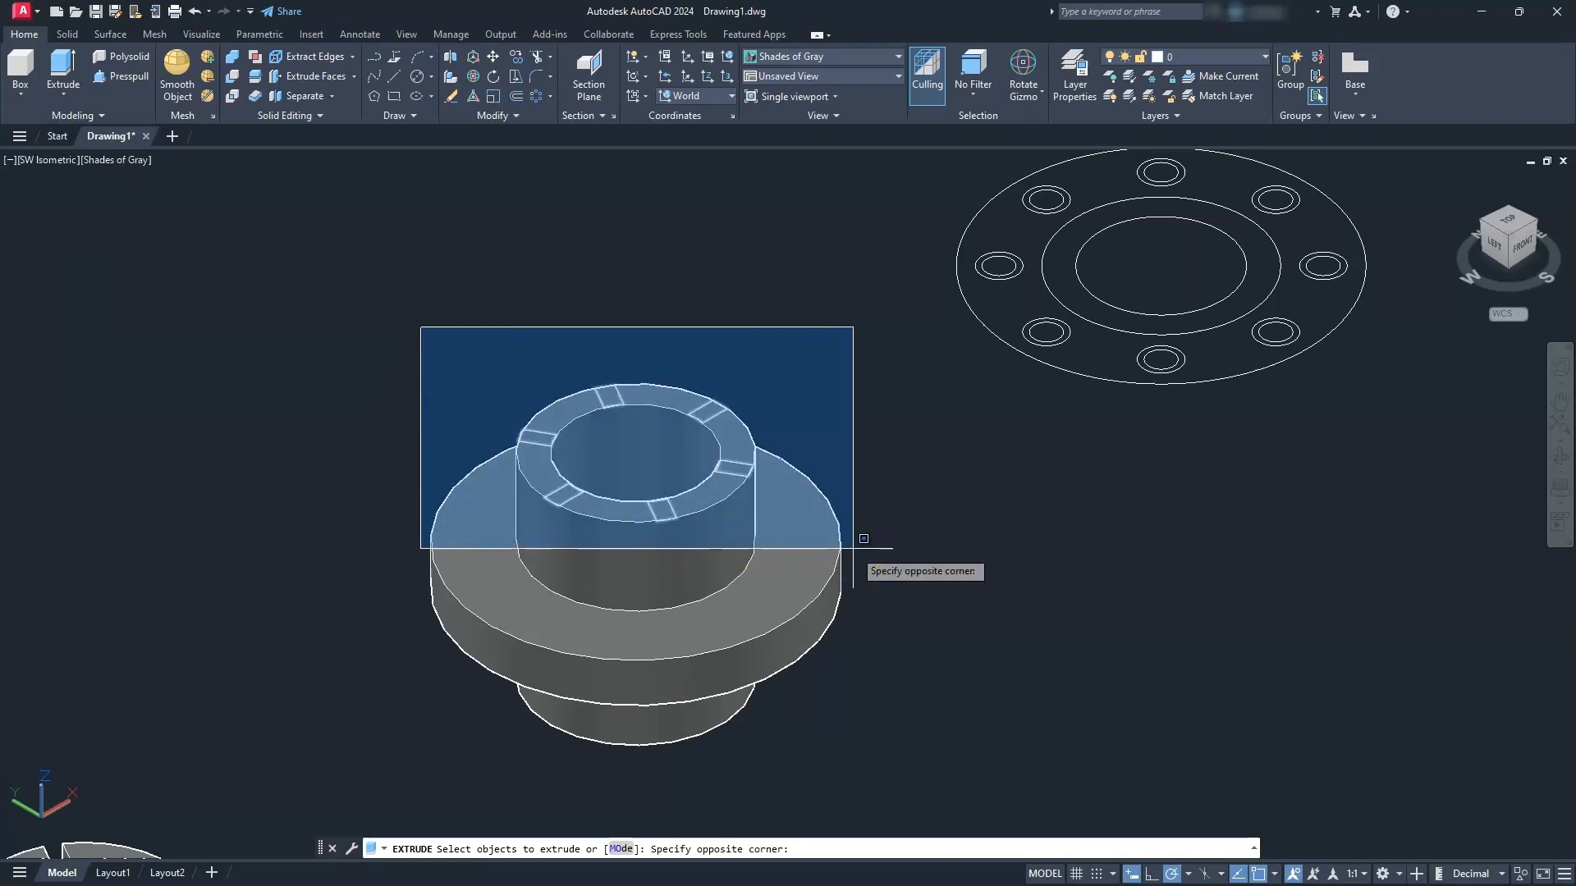
{"action": "left_click", "coordinate": [853, 548]}
{"action": "key", "text": "Return"}
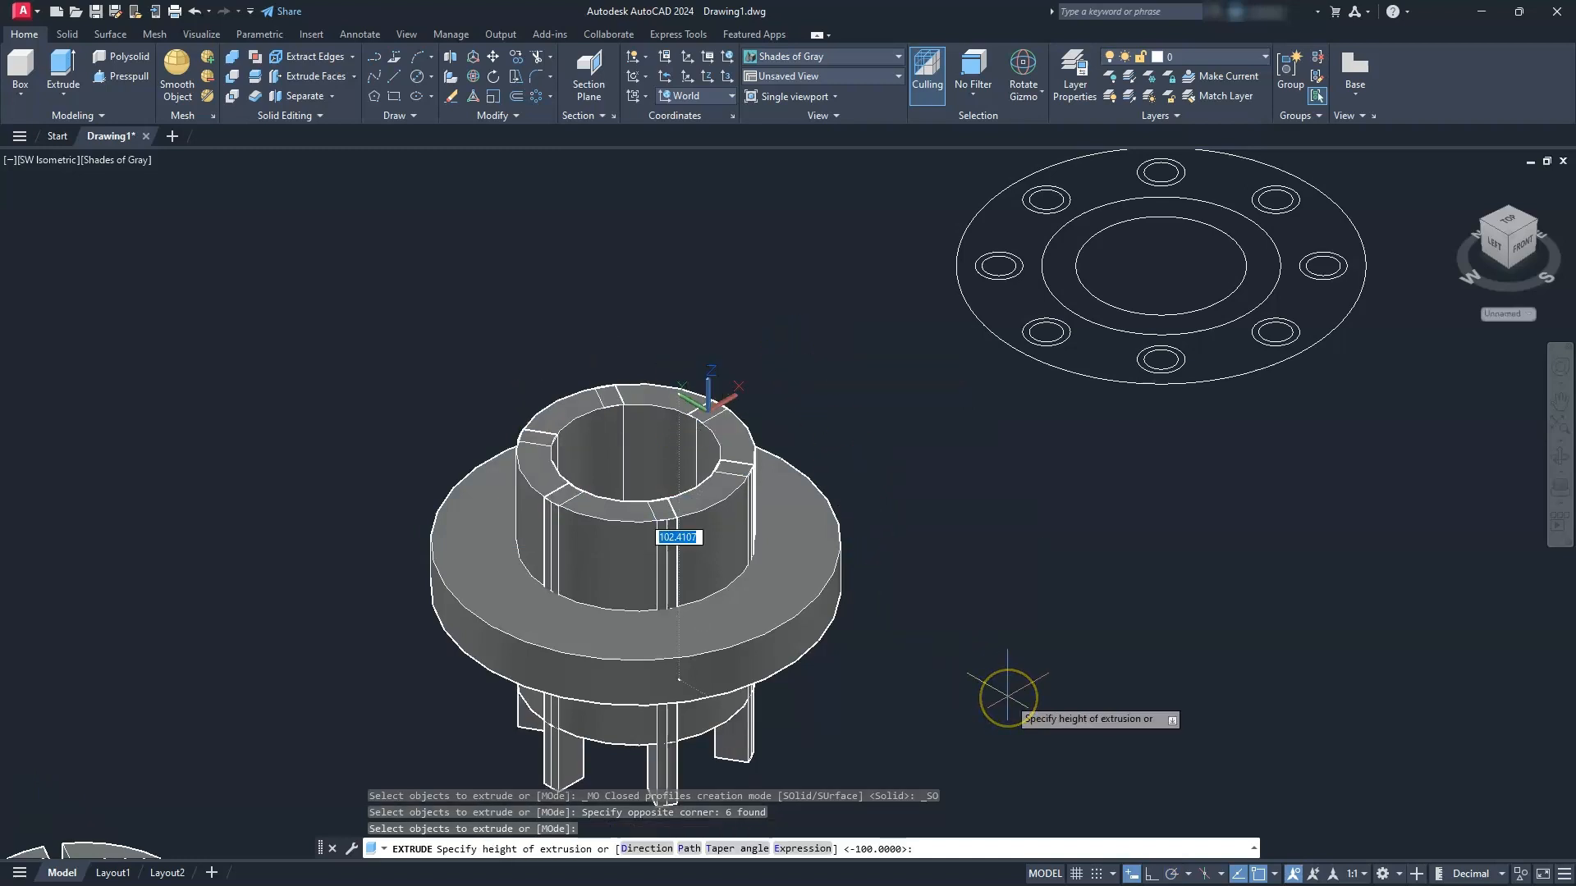
{"action": "key", "text": "Return"}
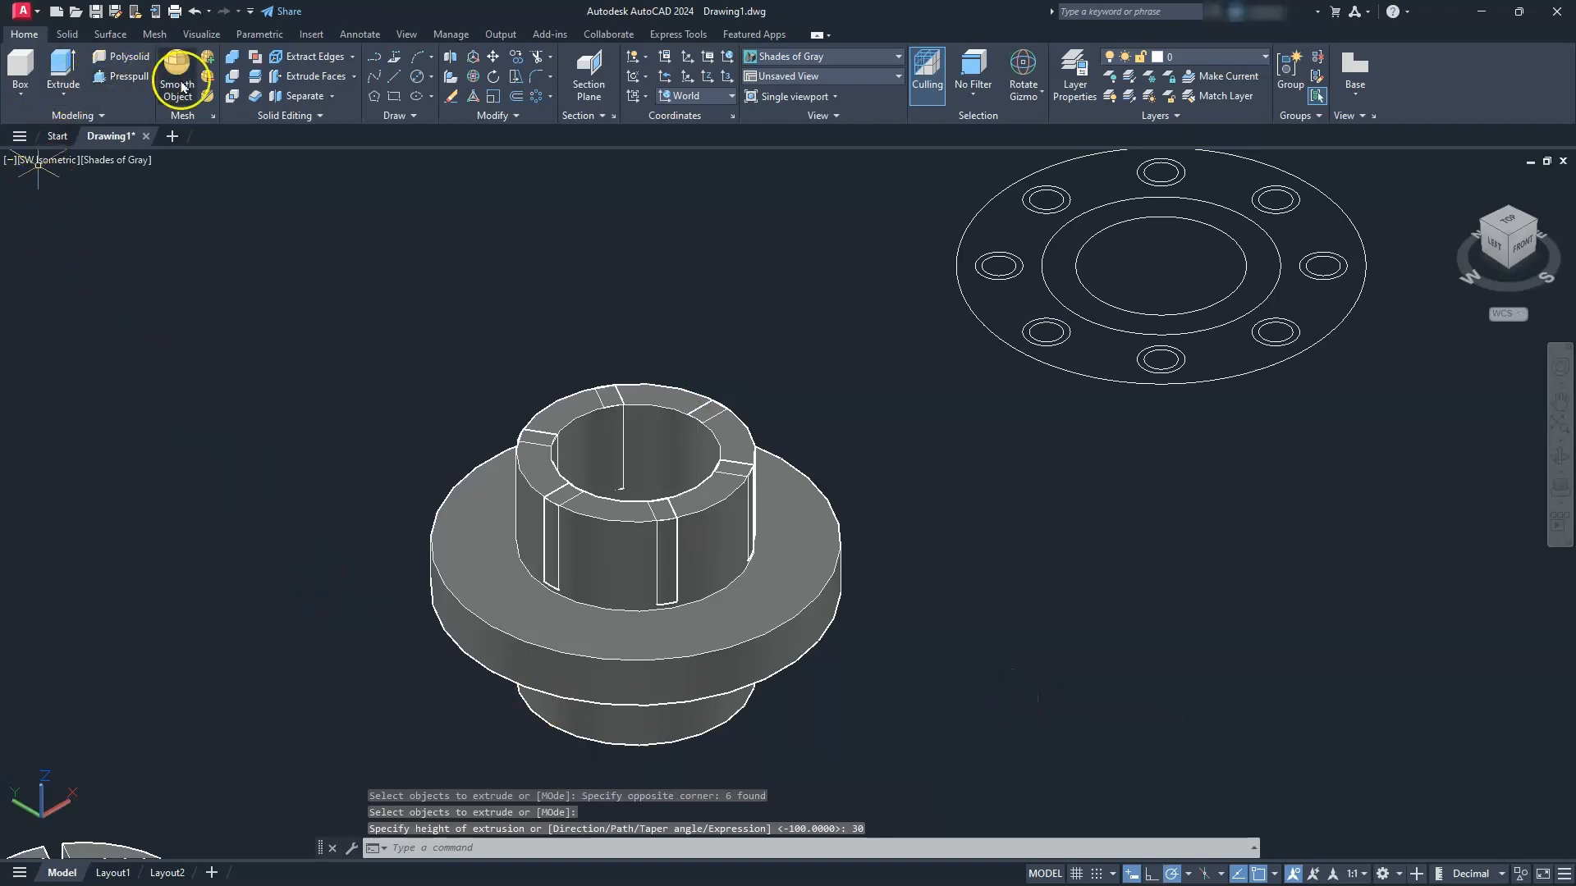
- Subtract the six extruded slot blocks from the revolved flange solid to cut the slots through the hub wall
{"action": "left_click", "coordinate": [233, 82]}
{"action": "left_click", "coordinate": [444, 502]}
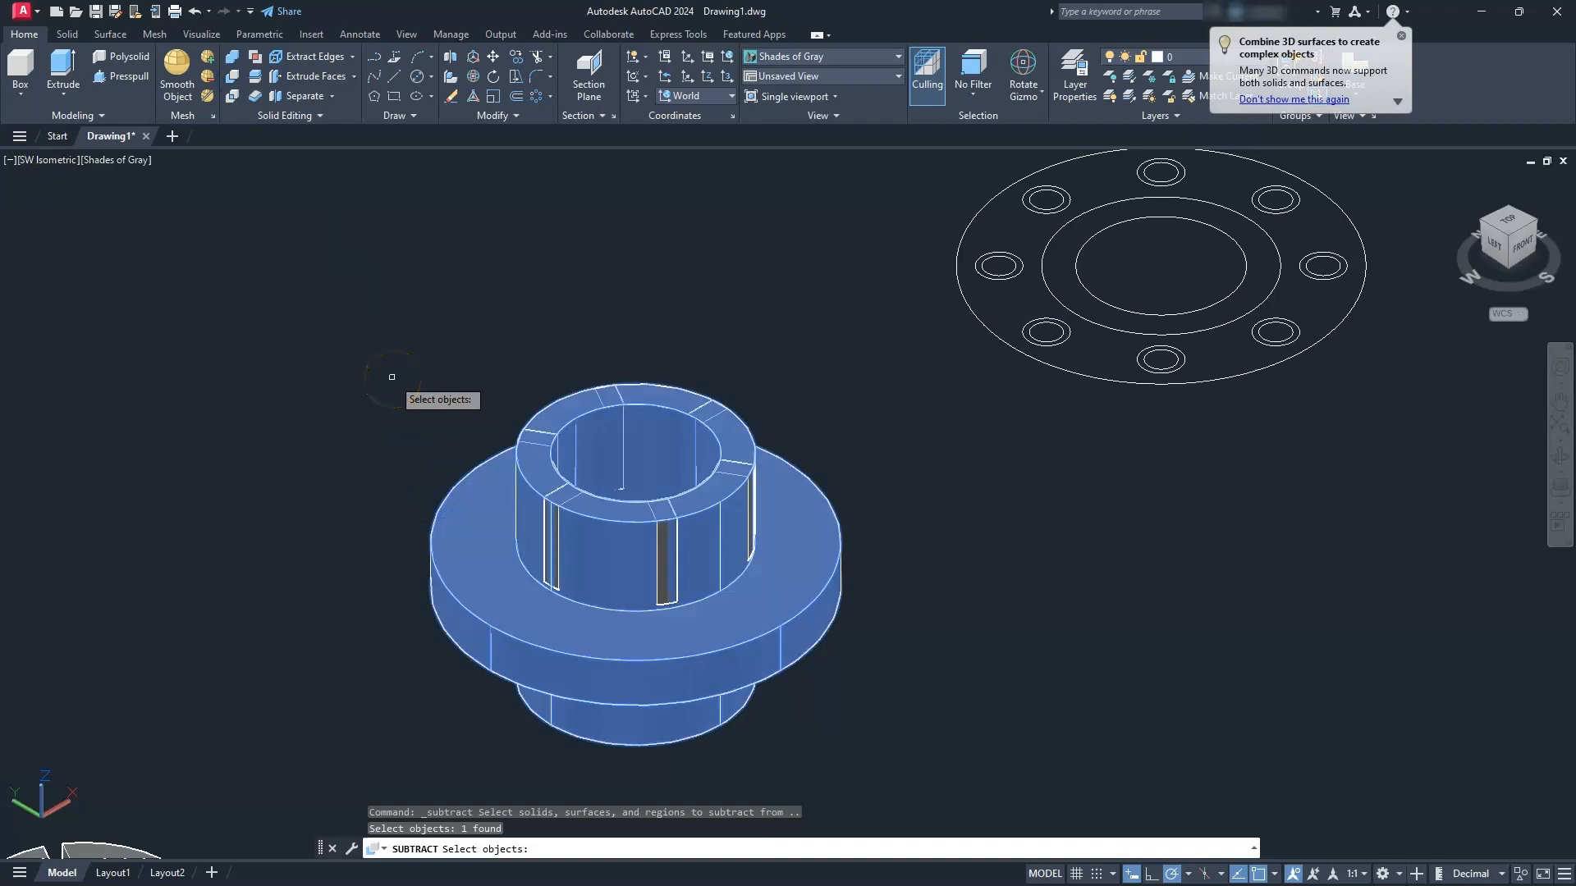
{"action": "key", "text": "Return"}
{"action": "left_click", "coordinate": [454, 319]}
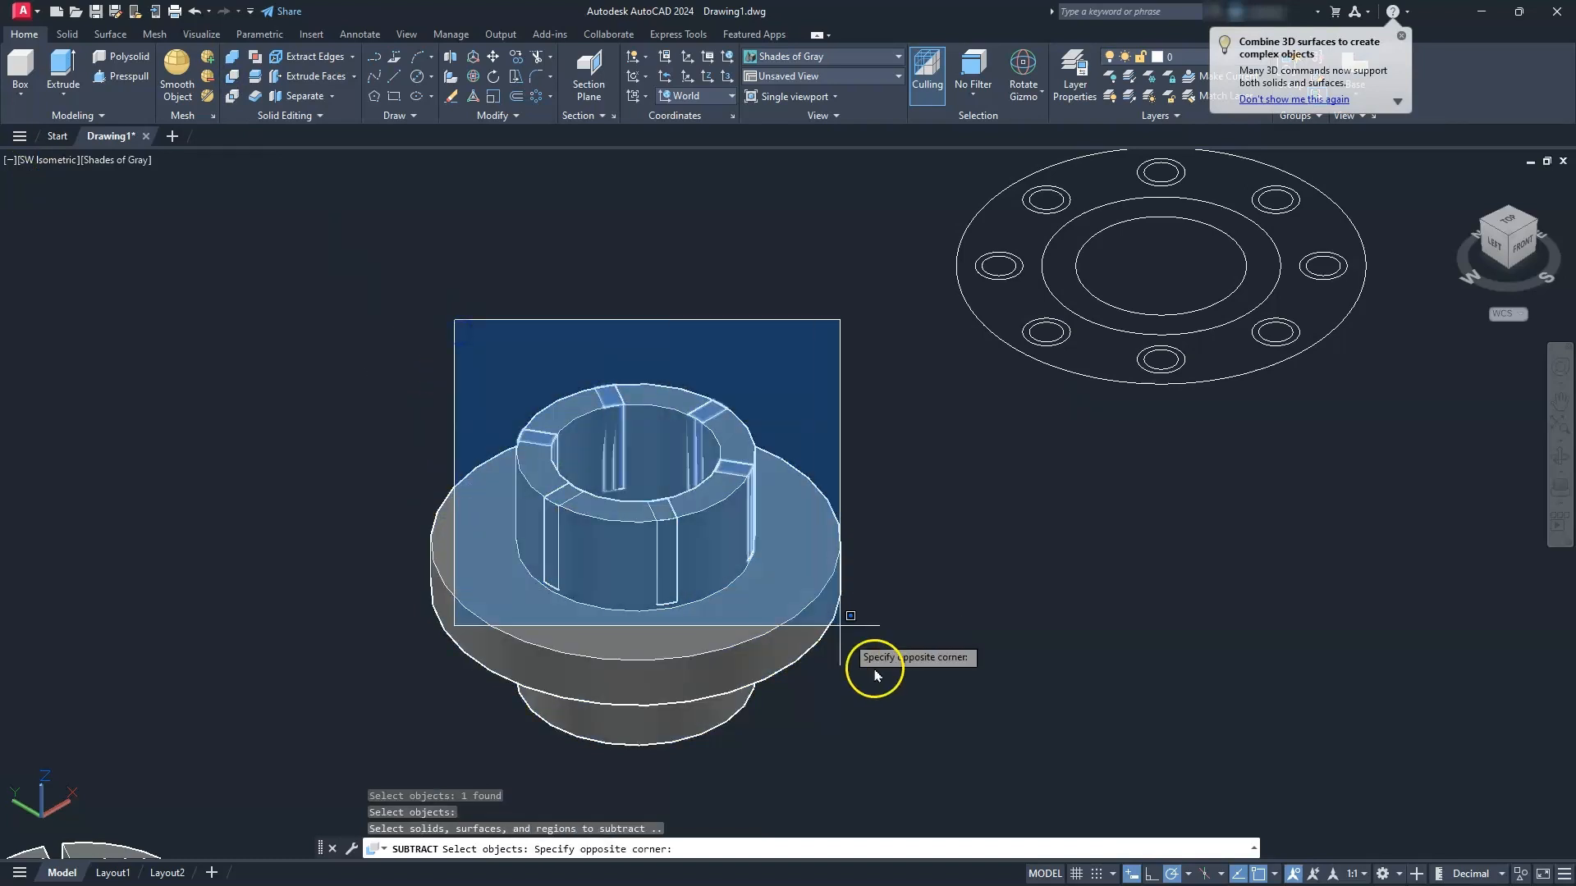
{"action": "left_click", "coordinate": [898, 695]}
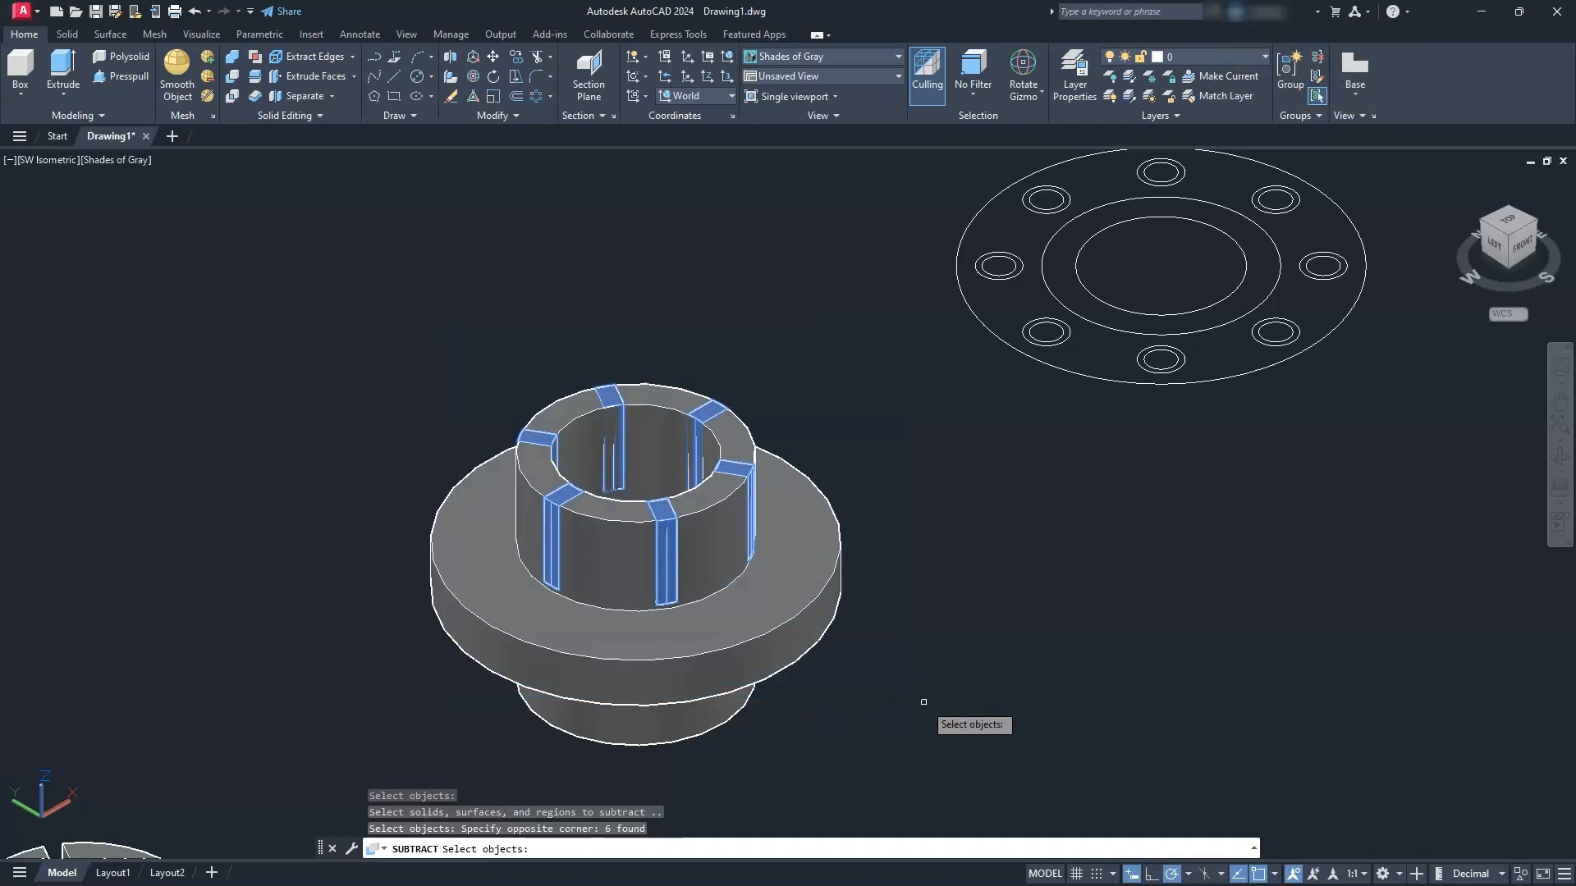
{"action": "key", "text": "Return"}
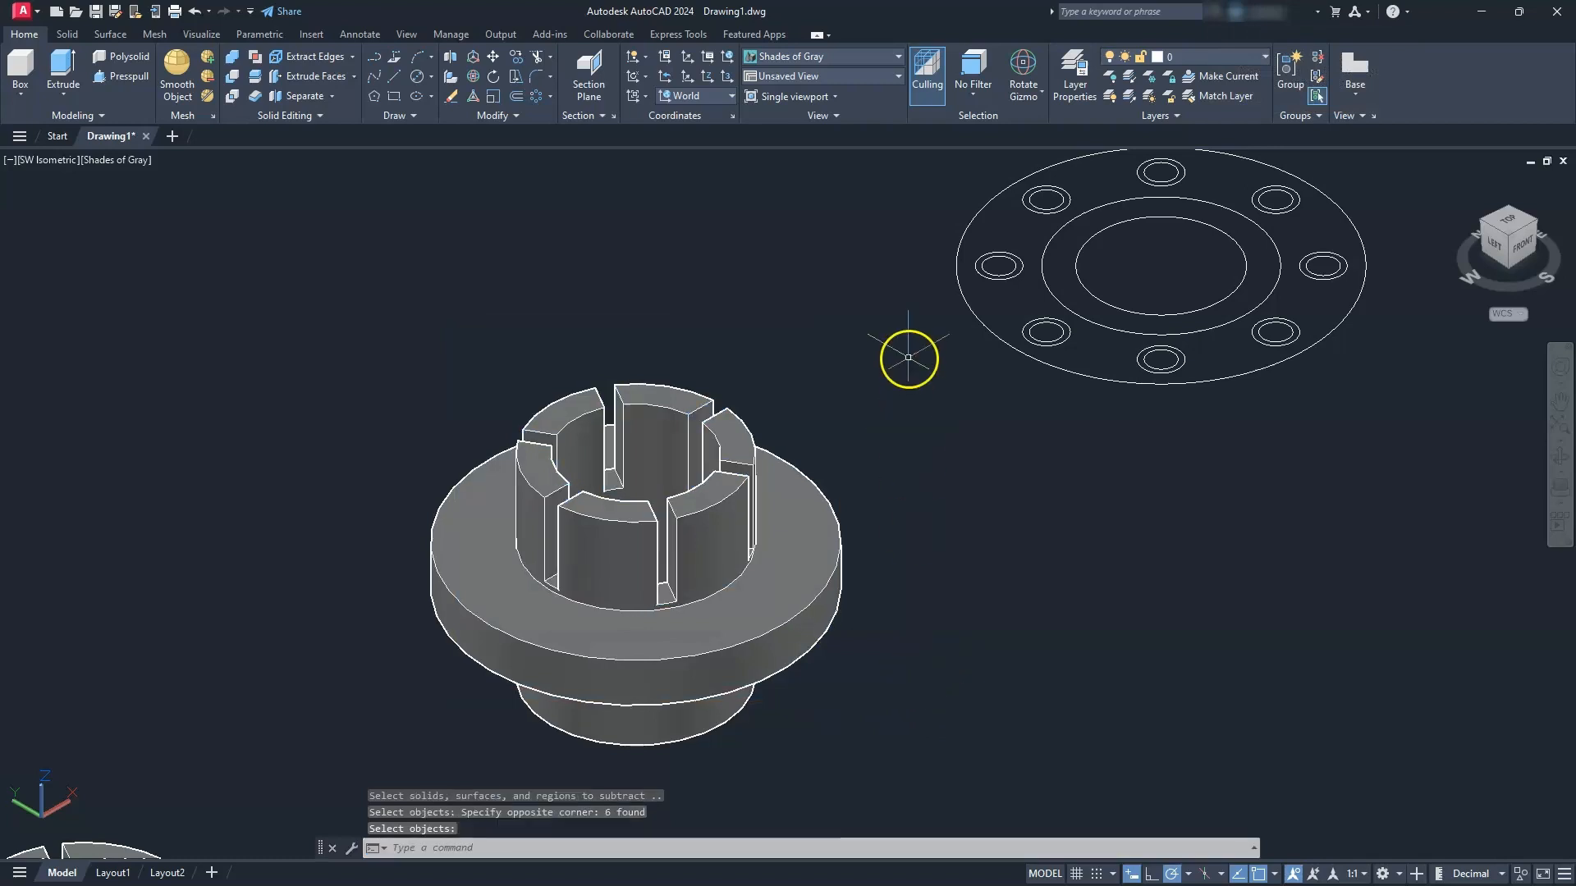
- Move the eight pairs of bolt-hole circles from the face profile's centre to the centre of the flange's upper face
{"action": "middle_click_drag", "start_coordinate": [907, 355], "coordinate": [868, 408]}
{"action": "key", "text": "Return"}
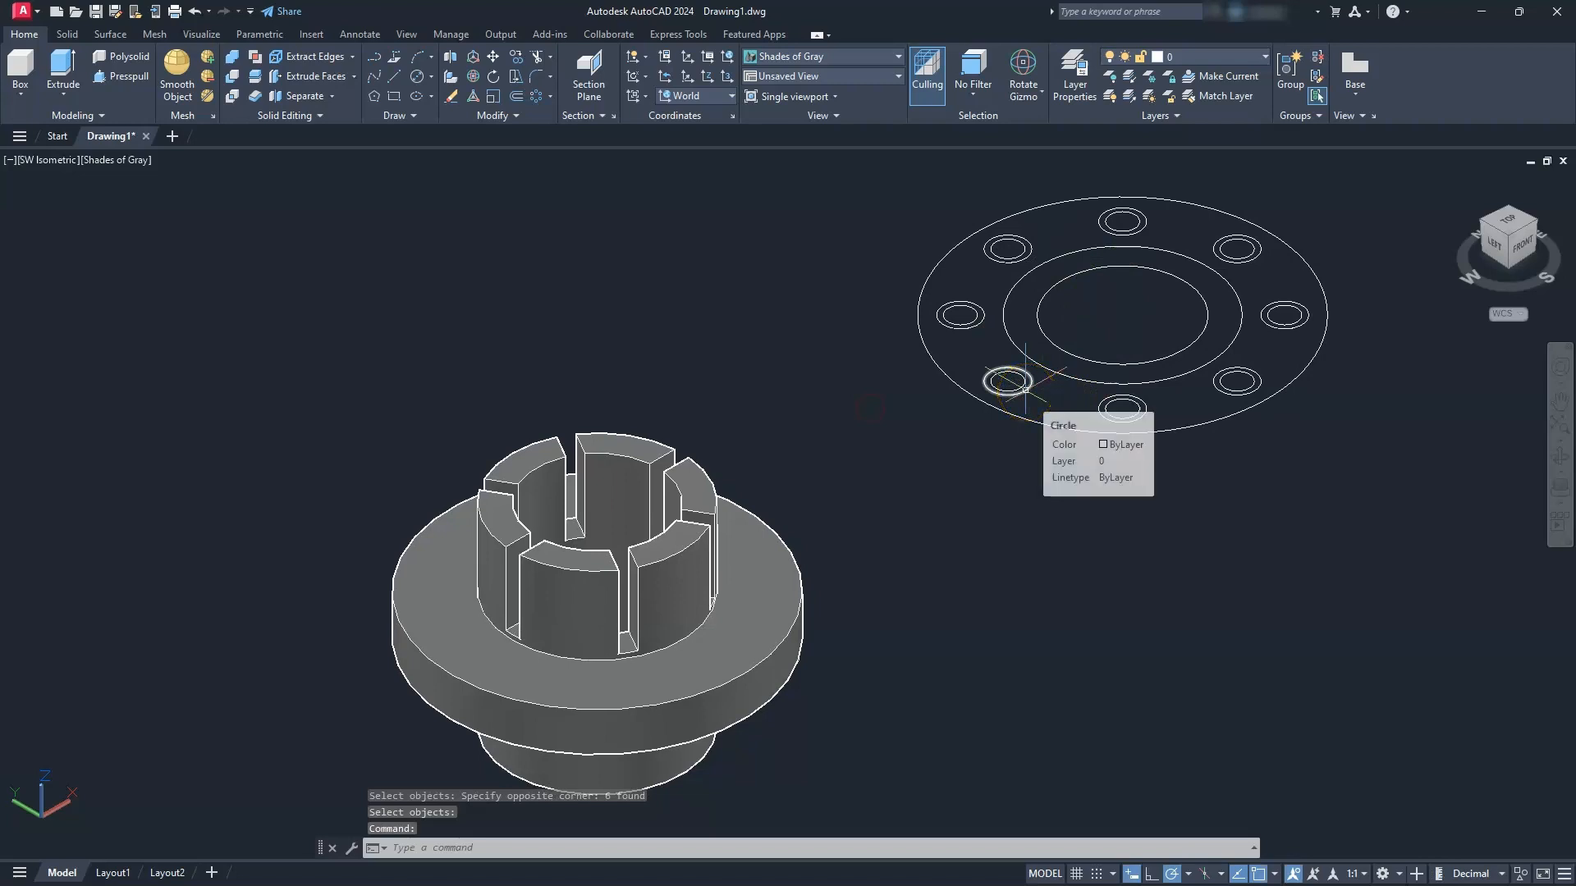
{"action": "left_click", "coordinate": [884, 186]}
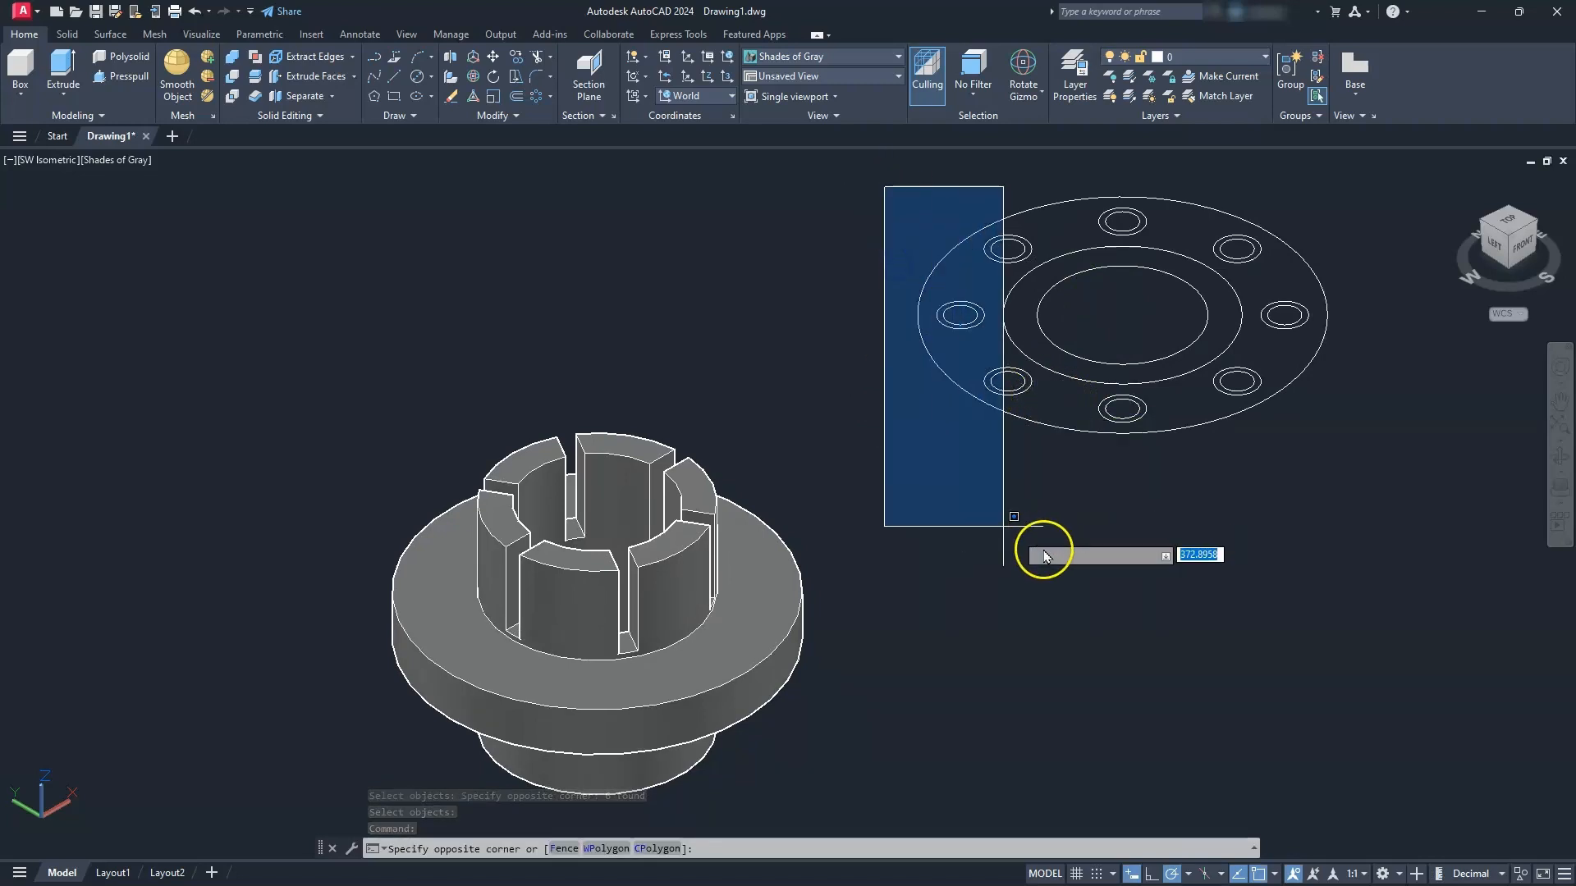
{"action": "left_click", "coordinate": [1167, 550]}
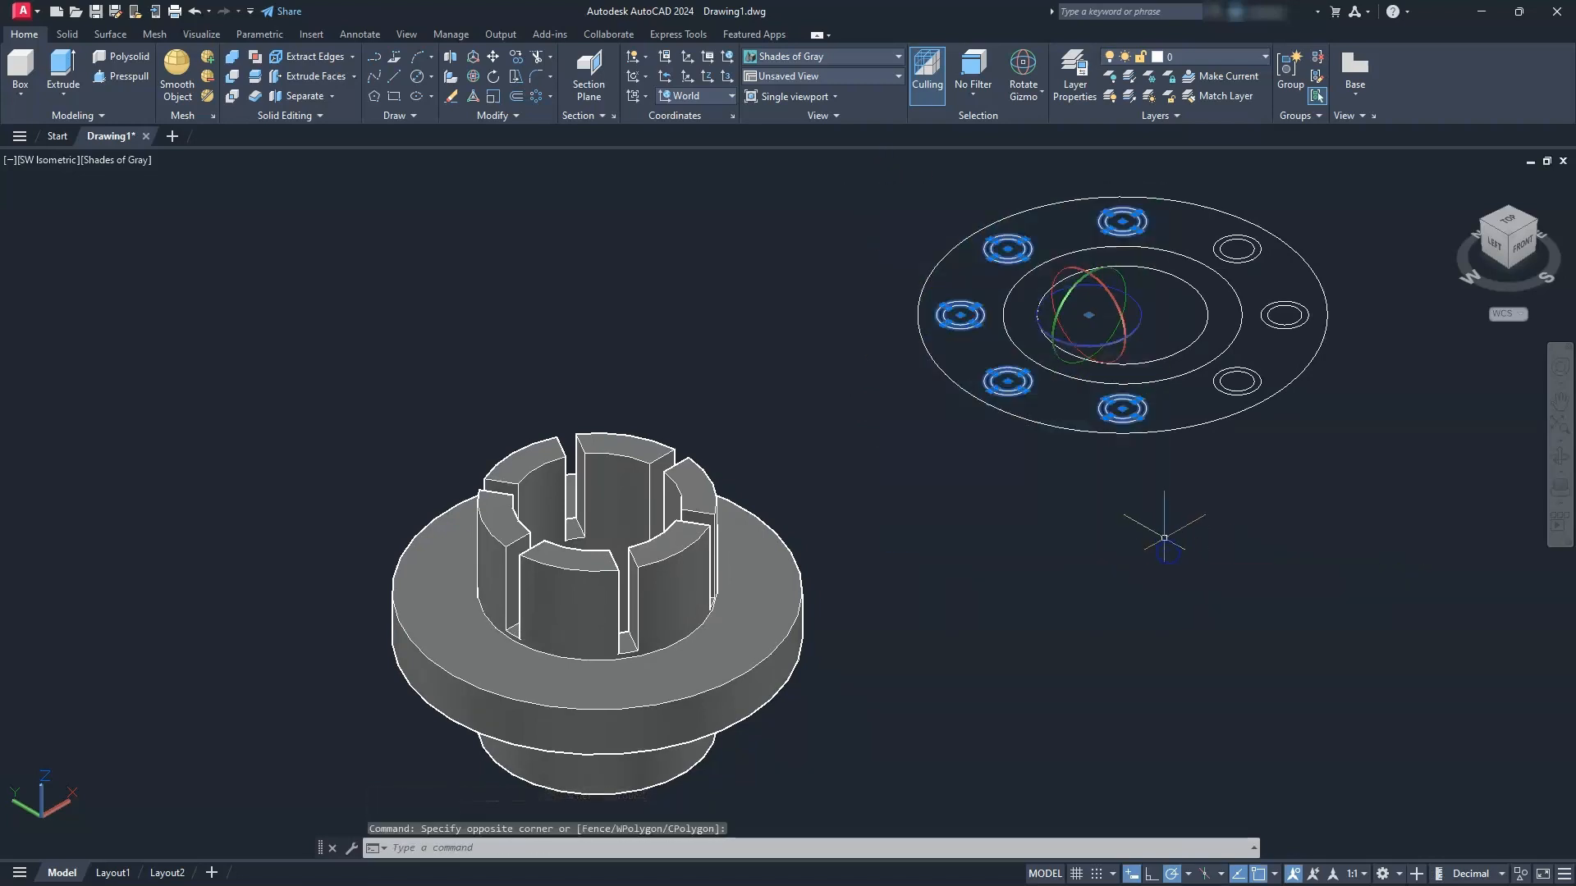
{"action": "left_click", "coordinate": [1164, 537]}
{"action": "left_click", "coordinate": [1350, 210]}
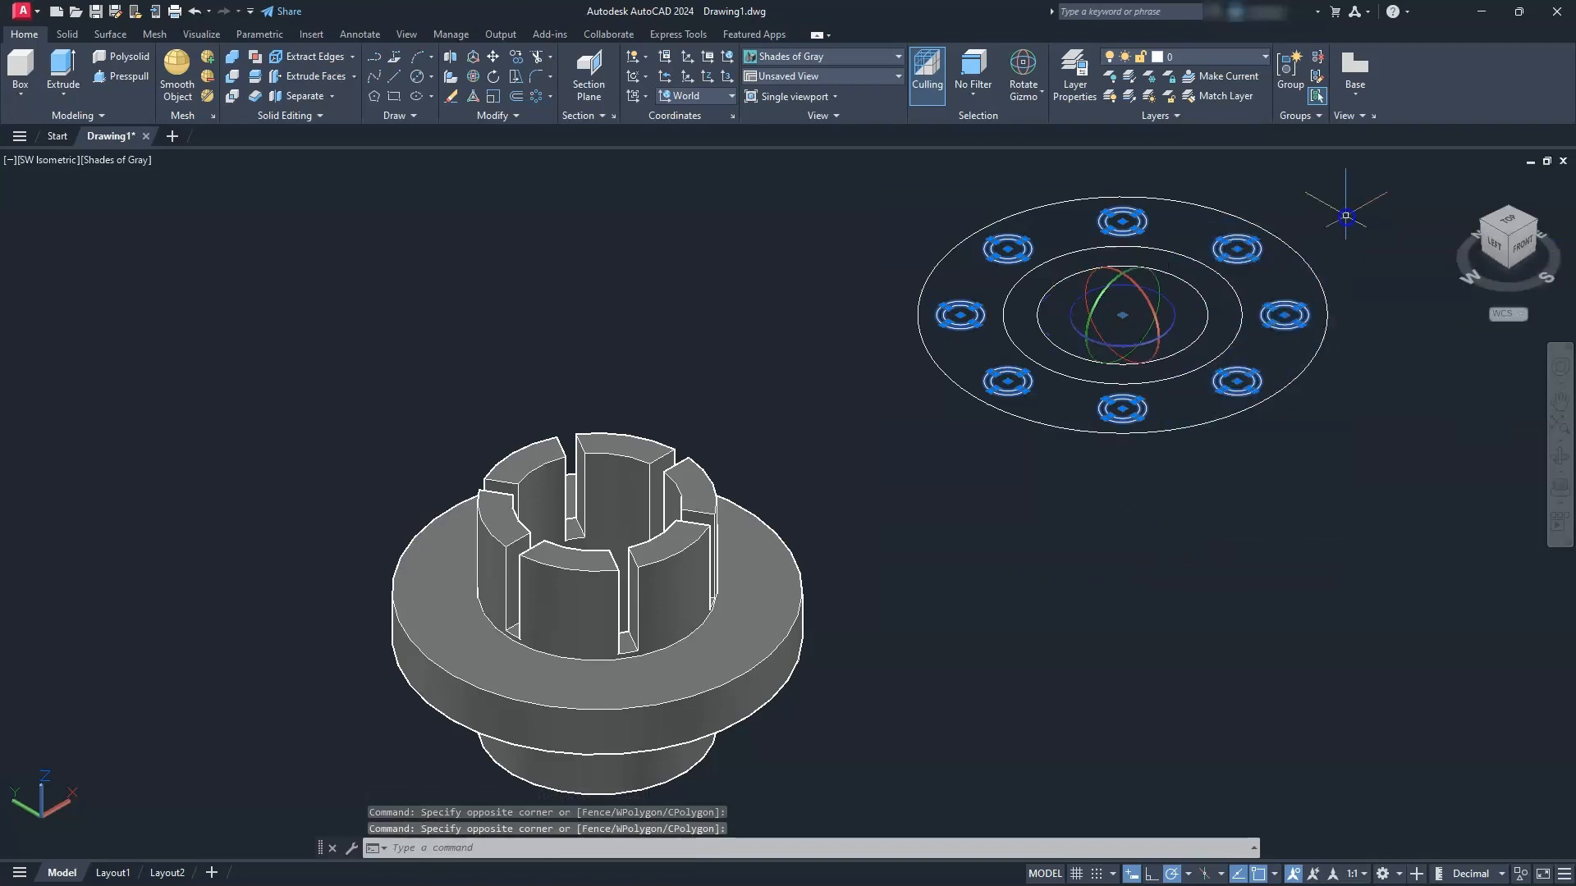
{"action": "left_click", "coordinate": [495, 61]}
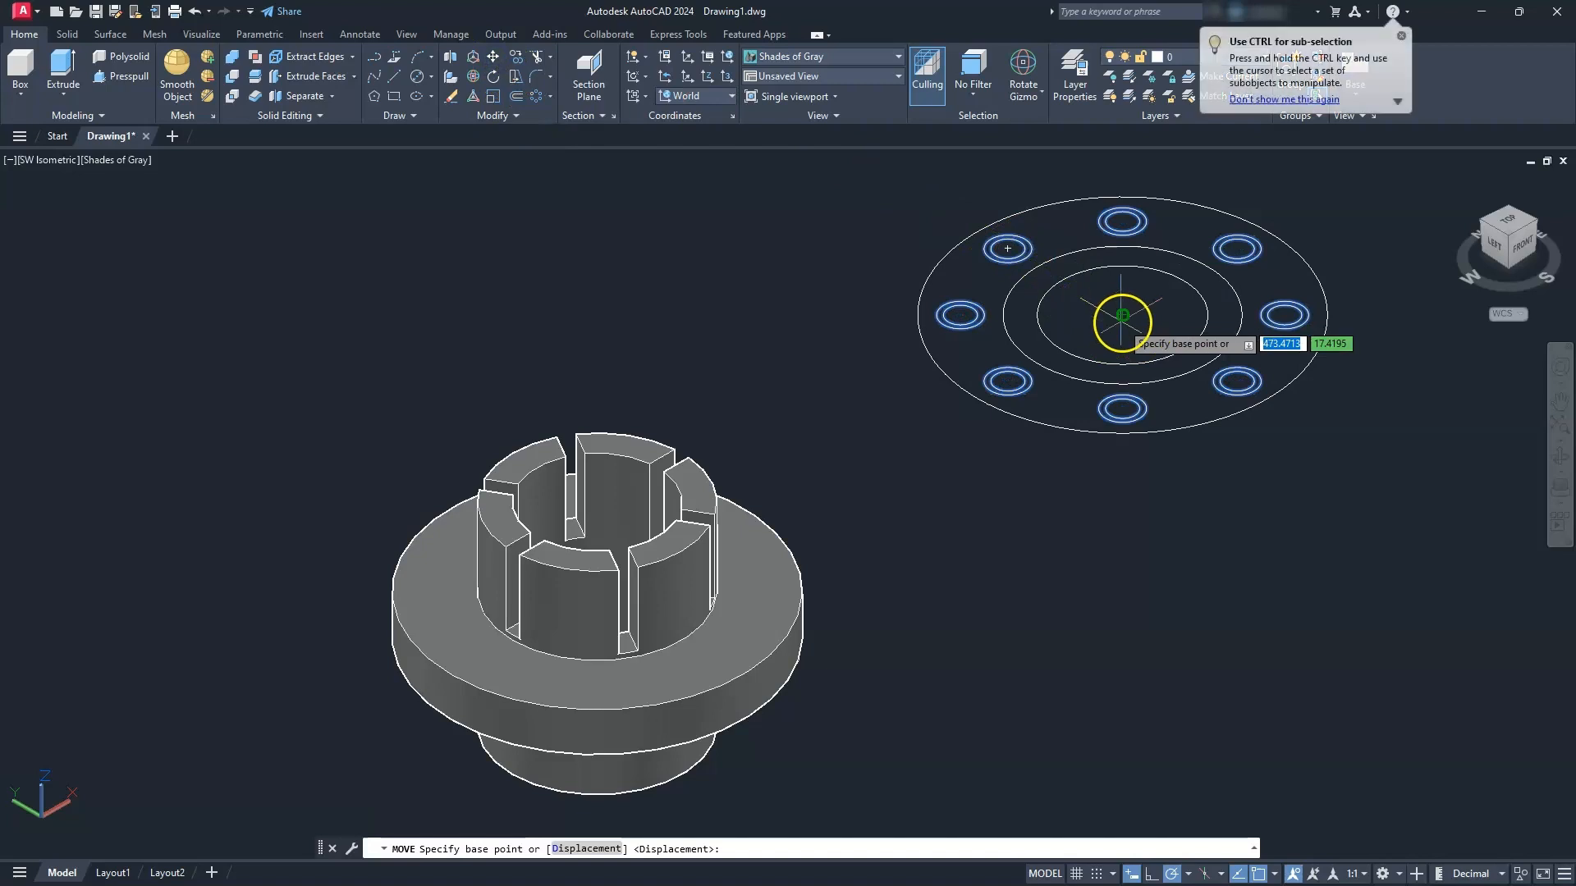
{"action": "left_click", "coordinate": [1123, 317]}
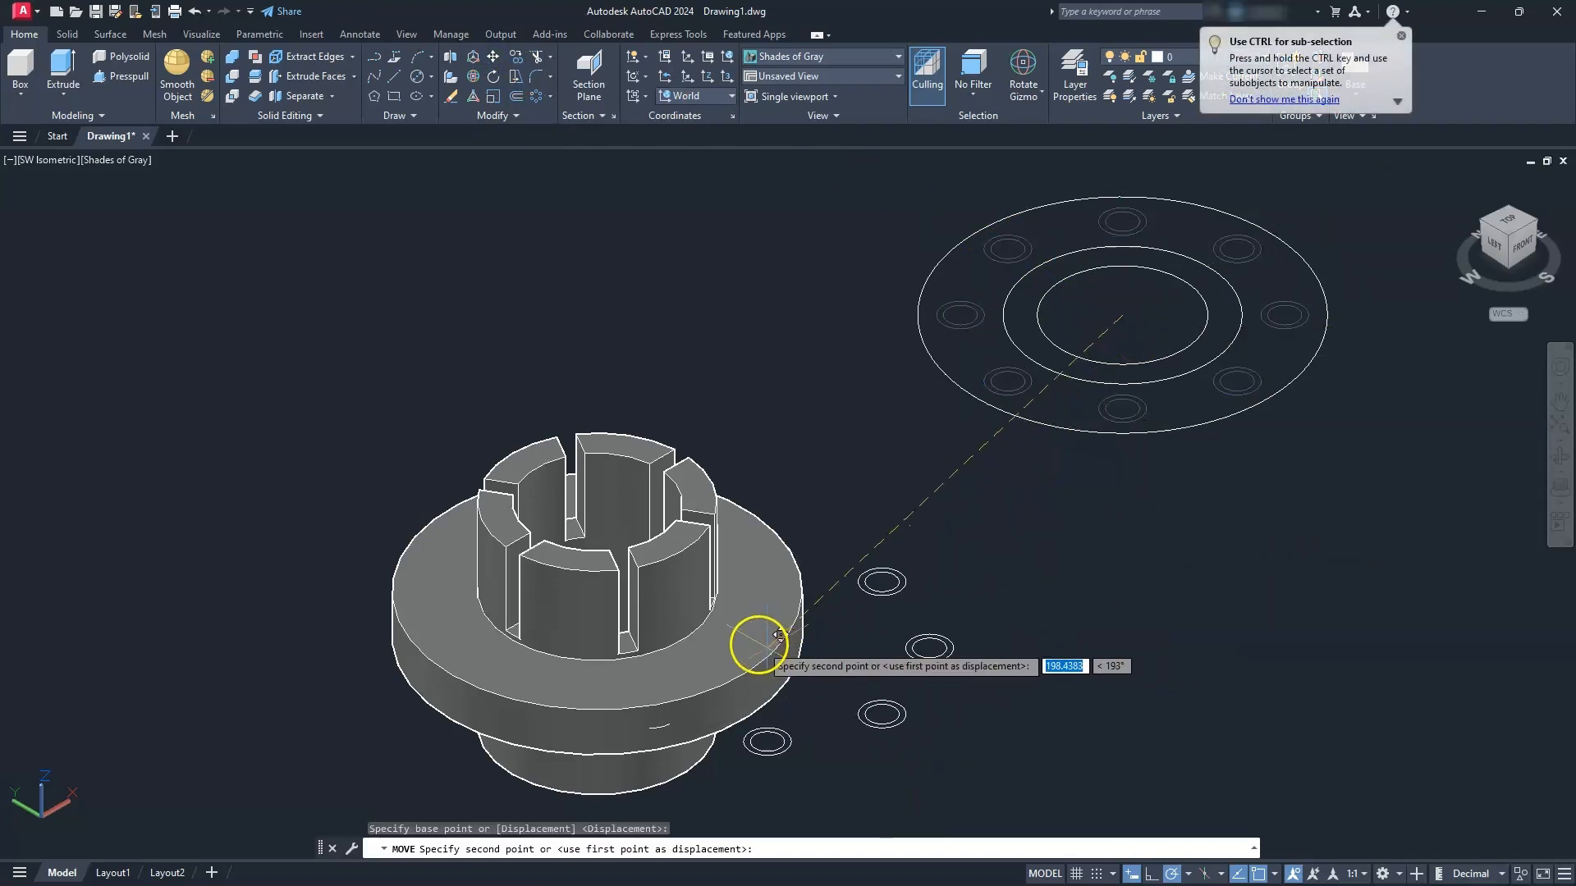
{"action": "left_click", "coordinate": [610, 578]}
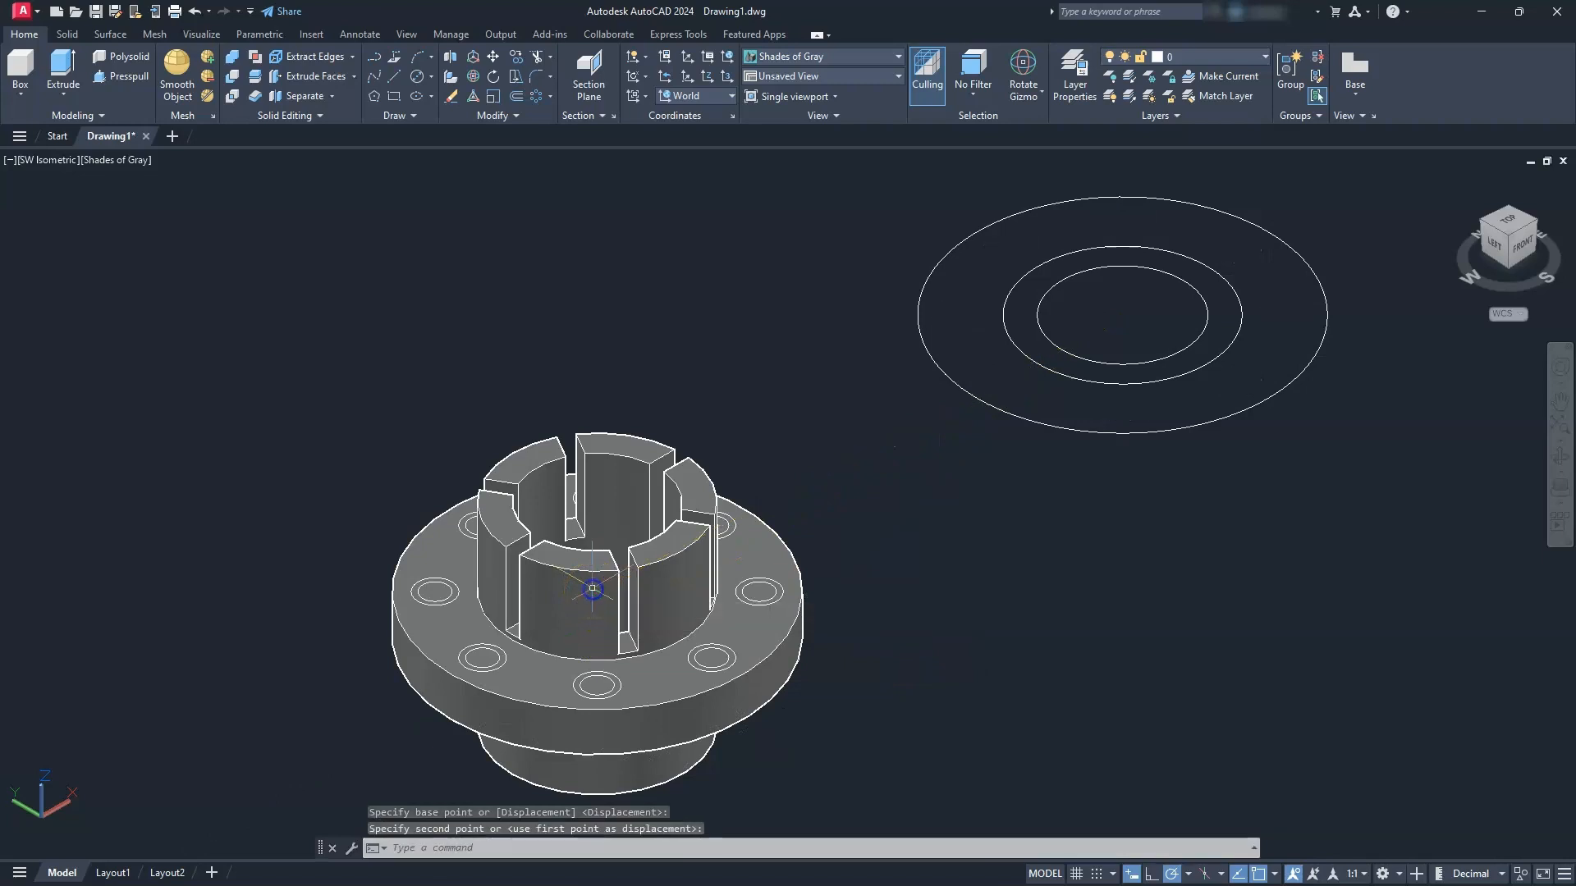
{"action": "key", "text": "Escape"}
{"action": "key", "text": "Escape"}
{"action": "key", "text": "Escape"}
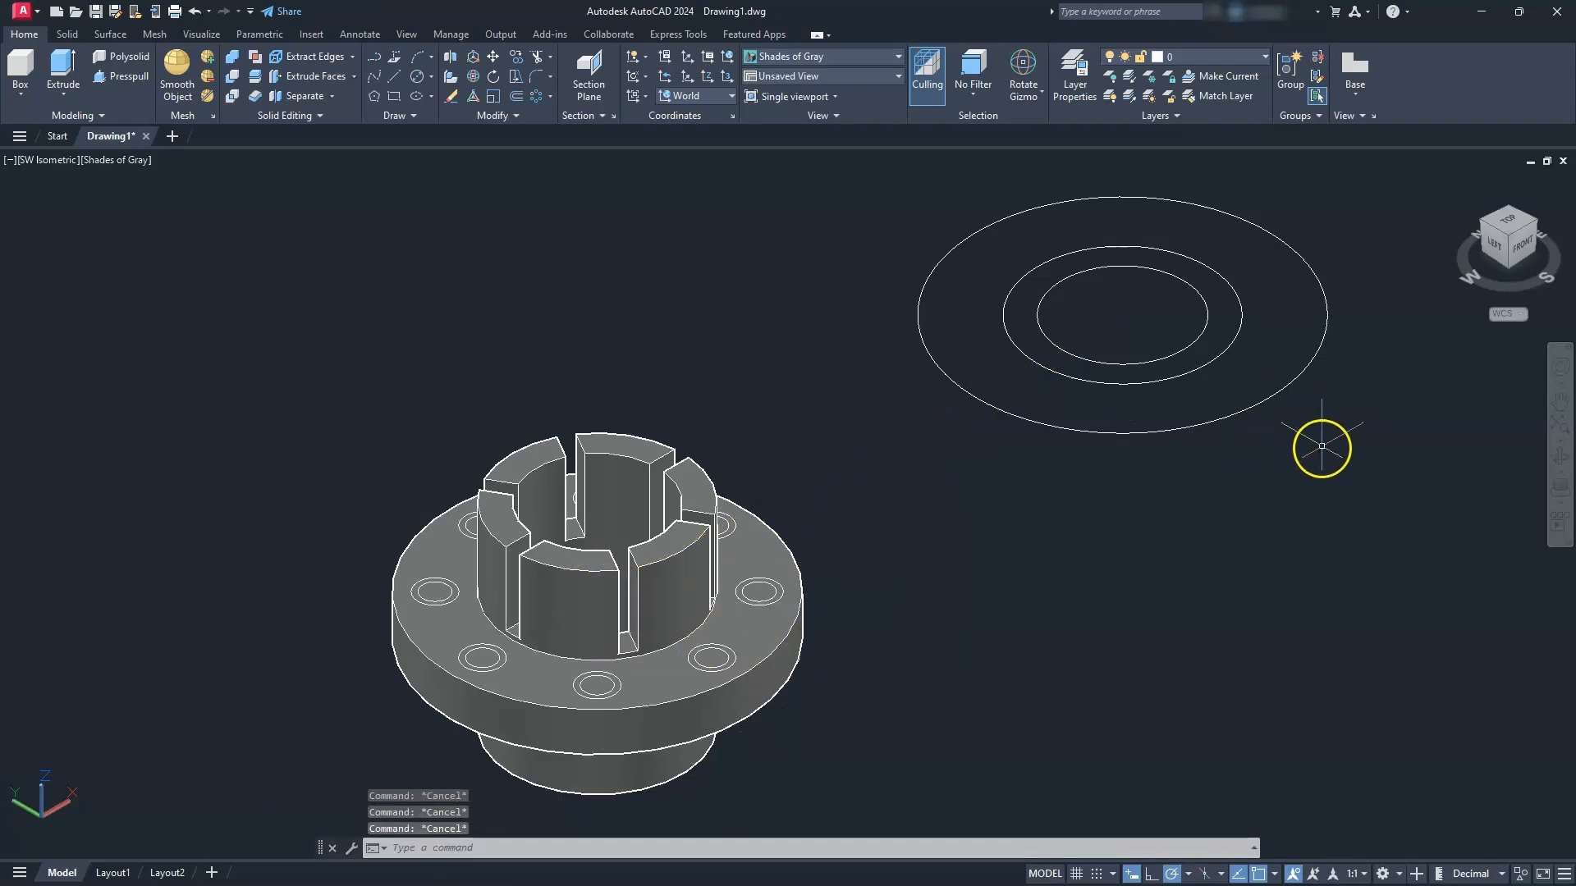
- Delete the three large concentric circles left over from the face profile
{"action": "left_click", "coordinate": [1320, 445]}
{"action": "left_click", "coordinate": [1124, 322]}
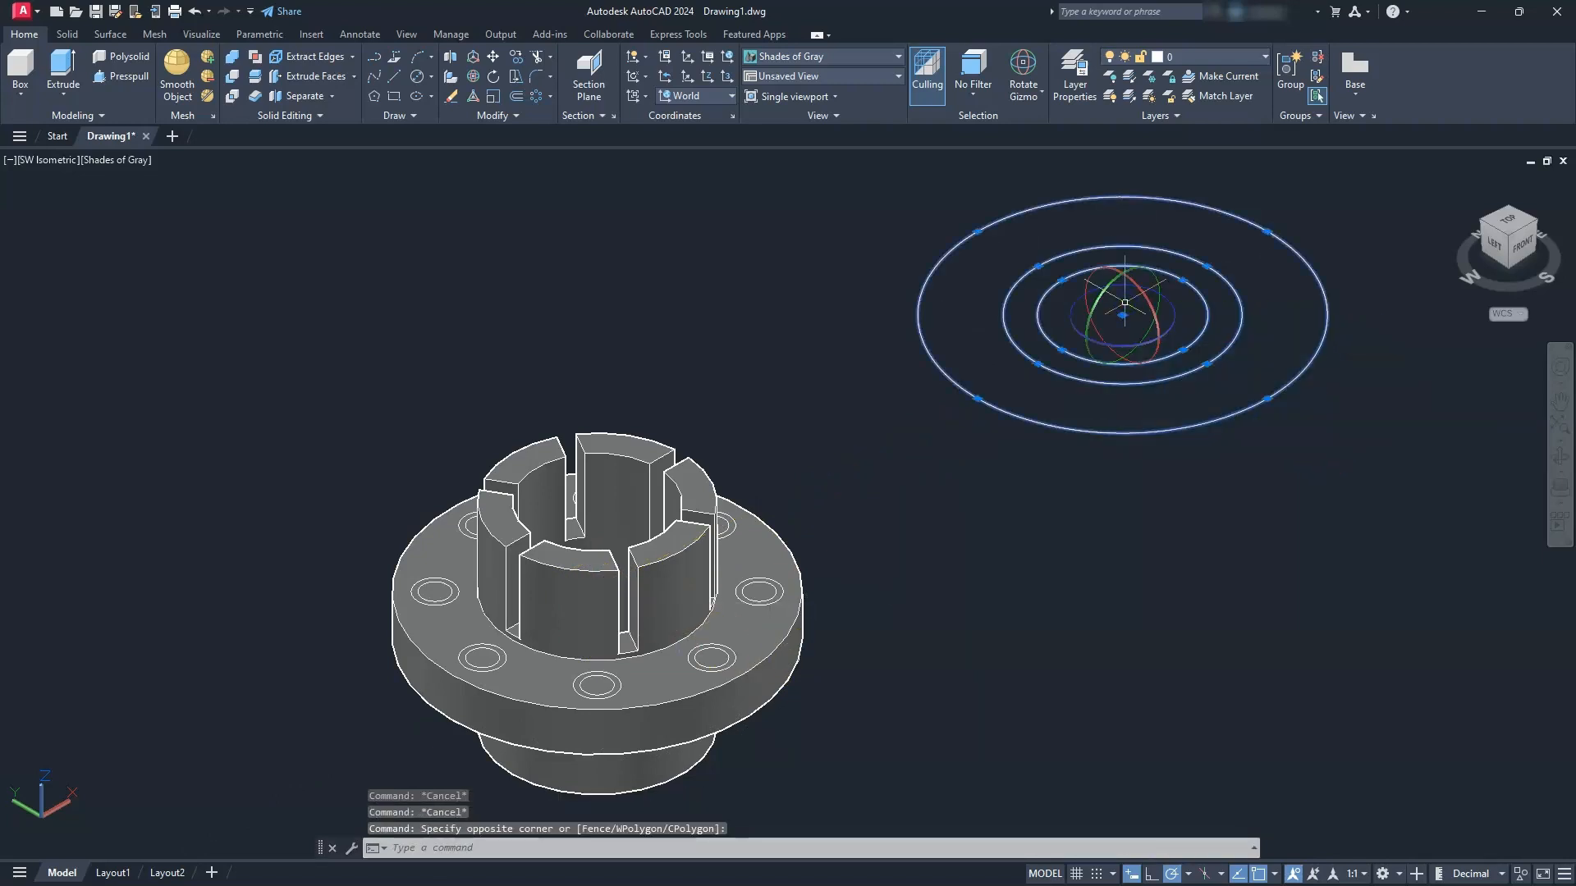
{"action": "key", "text": "Delete"}
{"action": "middle_click_drag", "start_coordinate": [1081, 614], "coordinate": [1207, 514]}
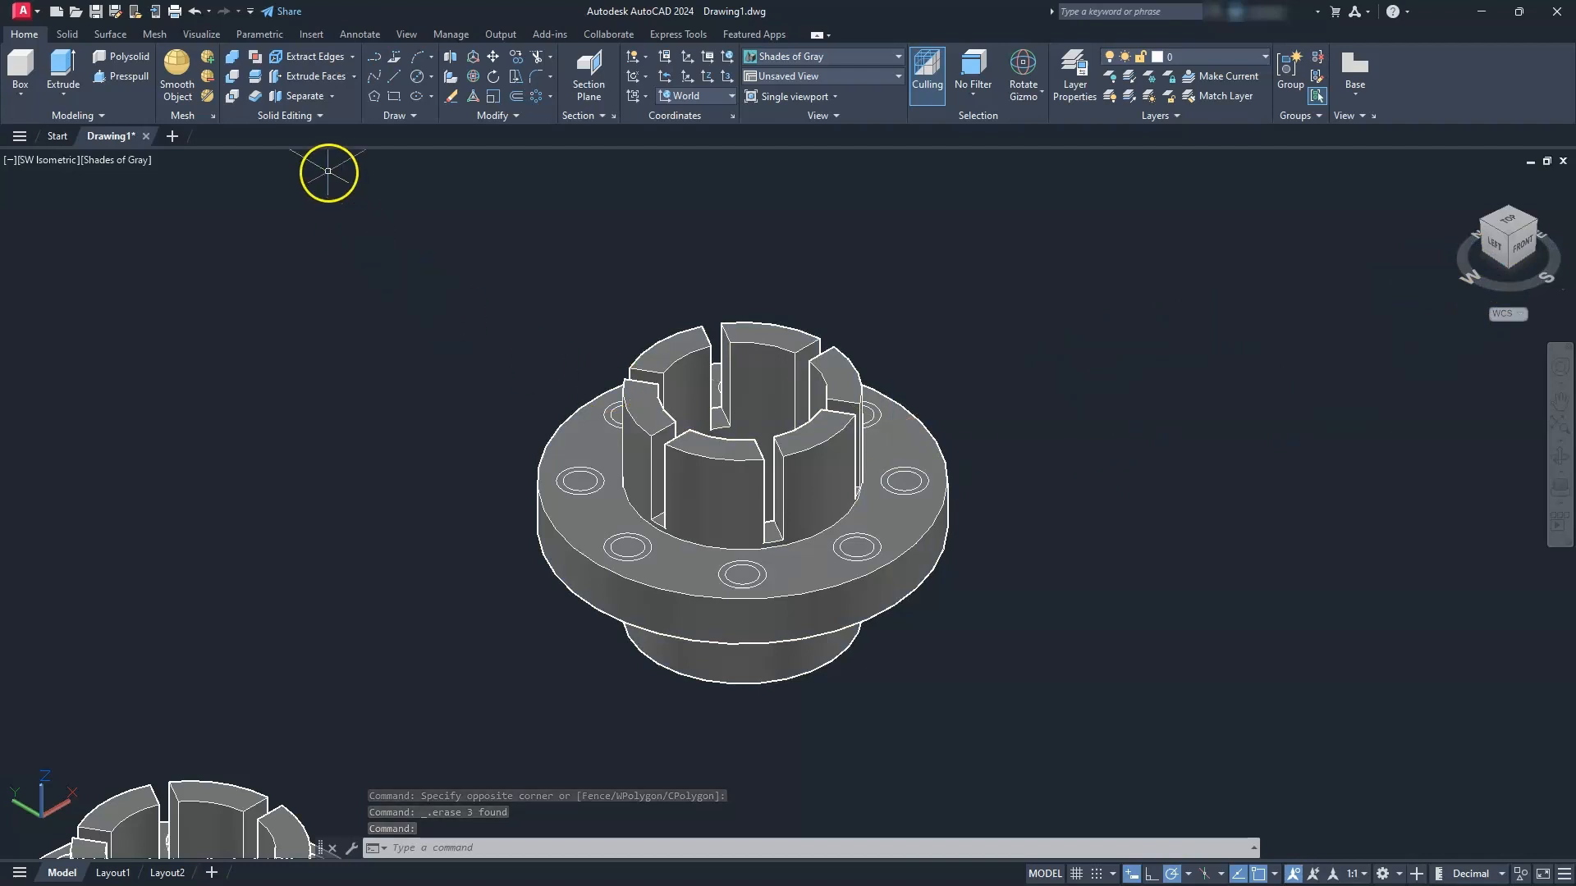
- Switch the gizmo to Move and raise the eight pairs of bolt-hole circles by 2 along the vertical axis
{"action": "left_click", "coordinate": [422, 231]}
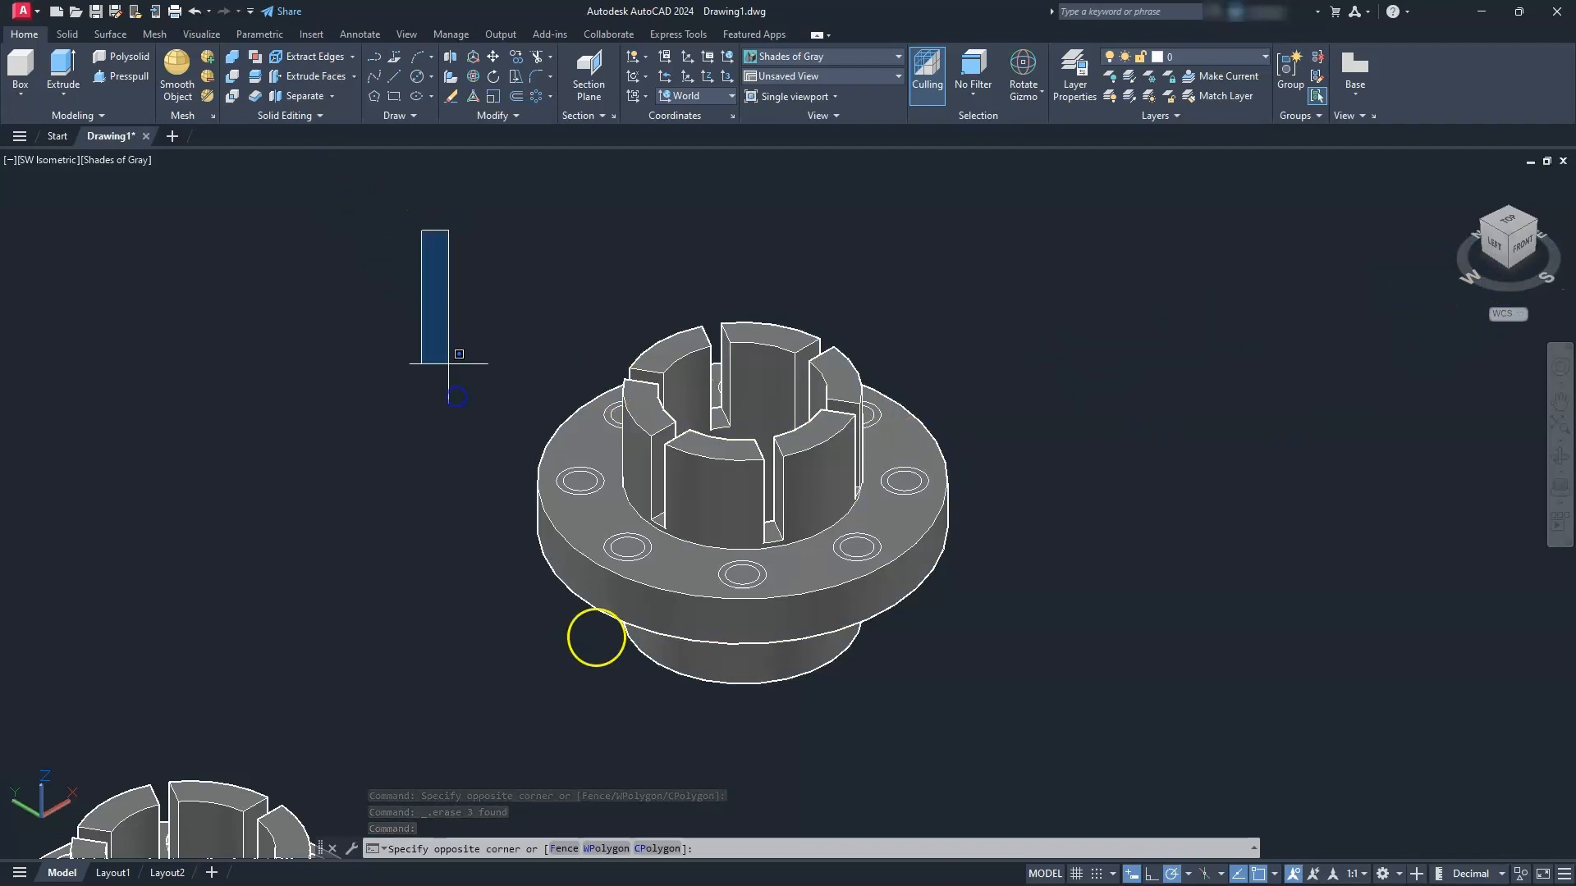
{"action": "left_click", "coordinate": [782, 709]}
{"action": "left_click", "coordinate": [668, 757]}
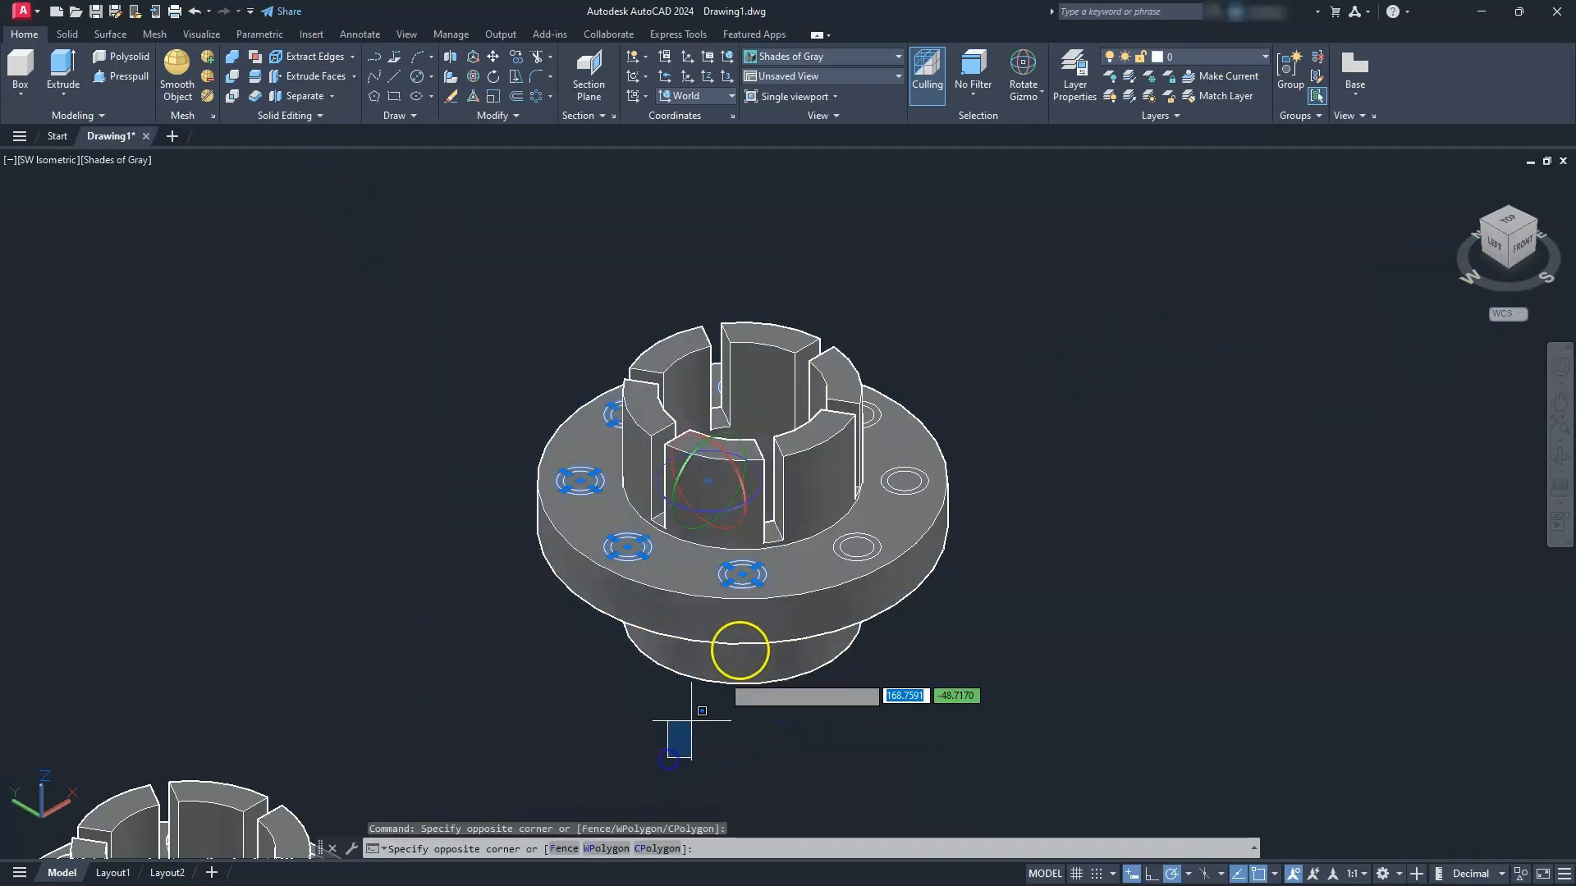
{"action": "left_click", "coordinate": [1040, 229]}
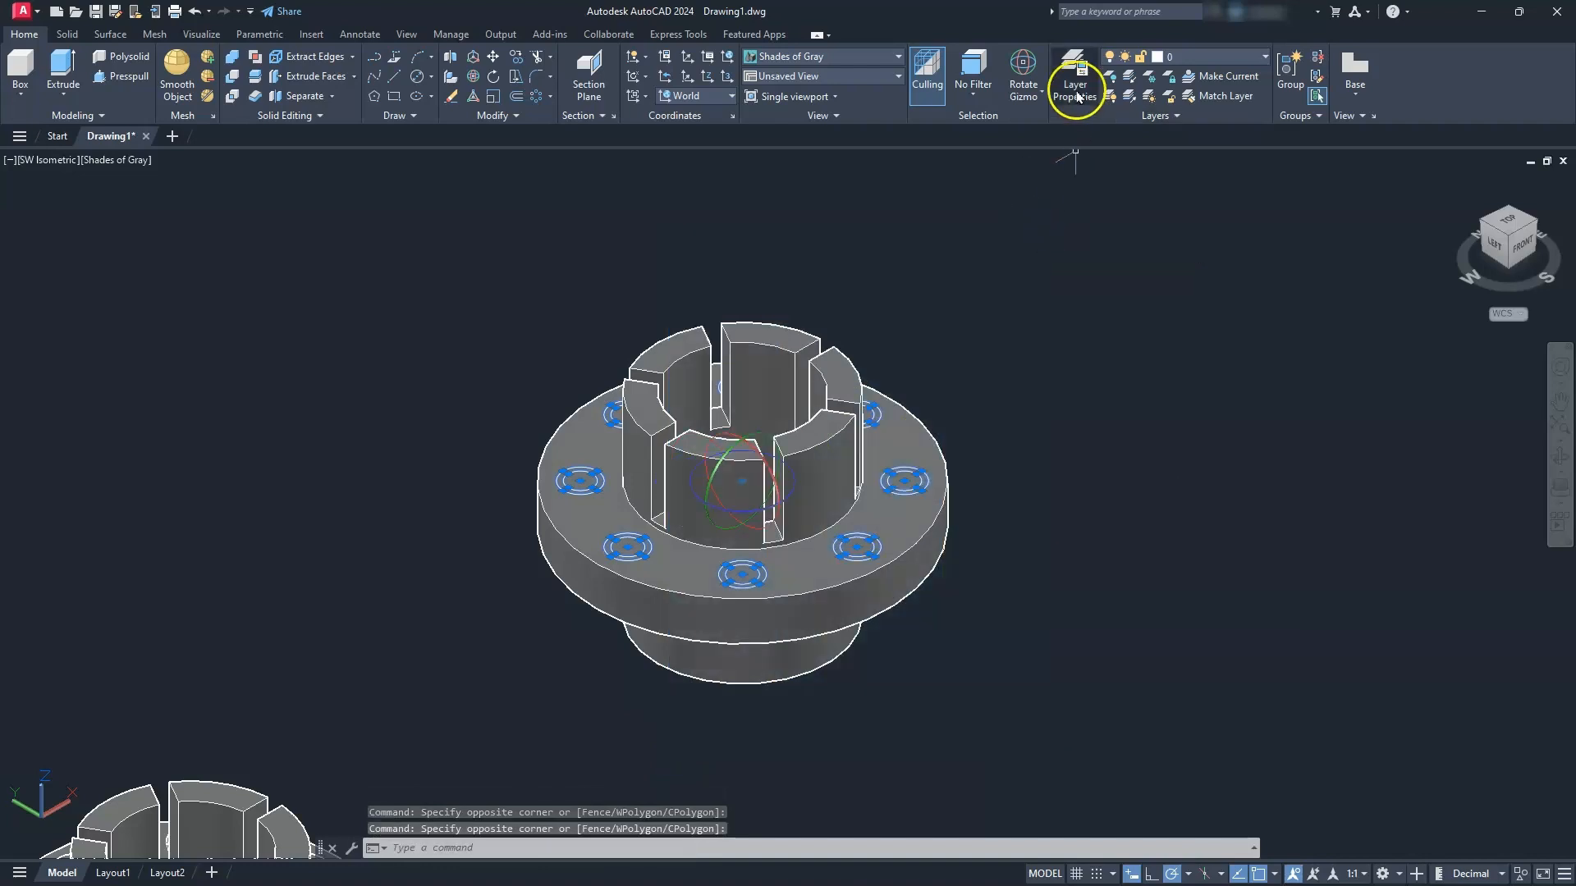
{"action": "left_click", "coordinate": [1031, 94]}
{"action": "left_click", "coordinate": [1033, 123]}
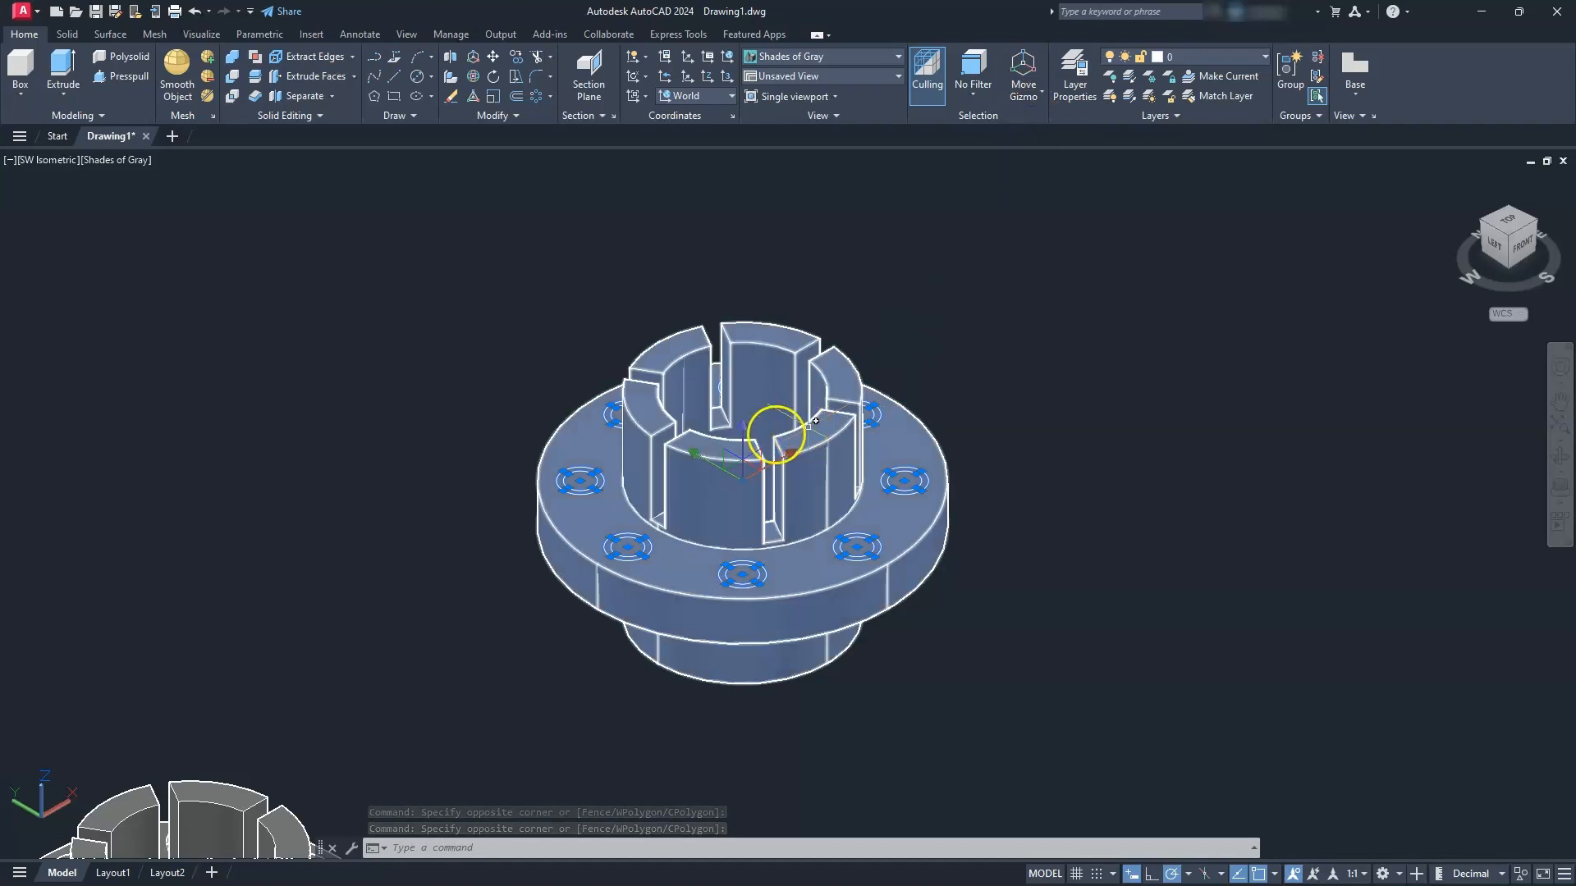
{"action": "left_click", "coordinate": [744, 428]}
{"action": "left_click_drag", "start_coordinate": [744, 427], "coordinate": [753, 255]}
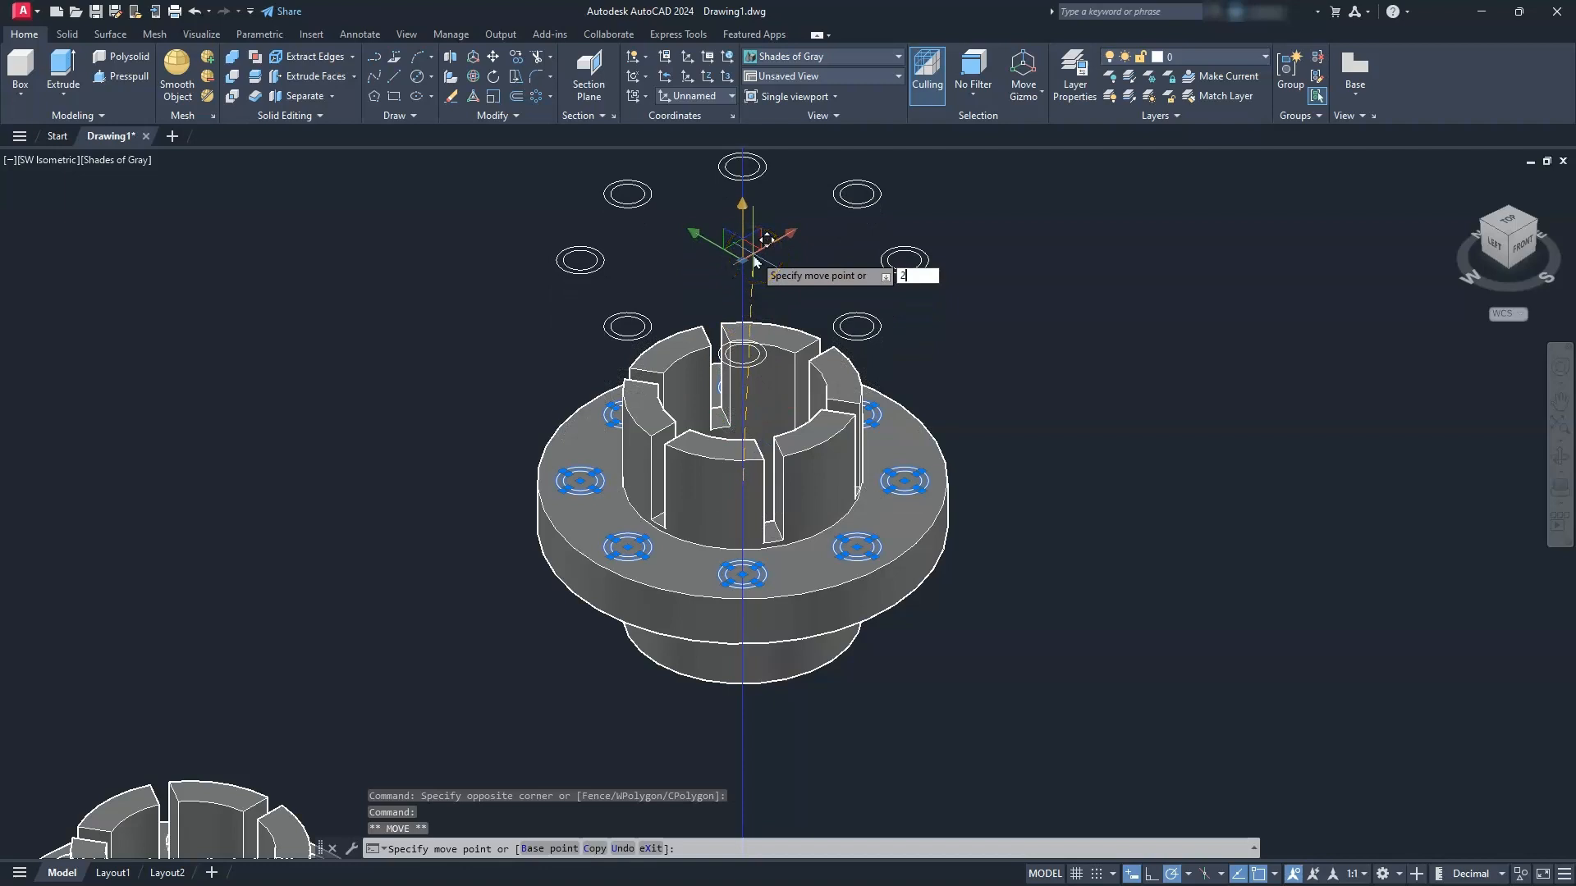
{"action": "type", "text": "2"}
{"action": "key", "text": "Return"}
{"action": "key", "text": "Escape"}
{"action": "key", "text": "Escape"}
{"action": "key", "text": "Escape"}
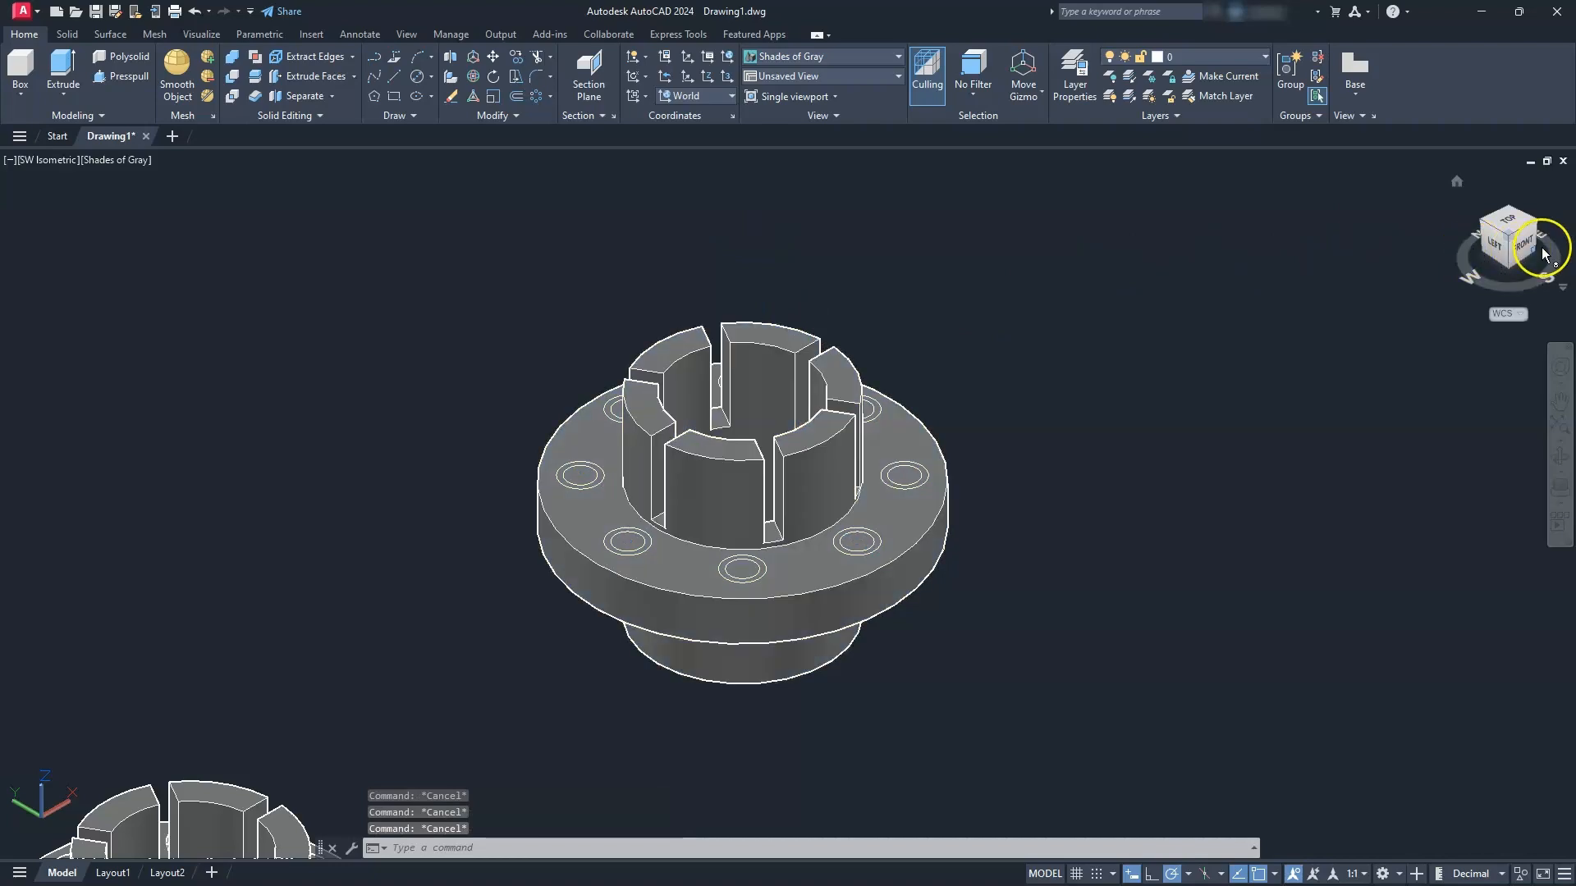
- Extrude the outer circle of each of the eight bolt-hole pairs downward through the flange by 20
{"action": "left_click", "coordinate": [1515, 221]}
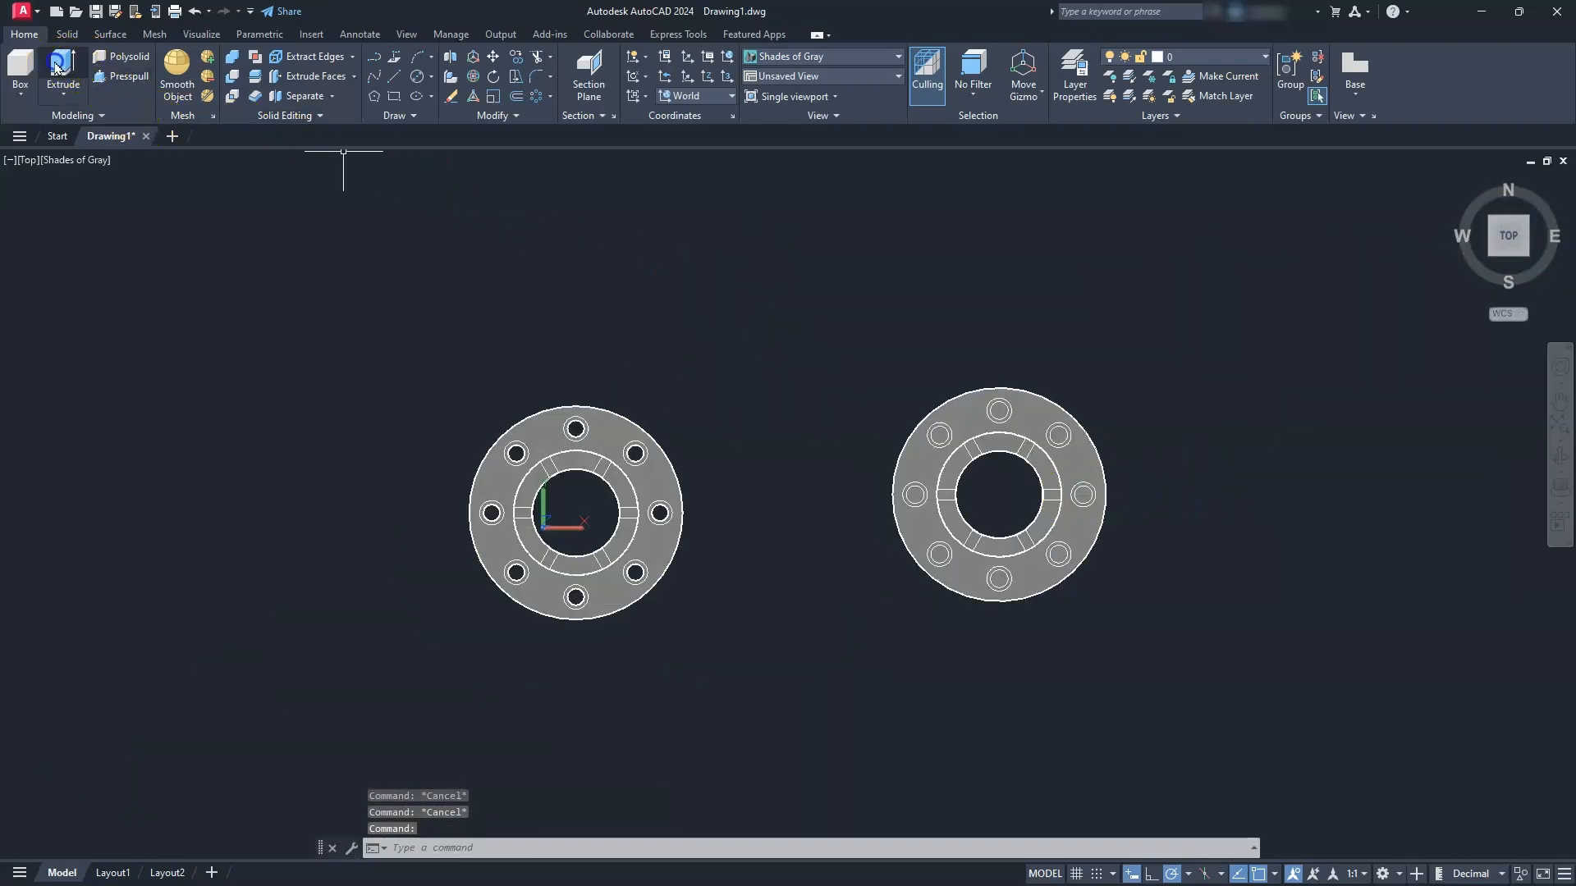
{"action": "scroll", "coordinate": [1023, 533], "scroll_direction": "up", "scroll_amount": 3}
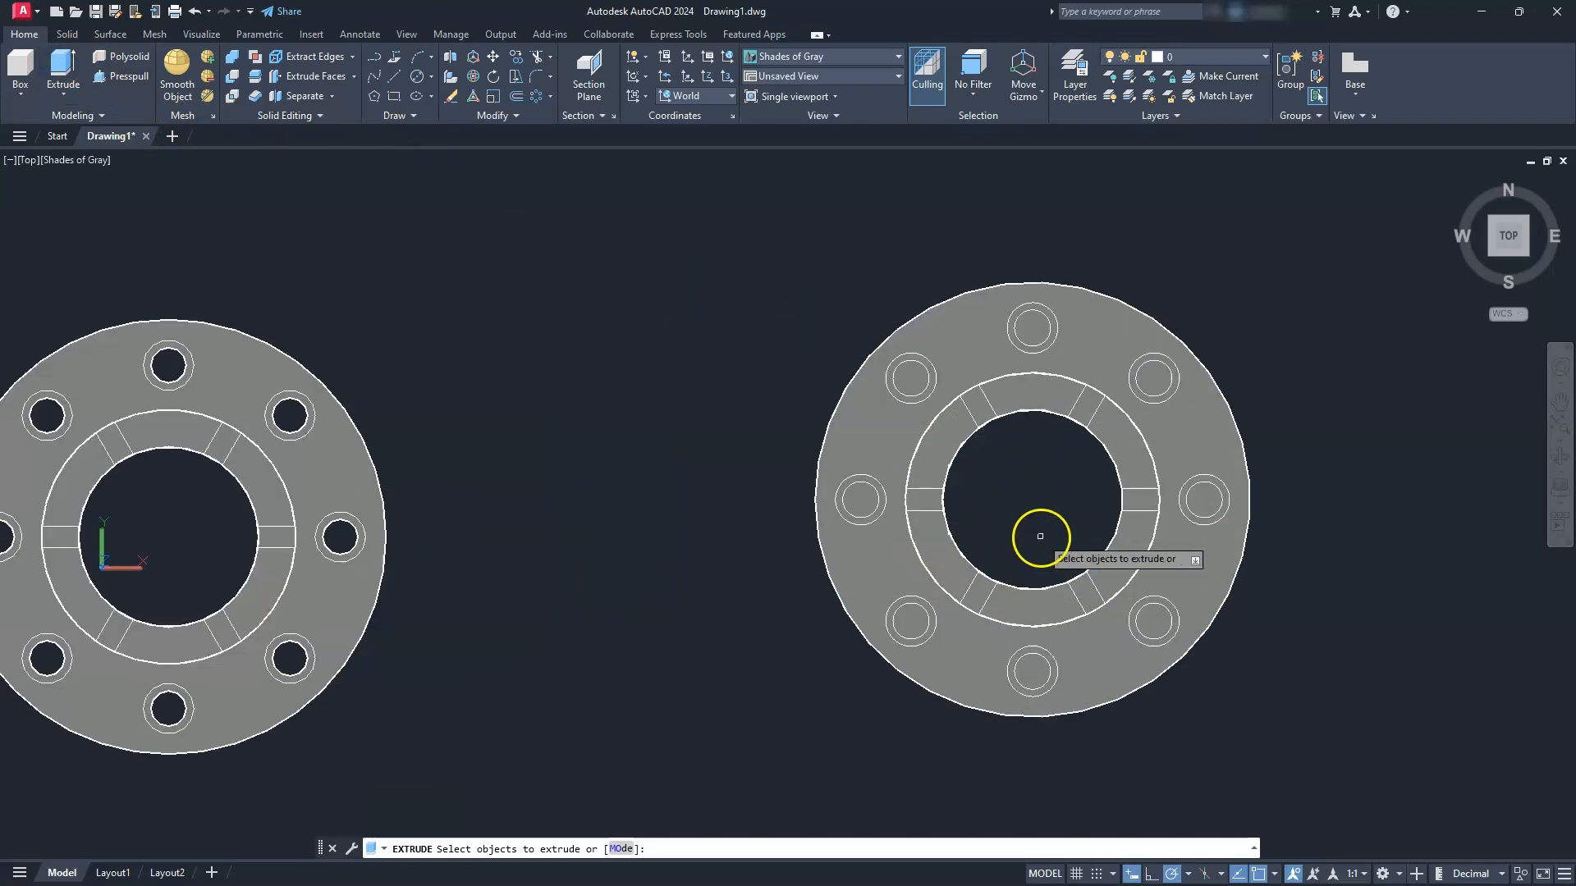
{"action": "middle_click_drag", "start_coordinate": [1041, 539], "coordinate": [872, 525]}
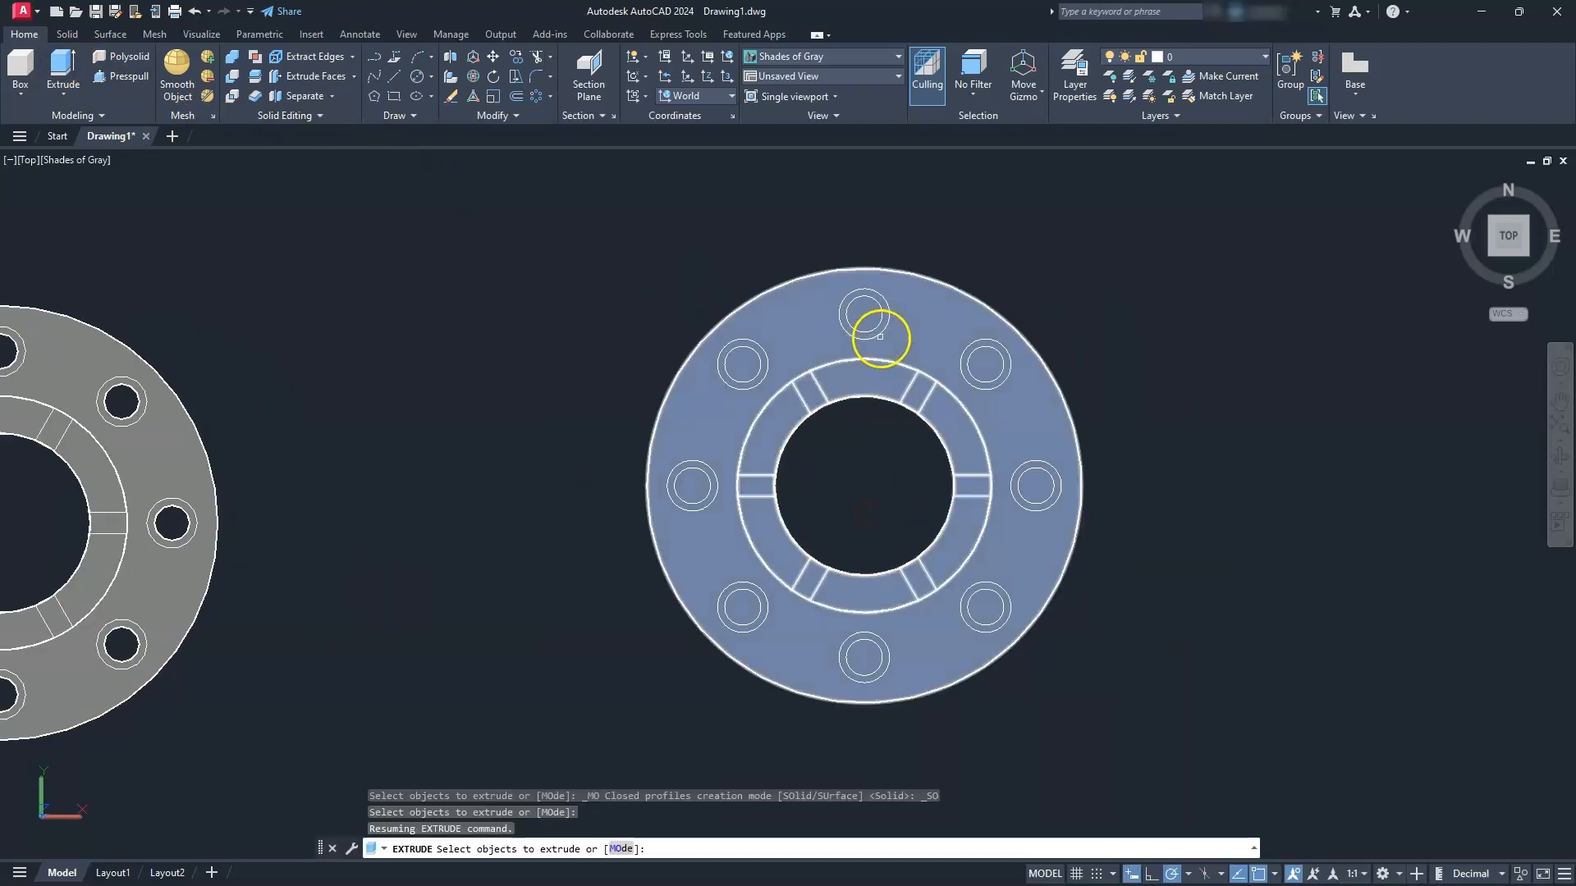
{"action": "left_click", "coordinate": [875, 331]}
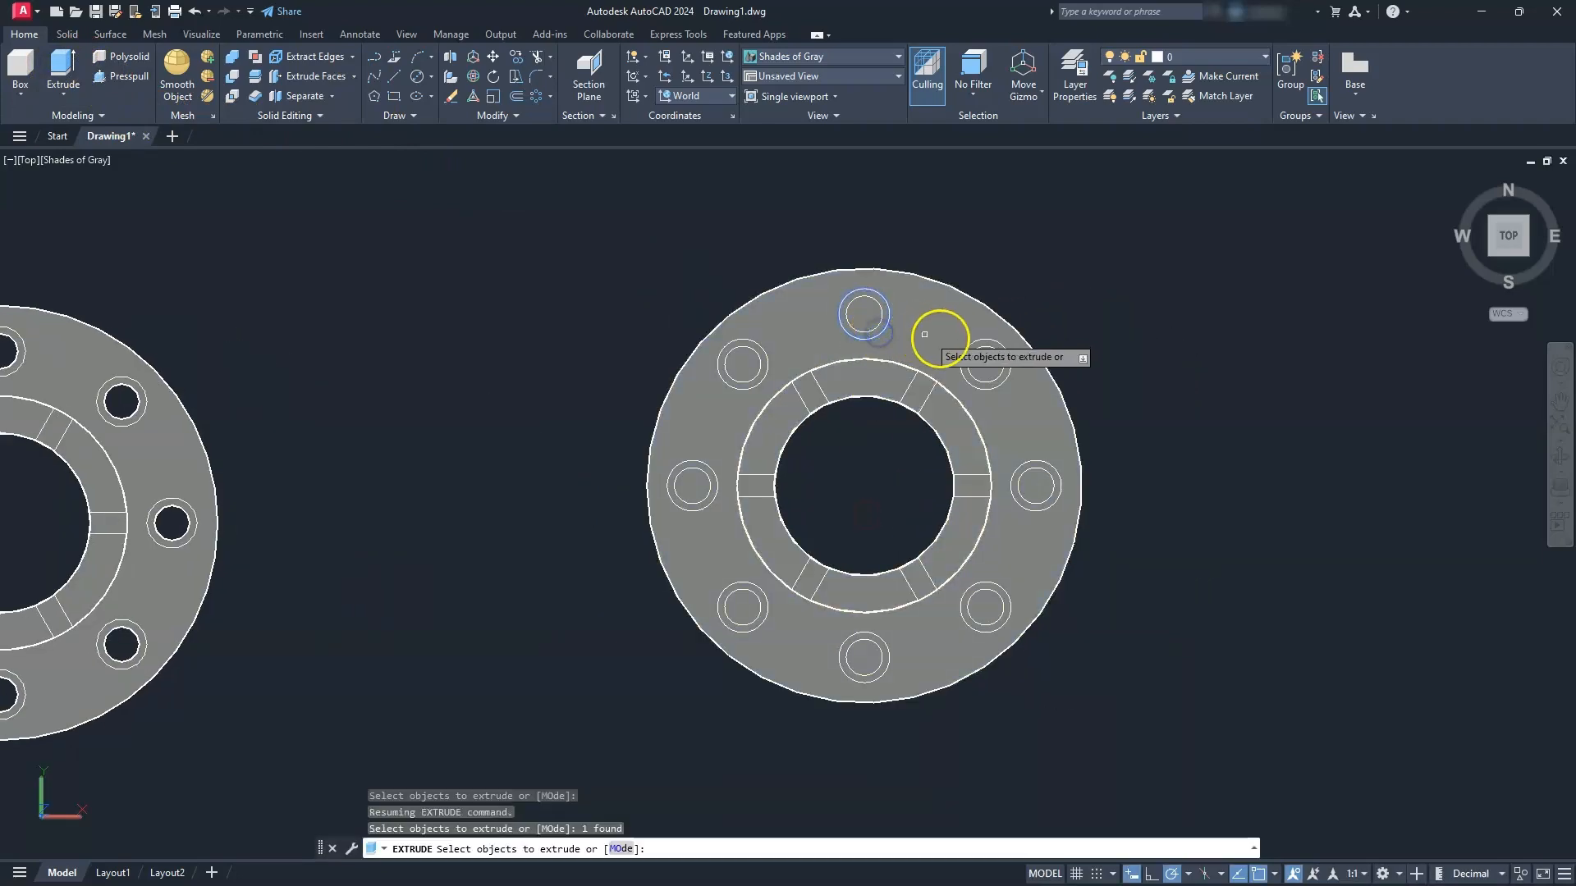
{"action": "left_click", "coordinate": [977, 339]}
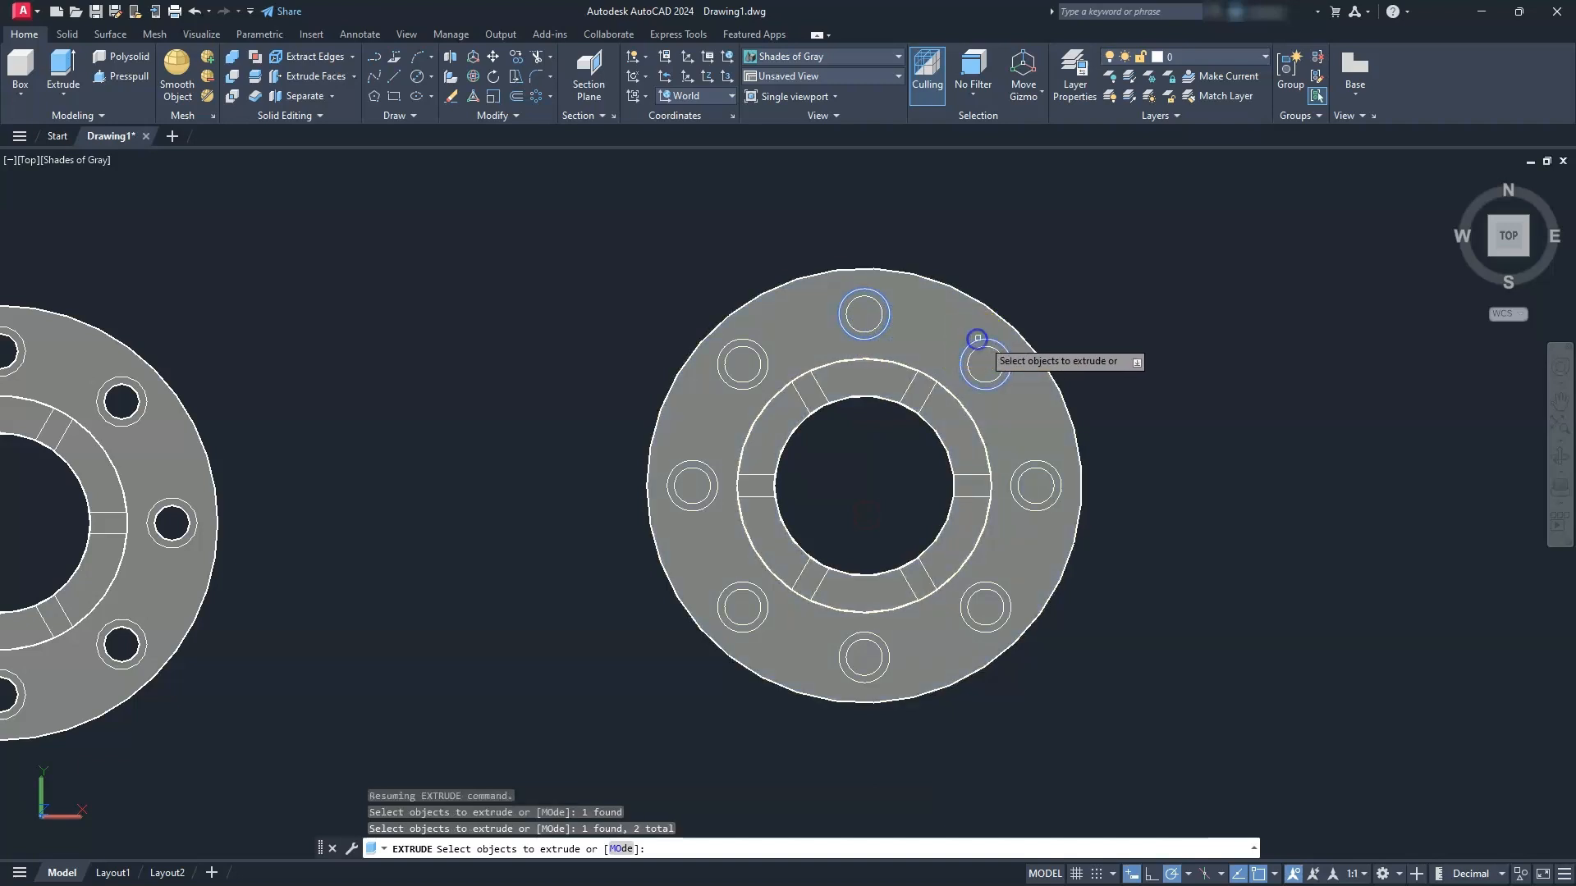
{"action": "left_click", "coordinate": [1032, 462]}
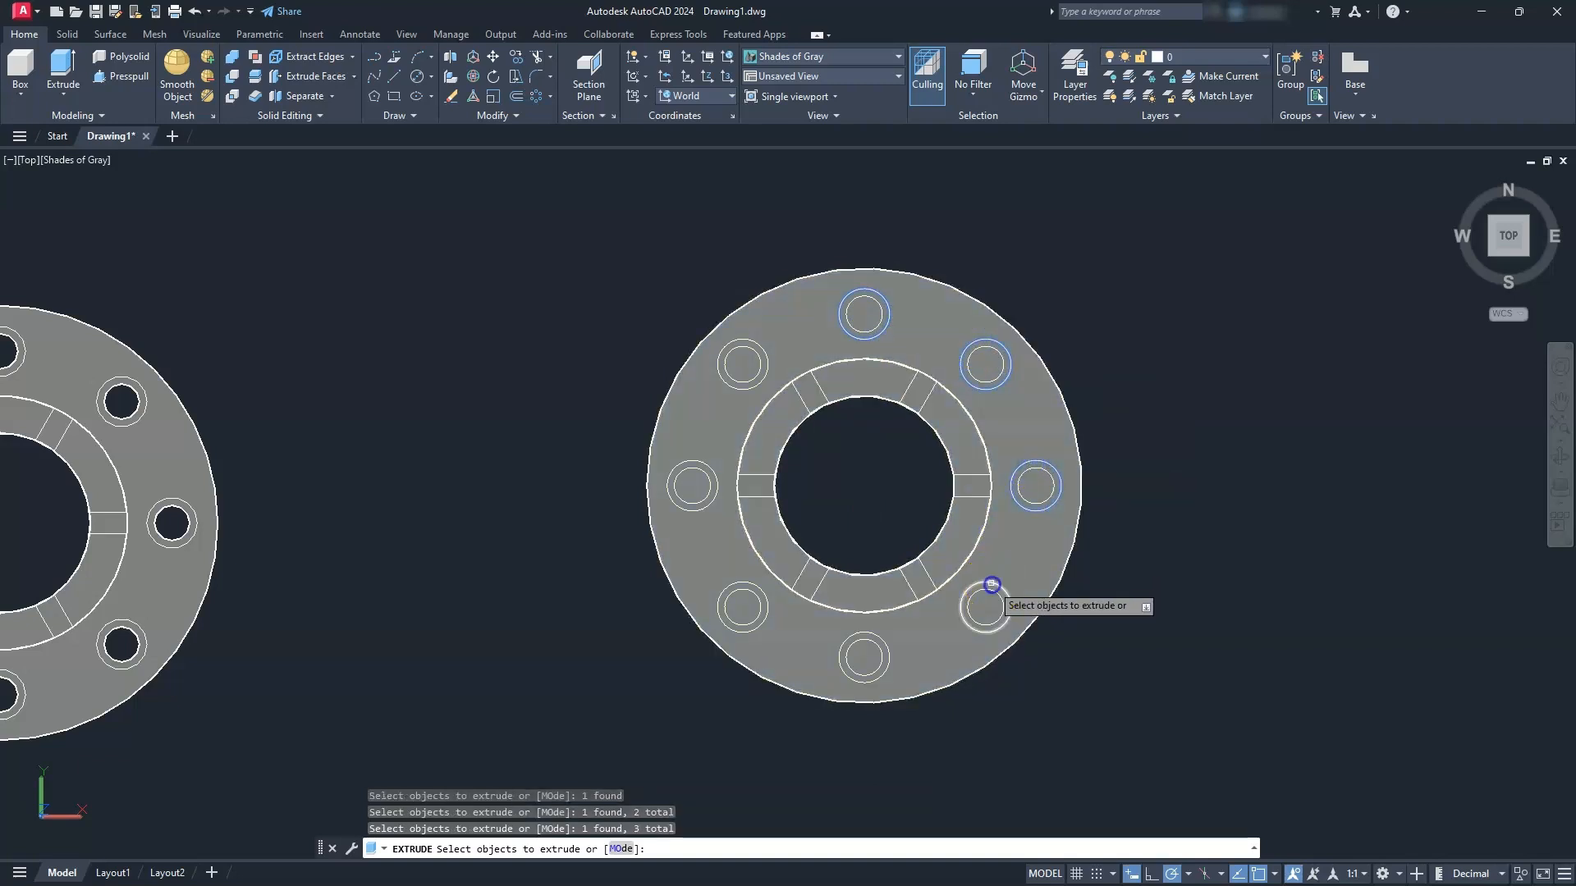
{"action": "left_click", "coordinate": [991, 584]}
{"action": "left_click", "coordinate": [858, 635]}
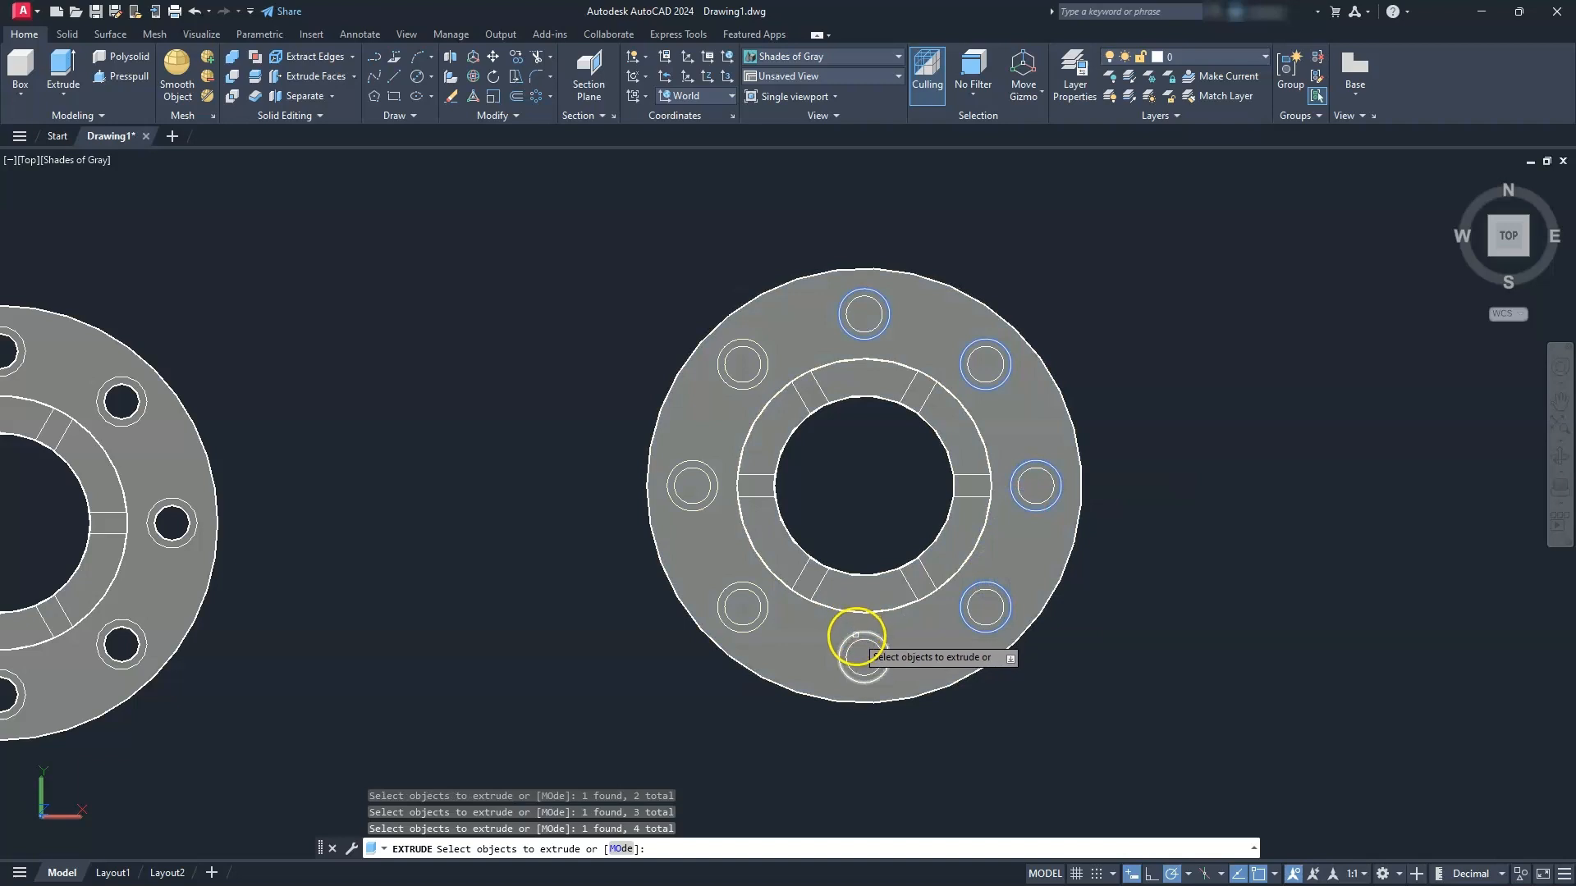
{"action": "left_click", "coordinate": [760, 623]}
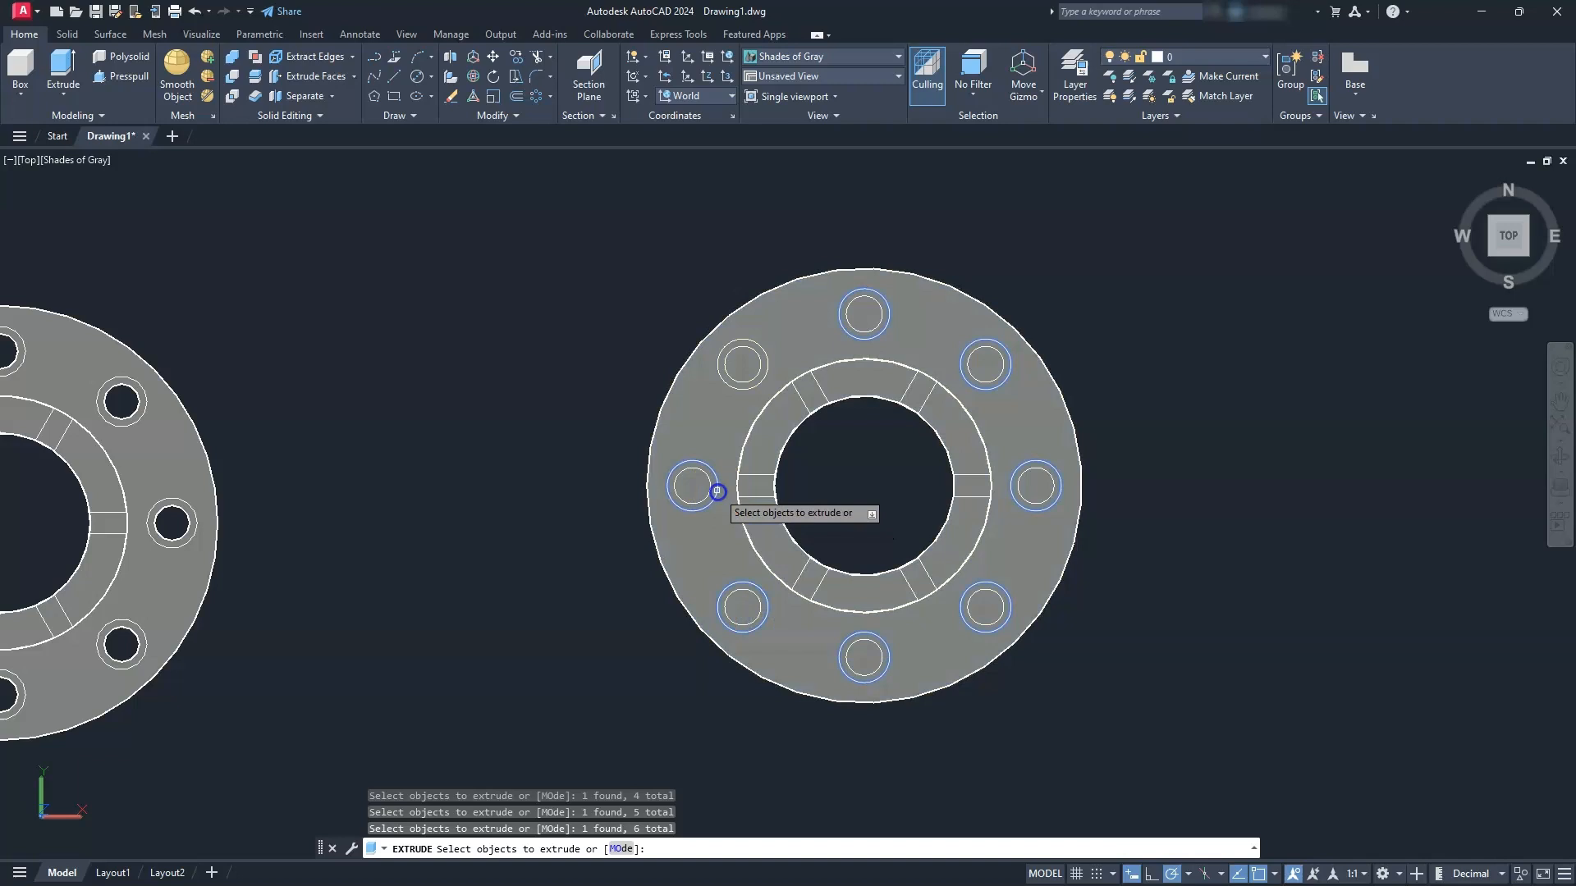
{"action": "left_click", "coordinate": [717, 492]}
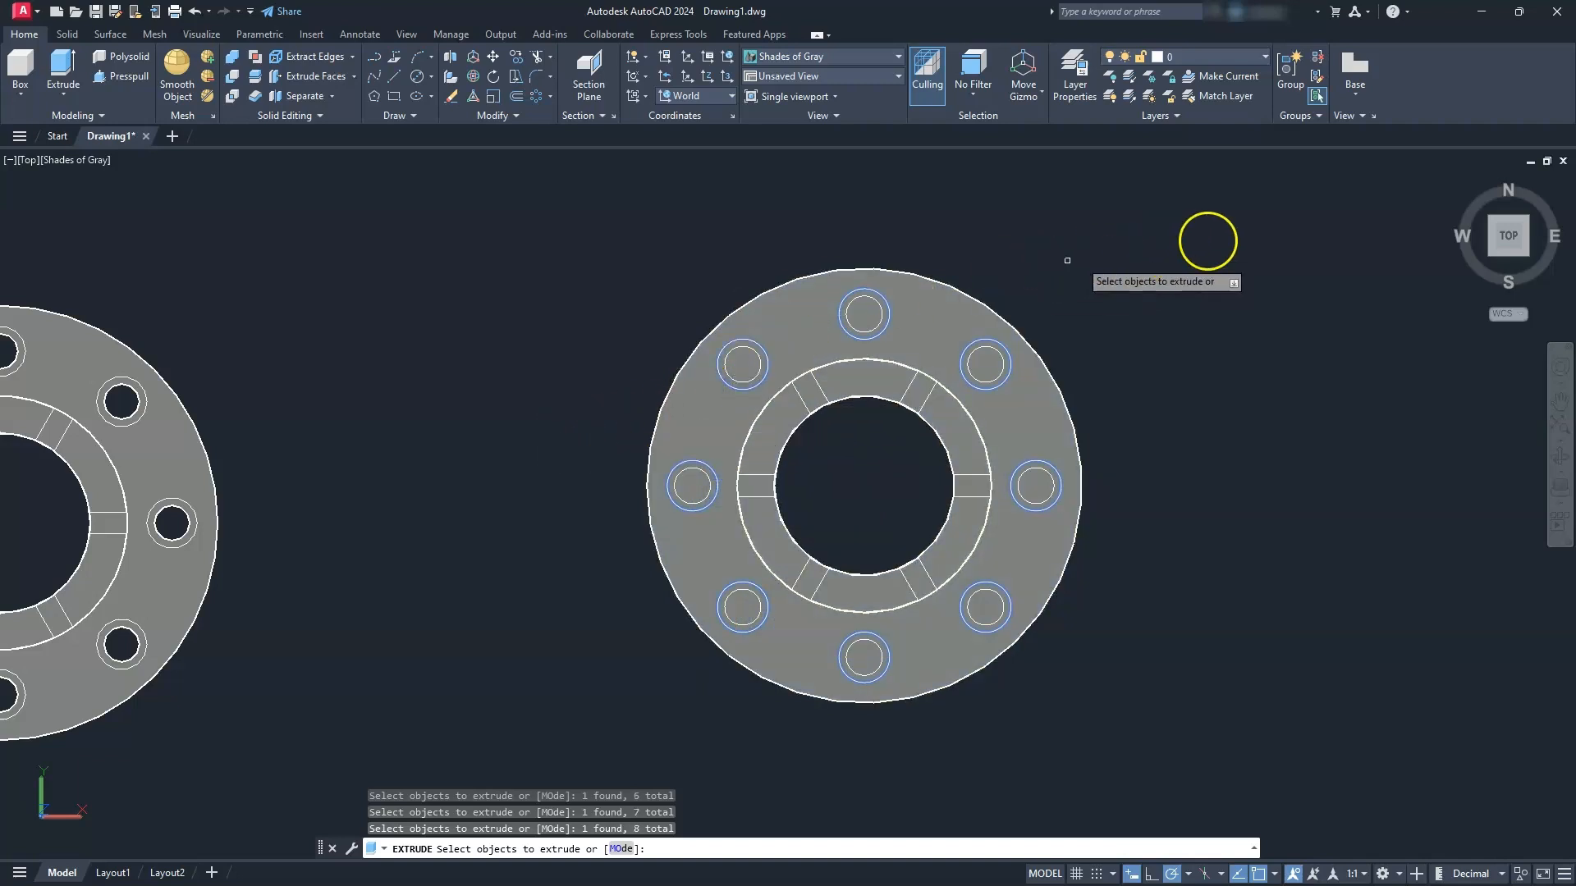
{"action": "left_click", "coordinate": [1490, 252]}
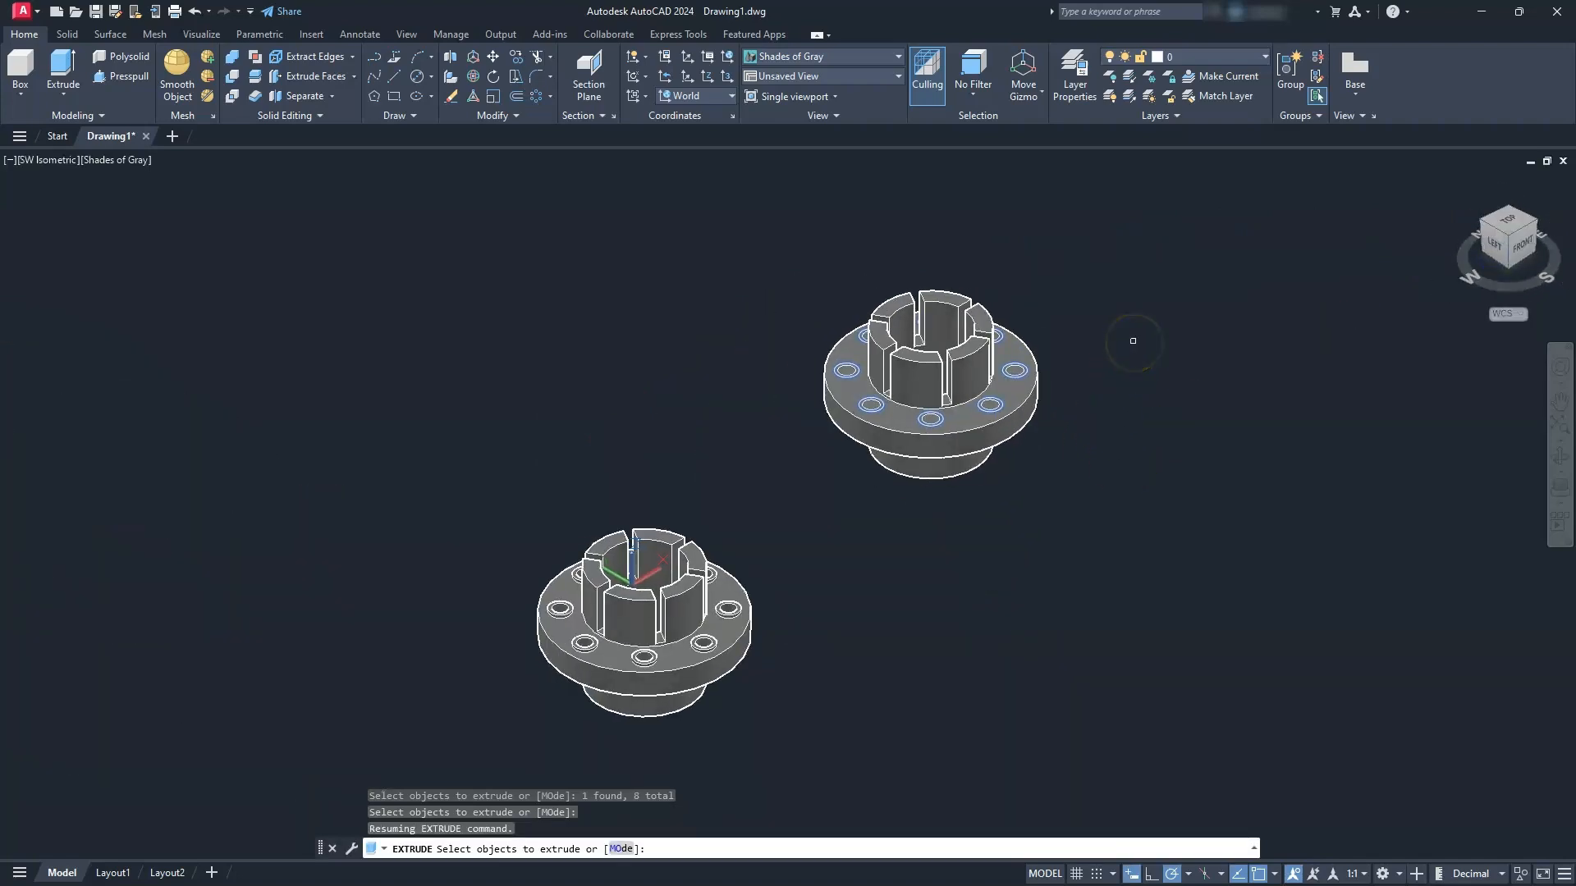
{"action": "key", "text": "Return"}
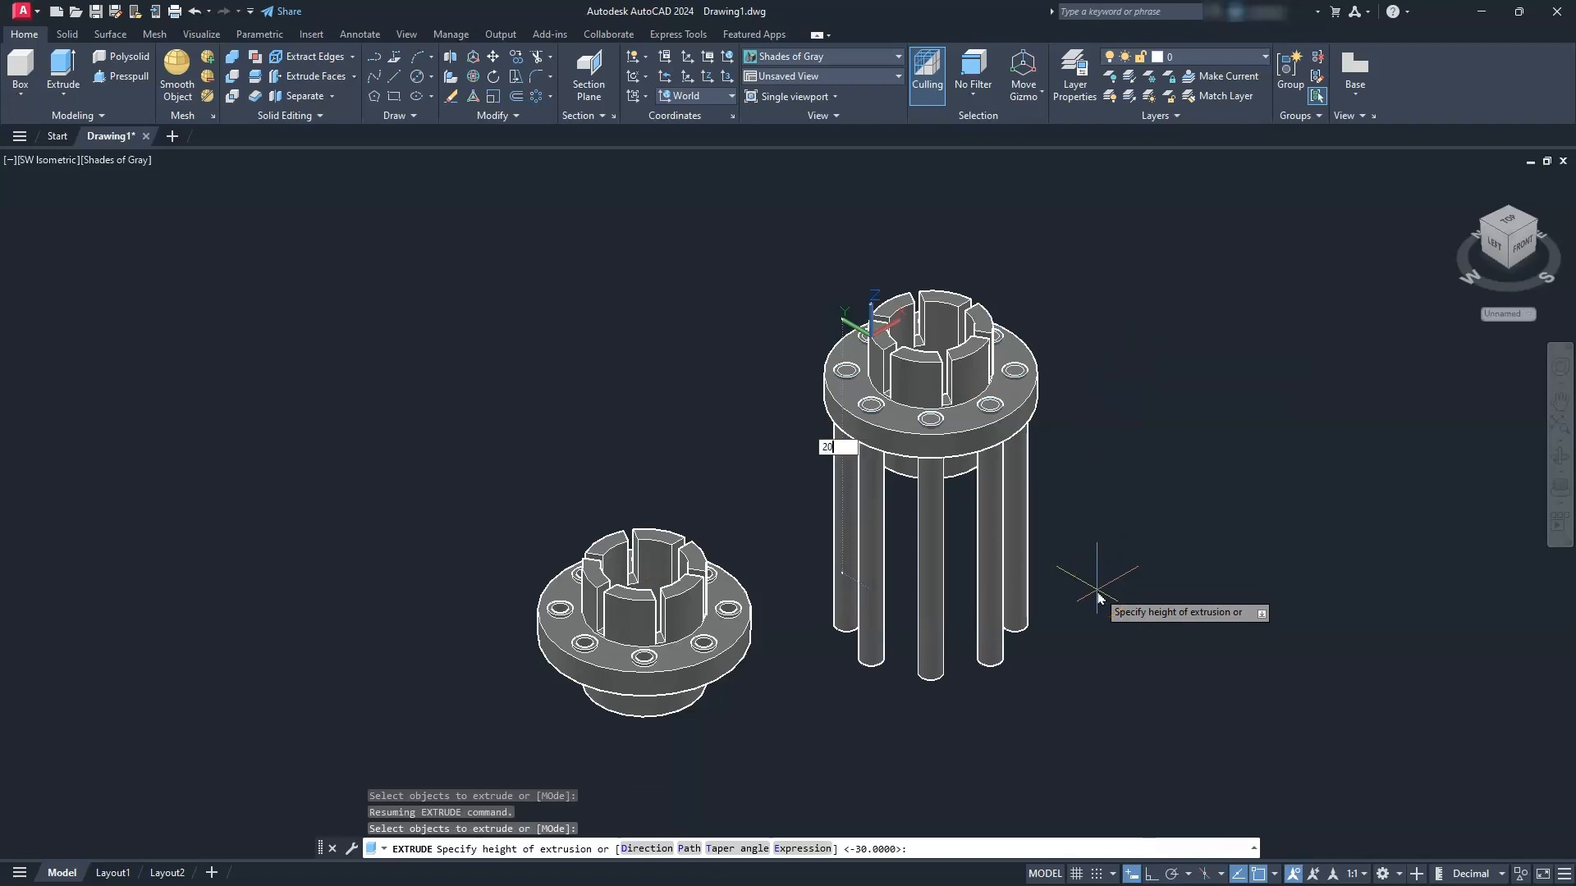
{"action": "key", "text": "Return"}
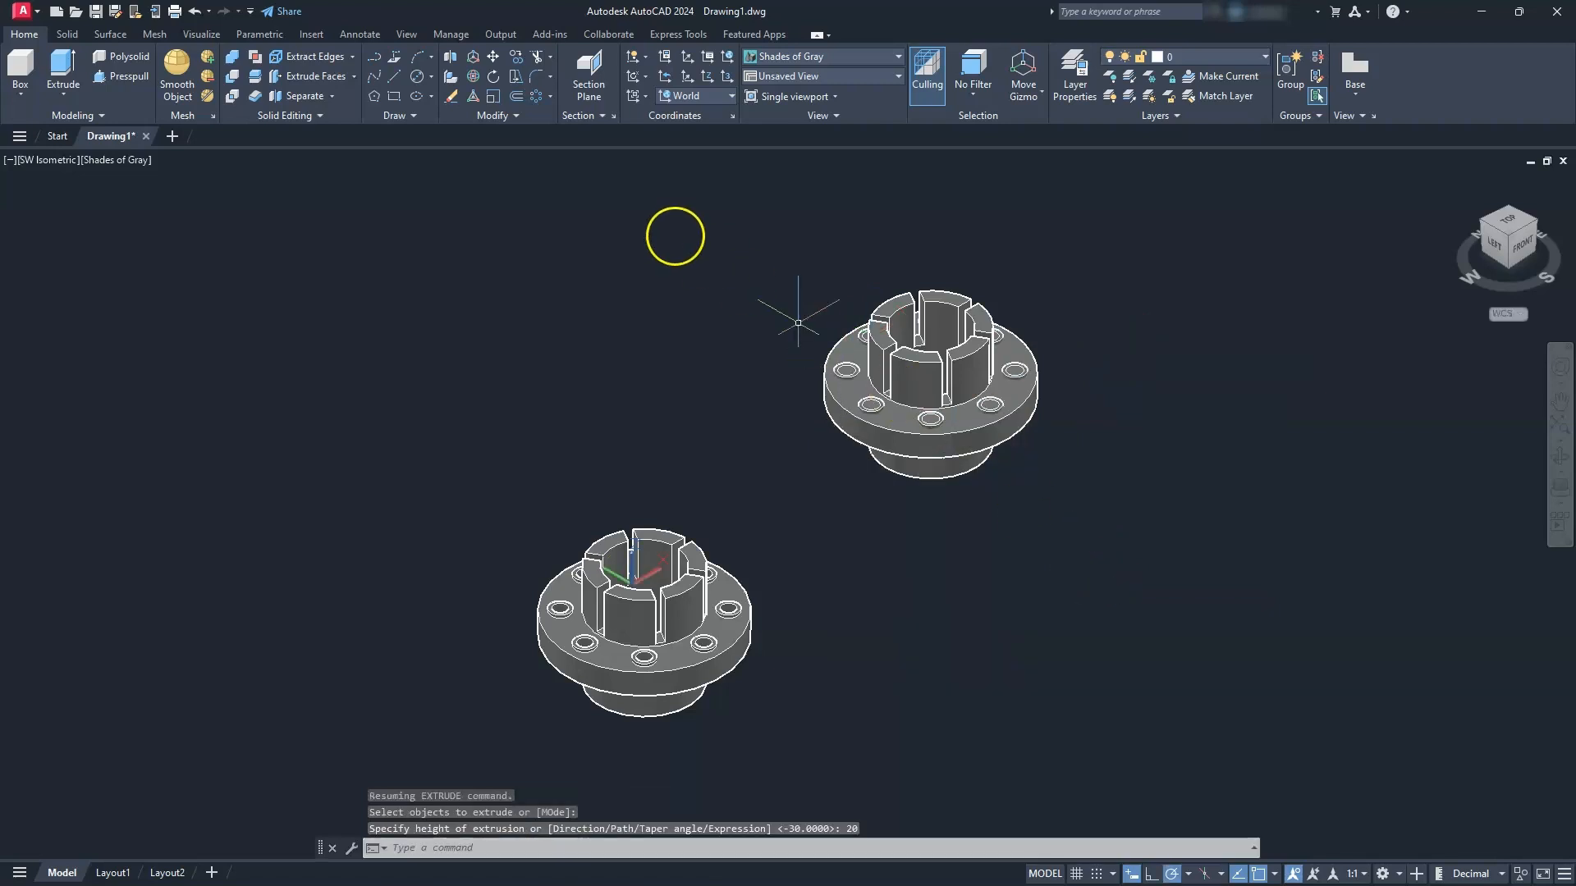
- Union the slotted flange solid with the eight extruded bolt-hole cylinders
{"action": "left_click", "coordinate": [232, 56]}
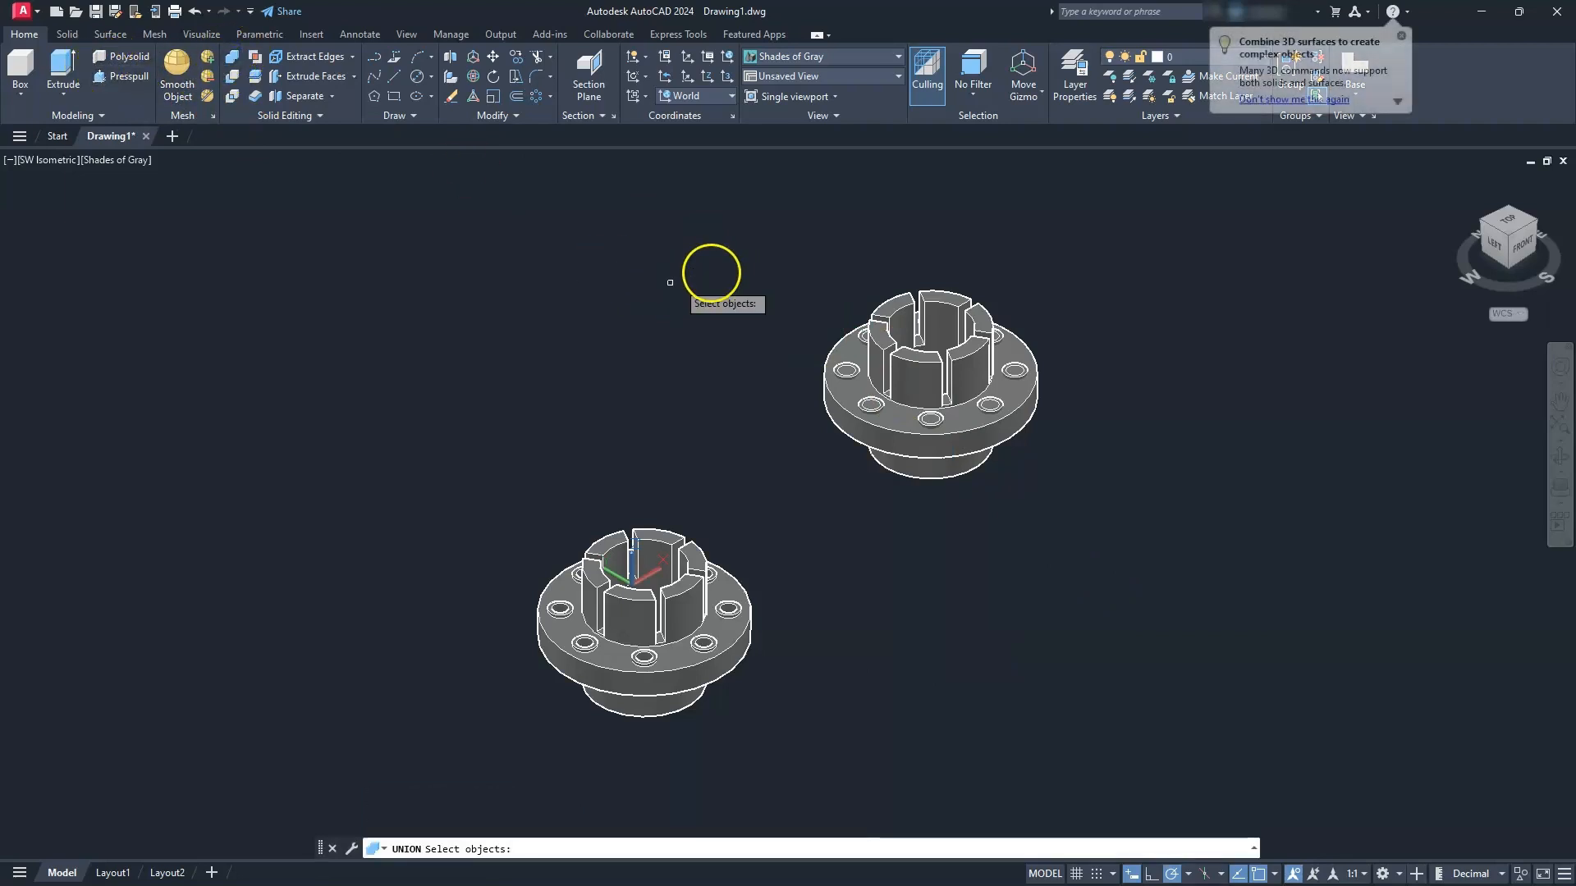
{"action": "left_click", "coordinate": [759, 235]}
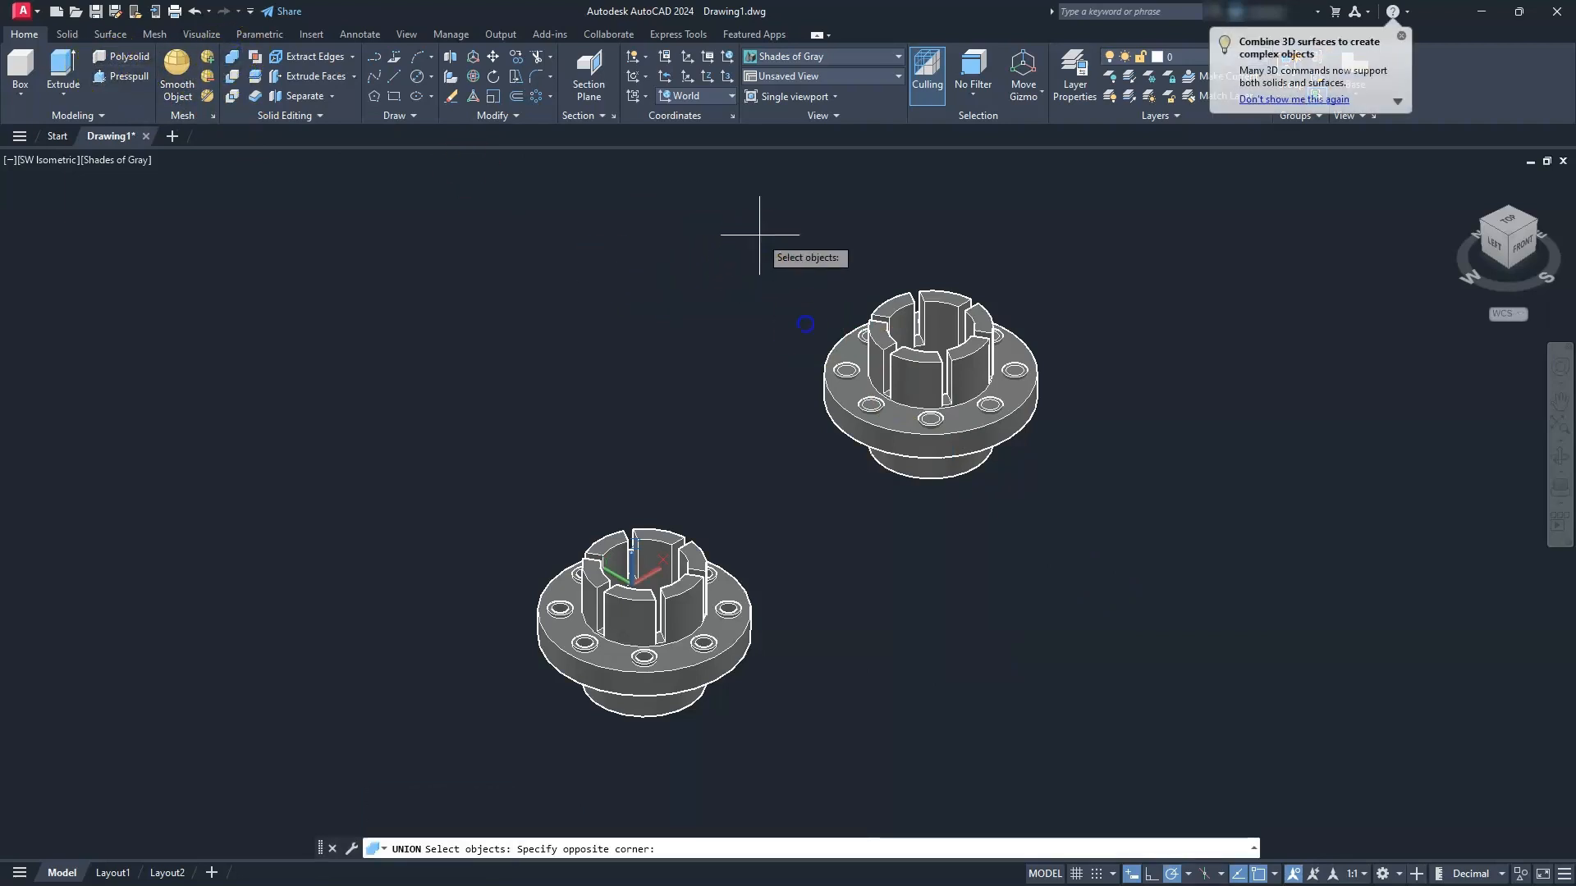
{"action": "left_click", "coordinate": [1150, 538]}
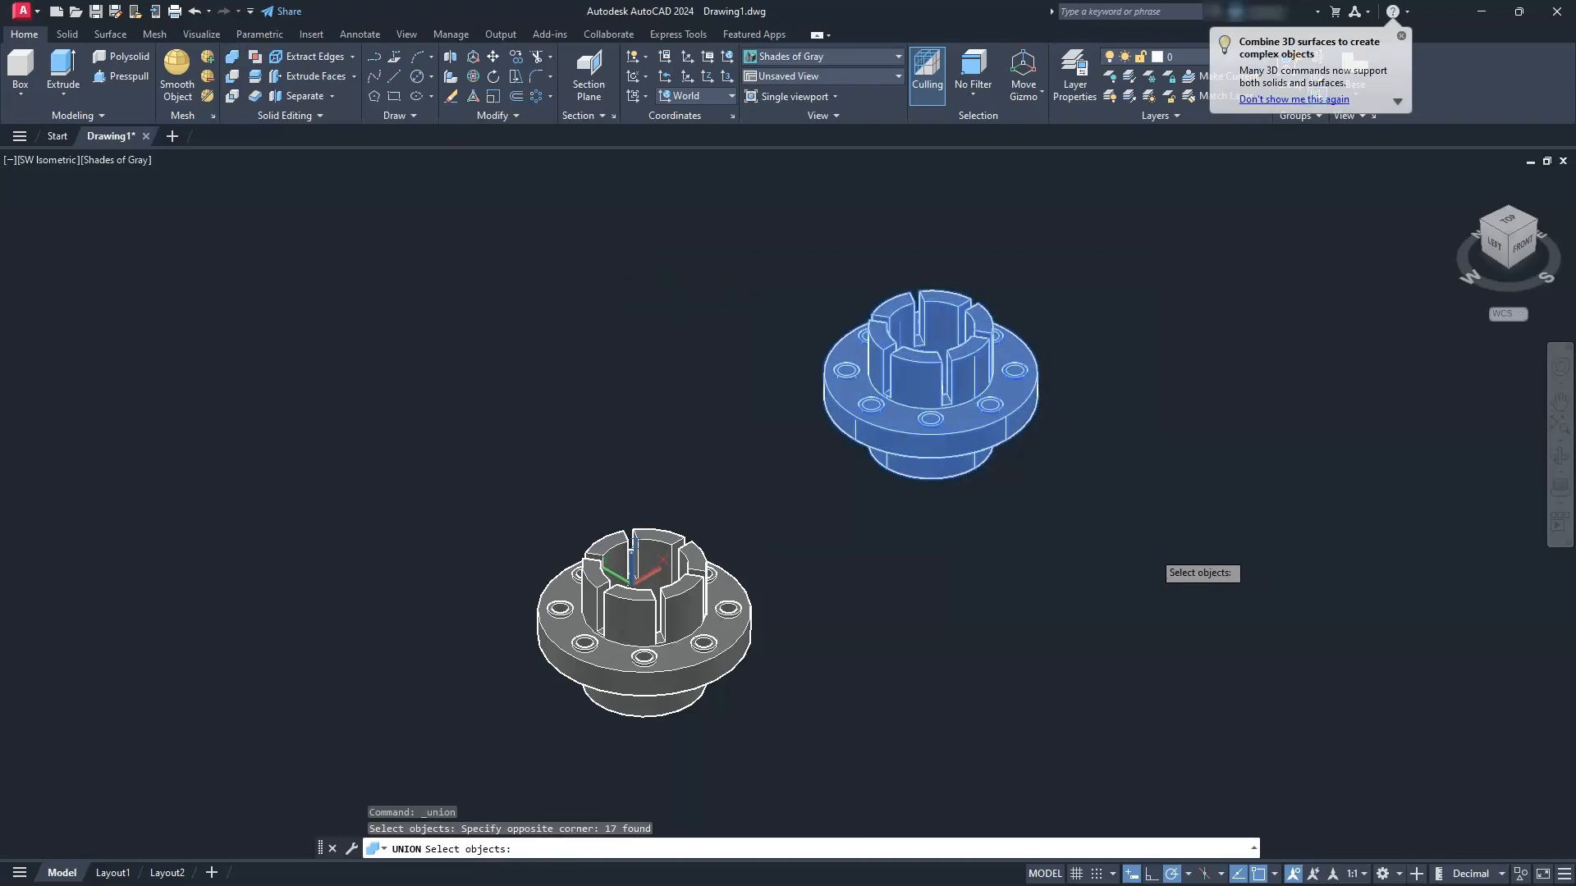
{"action": "right_click", "coordinate": [1059, 454]}
- Extrude the inner circles of the eight bolt holes downward through the flange by 100
{"action": "scroll", "coordinate": [1028, 445], "scroll_direction": "up", "scroll_amount": 5}
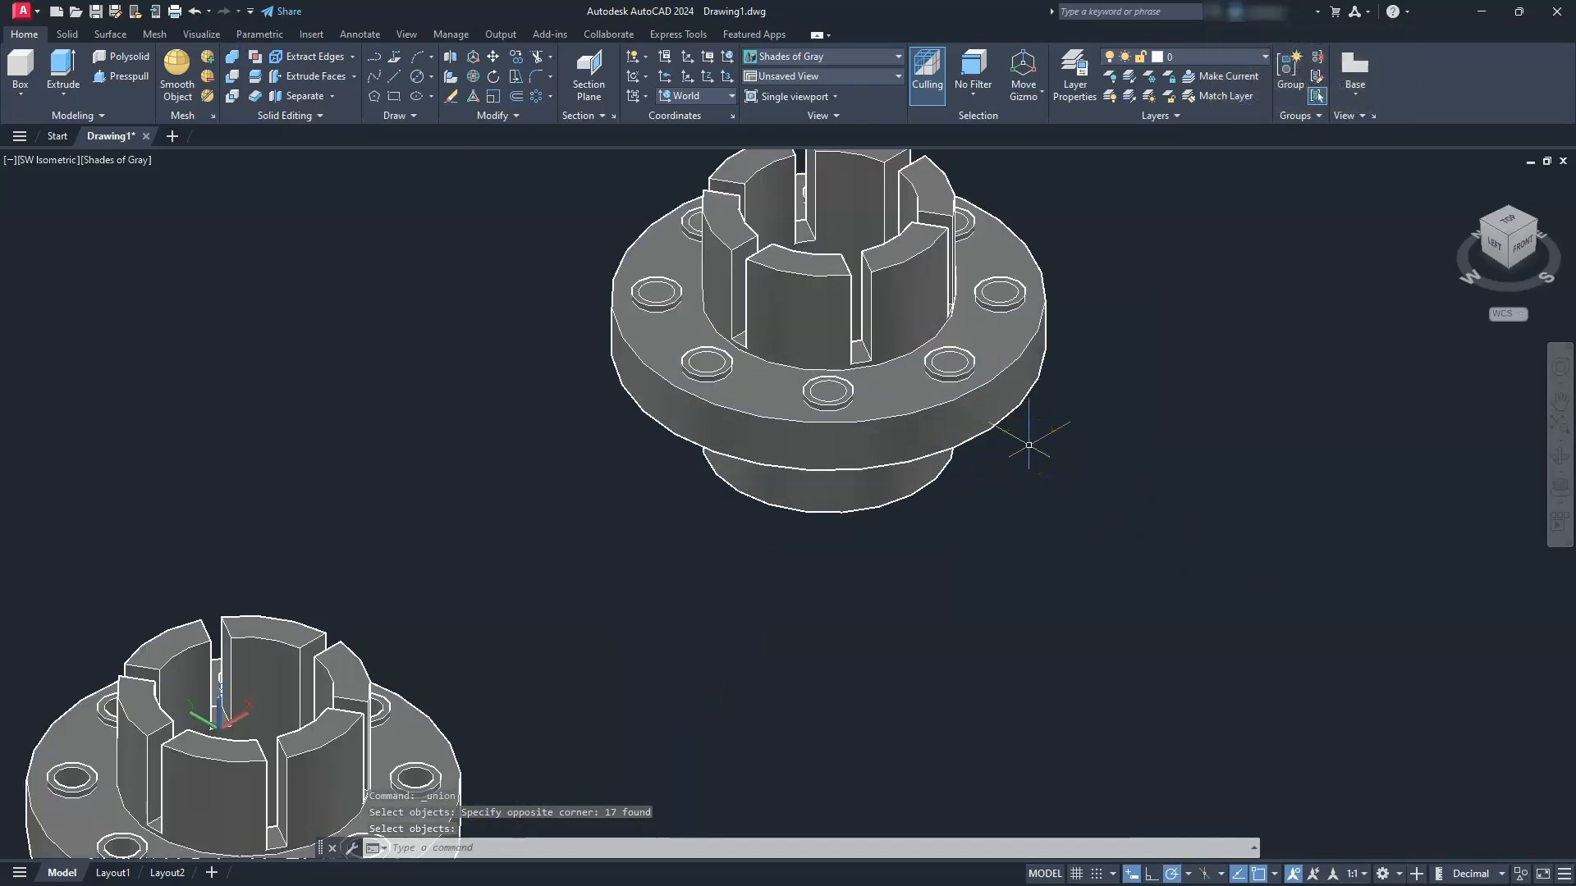
{"action": "middle_click_drag", "start_coordinate": [1028, 446], "coordinate": [1076, 591]}
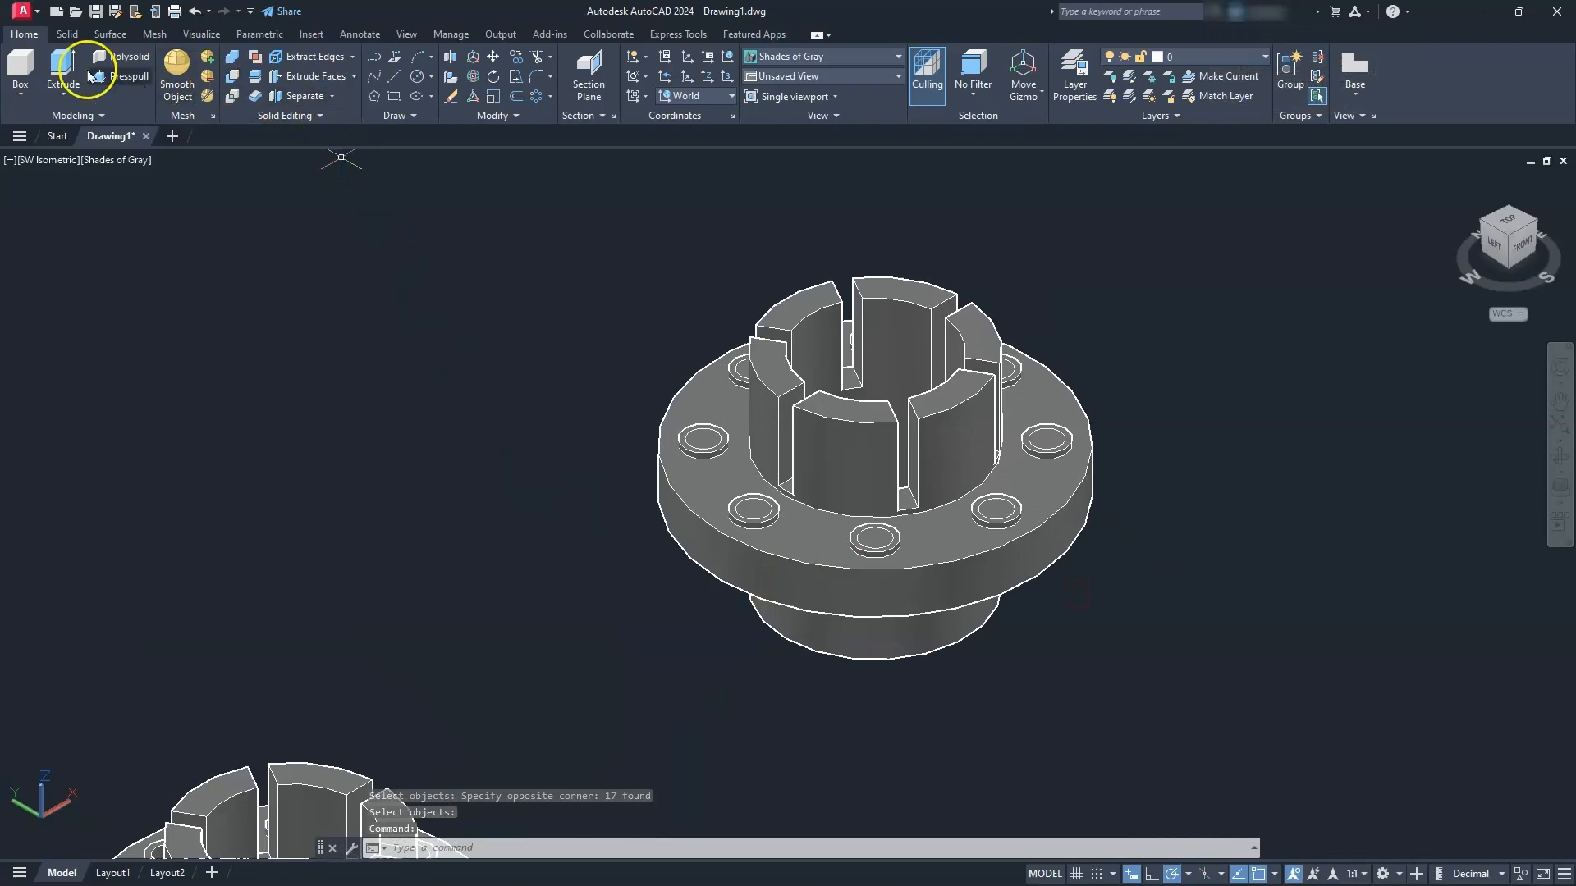
{"action": "left_click", "coordinate": [59, 70]}
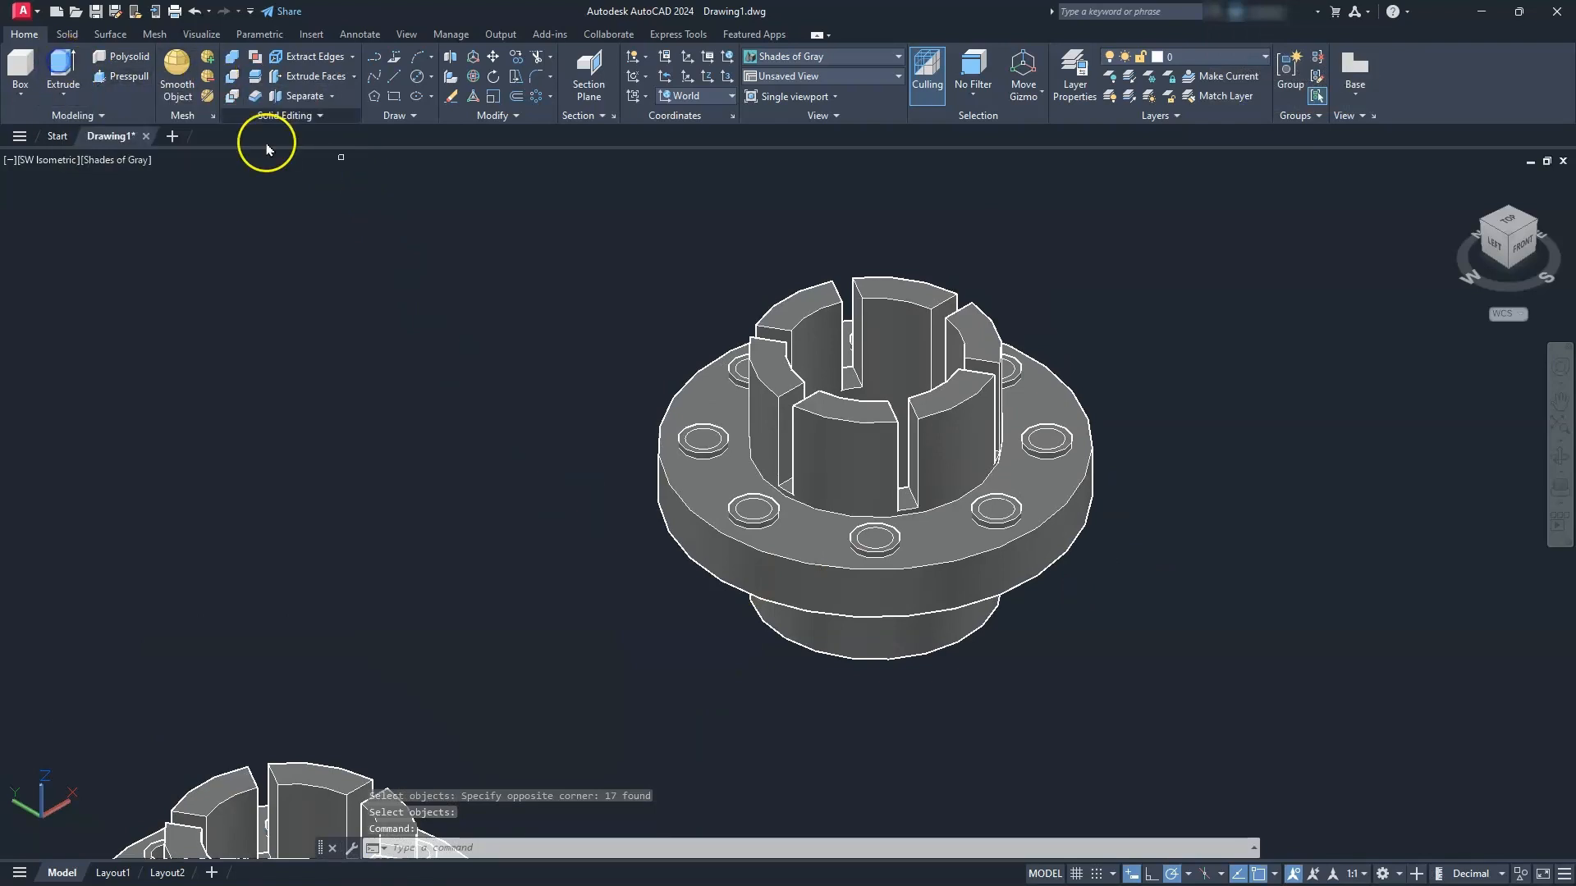
{"action": "left_click", "coordinate": [585, 206]}
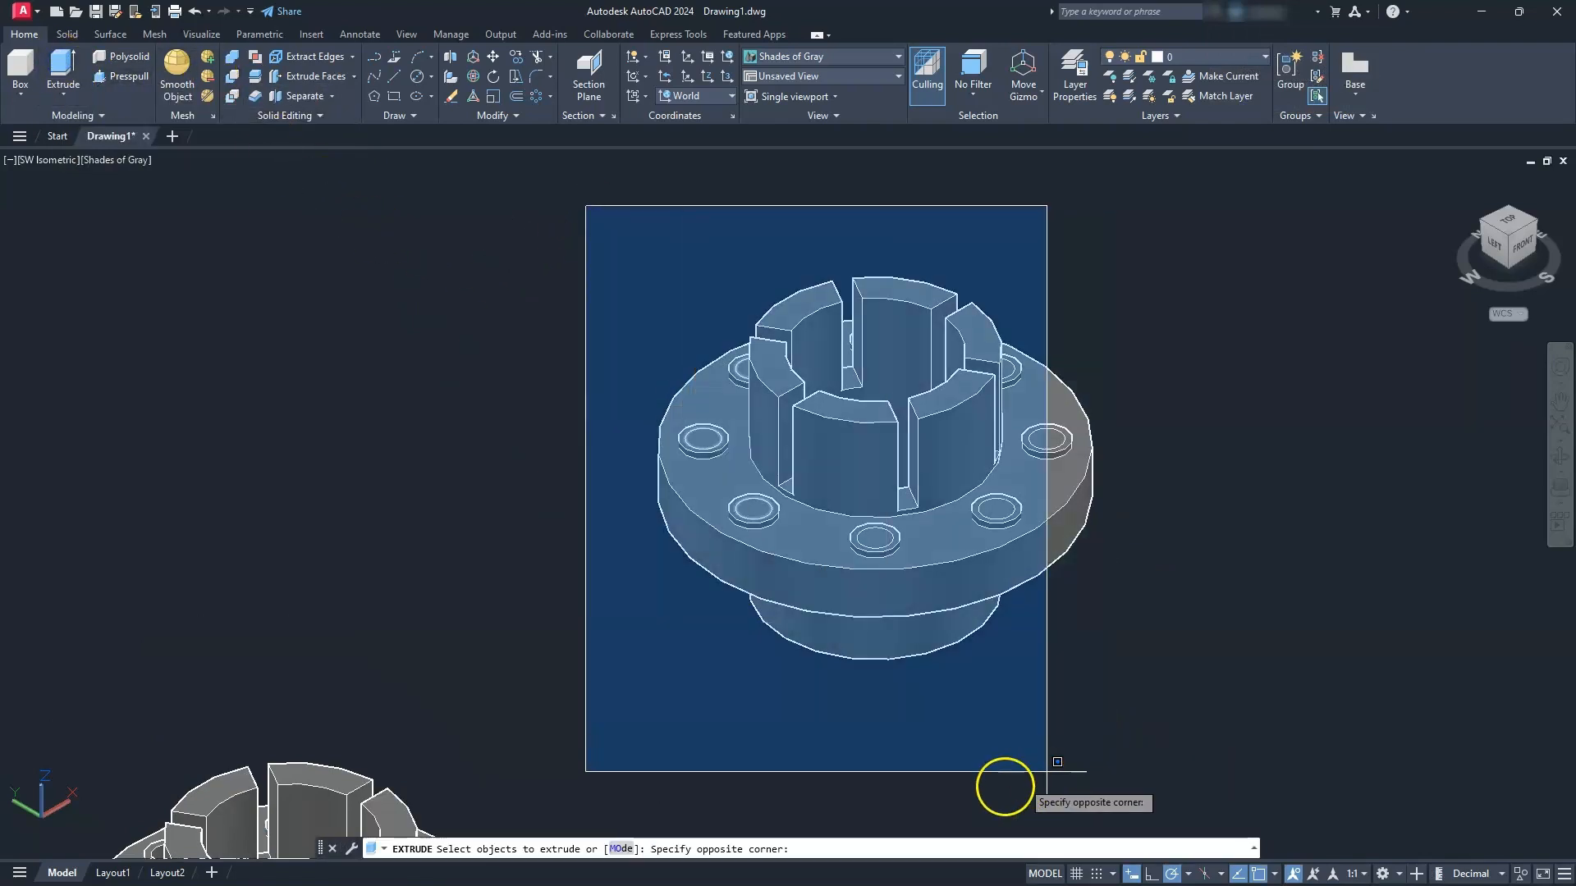
{"action": "left_click", "coordinate": [1169, 634]}
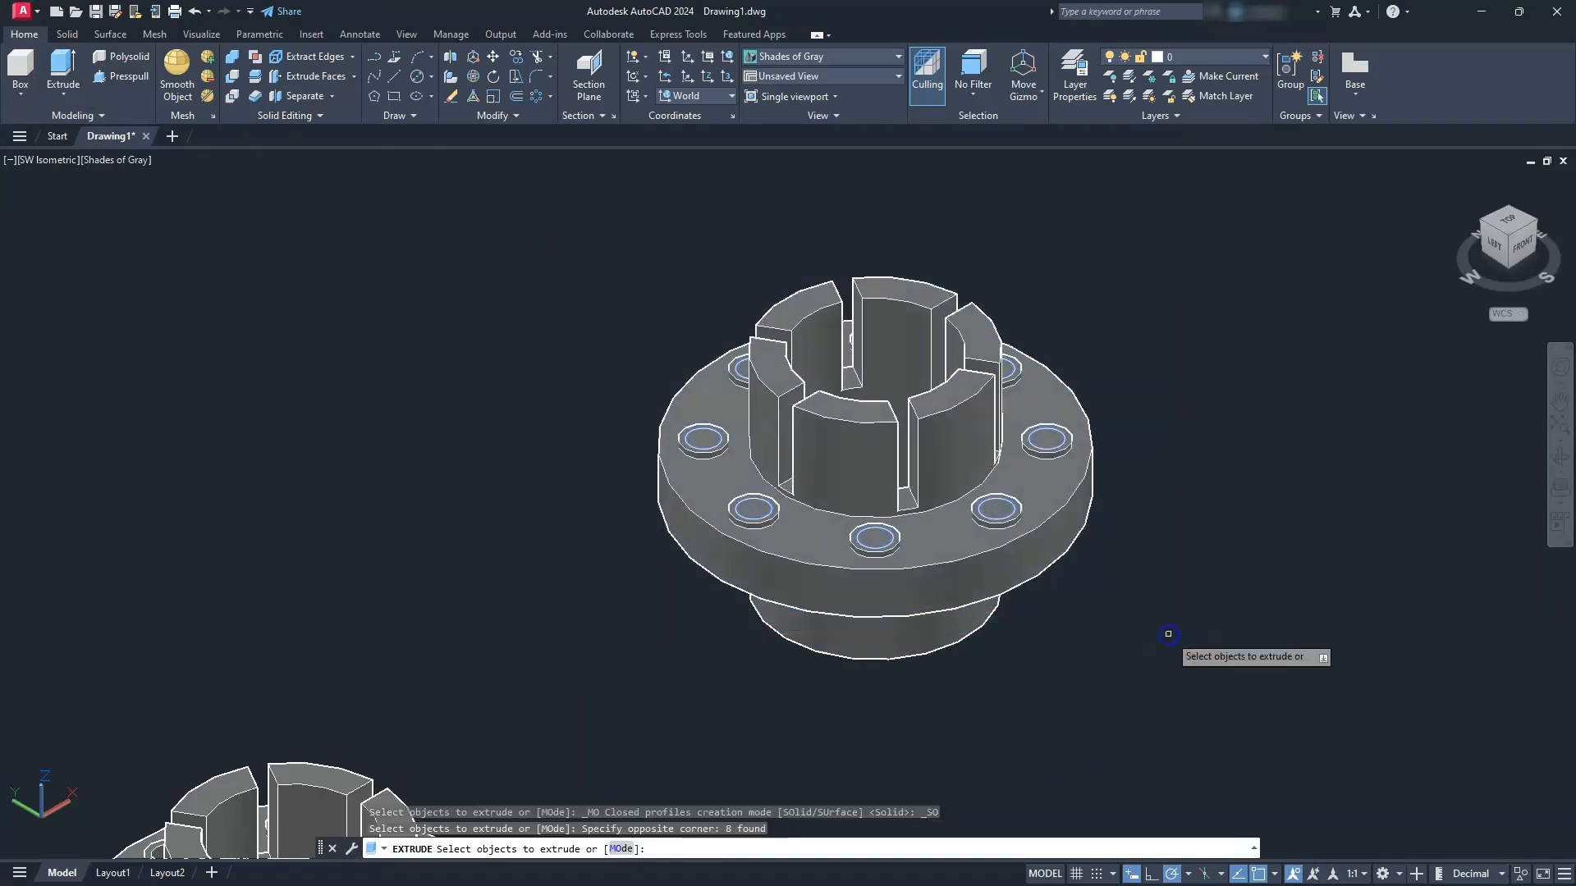
{"action": "key", "text": "Return"}
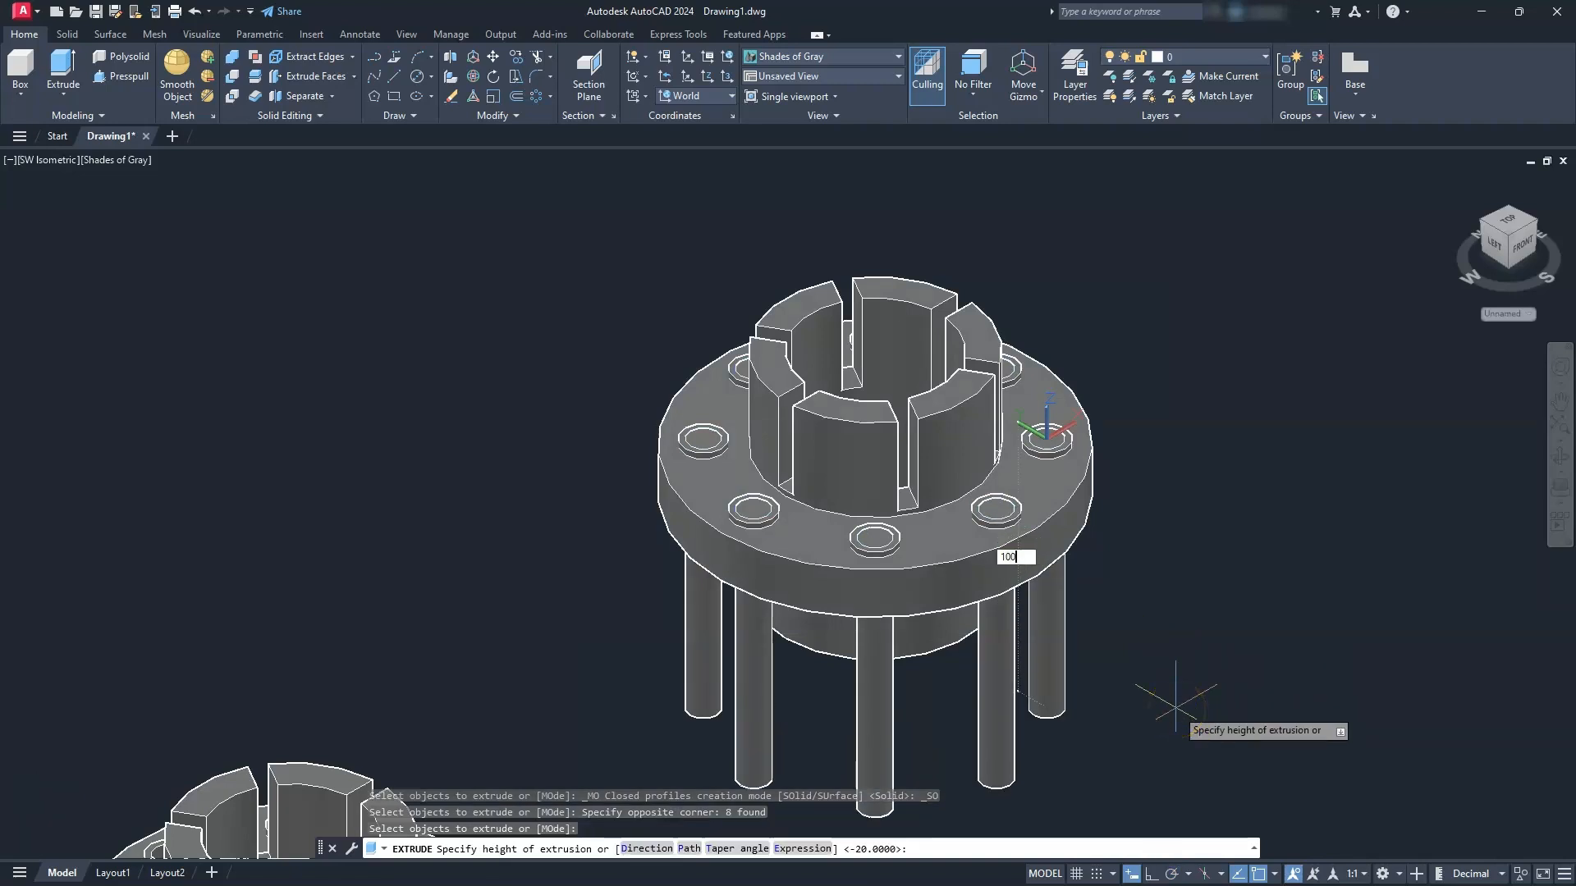
{"action": "type", "text": "100"}
{"action": "key", "text": "Return"}
{"action": "middle_click_drag", "start_coordinate": [1176, 707], "coordinate": [1196, 553]}
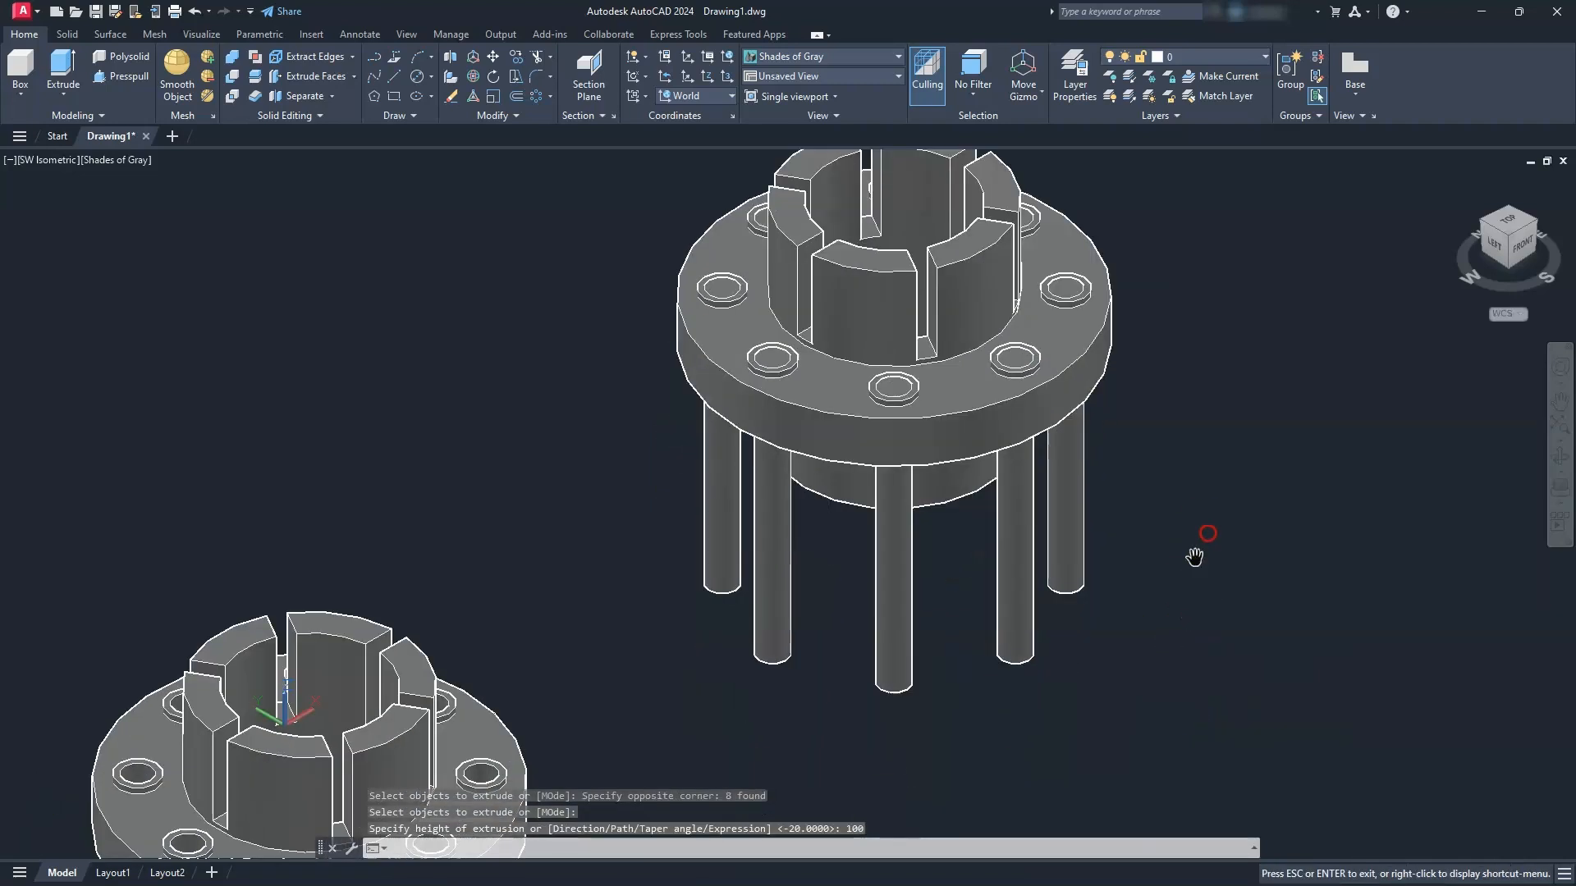
- Switch to the Front view and subtract the eight long cylinders from the flange solid to cut the bolt holes
{"action": "left_click", "coordinate": [1524, 245]}
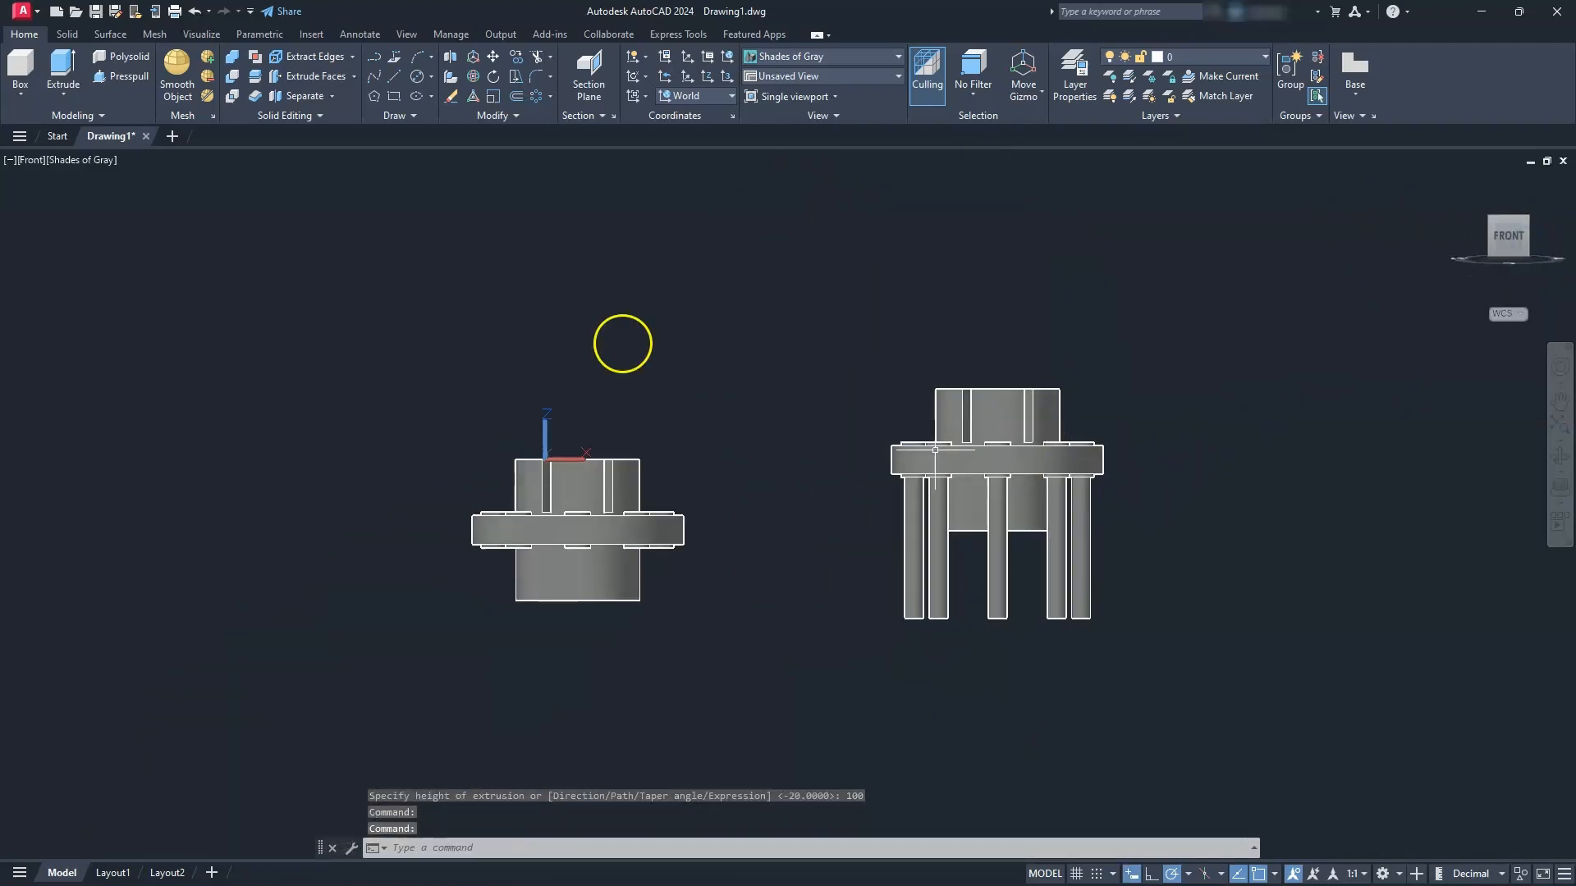
{"action": "left_click", "coordinate": [234, 79]}
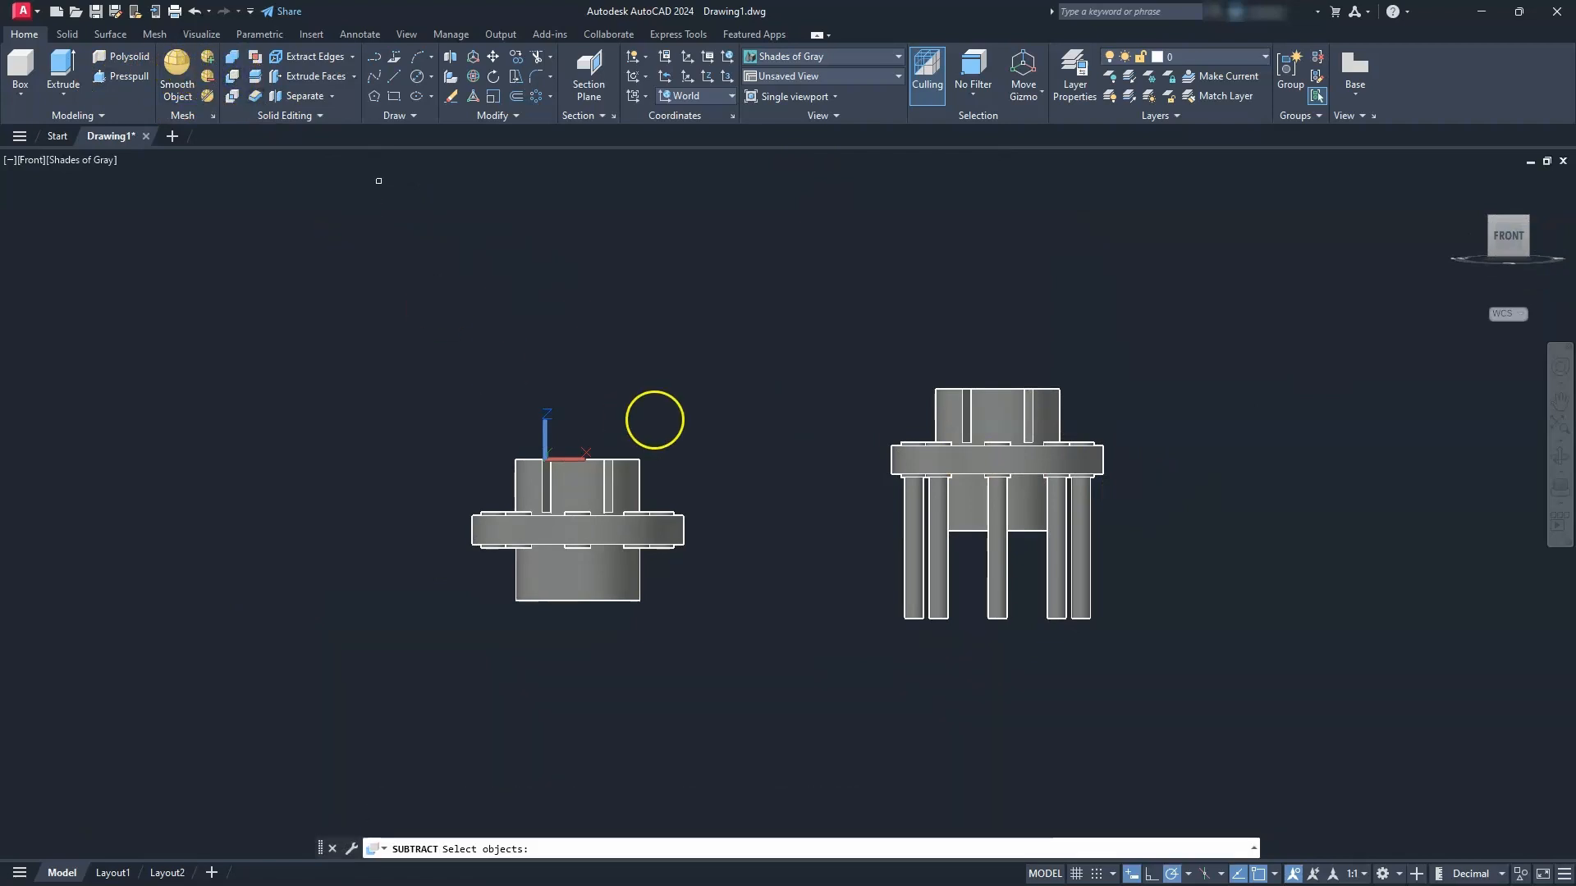
{"action": "left_click", "coordinate": [958, 391]}
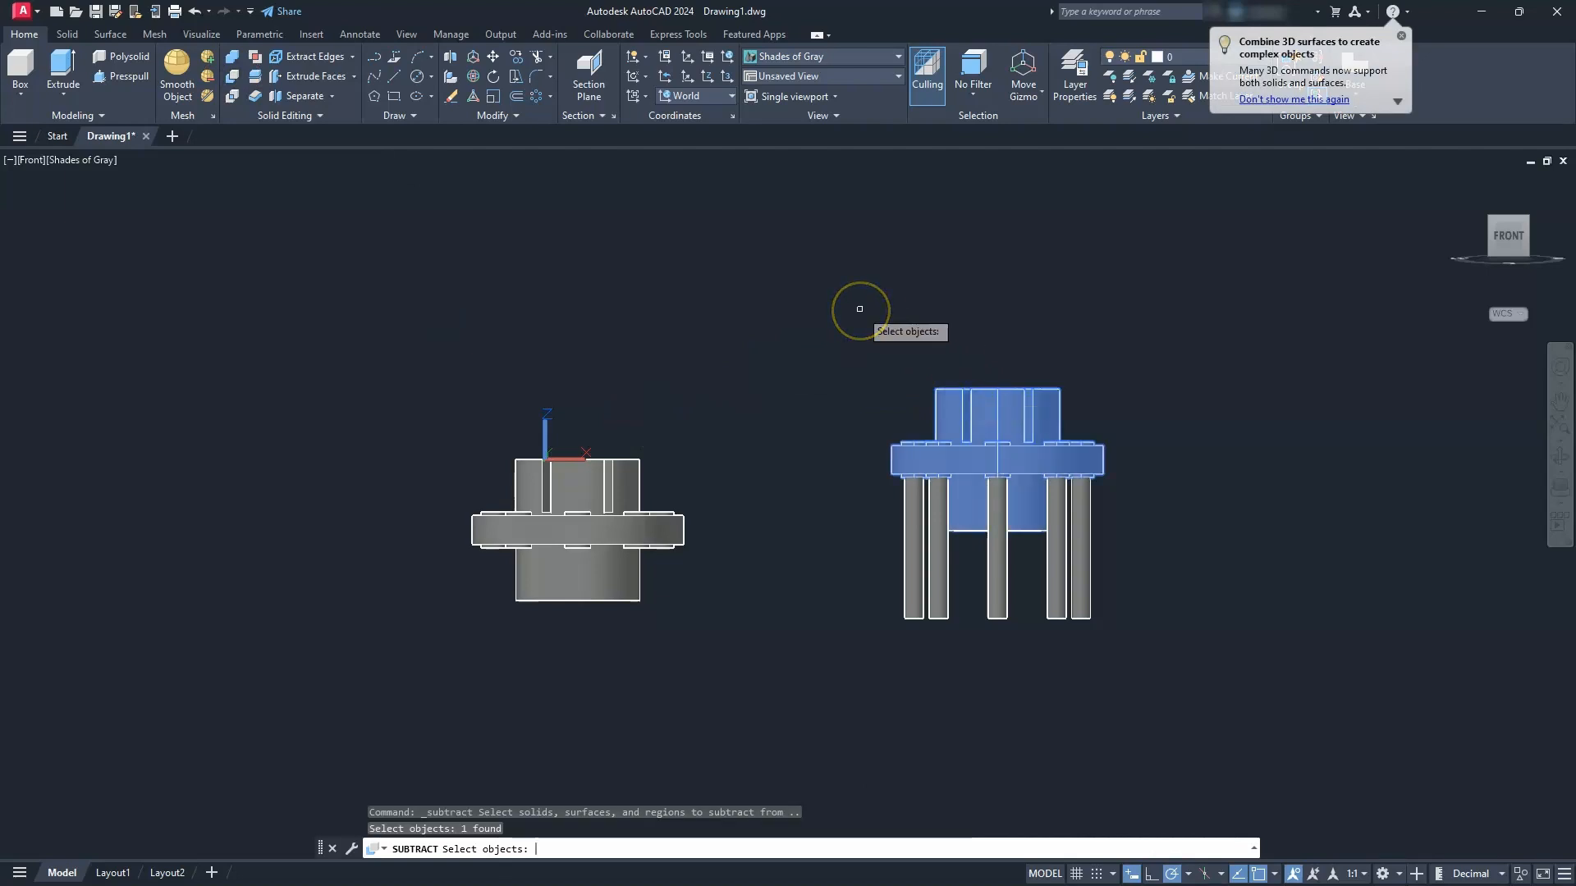
{"action": "key", "text": "Return"}
{"action": "left_click", "coordinate": [1203, 598]}
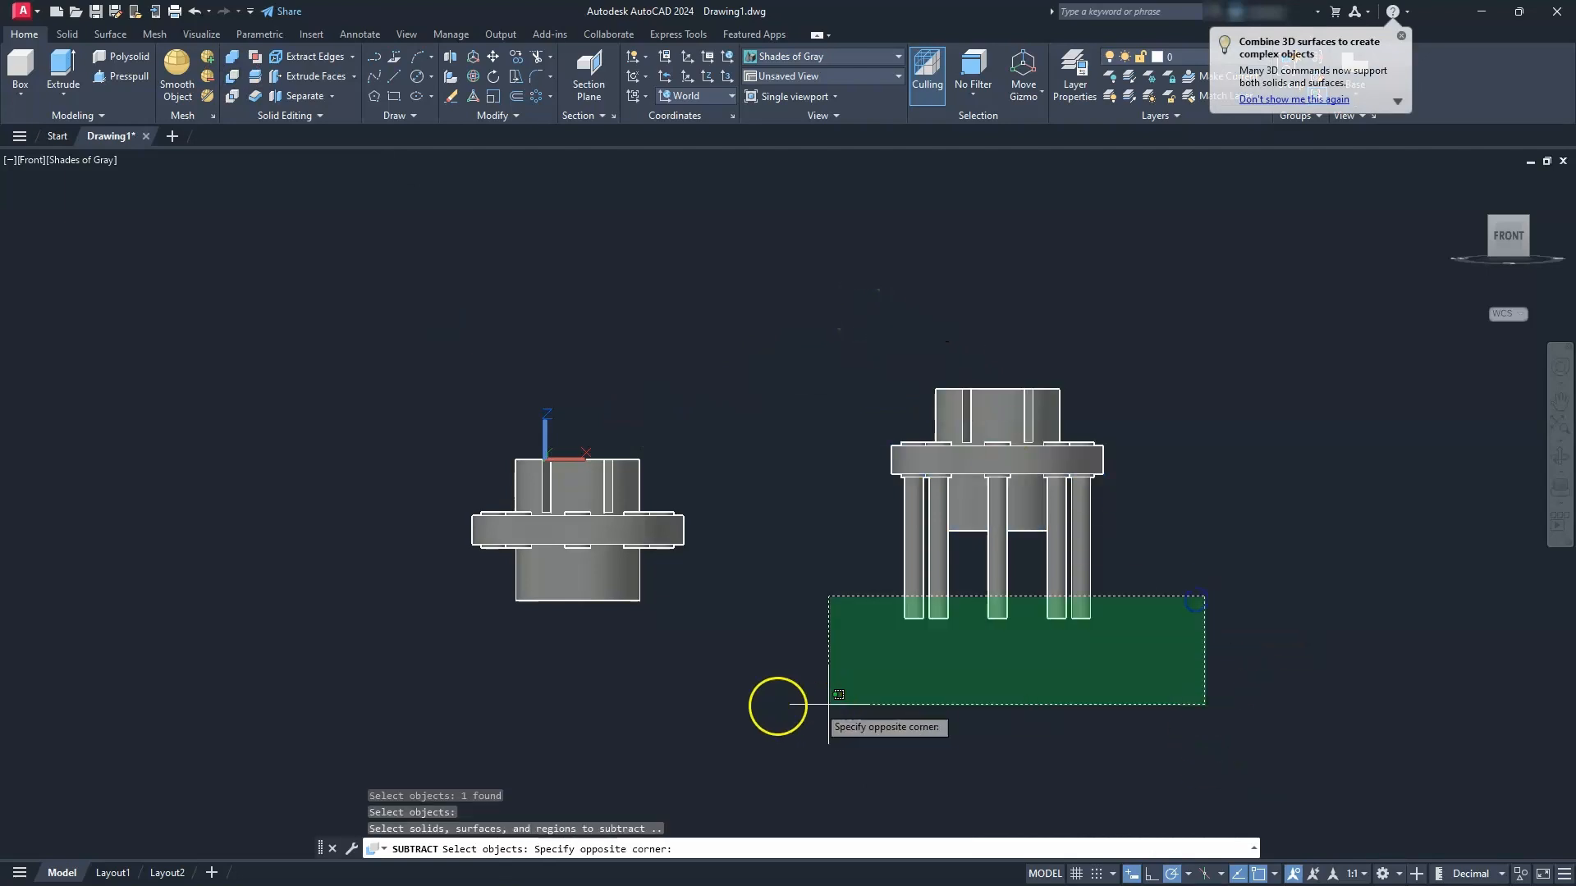
{"action": "left_click", "coordinate": [765, 705]}
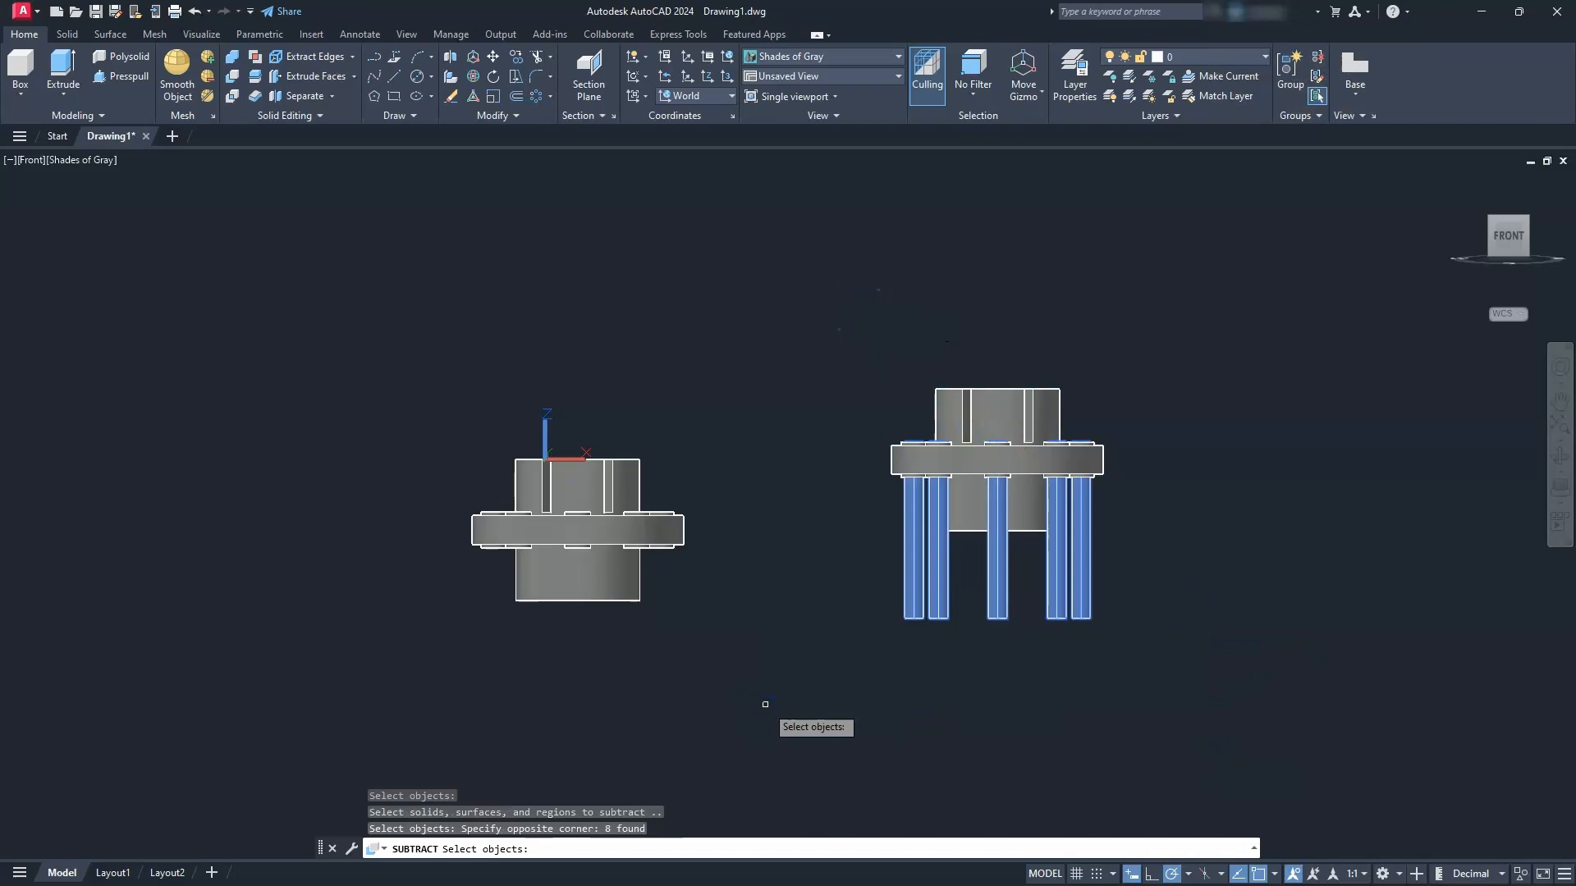
{"action": "key", "text": "Return"}
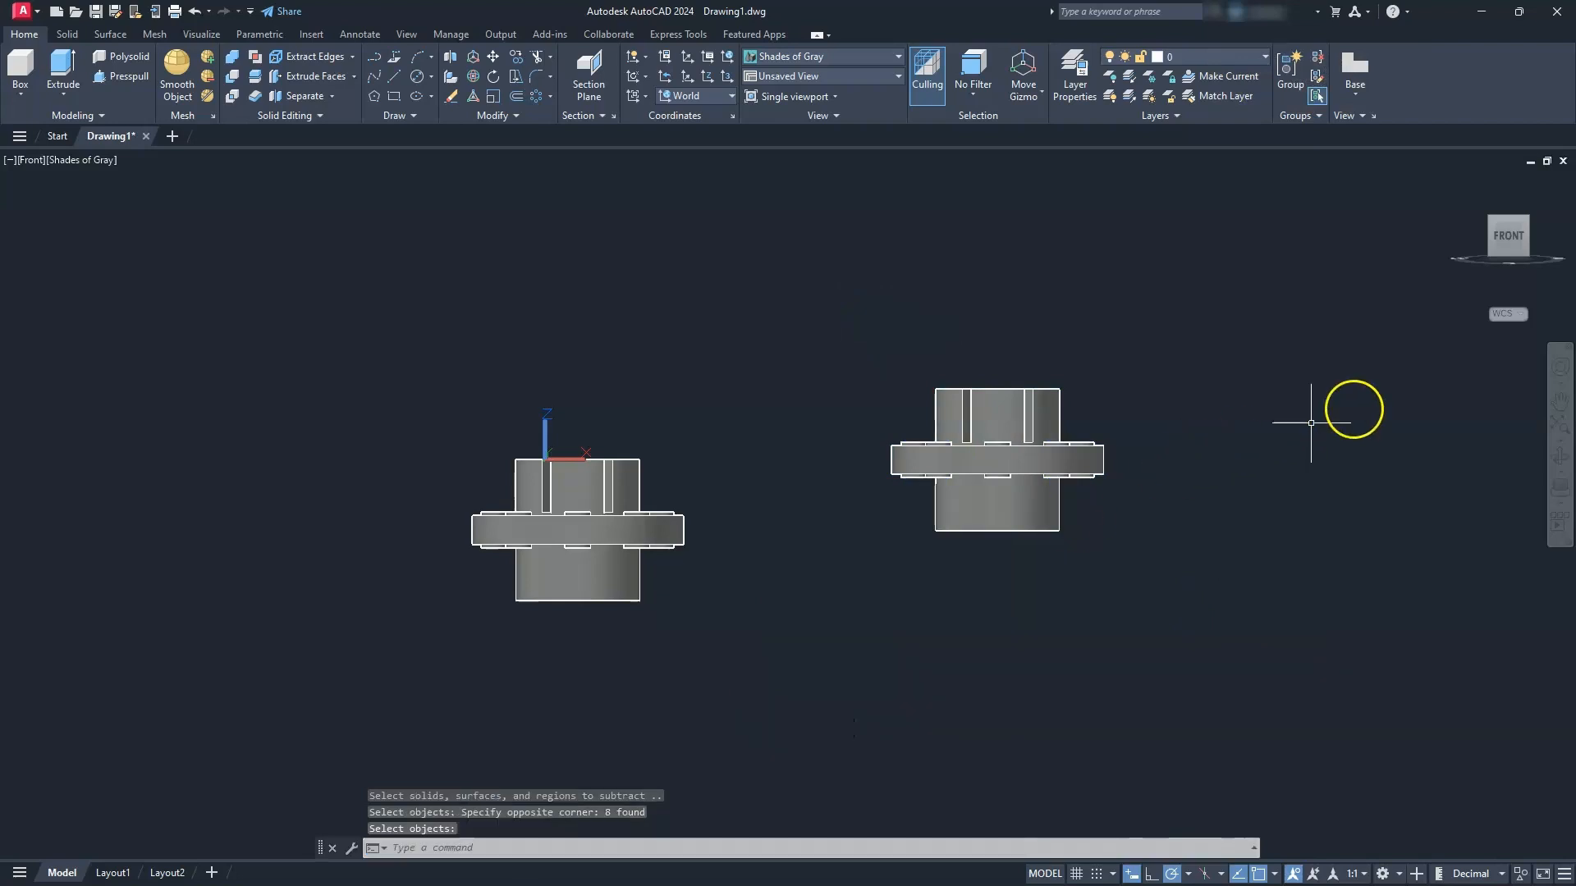
- Return to the isometric view and delete the newly cut flange, keeping only the one at the UCS origin
{"action": "left_click", "coordinate": [1489, 219]}
{"action": "scroll", "coordinate": [933, 399], "scroll_direction": "up", "scroll_amount": 2}
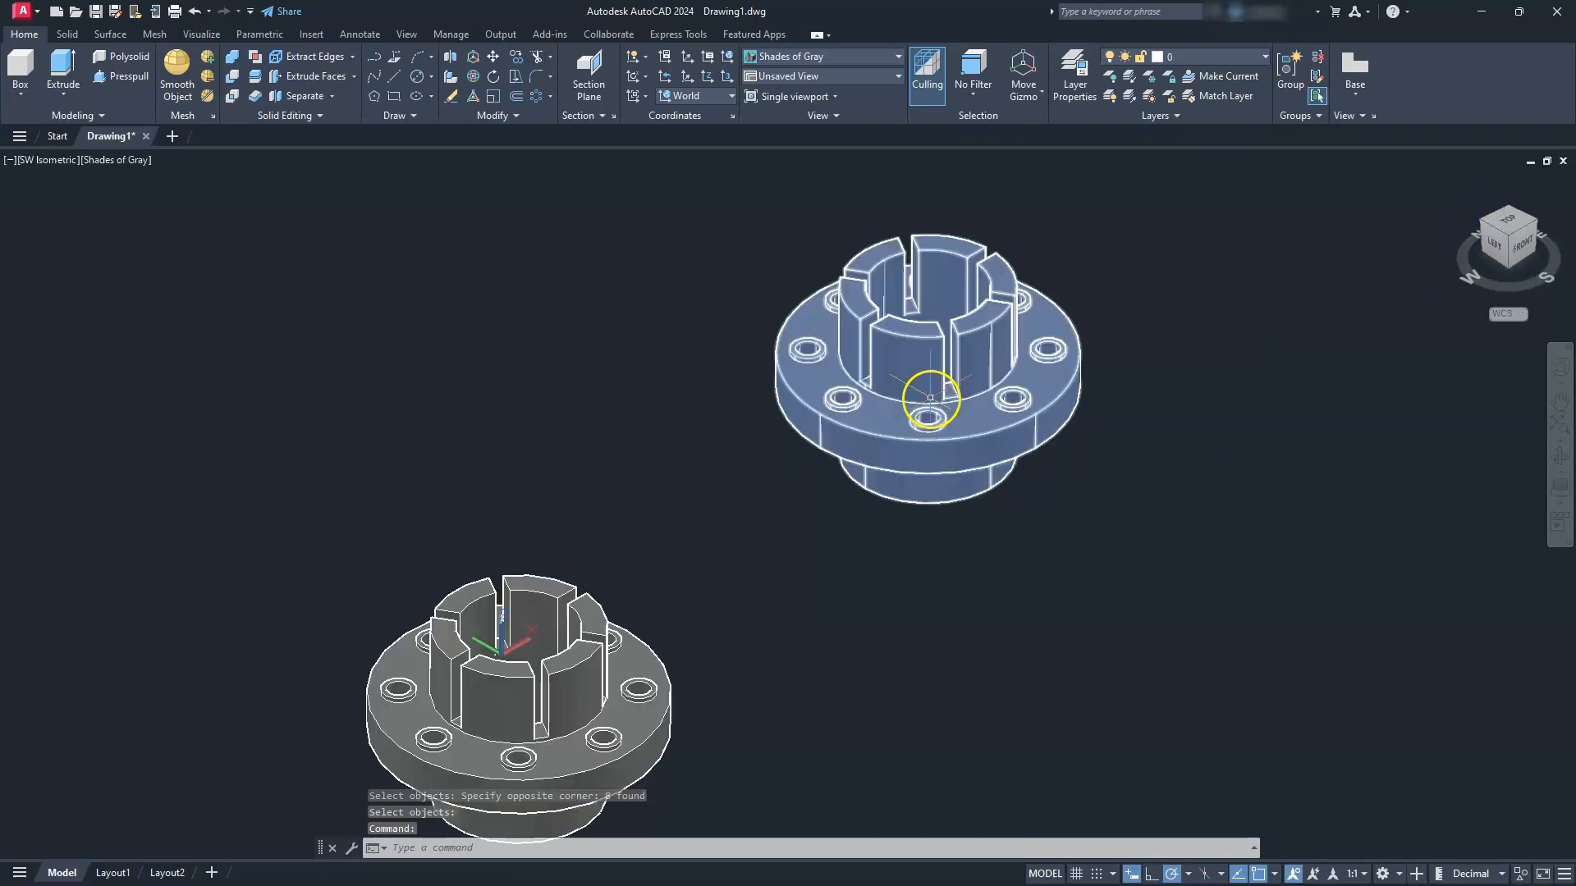
{"action": "middle_click_drag", "start_coordinate": [931, 400], "coordinate": [901, 563]}
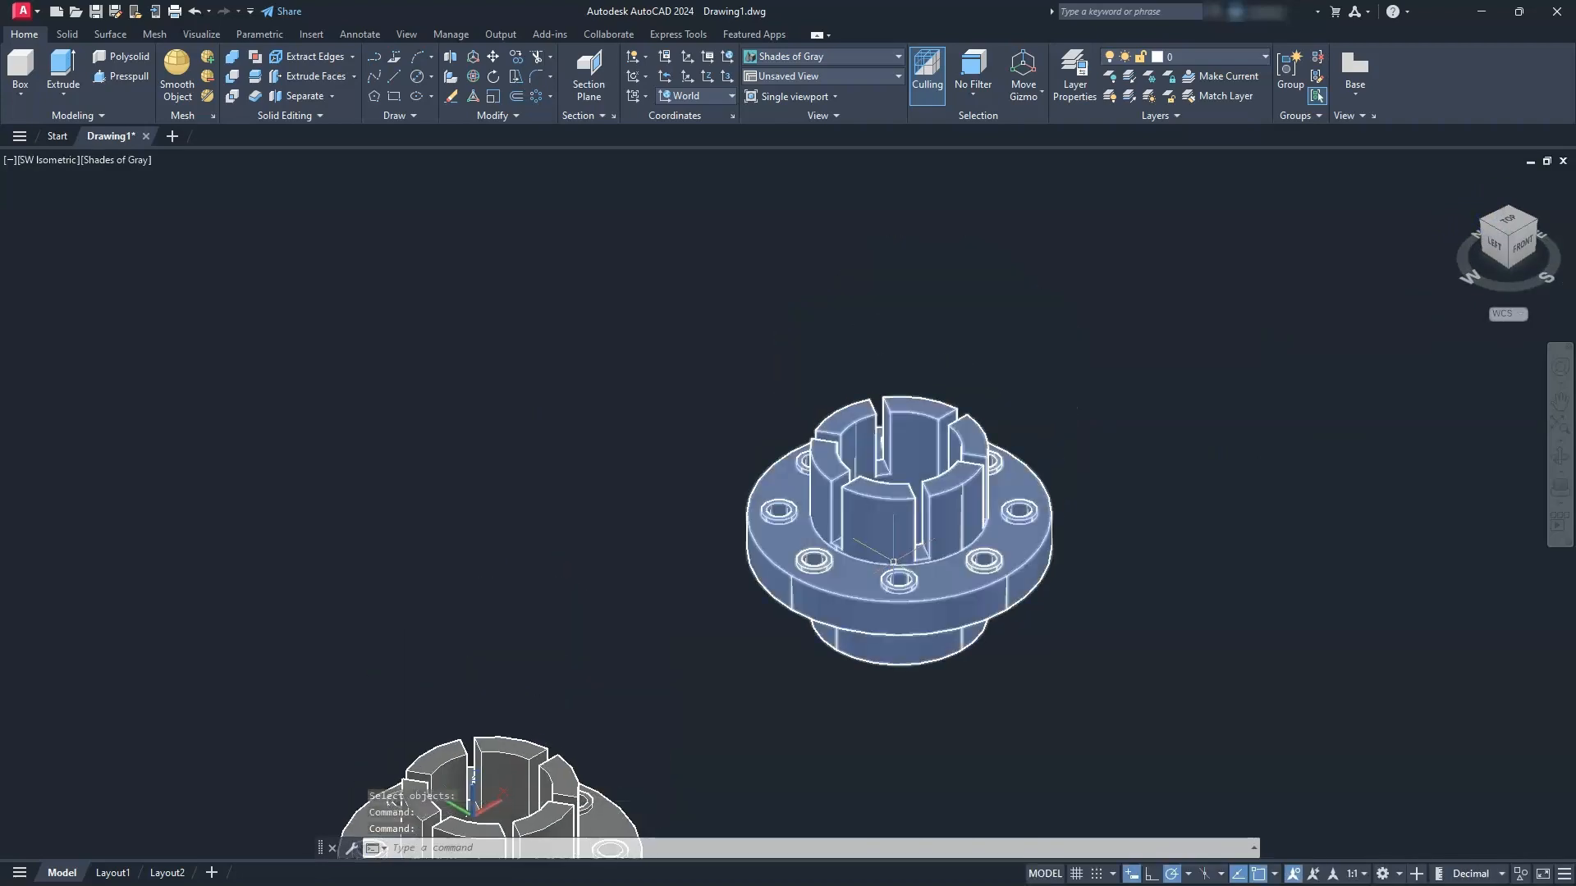
{"action": "left_click", "coordinate": [758, 569]}
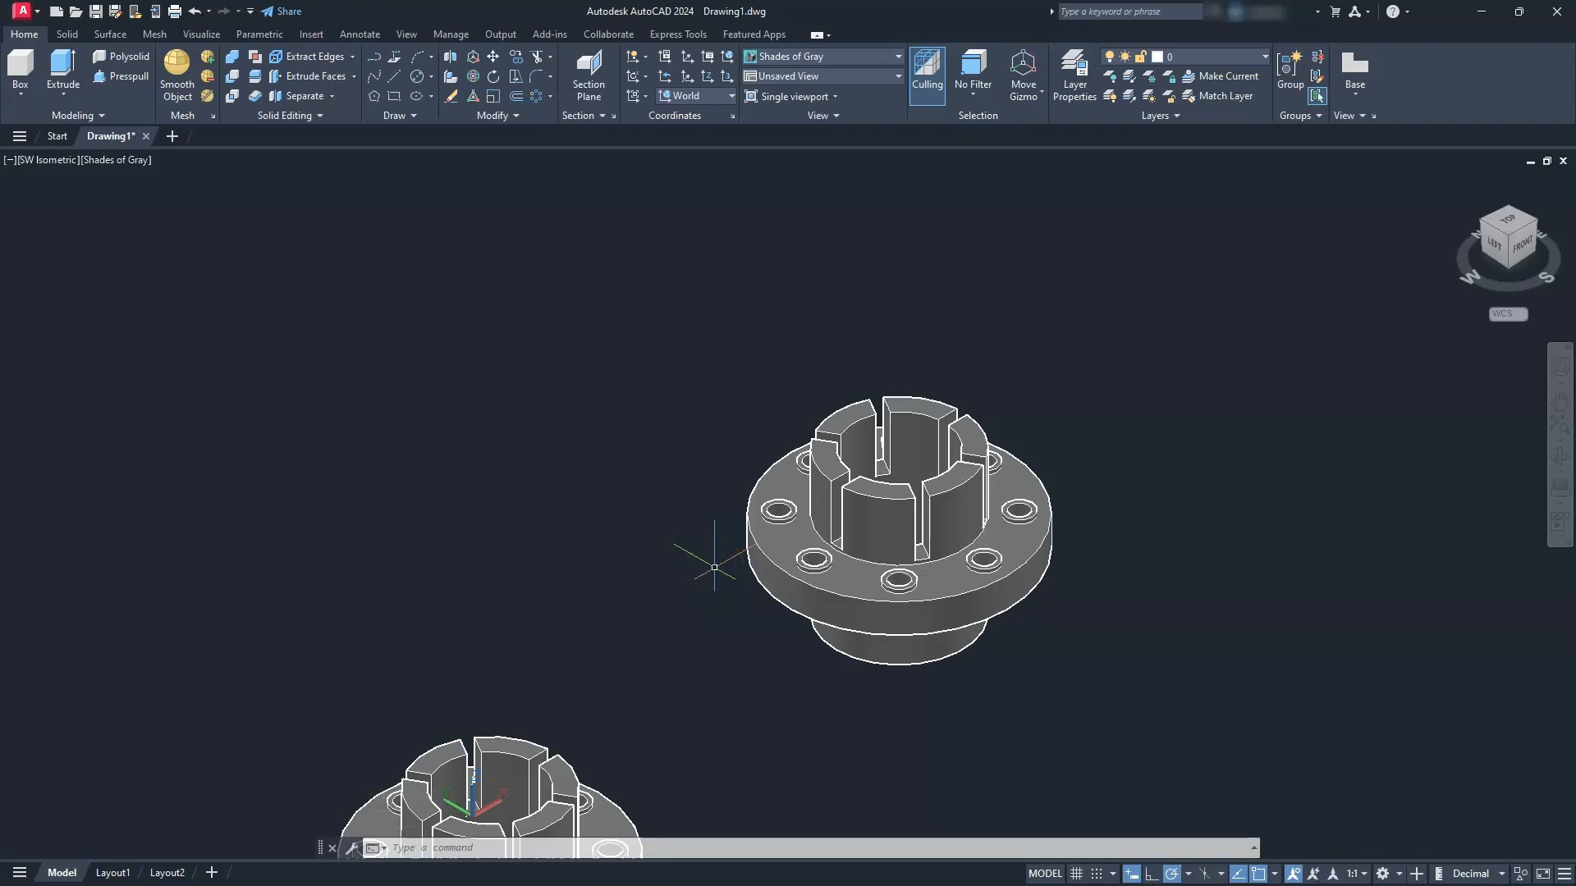
{"action": "middle_click_drag", "start_coordinate": [715, 568], "coordinate": [810, 417]}
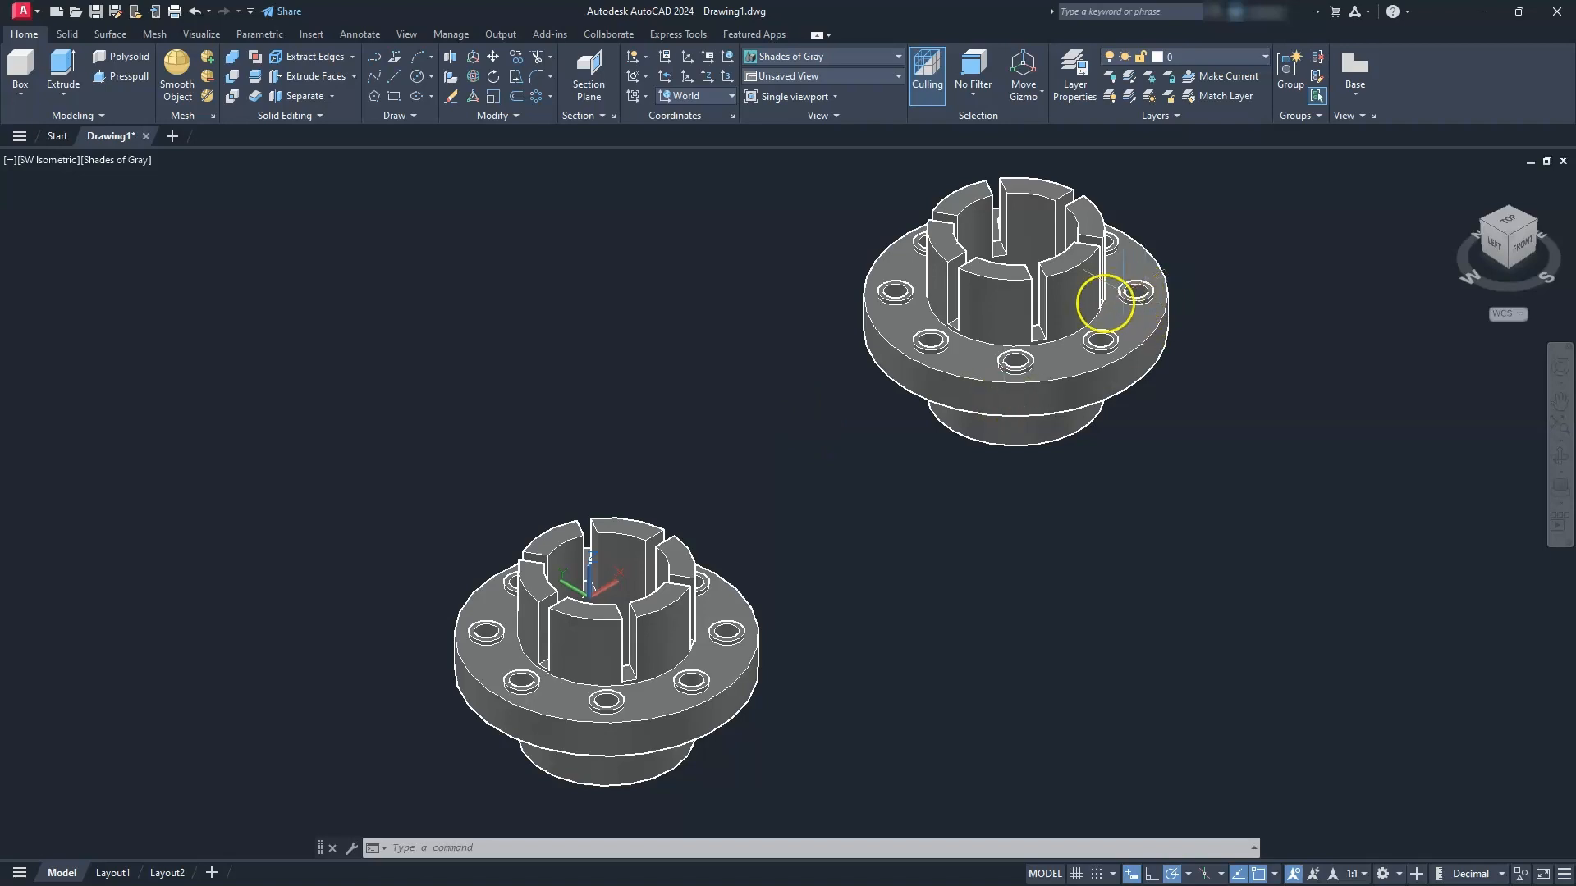
{"action": "left_click", "coordinate": [1061, 308]}
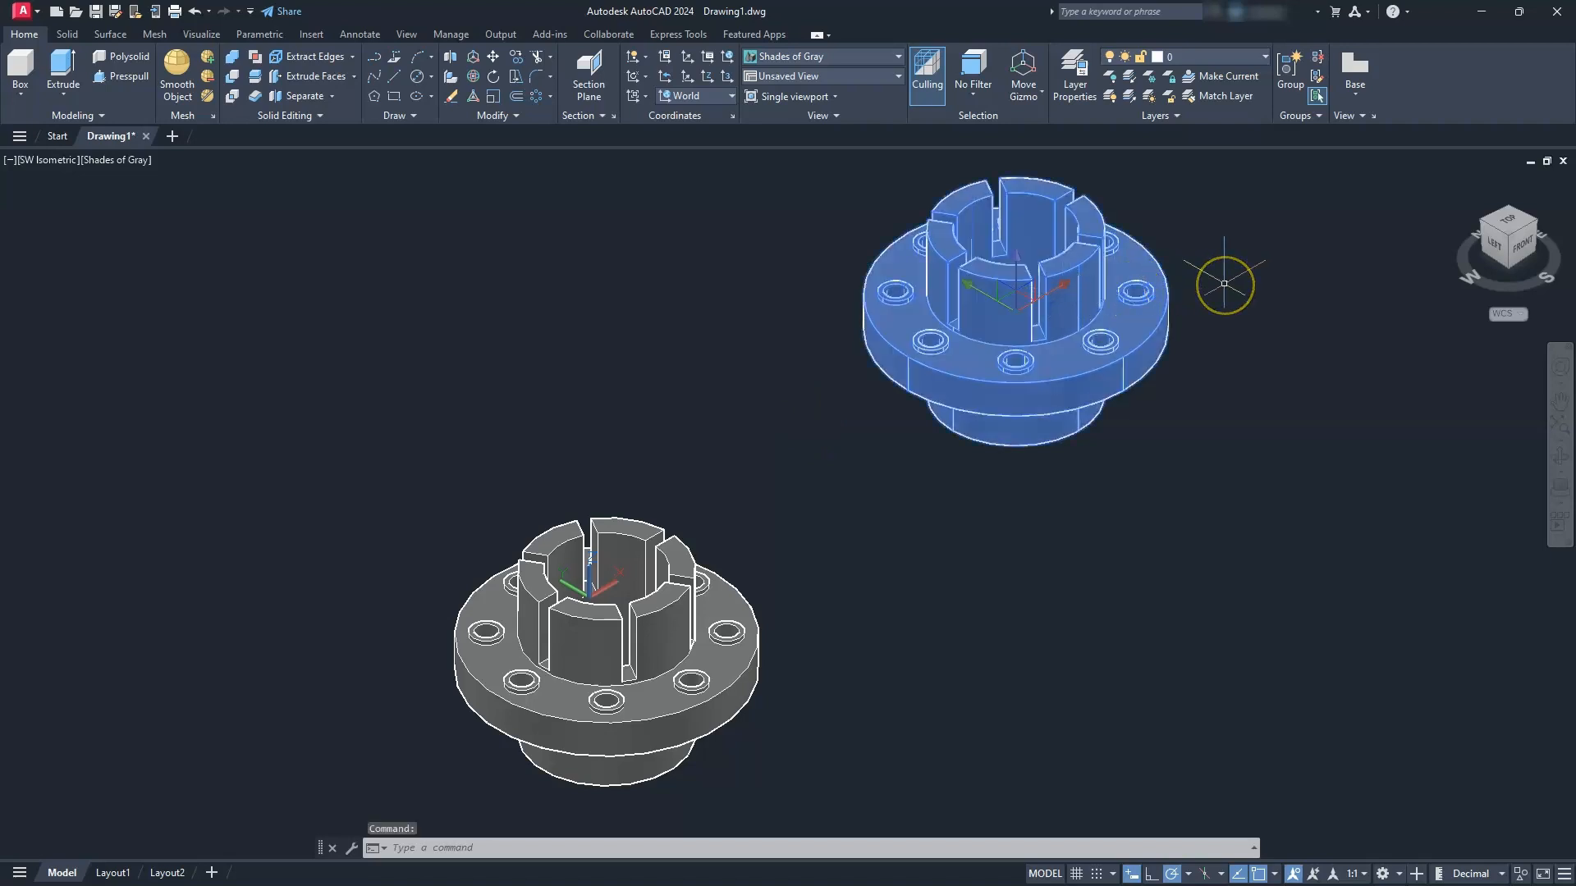
{"action": "key", "text": "Delete"}
{"action": "scroll", "coordinate": [1224, 284], "scroll_direction": "up", "scroll_amount": 2}
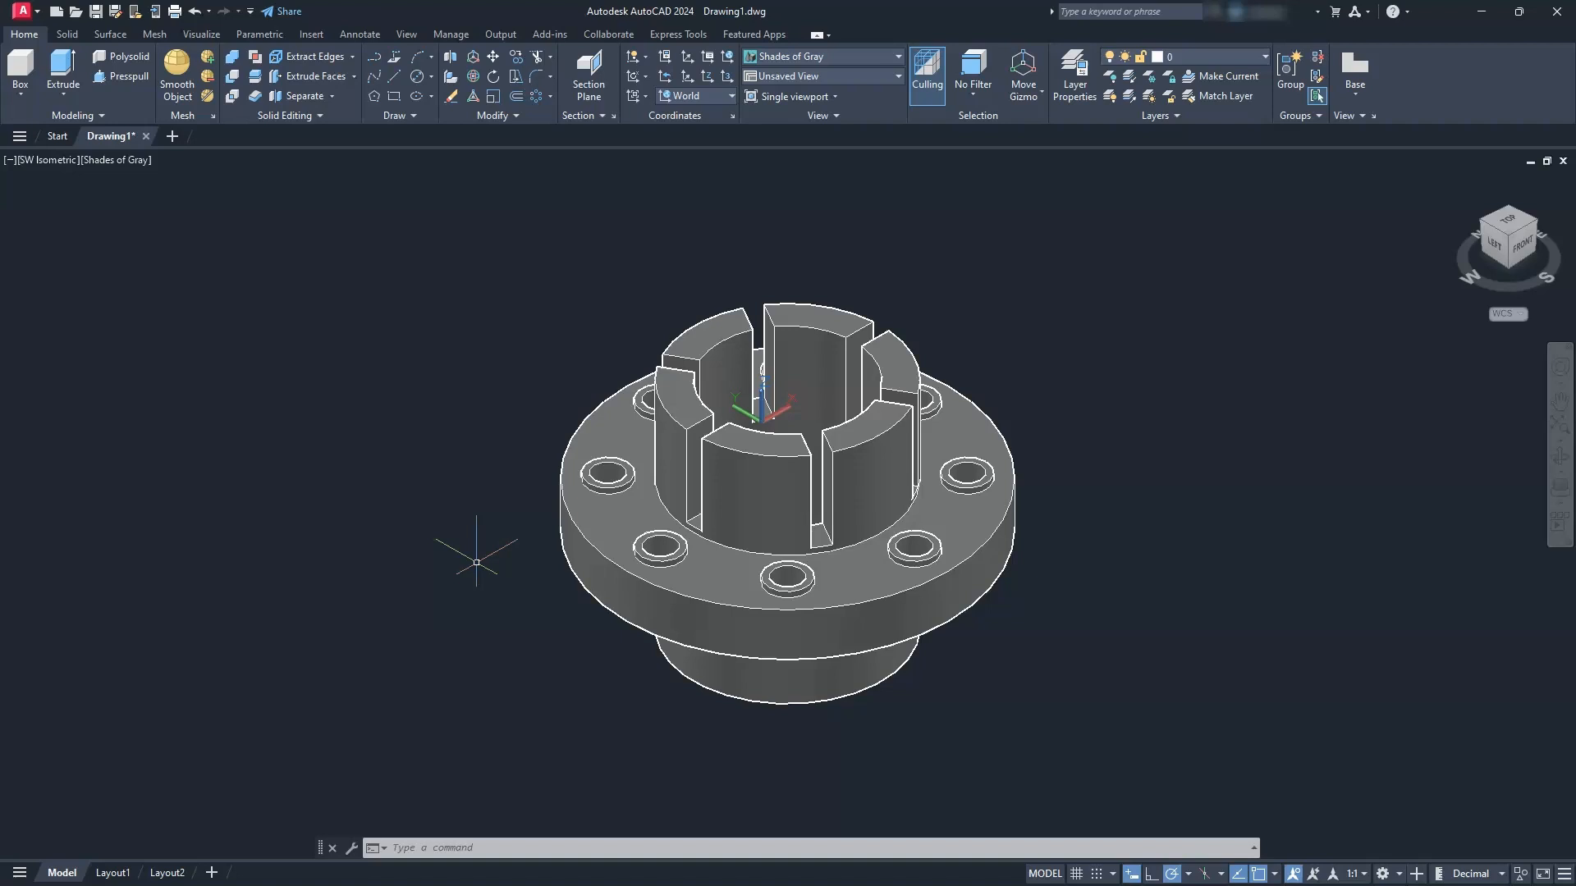
- Switch to Layout1 and delete its default viewport
{"action": "left_click", "coordinate": [105, 875]}
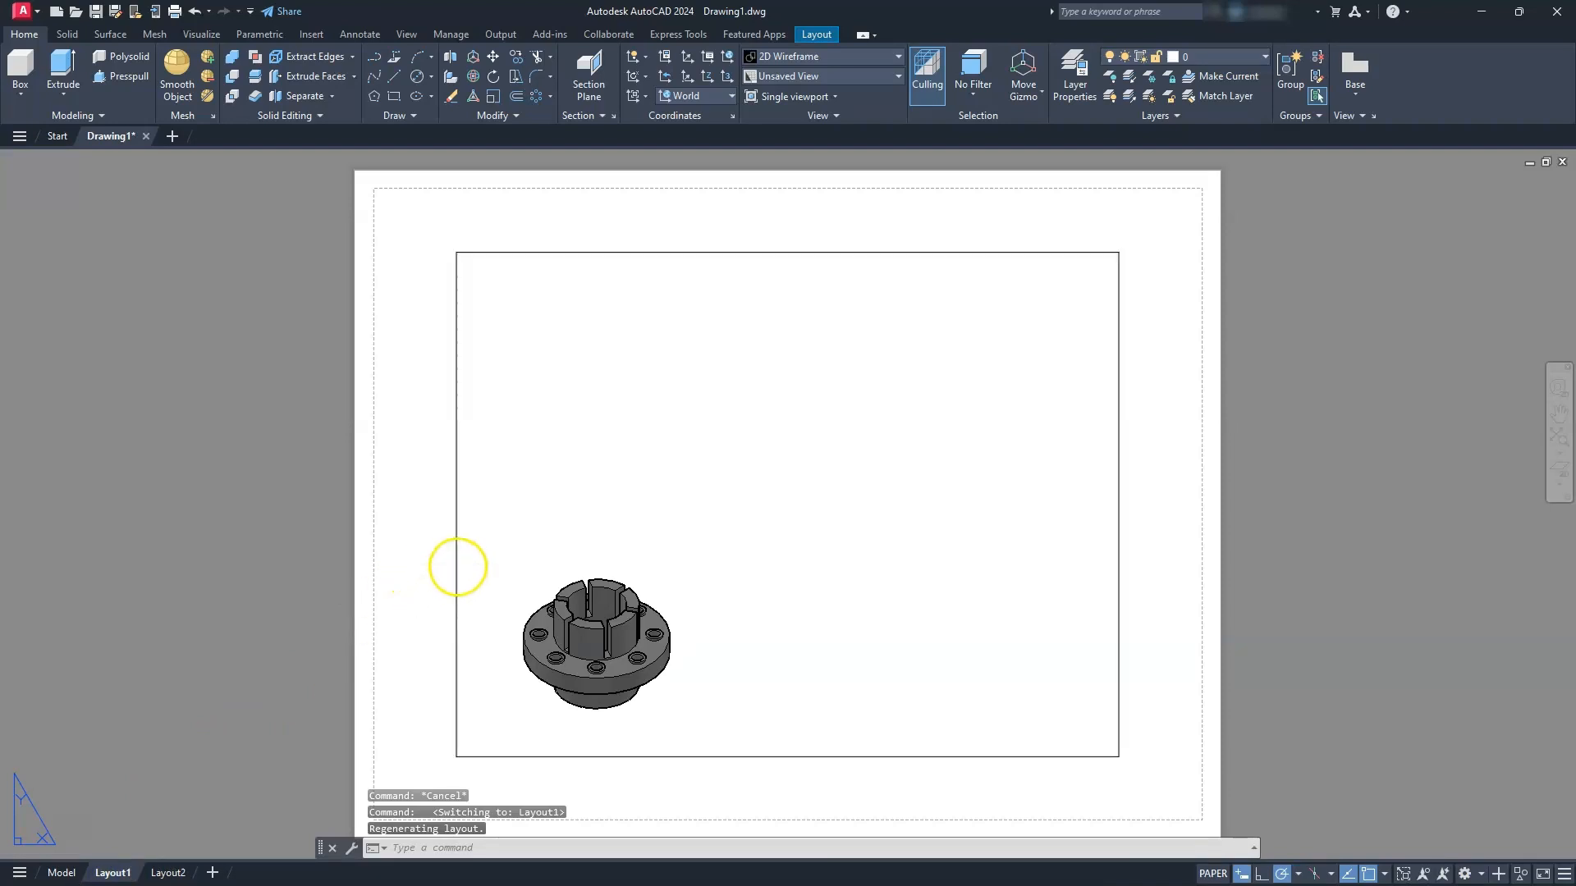
{"action": "left_click", "coordinate": [457, 564]}
{"action": "key", "text": "Delete"}
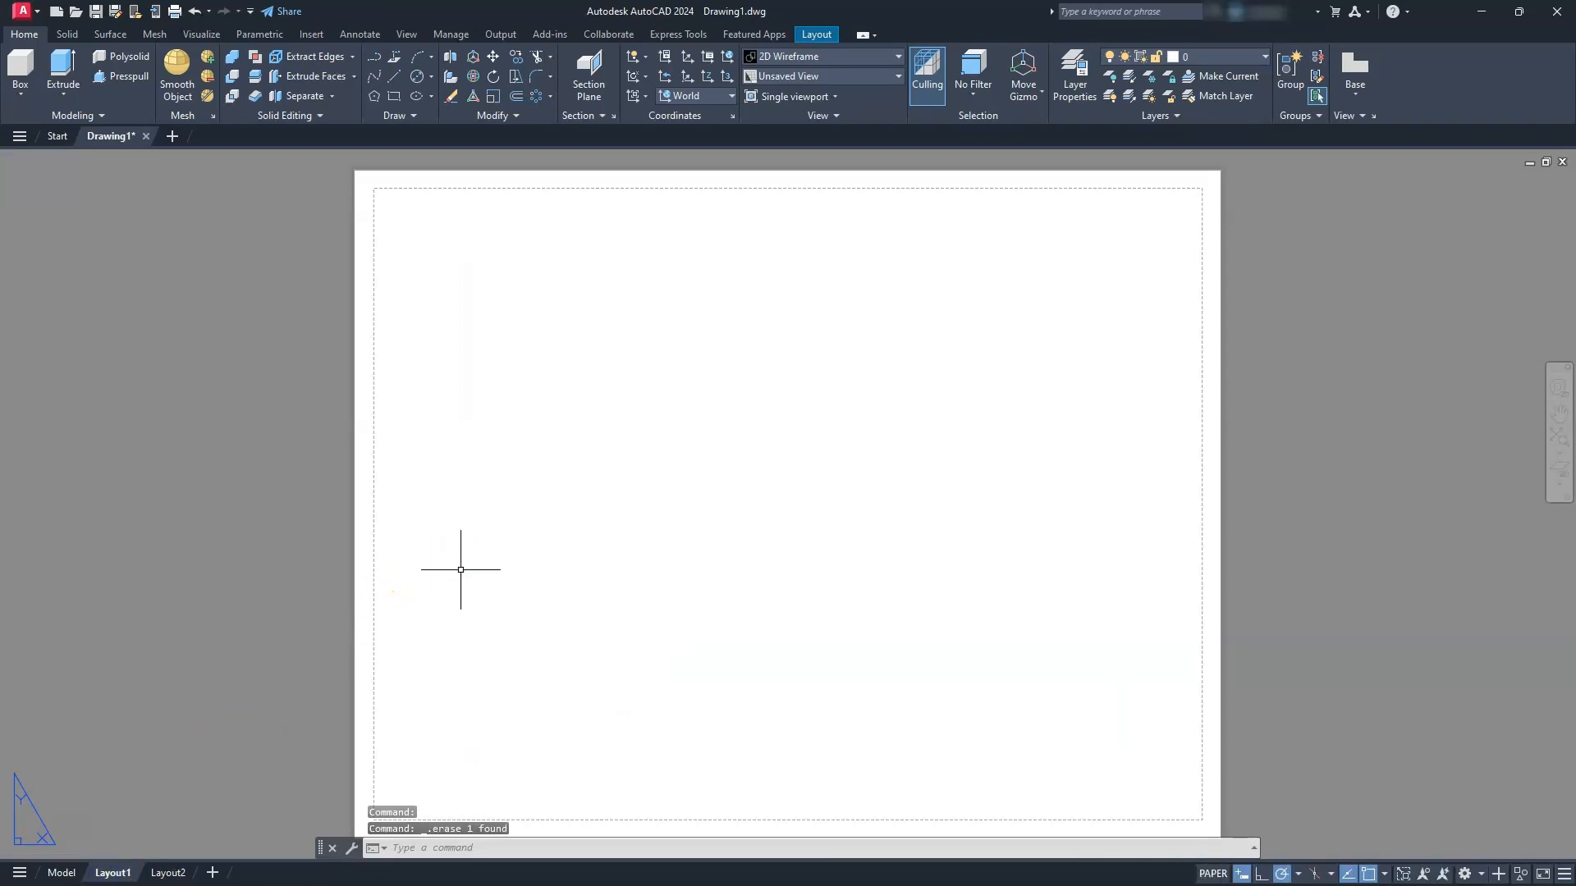
- Draw a 17 by 11 rectangle on the layout with its first corner at 0,0
{"action": "left_click", "coordinate": [394, 98]}
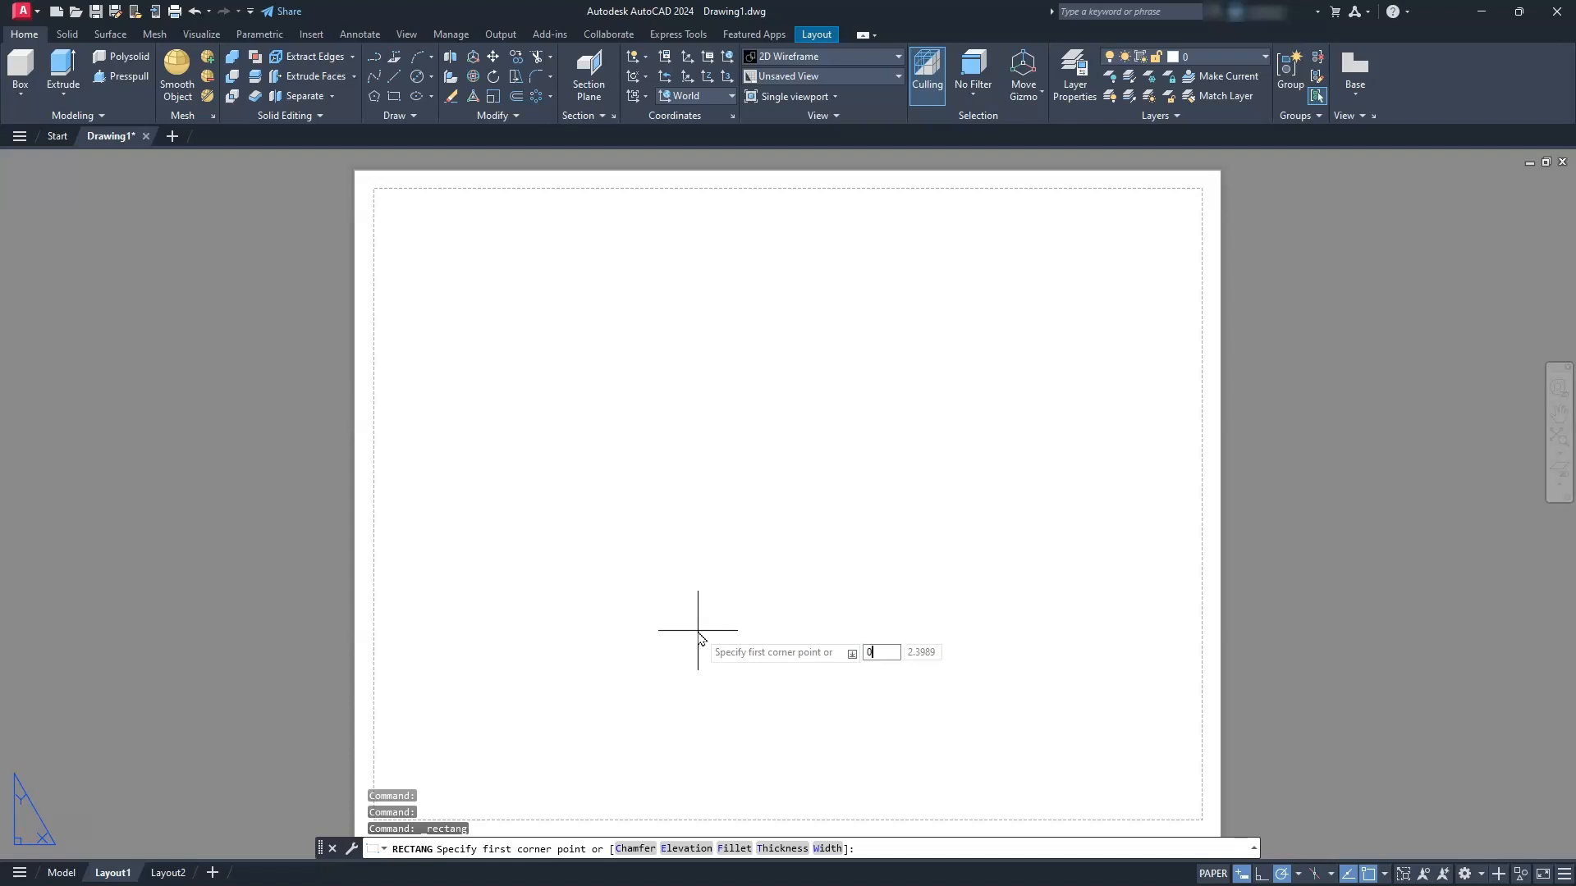
{"action": "type", "text": "0"}
{"action": "key", "text": "Tab"}
{"action": "type", "text": "0"}
{"action": "key", "text": "Return"}
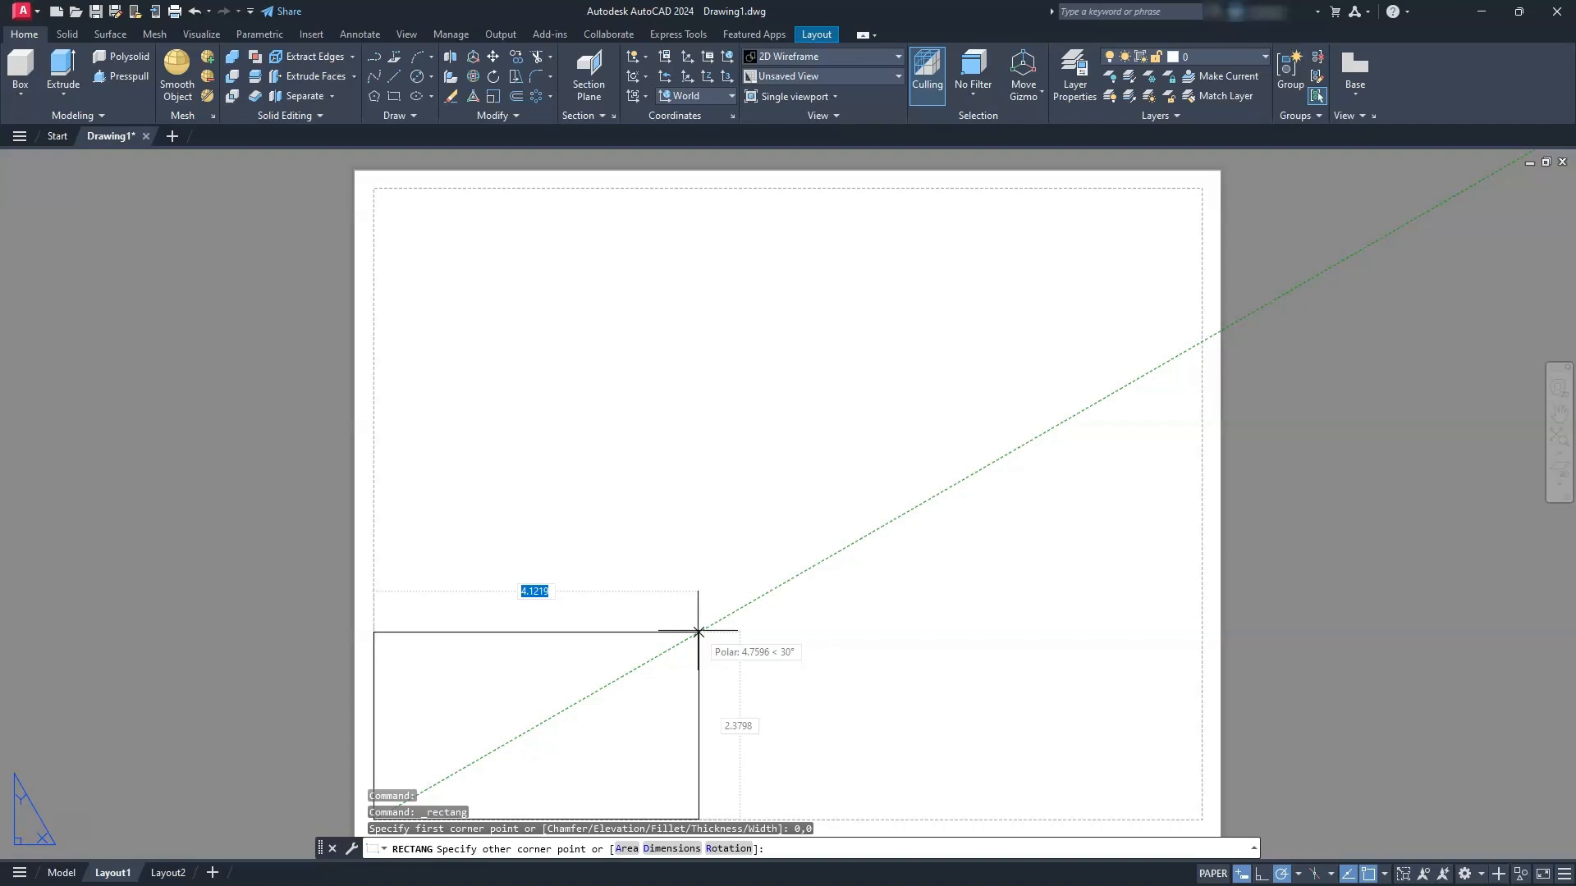
{"action": "type", "text": "@17,11"}
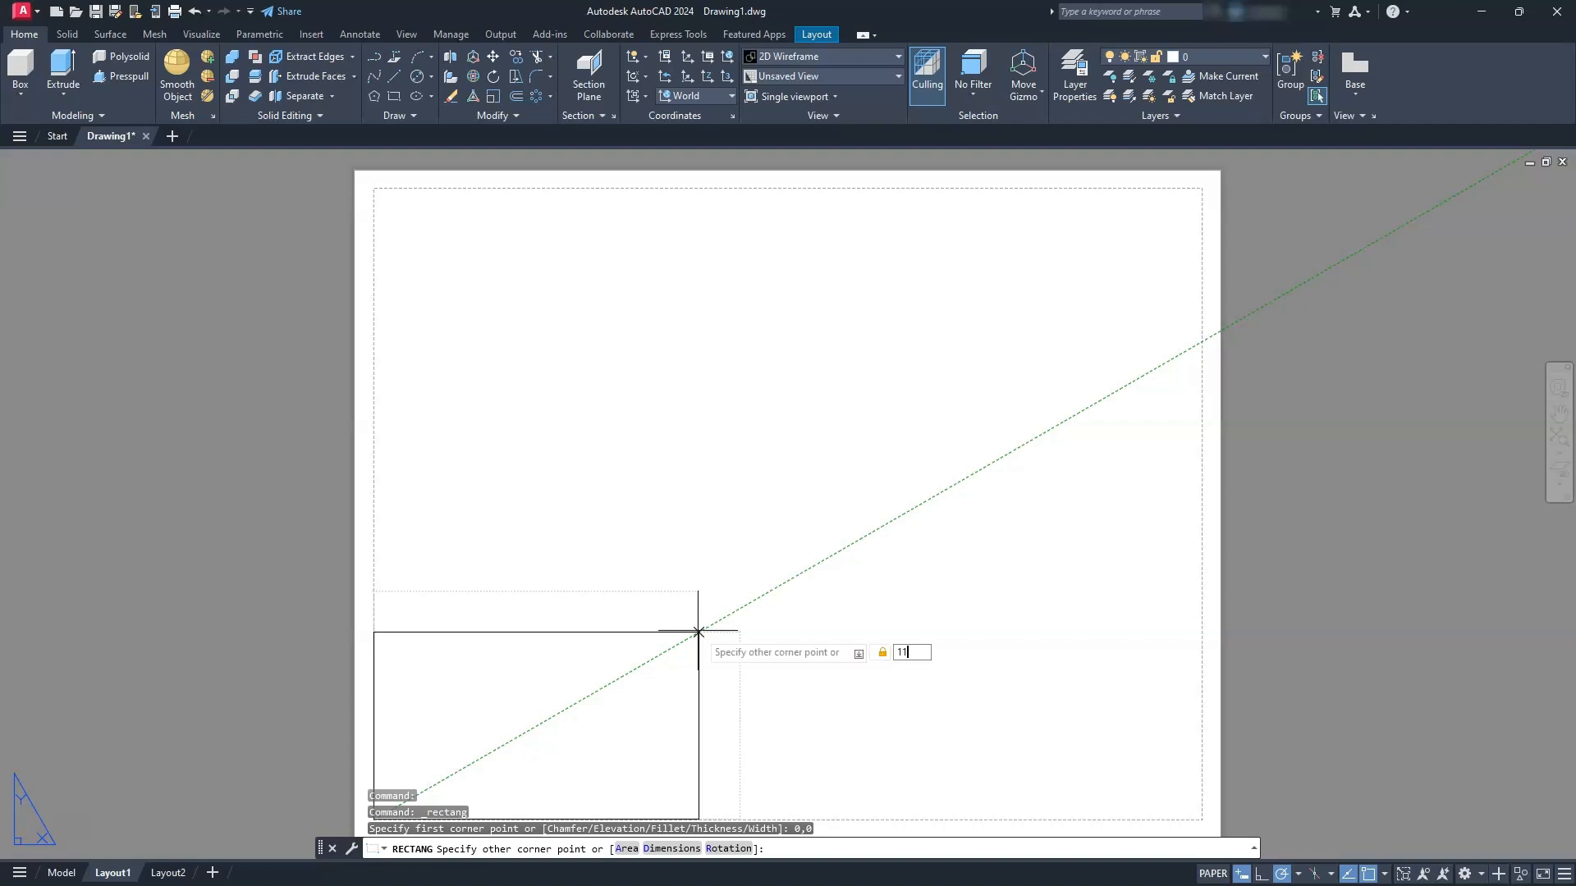
{"action": "key", "text": "Return"}
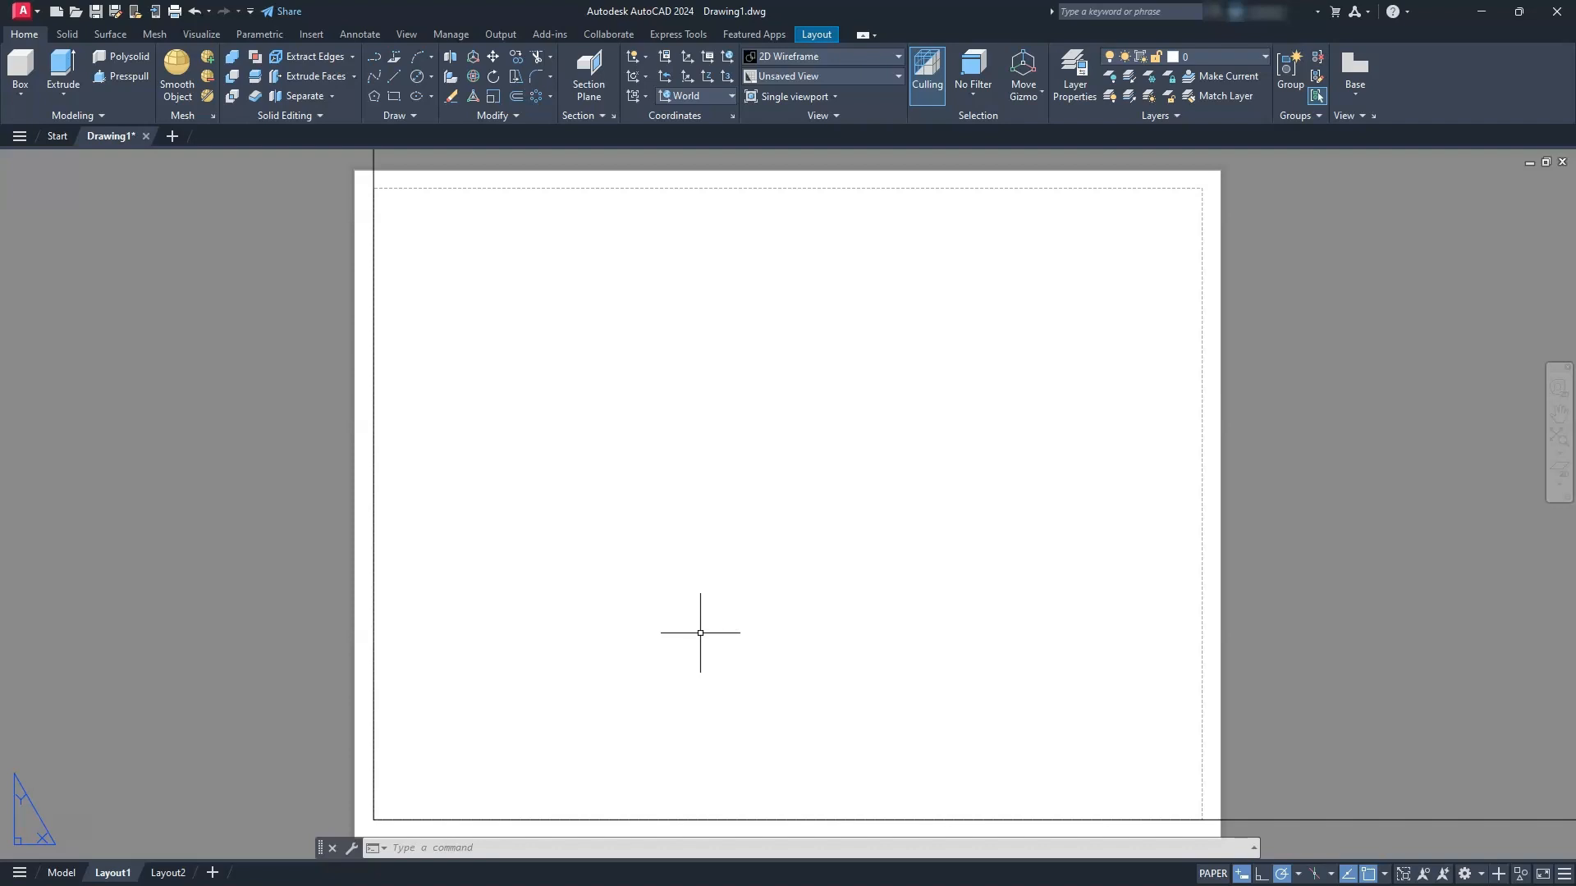
- Offset the sheet rectangle inward by .25 to form an inner border
{"action": "left_click", "coordinate": [1562, 440]}
{"action": "scroll", "coordinate": [957, 570], "scroll_direction": "down", "scroll_amount": 2}
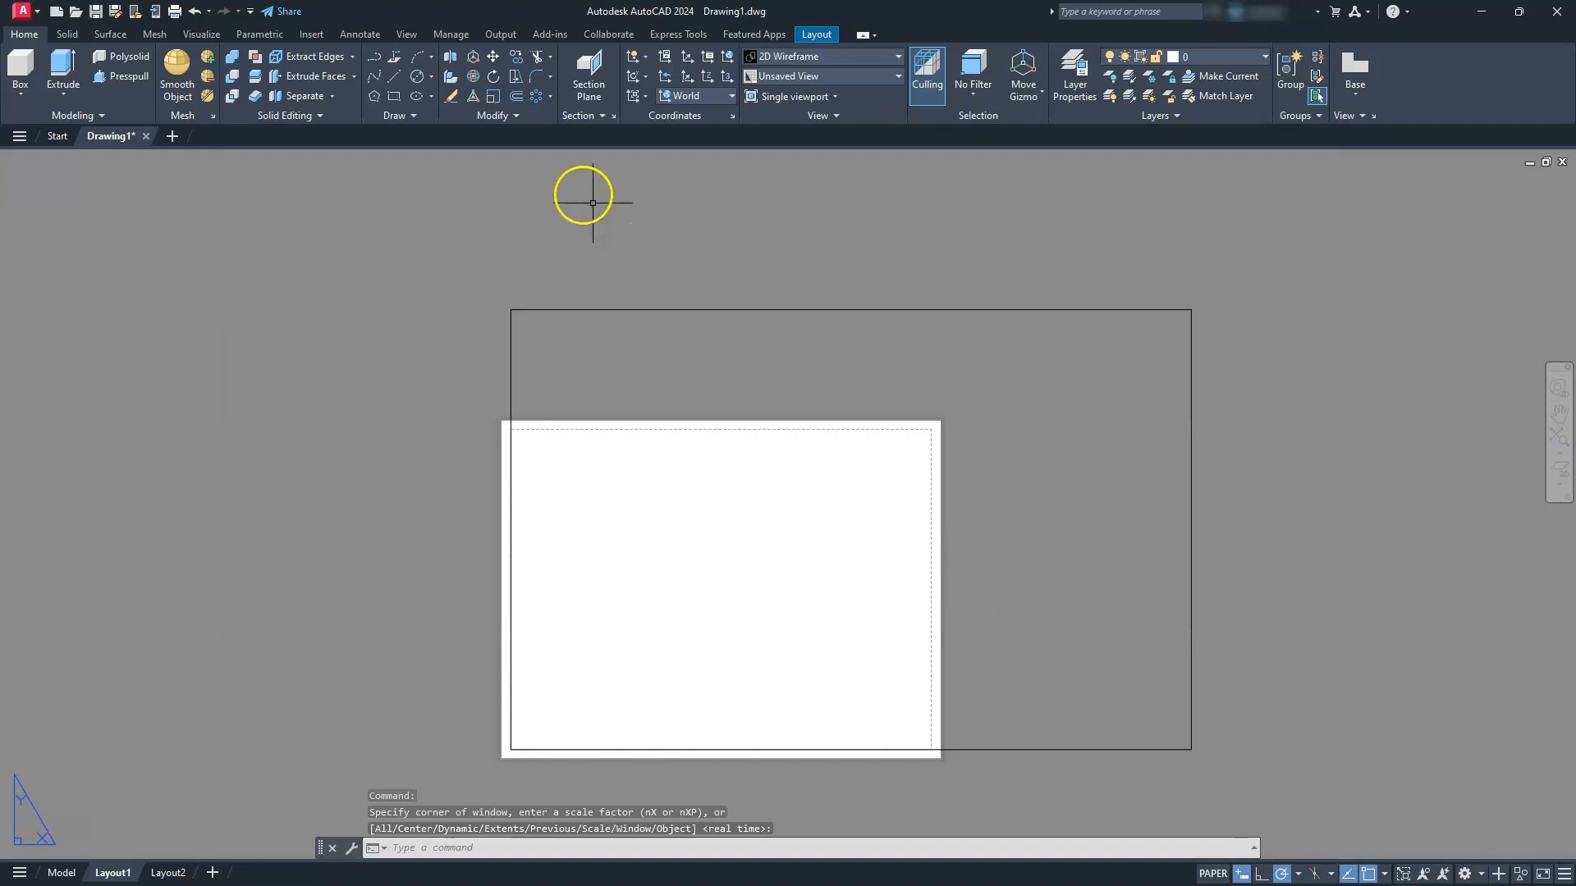
{"action": "left_click", "coordinate": [515, 96]}
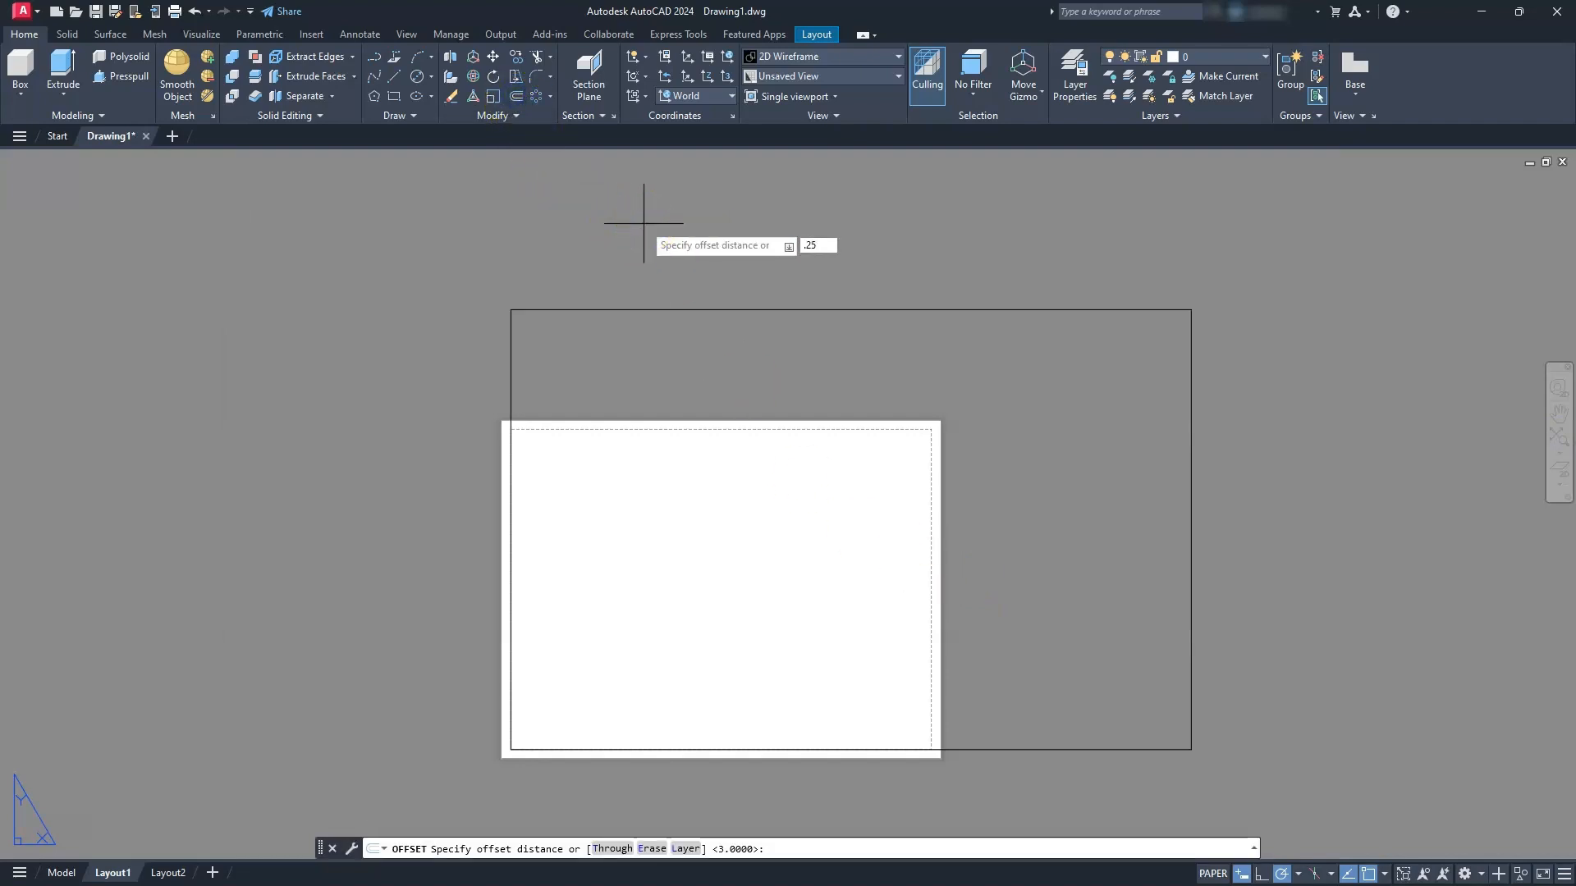
{"action": "key", "text": "Return"}
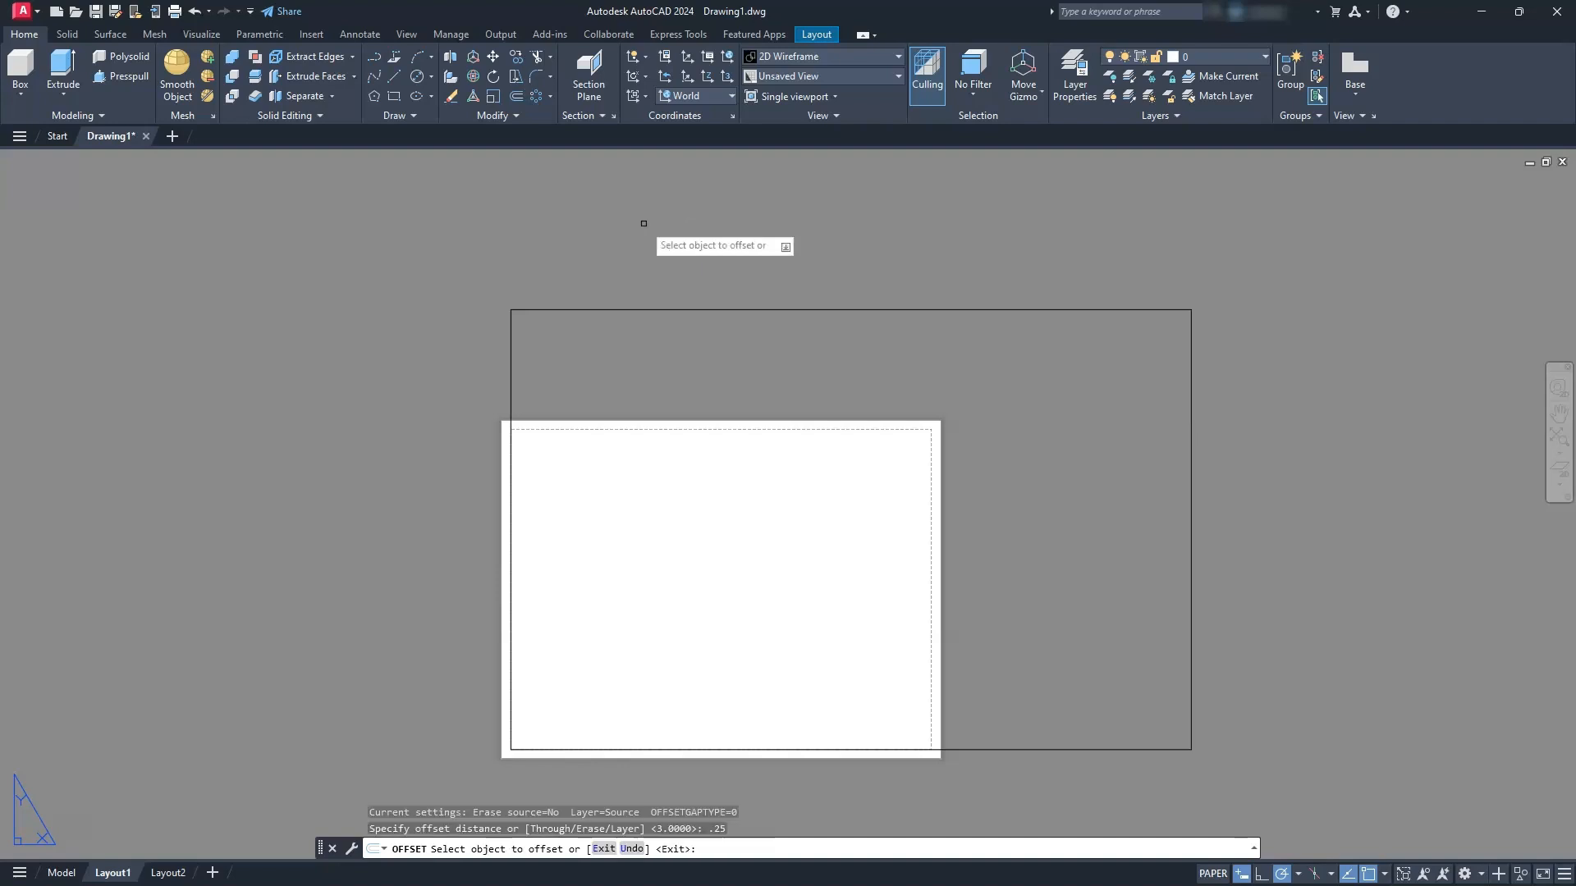
{"action": "left_click", "coordinate": [697, 308]}
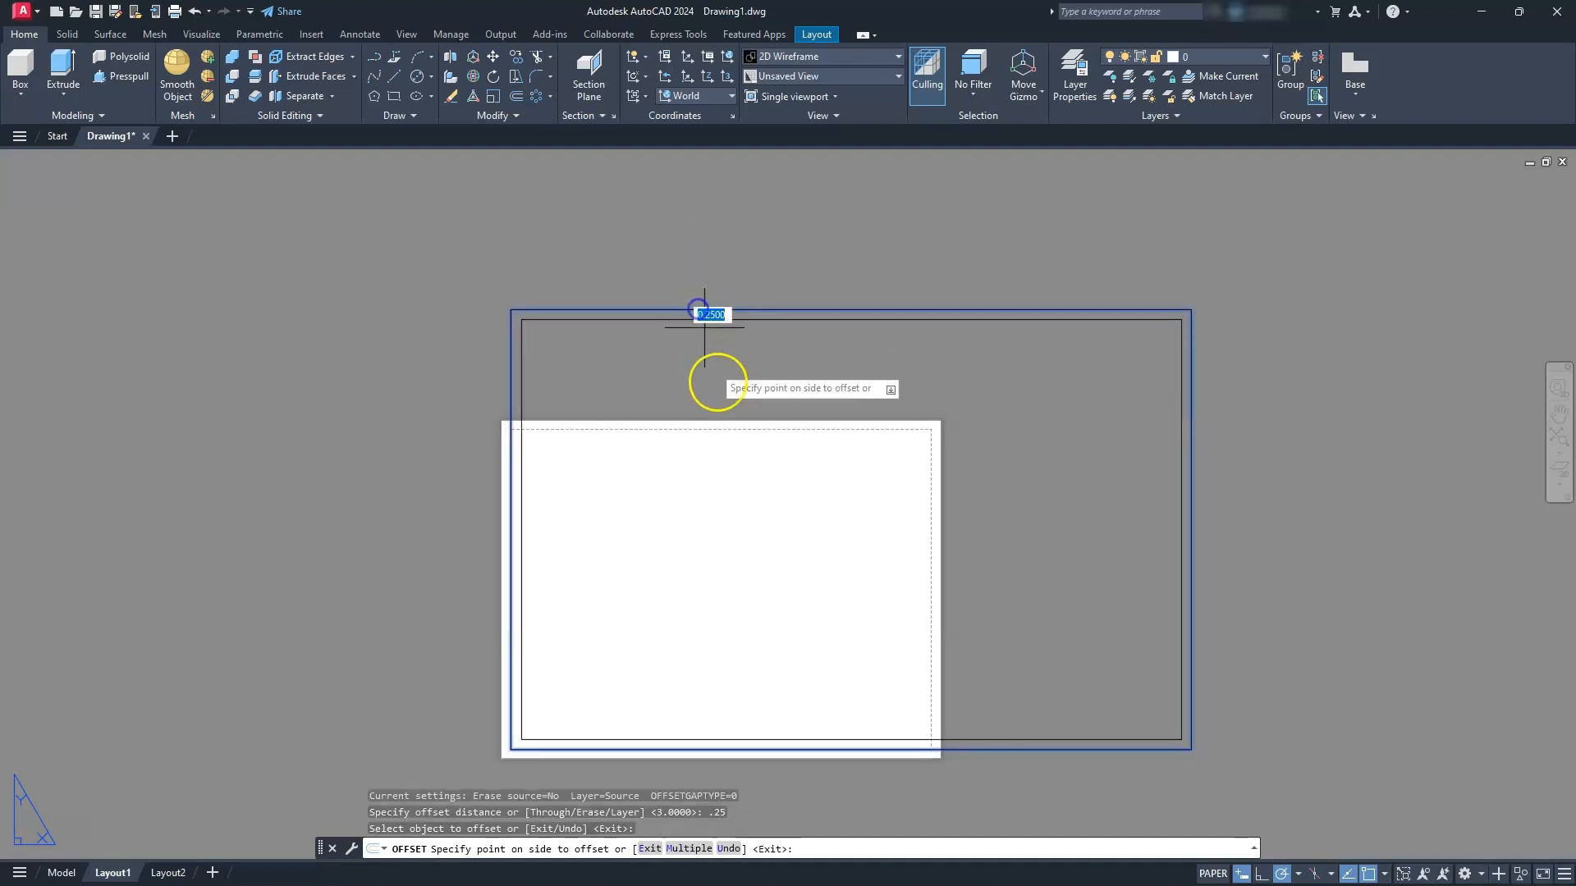
{"action": "left_click", "coordinate": [720, 392]}
{"action": "key", "text": "Escape"}
{"action": "key", "text": "Escape"}
{"action": "key", "text": "Escape"}
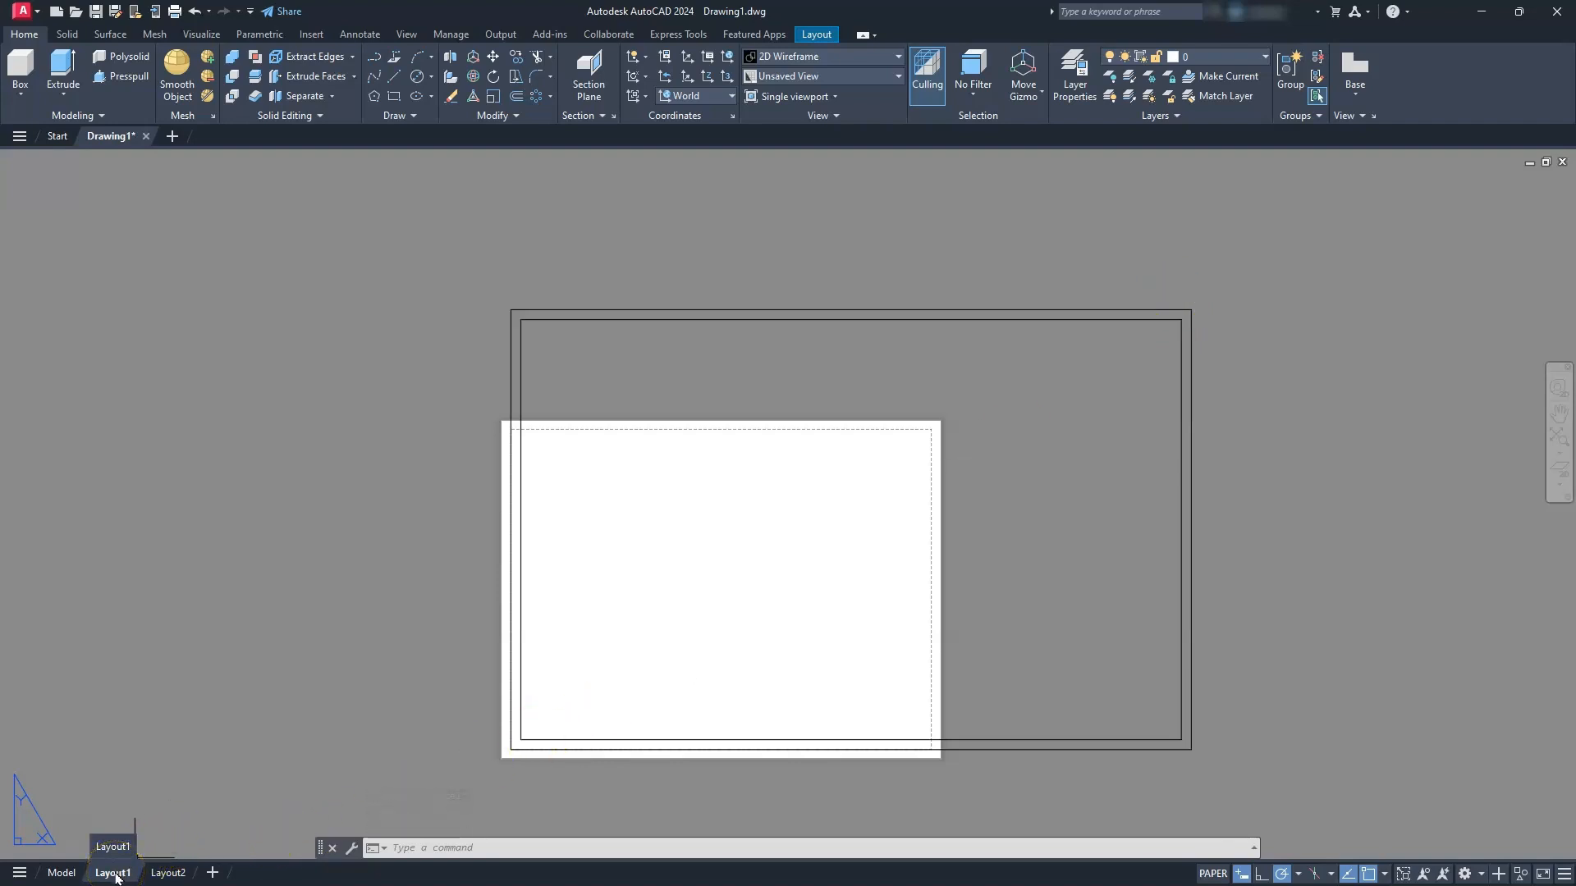
- Modify Layout1's page setup to use the DWG To PDF.pc3 plotter with ANSI full bleed B (17.00 x 11.00 Inches) paper
{"action": "left_click", "coordinate": [821, 36]}
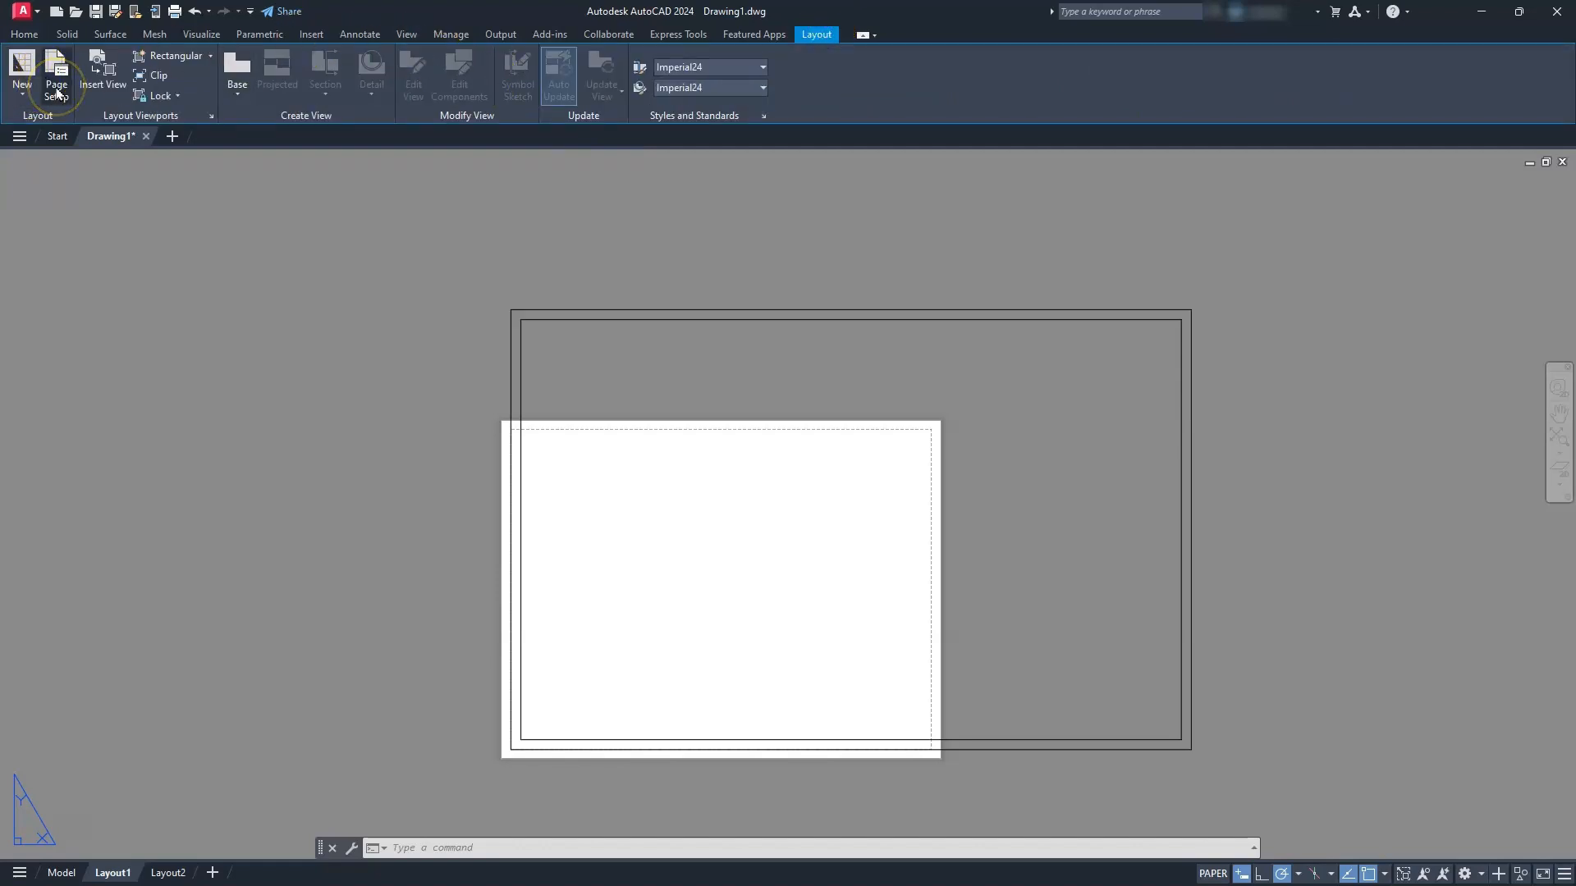
{"action": "right_click", "coordinate": [113, 877]}
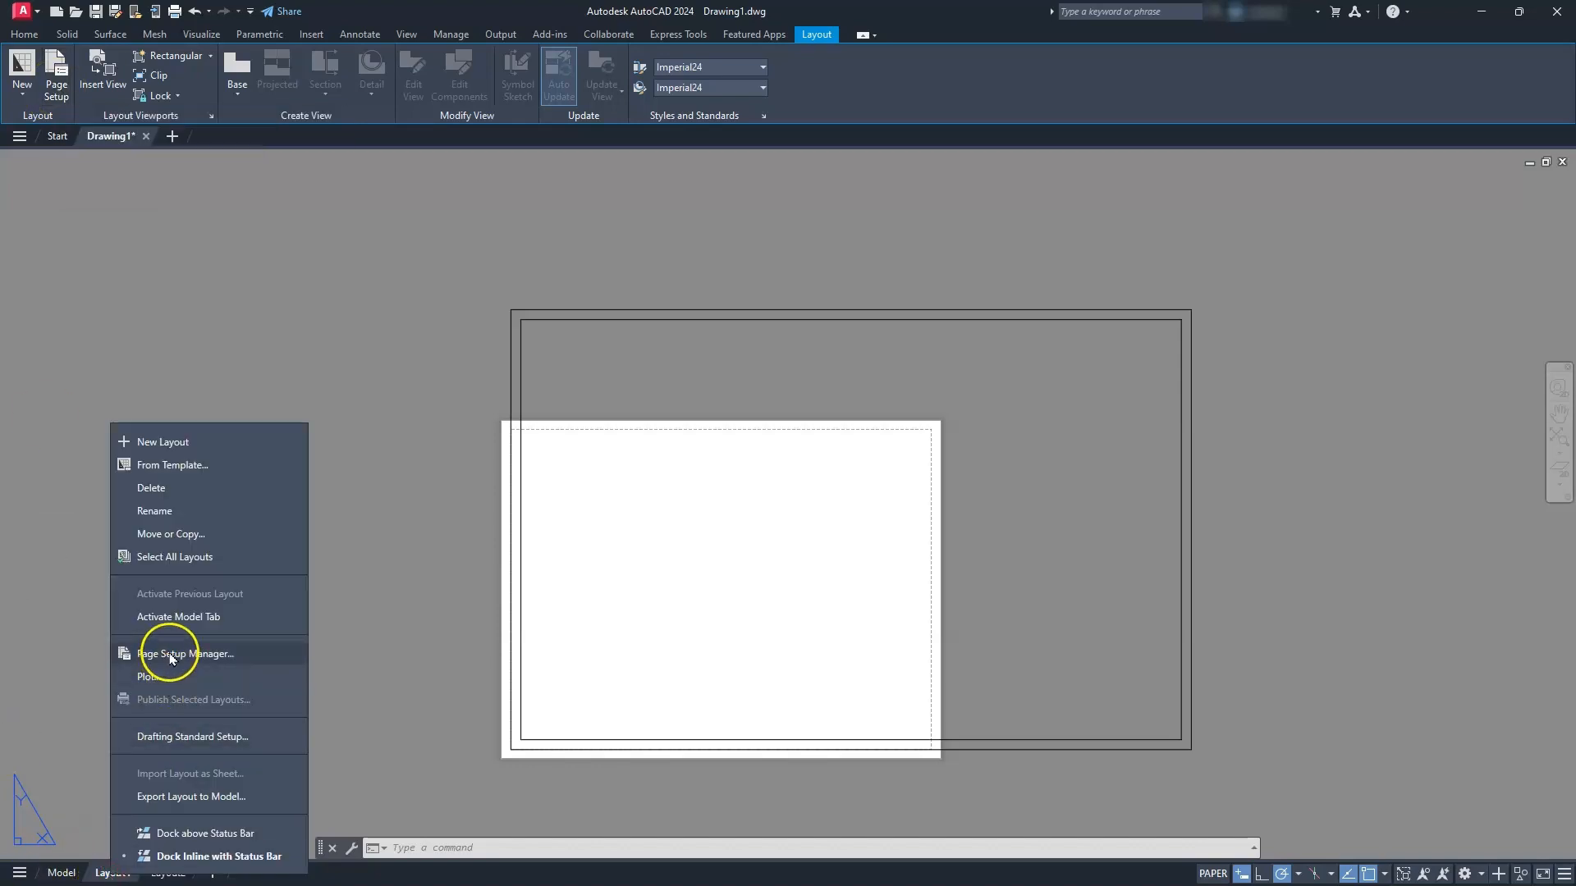
{"action": "left_click", "coordinate": [169, 654]}
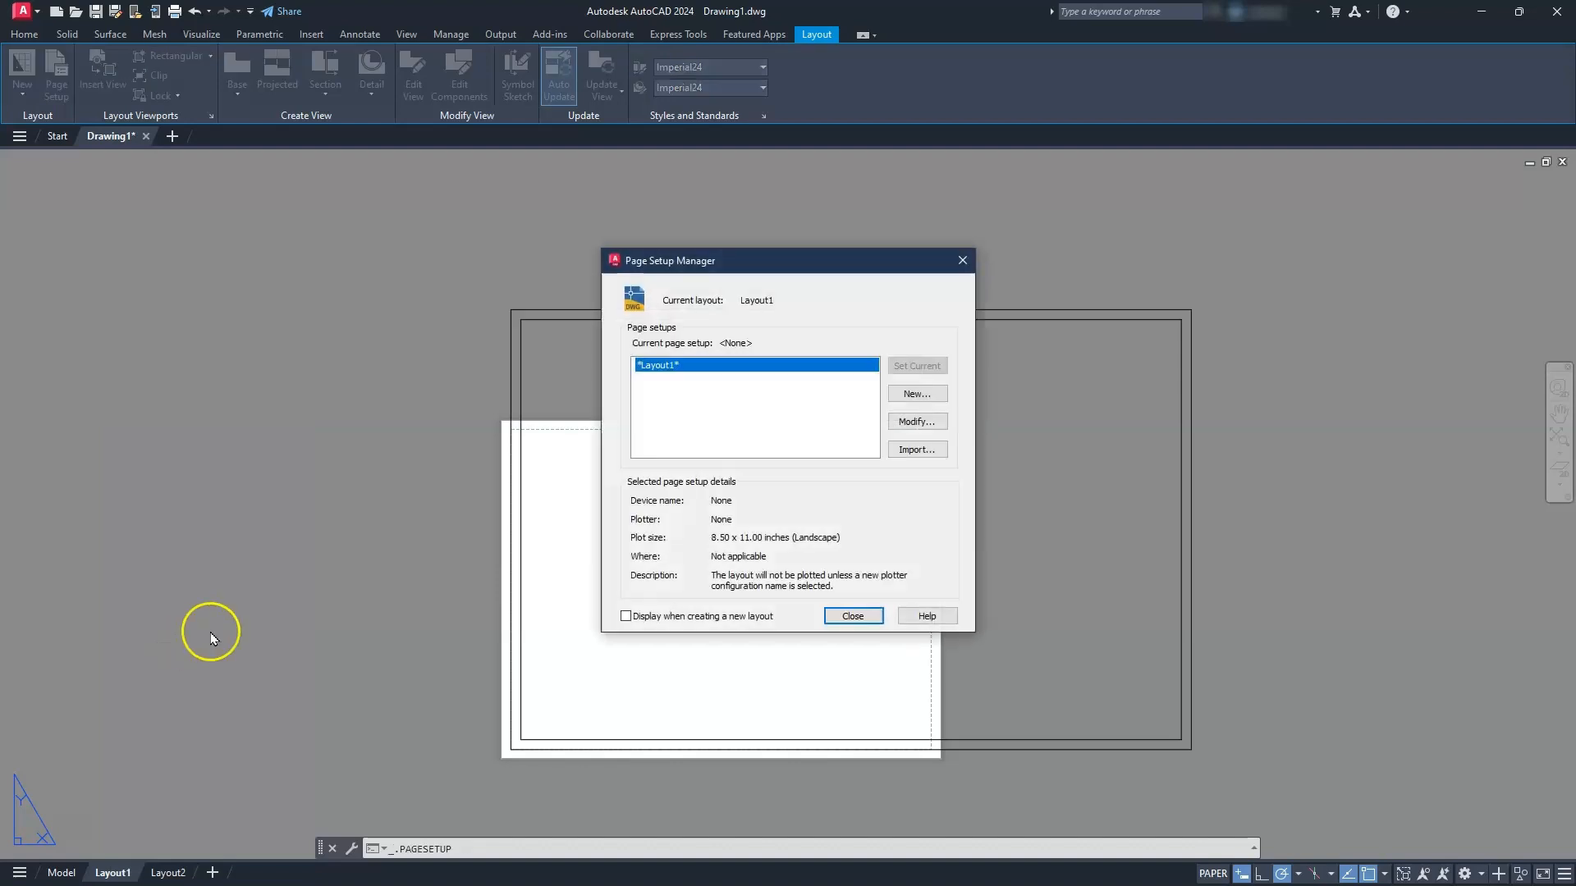
{"action": "left_click", "coordinate": [914, 422]}
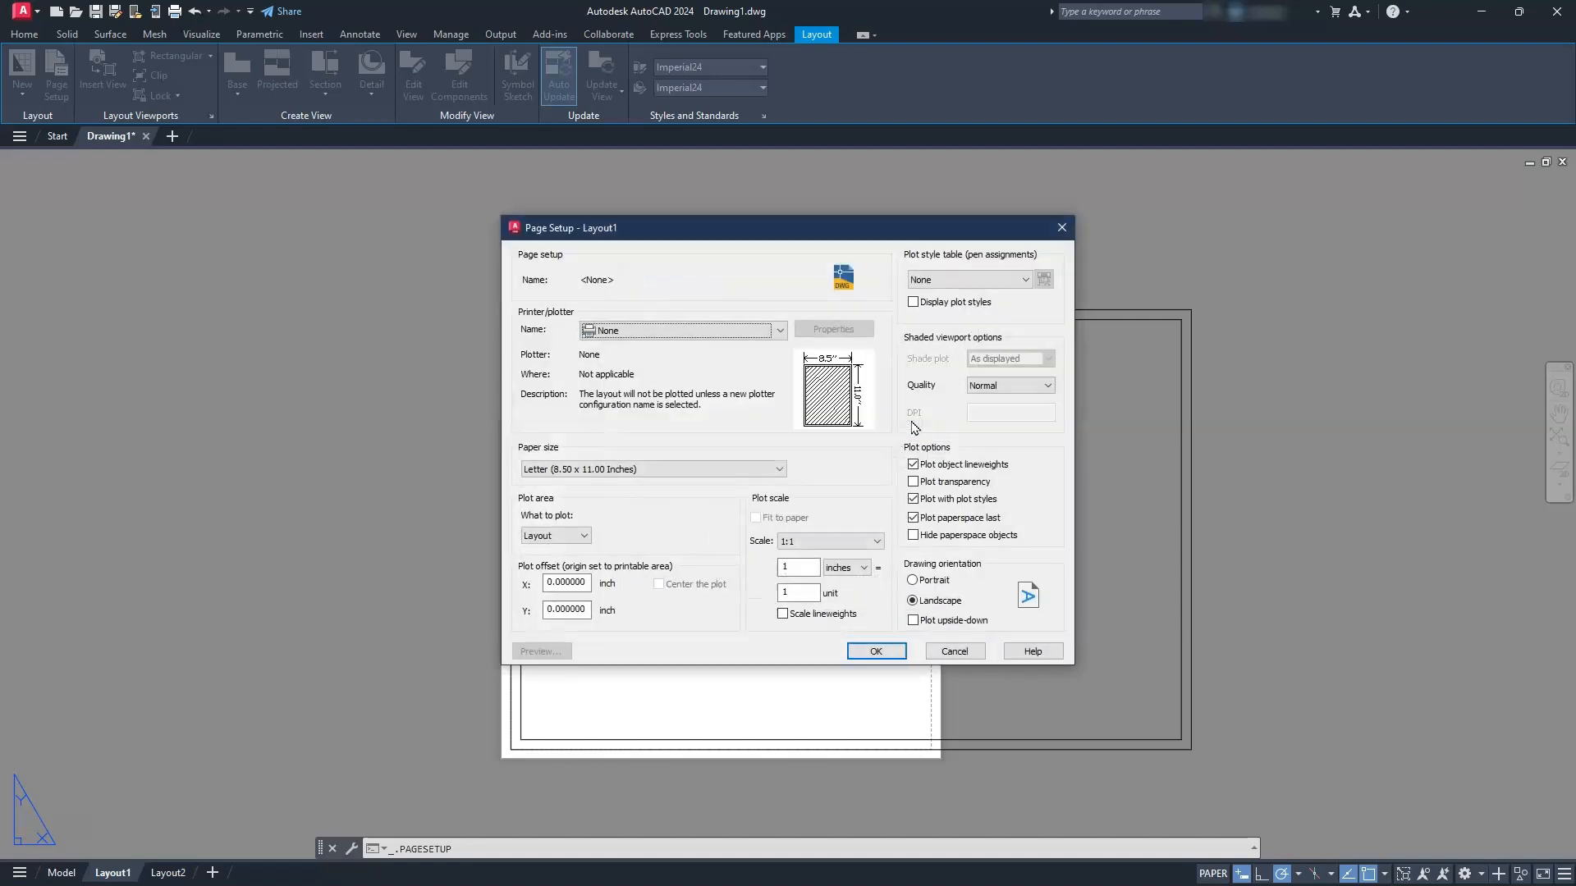
{"action": "left_click", "coordinate": [779, 330]}
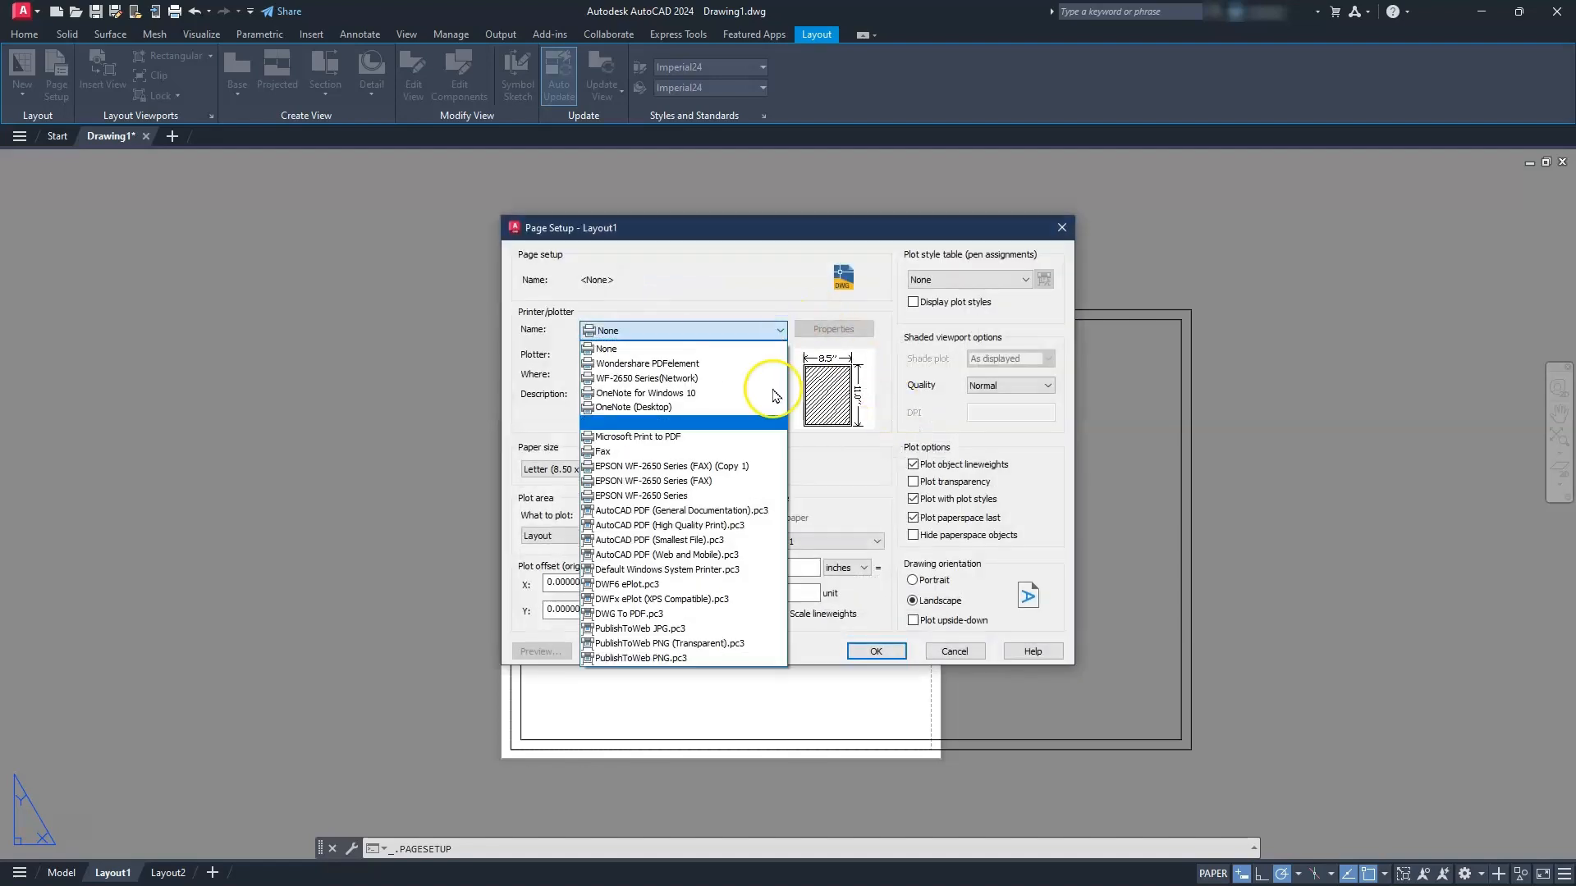
{"action": "left_click", "coordinate": [720, 617]}
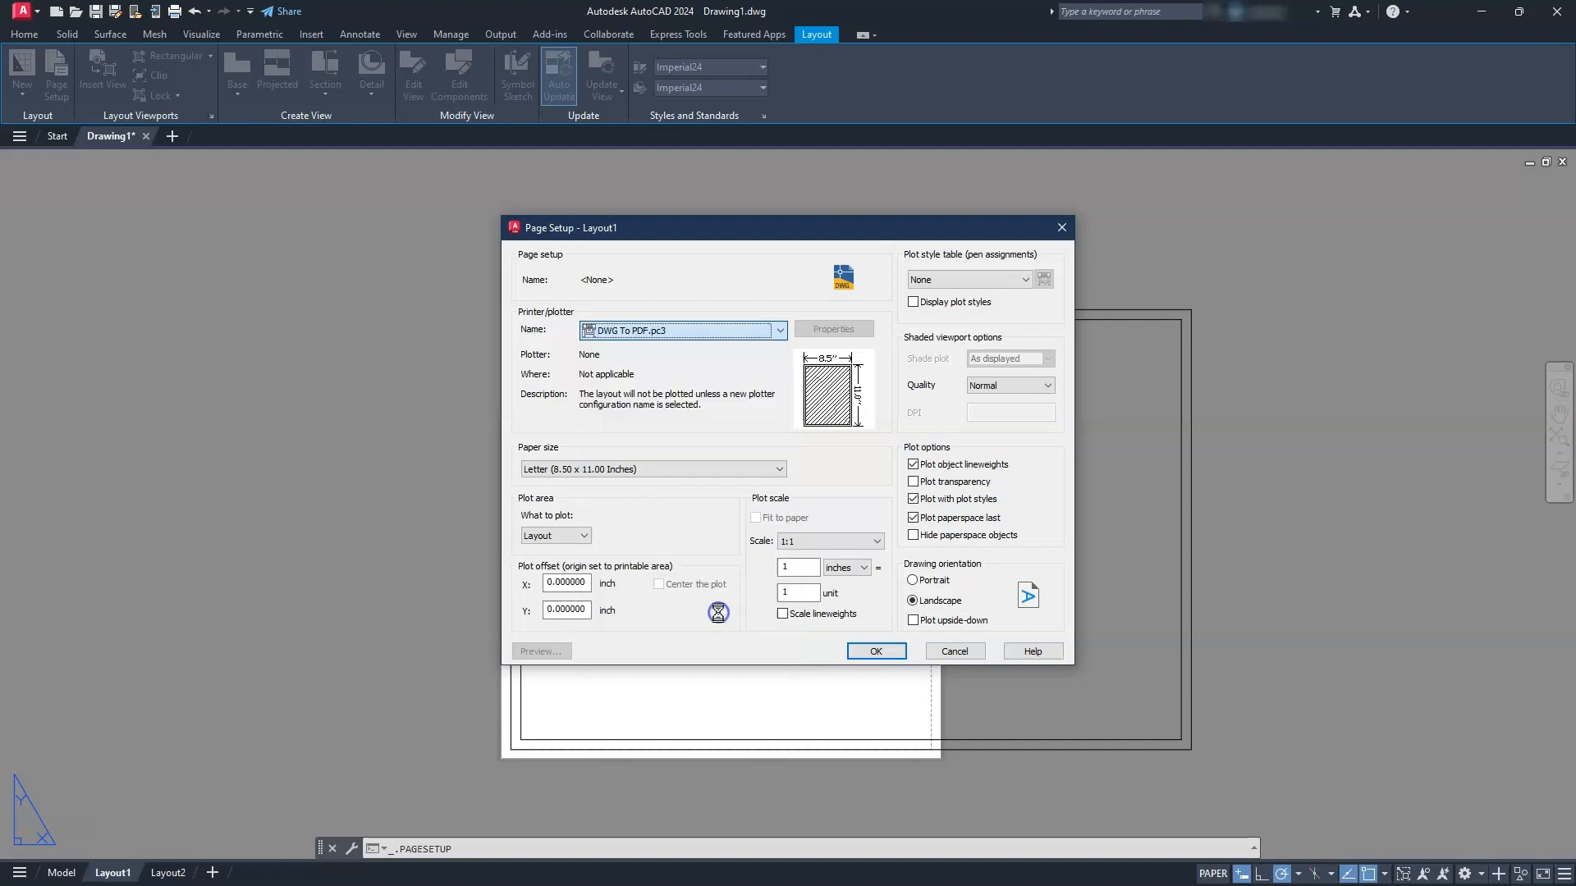
{"action": "left_click", "coordinate": [609, 471]}
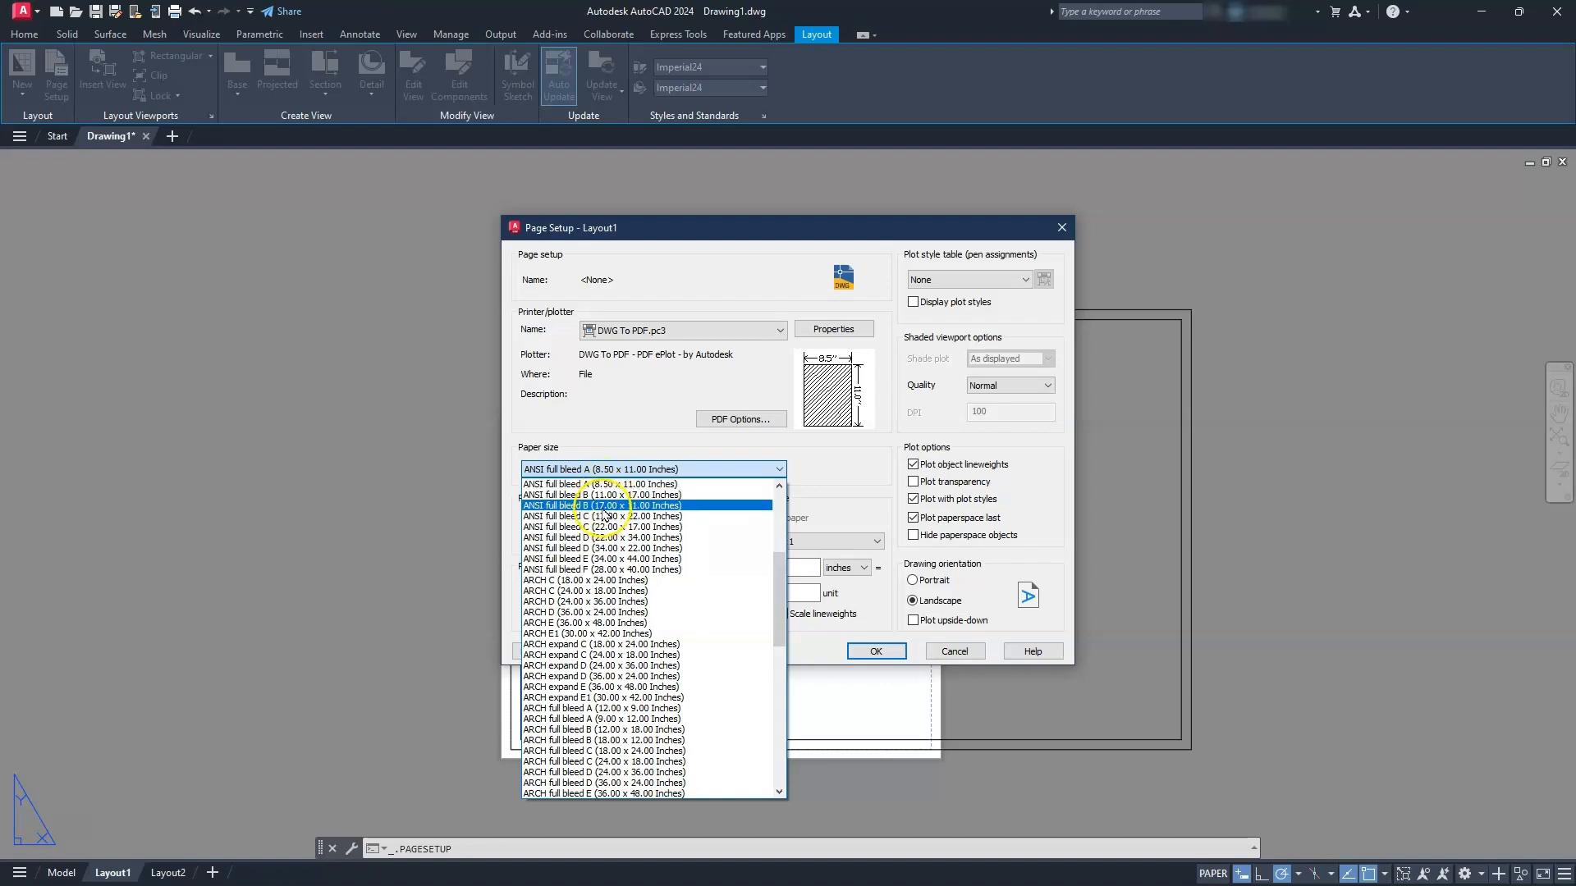
{"action": "left_click", "coordinate": [602, 506]}
- Set Layout1's plot area to Extents with the plot centered, and apply the page setup
{"action": "left_click", "coordinate": [586, 536]}
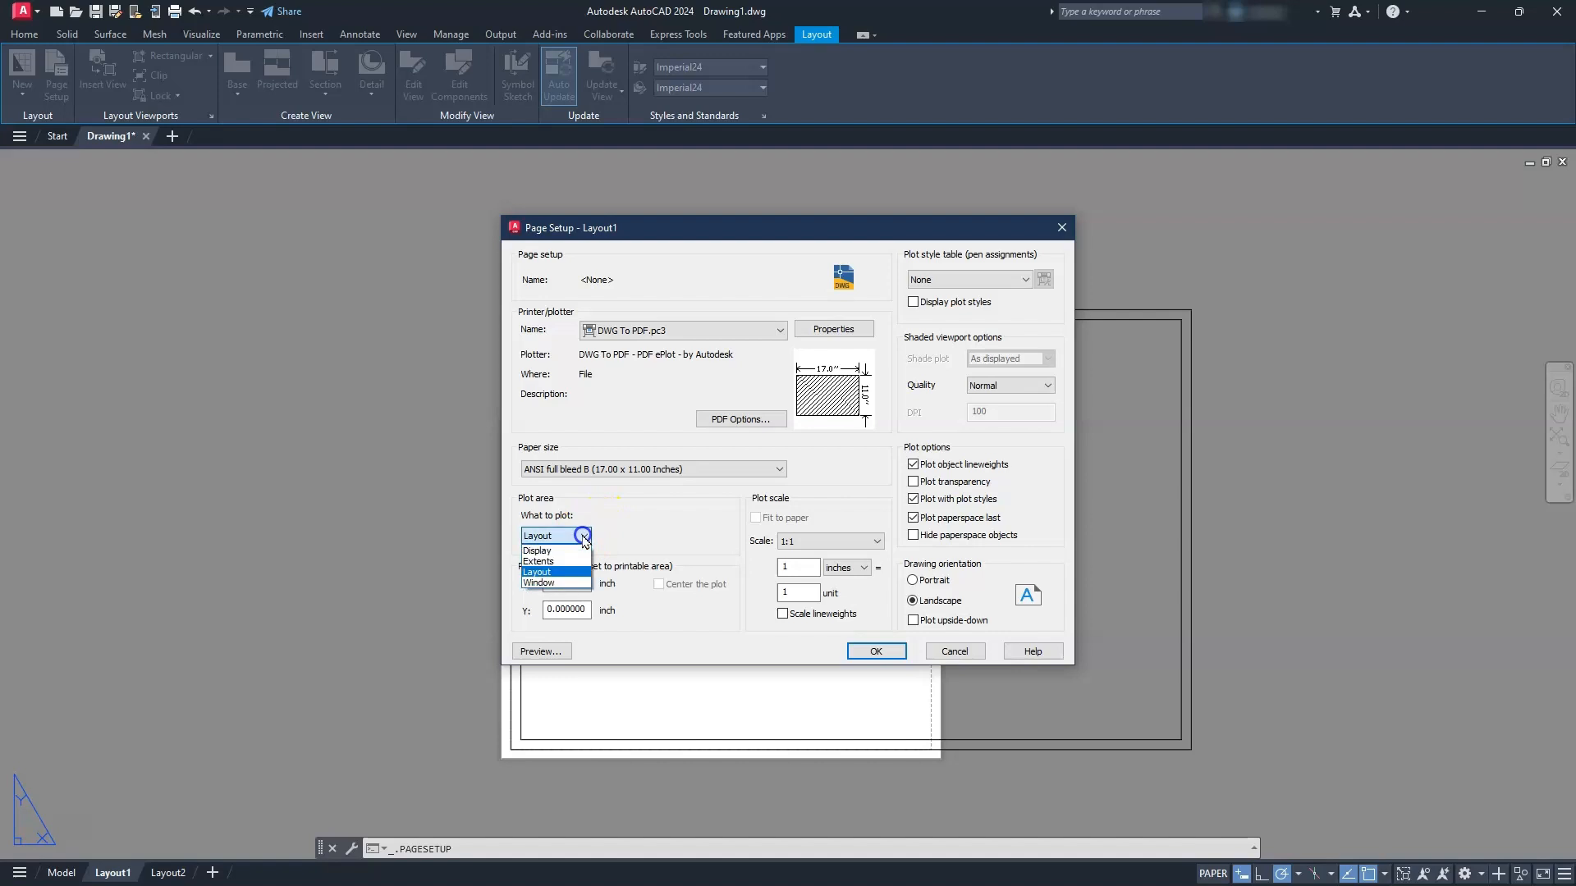
{"action": "left_click", "coordinate": [569, 563]}
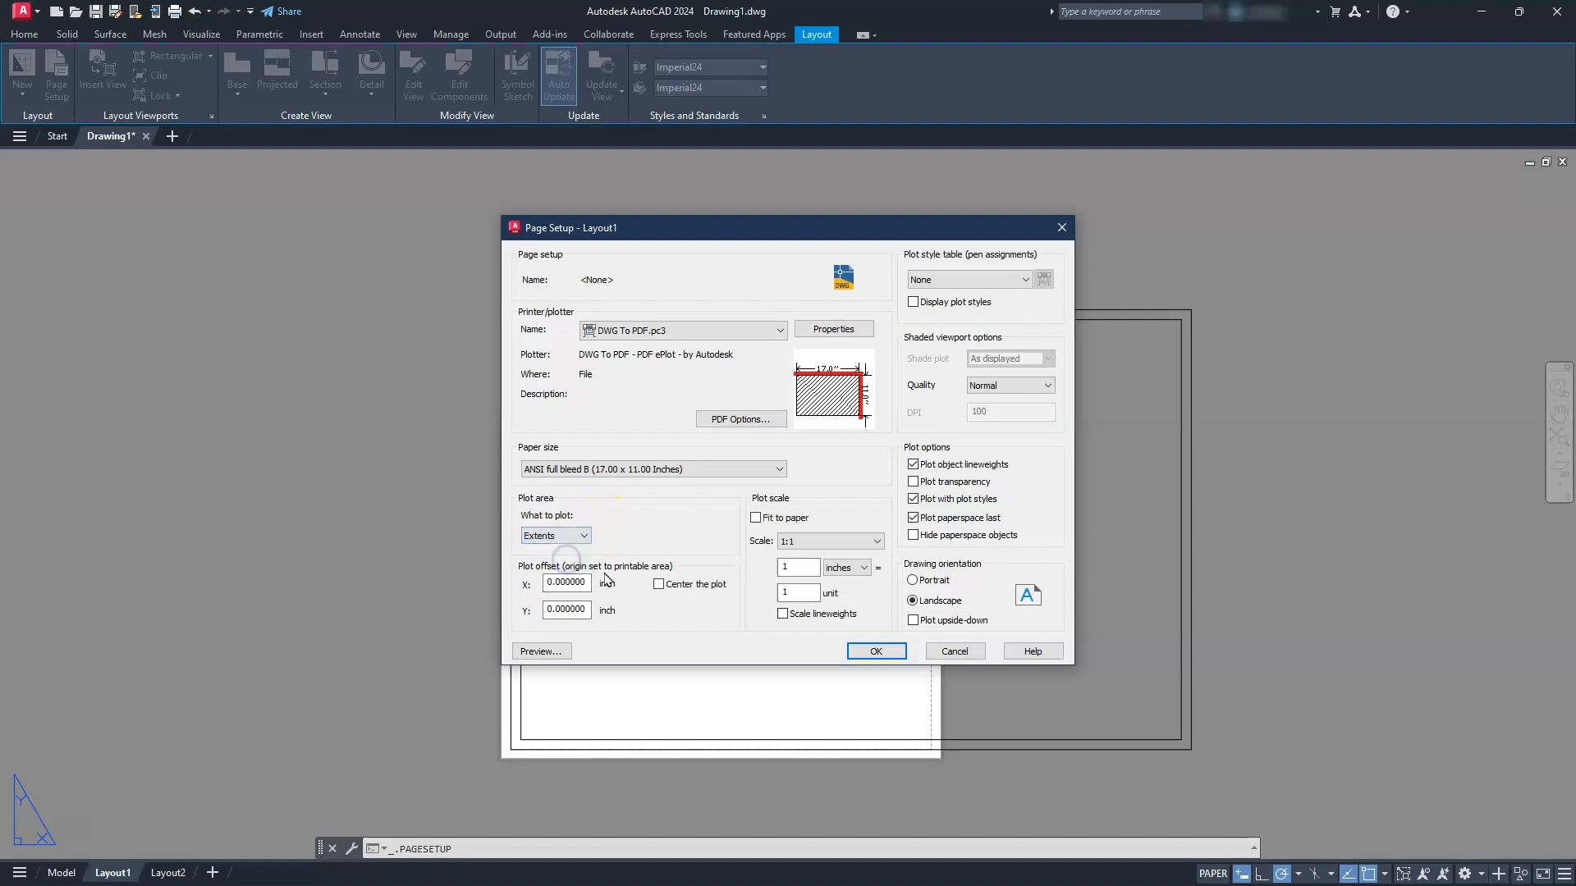
{"action": "left_click", "coordinate": [660, 585]}
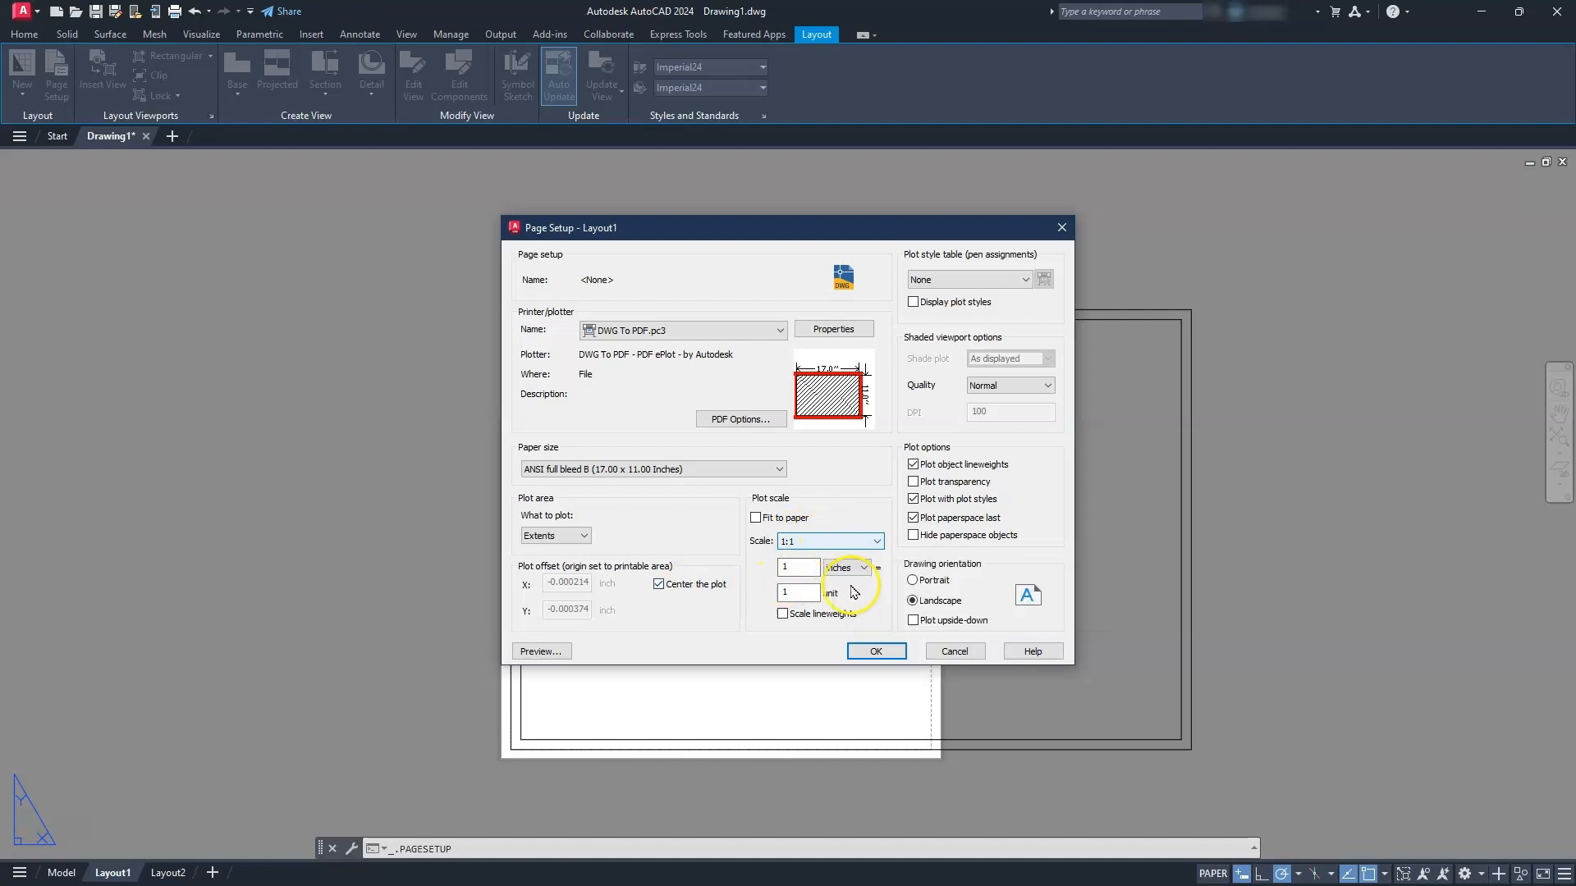
{"action": "left_click", "coordinate": [877, 651]}
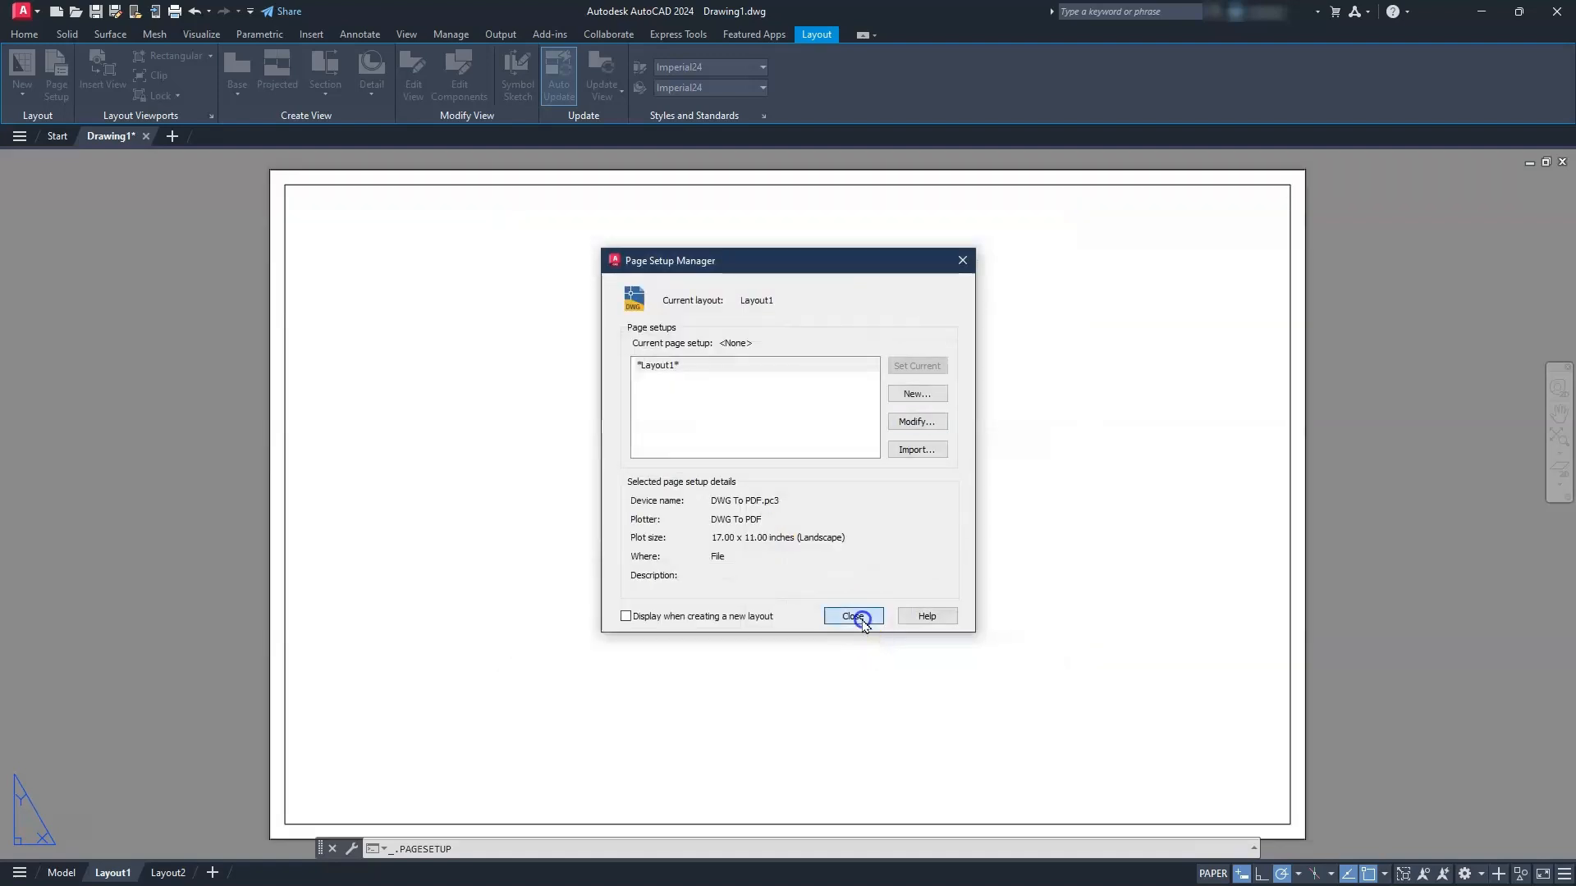
{"action": "left_click", "coordinate": [857, 617]}
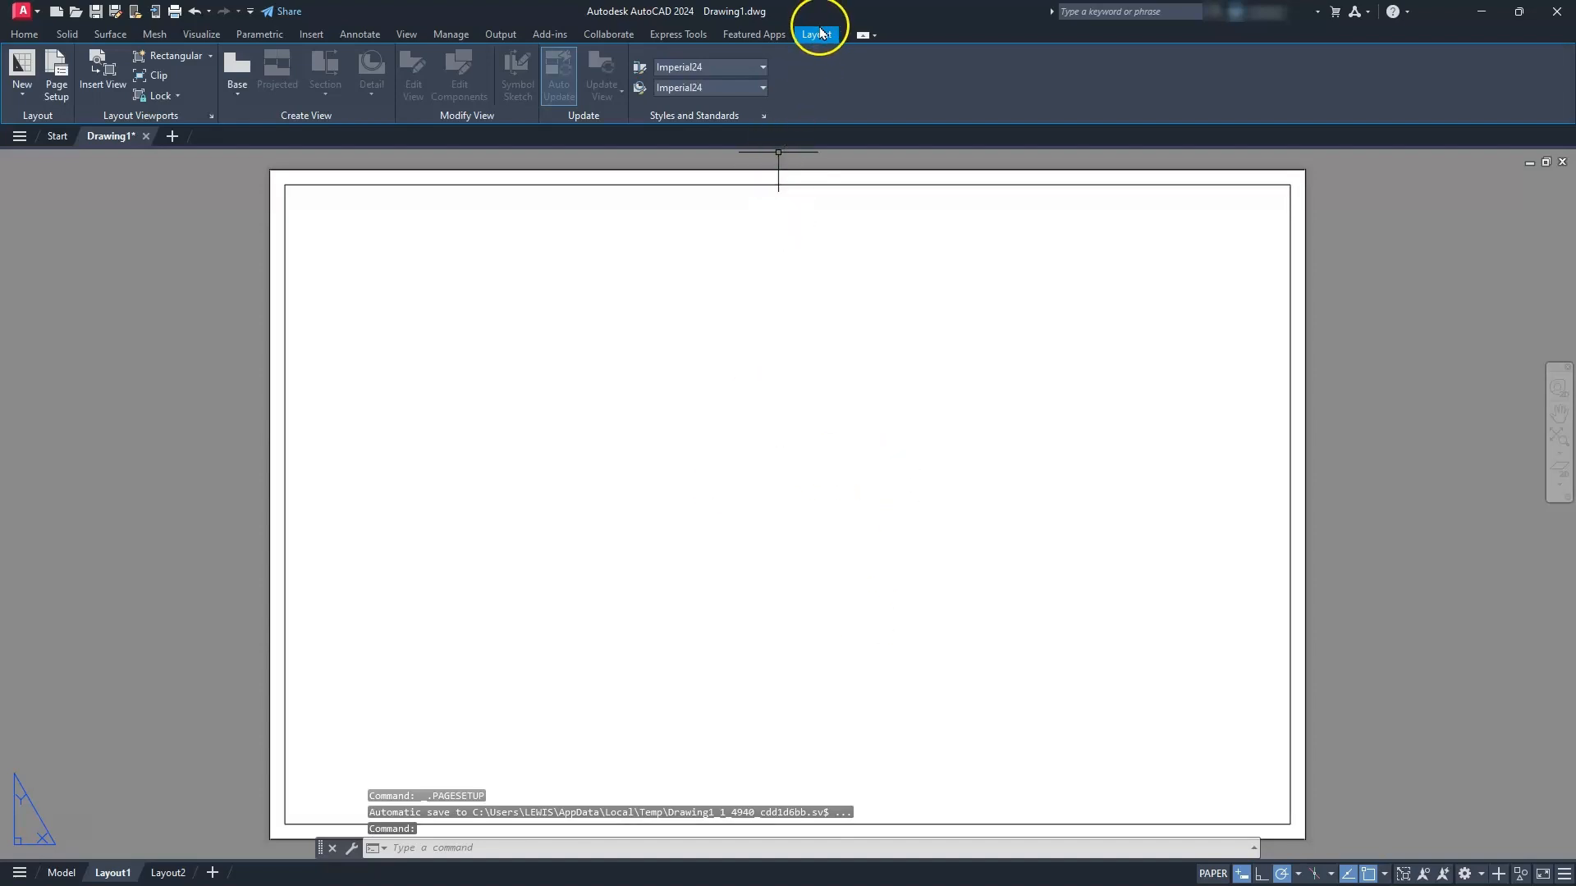
- Place a 1:30 base view of the flange from model space in the lower-left area of the sheet
{"action": "left_click", "coordinate": [237, 94]}
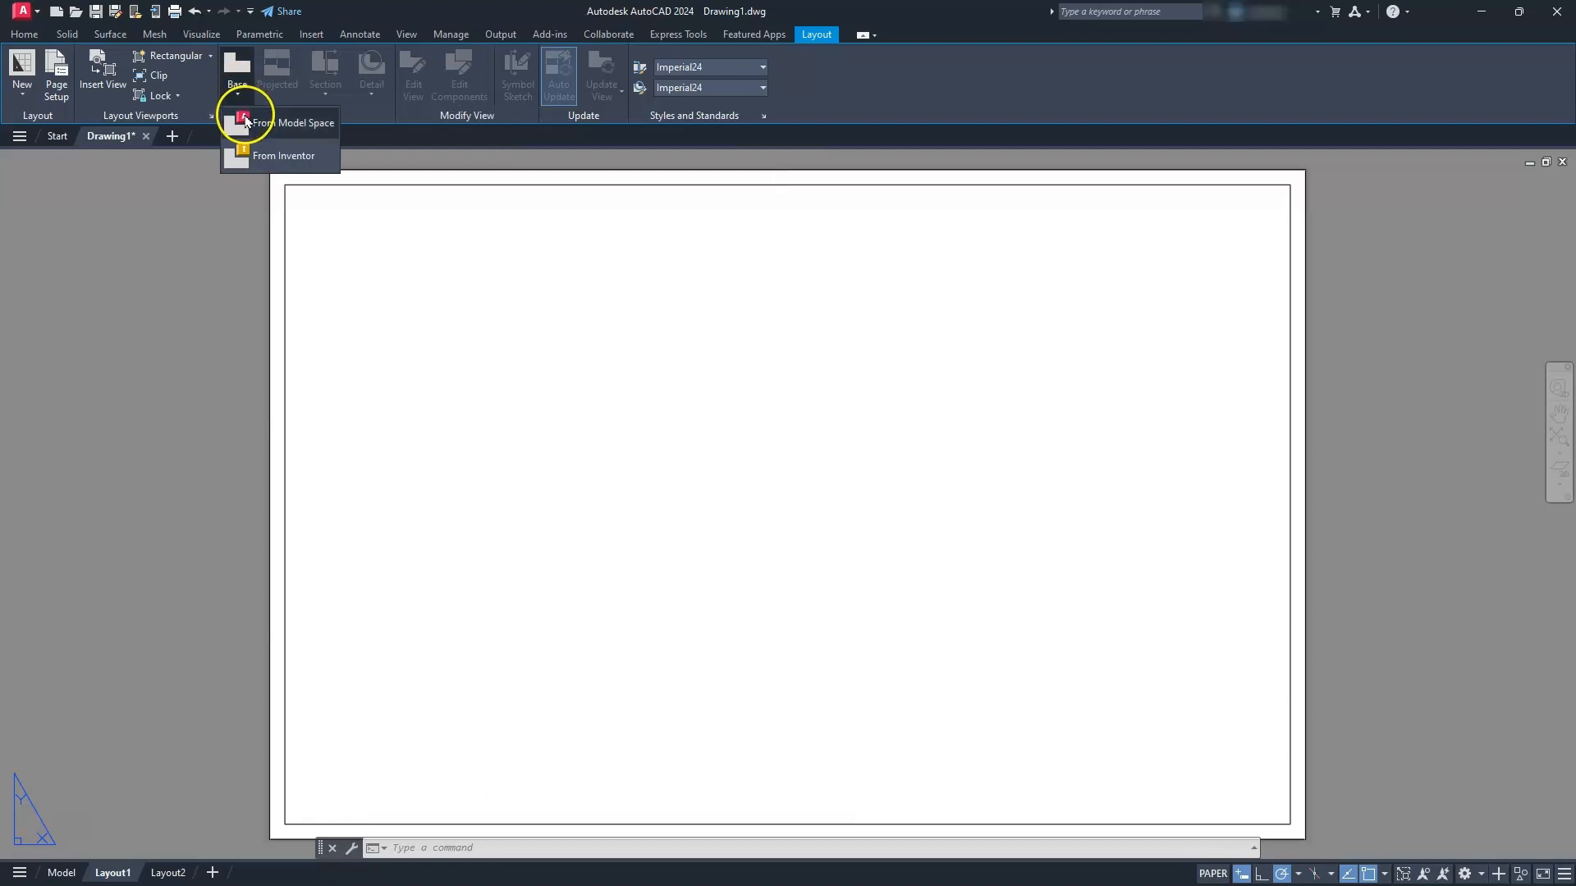
{"action": "left_click", "coordinate": [247, 122]}
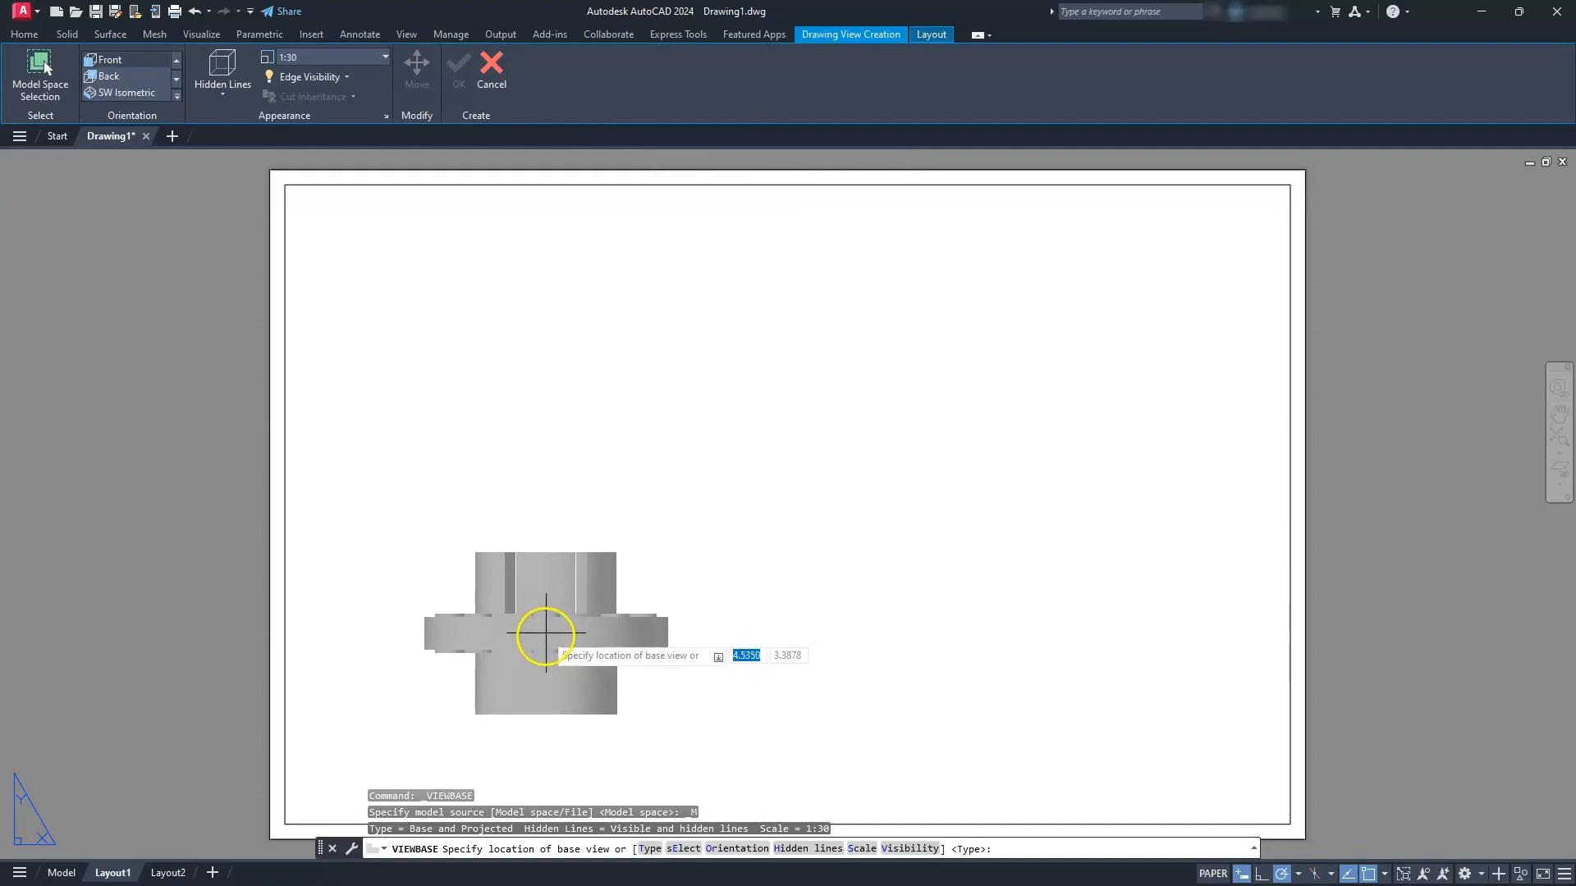
{"action": "left_click", "coordinate": [565, 638]}
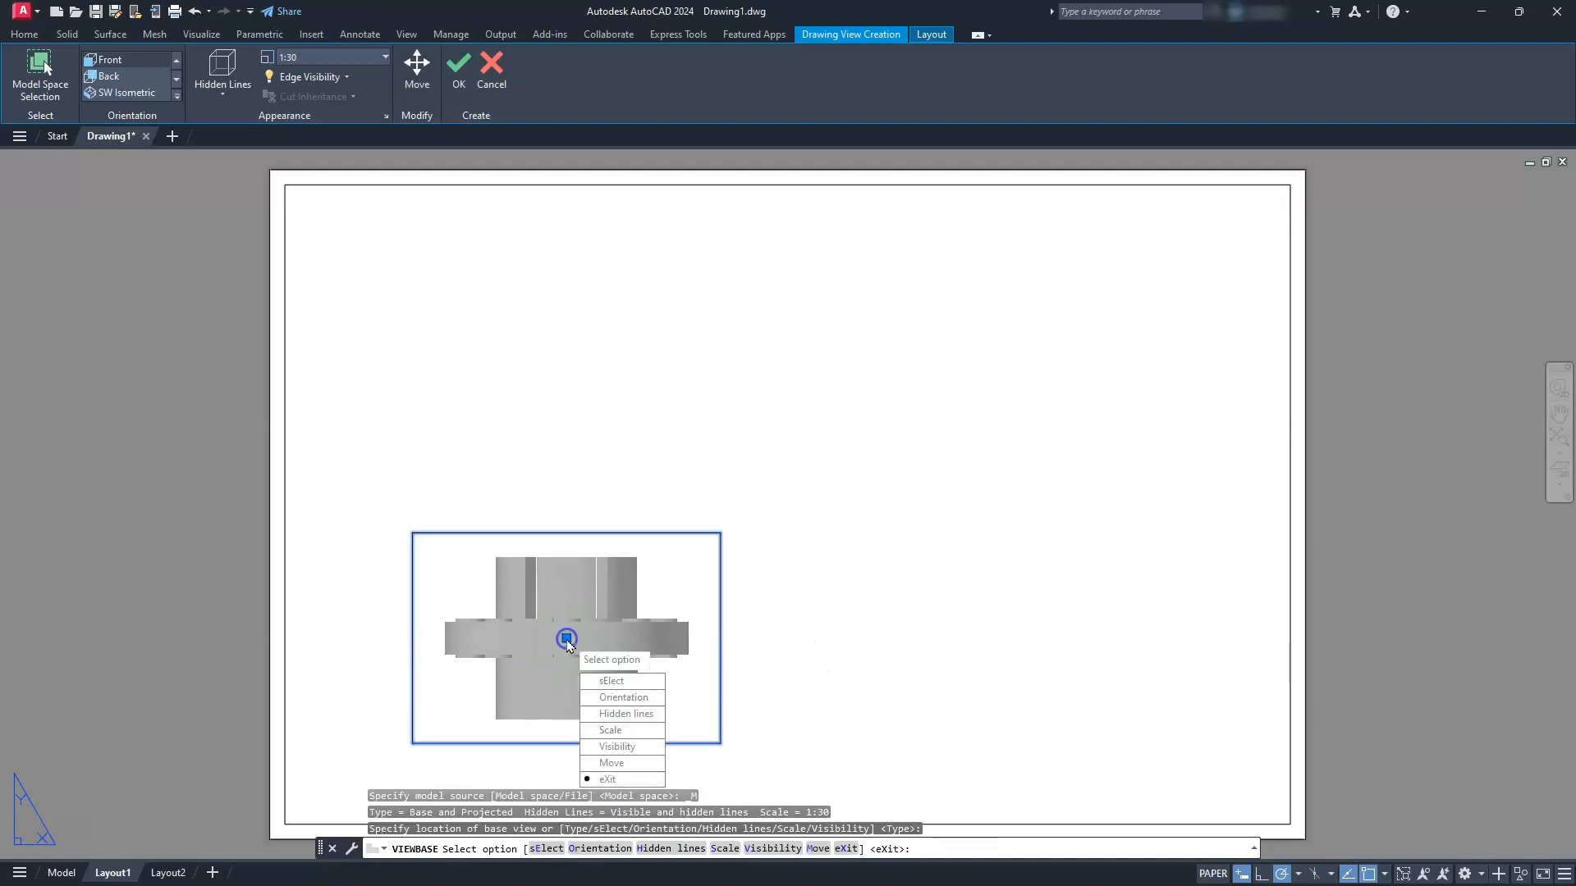
{"action": "key", "text": "Return"}
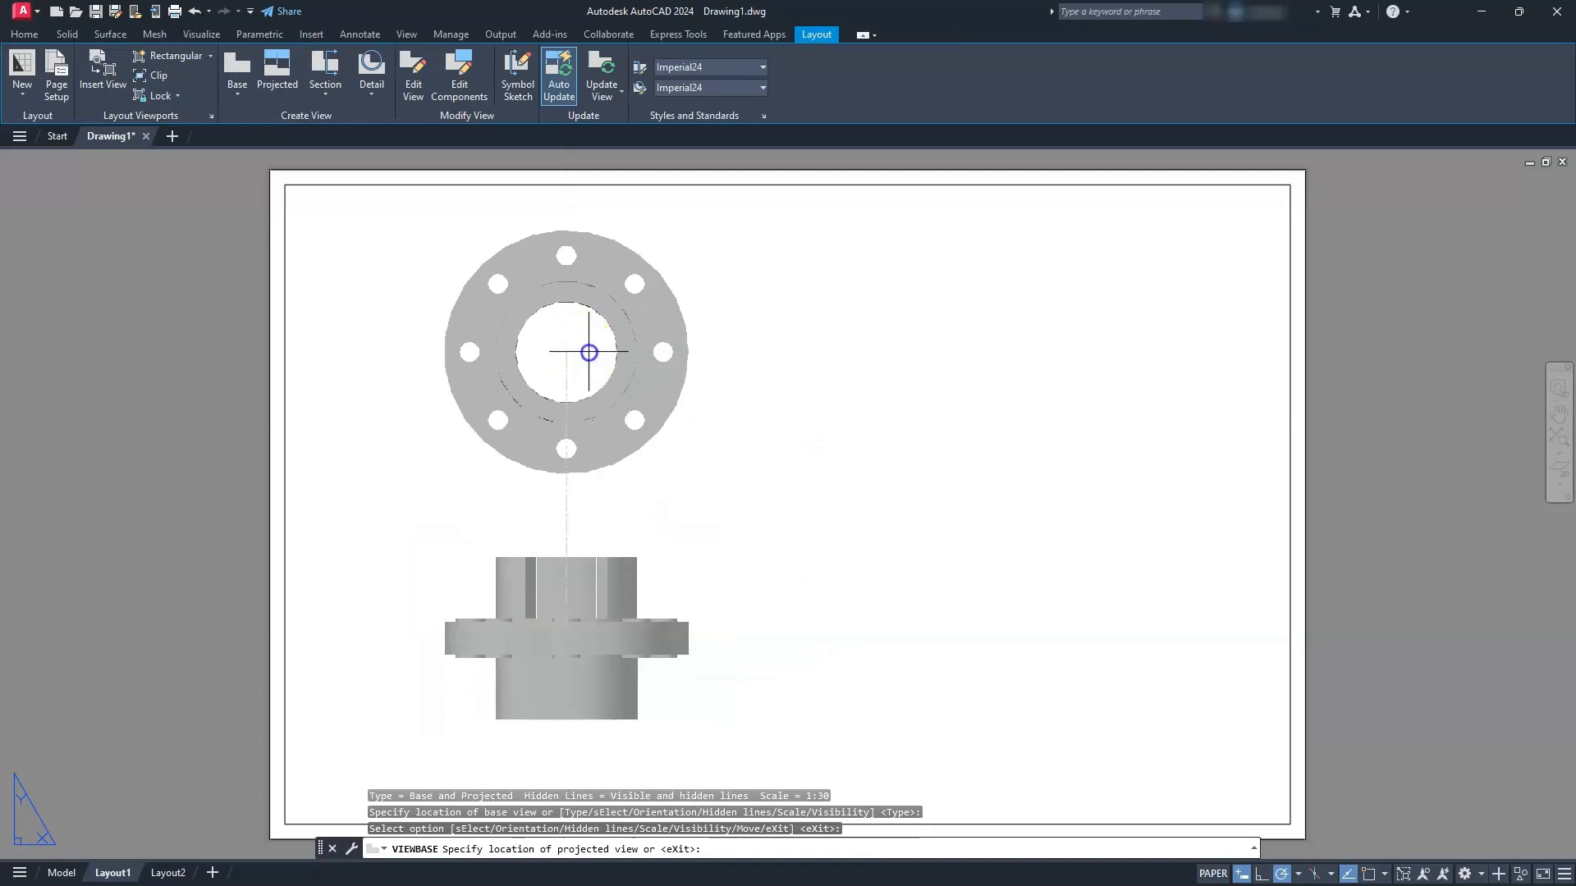
- Project a top view above the base view, a side view to its right and an isometric view in the sheet's upper-right area
{"action": "left_click", "coordinate": [588, 353]}
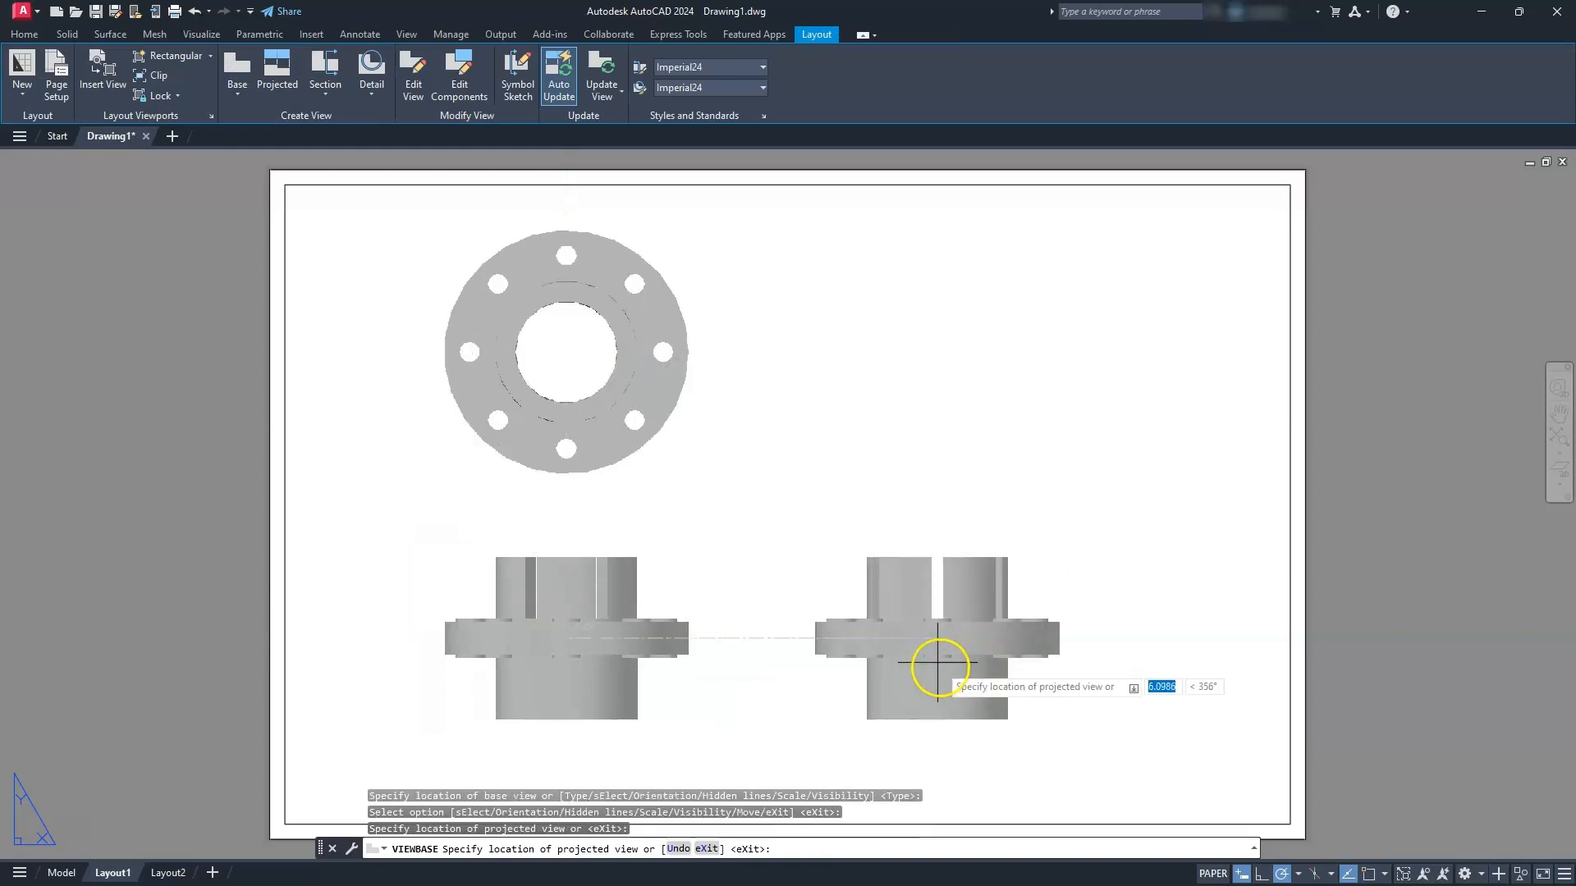
{"action": "left_click", "coordinate": [963, 673]}
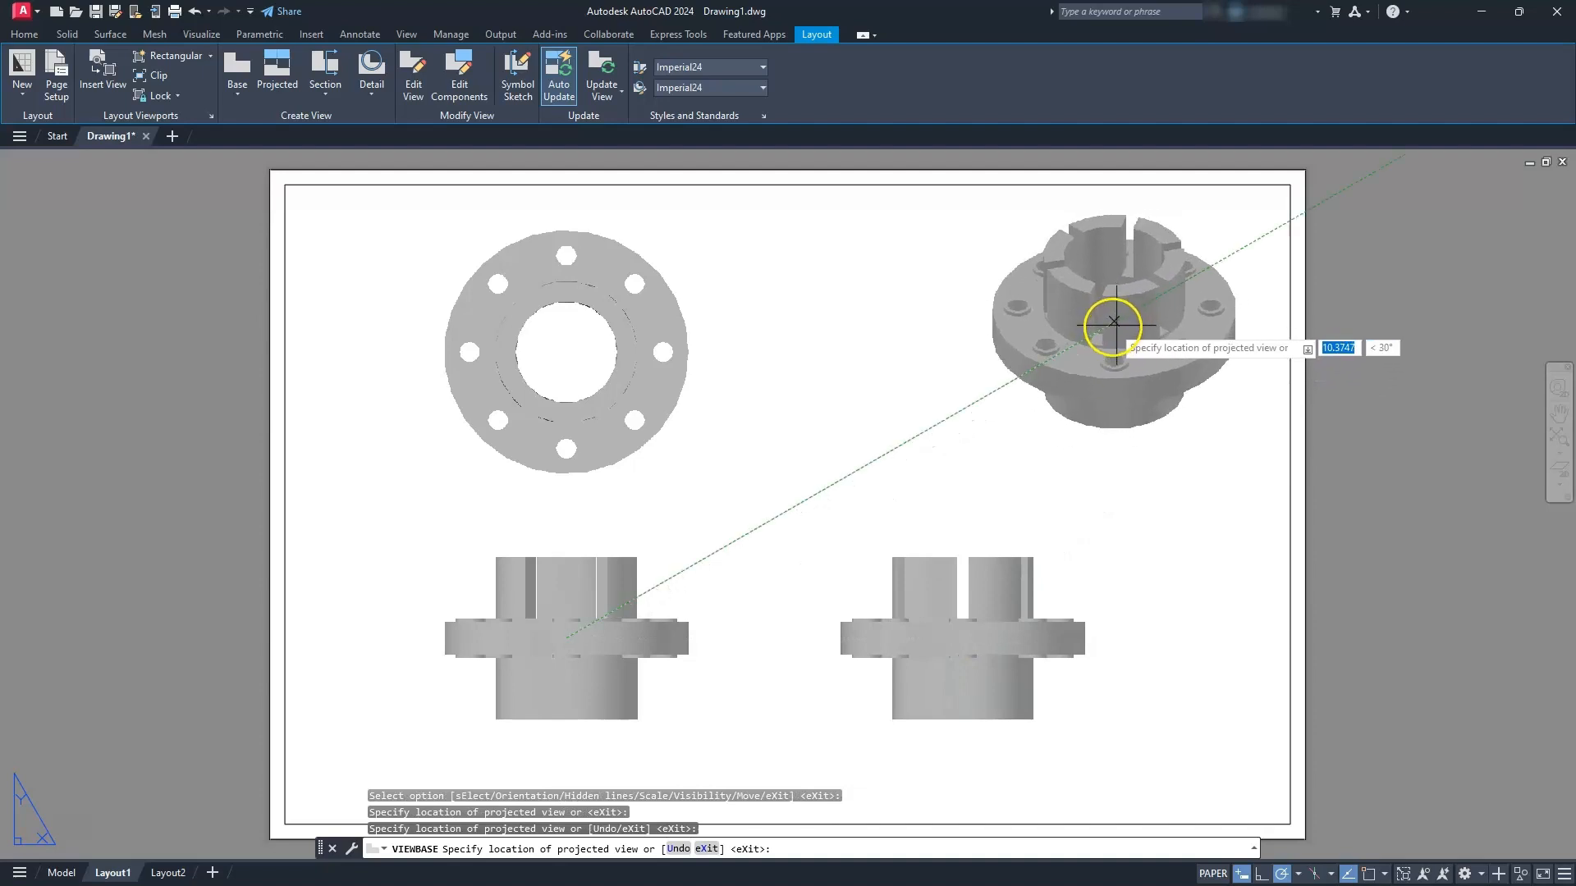
{"action": "left_click", "coordinate": [1108, 330]}
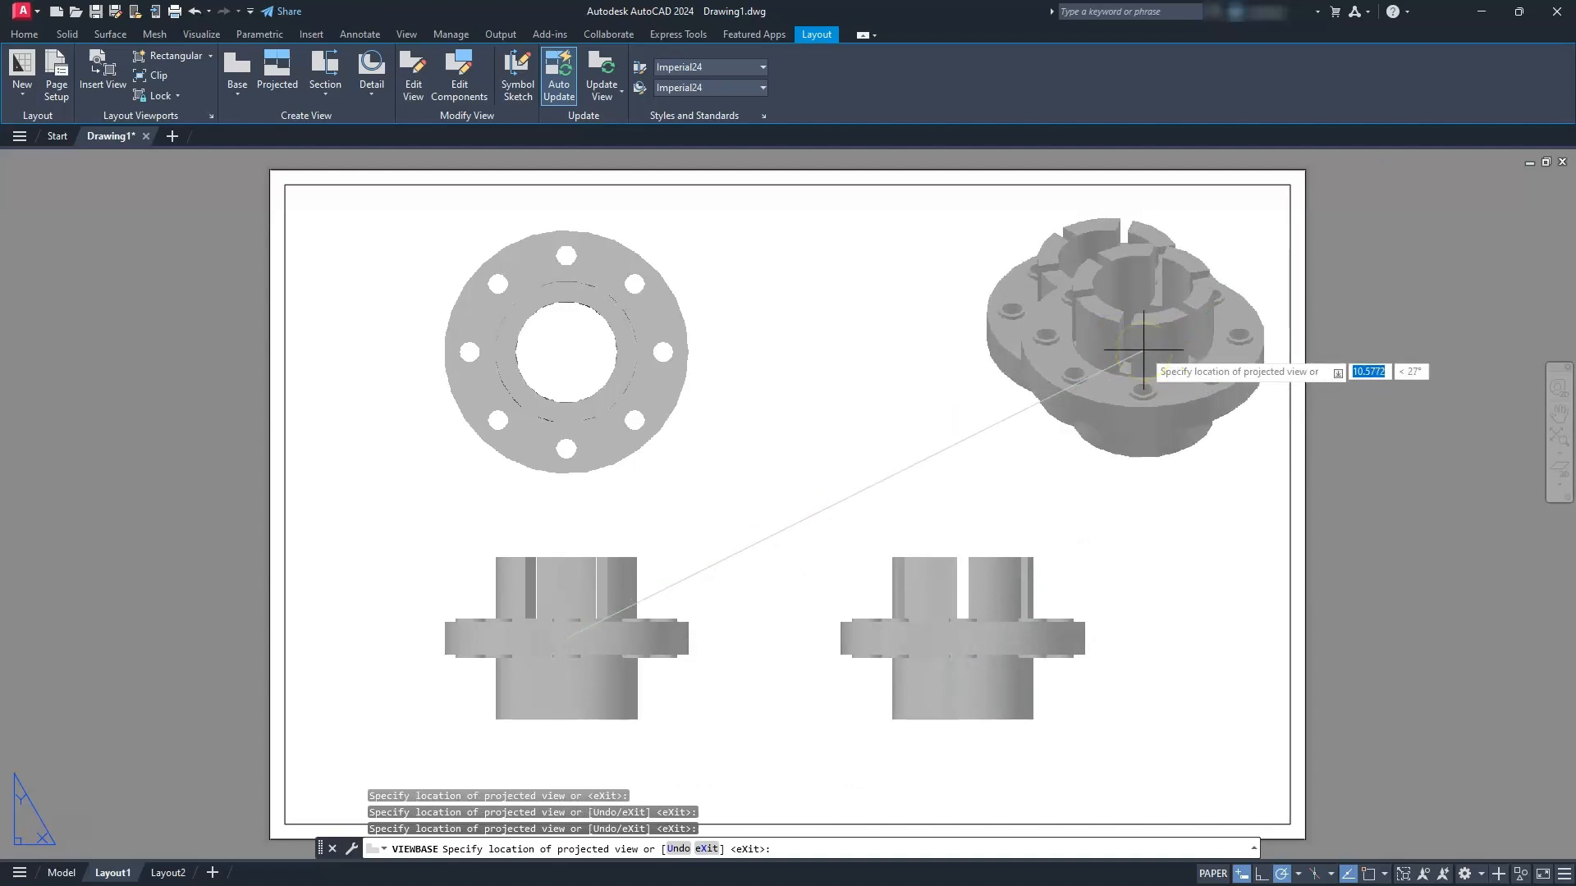
{"action": "right_click", "coordinate": [1195, 453]}
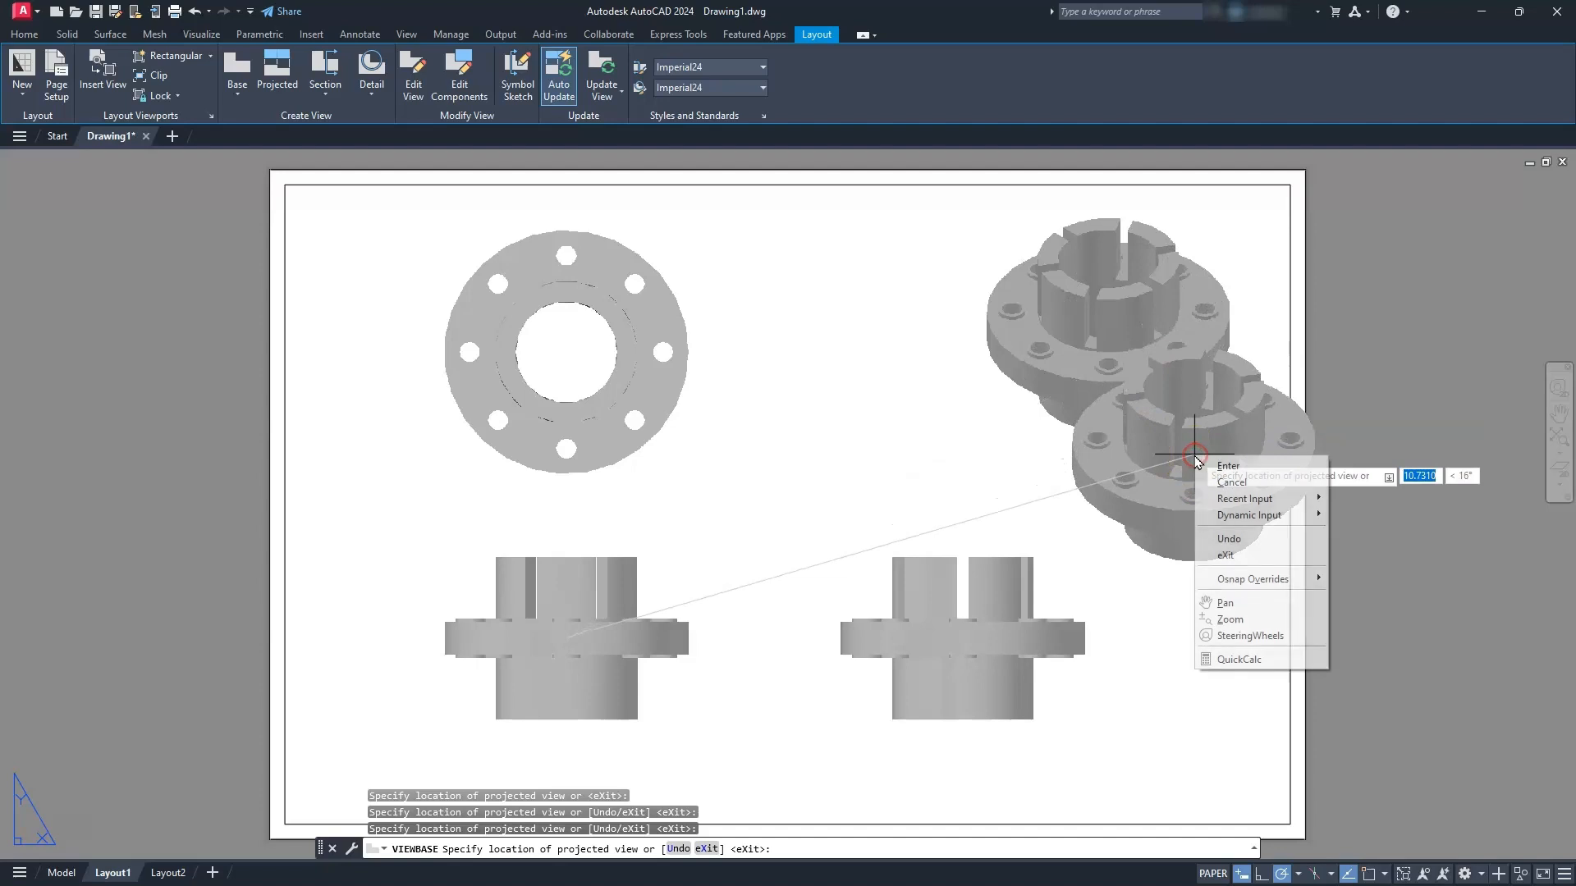
{"action": "left_click", "coordinate": [1251, 467]}
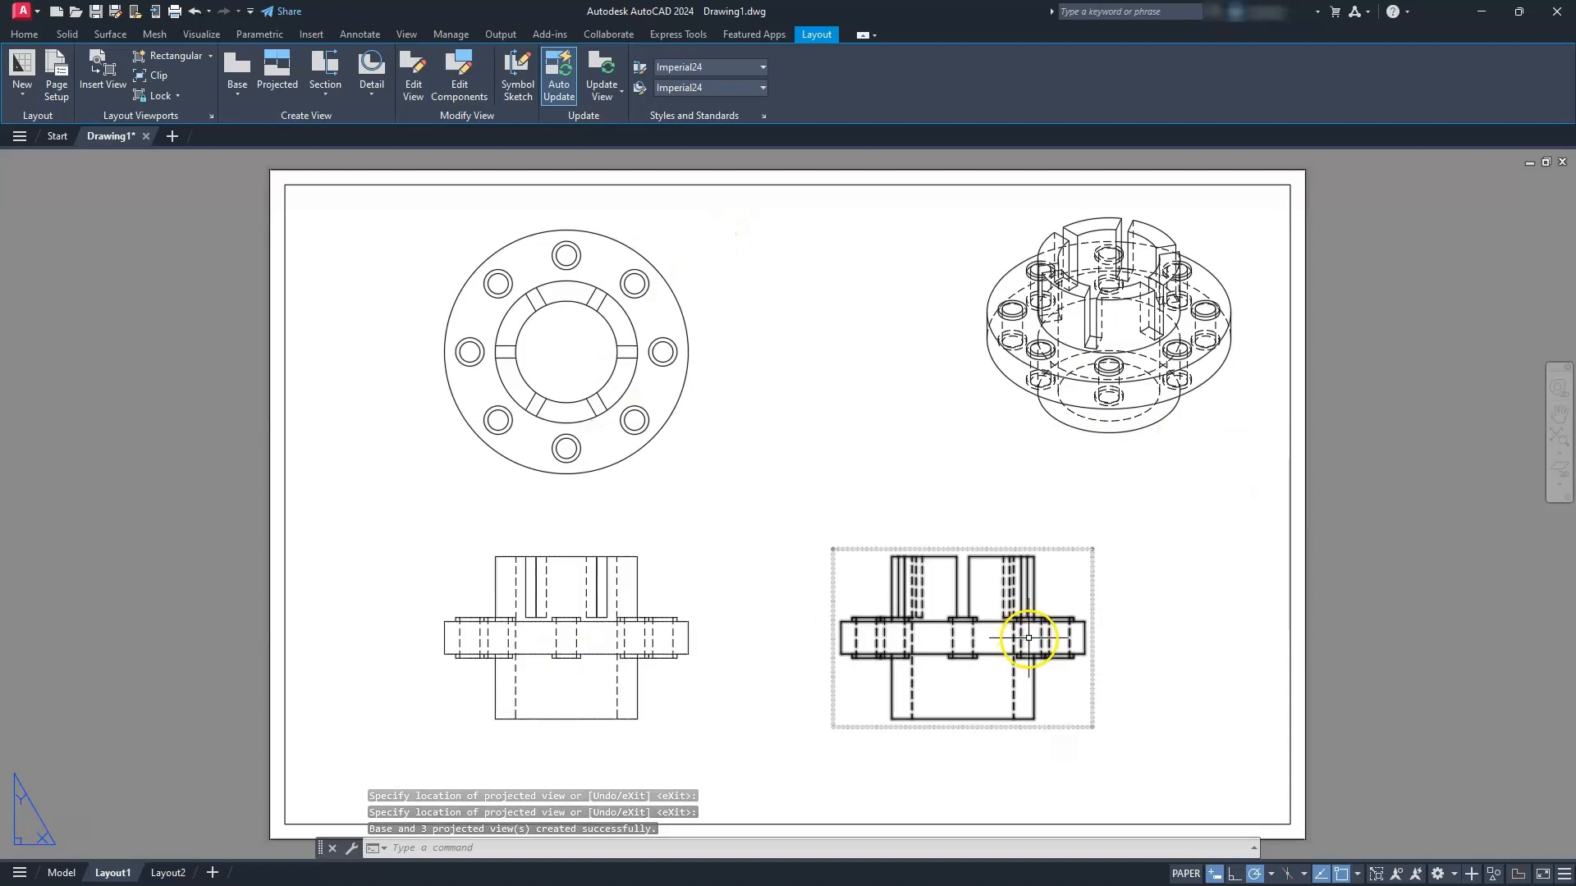
- Change the isometric view's display style to Shaded with visible lines
{"action": "left_click", "coordinate": [1134, 437]}
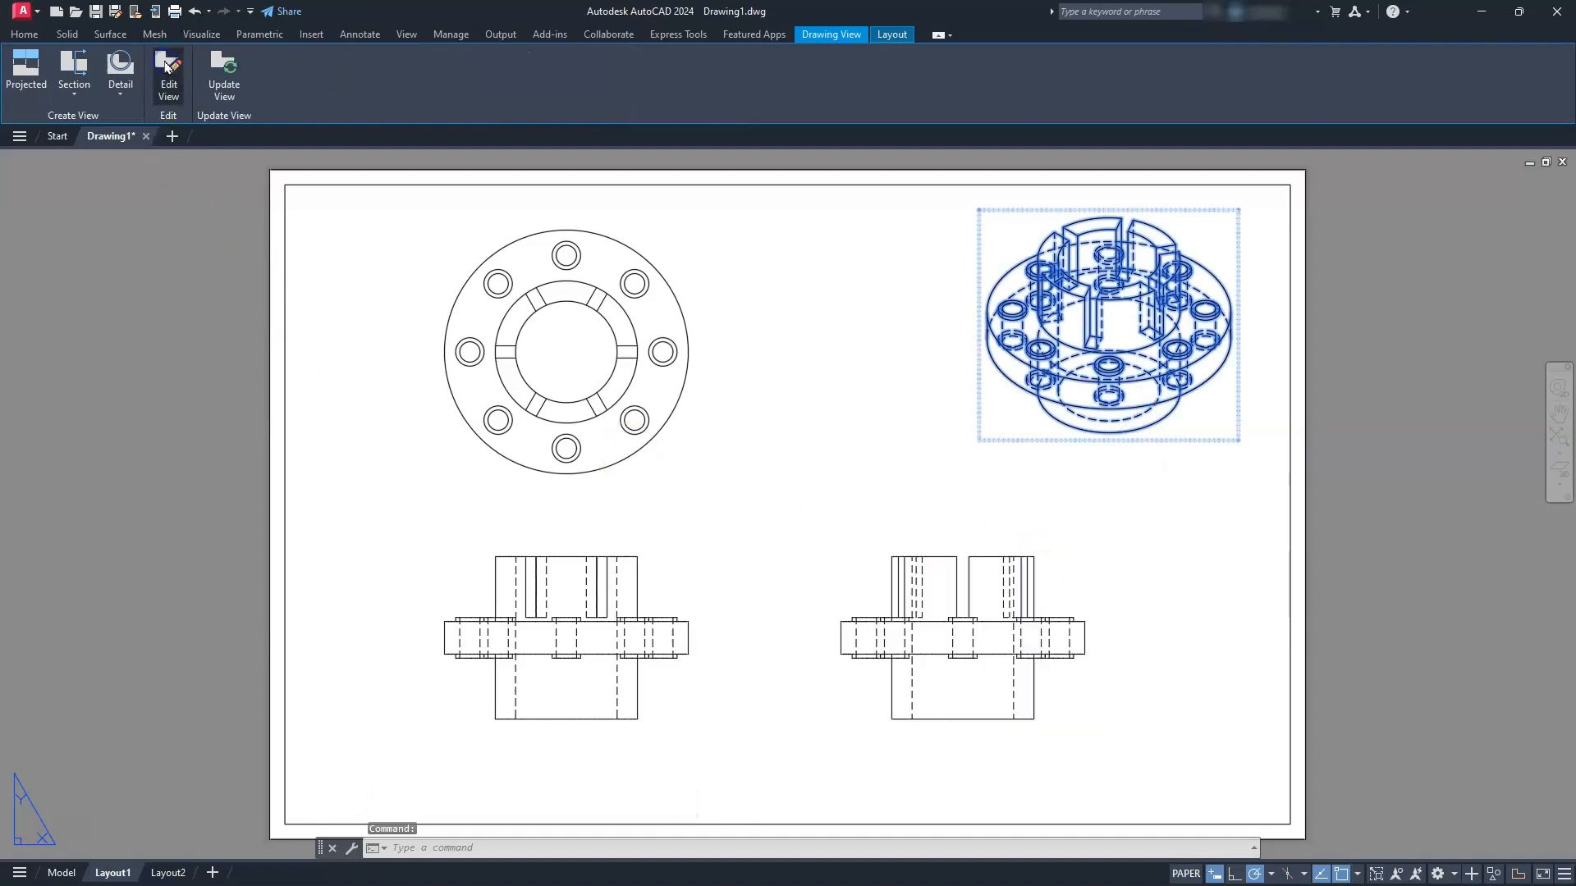
{"action": "left_click", "coordinate": [168, 74]}
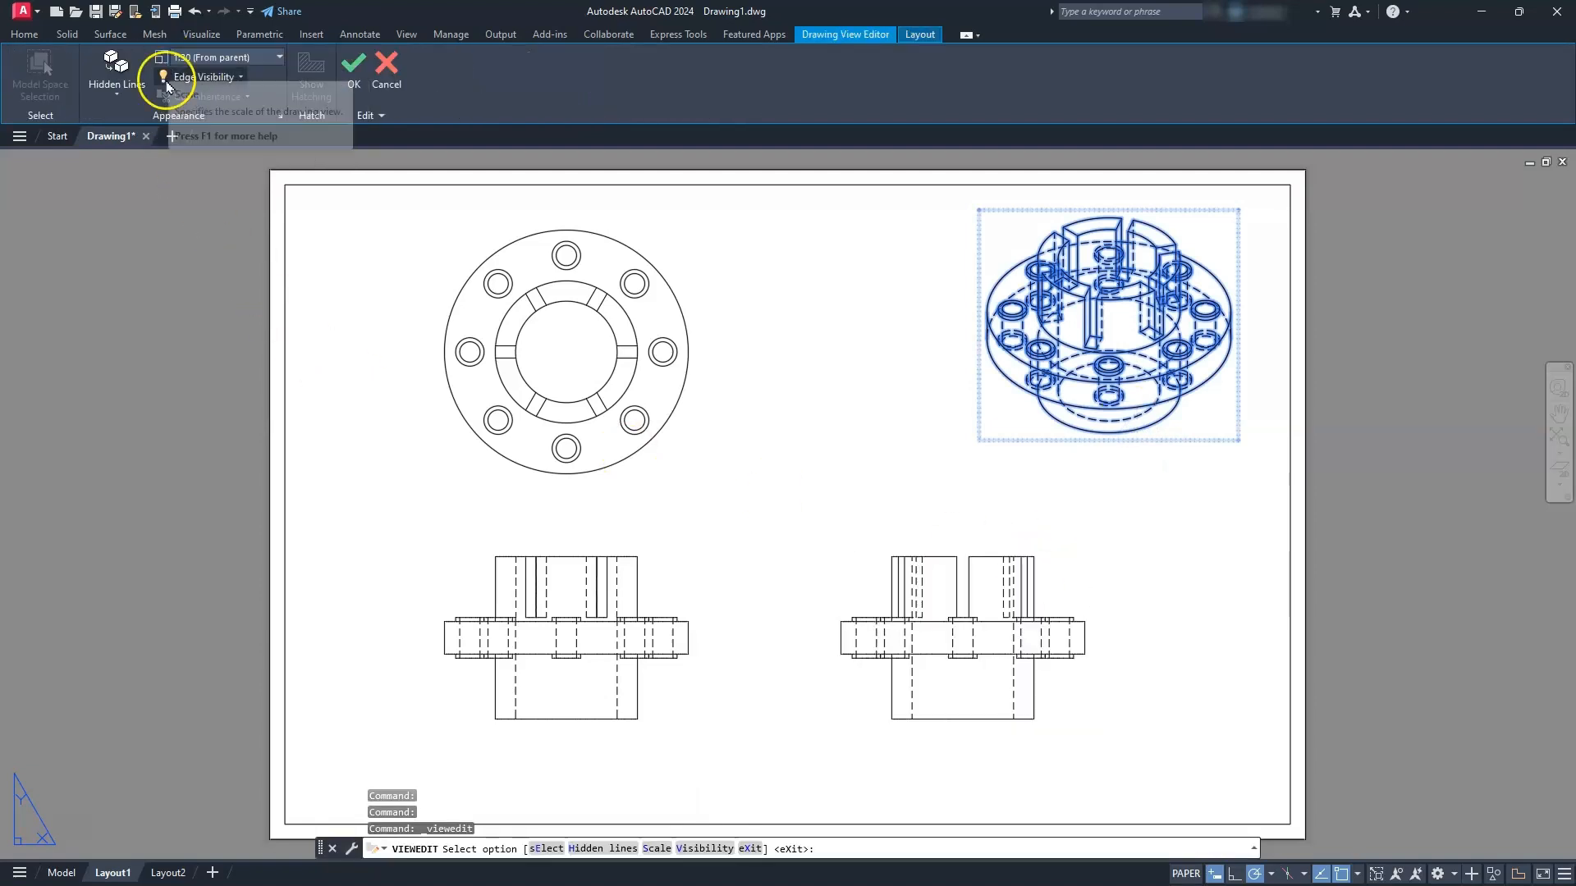
{"action": "left_click", "coordinate": [125, 96]}
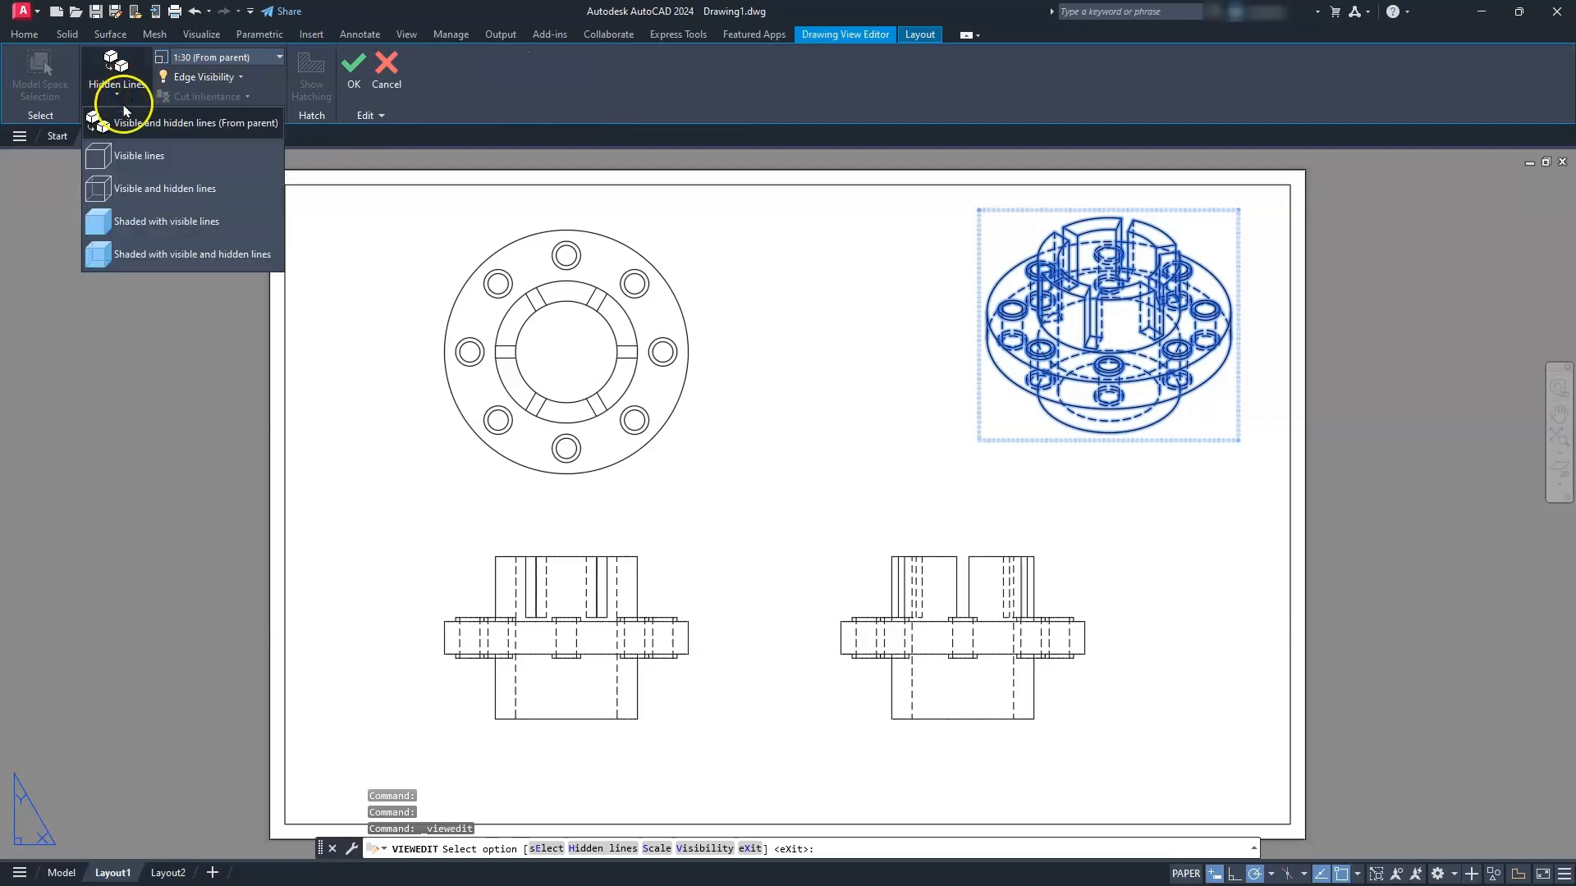
{"action": "left_click", "coordinate": [144, 228]}
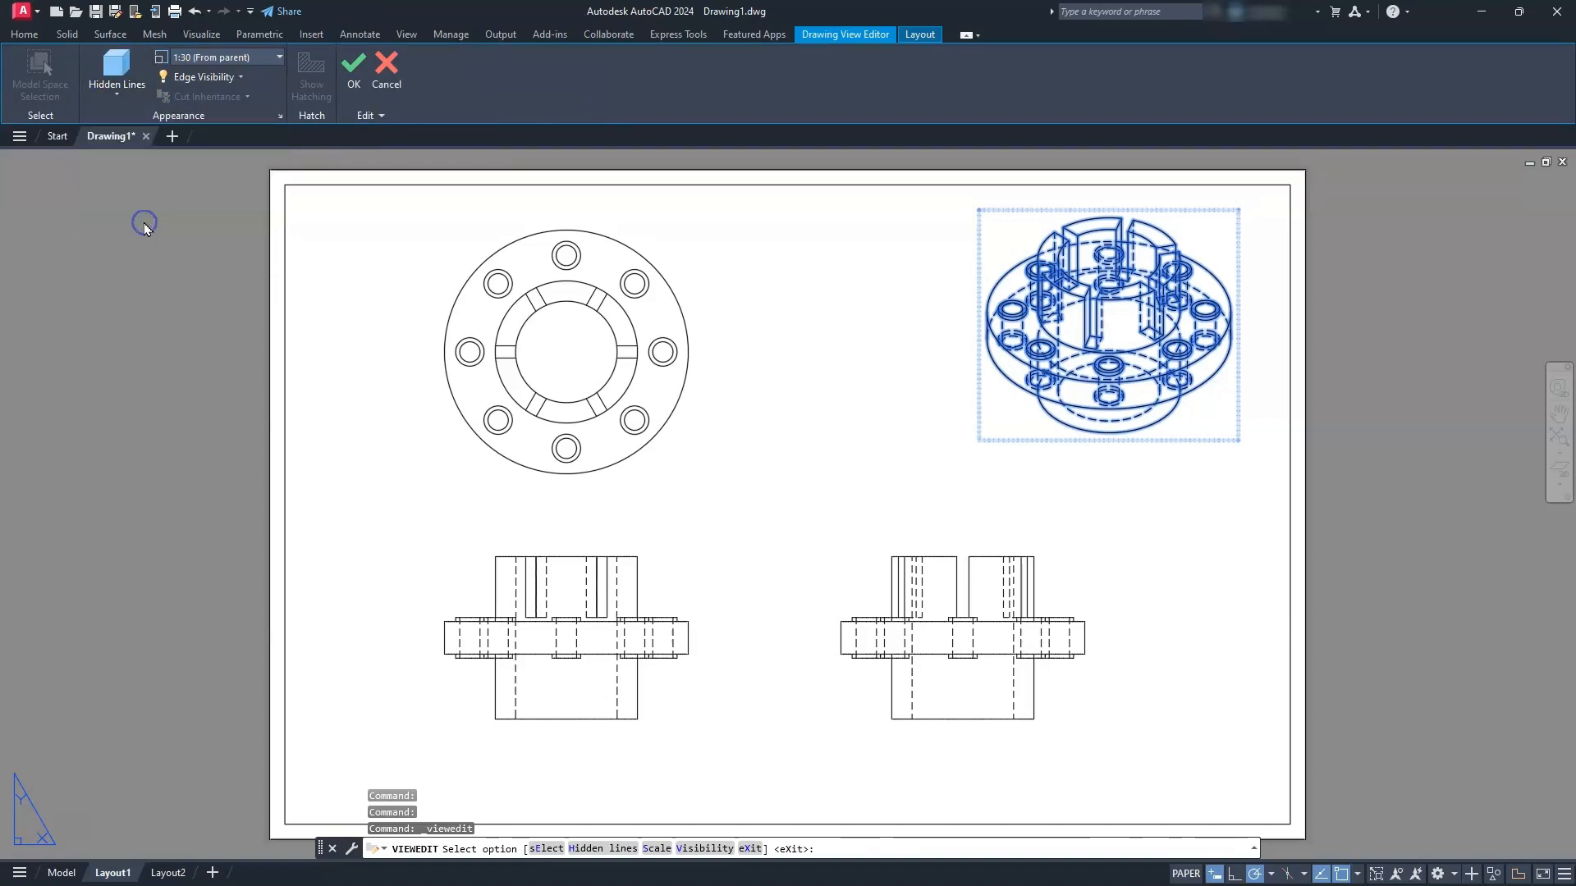
{"action": "left_click", "coordinate": [345, 78]}
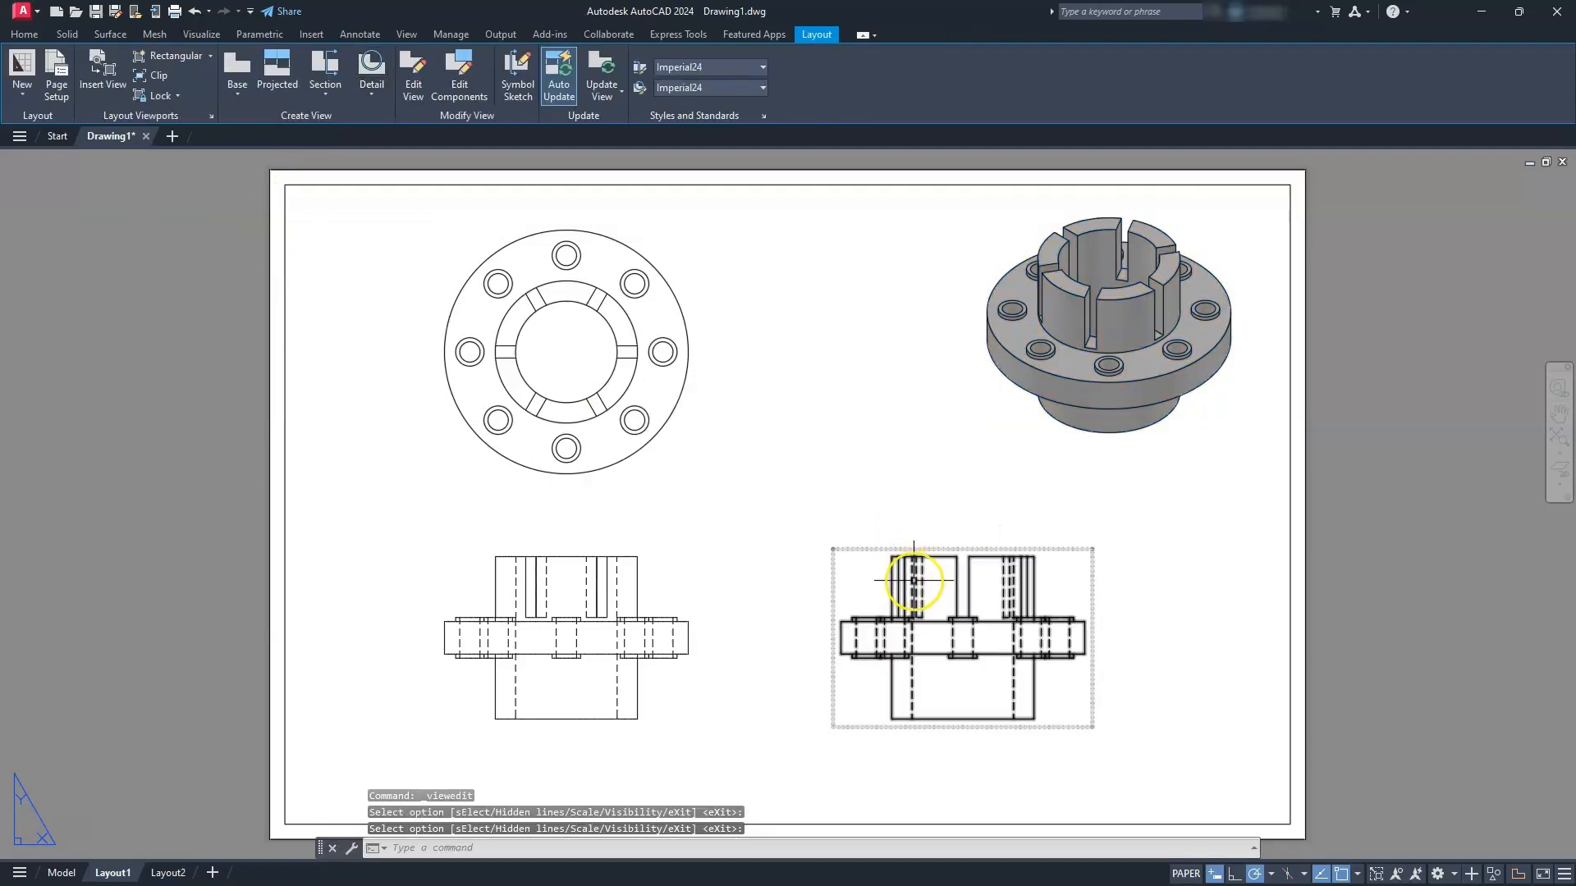
- Delete the projected side view to the right of the base view
{"action": "left_click", "coordinate": [862, 561]}
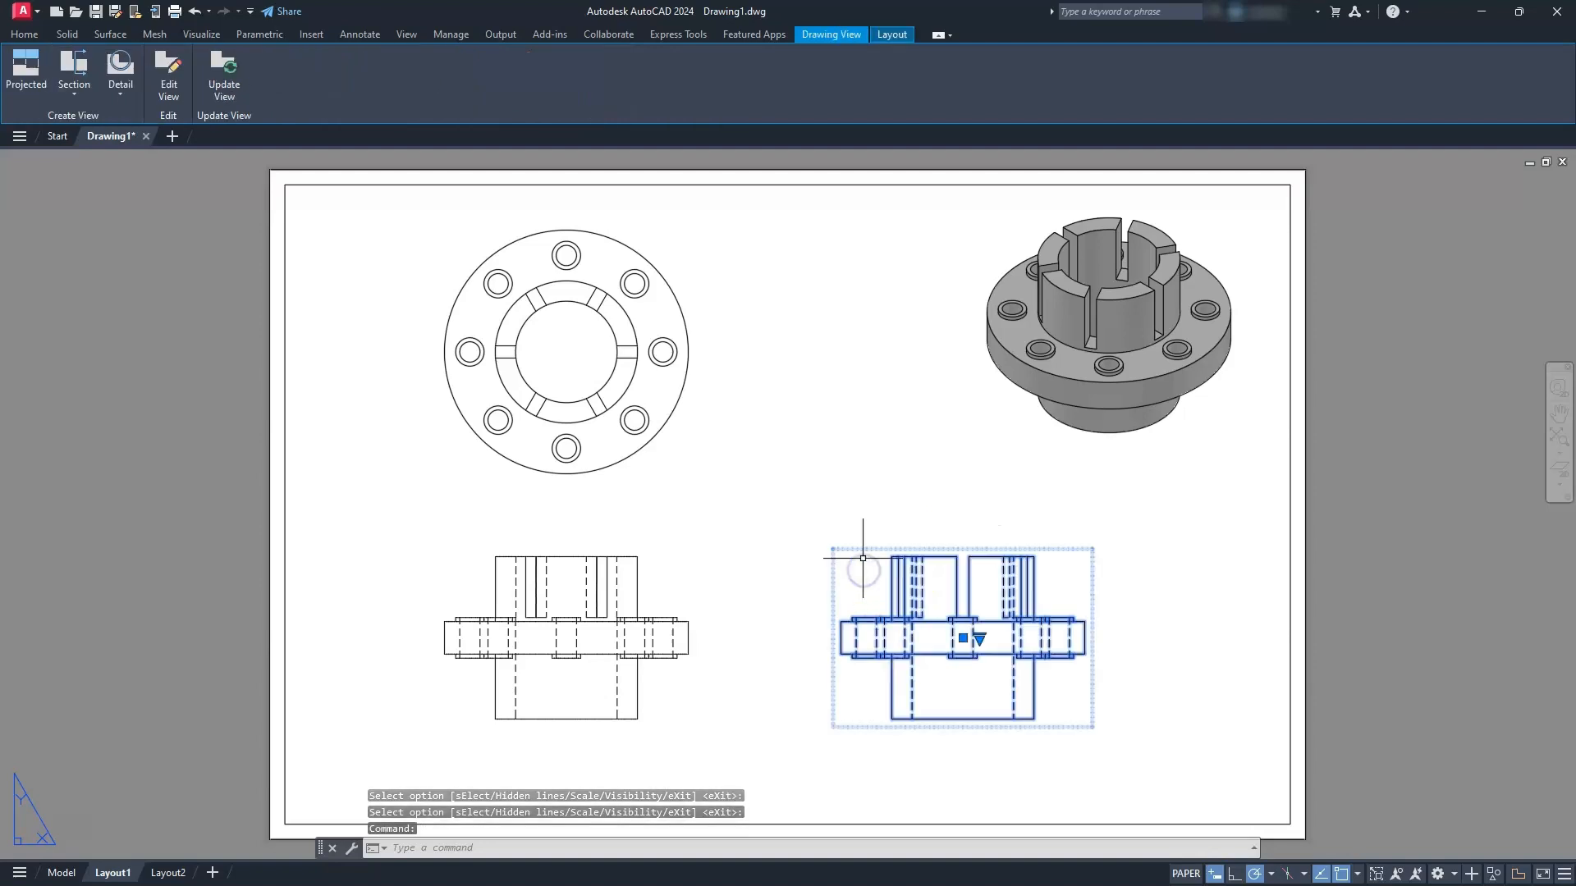
{"action": "key", "text": "Delete"}
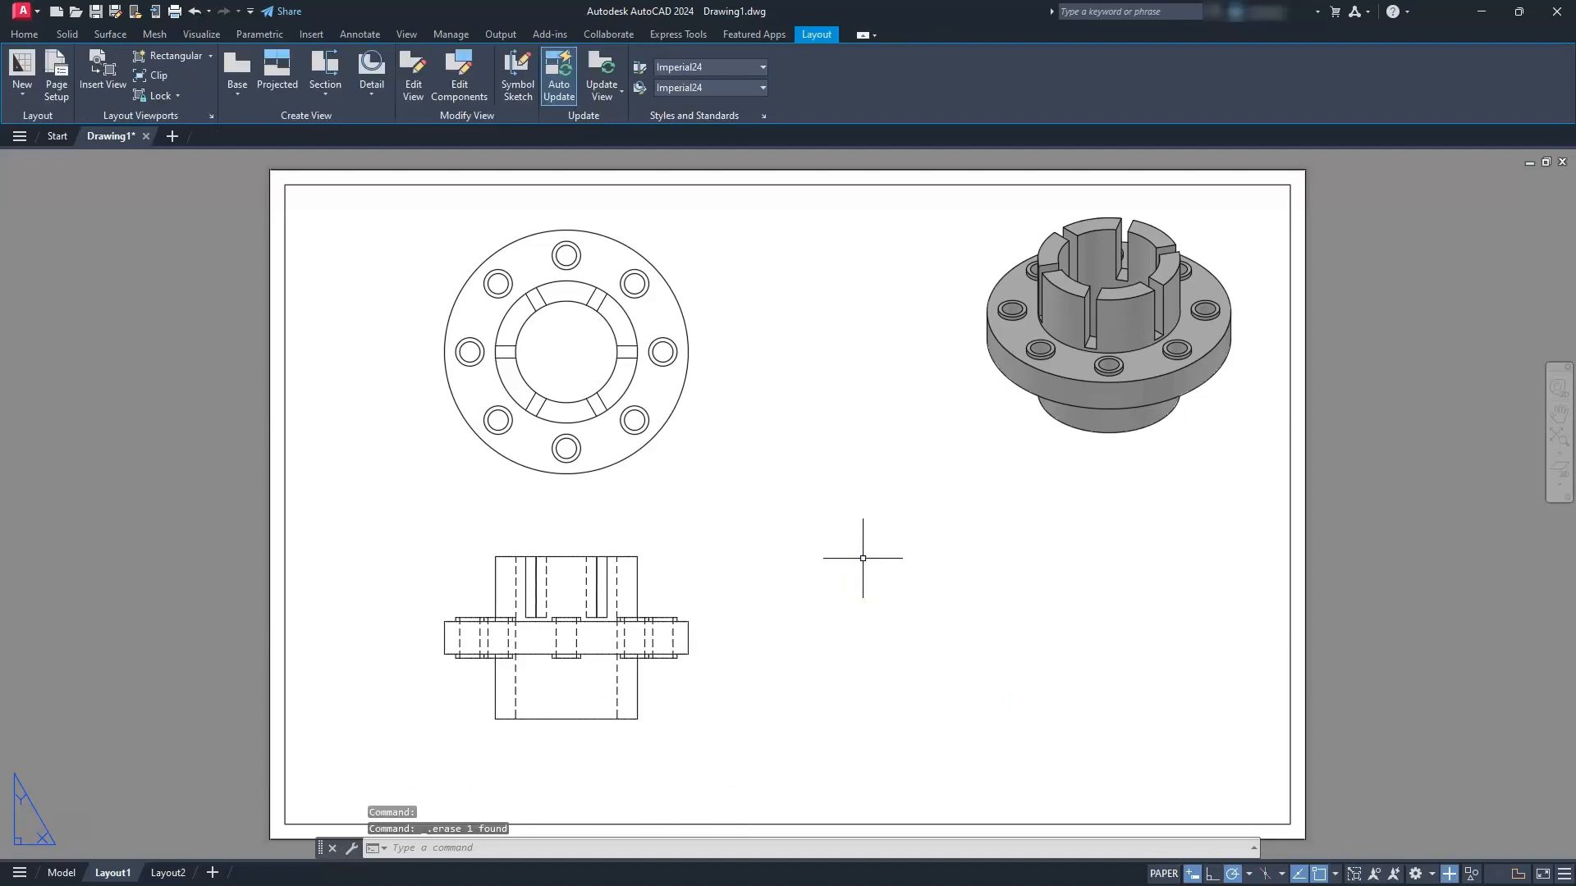
{"action": "left_click", "coordinate": [863, 548]}
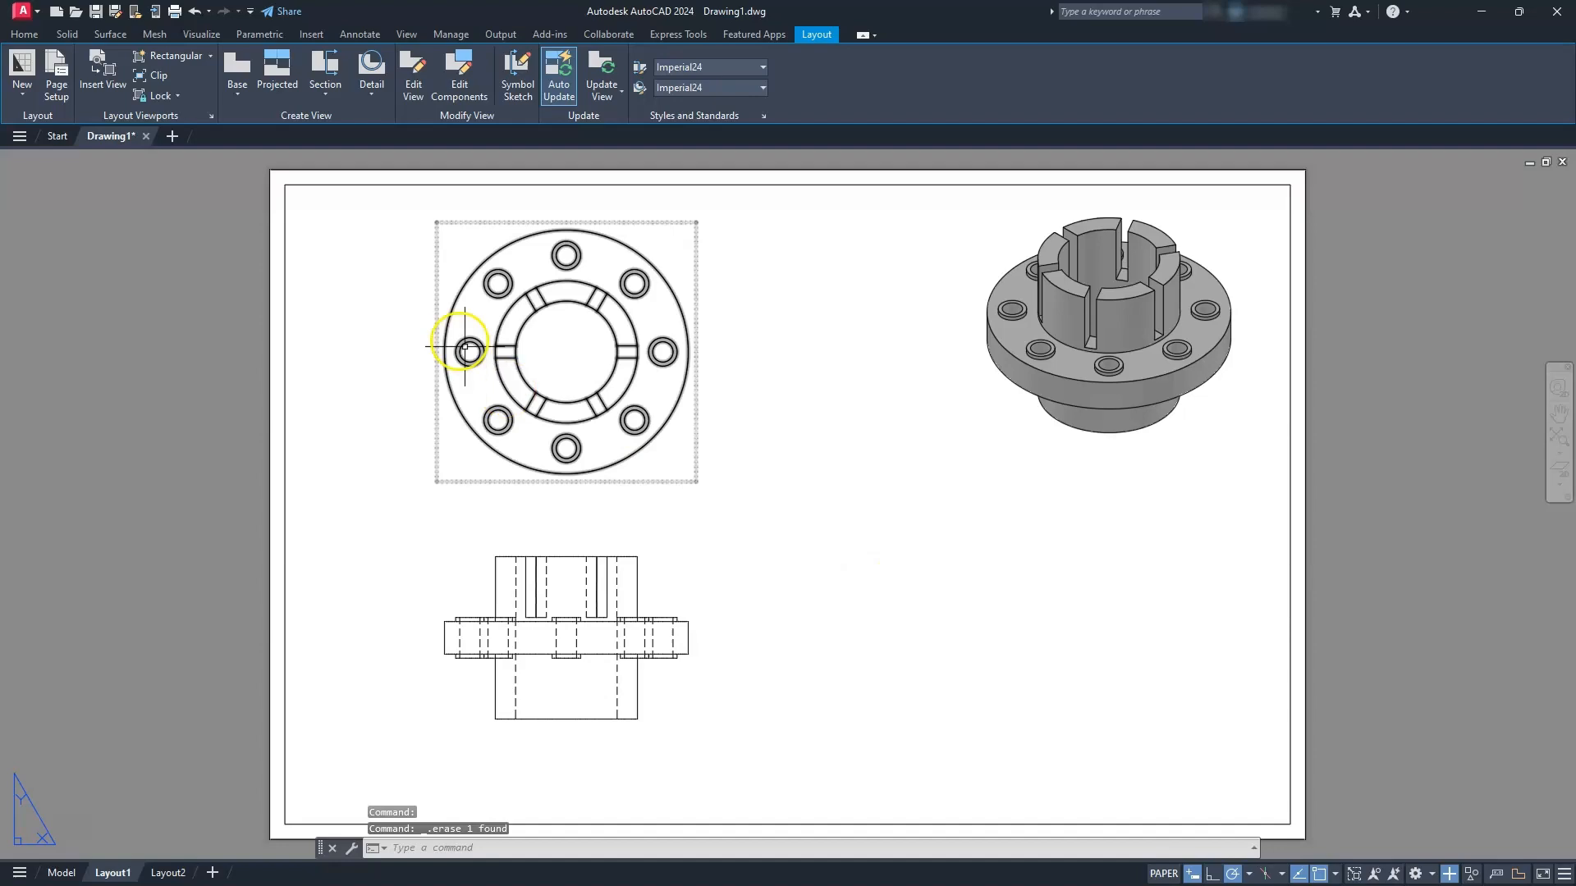
- Start a section view from the top view with a horizontal cutting line A-A through the flange's center, extending past both sides
{"action": "scroll", "coordinate": [485, 447], "scroll_direction": "down", "scroll_amount": 4}
{"action": "scroll", "coordinate": [495, 451], "scroll_direction": "up", "scroll_amount": 8}
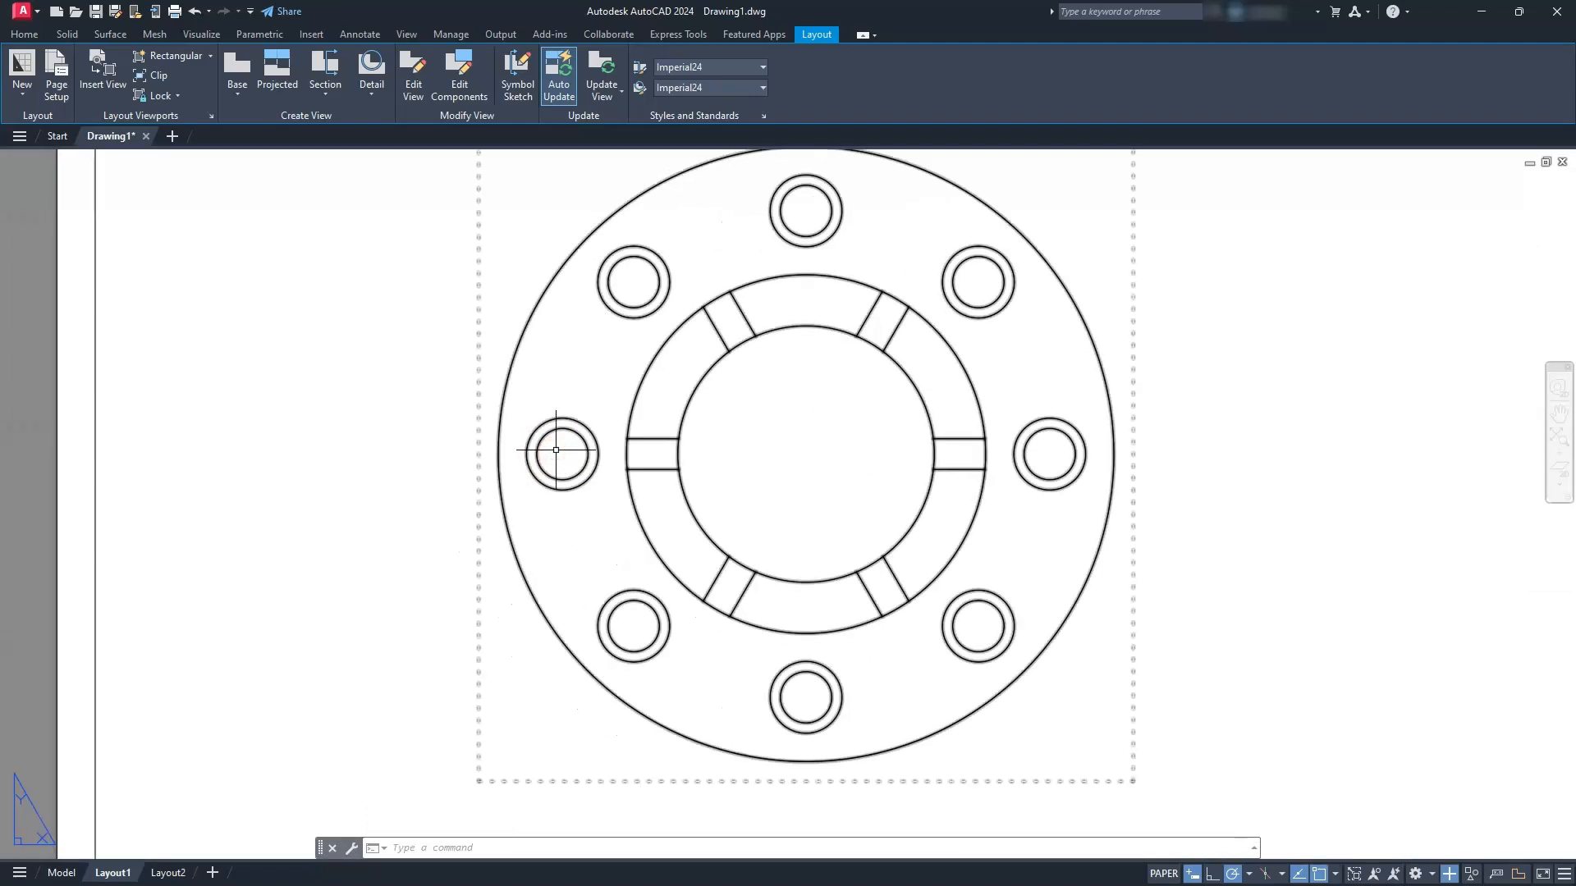
{"action": "scroll", "coordinate": [545, 457], "scroll_direction": "down", "scroll_amount": 2}
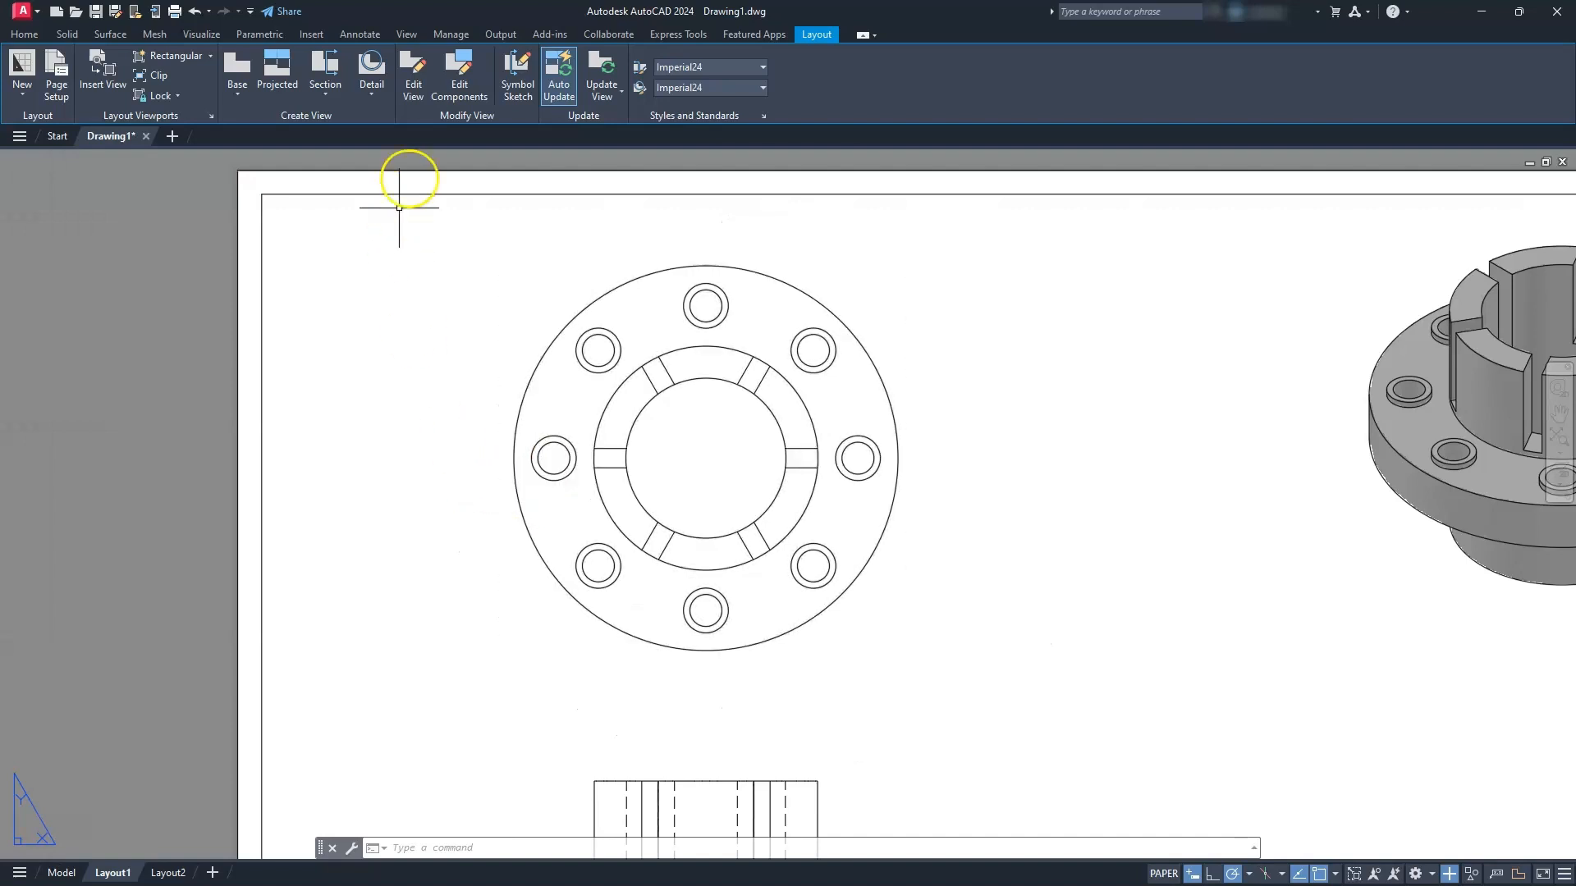
{"action": "left_click", "coordinate": [328, 66]}
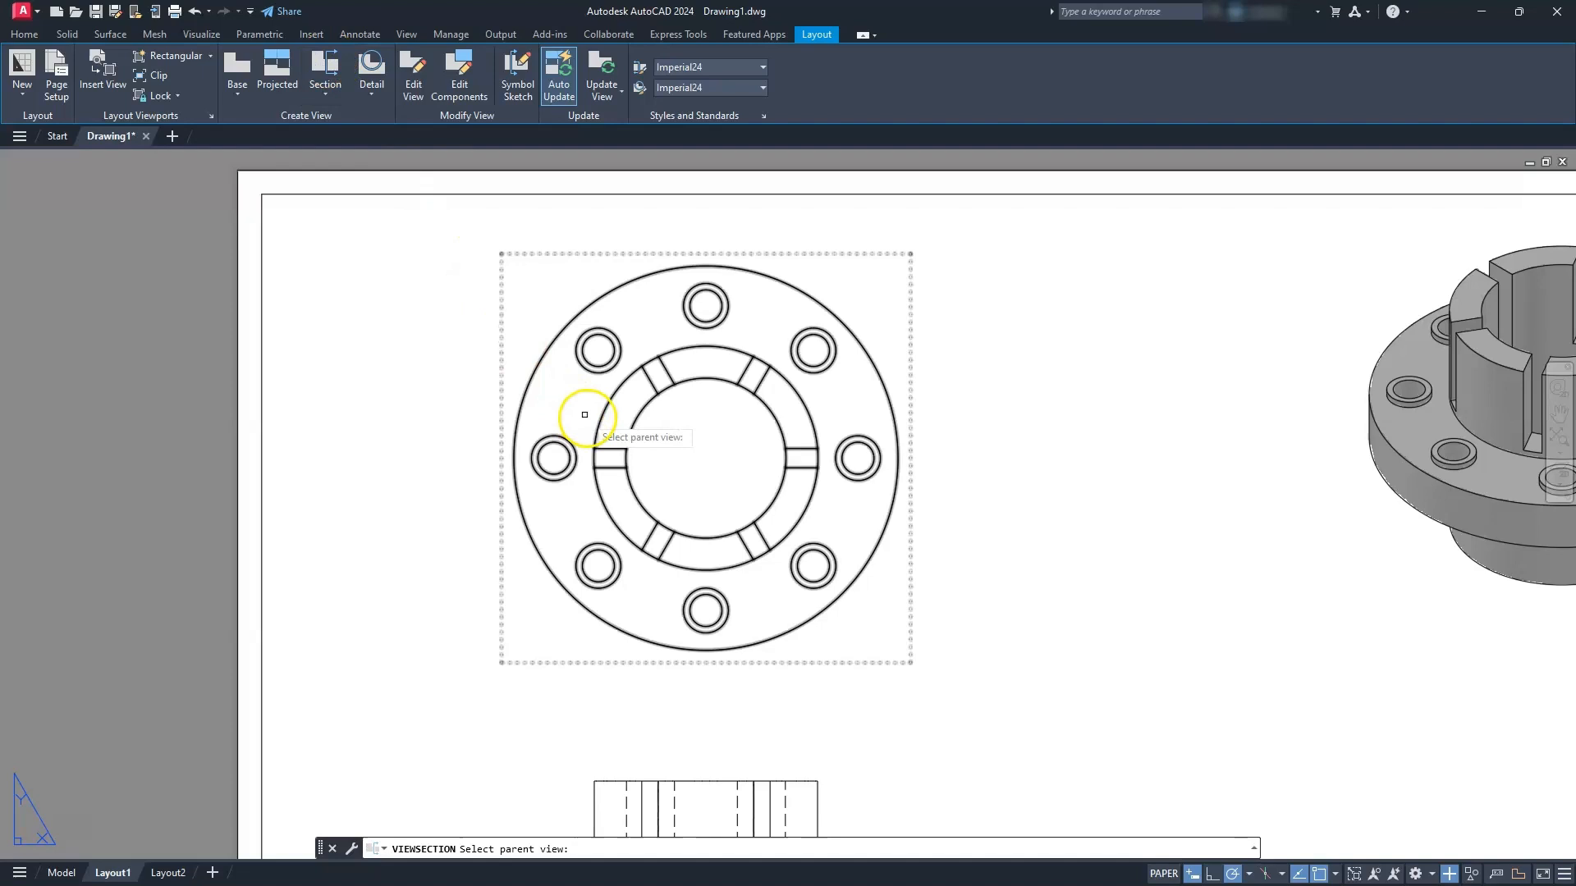
{"action": "left_click", "coordinate": [679, 440]}
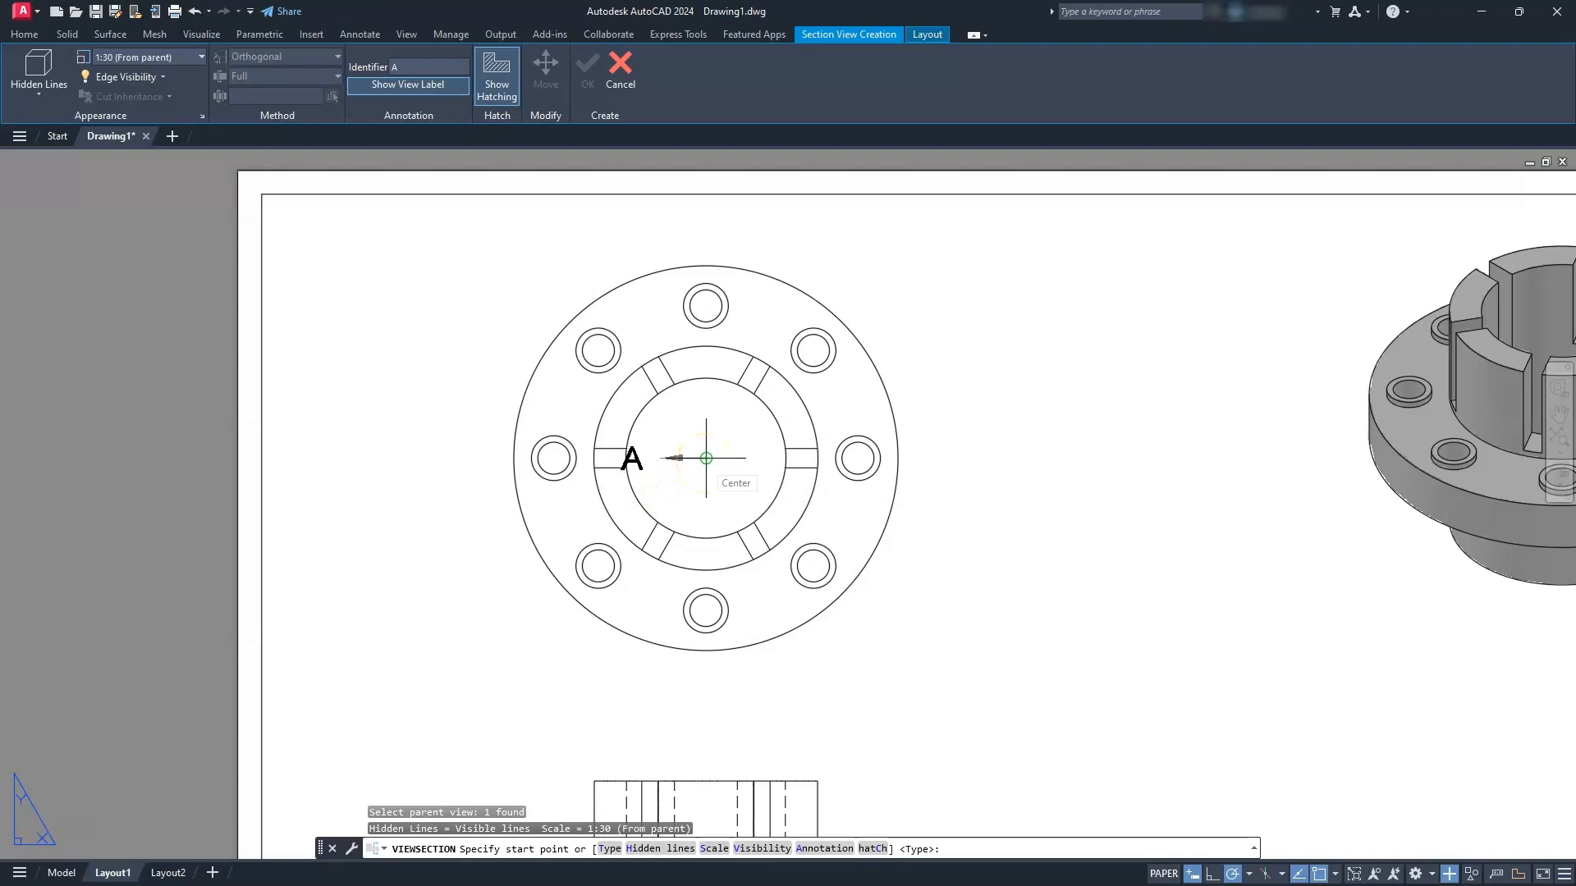
{"action": "left_click", "coordinate": [470, 458]}
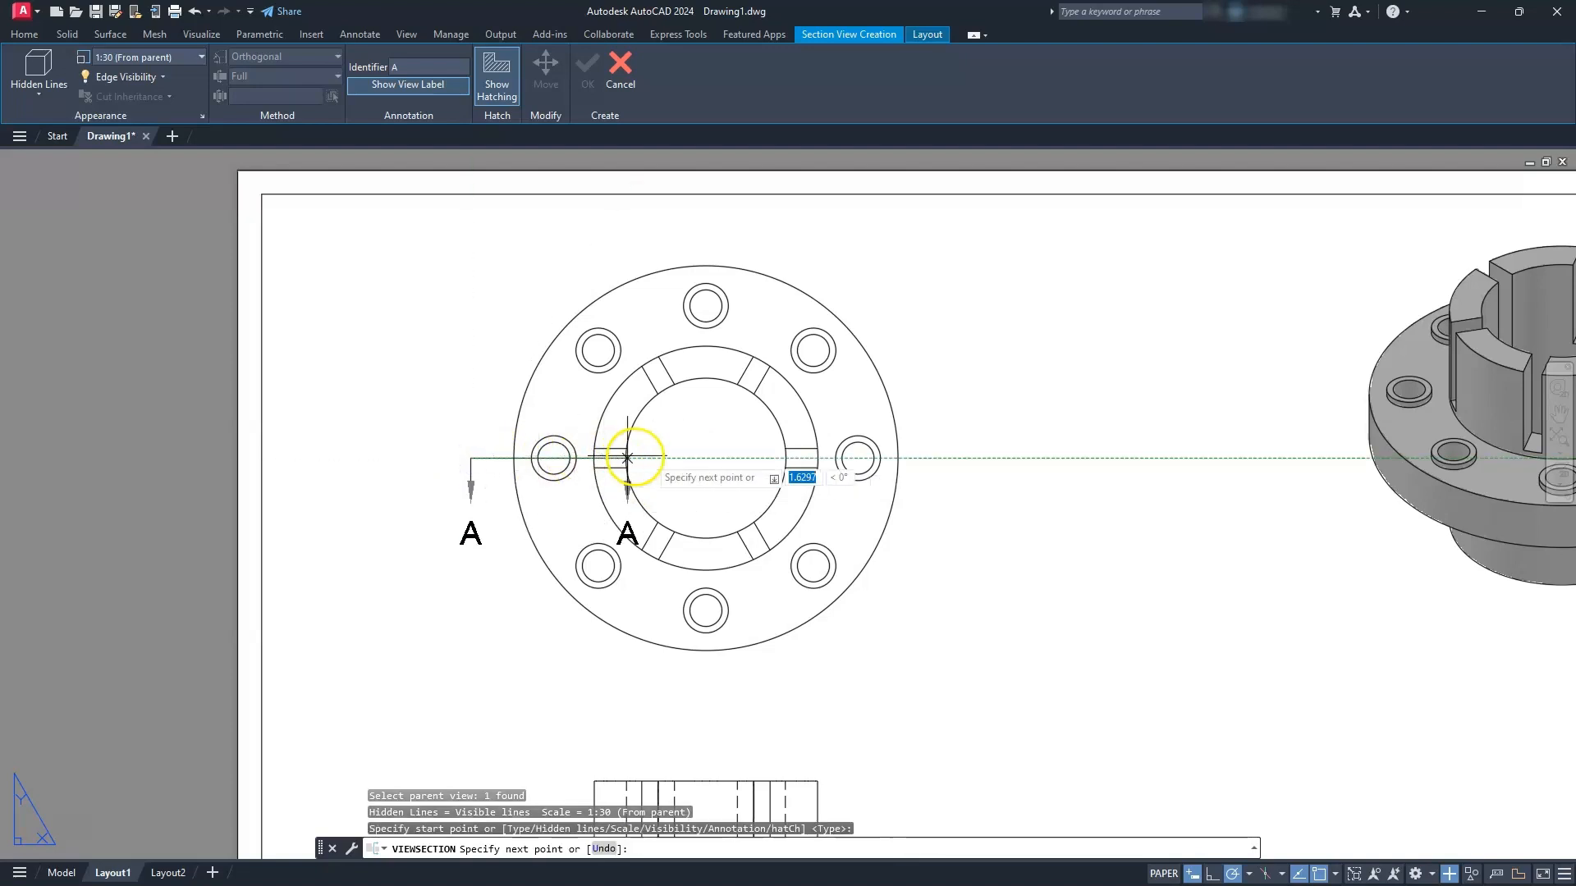
{"action": "left_click", "coordinate": [942, 458]}
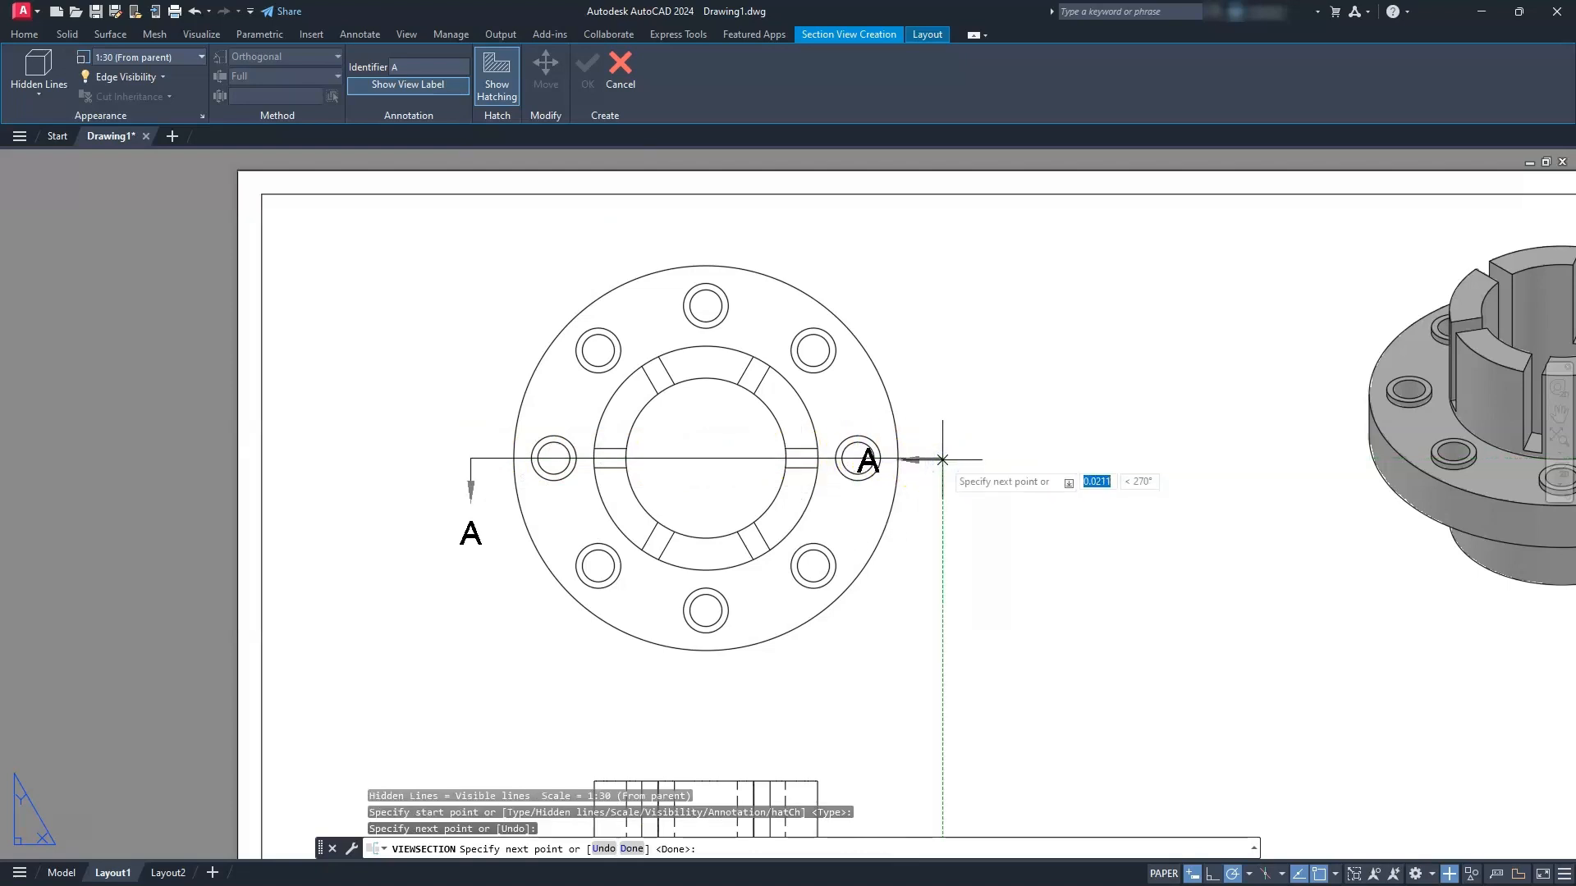
{"action": "key", "text": "Return"}
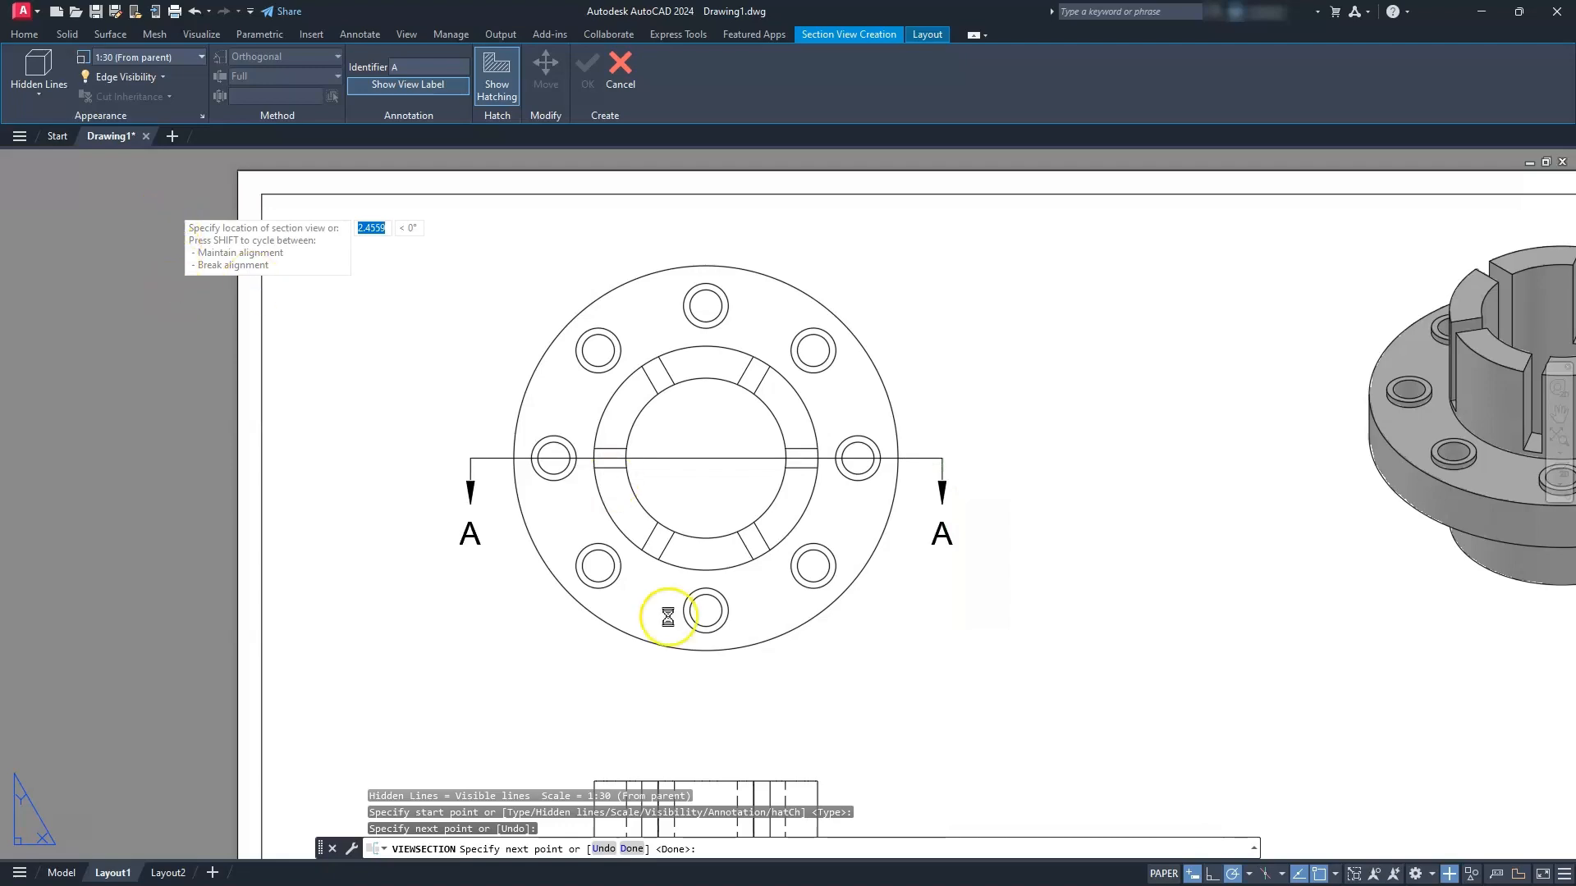
- Place section view A-A directly below the top view, overlapping the base view, and finish creating it
{"action": "middle_click_drag", "start_coordinate": [682, 682], "coordinate": [805, 256]}
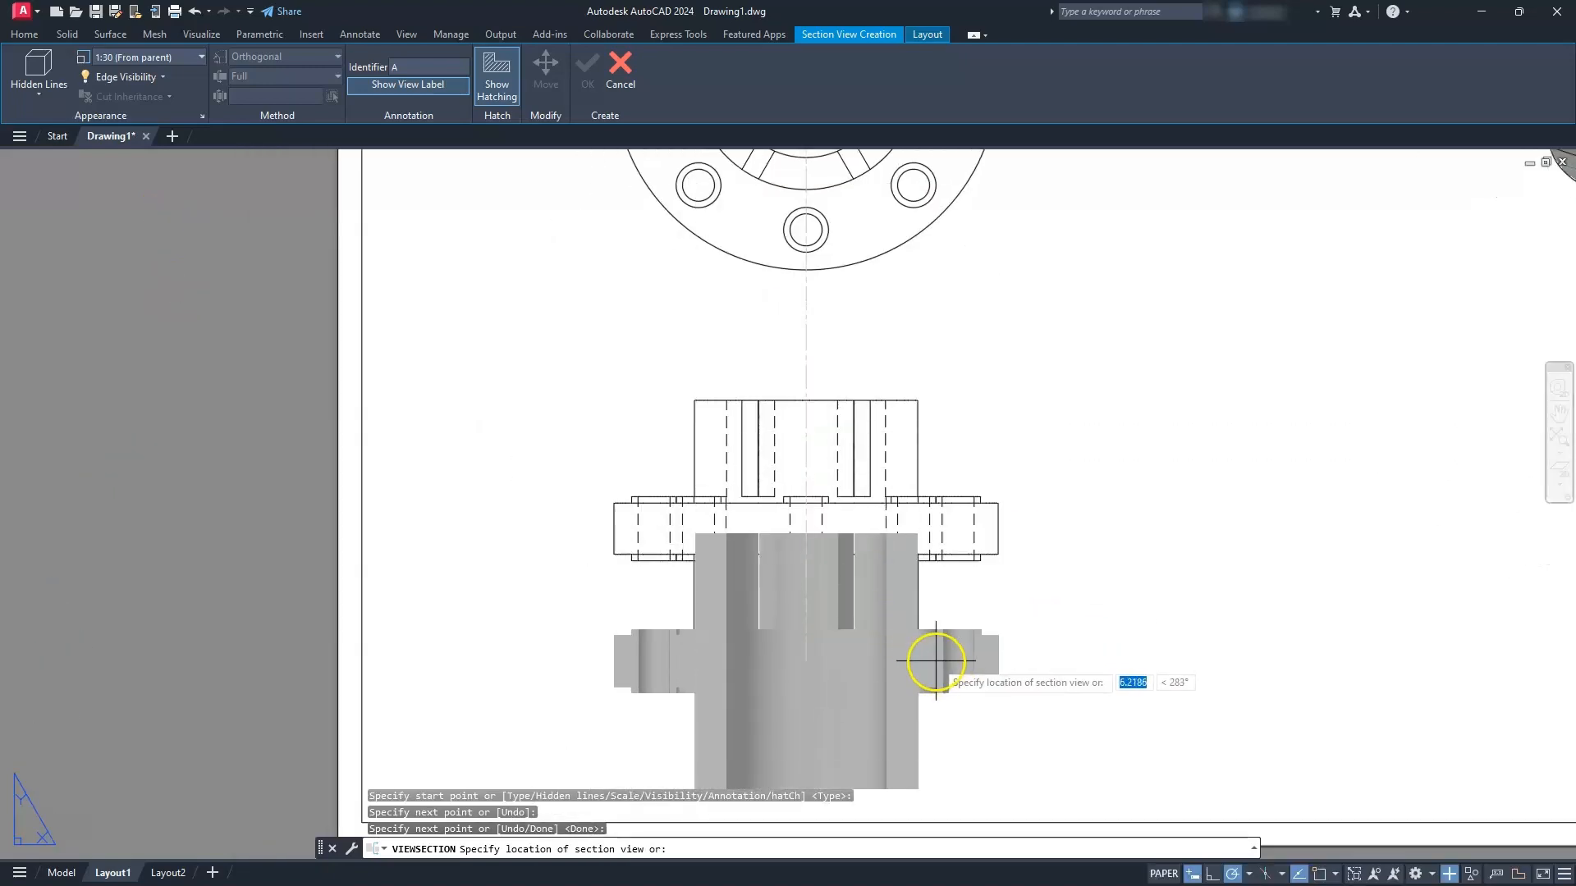
{"action": "left_click", "coordinate": [945, 675]}
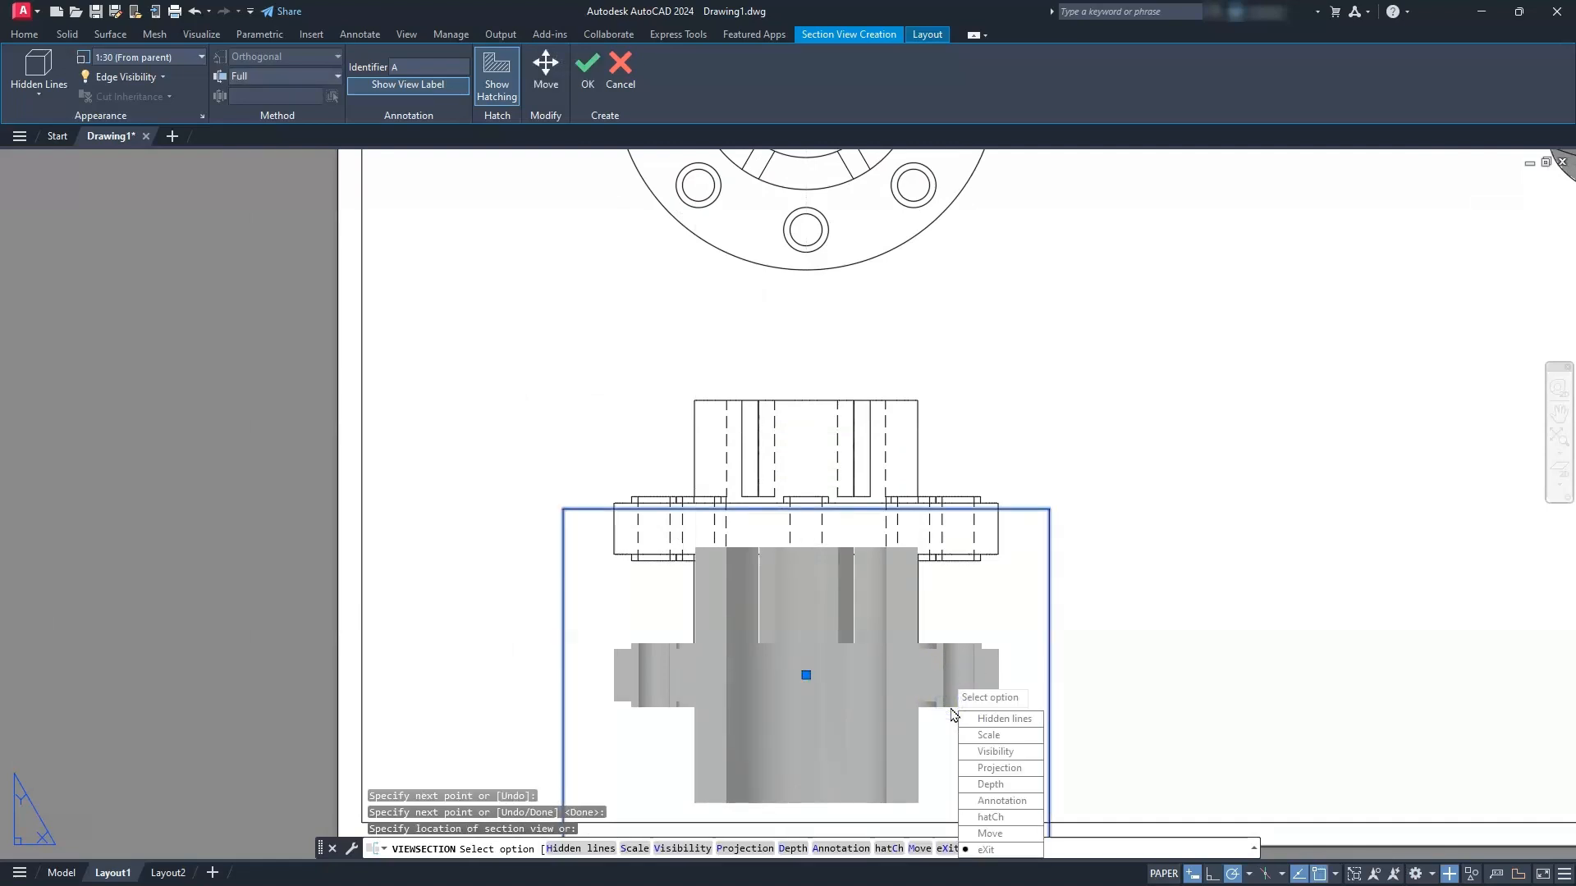
{"action": "key", "text": "Return"}
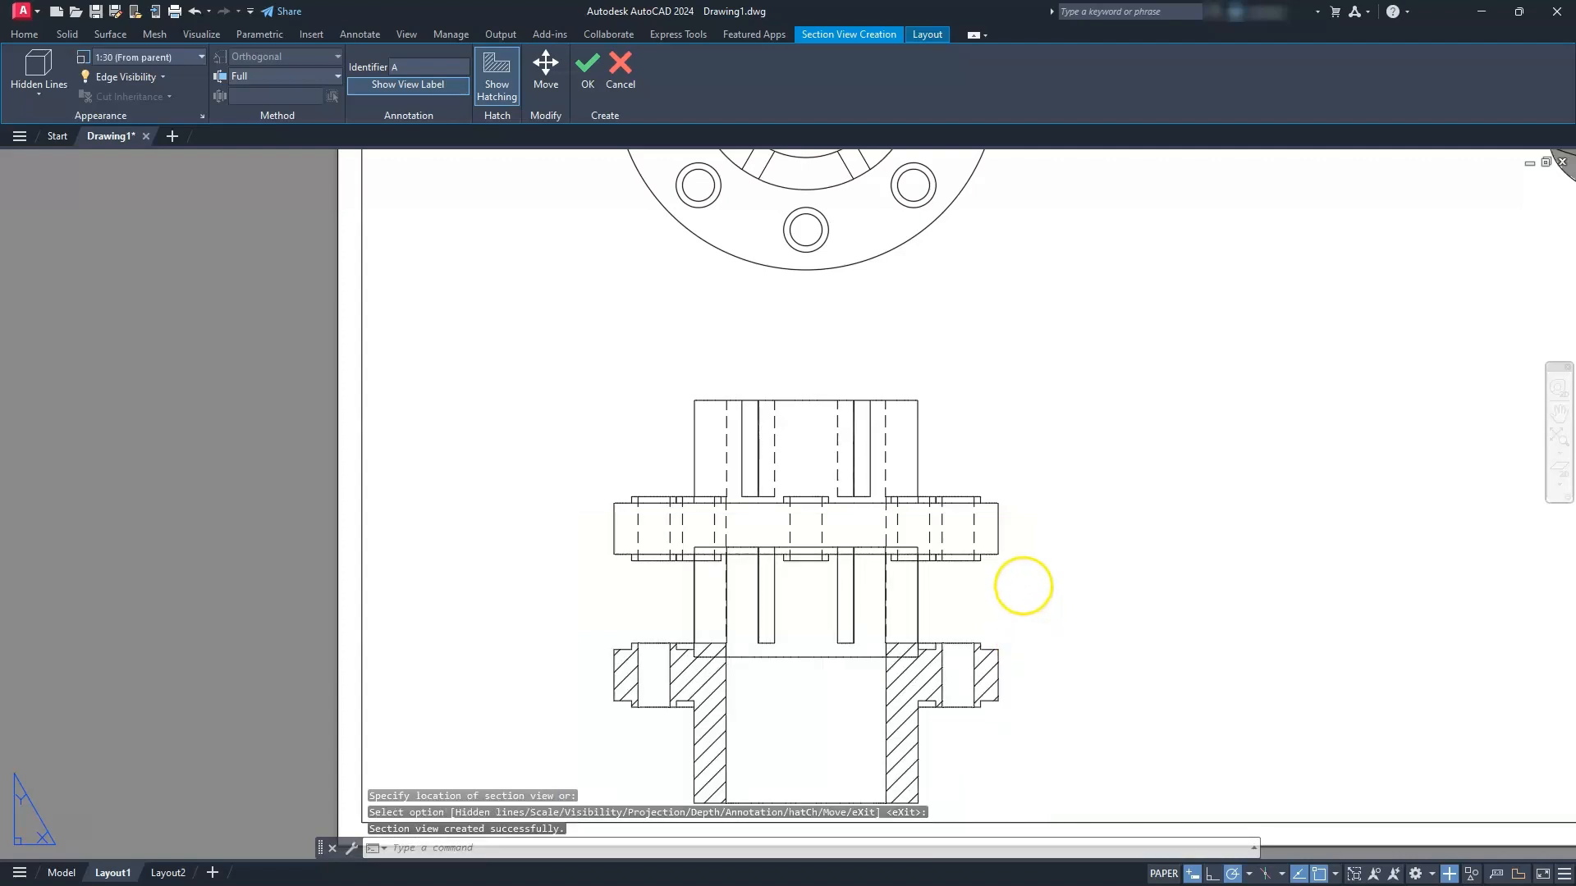
- Set section view A-A's view alignment to Broken in its properties
{"action": "scroll", "coordinate": [1024, 556], "scroll_direction": "down", "scroll_amount": 3}
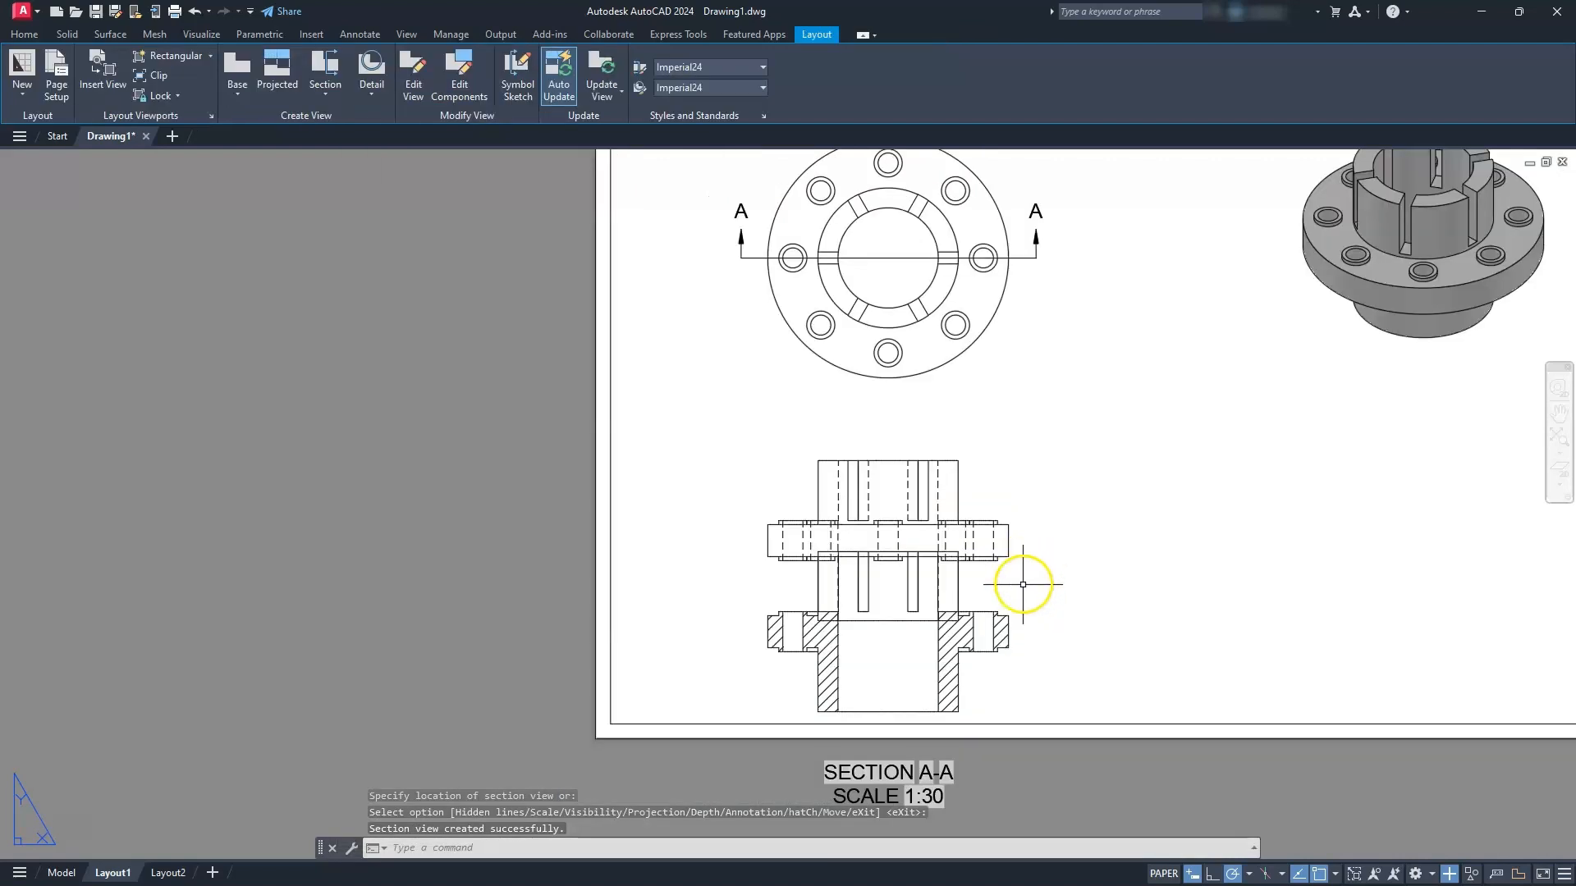
{"action": "left_click", "coordinate": [1015, 693]}
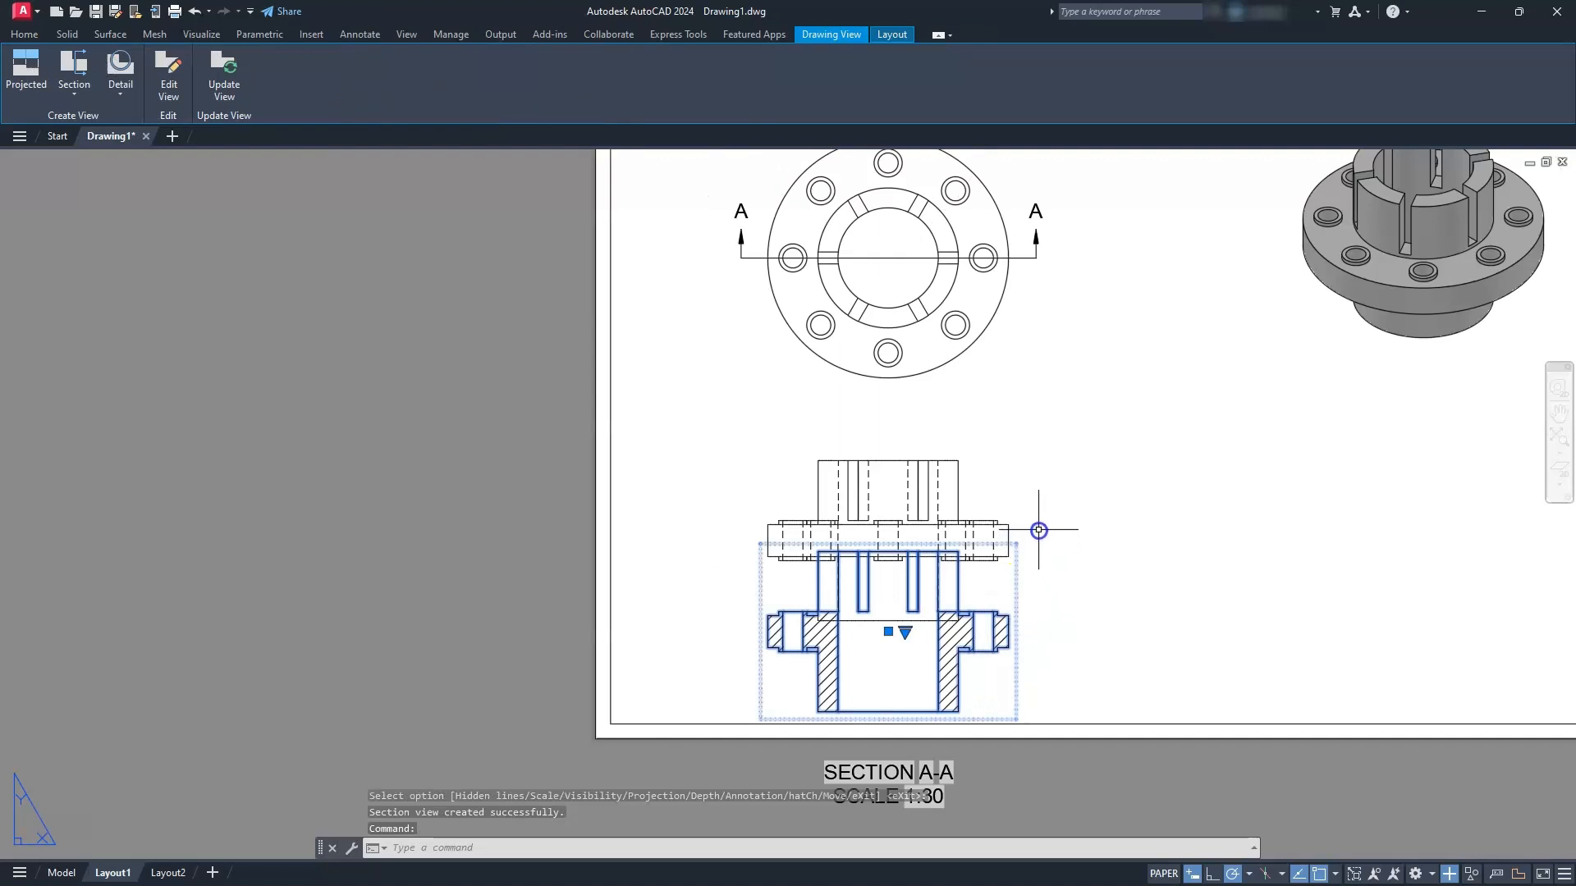
{"action": "left_click", "coordinate": [888, 632]}
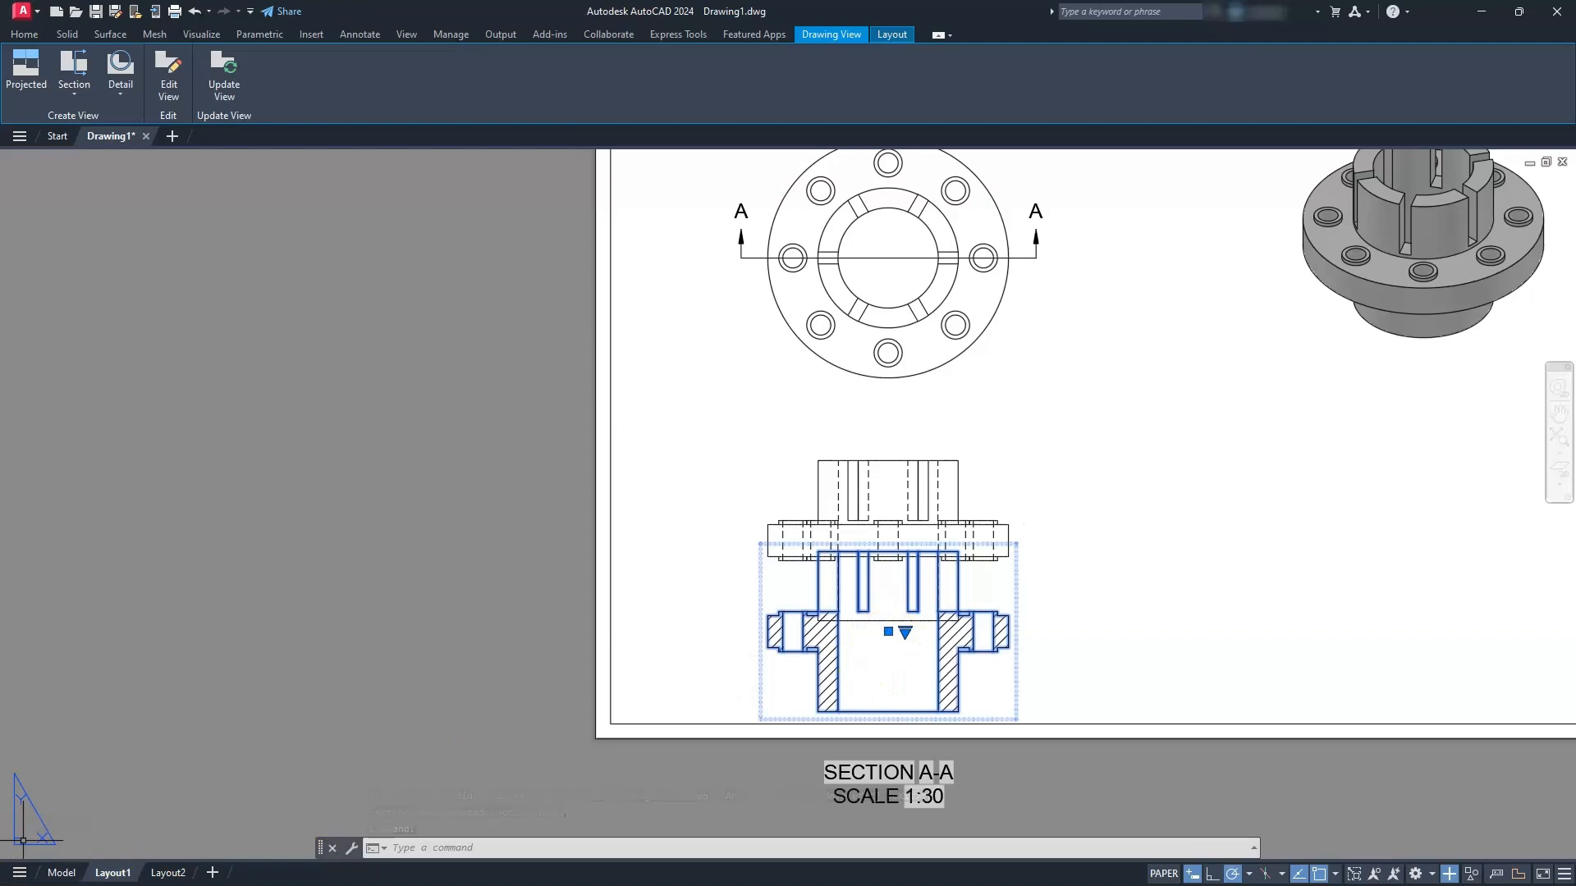
{"action": "left_click", "coordinate": [702, 601]}
{"action": "left_click", "coordinate": [869, 696]}
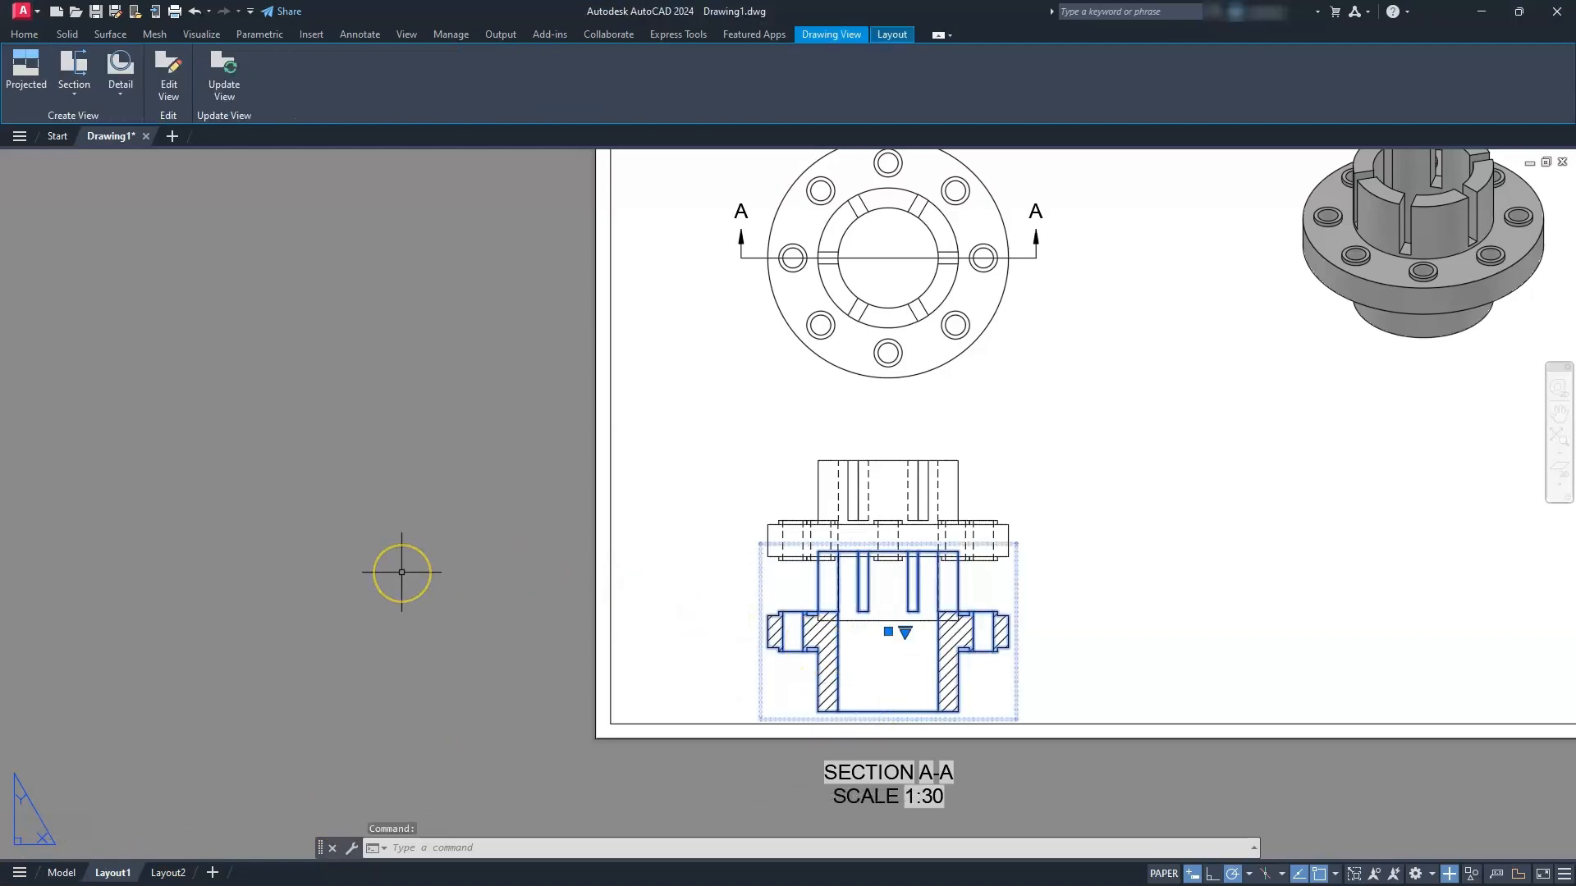
{"action": "type", "text": "PR"}
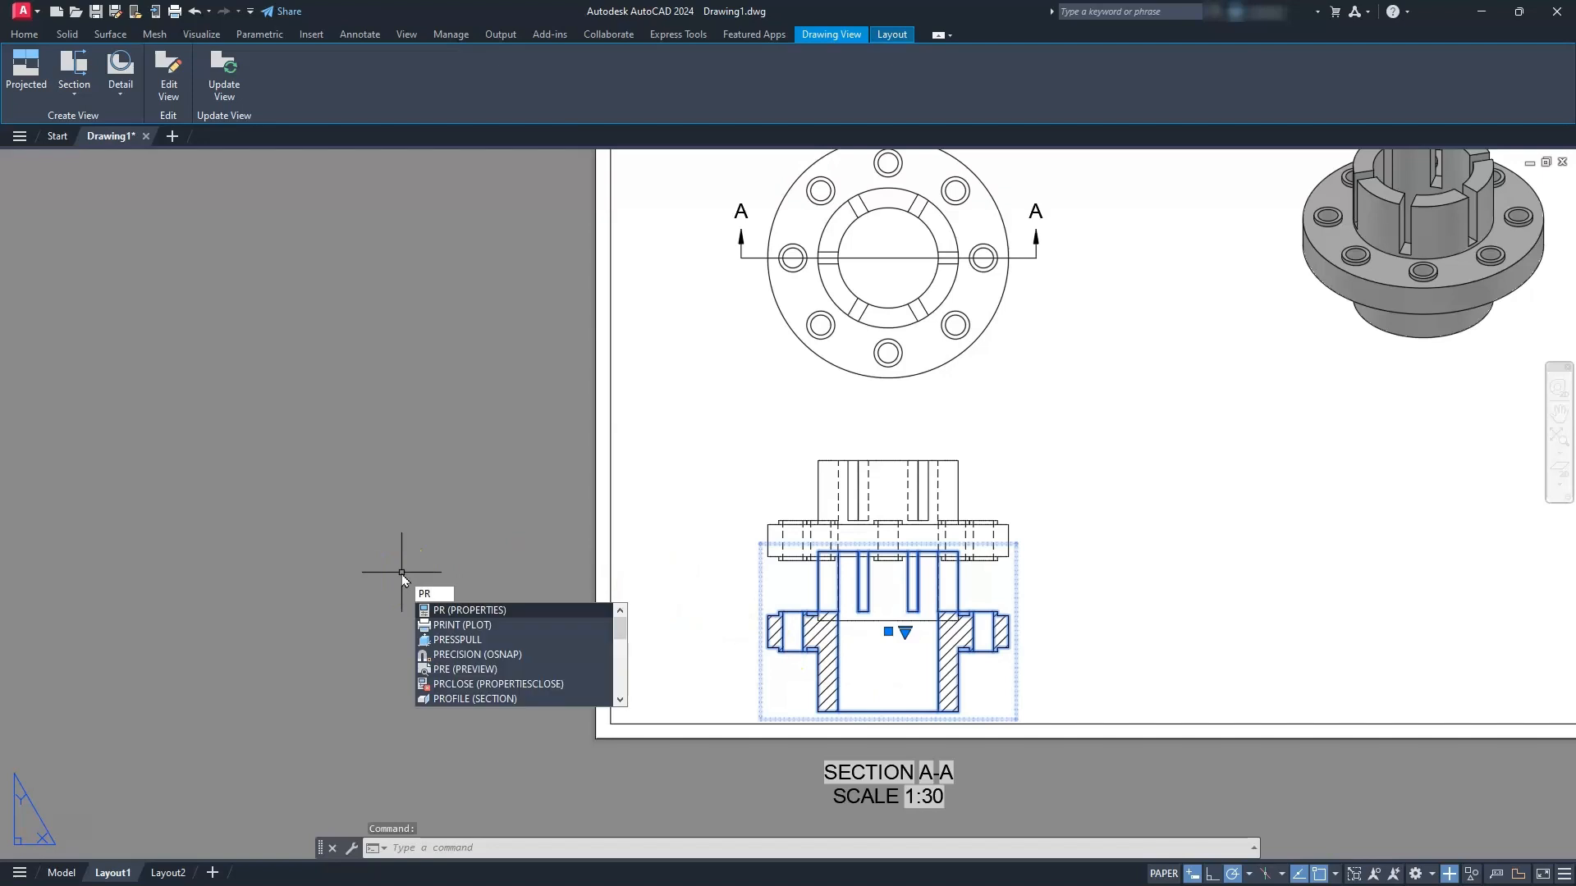
{"action": "key", "text": "Return"}
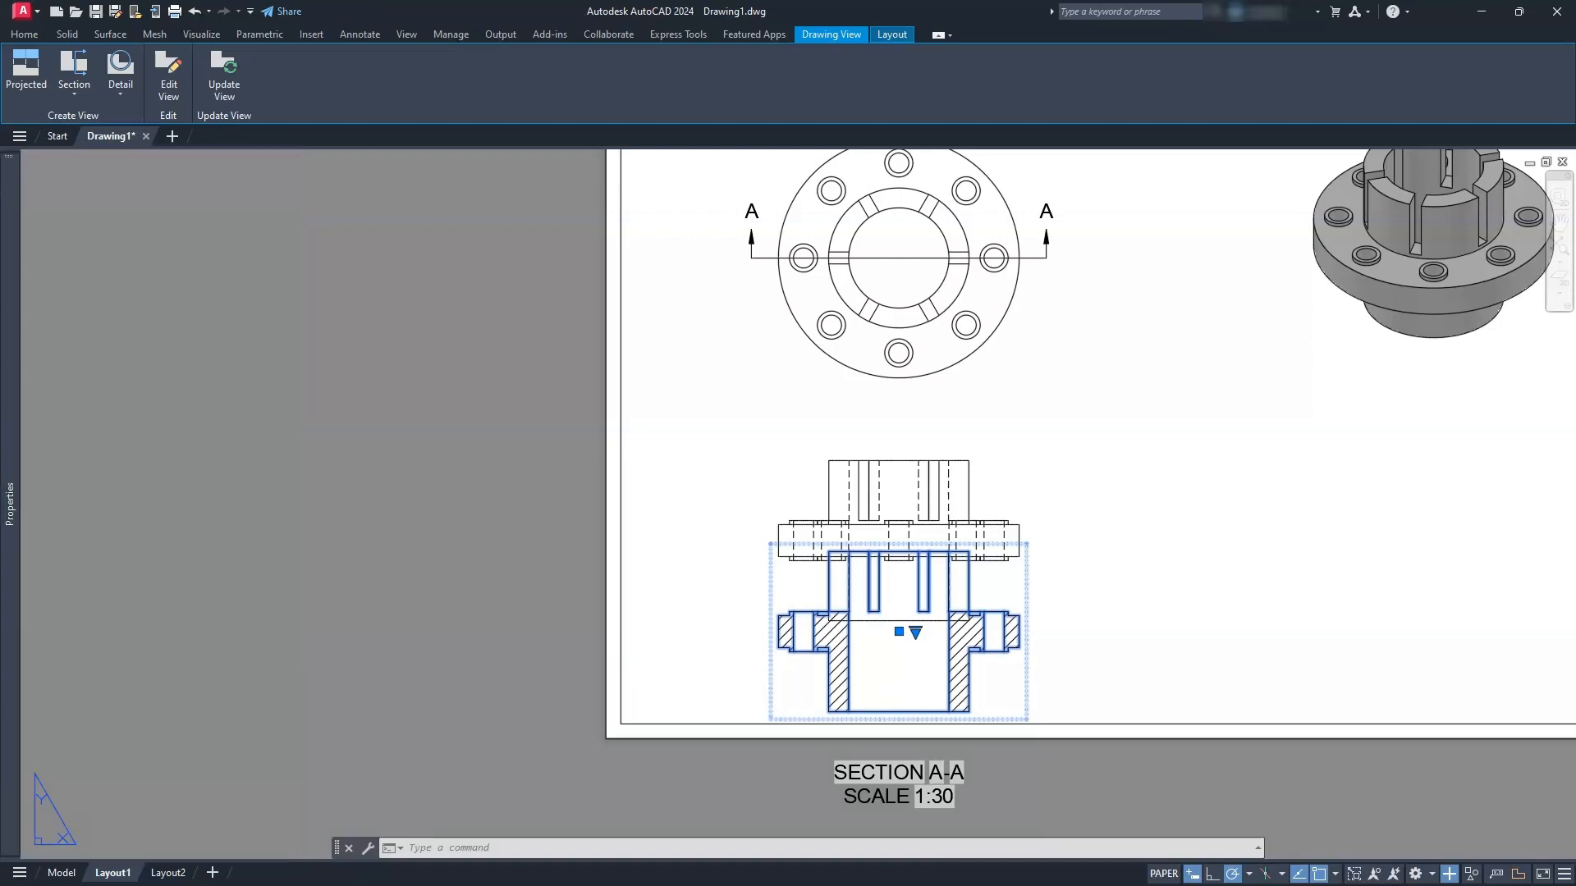
{"action": "left_click", "coordinate": [185, 724]}
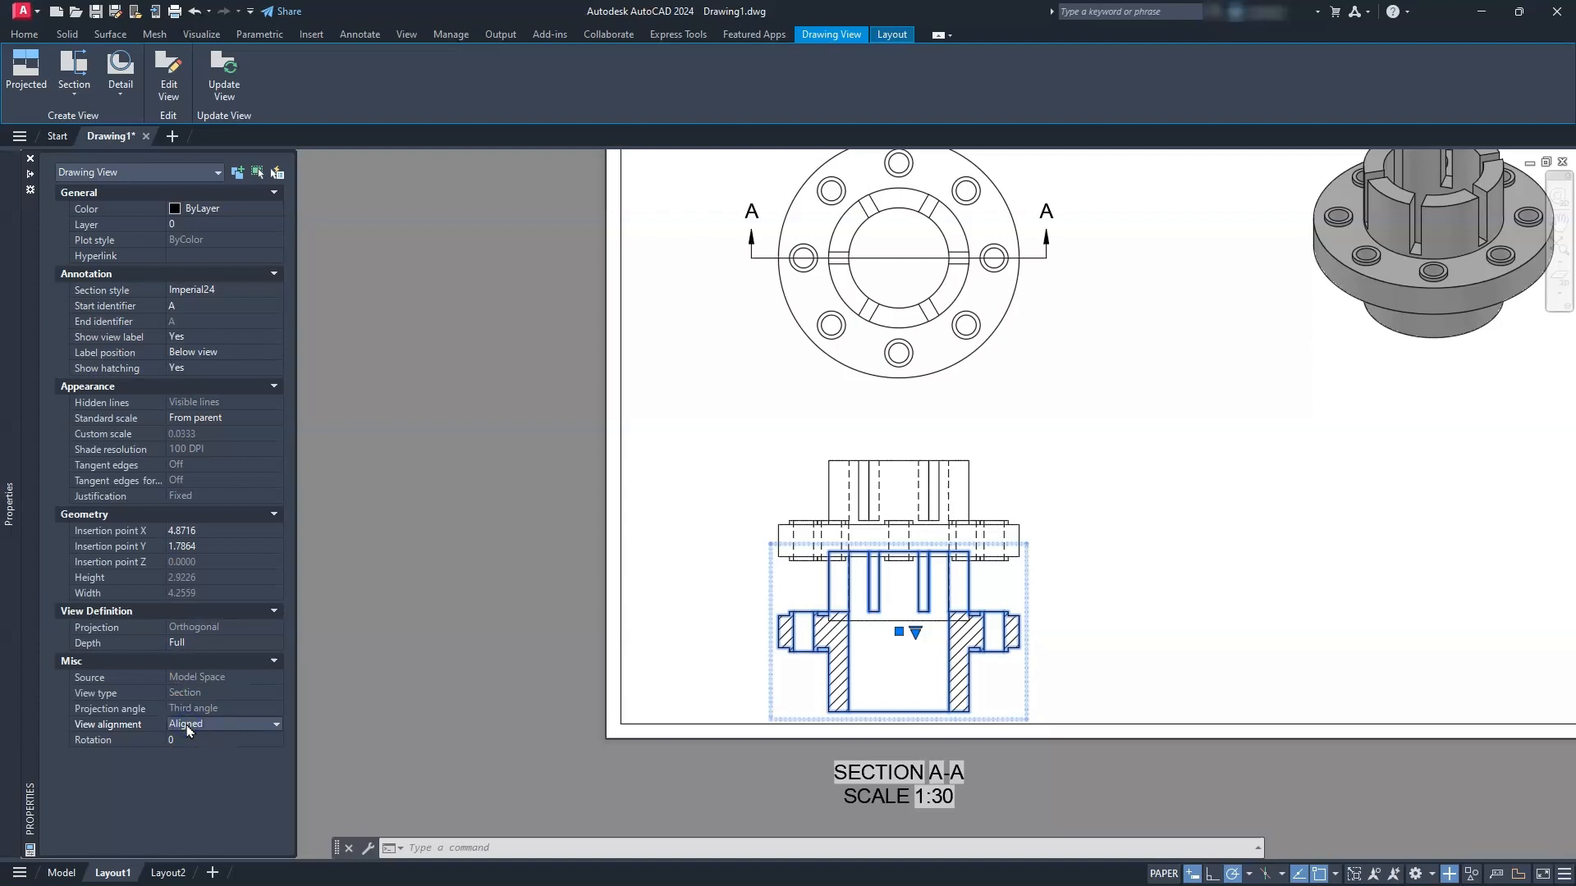
{"action": "left_click", "coordinate": [188, 728]}
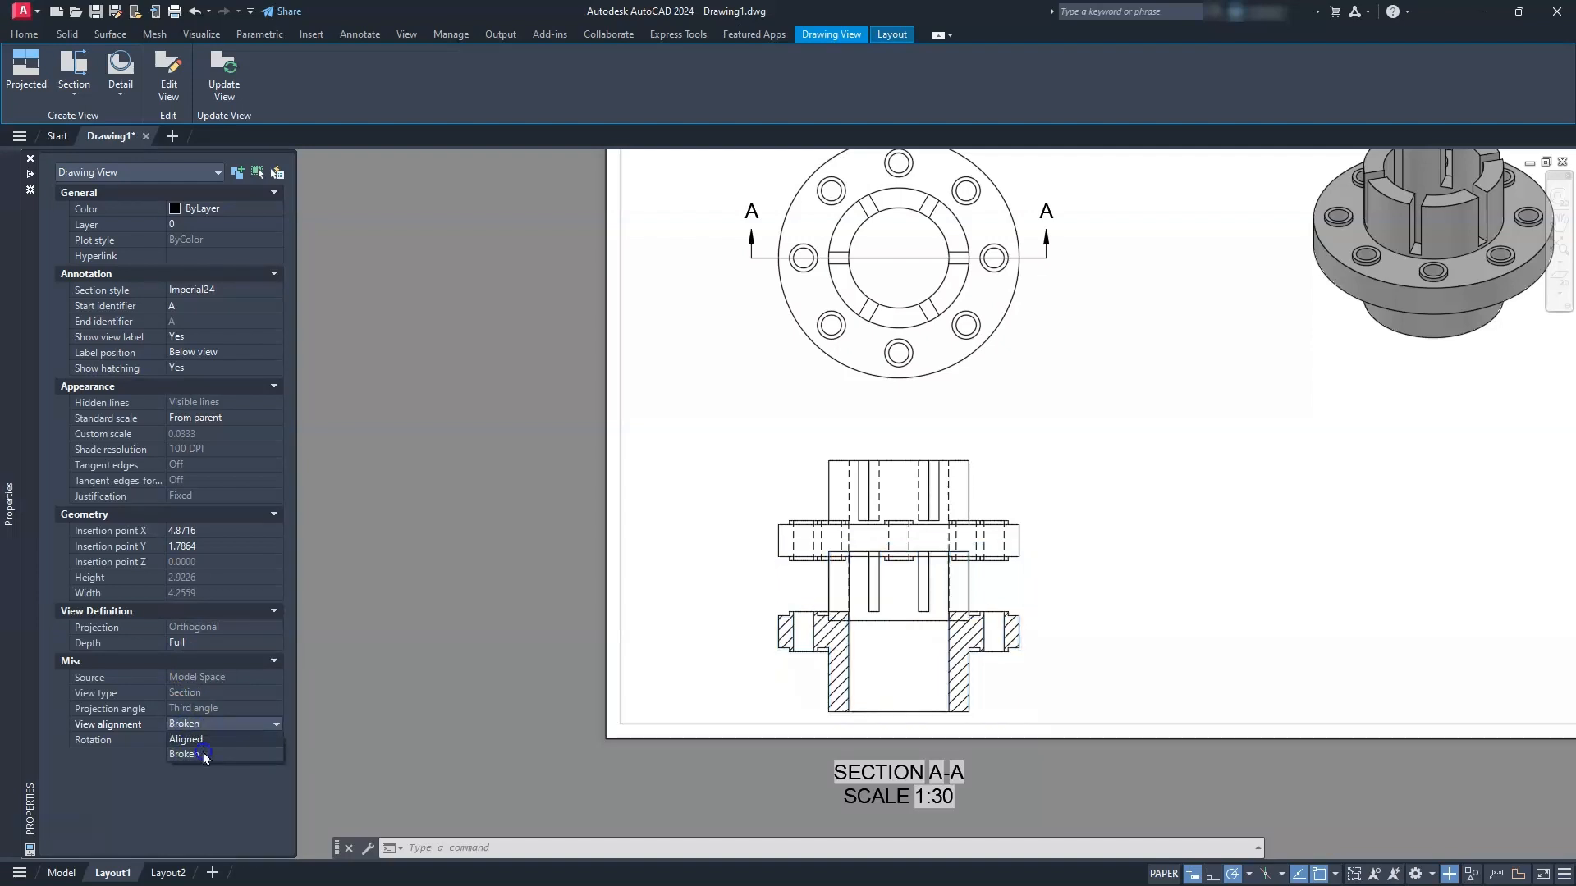
{"action": "left_click", "coordinate": [204, 756]}
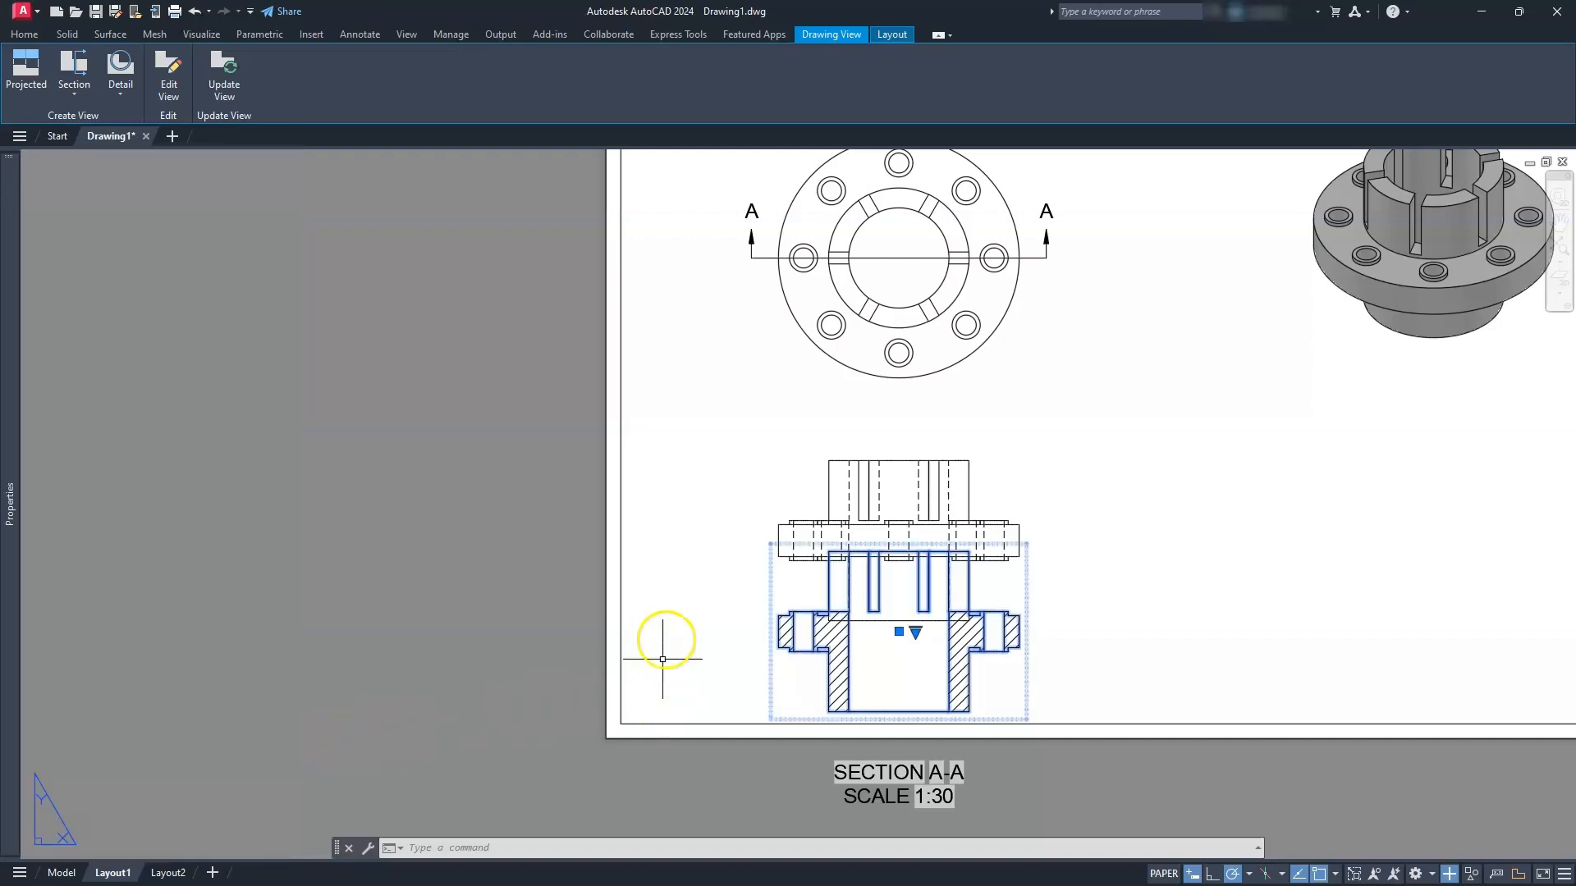
{"action": "key", "text": "Escape"}
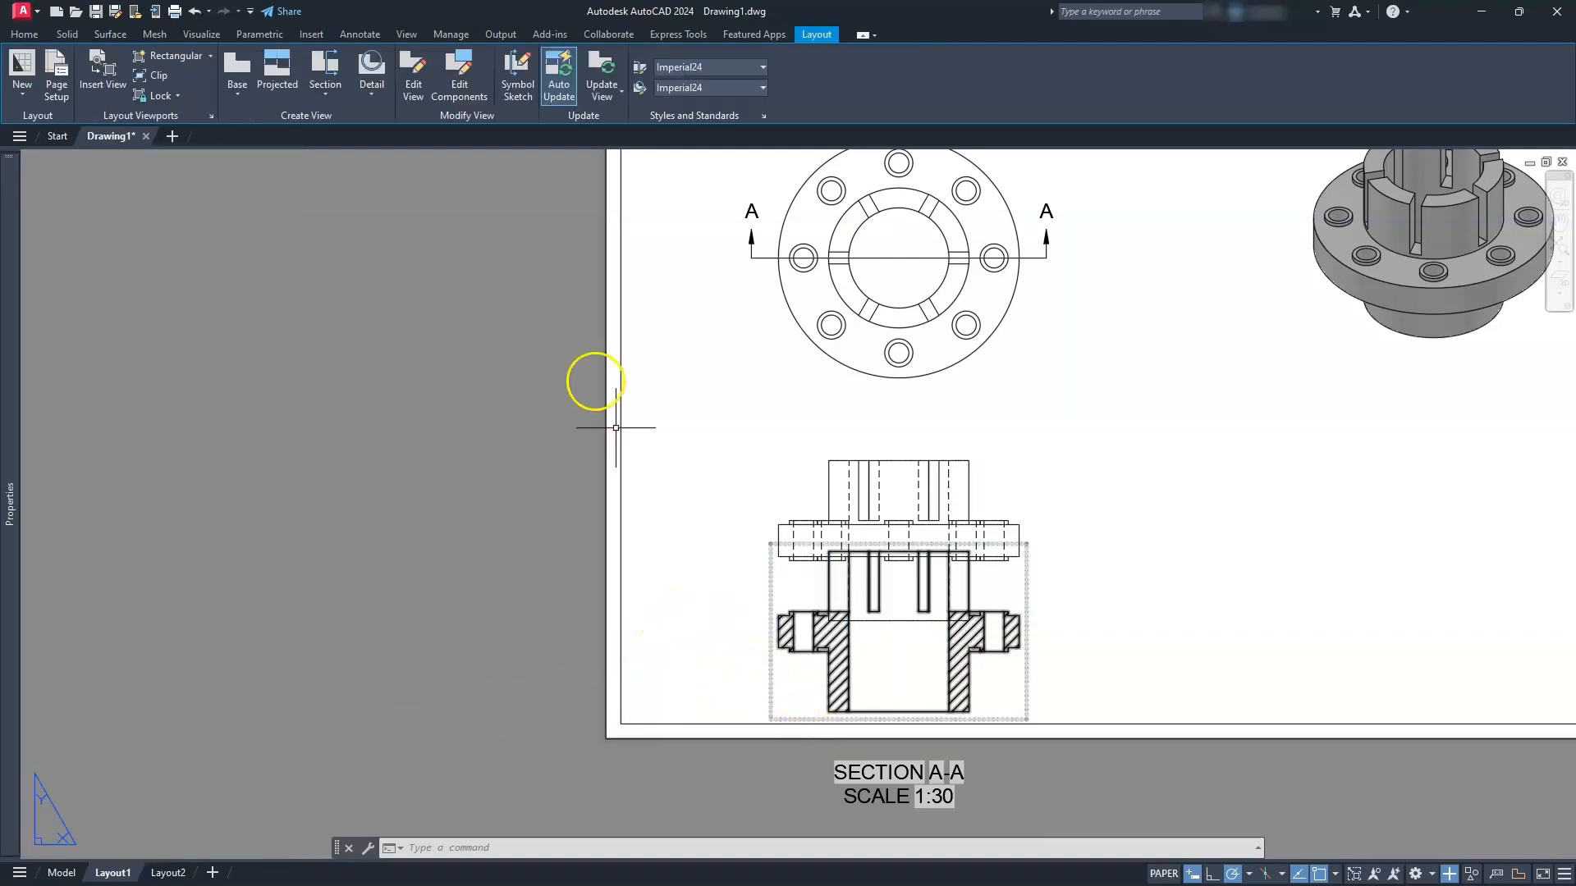
- Move section view A-A off the base view to the free area beside it, below the shaded isometric view
{"action": "left_click", "coordinate": [23, 36]}
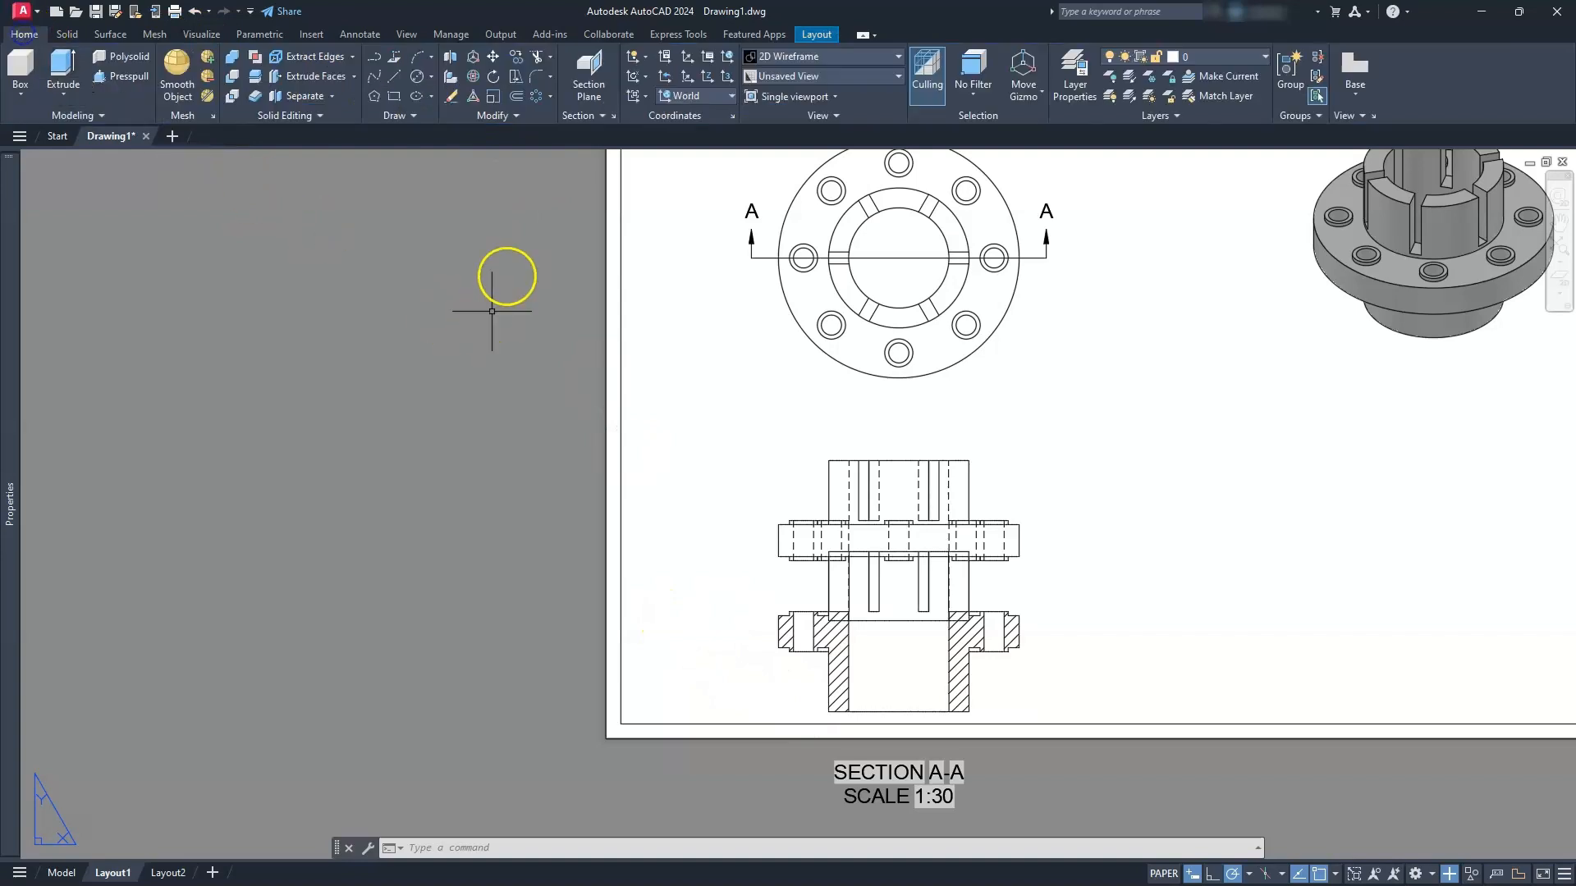
{"action": "left_click", "coordinate": [494, 57]}
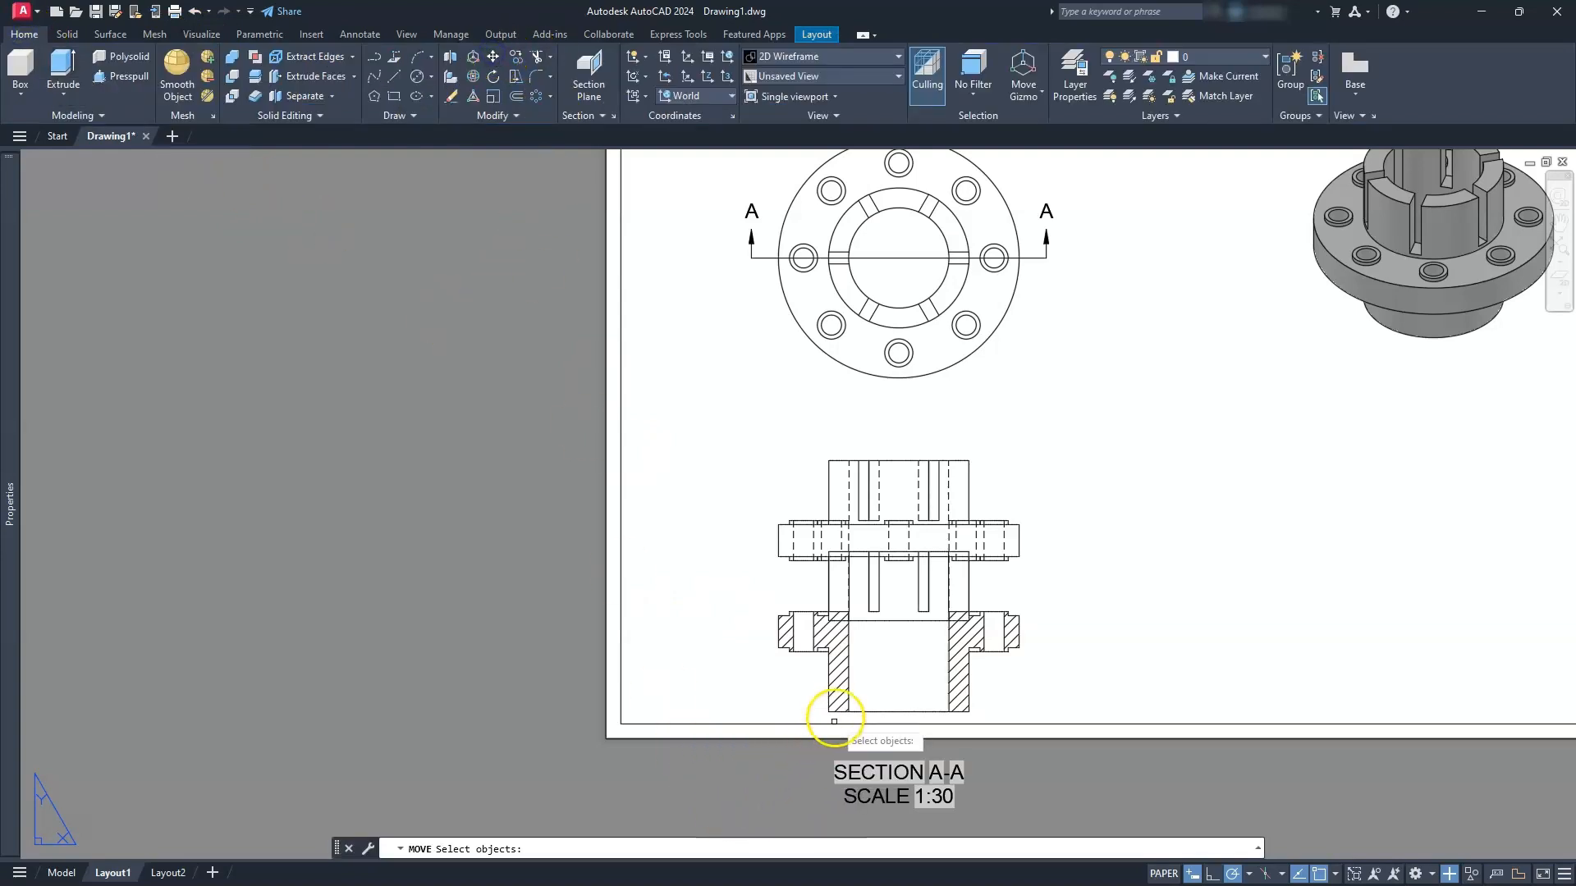
{"action": "left_click", "coordinate": [836, 695]}
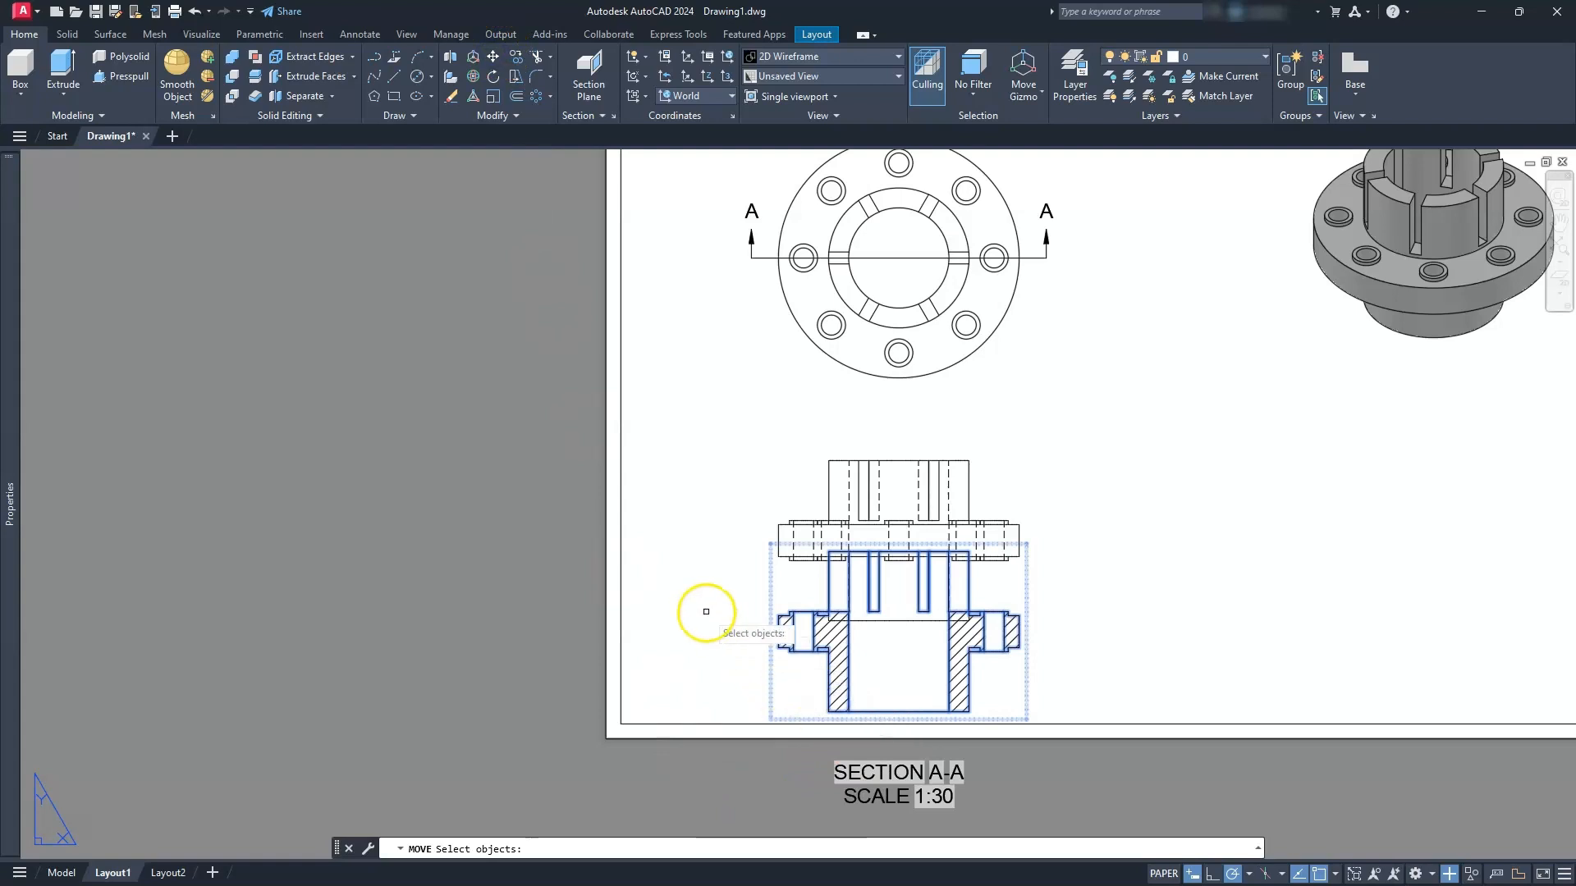
{"action": "key", "text": "Return"}
{"action": "left_click", "coordinate": [732, 640]}
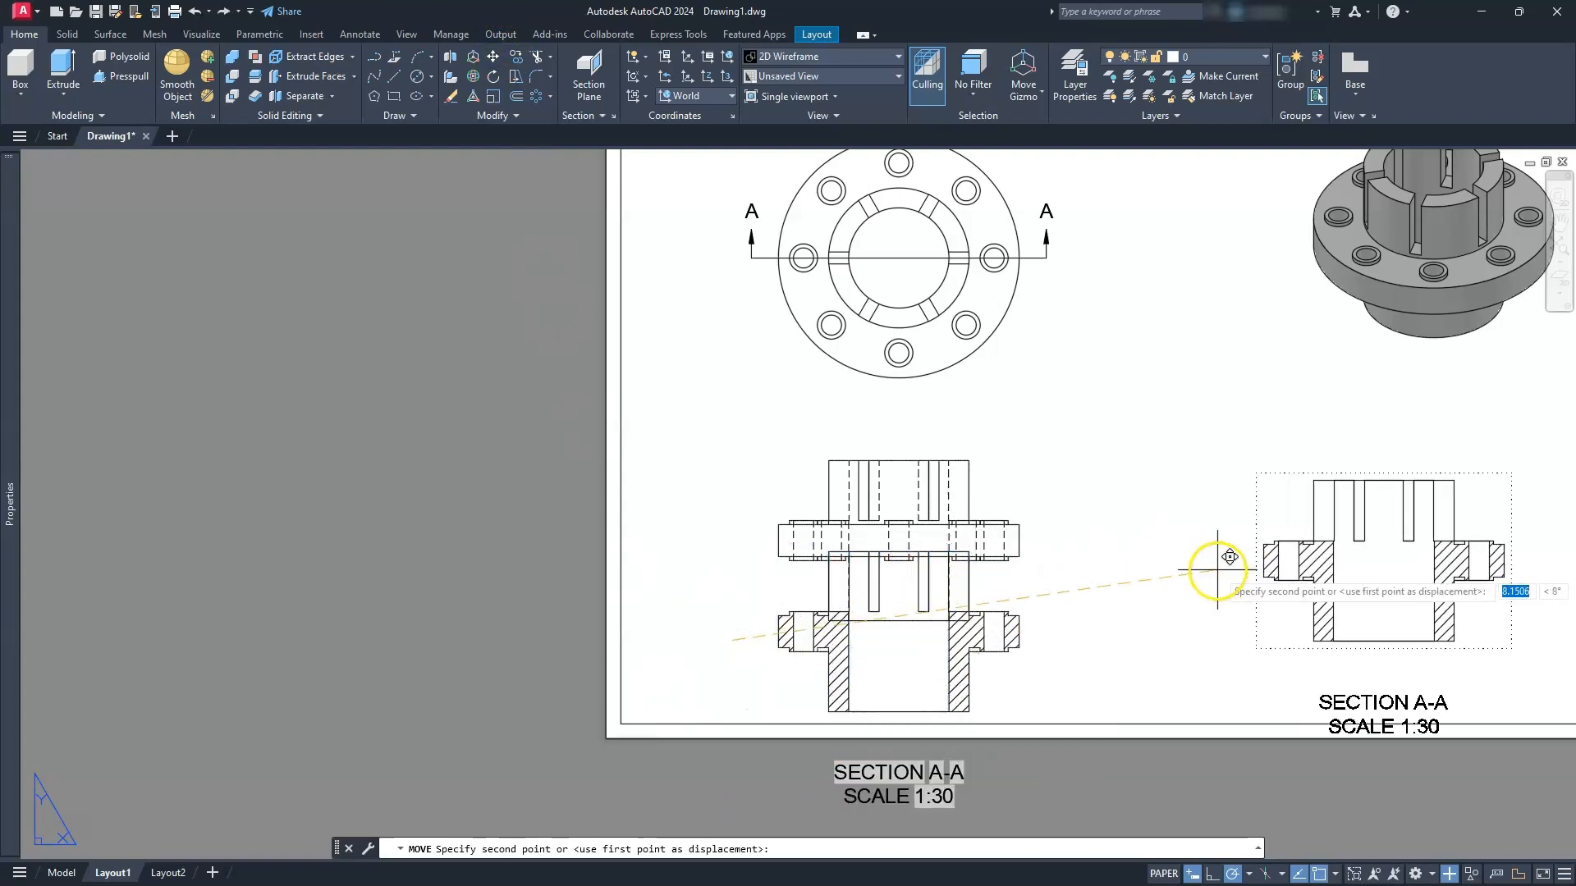
{"action": "left_click", "coordinate": [1211, 544]}
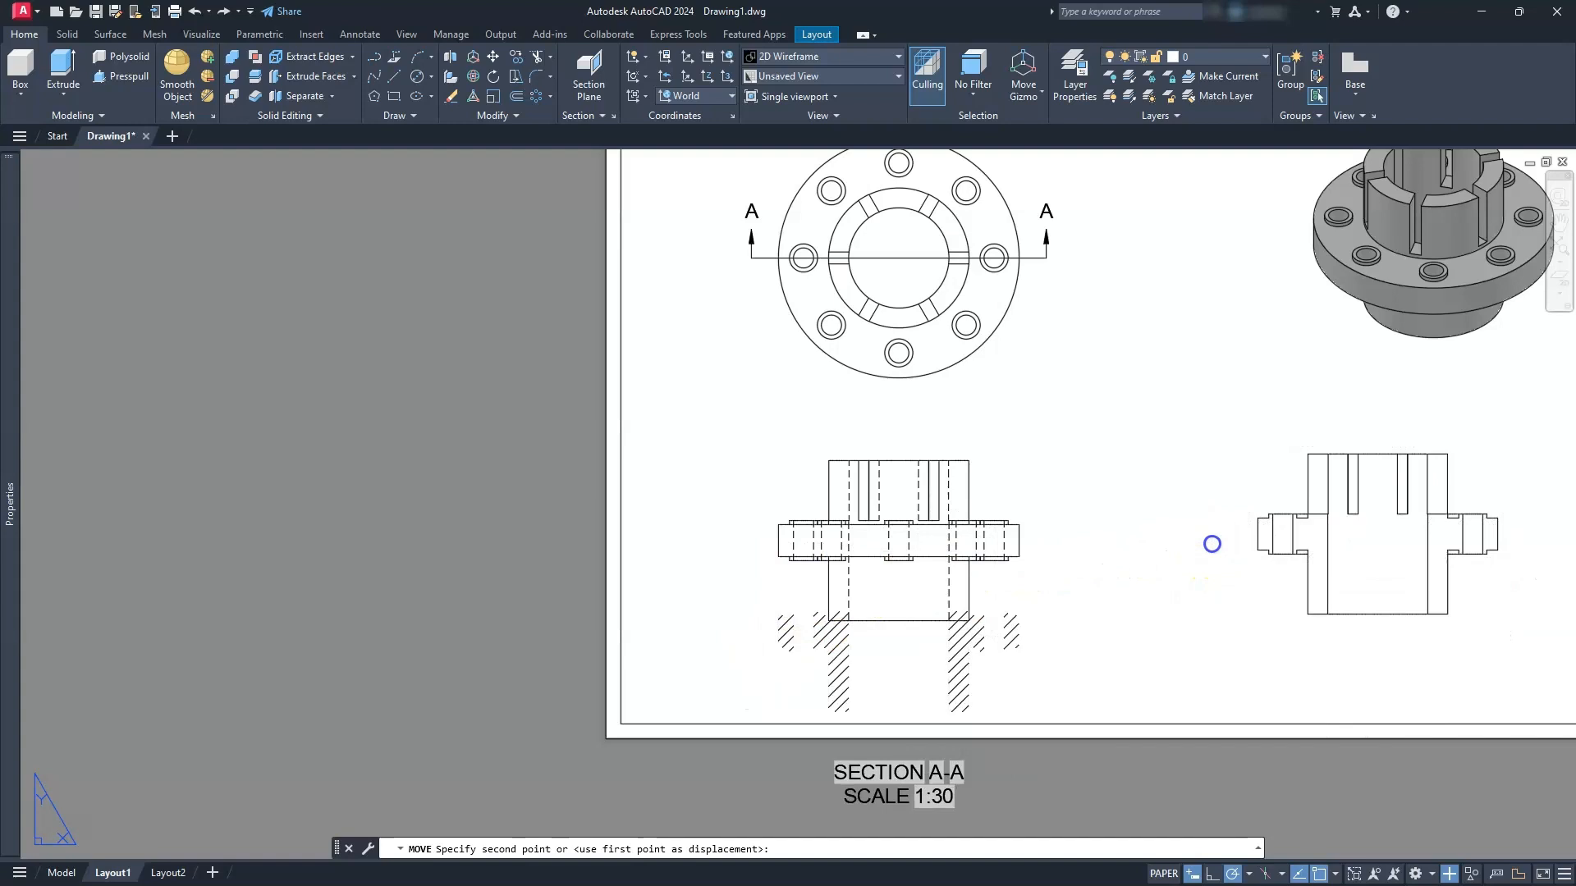
{"action": "middle_click_drag", "start_coordinate": [858, 671], "coordinate": [858, 743]}
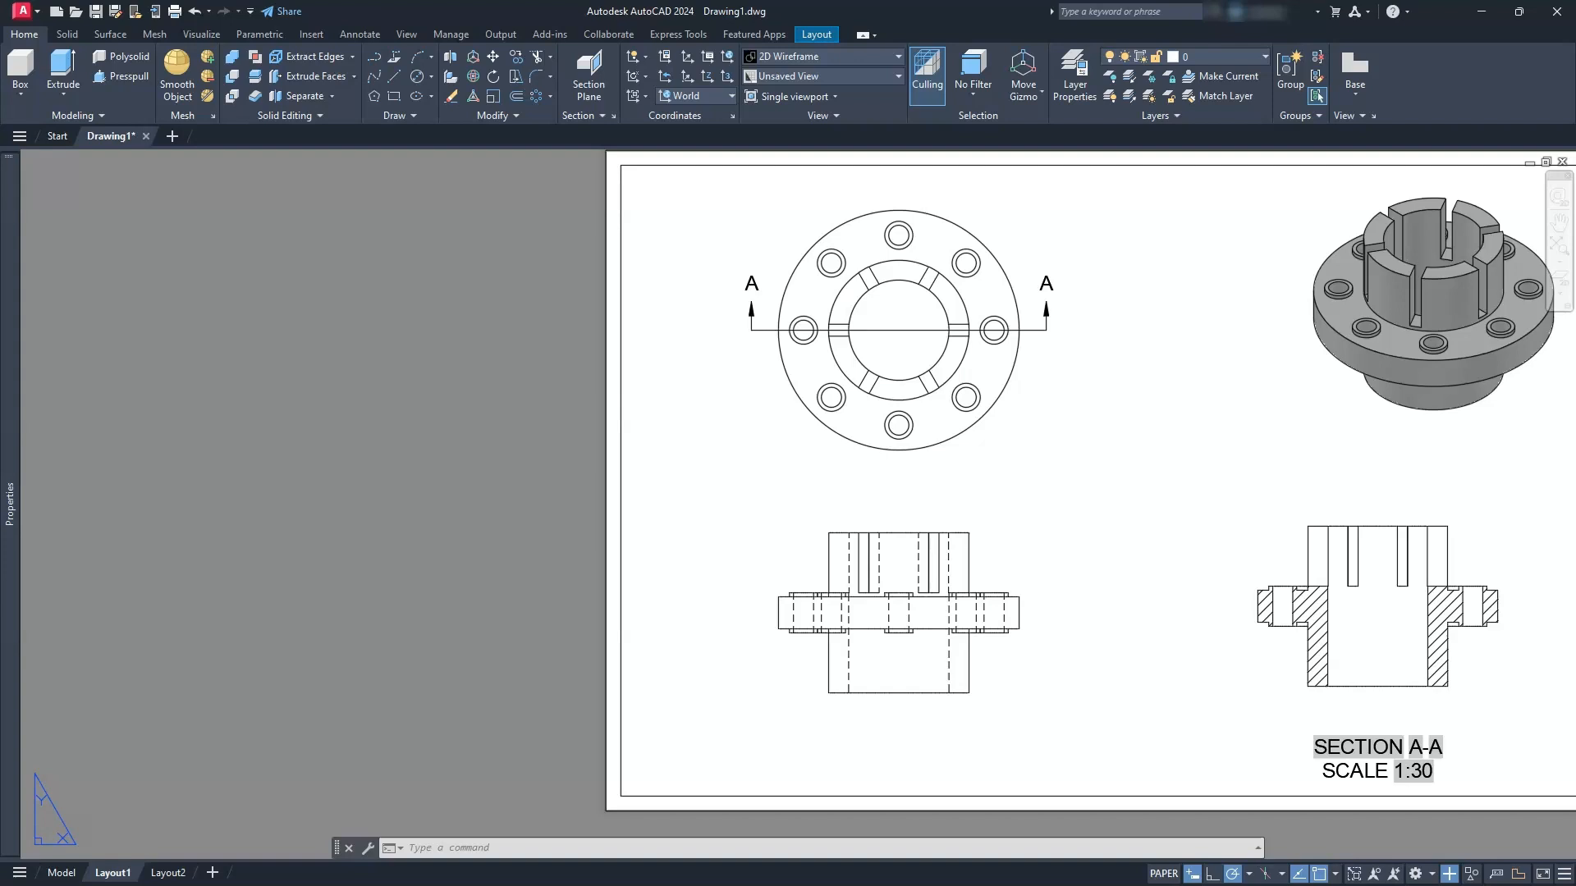
- Modify the Standard dimension style to suppress trailing zeros in linear dimensions
{"action": "type", "text": "d"}
{"action": "key", "text": "Return"}
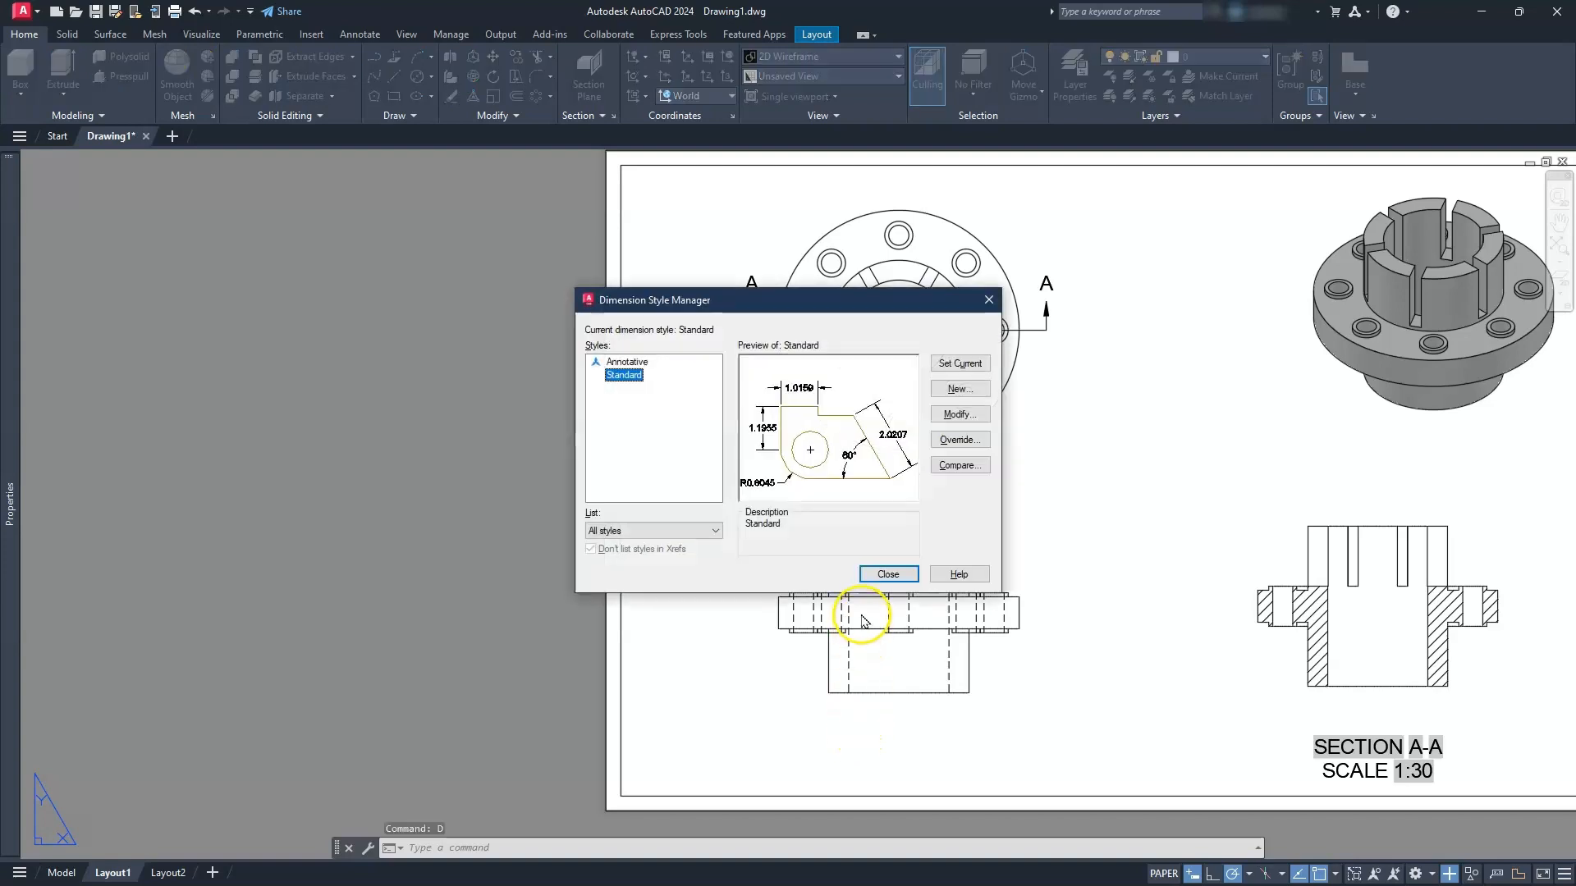
{"action": "left_click", "coordinate": [970, 419]}
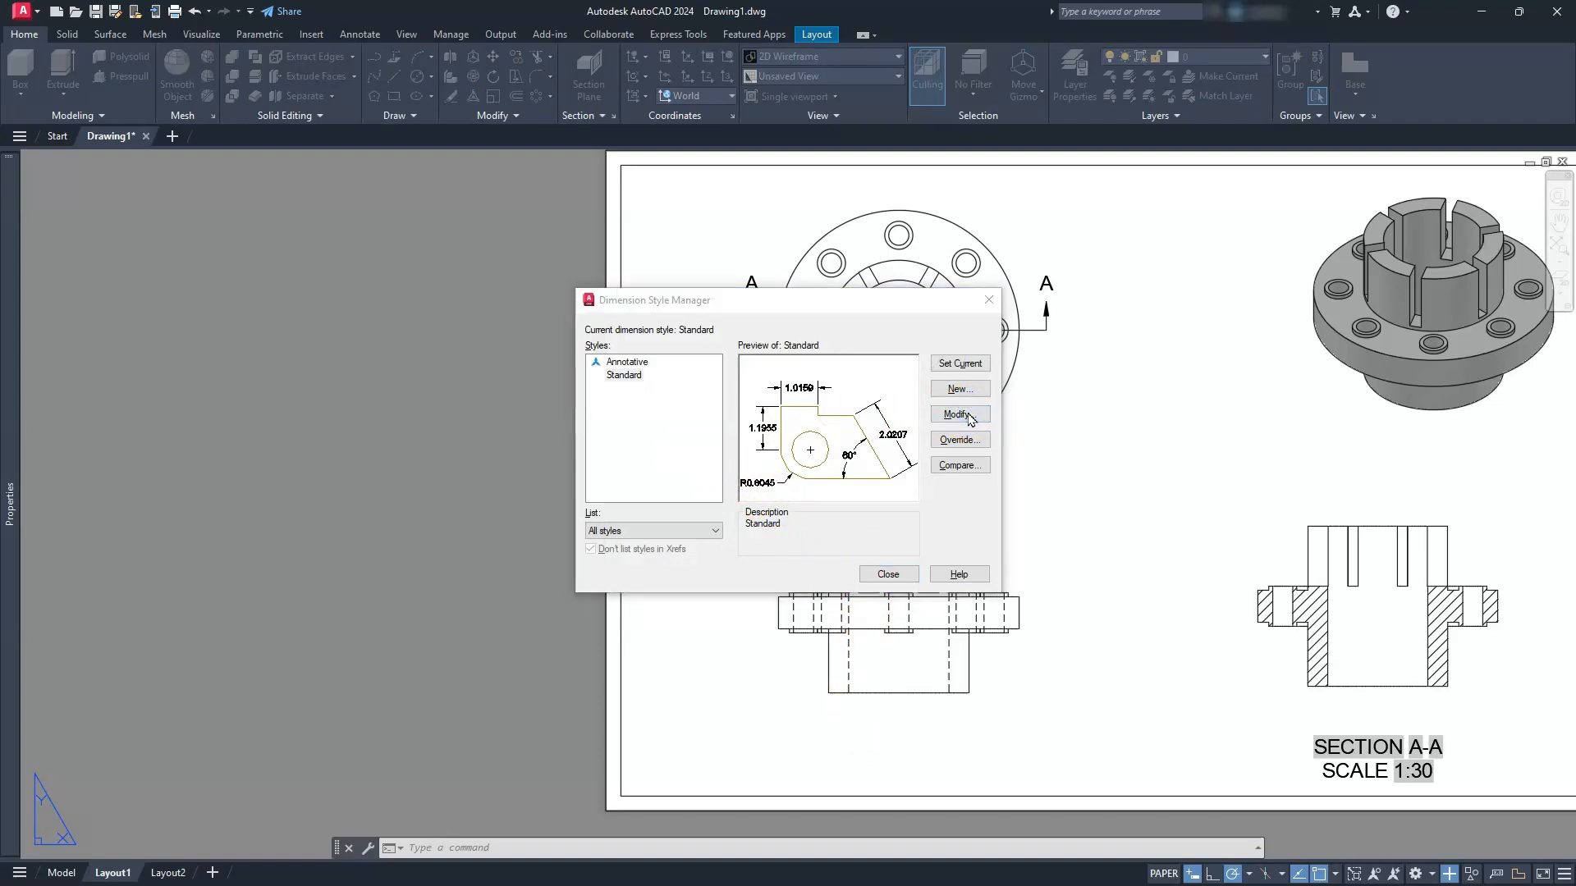
{"action": "left_click", "coordinate": [990, 322]}
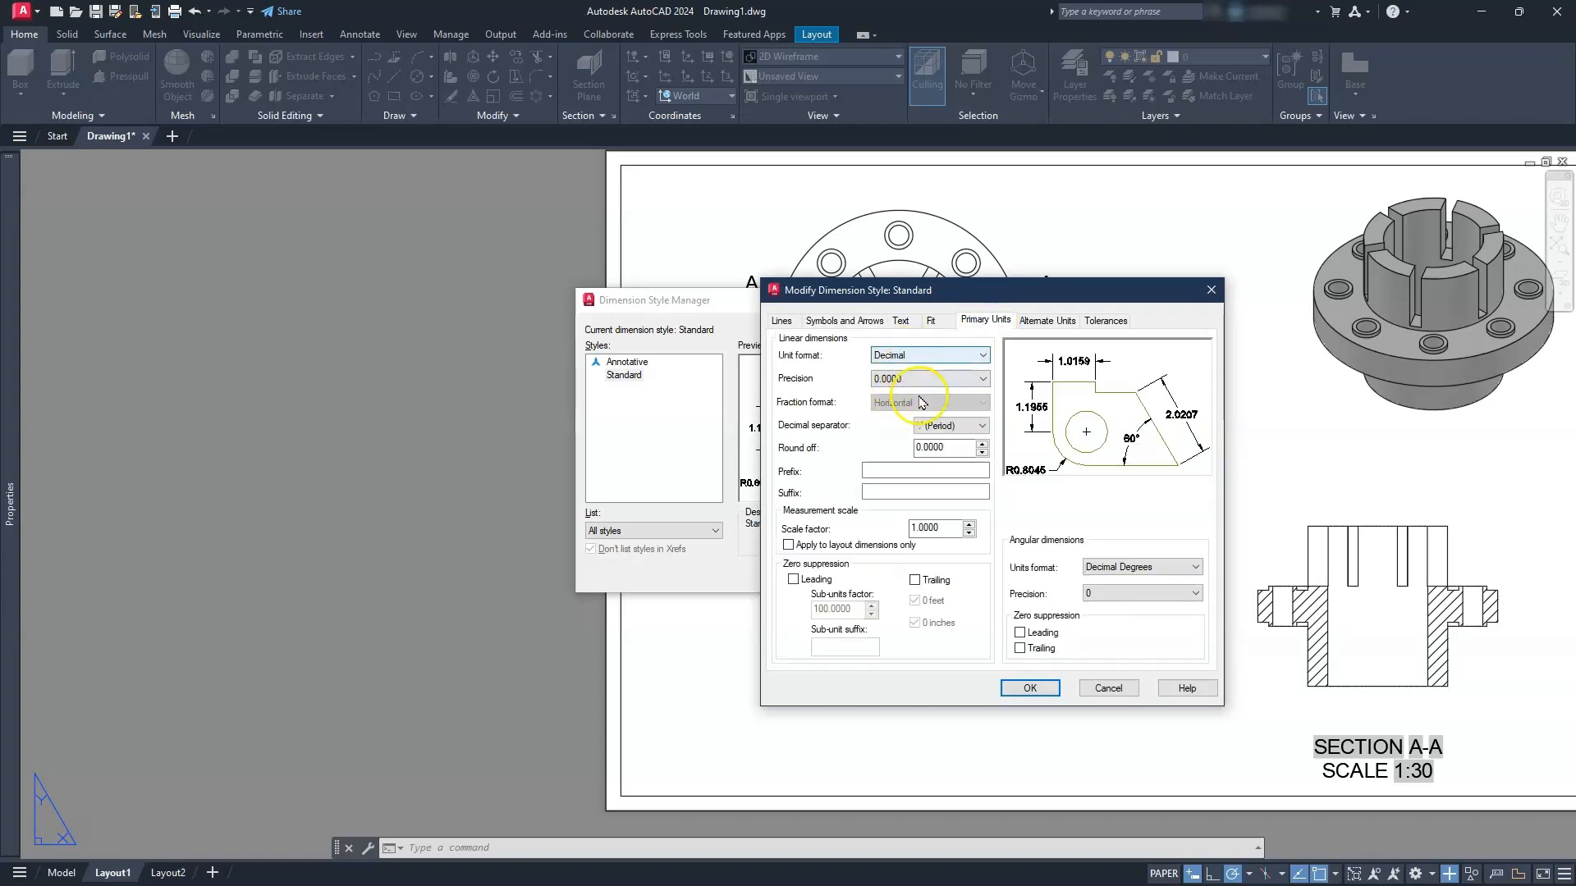
{"action": "left_click", "coordinate": [914, 580]}
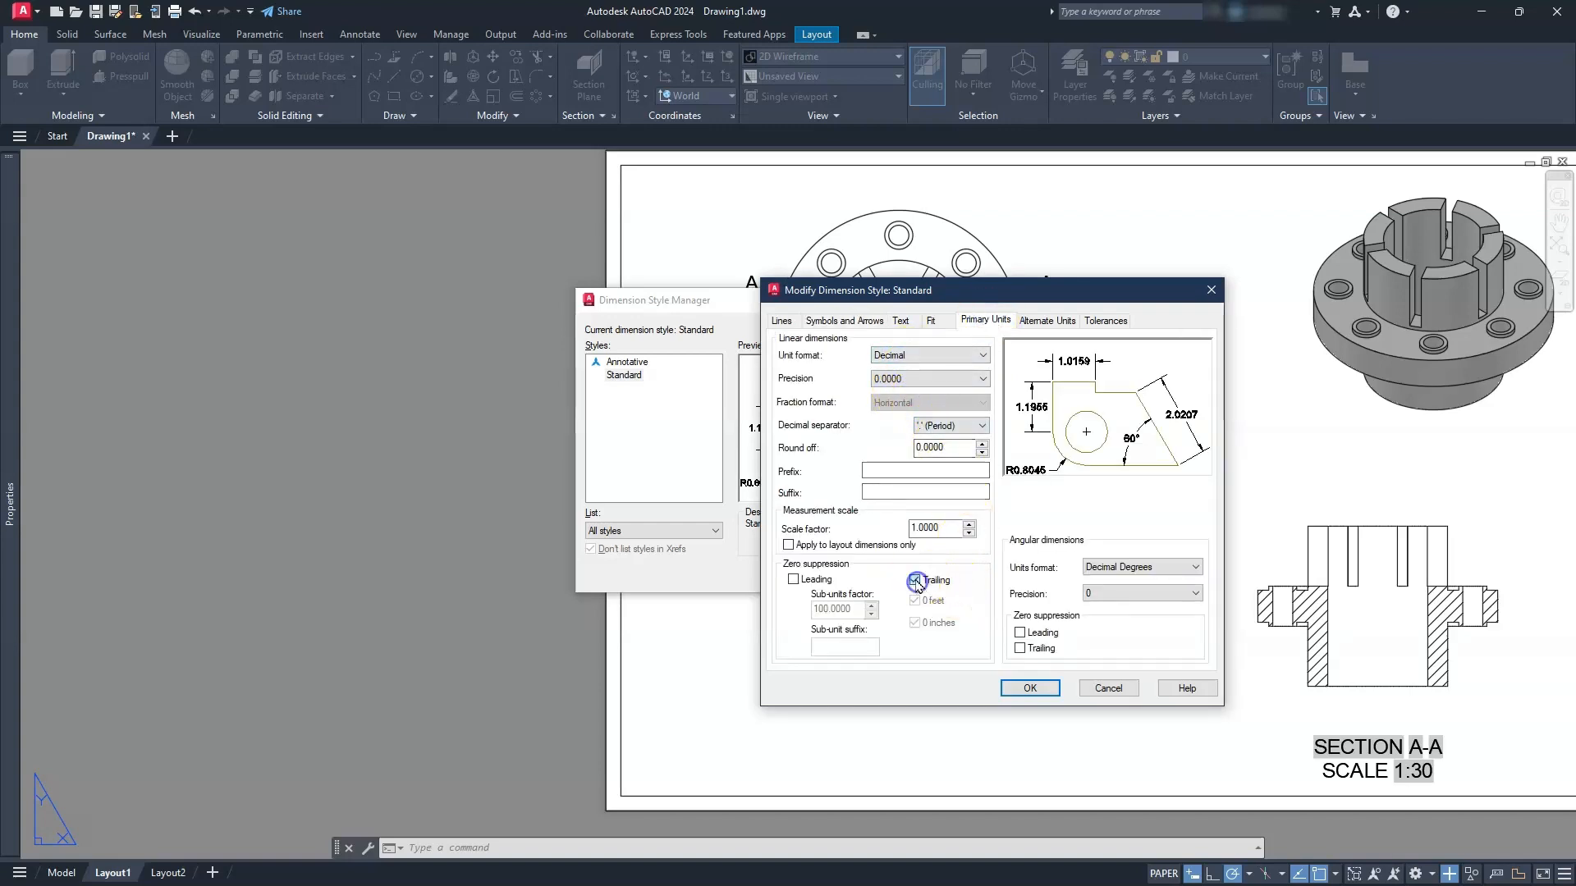
{"action": "left_click", "coordinate": [913, 580]}
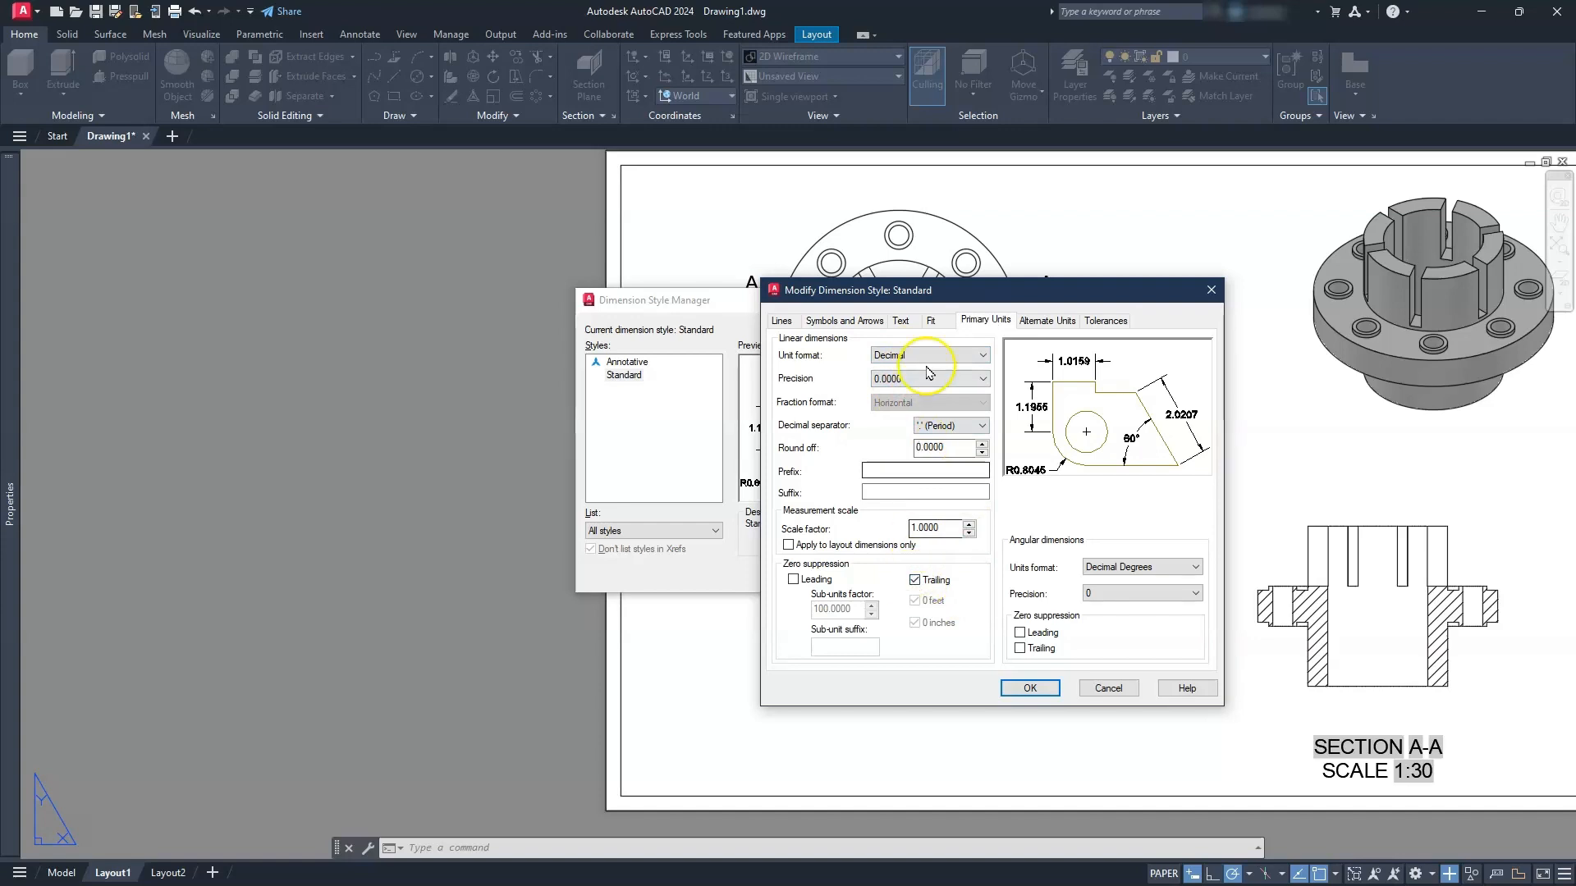
- Set the Standard dimension style's text height to .125 and its center marks to None, and finish editing dimension styles
{"action": "left_click", "coordinate": [931, 320]}
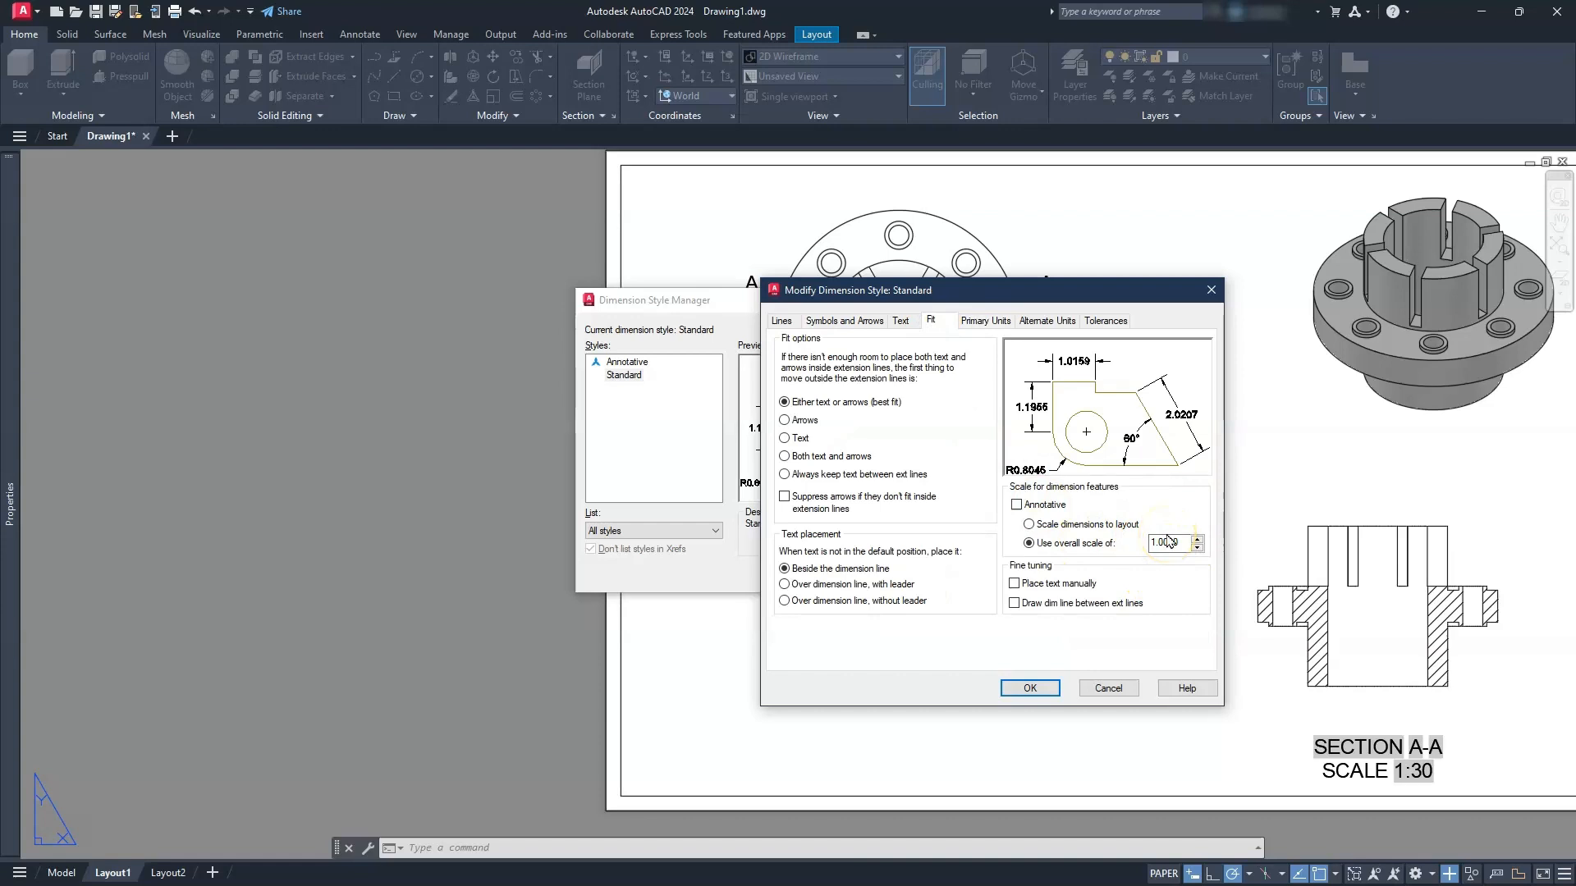
{"action": "left_click", "coordinate": [902, 321]}
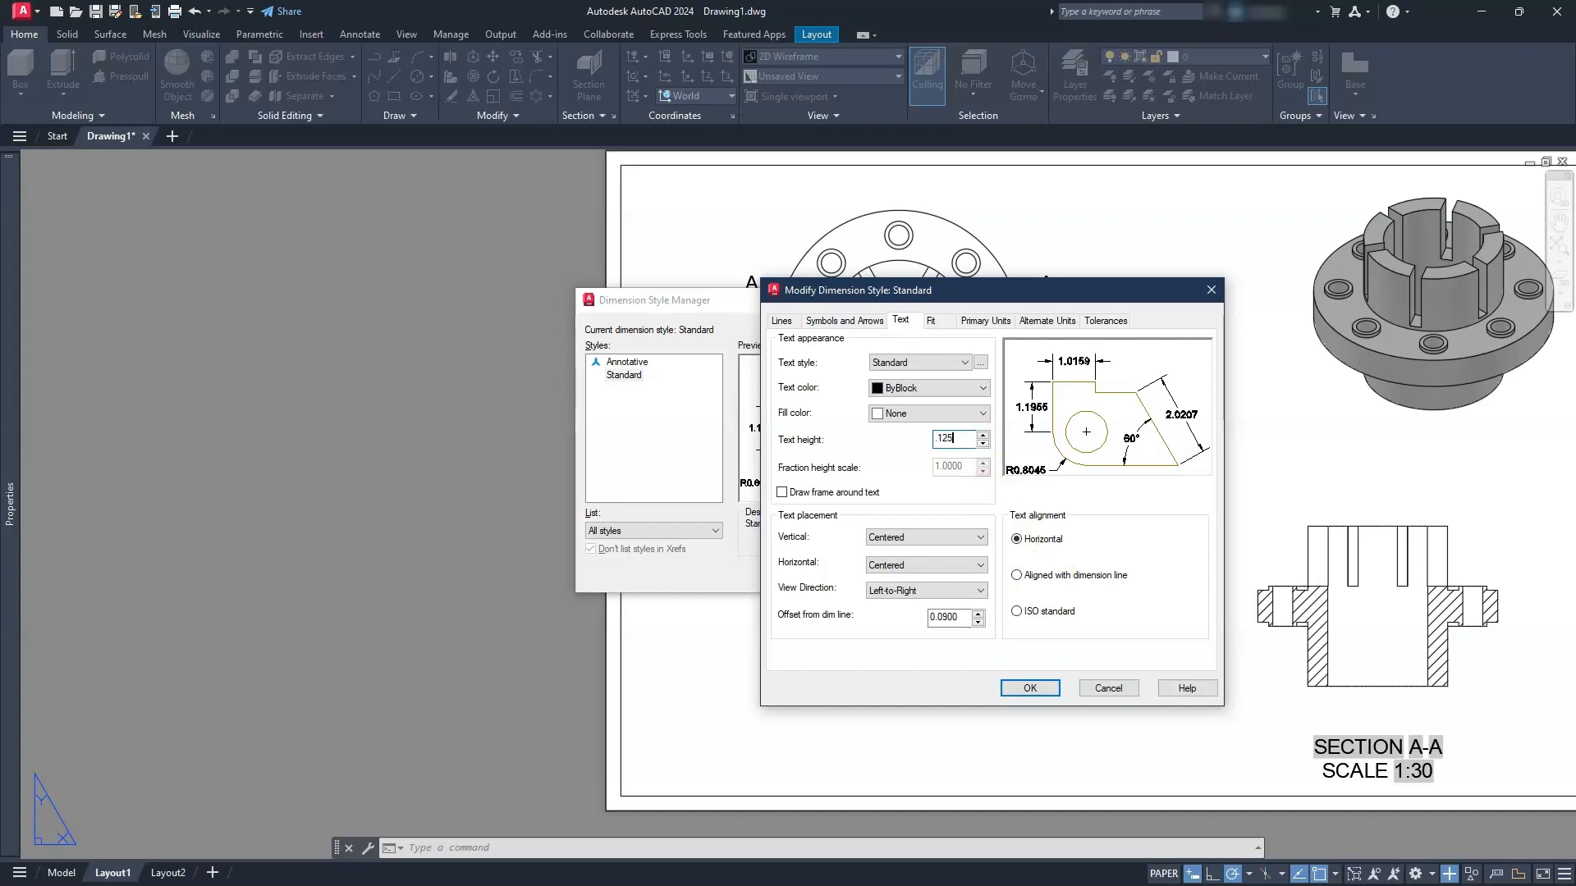
{"action": "left_click", "coordinate": [868, 325]}
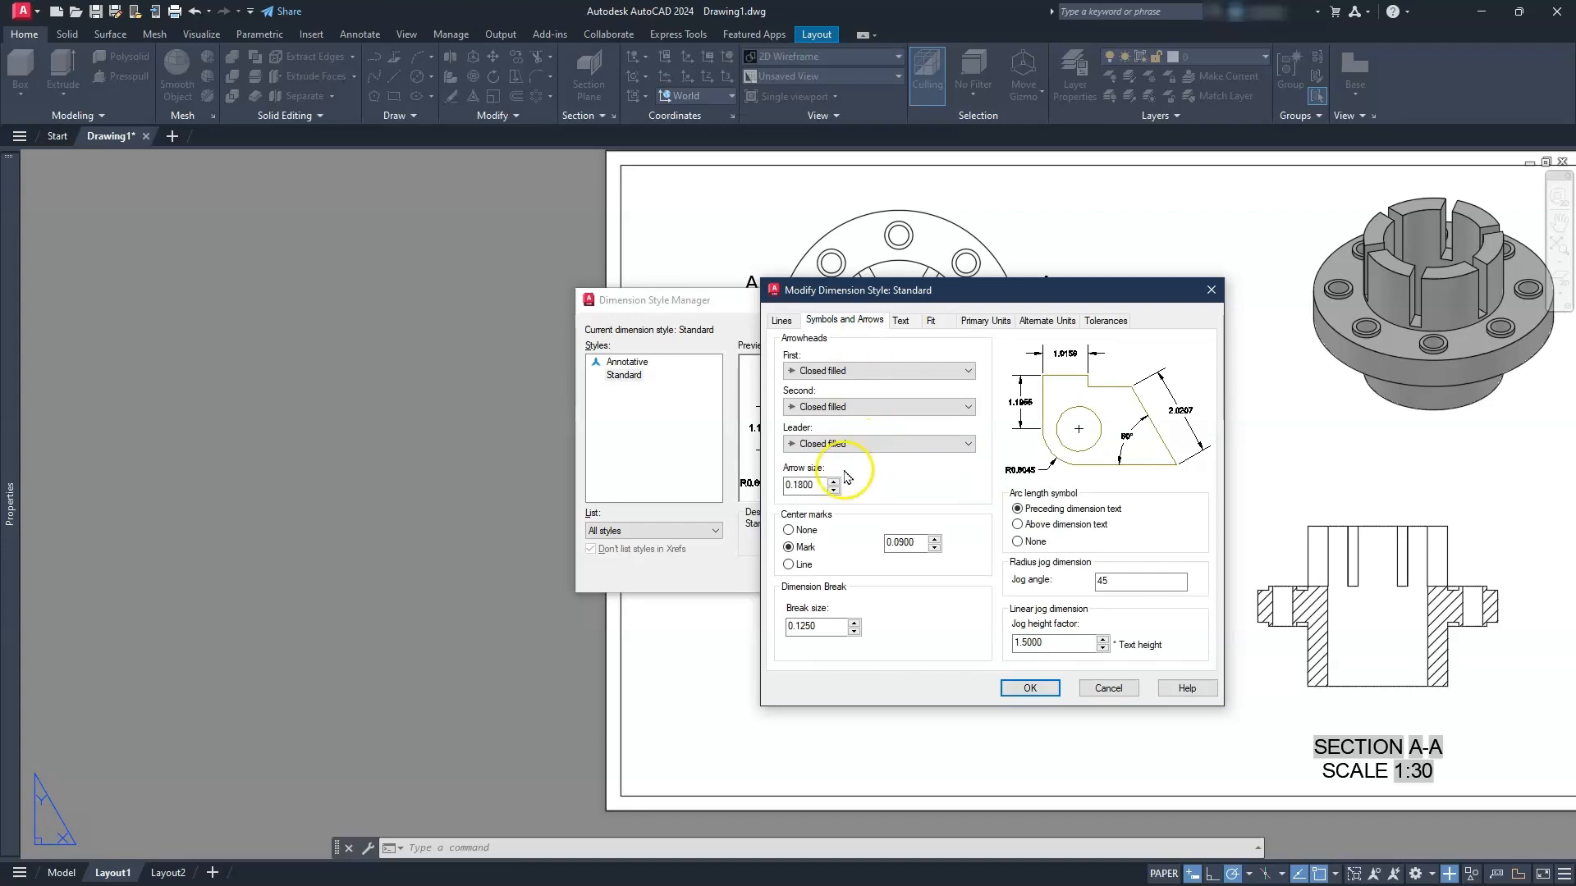
{"action": "left_click", "coordinate": [792, 531]}
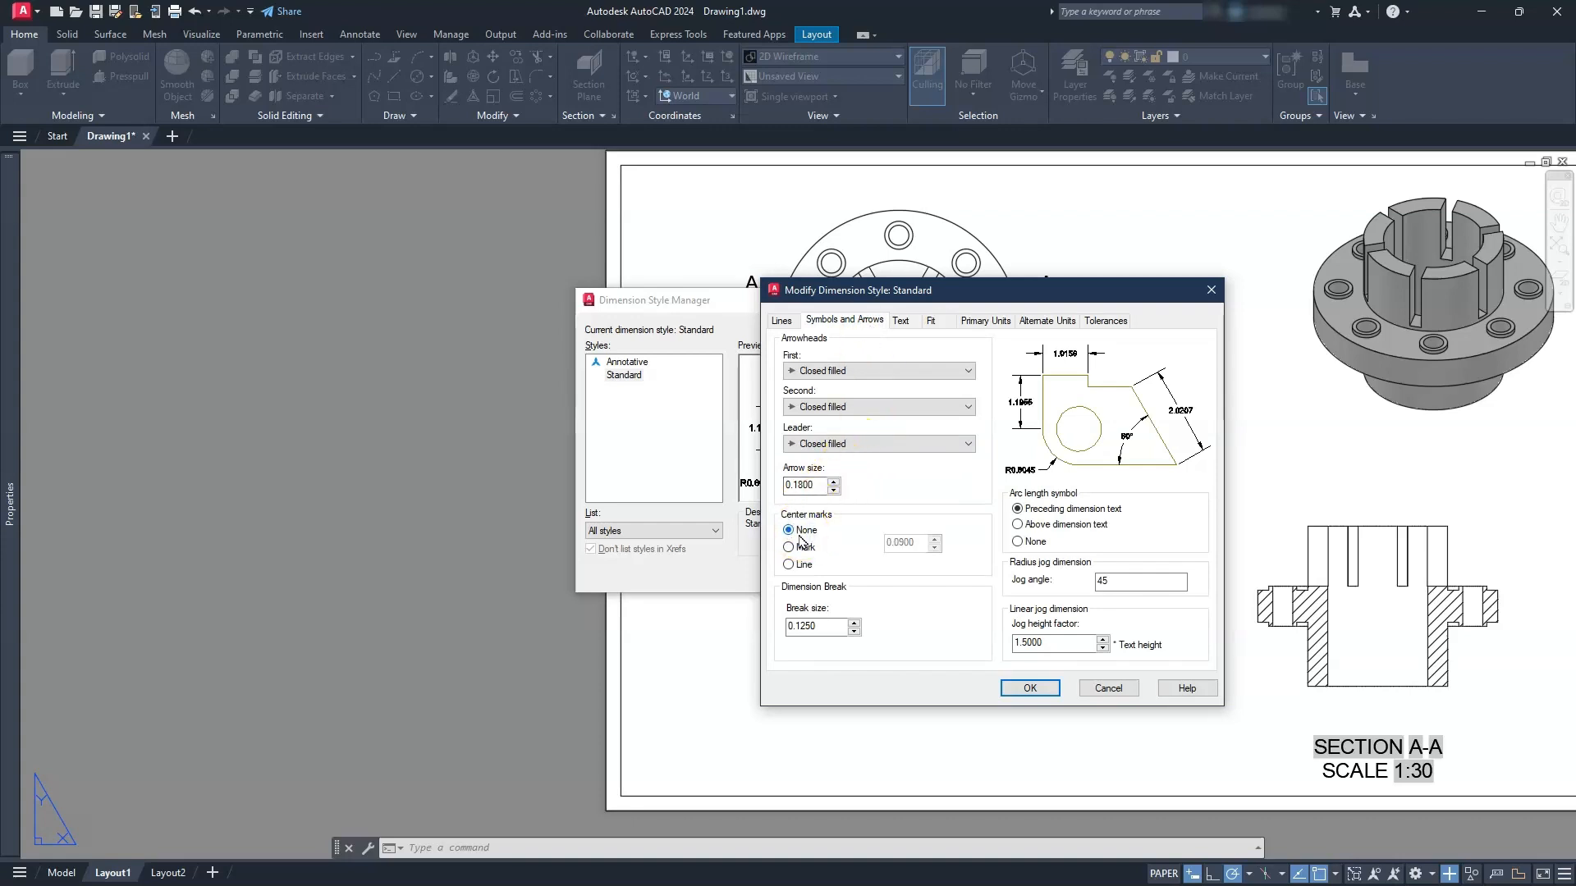
{"action": "left_click", "coordinate": [1030, 688]}
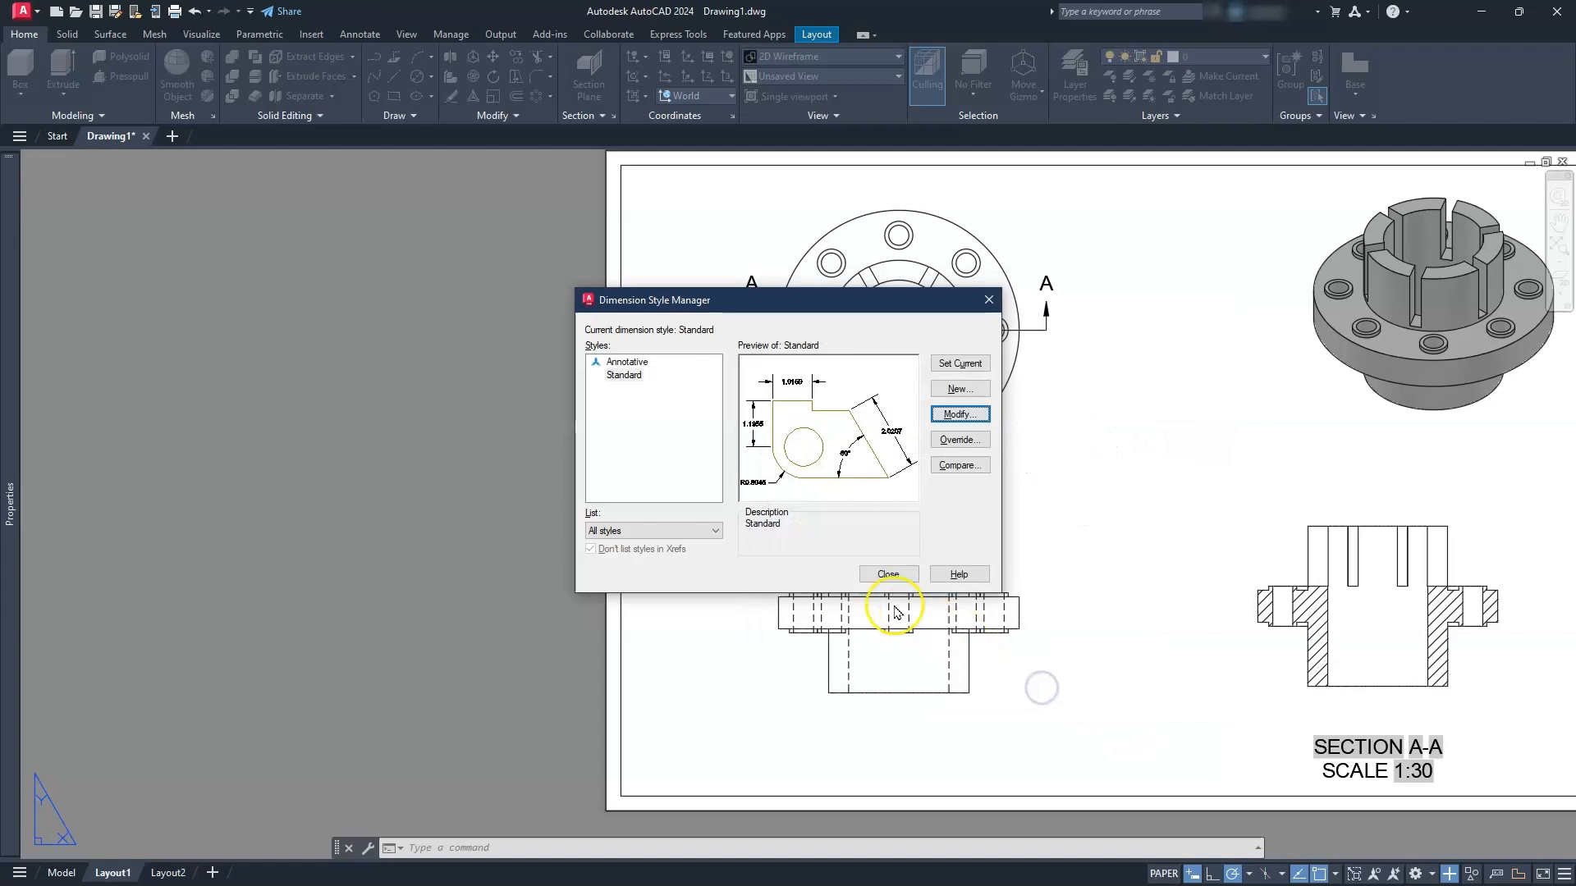
{"action": "left_click", "coordinate": [888, 573]}
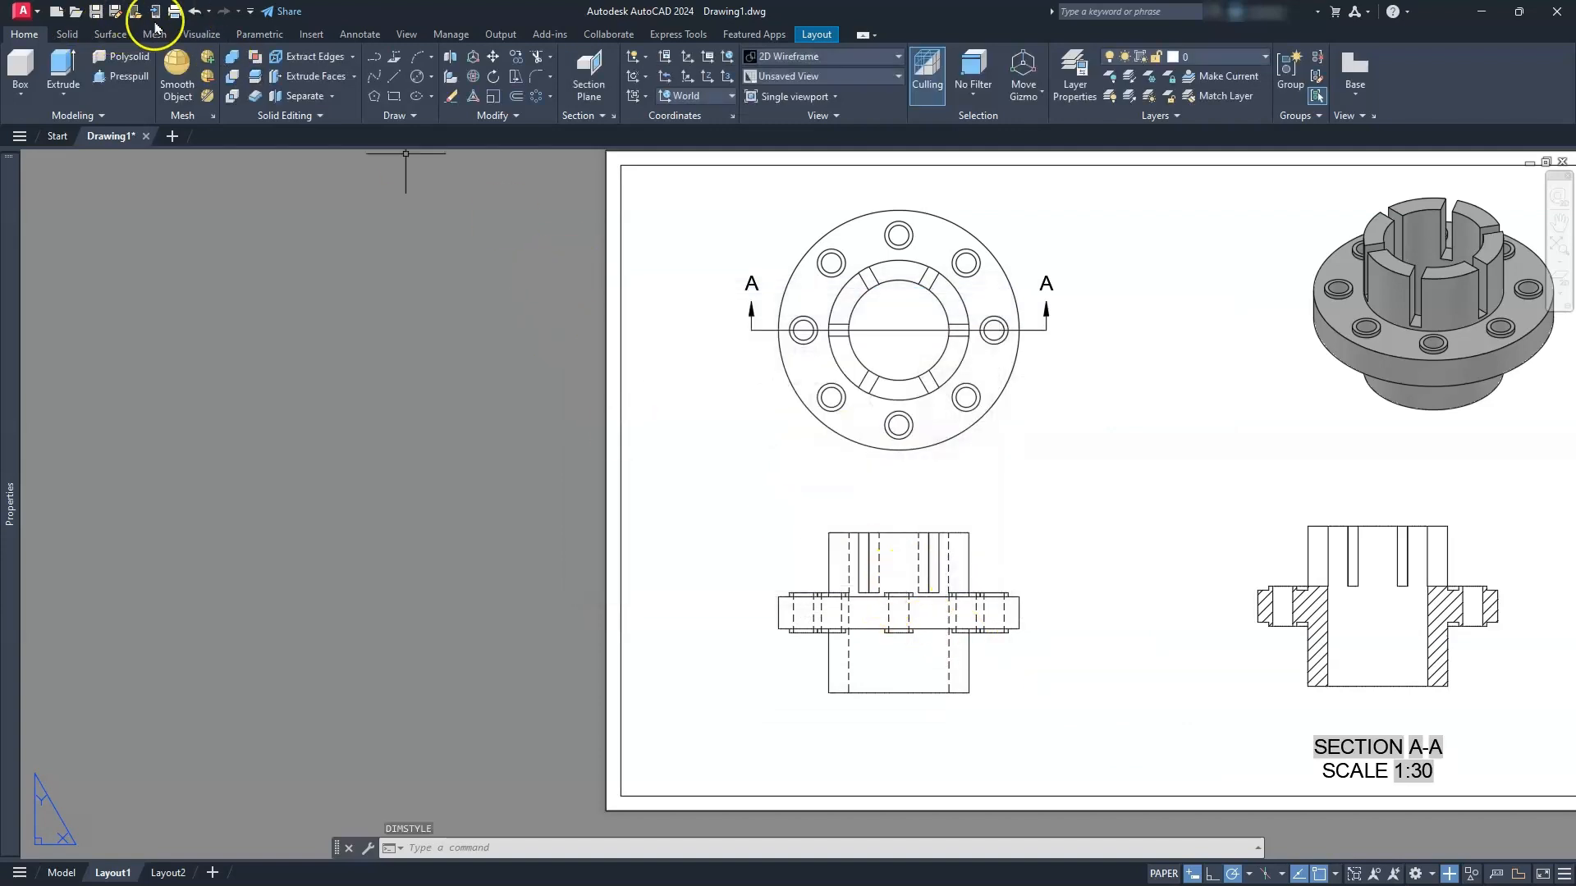
- Add a center mark to the flange's outer circle in the top view
{"action": "left_click", "coordinate": [347, 39]}
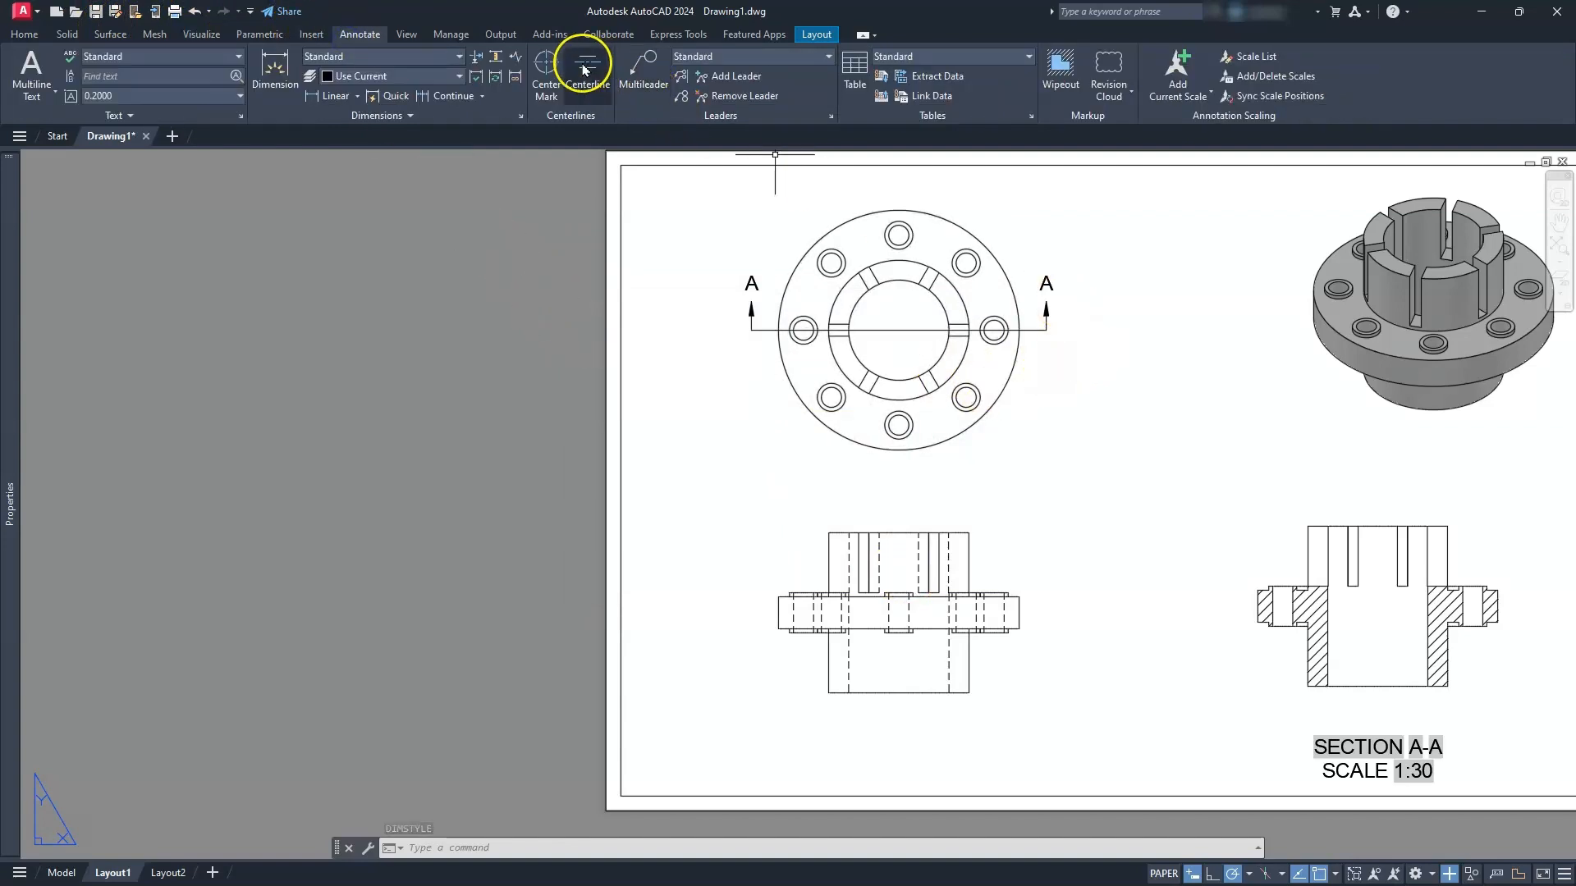
{"action": "left_click", "coordinate": [546, 62]}
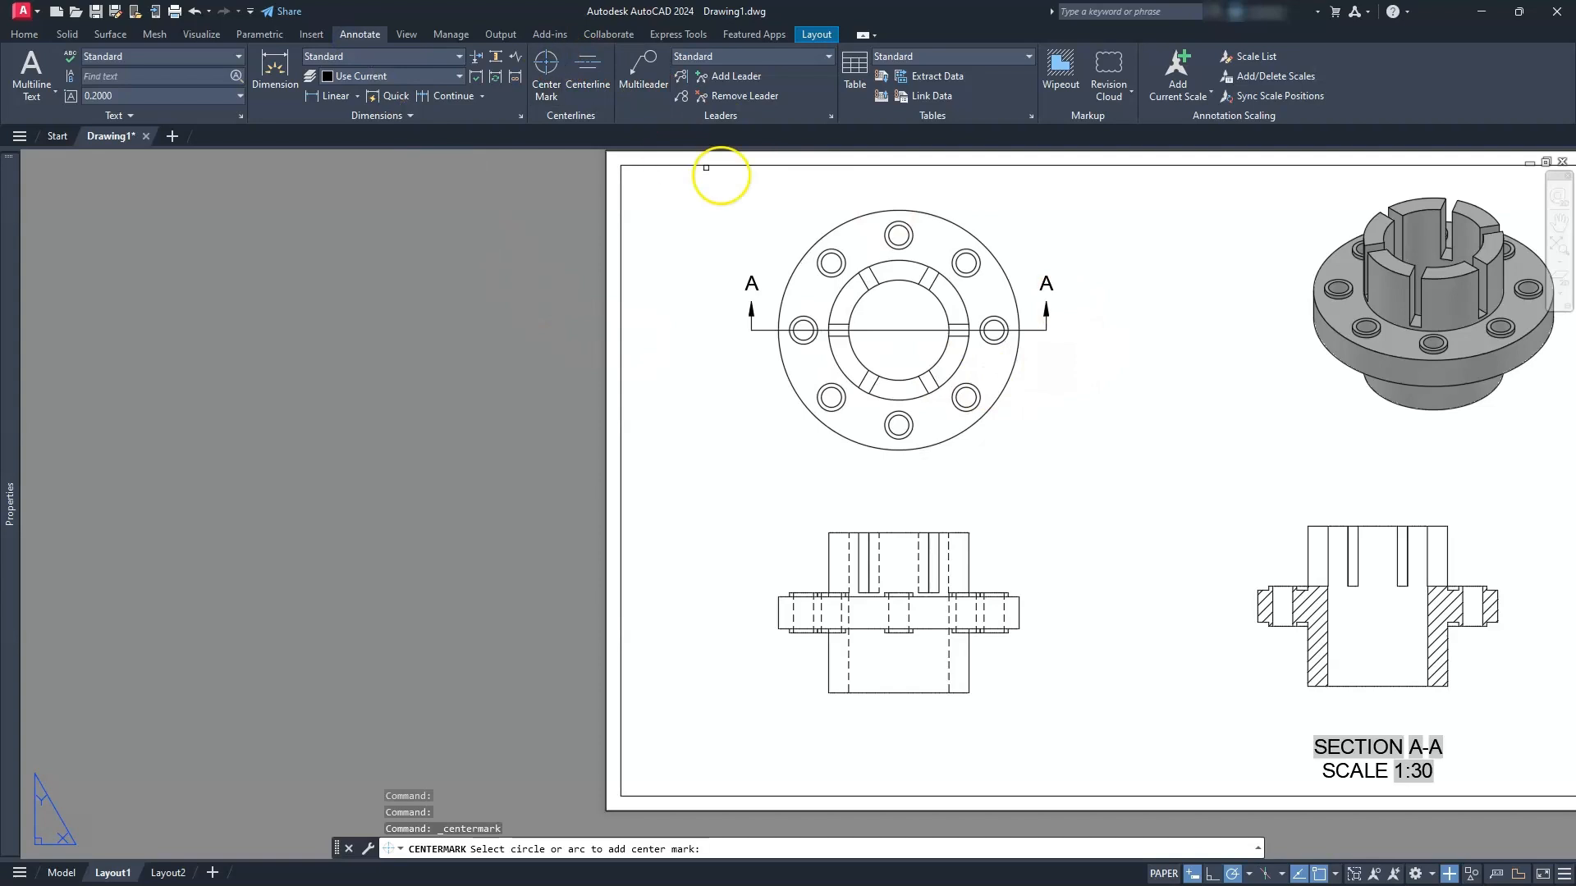
{"action": "left_click", "coordinate": [943, 219]}
- Add a vertical centerline to the base view, midway between the outer vertical edges of the hub
{"action": "left_click", "coordinate": [603, 72]}
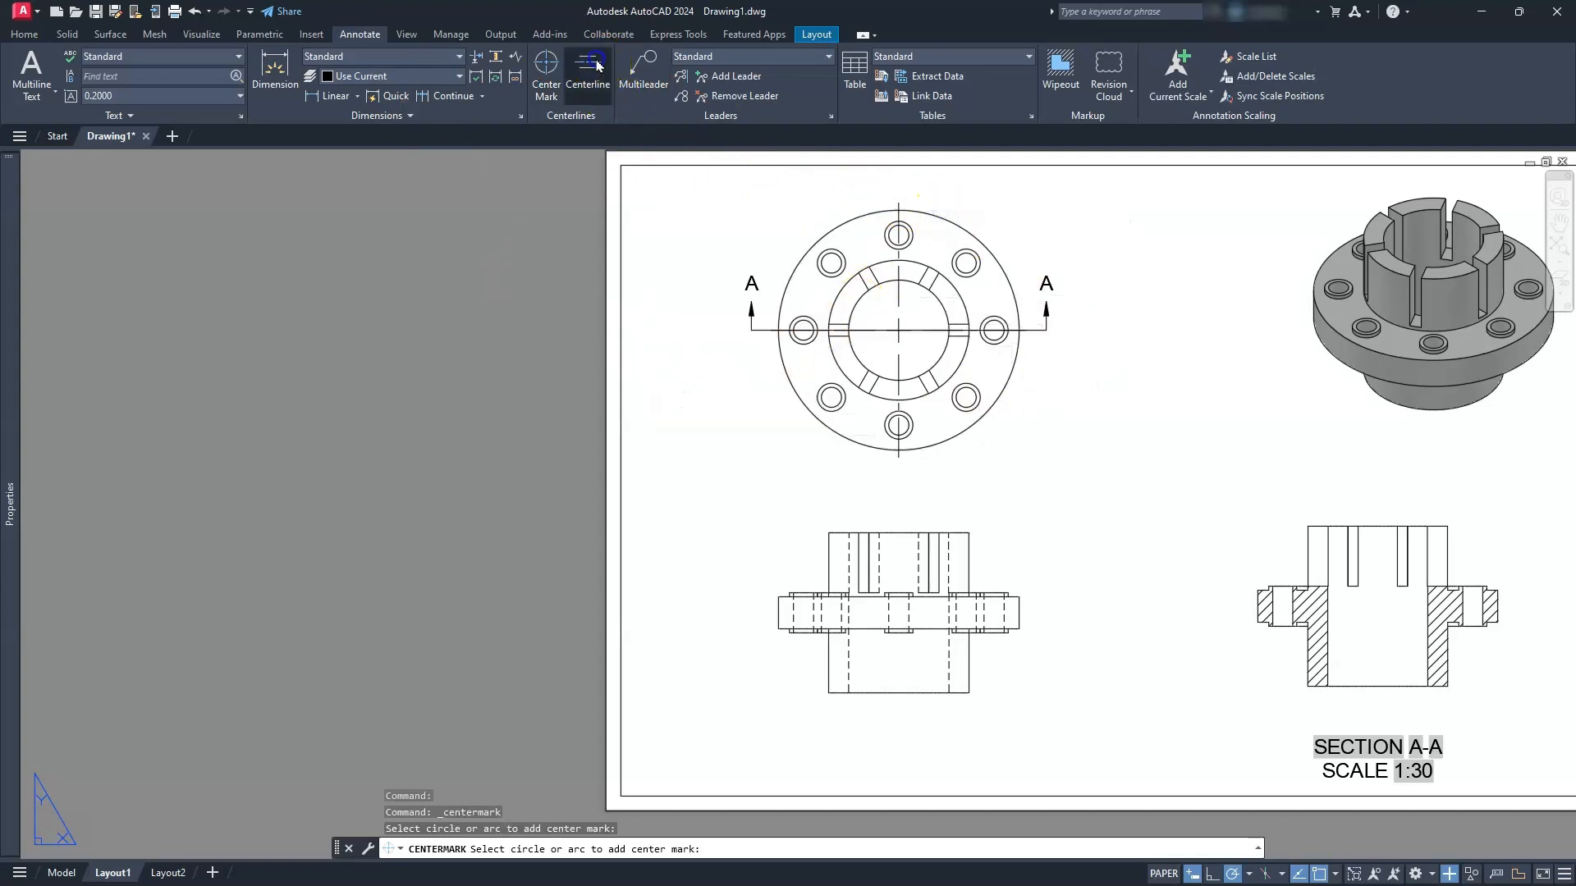
{"action": "left_click", "coordinate": [824, 659]}
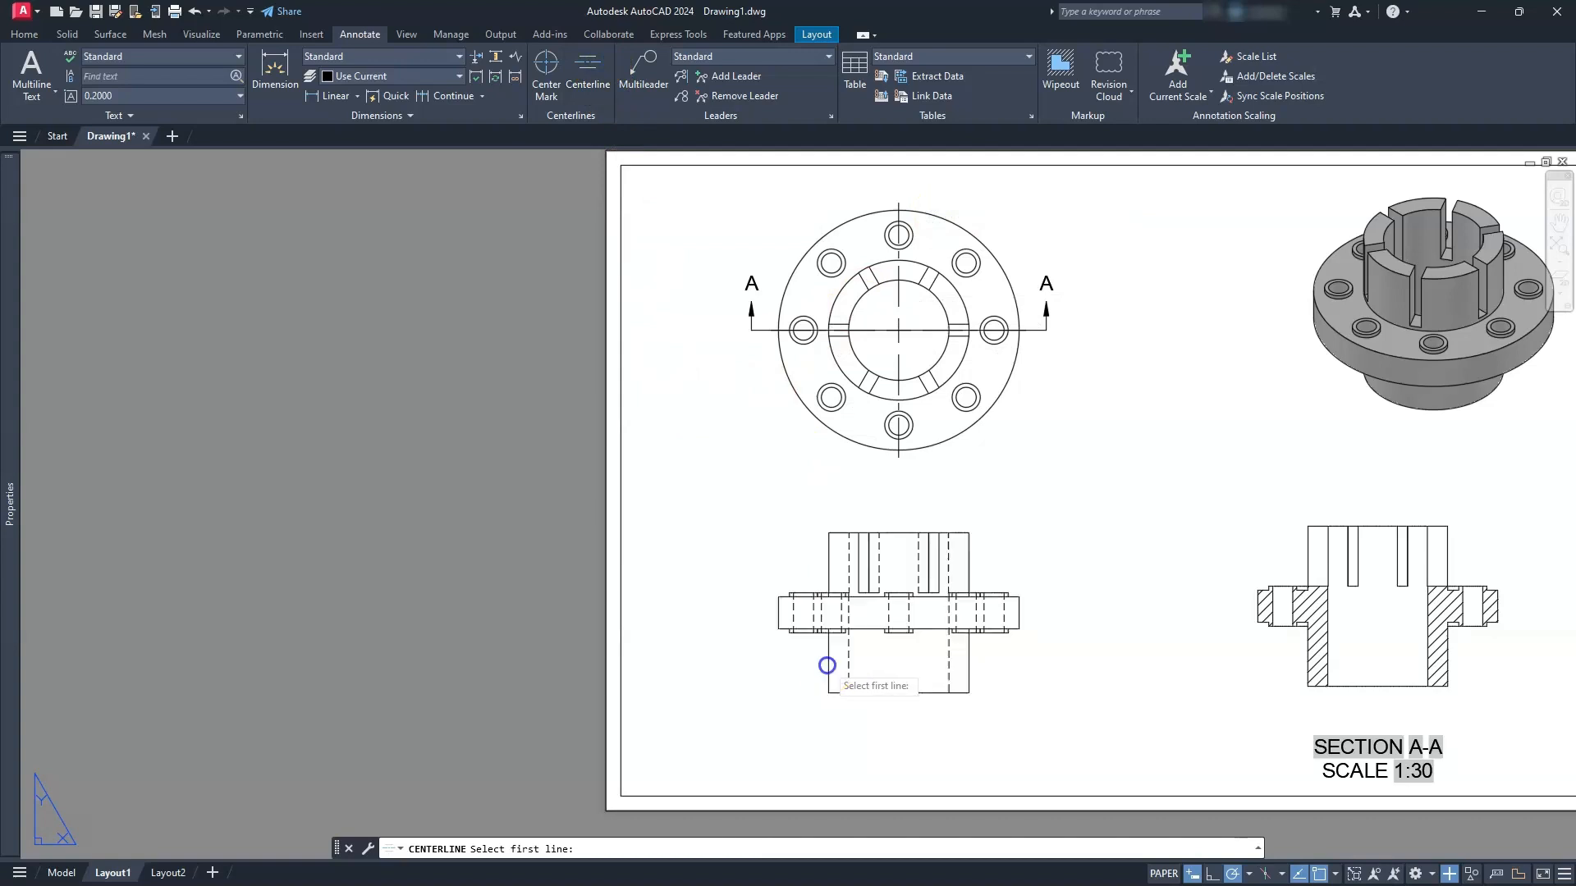
{"action": "left_click", "coordinate": [967, 564]}
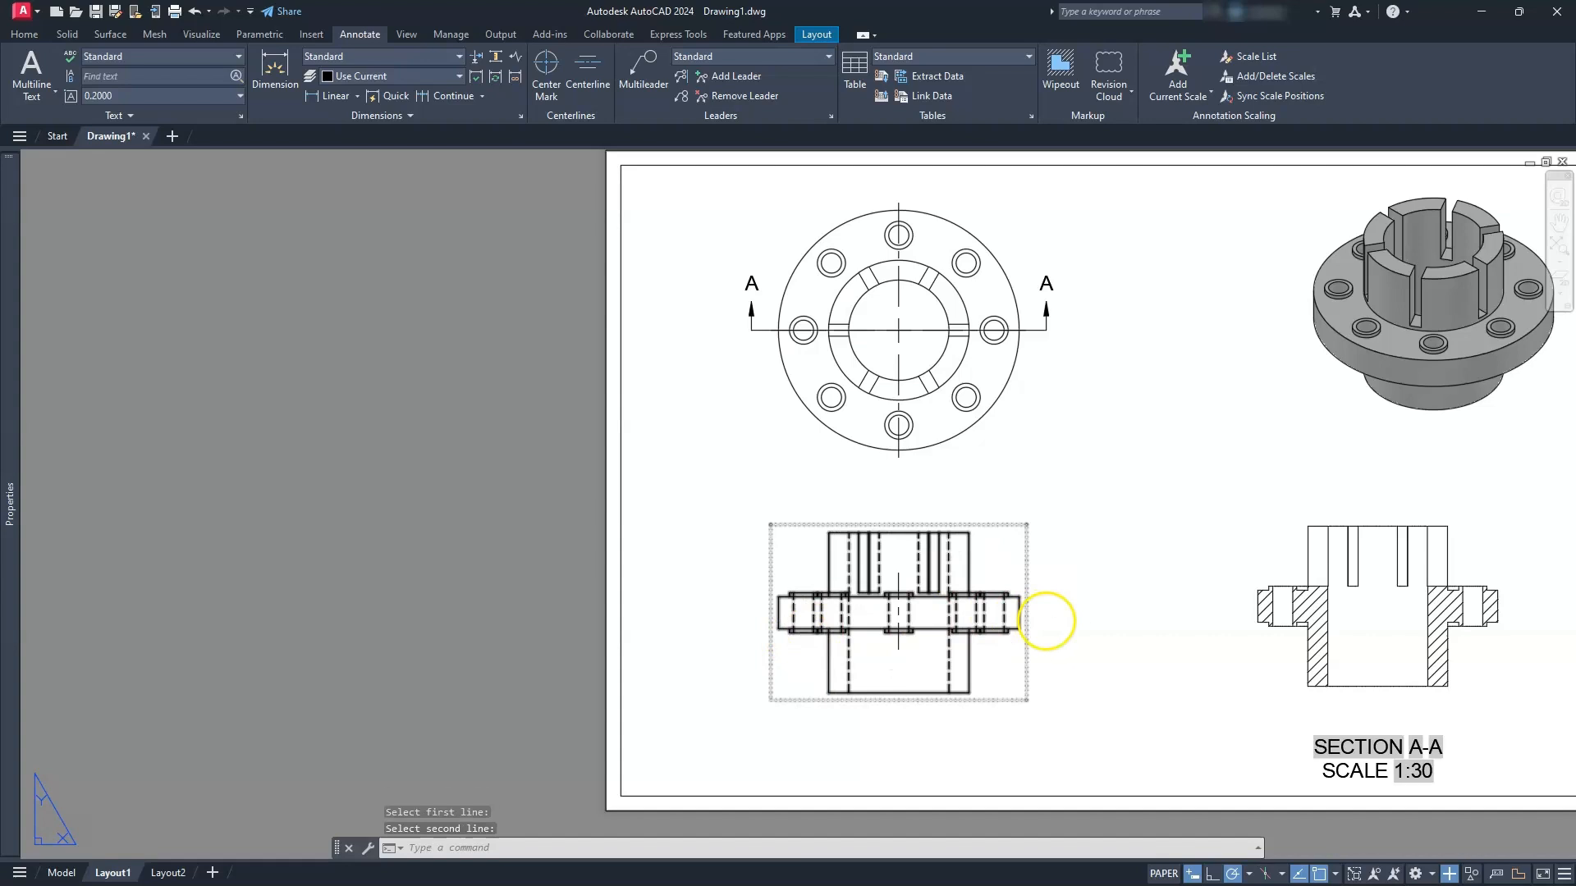
{"action": "key", "text": "Escape"}
{"action": "key", "text": "Escape"}
- Stretch both ends of the base view's centerline to the top and bottom edges of the part
{"action": "scroll", "coordinate": [870, 691], "scroll_direction": "up", "scroll_amount": 6}
{"action": "scroll", "coordinate": [1008, 568], "scroll_direction": "down", "scroll_amount": 4}
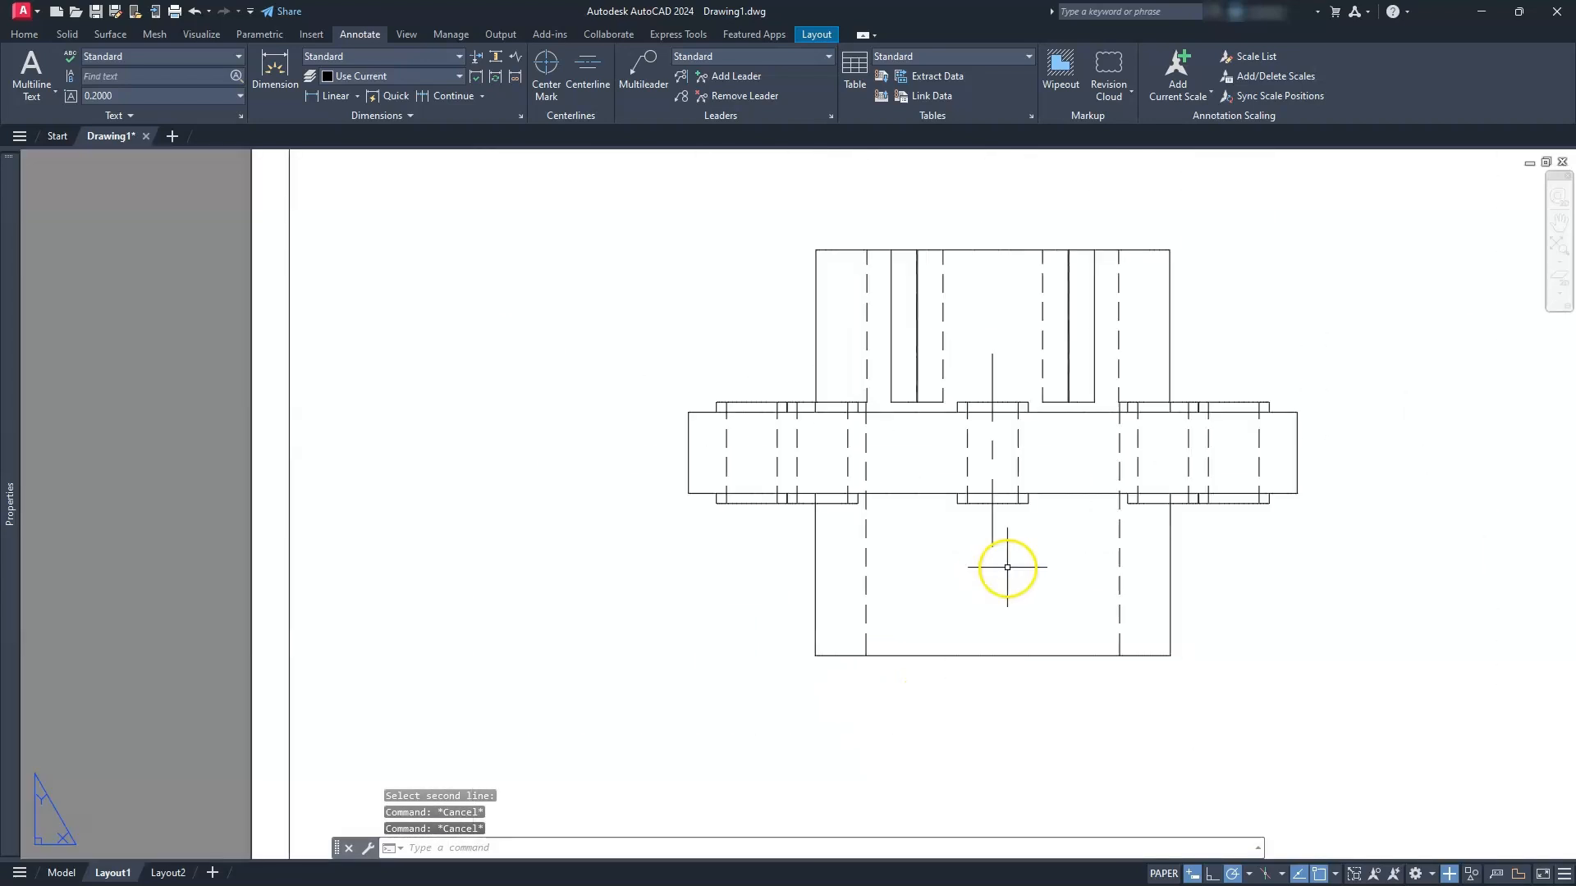
{"action": "left_click", "coordinate": [998, 450]}
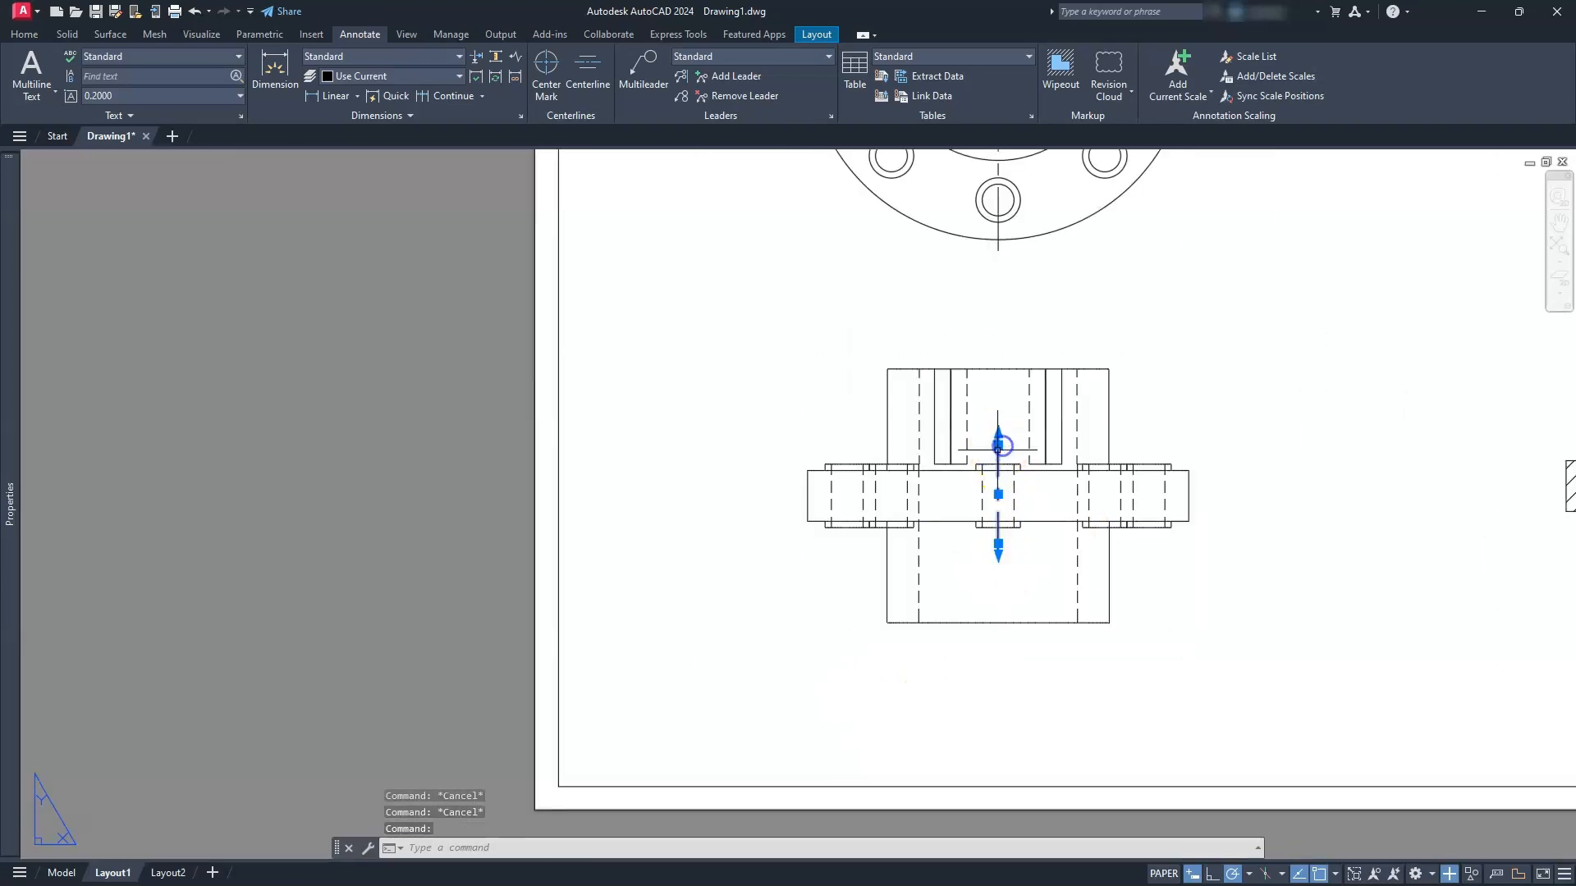
{"action": "left_click", "coordinate": [998, 448]}
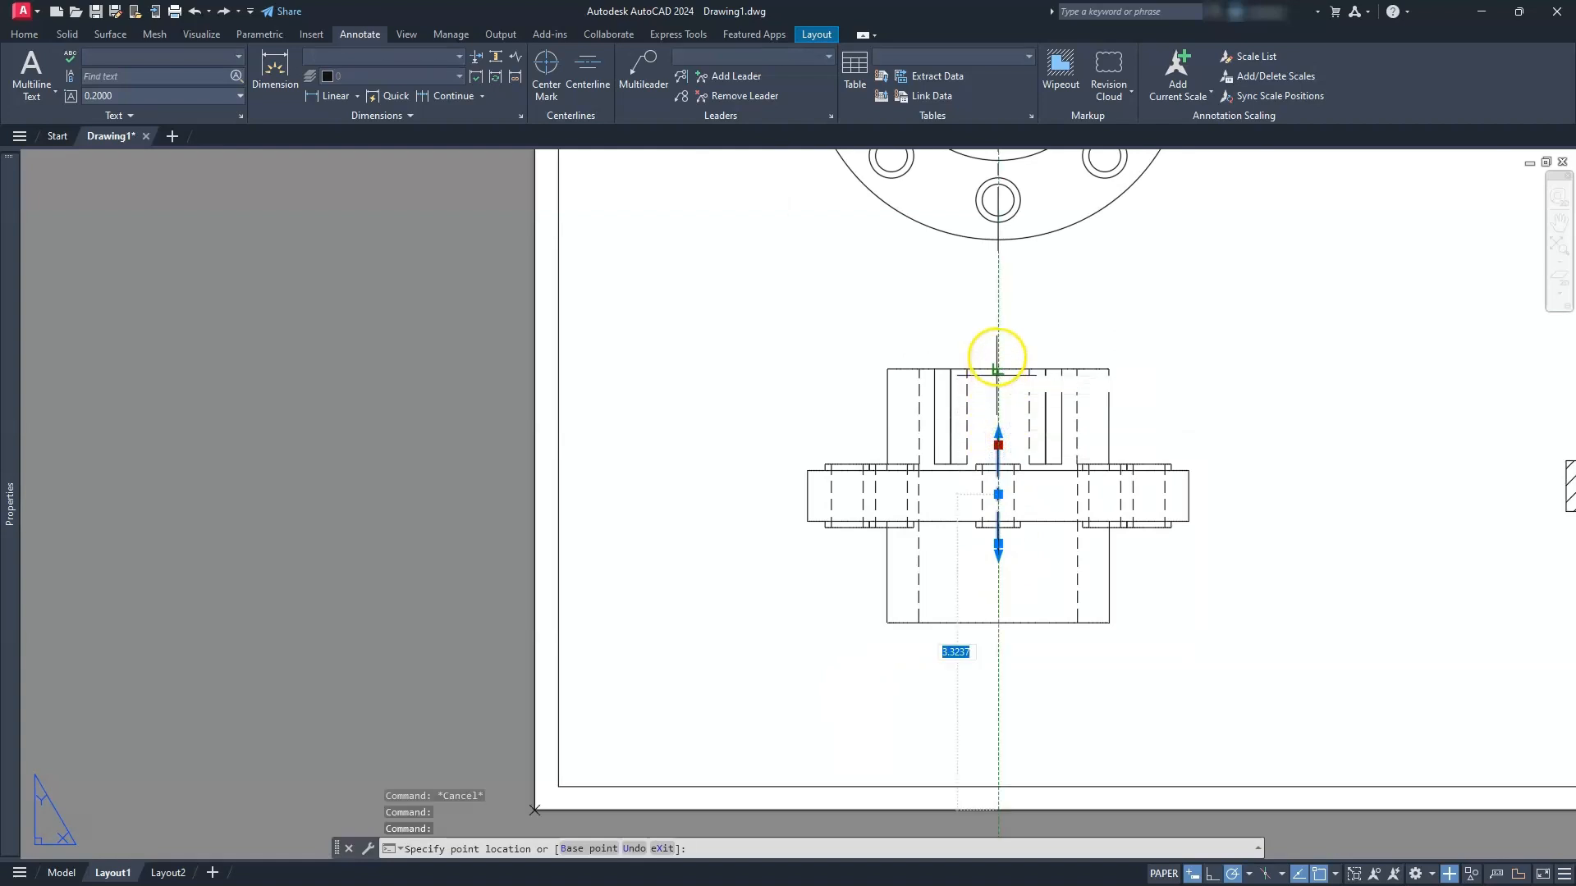
{"action": "left_click", "coordinate": [998, 363]}
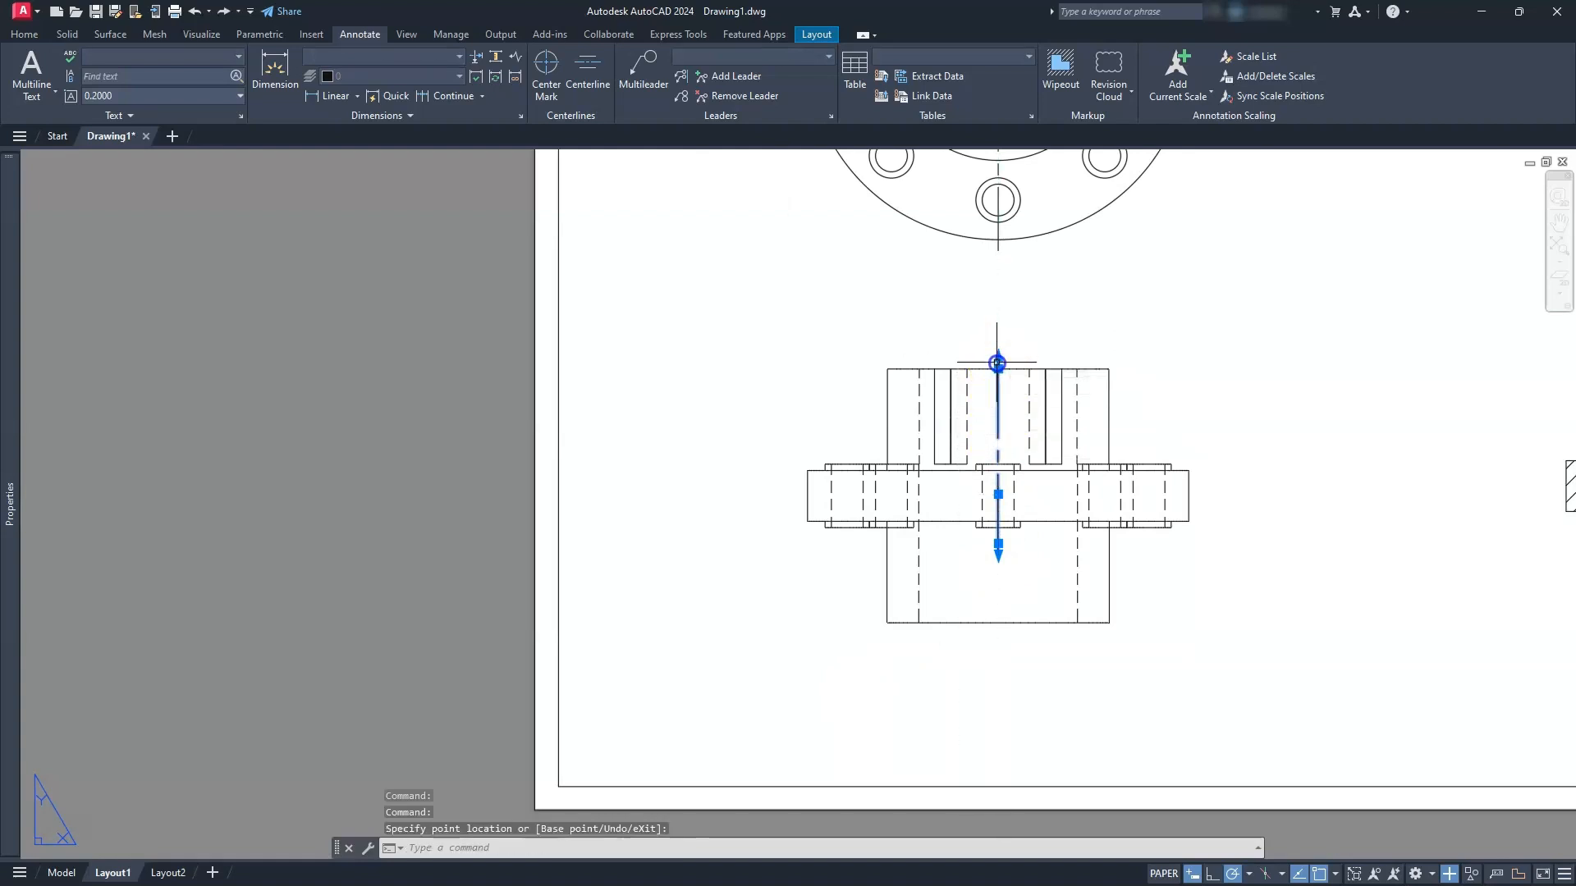
{"action": "left_click", "coordinate": [997, 544]}
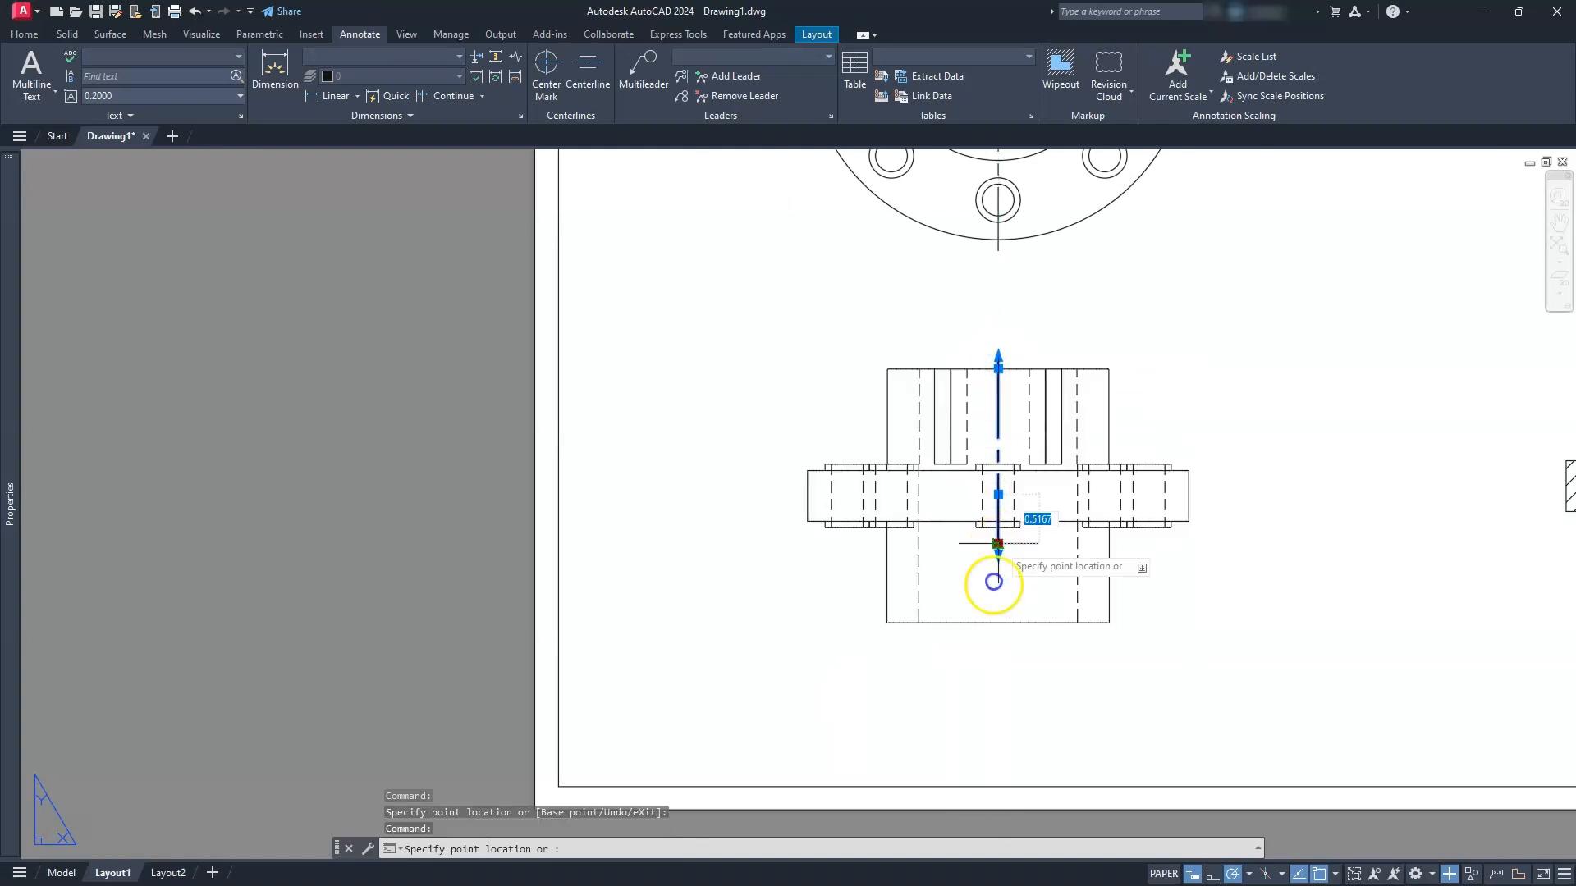
{"action": "left_click", "coordinate": [992, 628]}
{"action": "key", "text": "Escape"}
{"action": "key", "text": "Escape"}
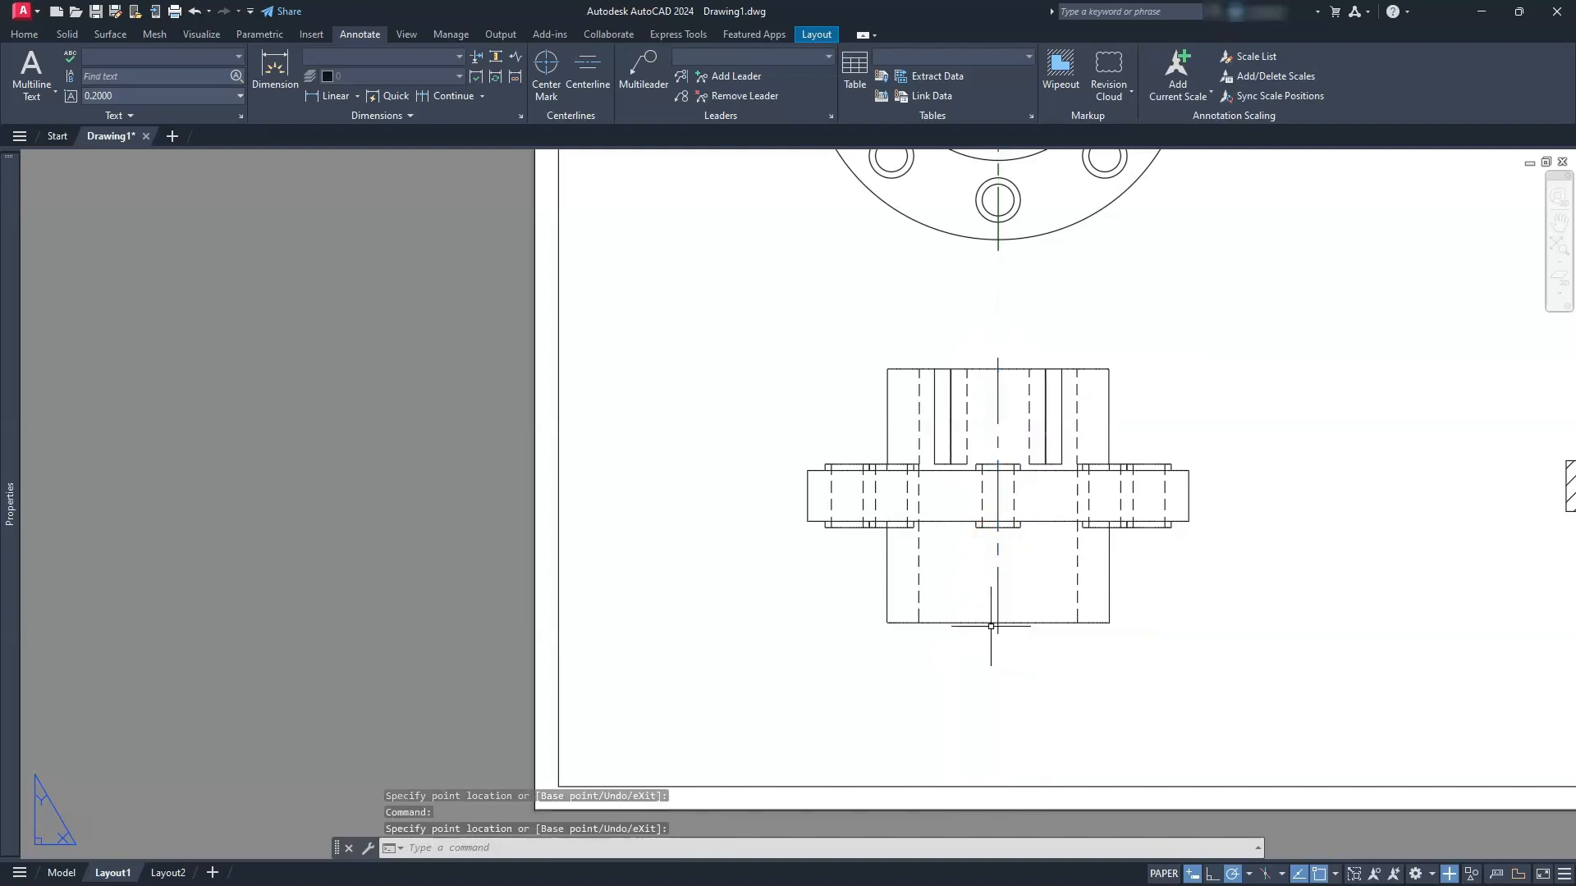
{"action": "scroll", "coordinate": [996, 591], "scroll_direction": "down", "scroll_amount": 2}
{"action": "mouse_move", "coordinate": [1172, 563]}
{"action": "middle_mouse_down"}
{"action": "mouse_move", "coordinate": [968, 590]}
{"action": "mouse_move", "coordinate": [838, 633]}
{"action": "mouse_move", "coordinate": [834, 664]}
{"action": "middle_mouse_up"}
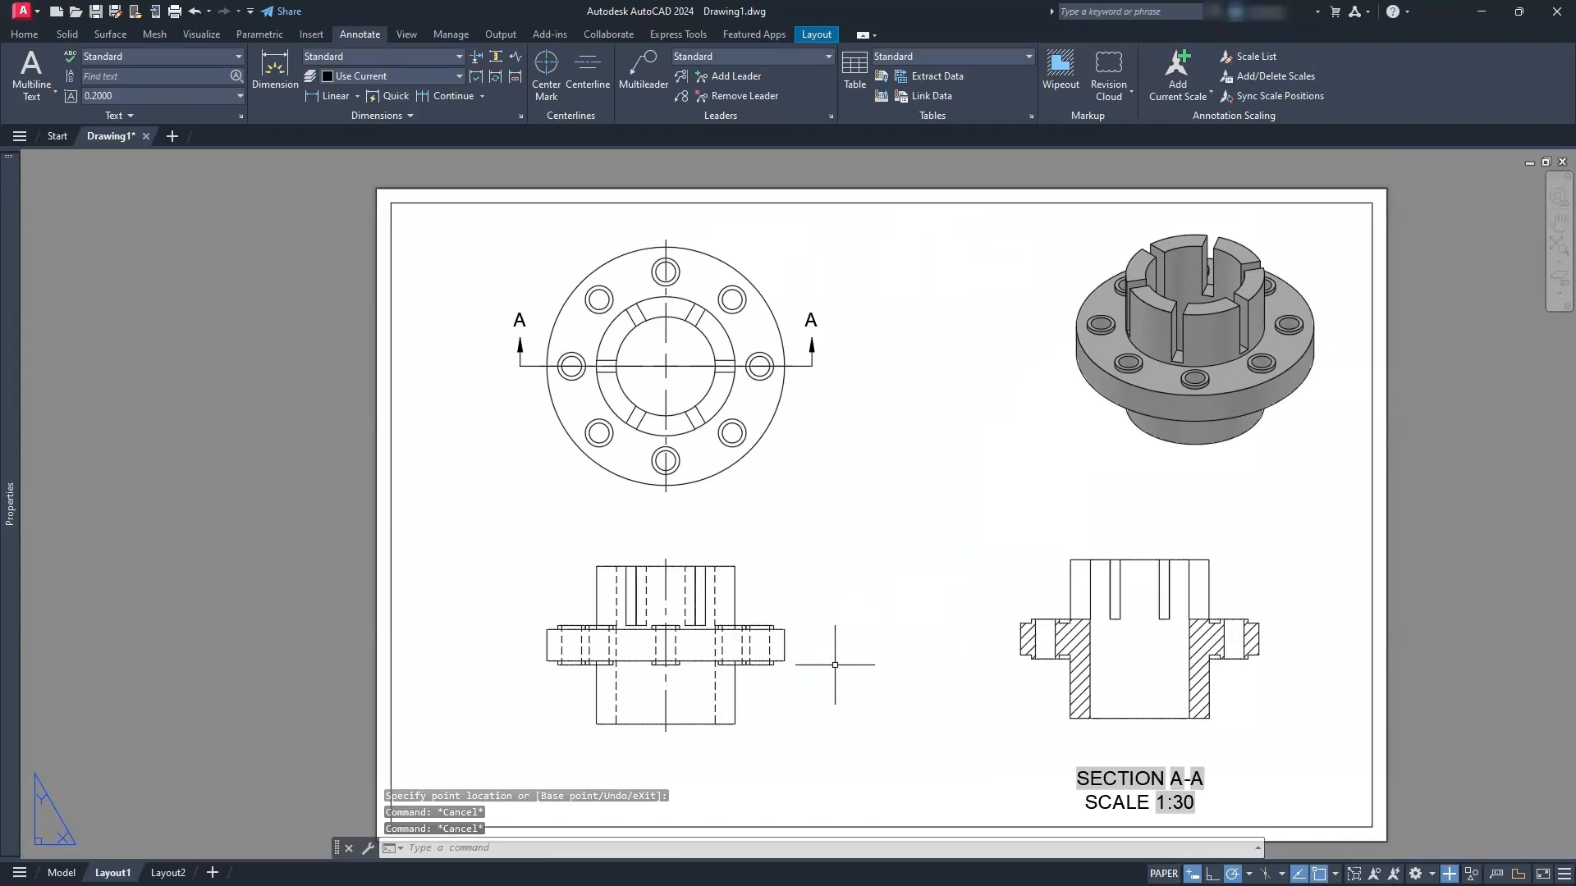